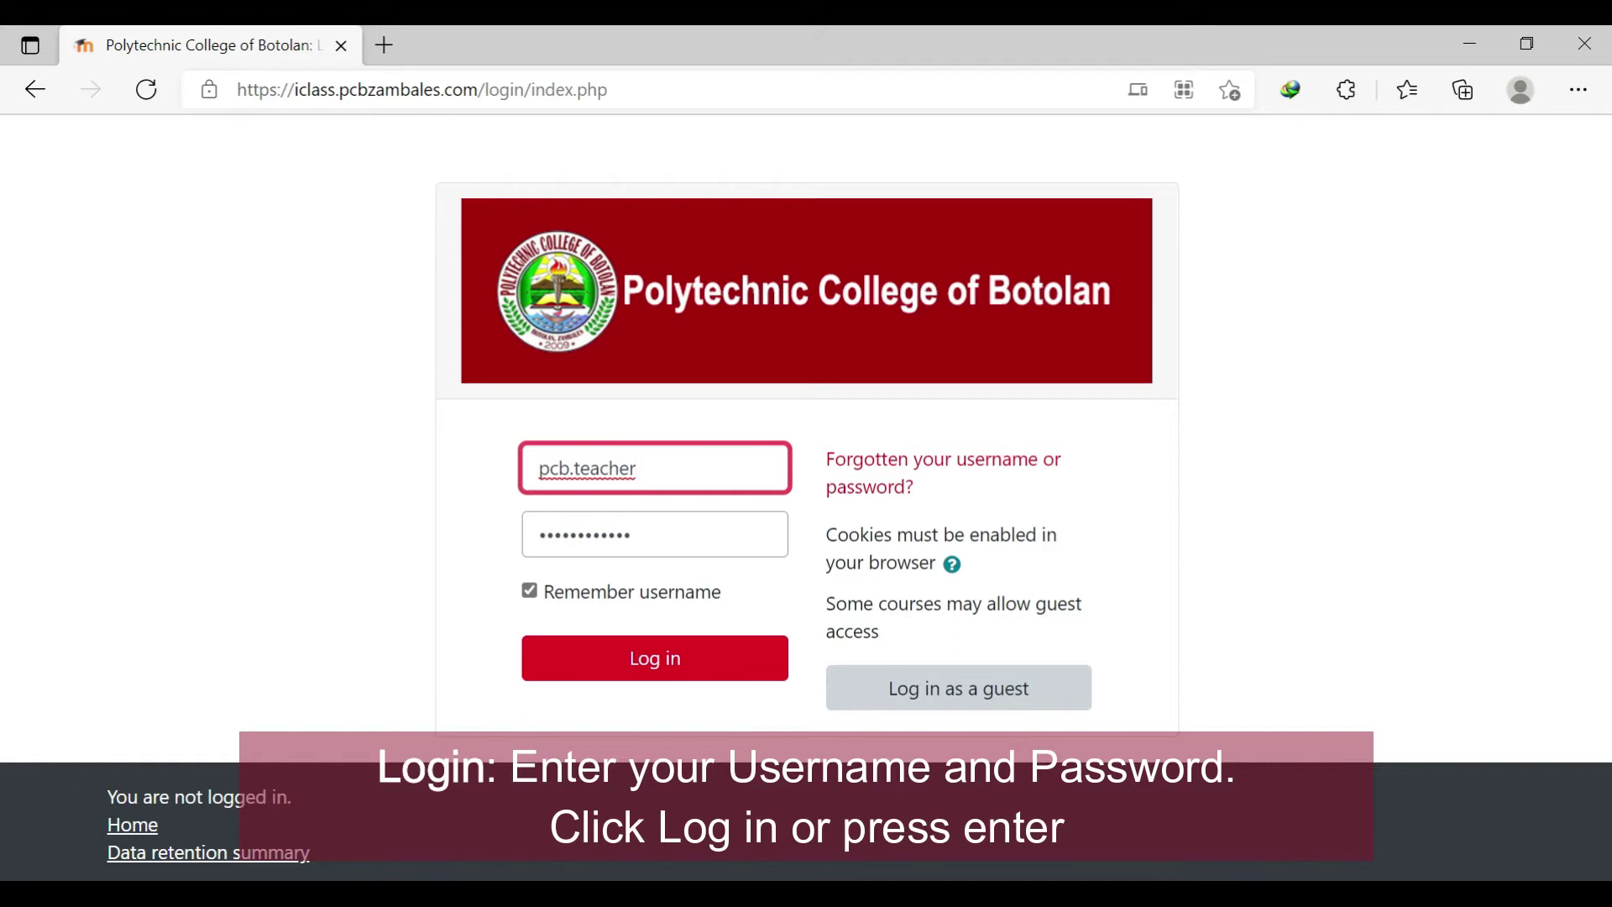
- Log in to the Polytechnic College of Botolan class site with the teacher credentials already filled in
left_click(710, 530)
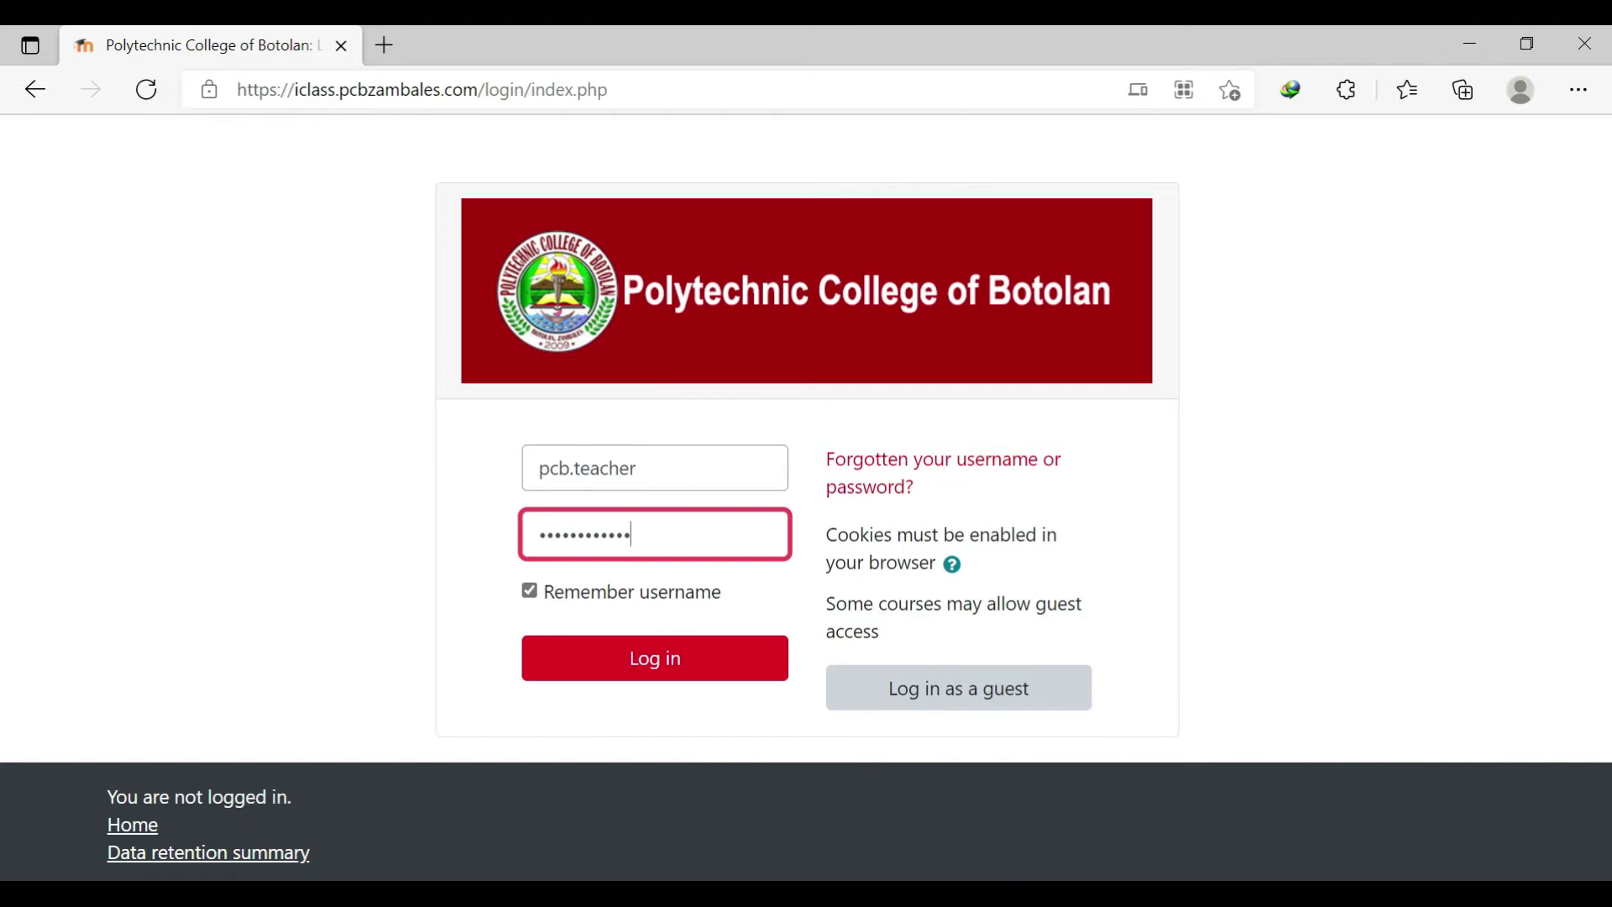
left_click(655, 674)
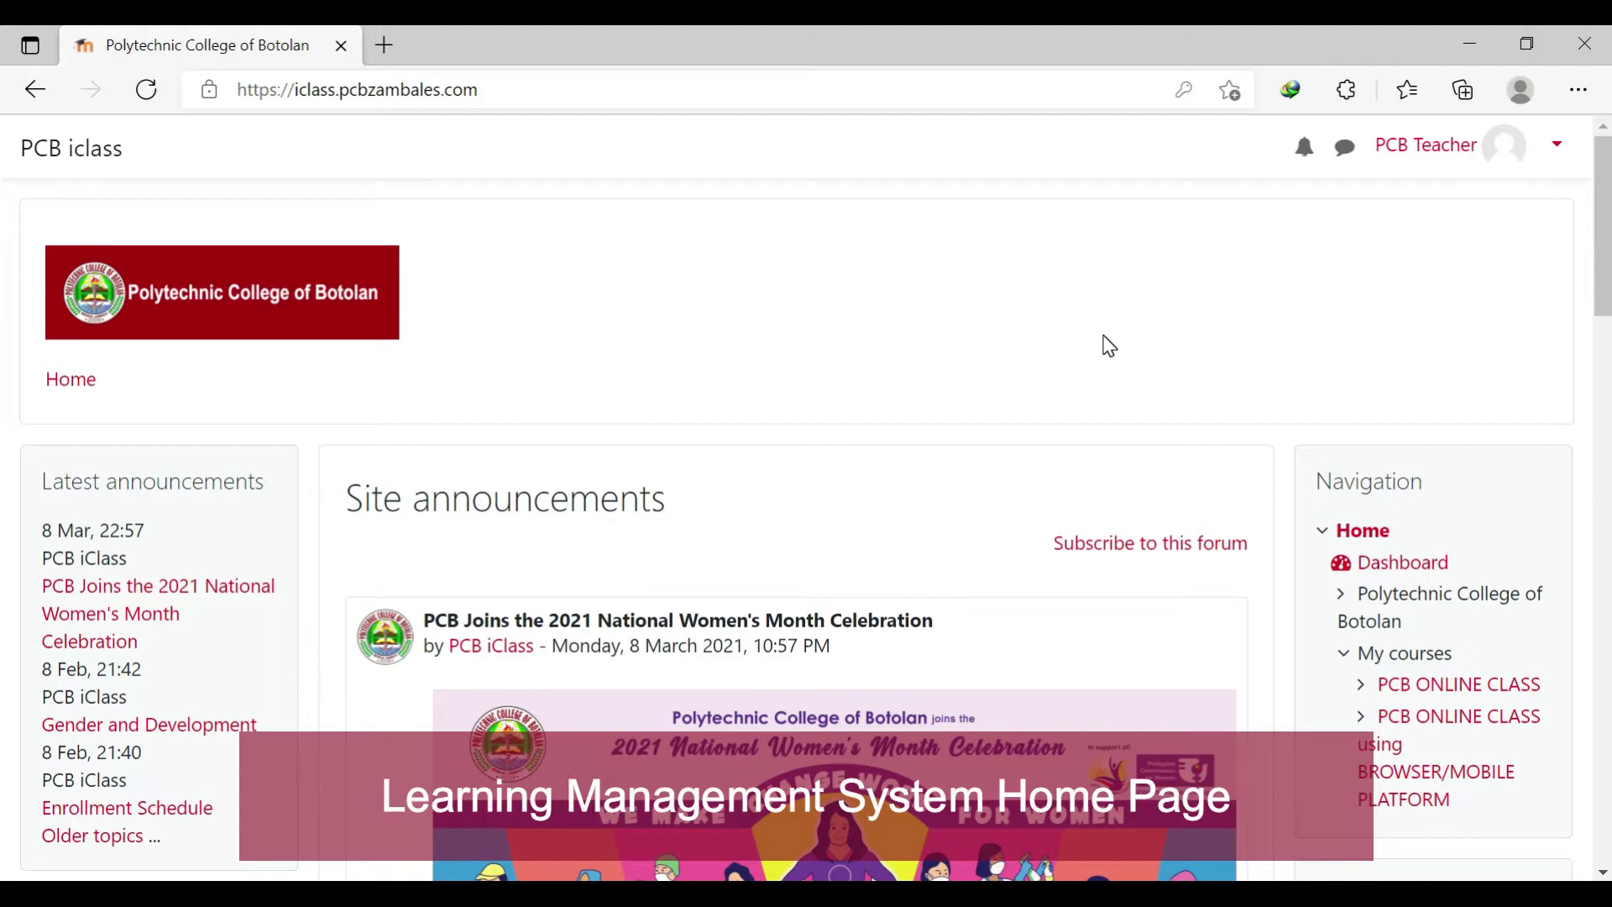
- Examine the home page's account menu, site announcements, navigation, upcoming events and calendar
scroll(1109, 345, "down", 3)
scroll(1107, 345, "up", 3)
left_click(1571, 150)
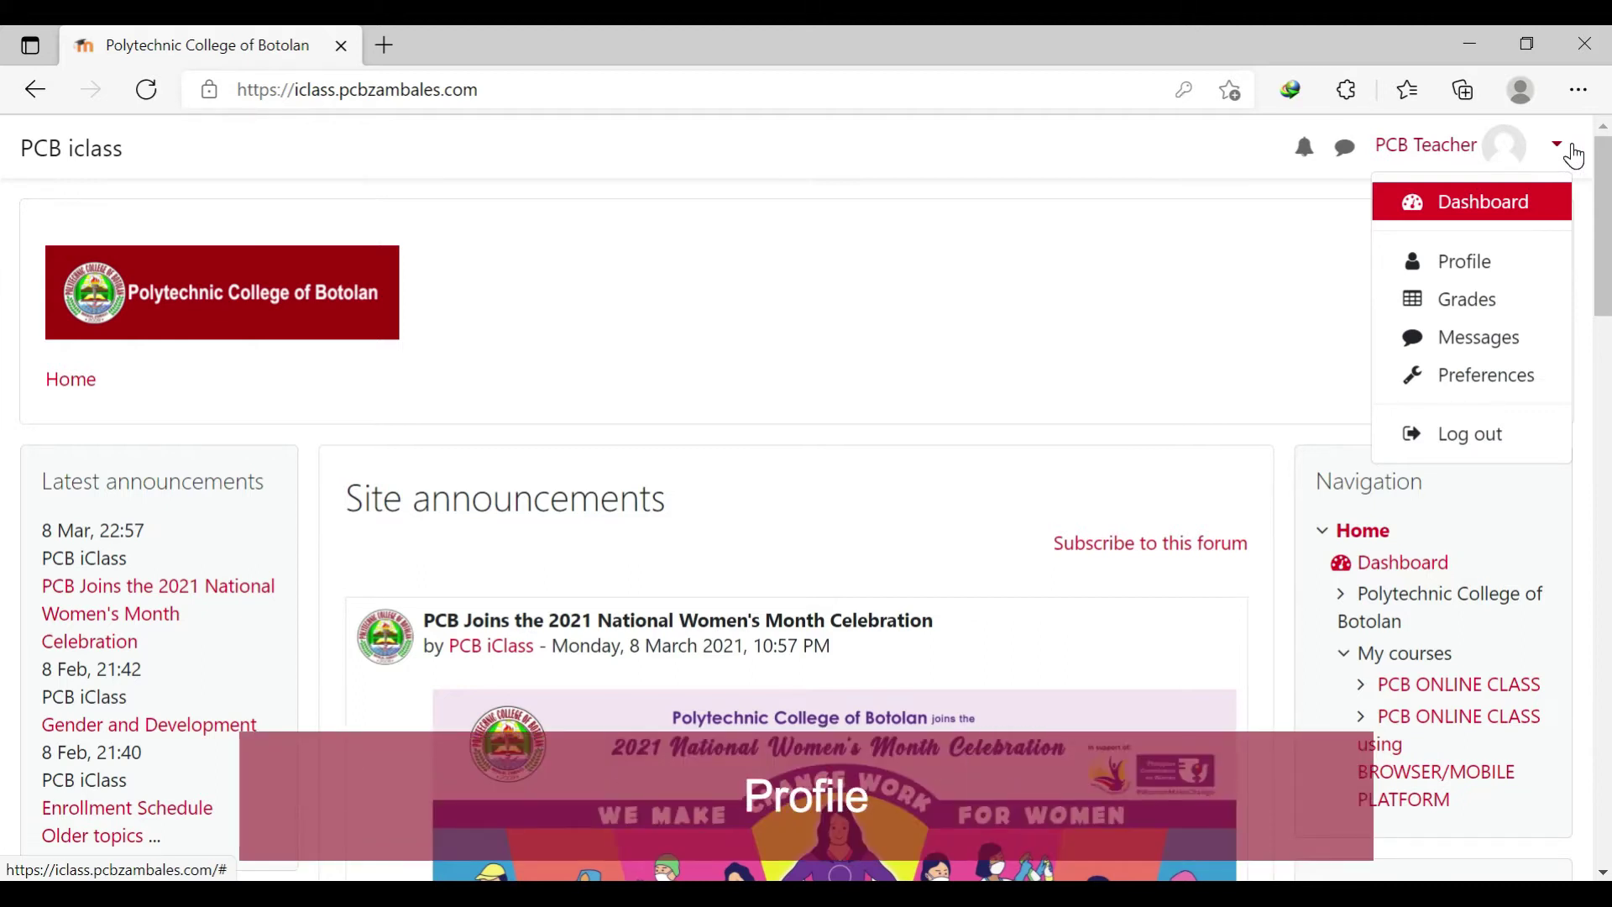
left_click(1574, 157)
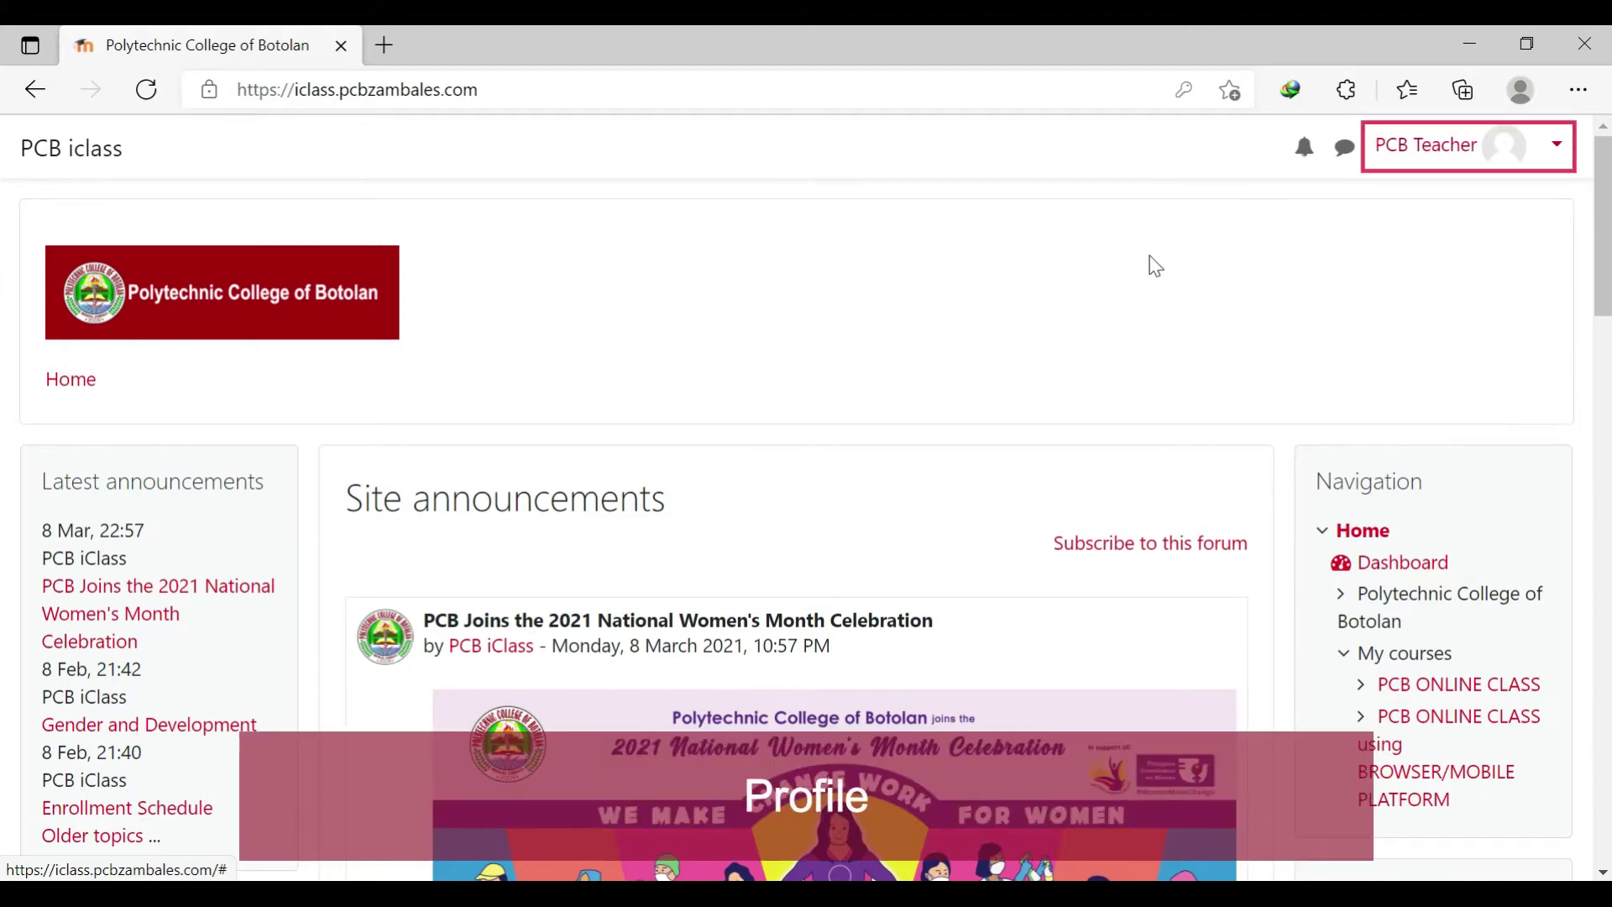
scroll(5, 260, "down", 4)
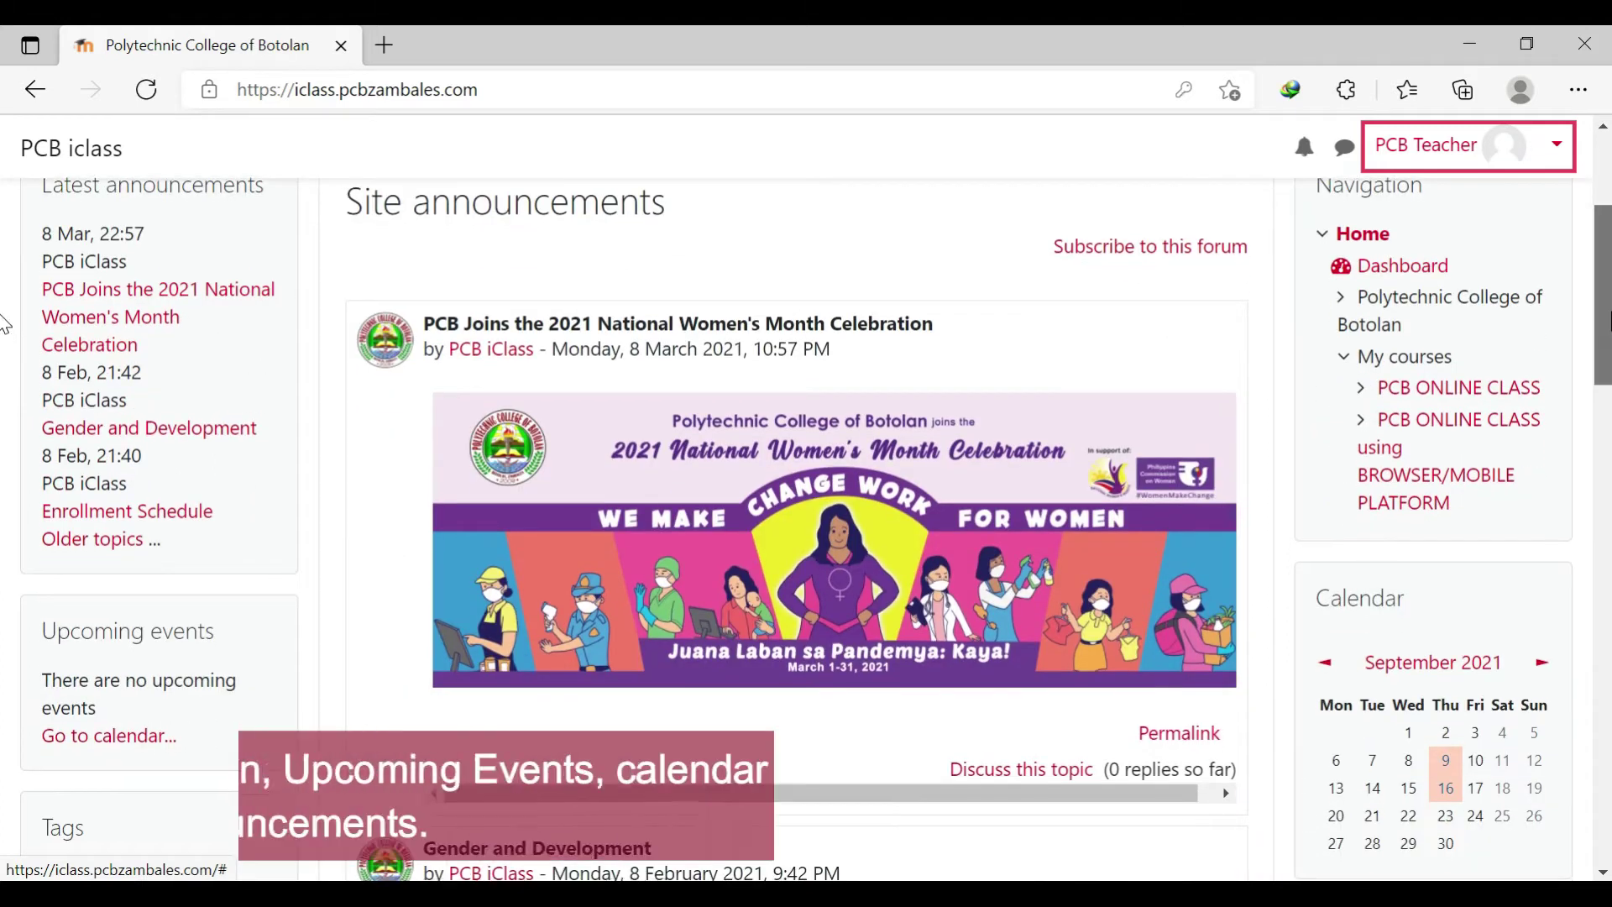
scroll(5, 320, "up", 1)
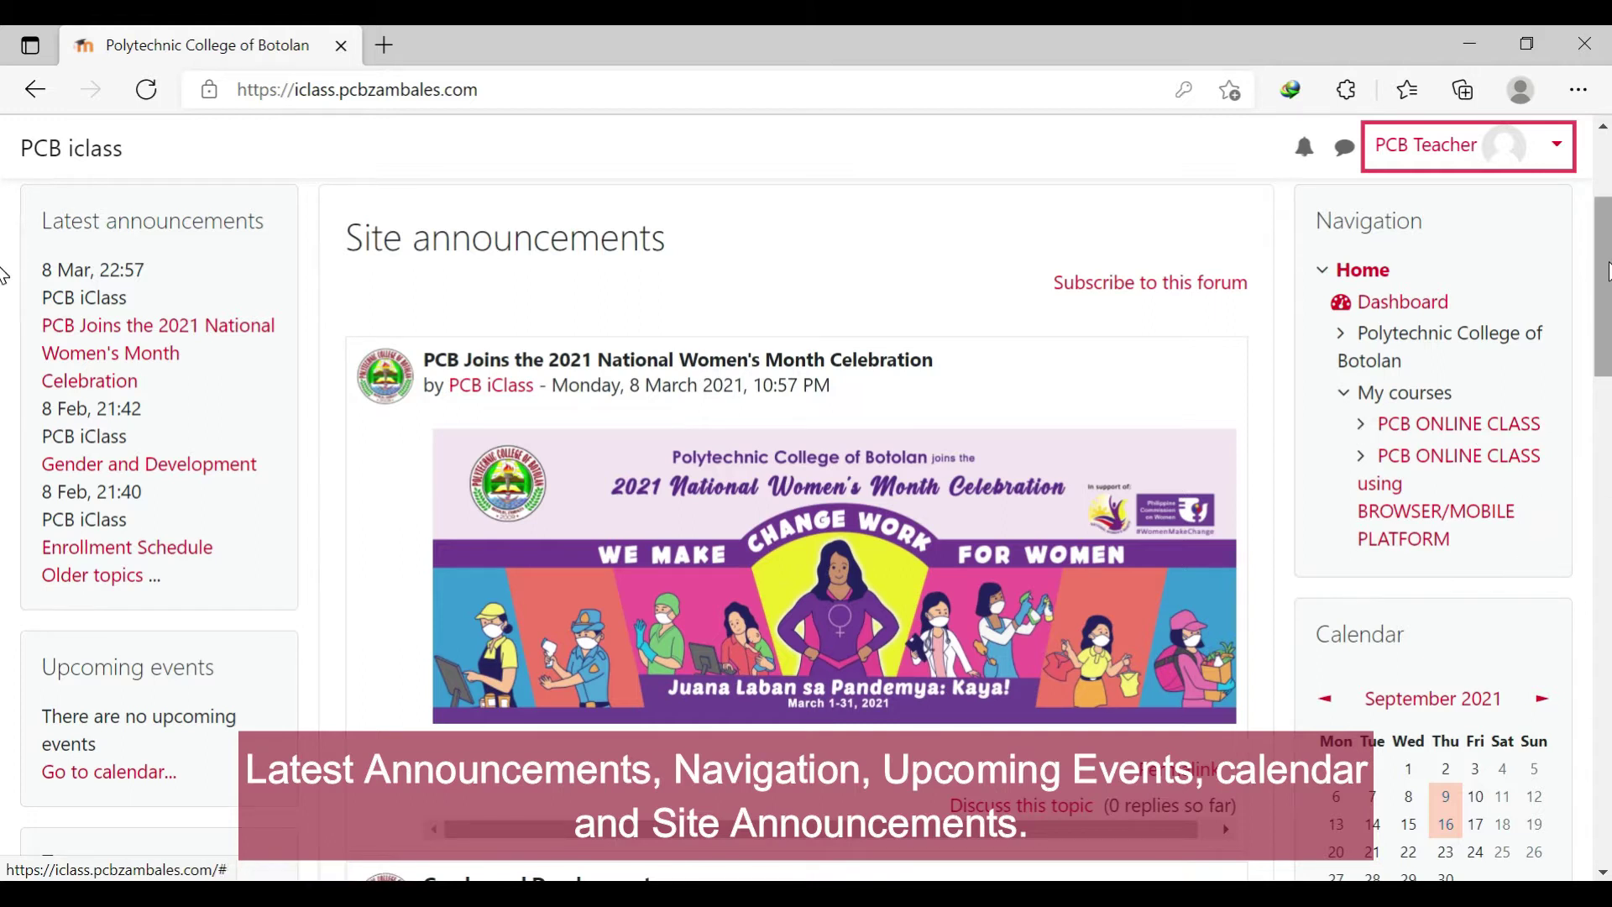
left_click_drag(1608, 270, 1600, 214)
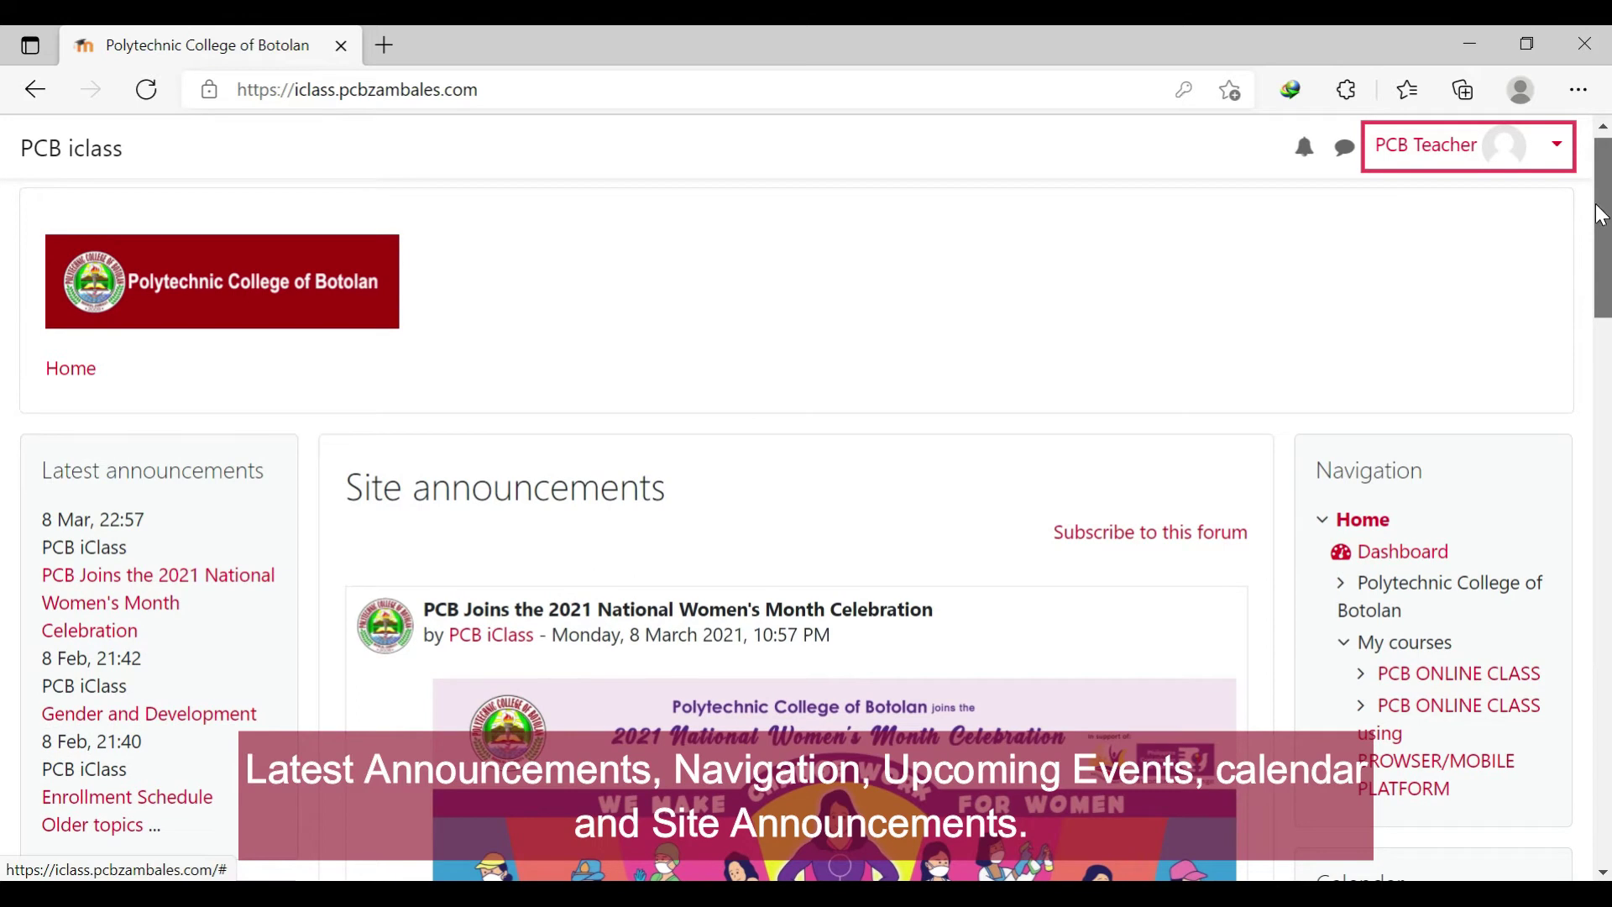
- Go to the Dashboard and open the PCB ONLINE CLASS course from the course overview
scroll(1601, 215, "down", 1)
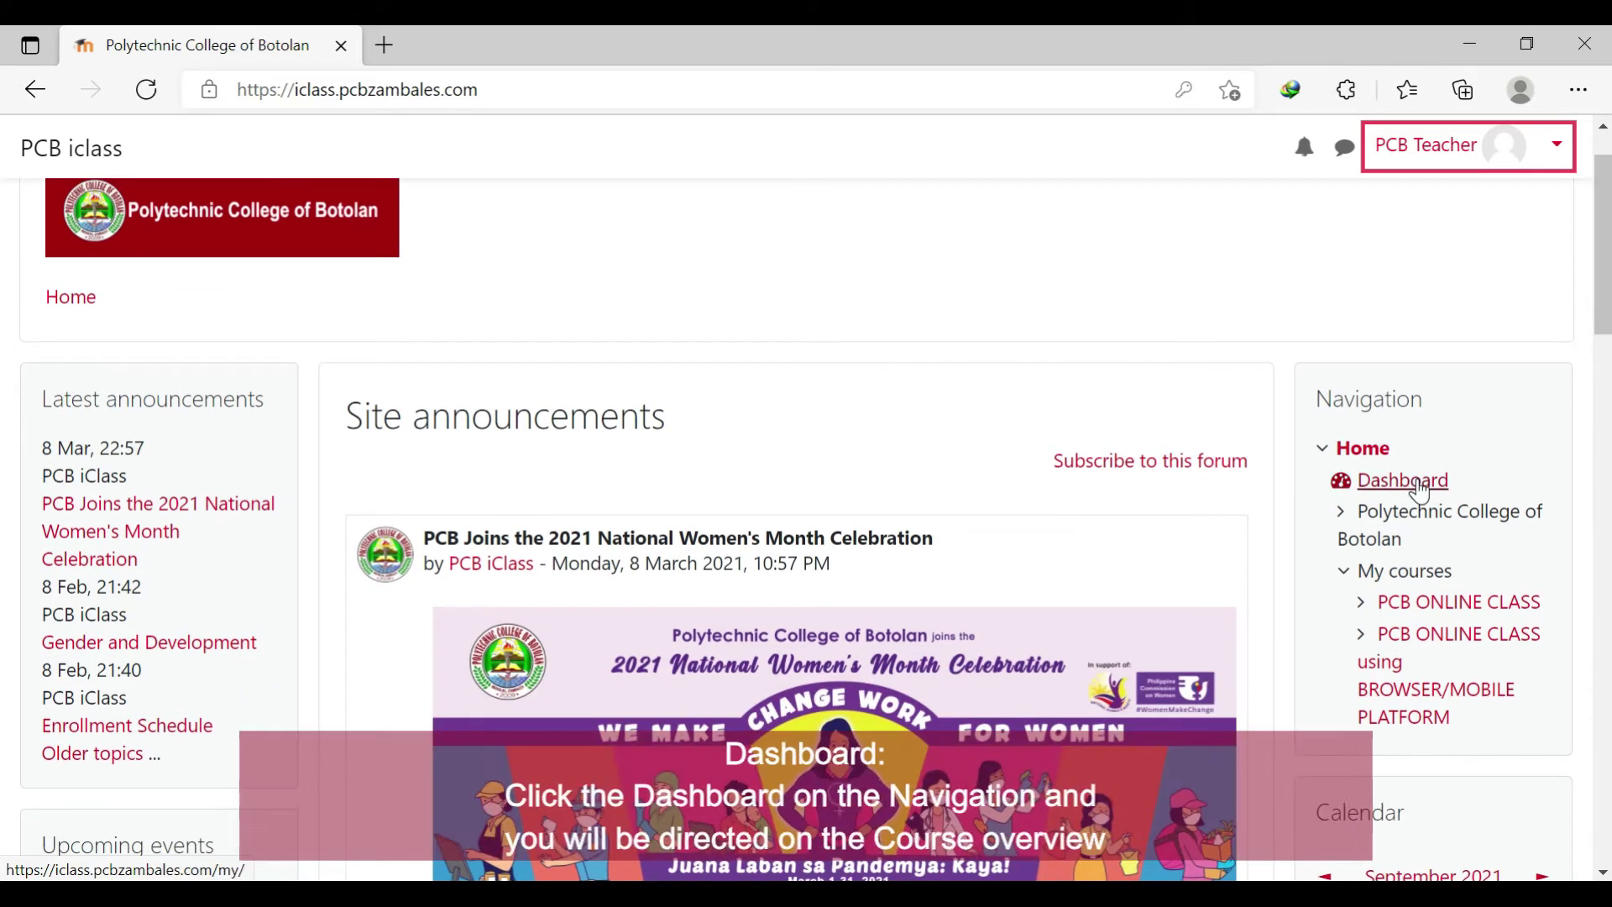
left_click(1420, 482)
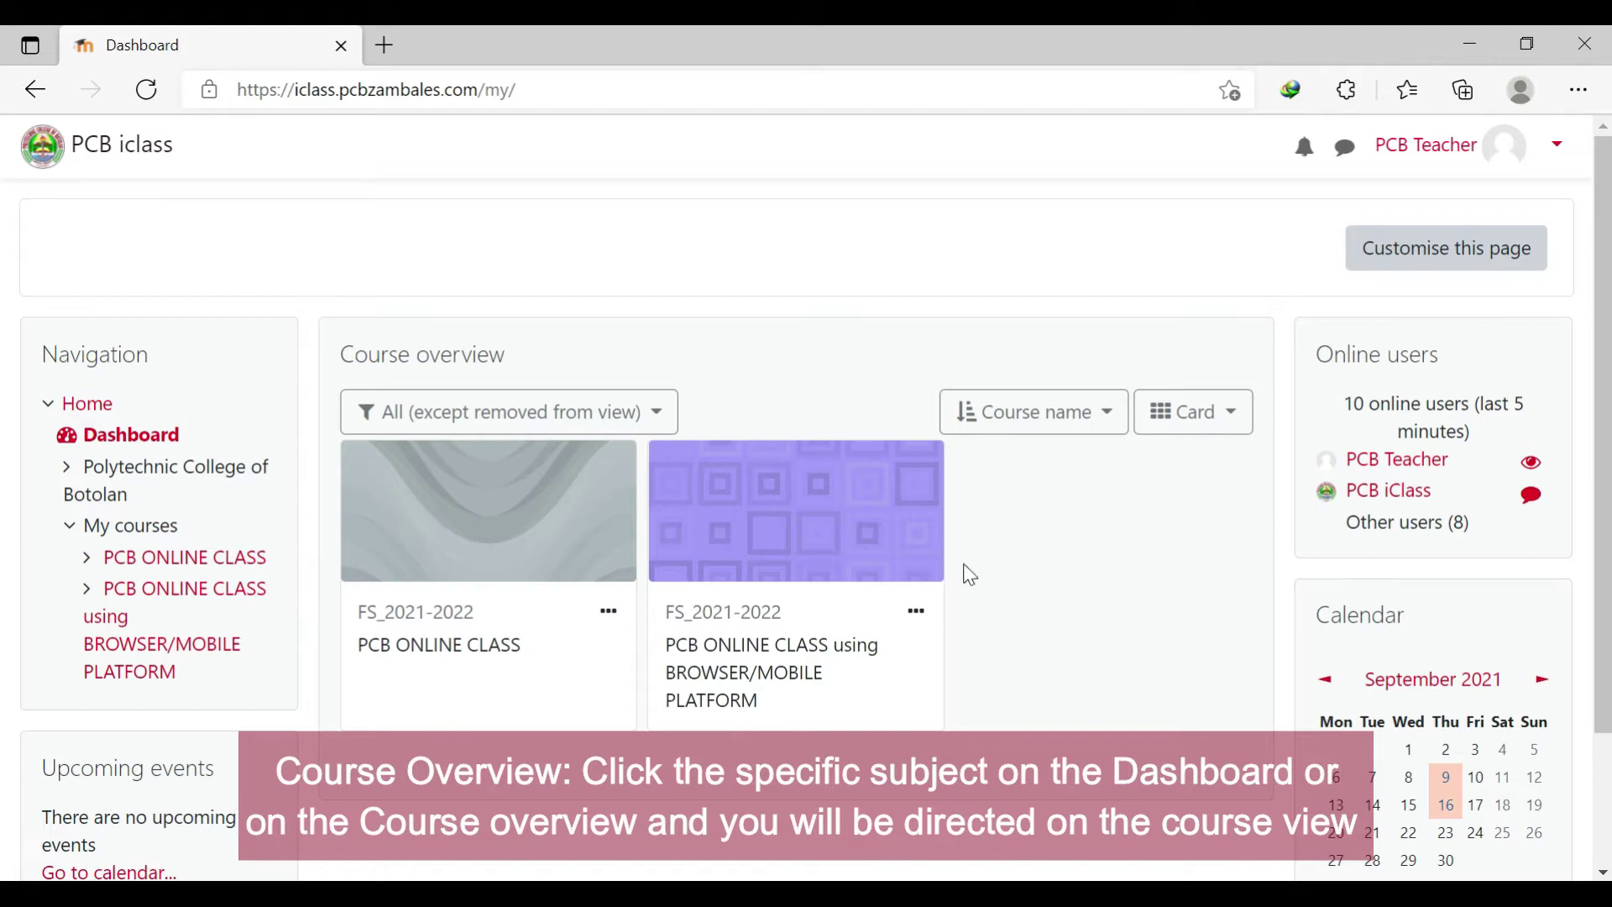
left_click(468, 542)
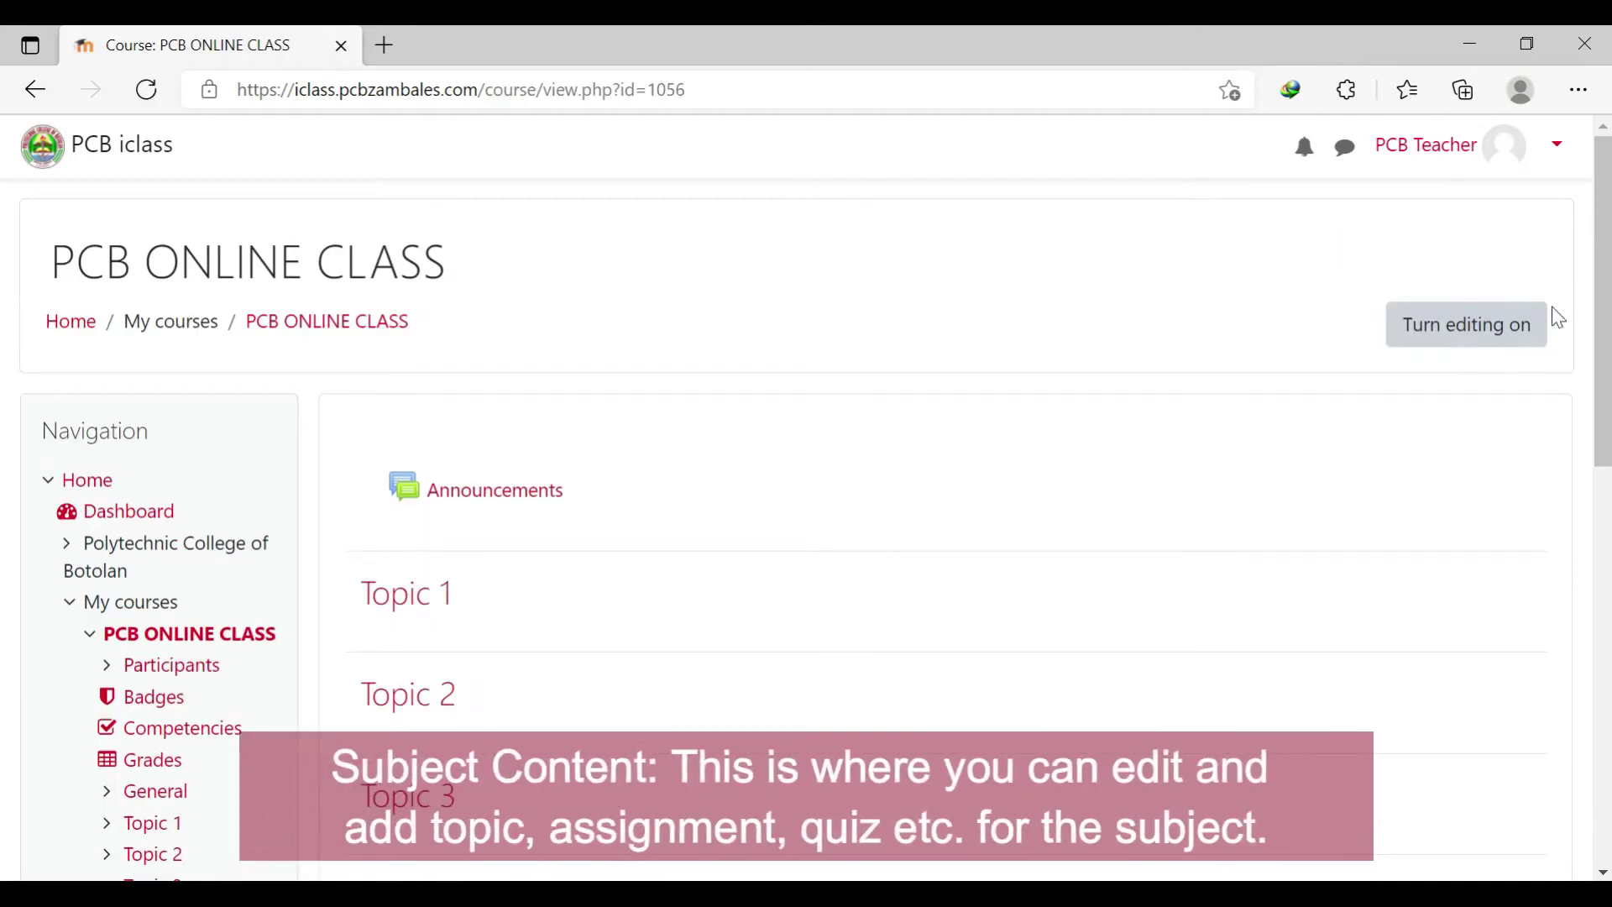
- Look over the PCB ONLINE CLASS topics and turn editing on for the course
left_click_drag(1604, 311, 1604, 376)
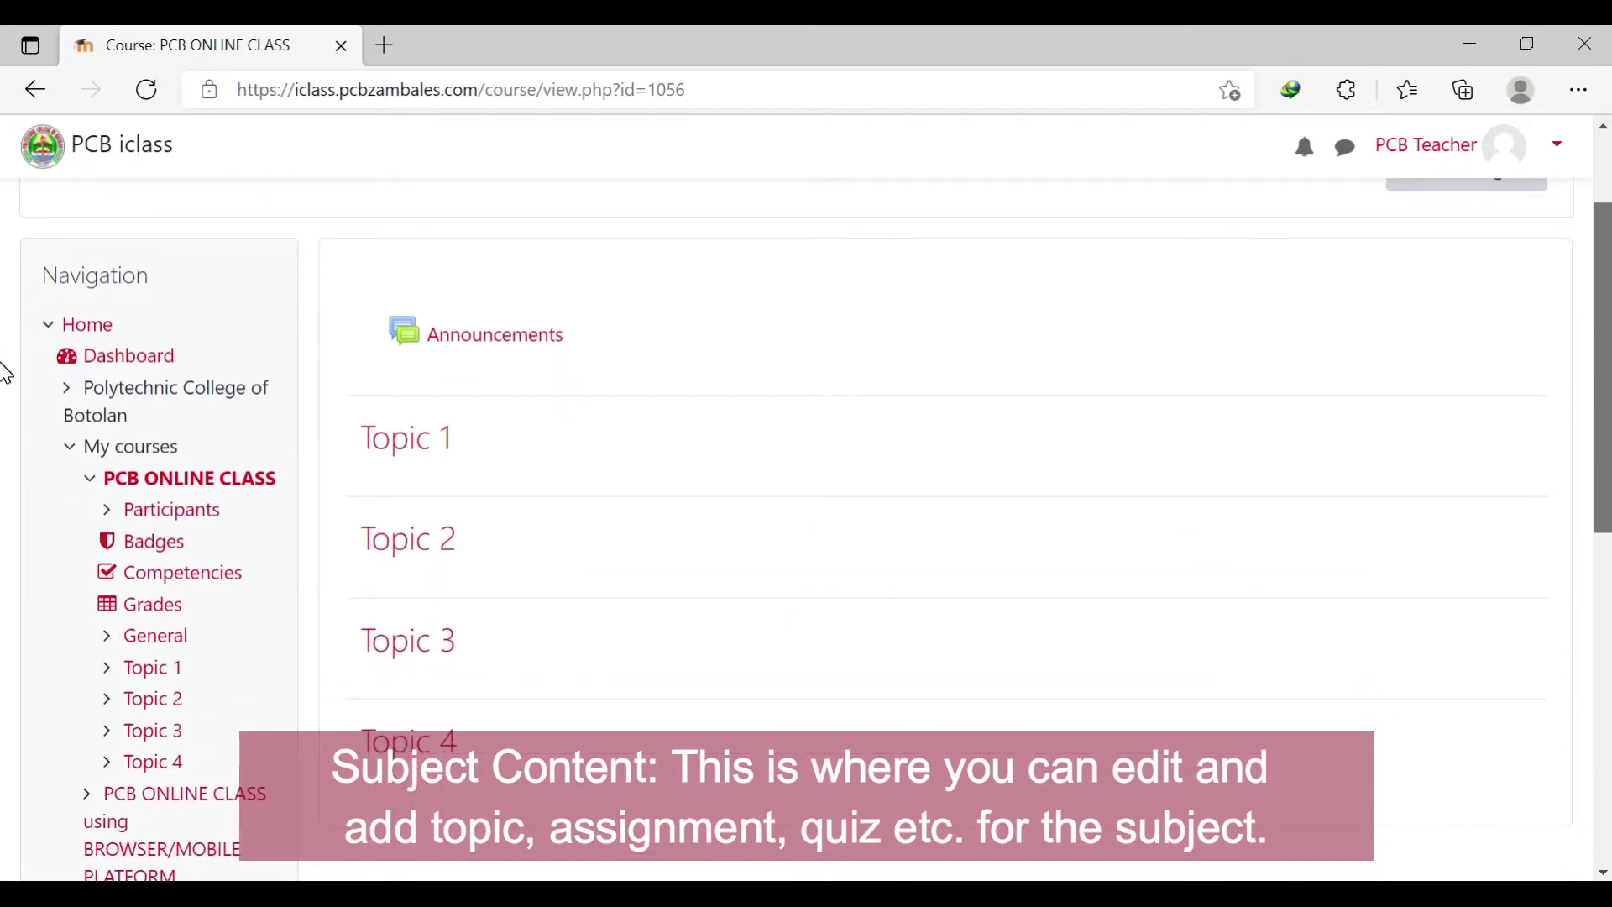
scroll(5, 374, "up", 2)
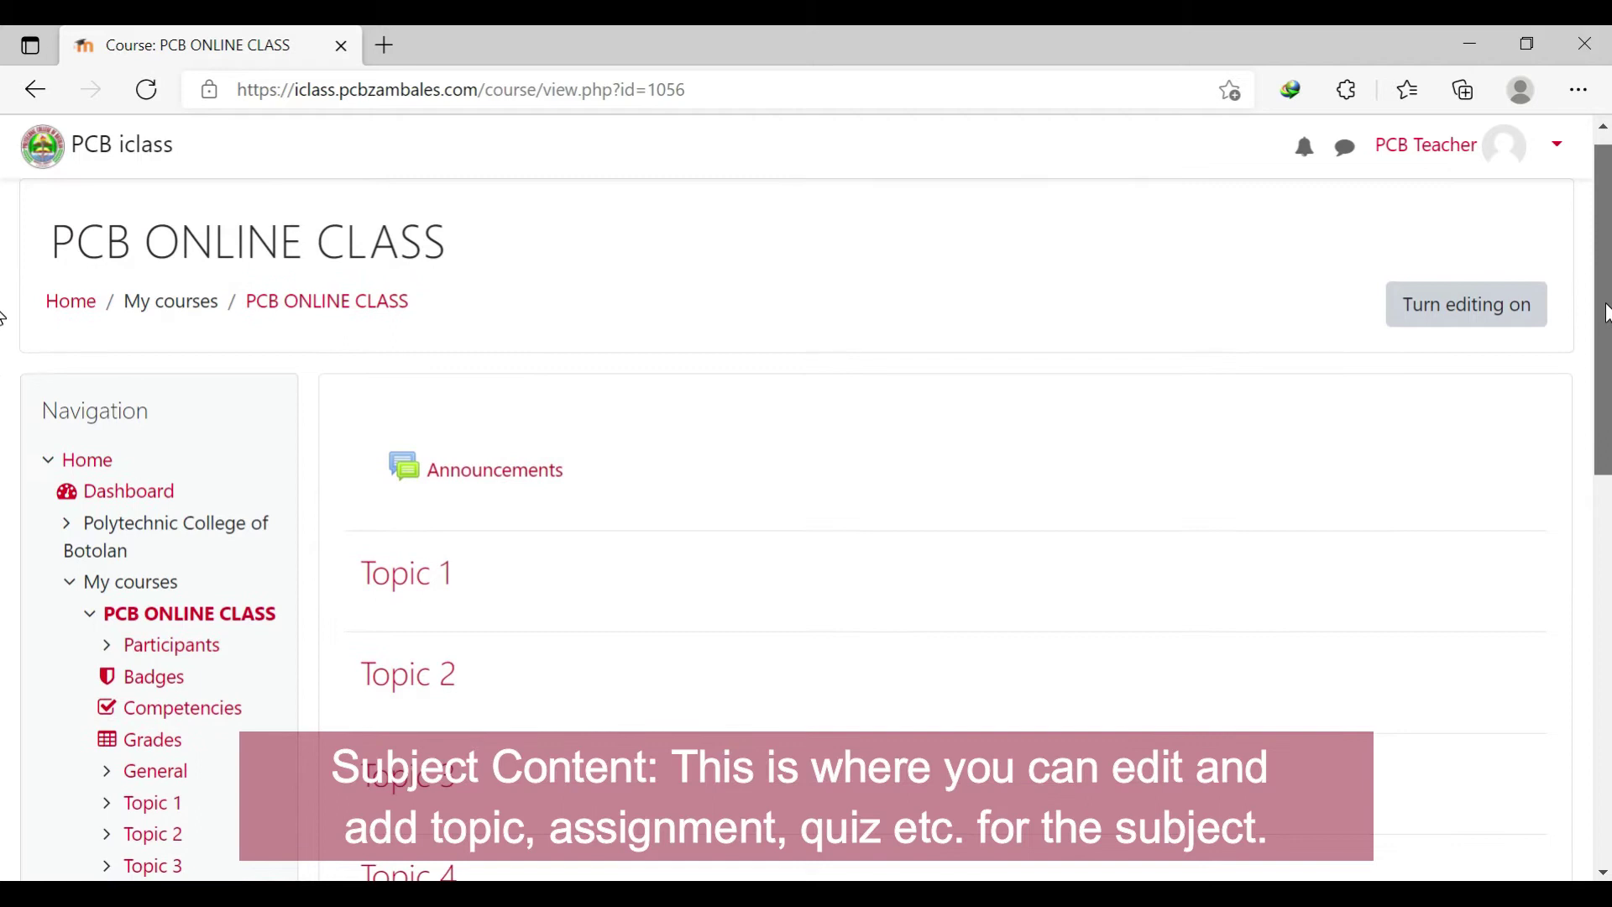
scroll(5, 331, "down", 1)
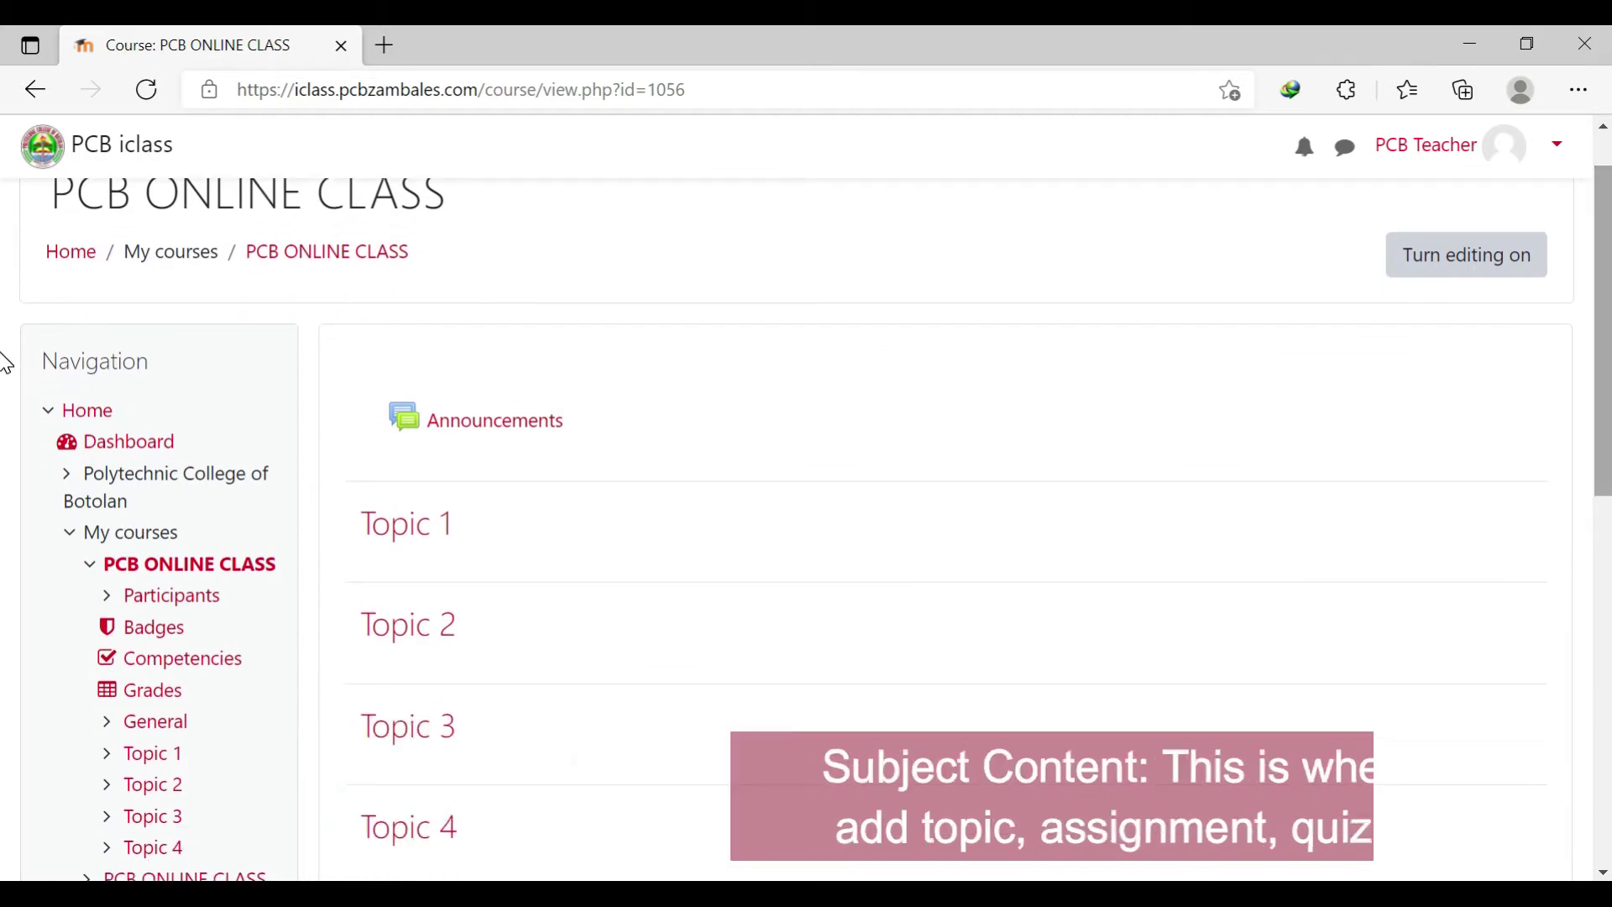
scroll(5, 357, "up", 2)
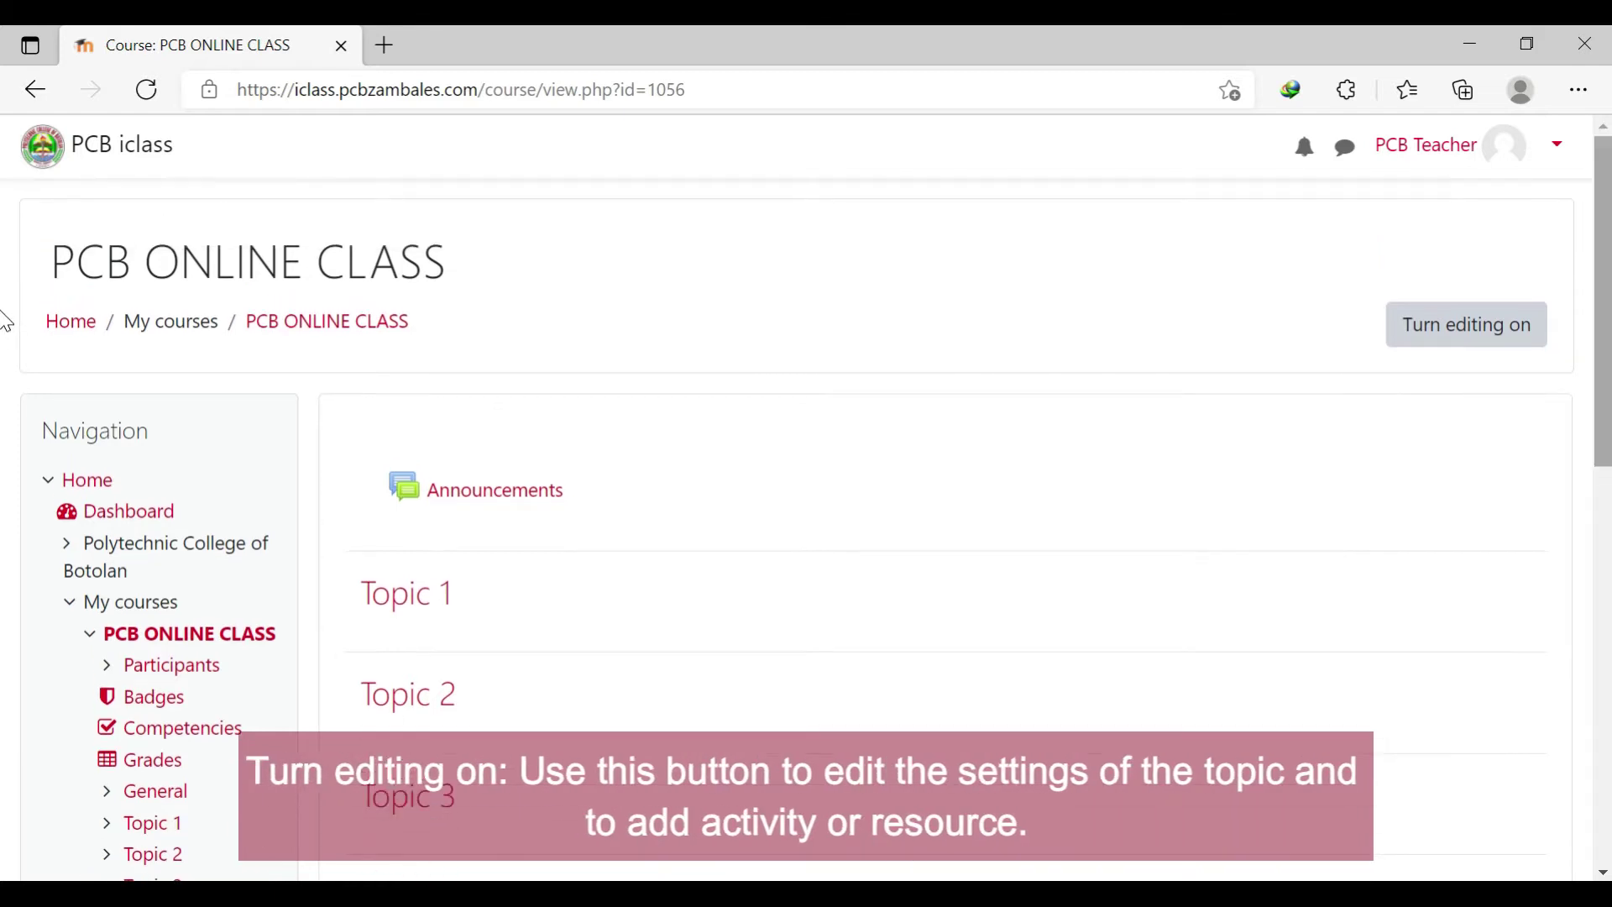
scroll(7, 269, "down", 1)
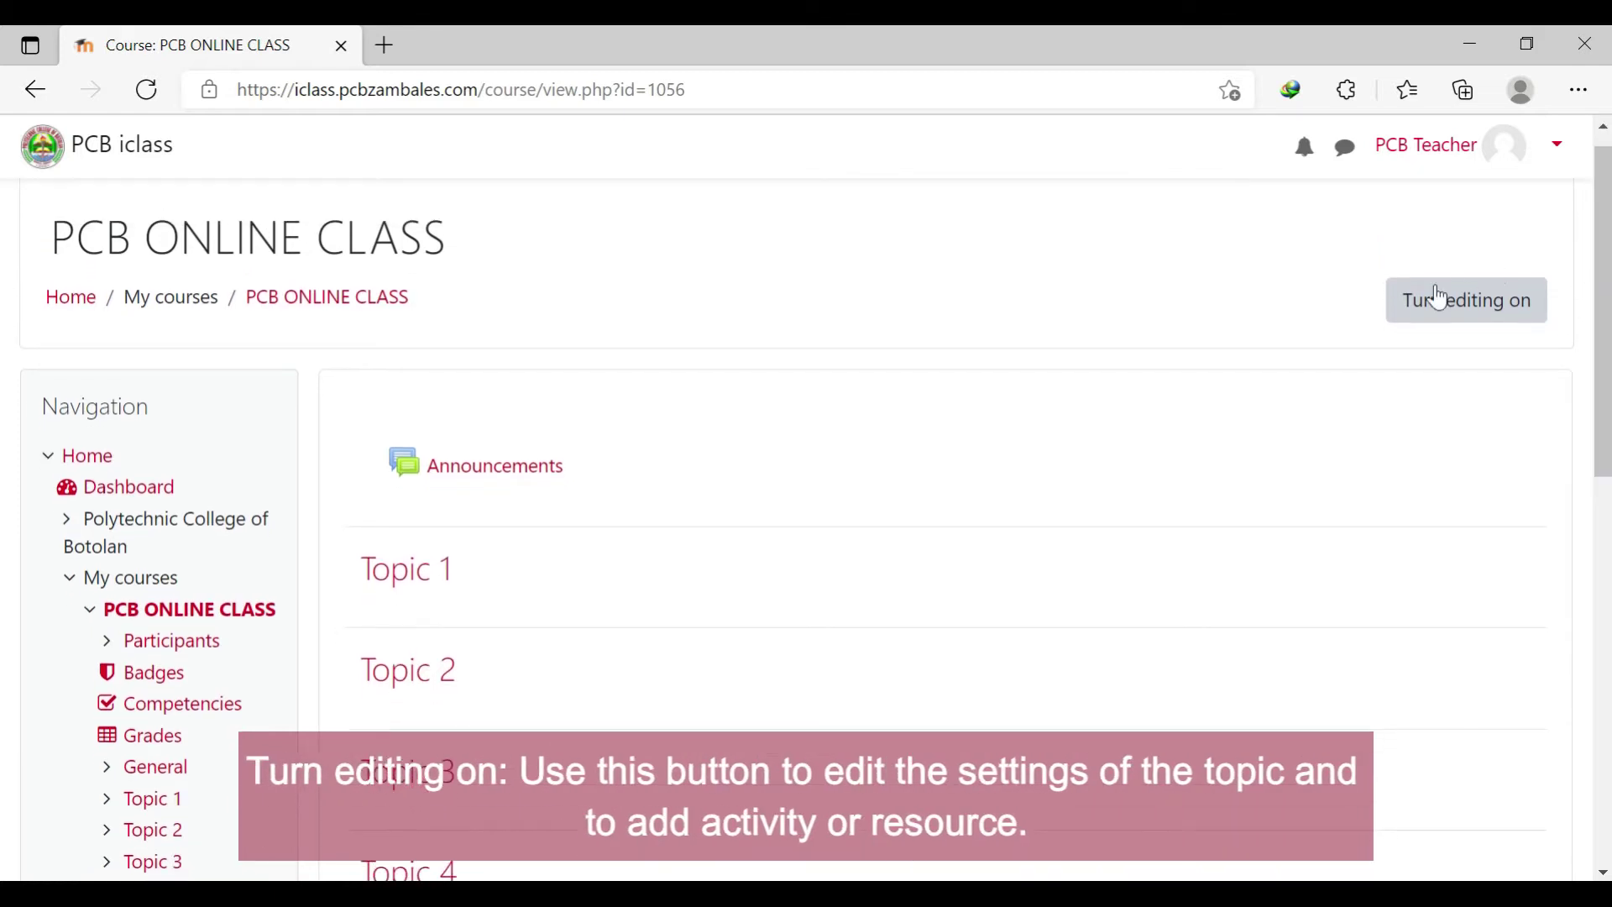
left_click(1439, 317)
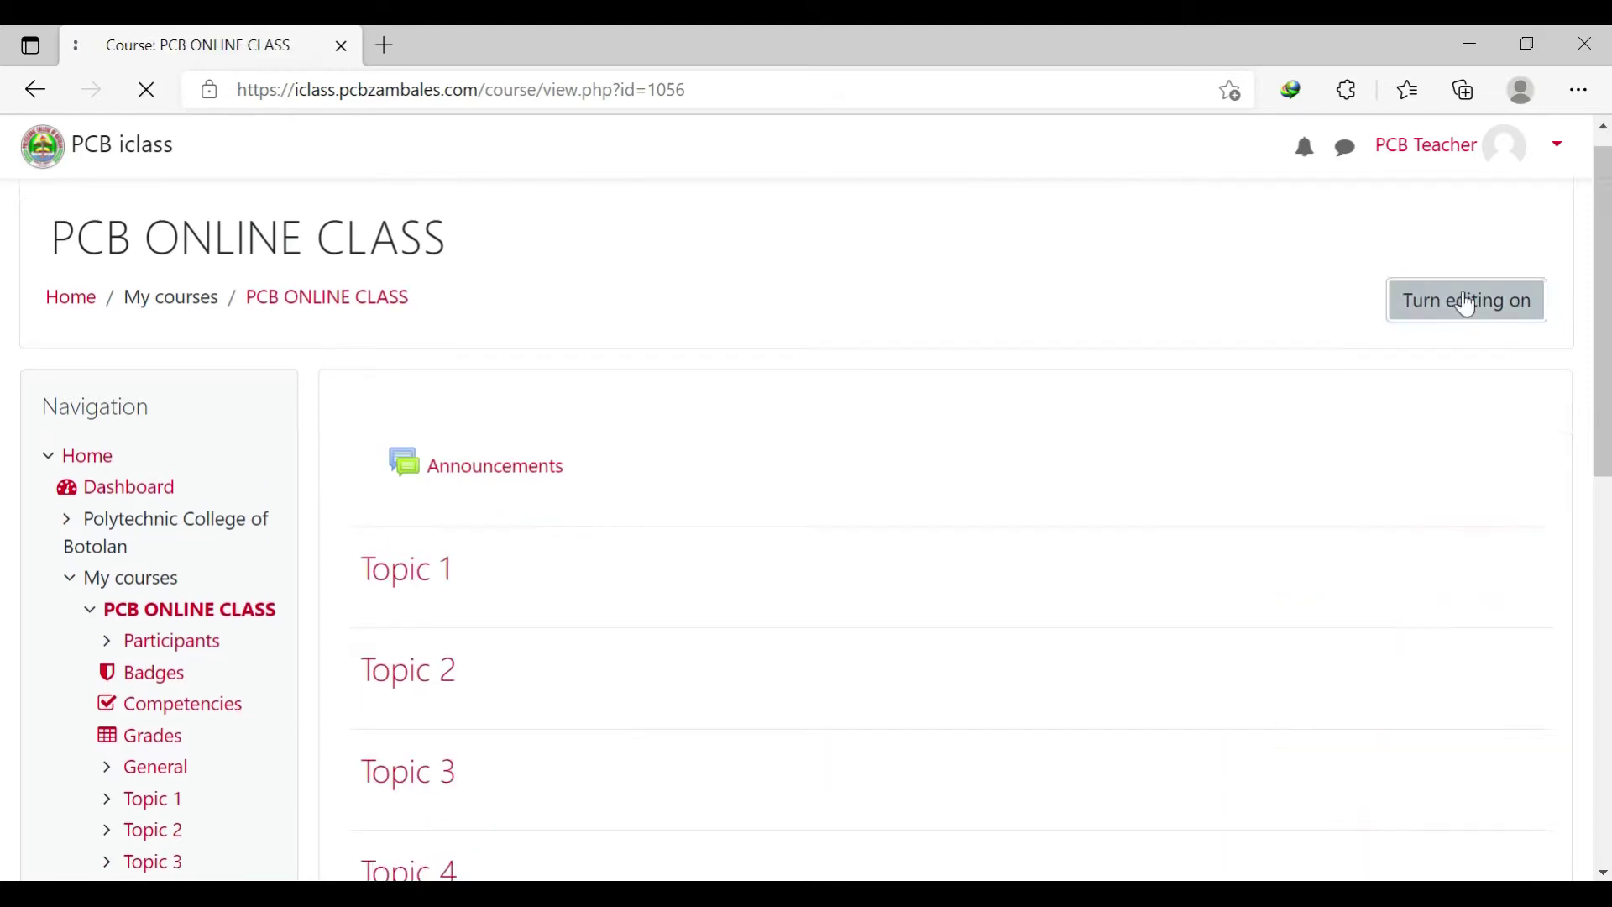
left_click(1464, 301)
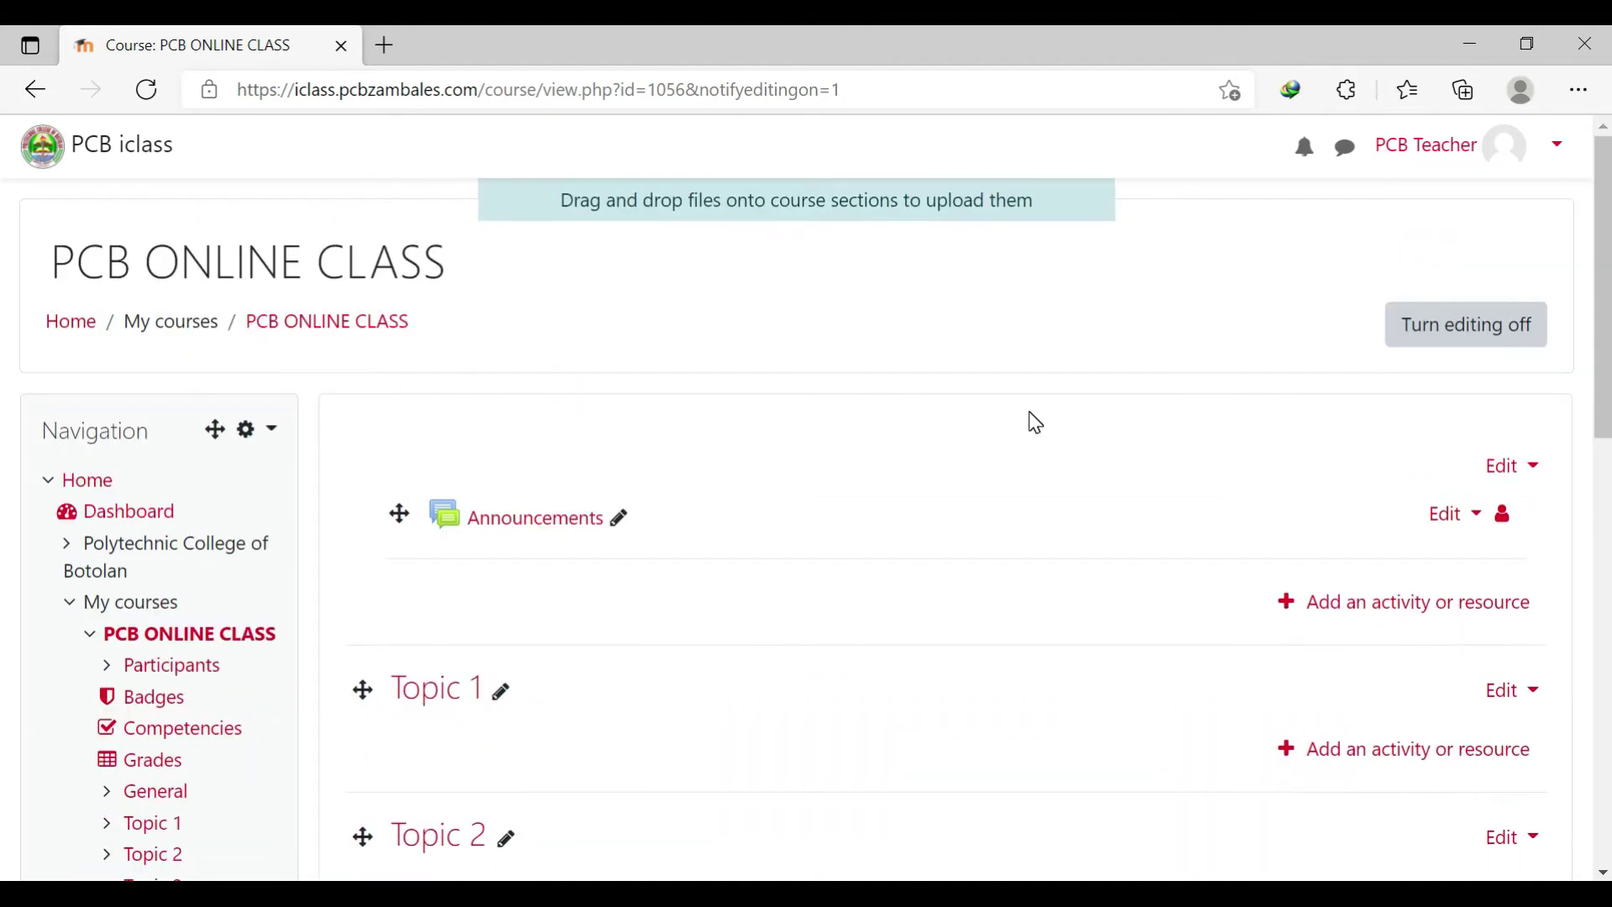
- Rename the Topic 1 section as "Week 1 - Module 1"
left_click_drag(1606, 302, 1608, 384)
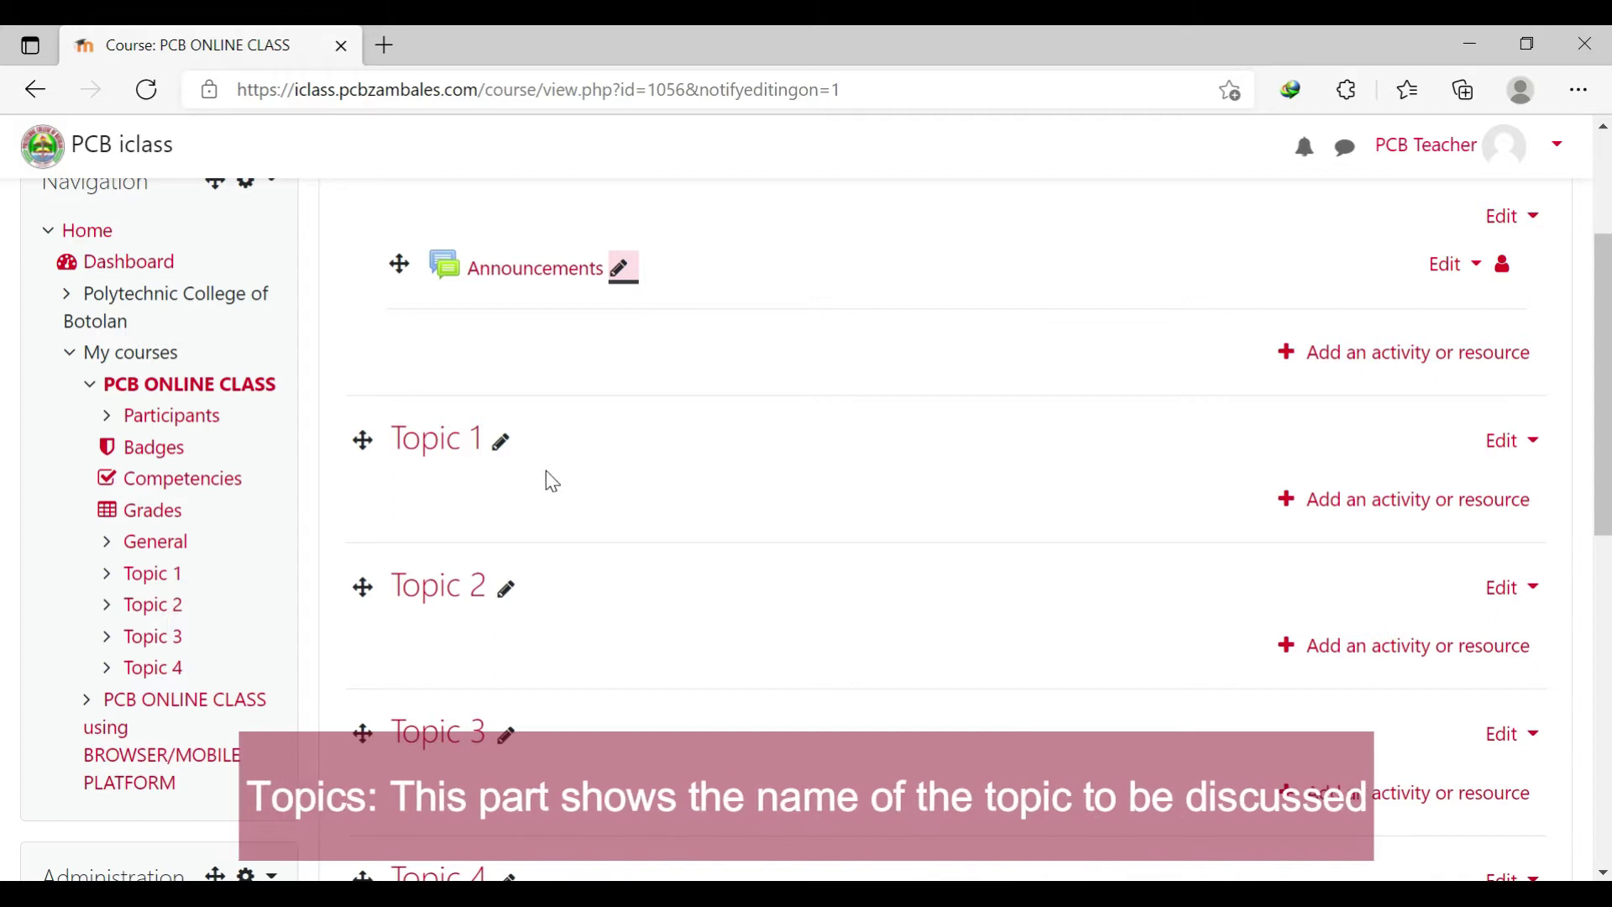
left_click(502, 445)
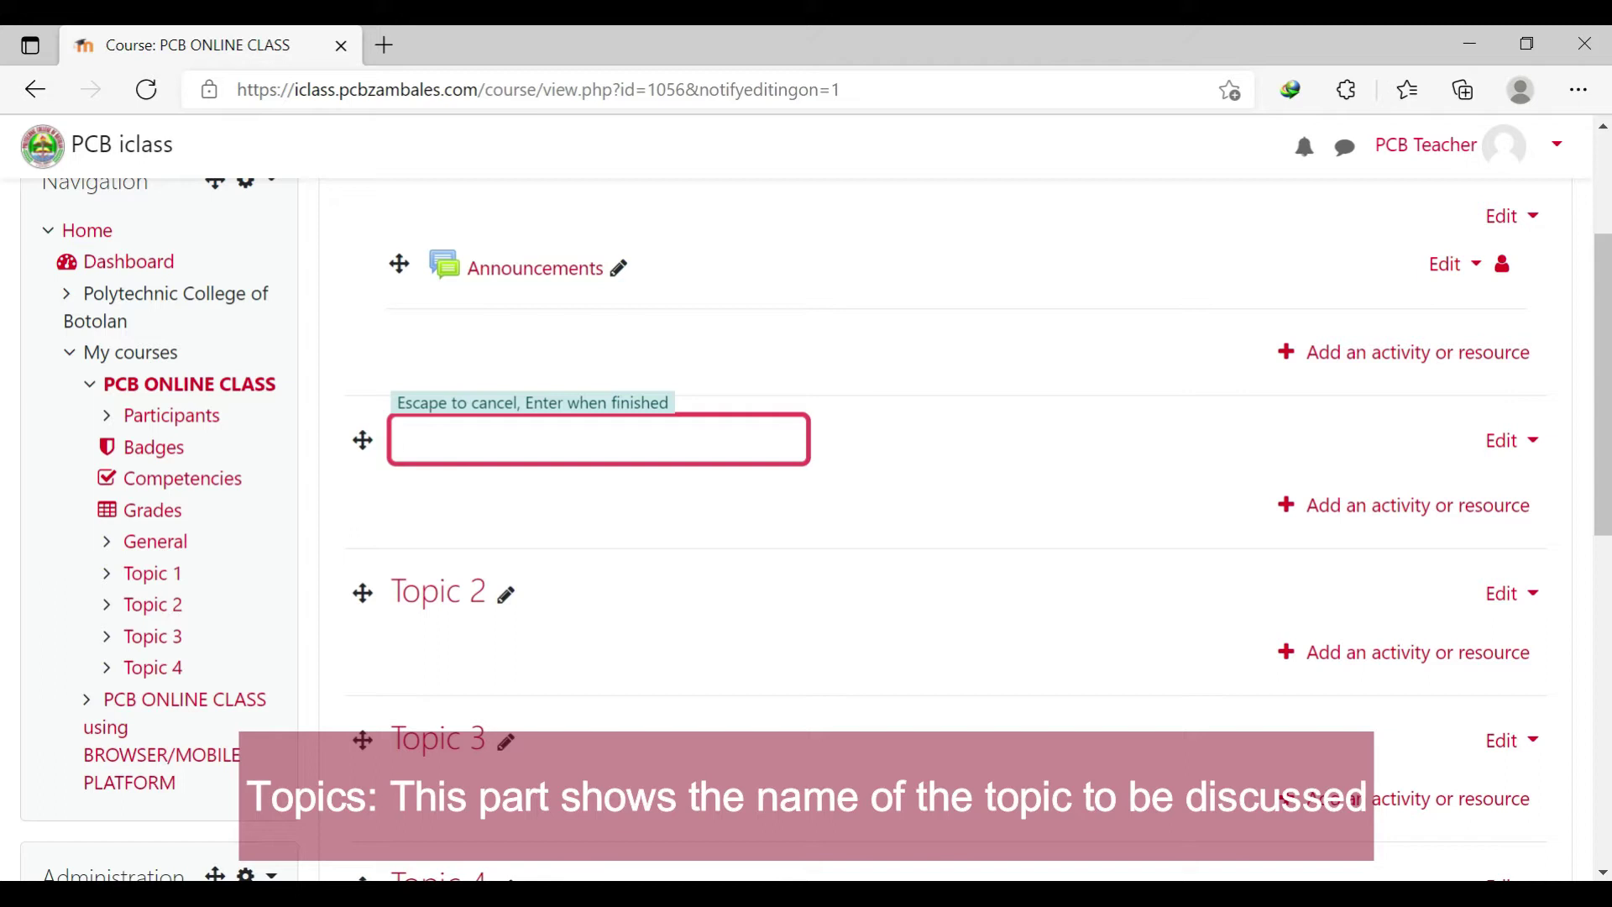
type("Week 1 -")
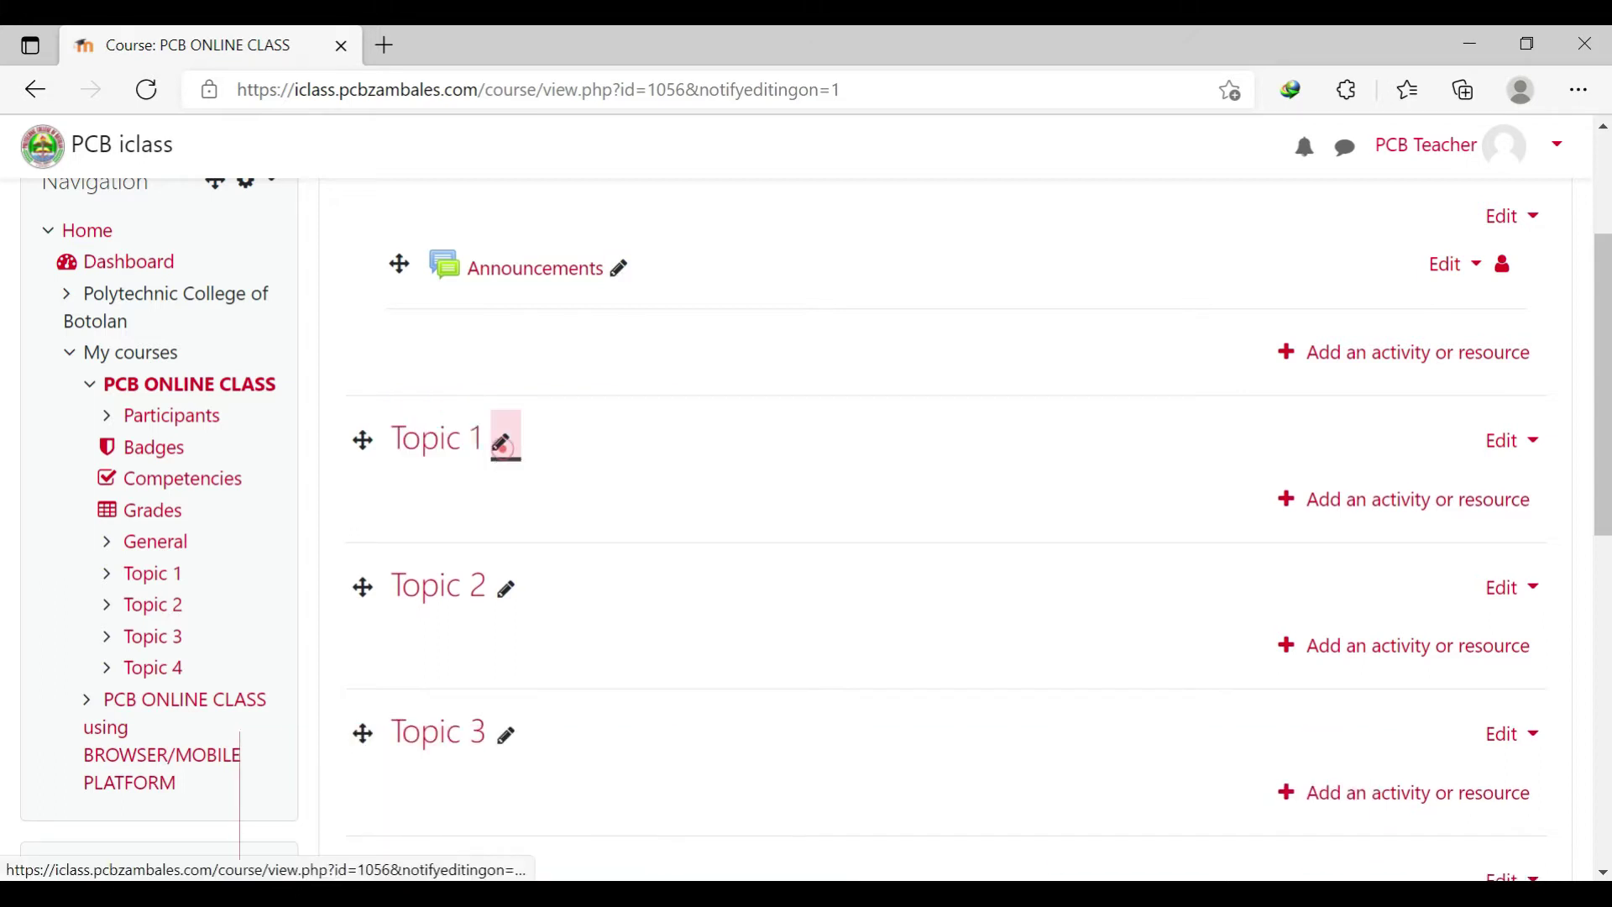
left_click(504, 436)
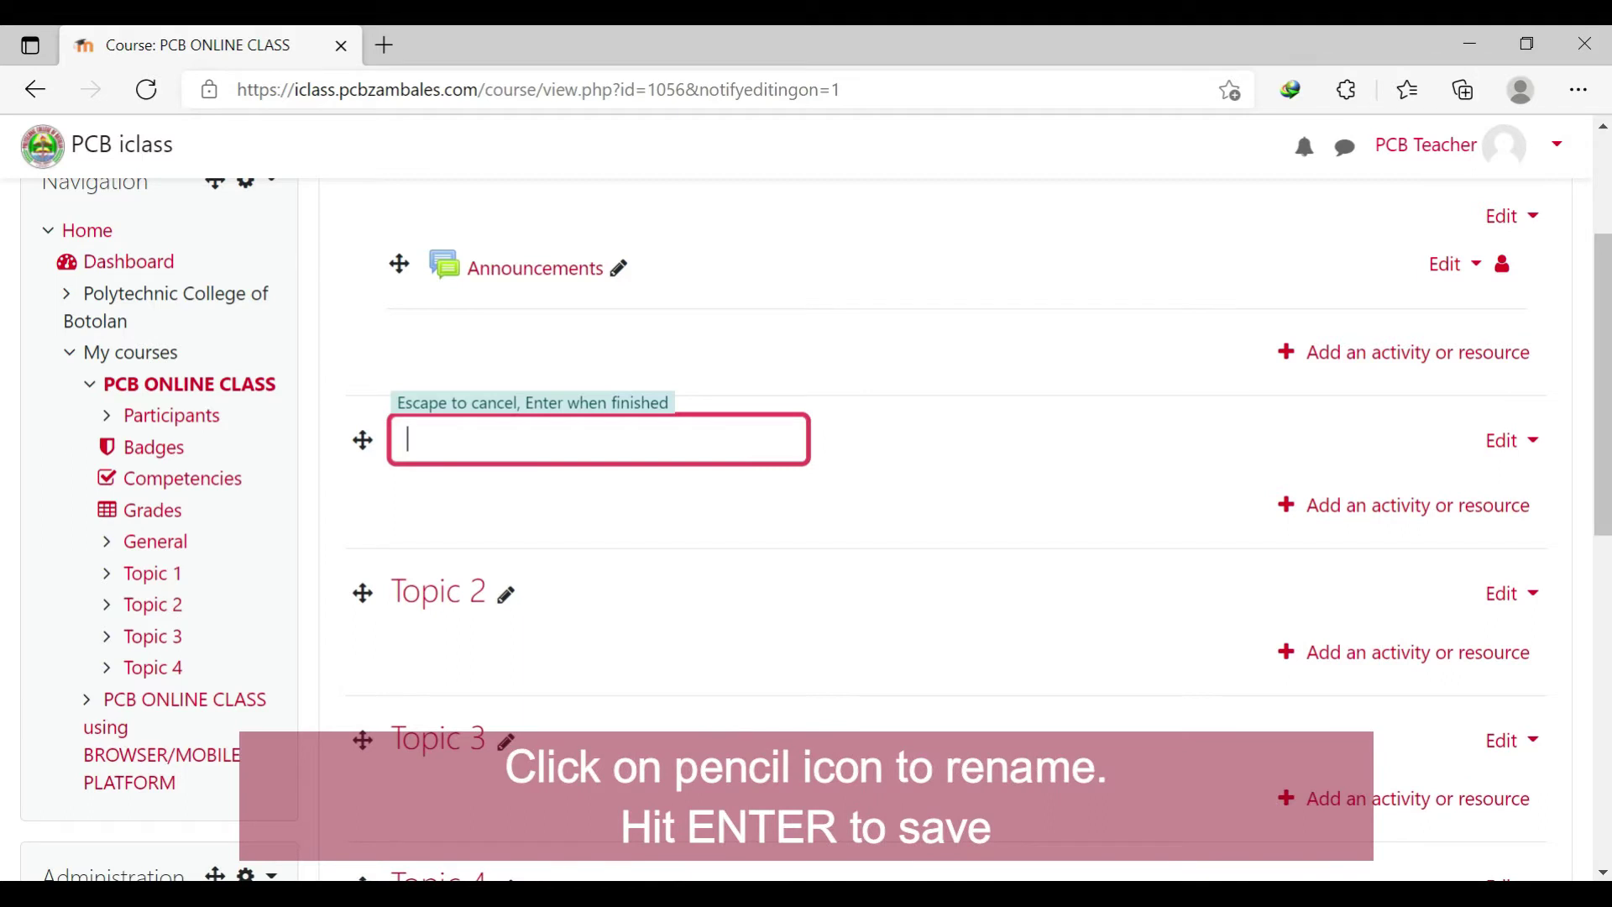
type("Week 1 - Modu")
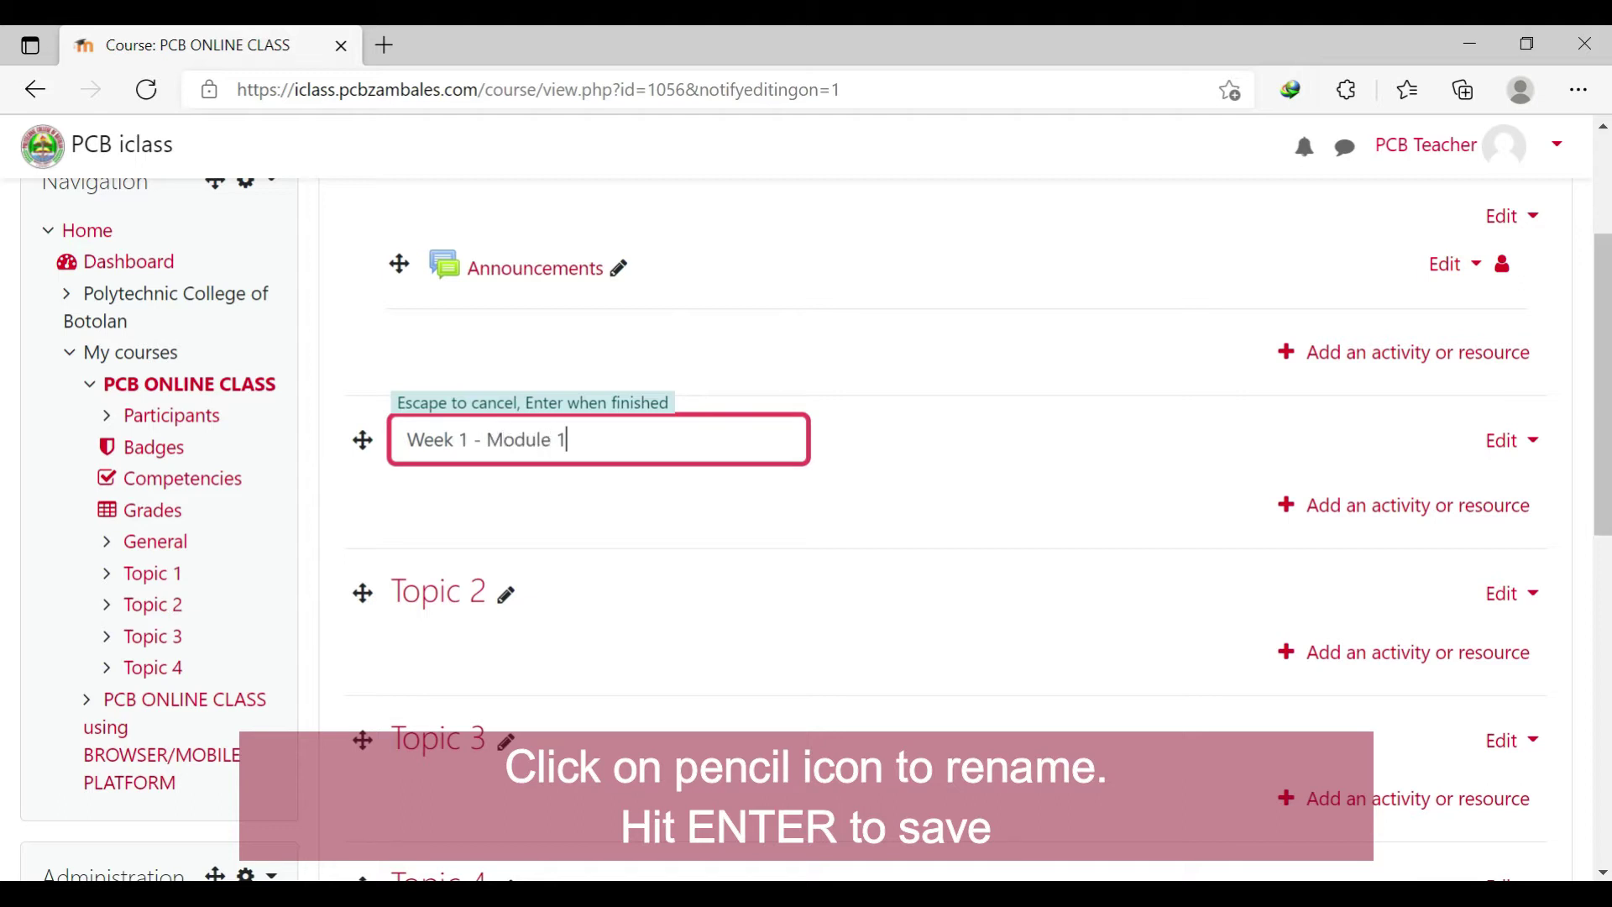
type("le 1")
key("Return")
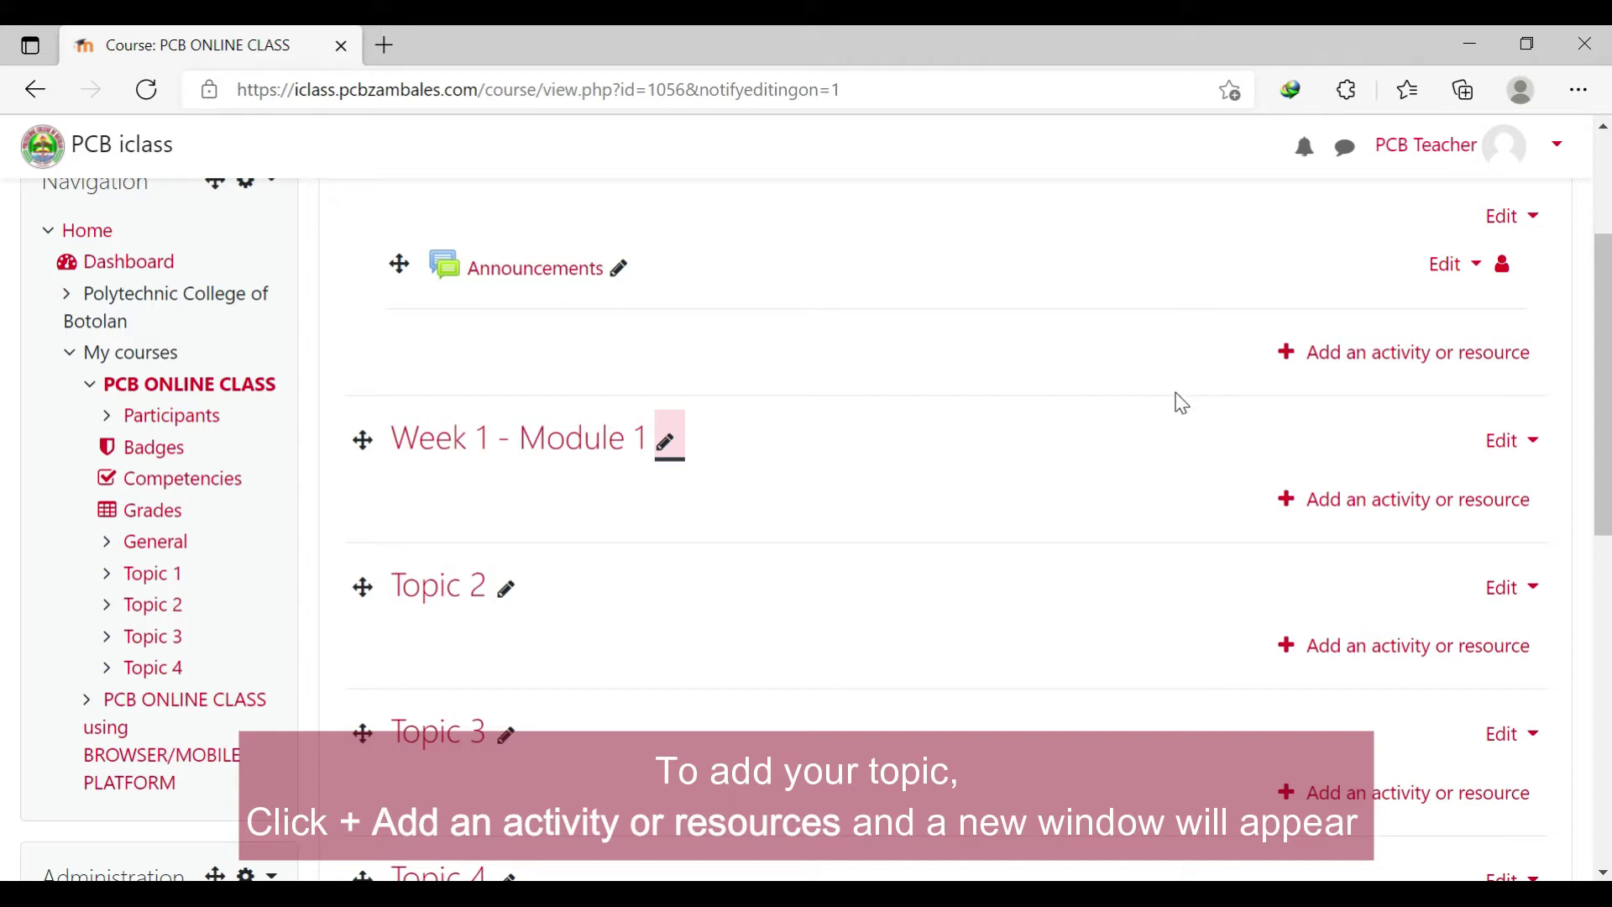
- Add a new File resource to the Week 1 - Module 1 section and name it "Module topic"
left_click(1483, 502)
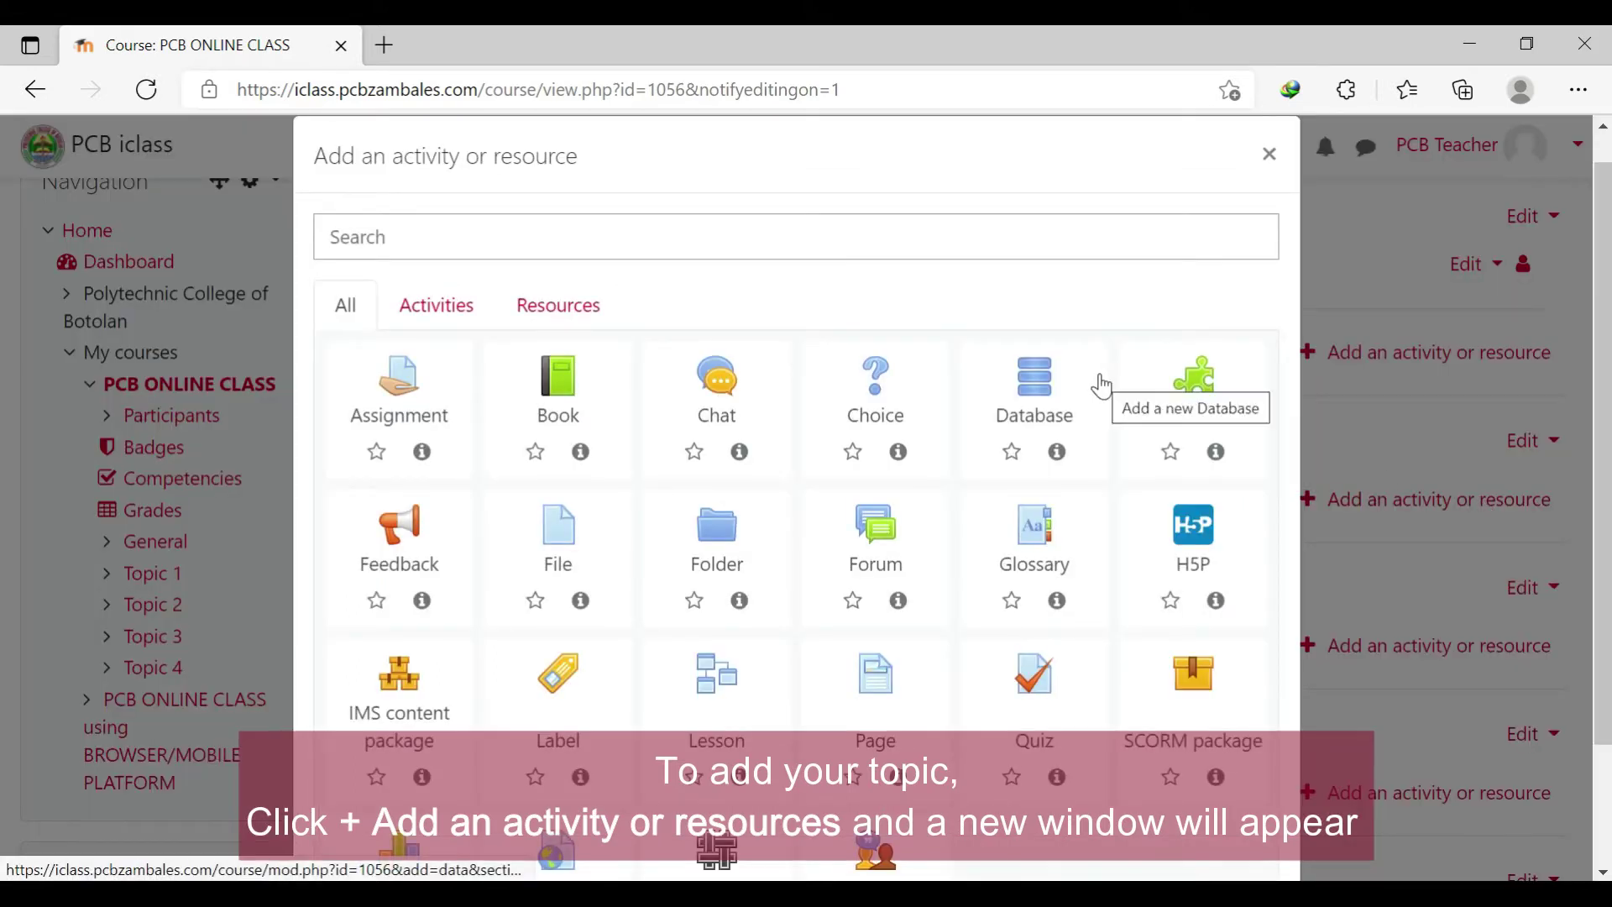
left_click(550, 542)
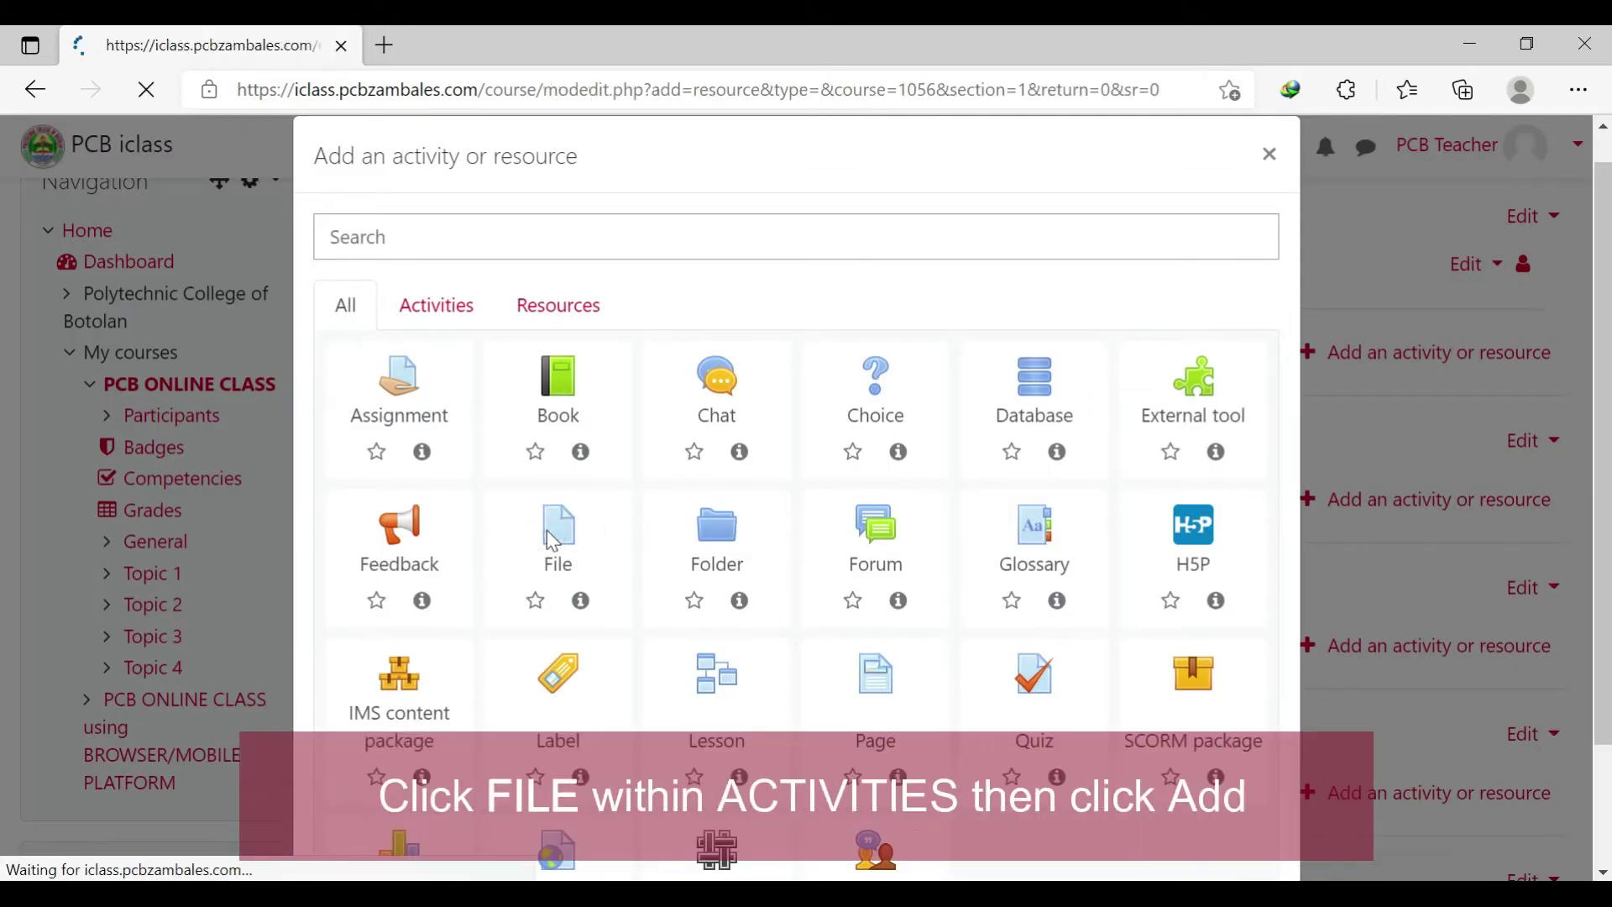
left_click(710, 568)
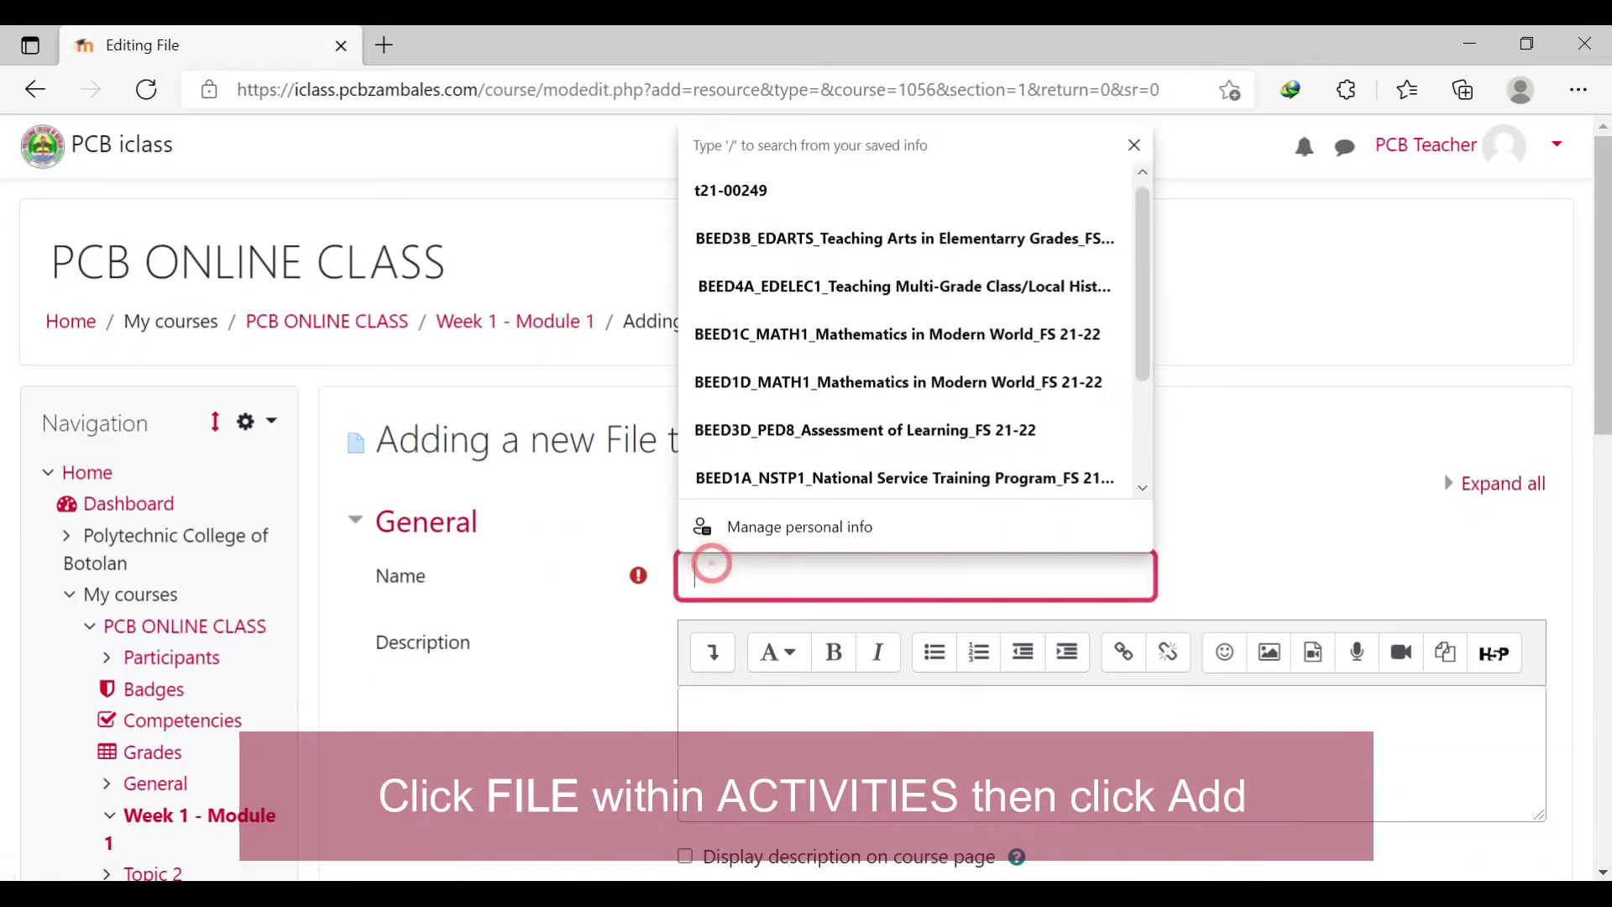
scroll(608, 489, "down", 1)
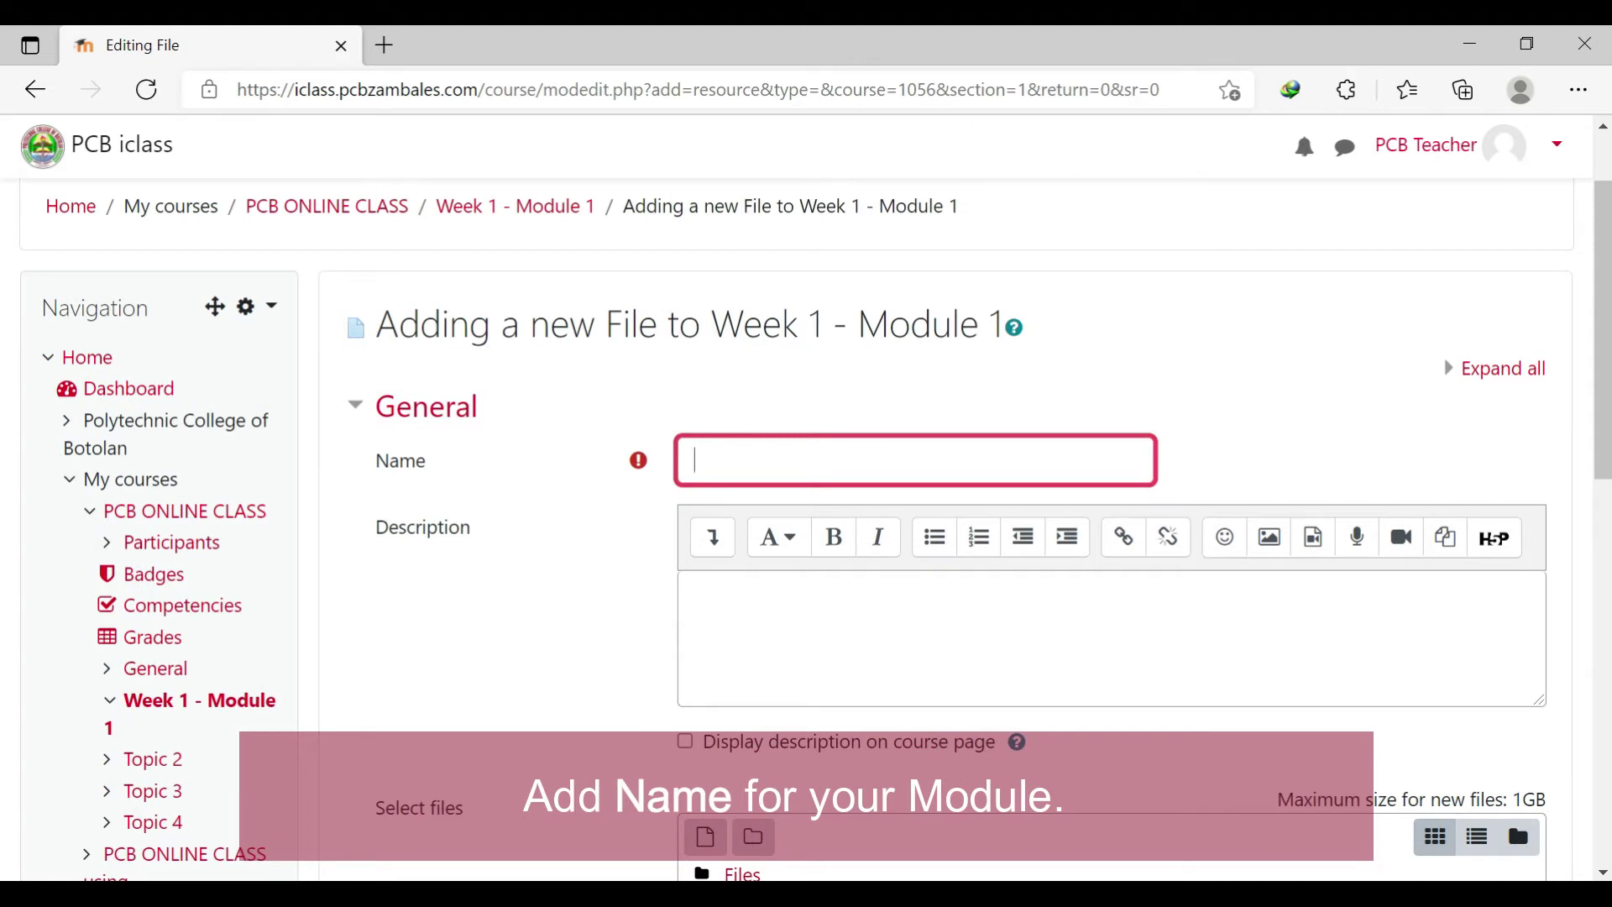
type("Module topic")
- Enter "Description of the Topic." as the file resource's description, followed by separate lines numbered 1., 2. and 3
scroll(550, 540, "down", 1)
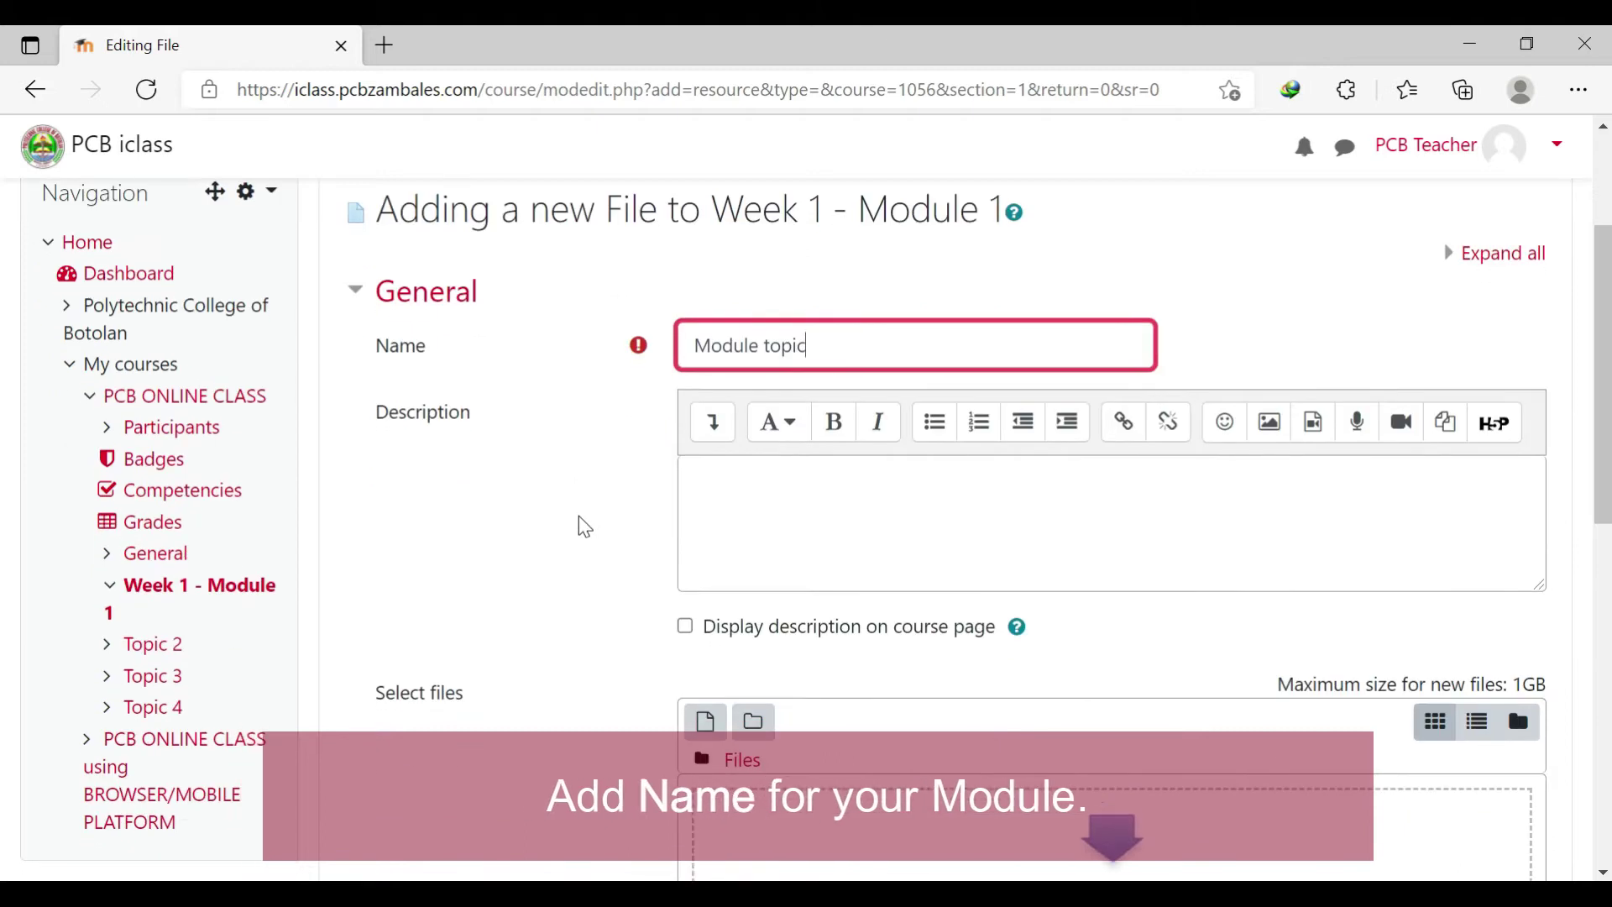
left_click(741, 515)
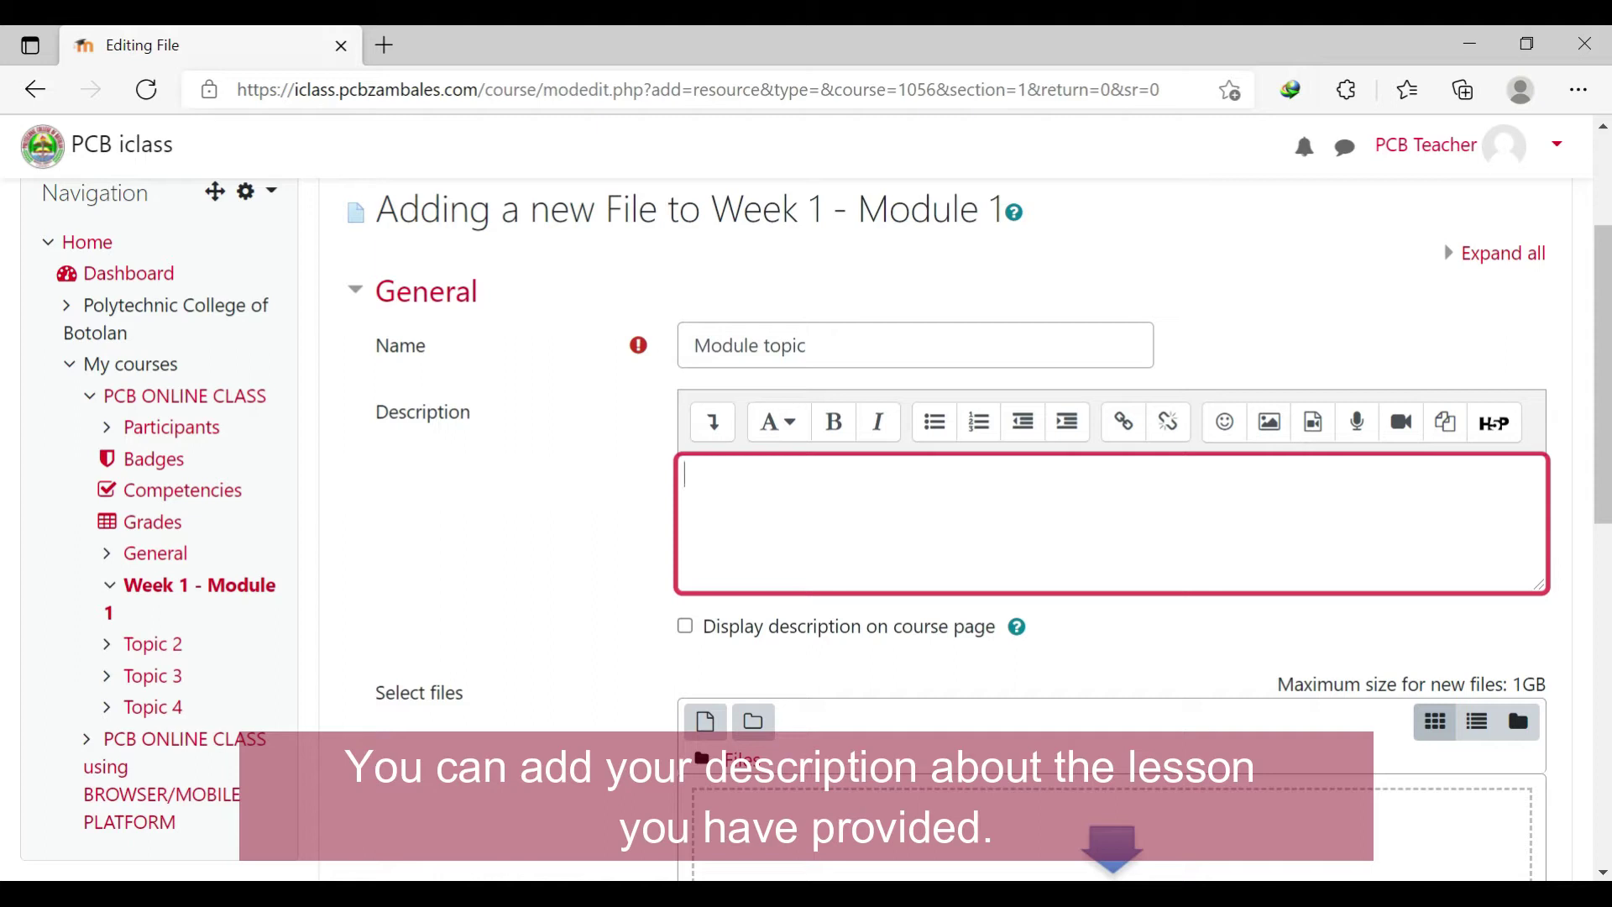
type("Description of the T")
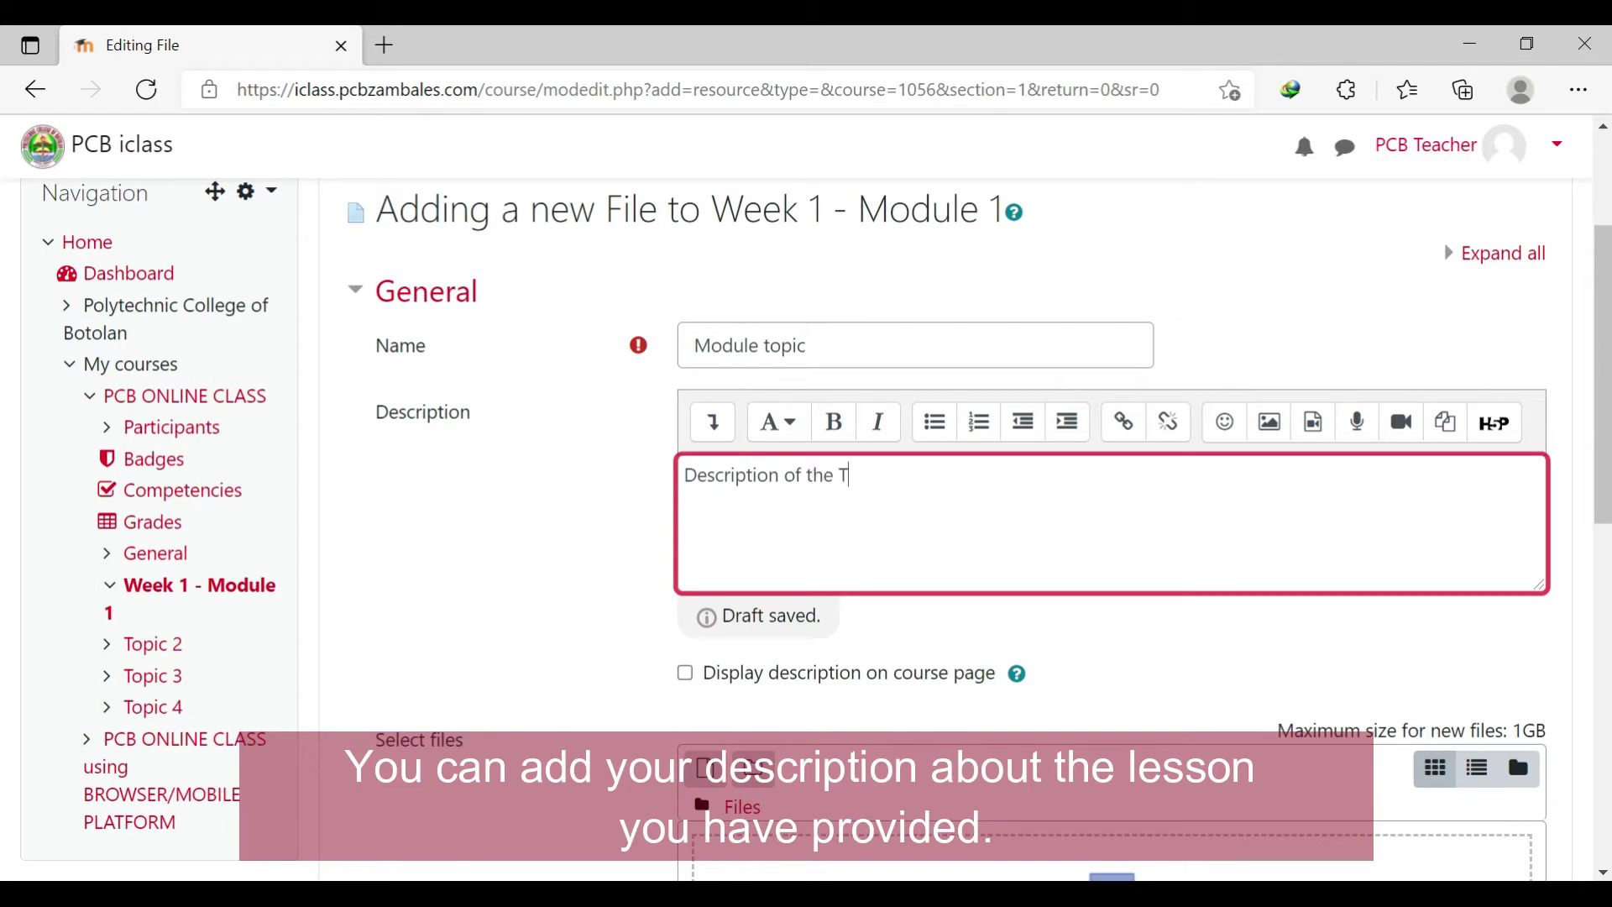
type("opic. 1.")
key("Return")
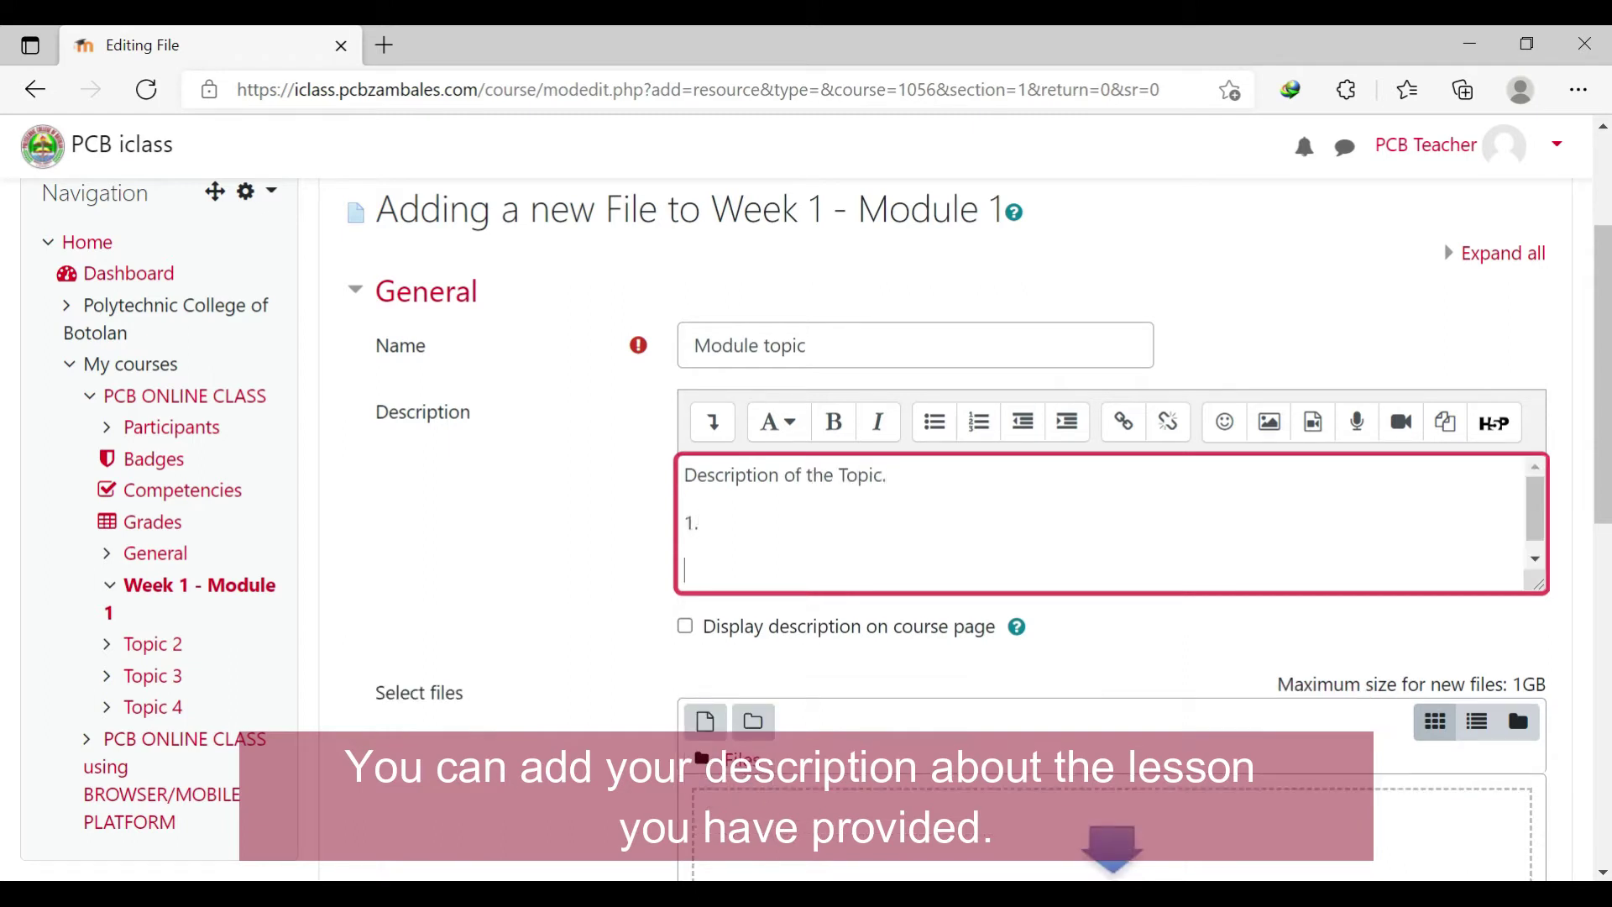
type("2.")
key("Return")
type("3.")
key("Return")
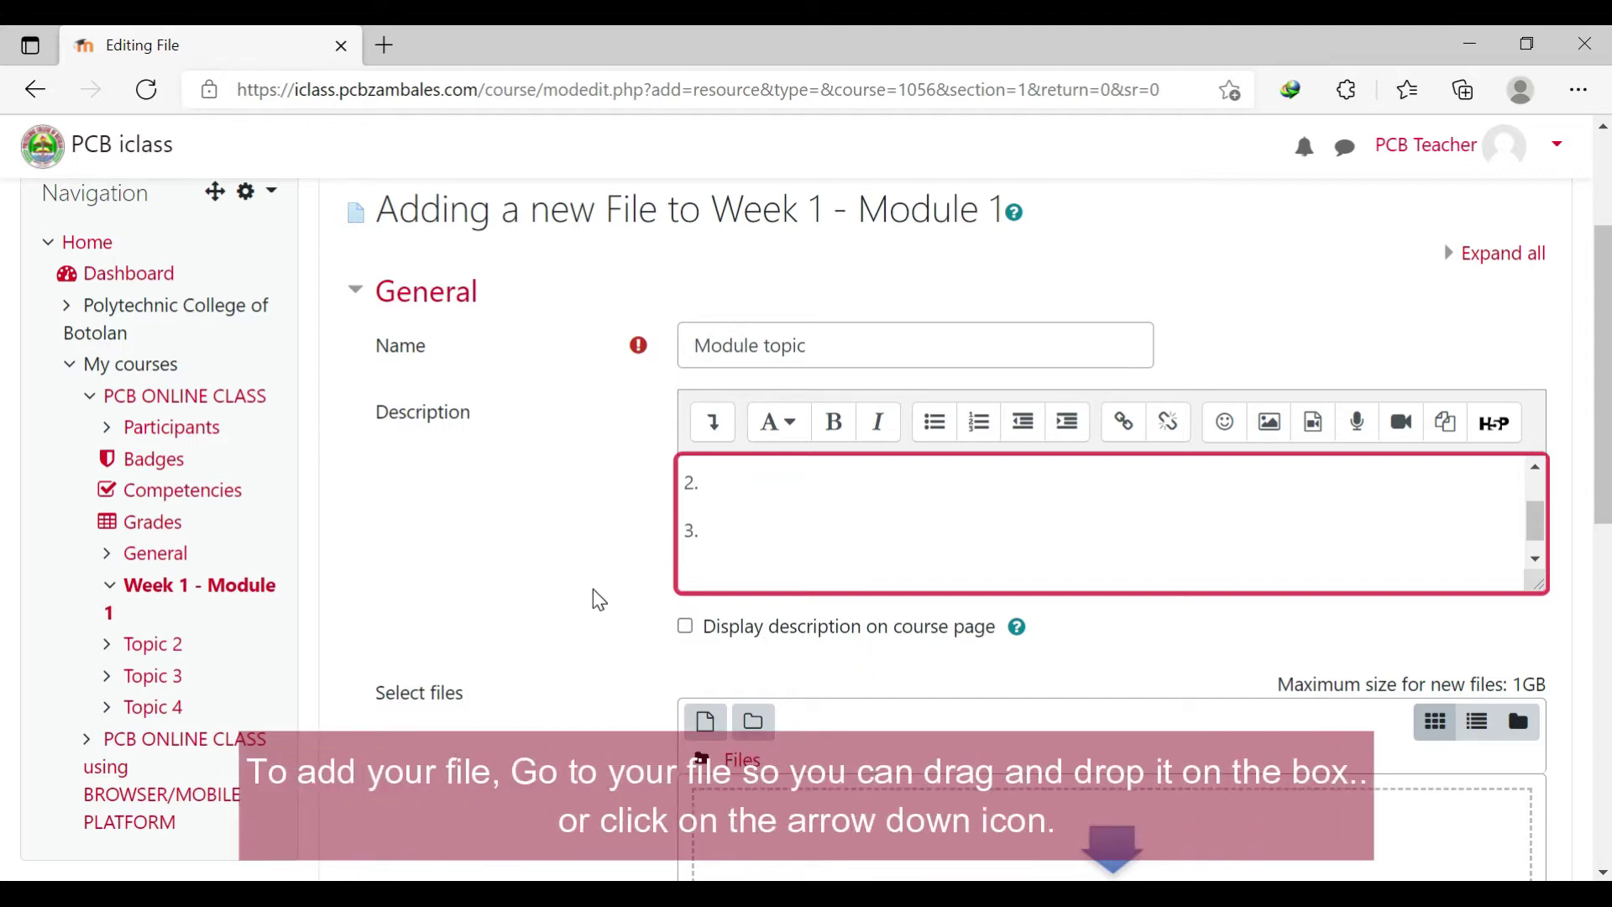
- Choose BSIT-1A-1B-LIST.pdf from the Desktop as the attachment to upload for the Module topic file resource
scroll(593, 598, "down", 4)
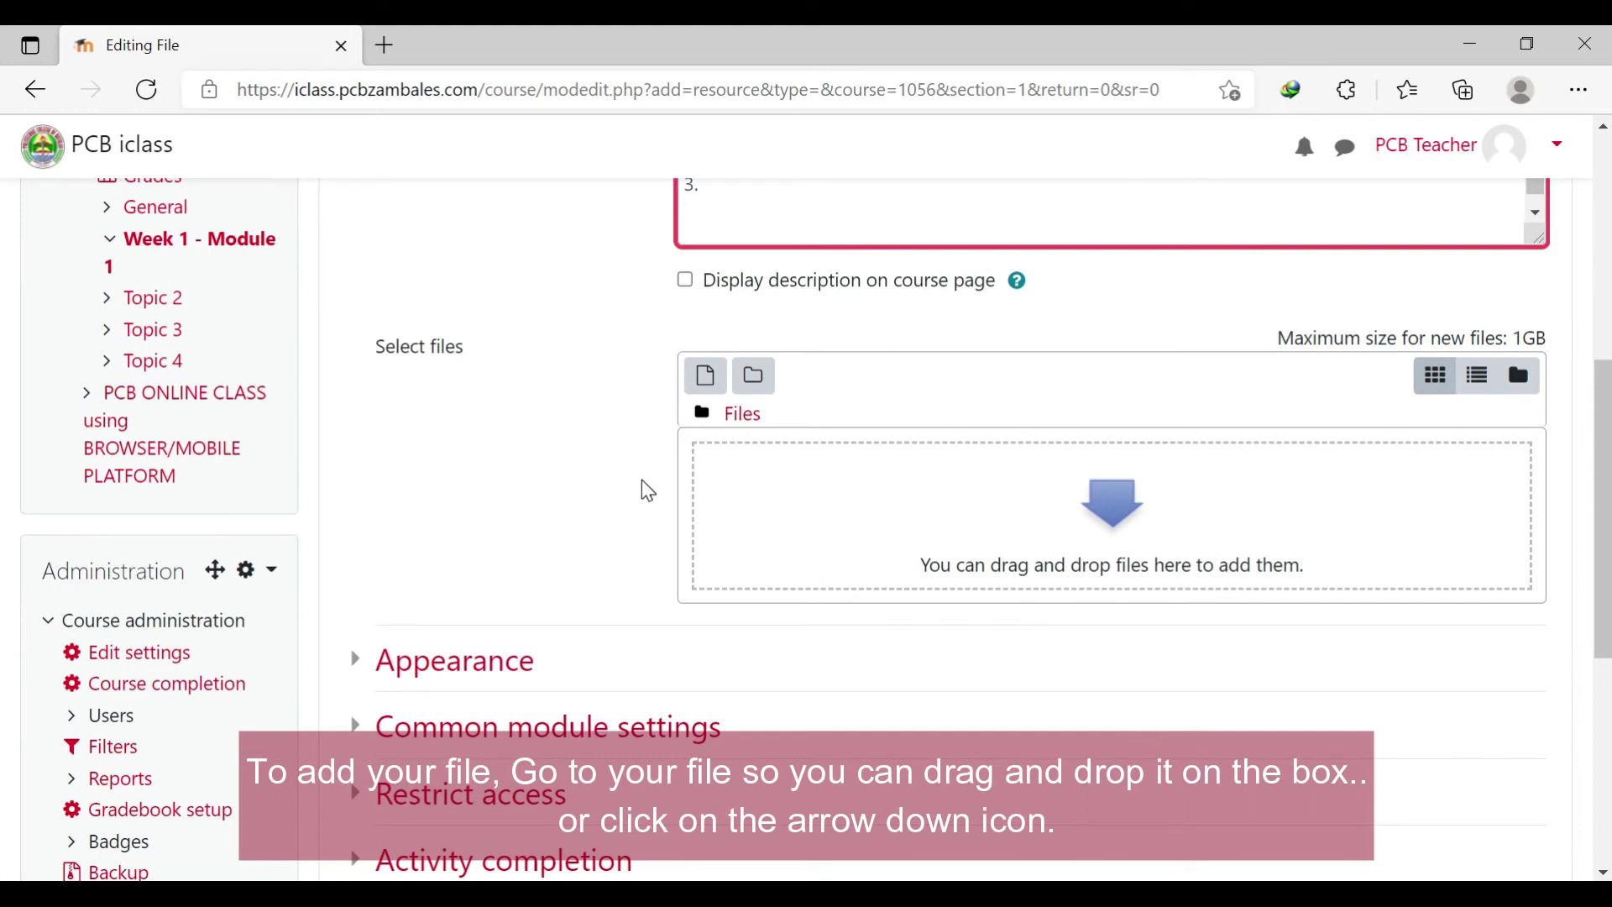
left_click_drag(922, 577, 1321, 569)
left_click(1321, 568)
left_click_drag(918, 568, 1361, 597)
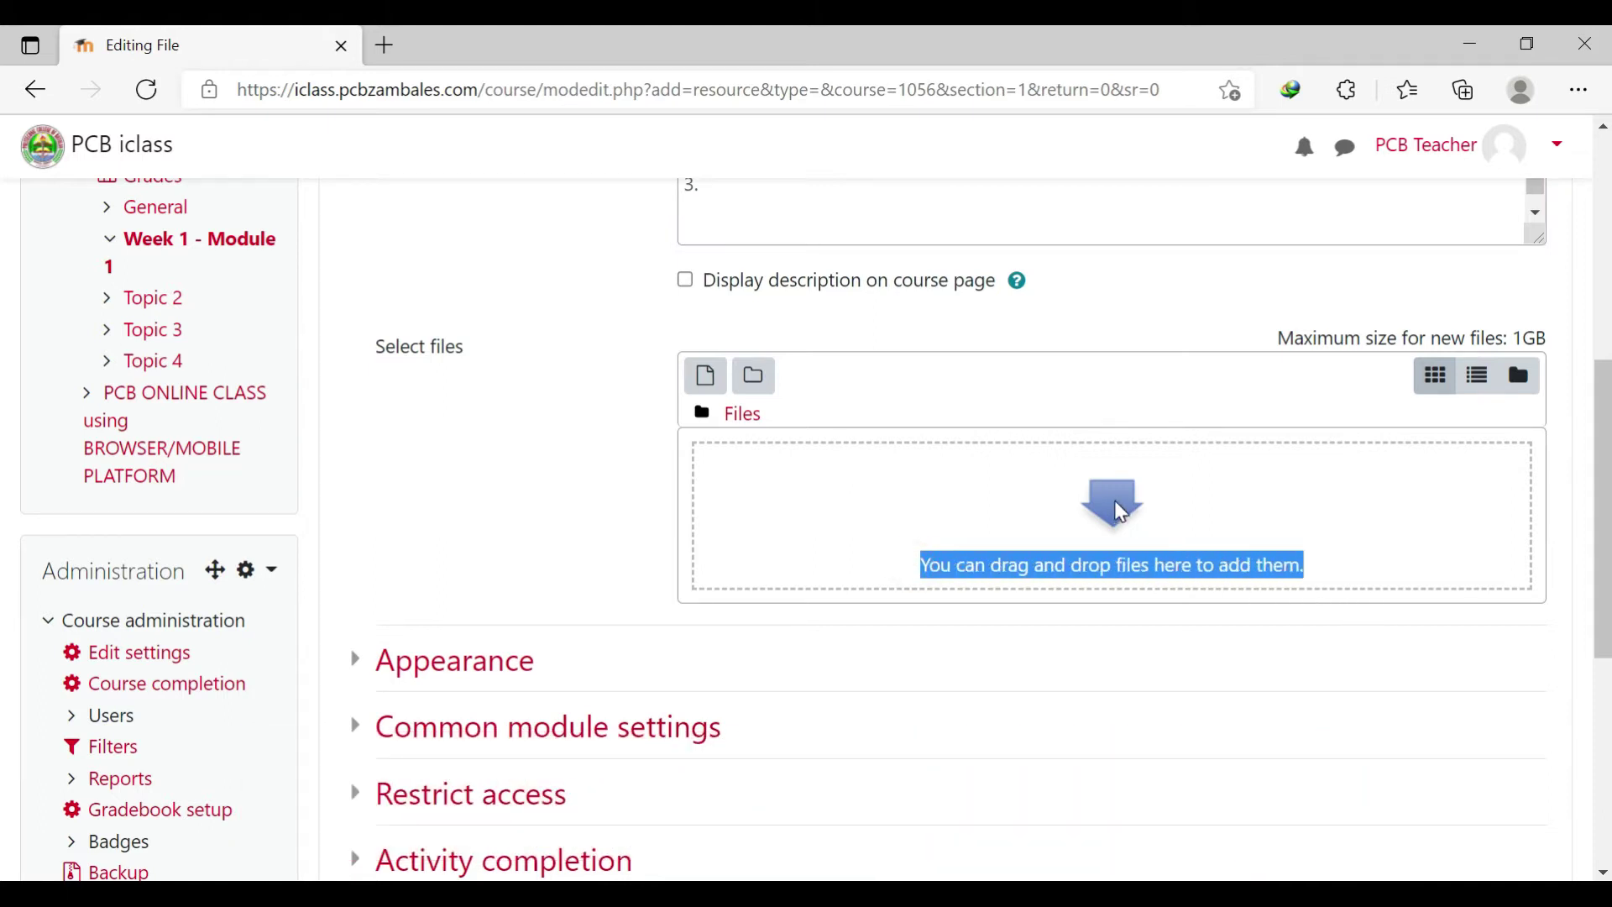
left_click(717, 390)
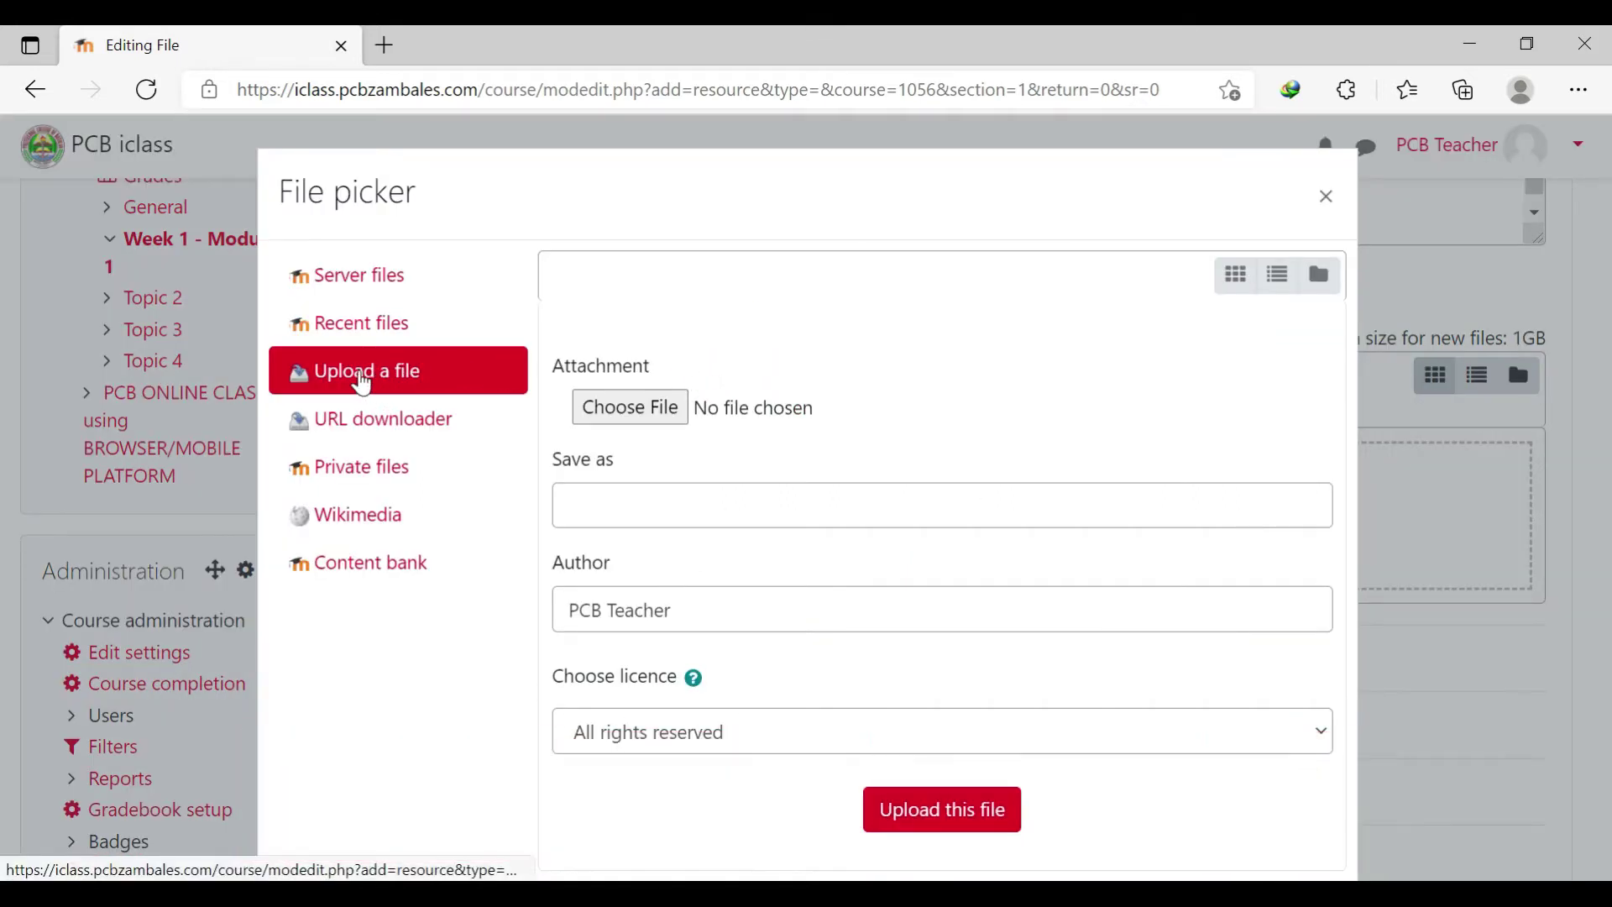
left_click(644, 416)
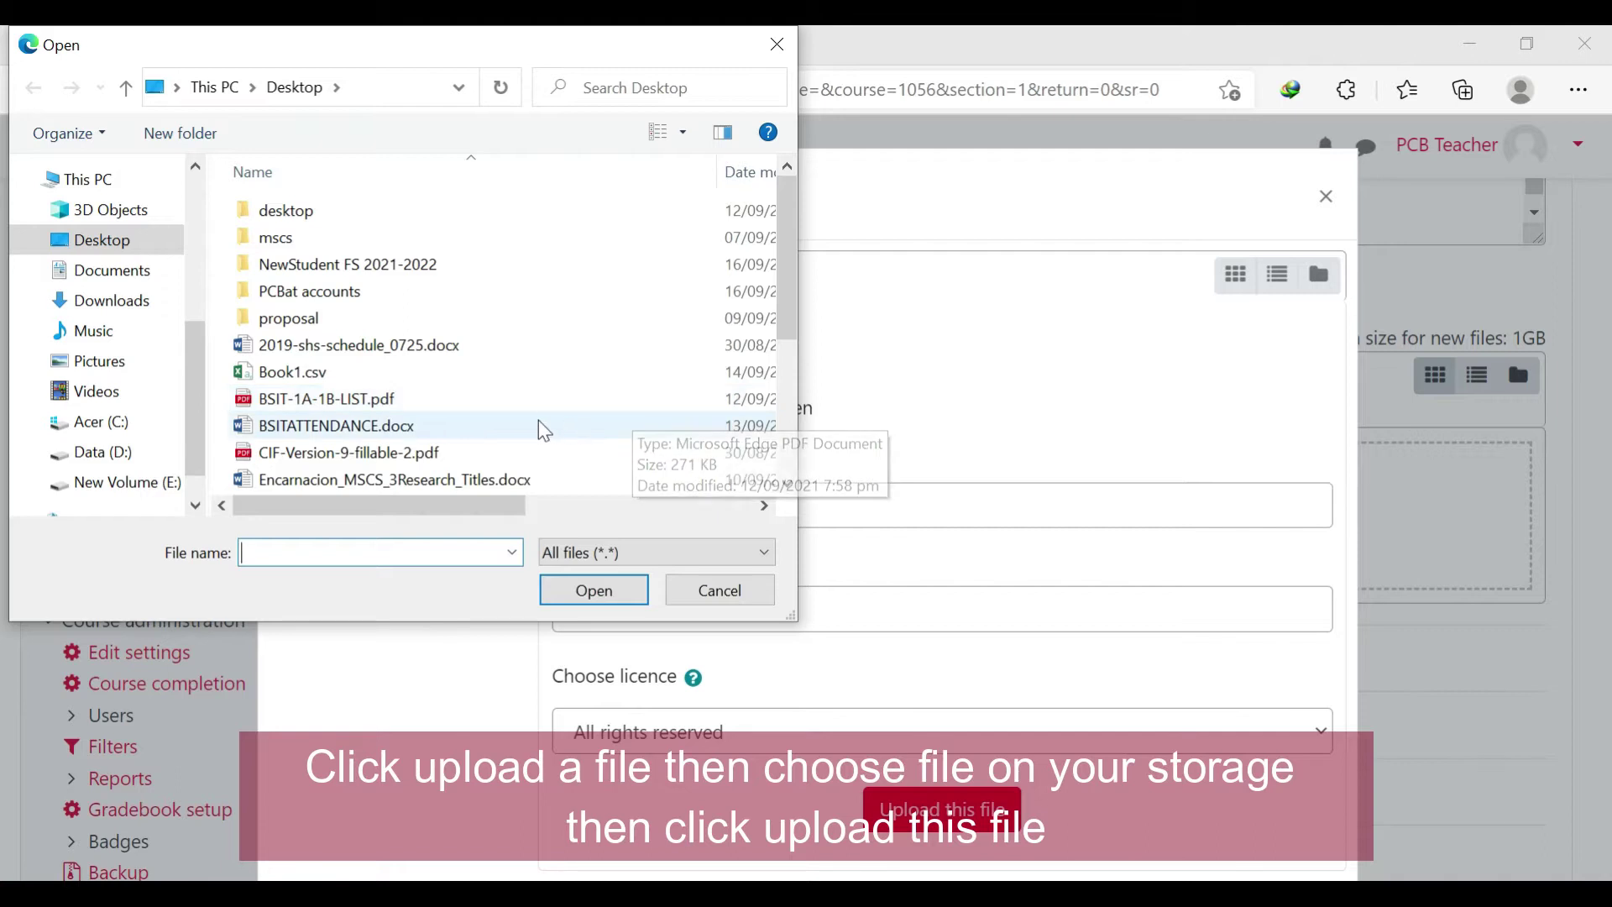
left_click(378, 398)
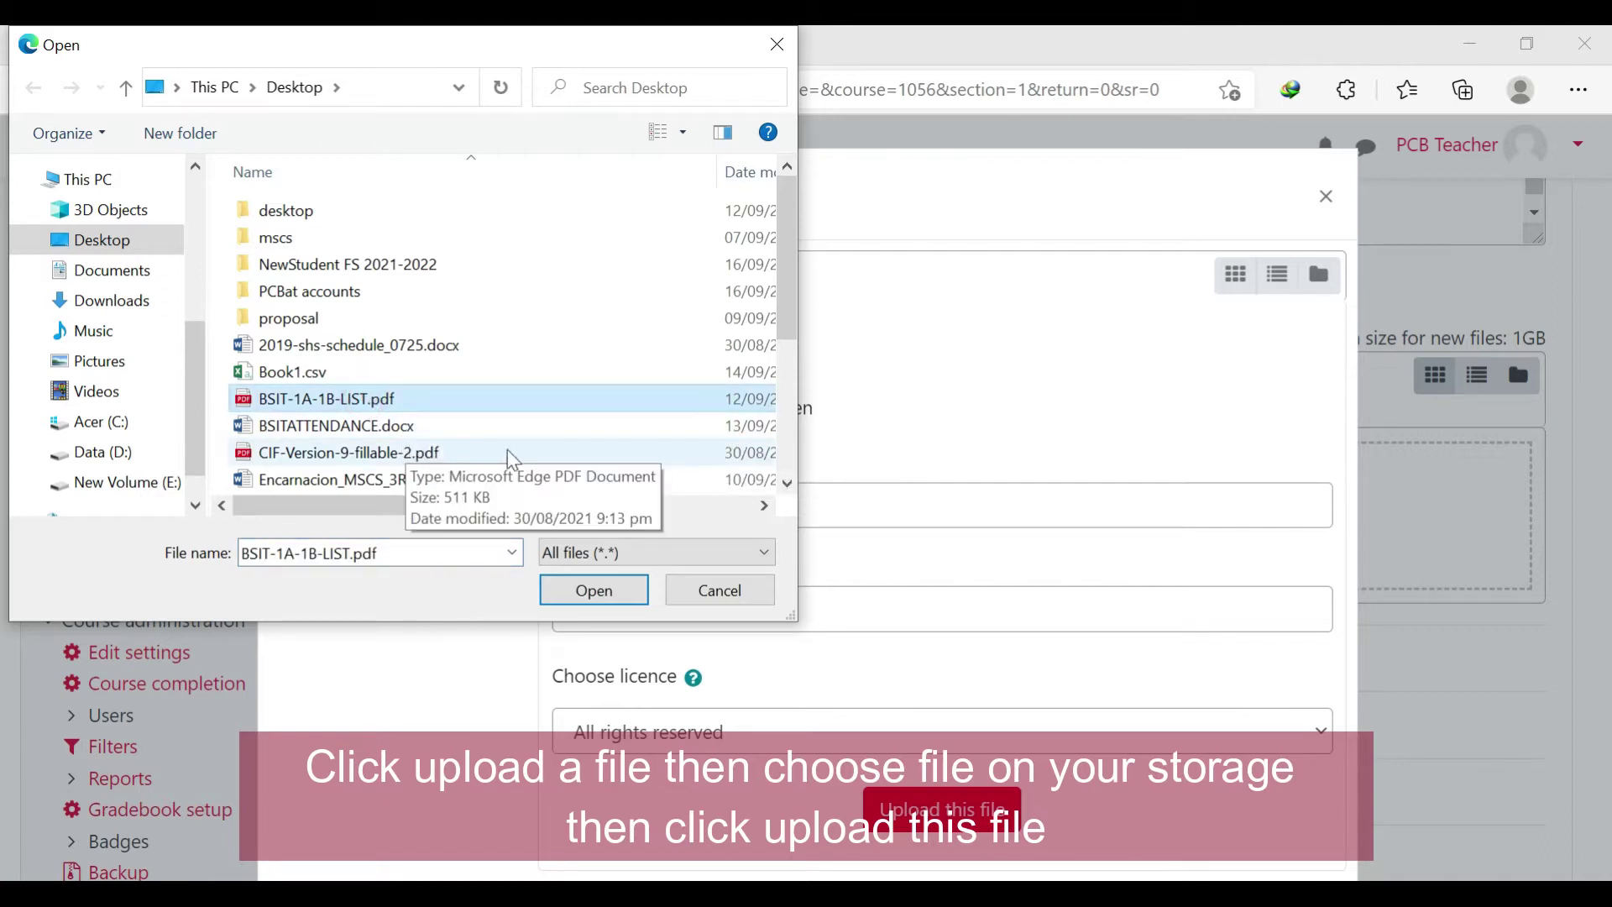
left_click(629, 598)
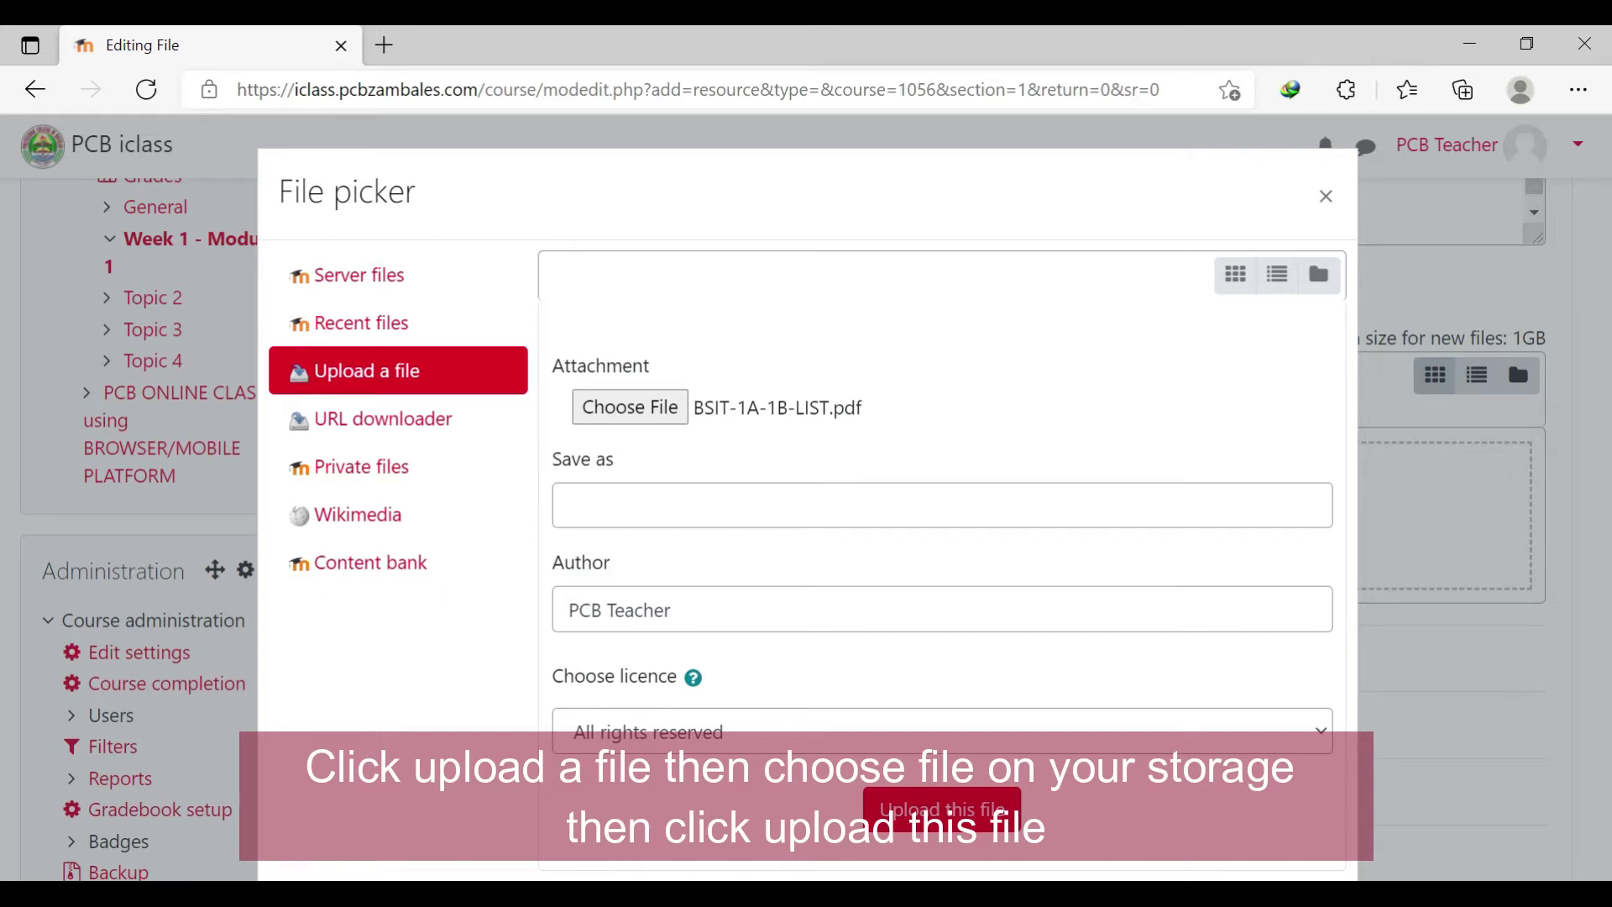
- Upload the chosen PDF to the file resource with the All rights reserved licence
left_click(684, 496)
left_click(709, 603)
left_click(755, 736)
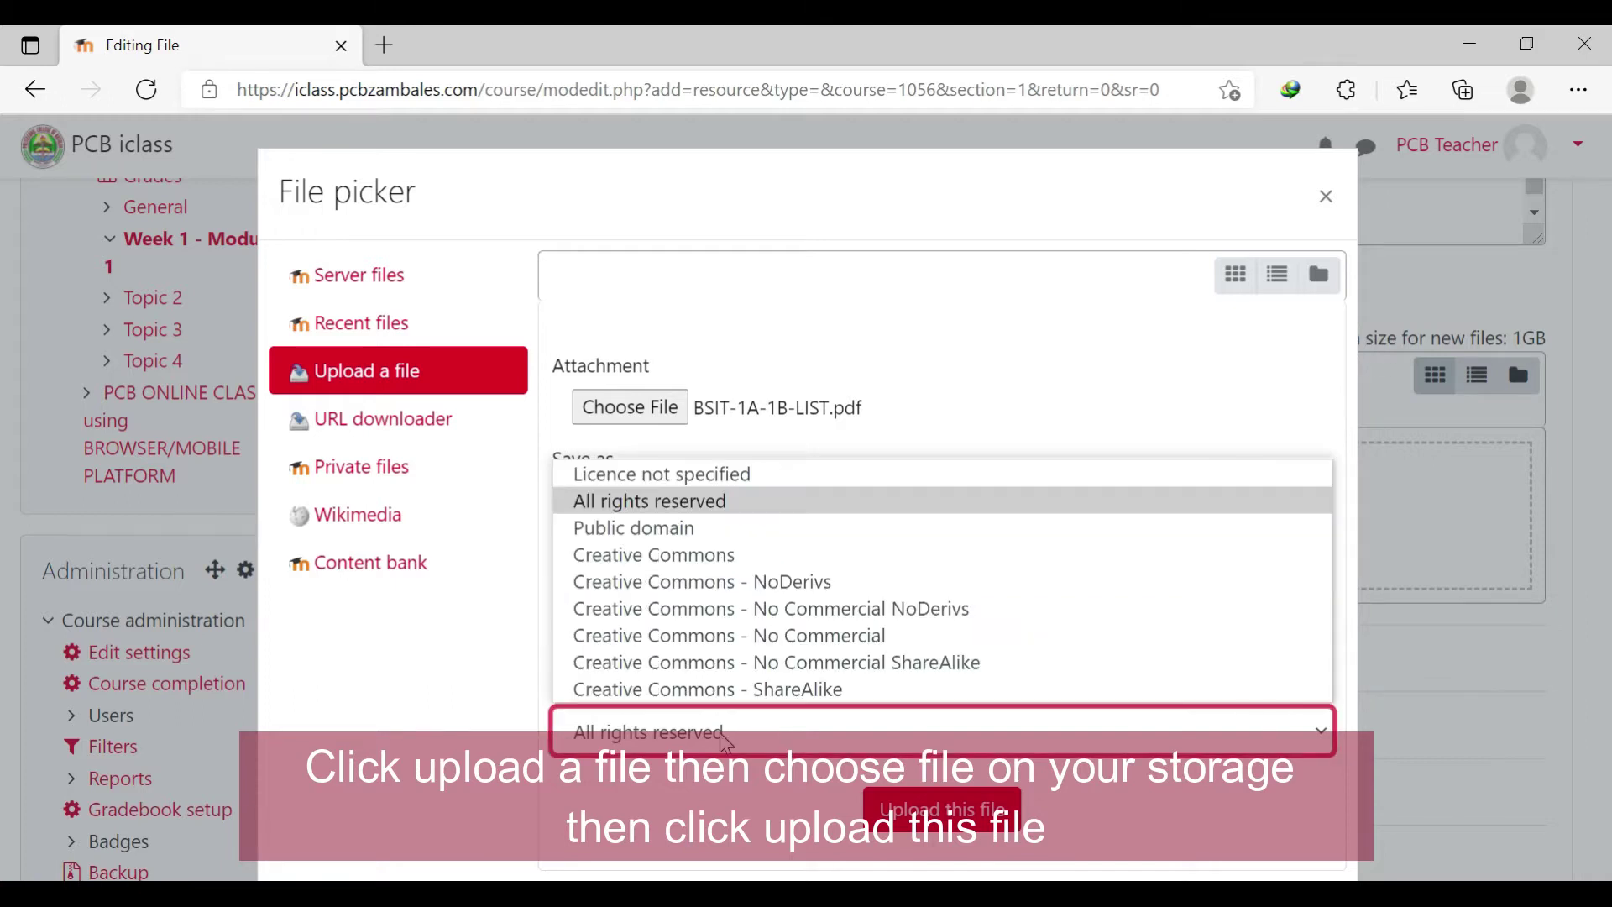
left_click(727, 743)
left_click(934, 818)
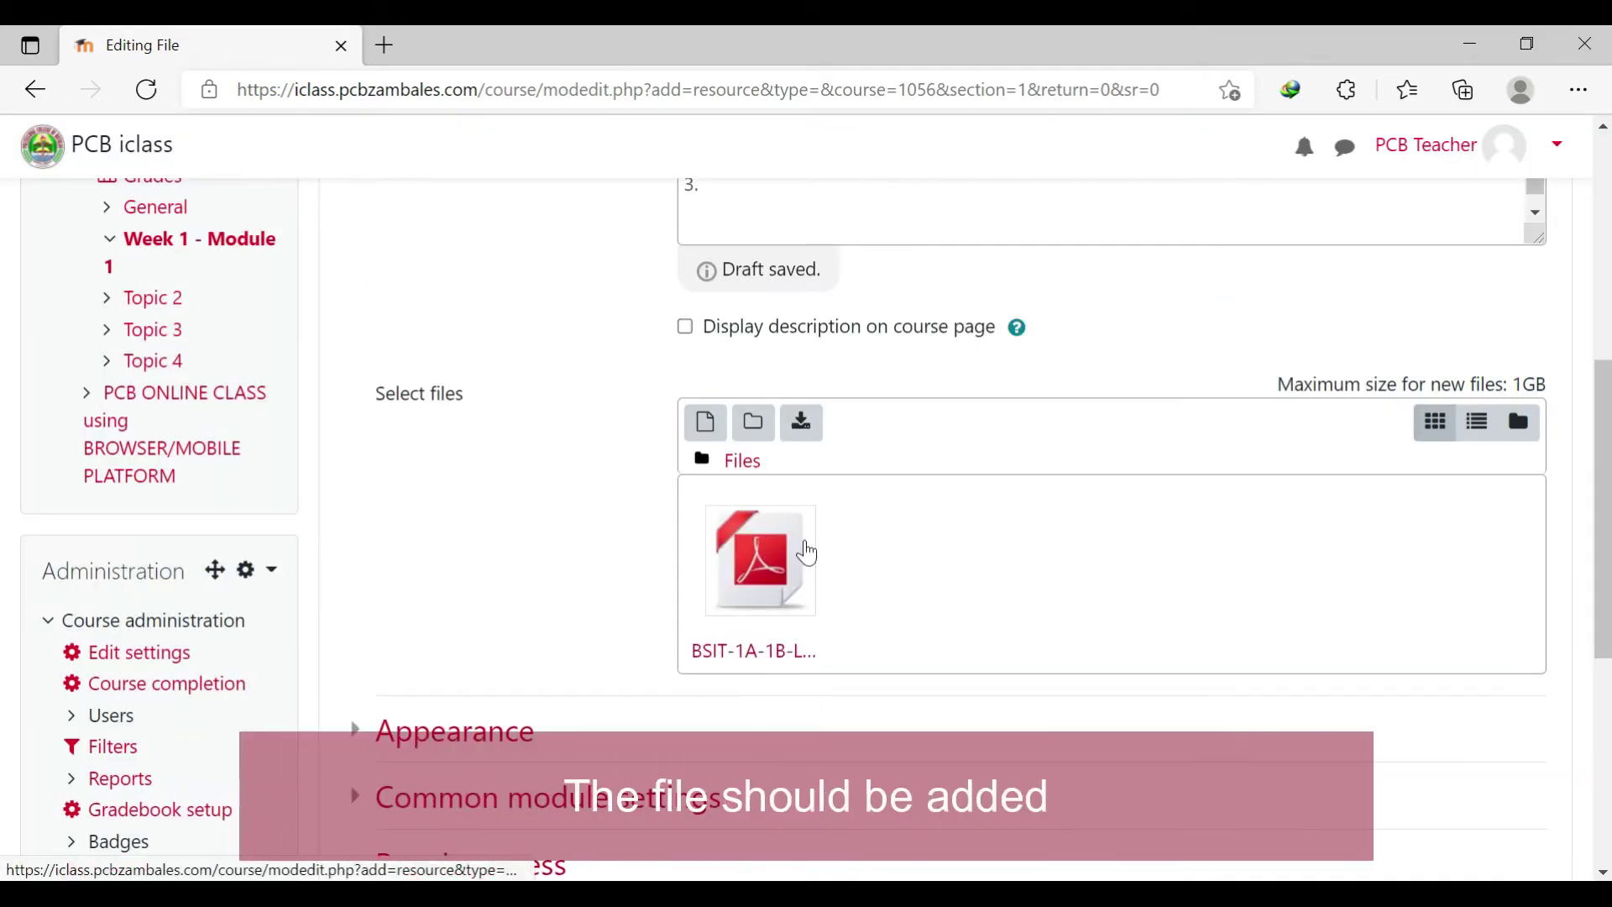
- Save the Module topic file resource and return to the course page
scroll(866, 576, "down", 2)
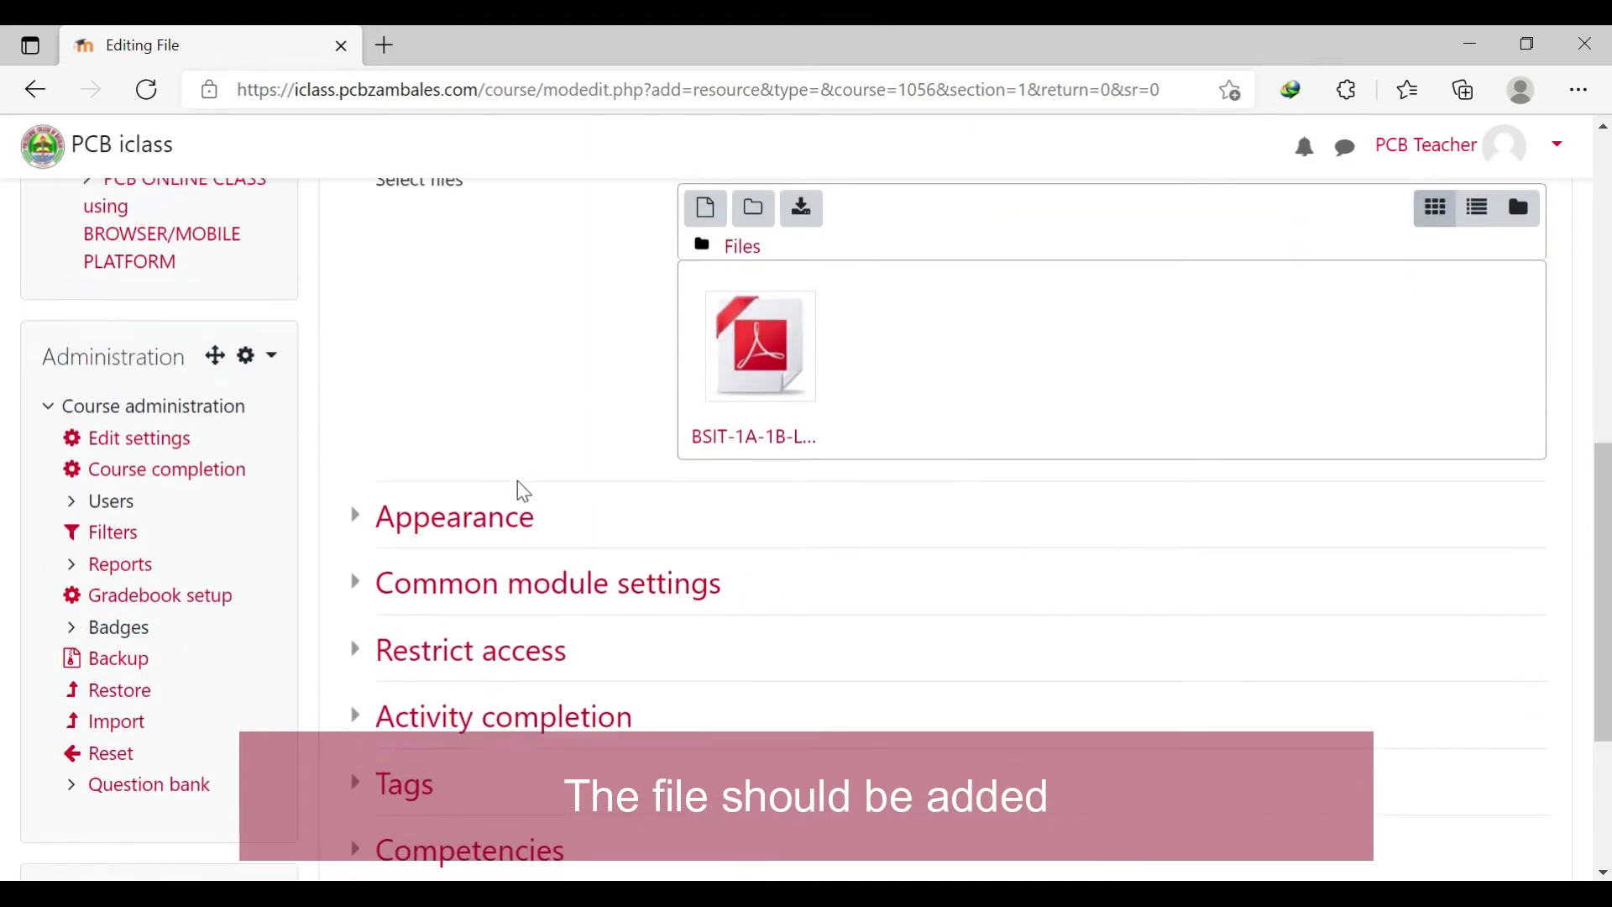
scroll(468, 507, "down", 1)
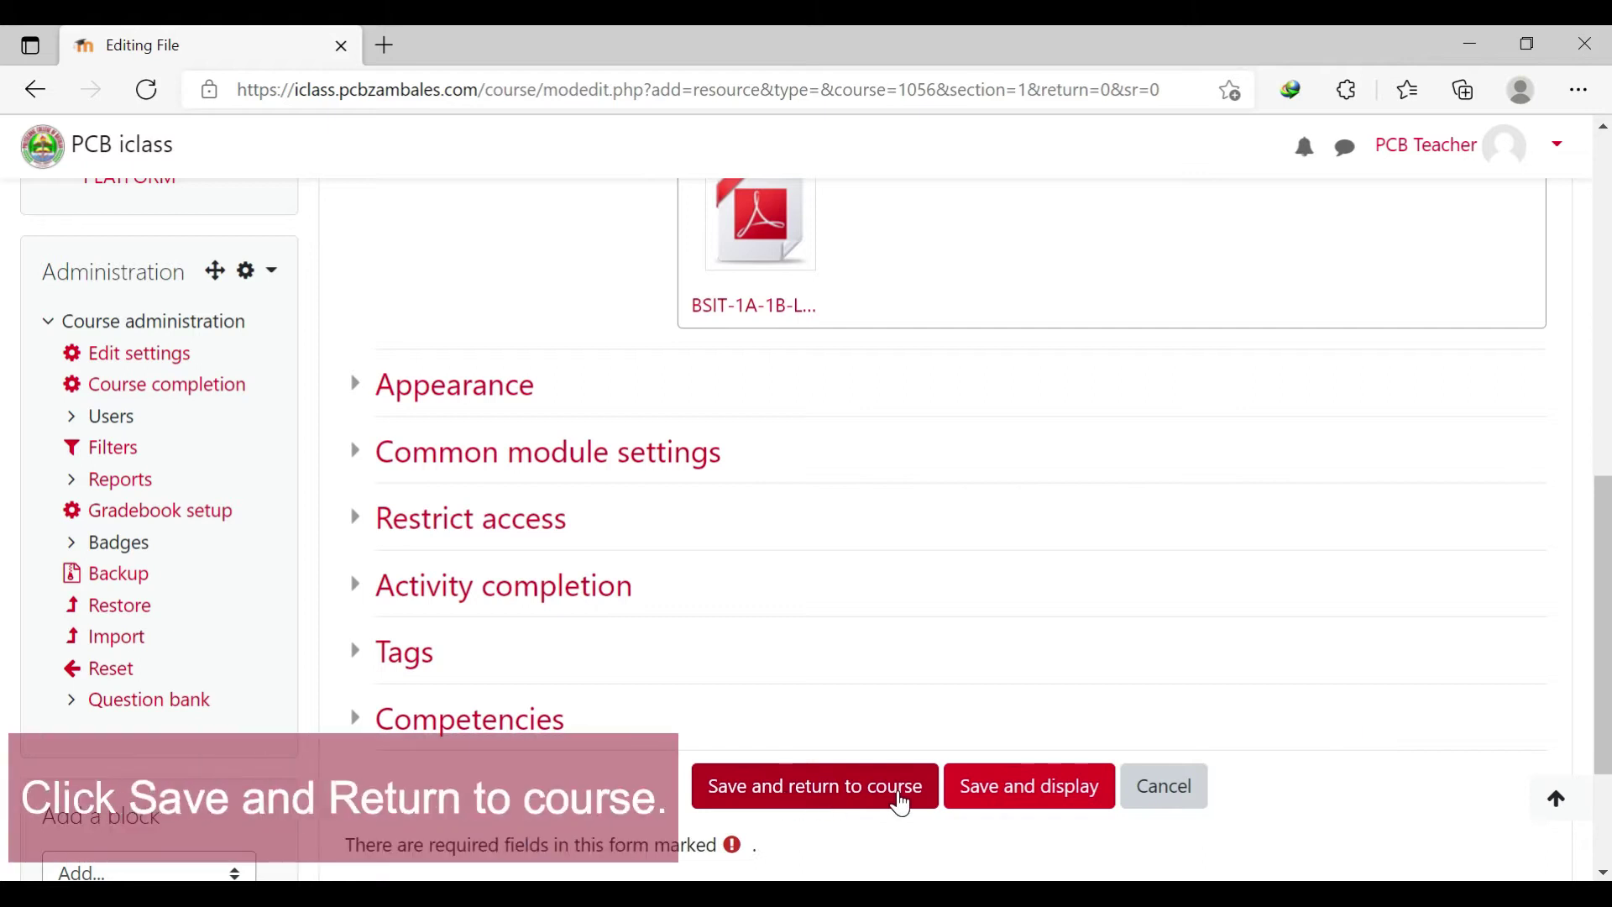
left_click(902, 804)
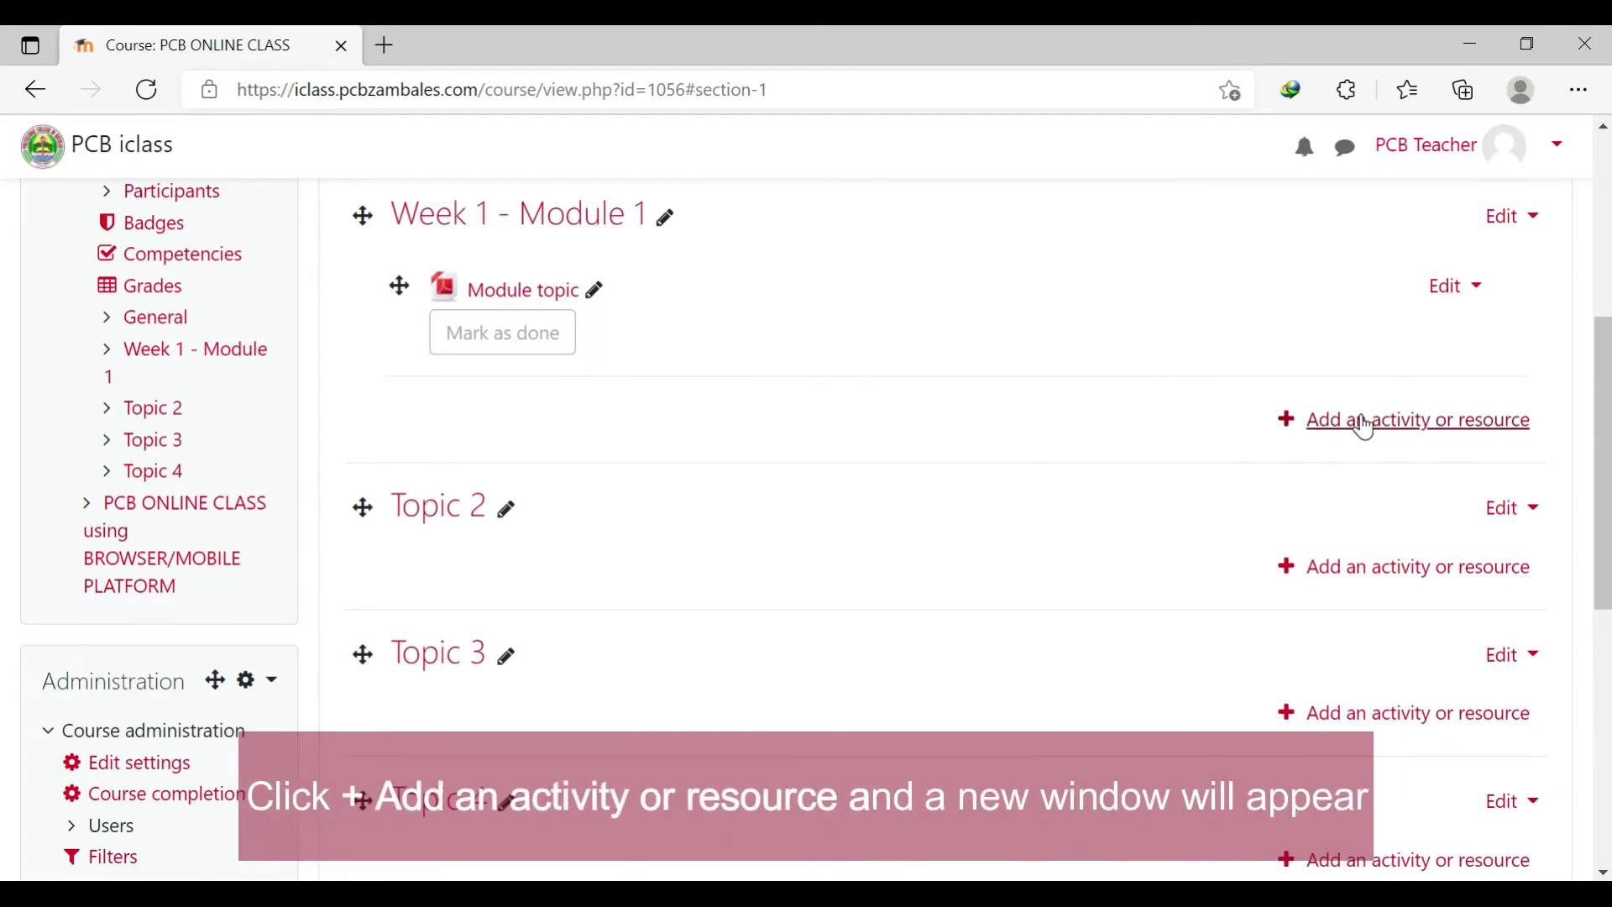
- Add a new Assignment activity to the Week 1 - Module 1 section and name it "Assignment 1 - week 1"
left_click(1392, 425)
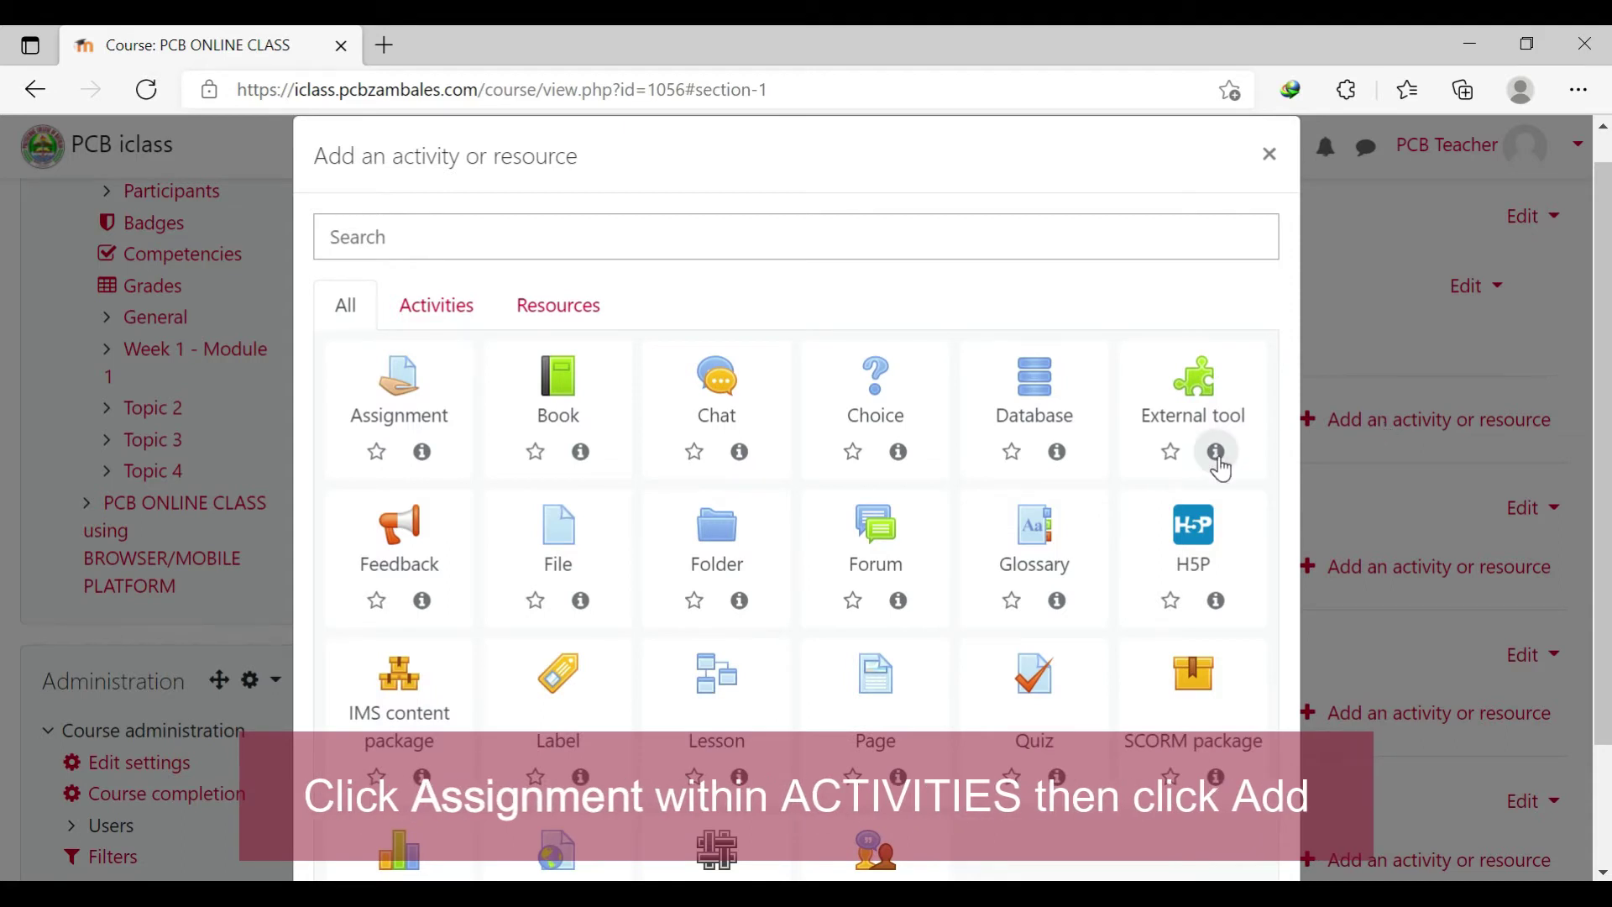
left_click(420, 394)
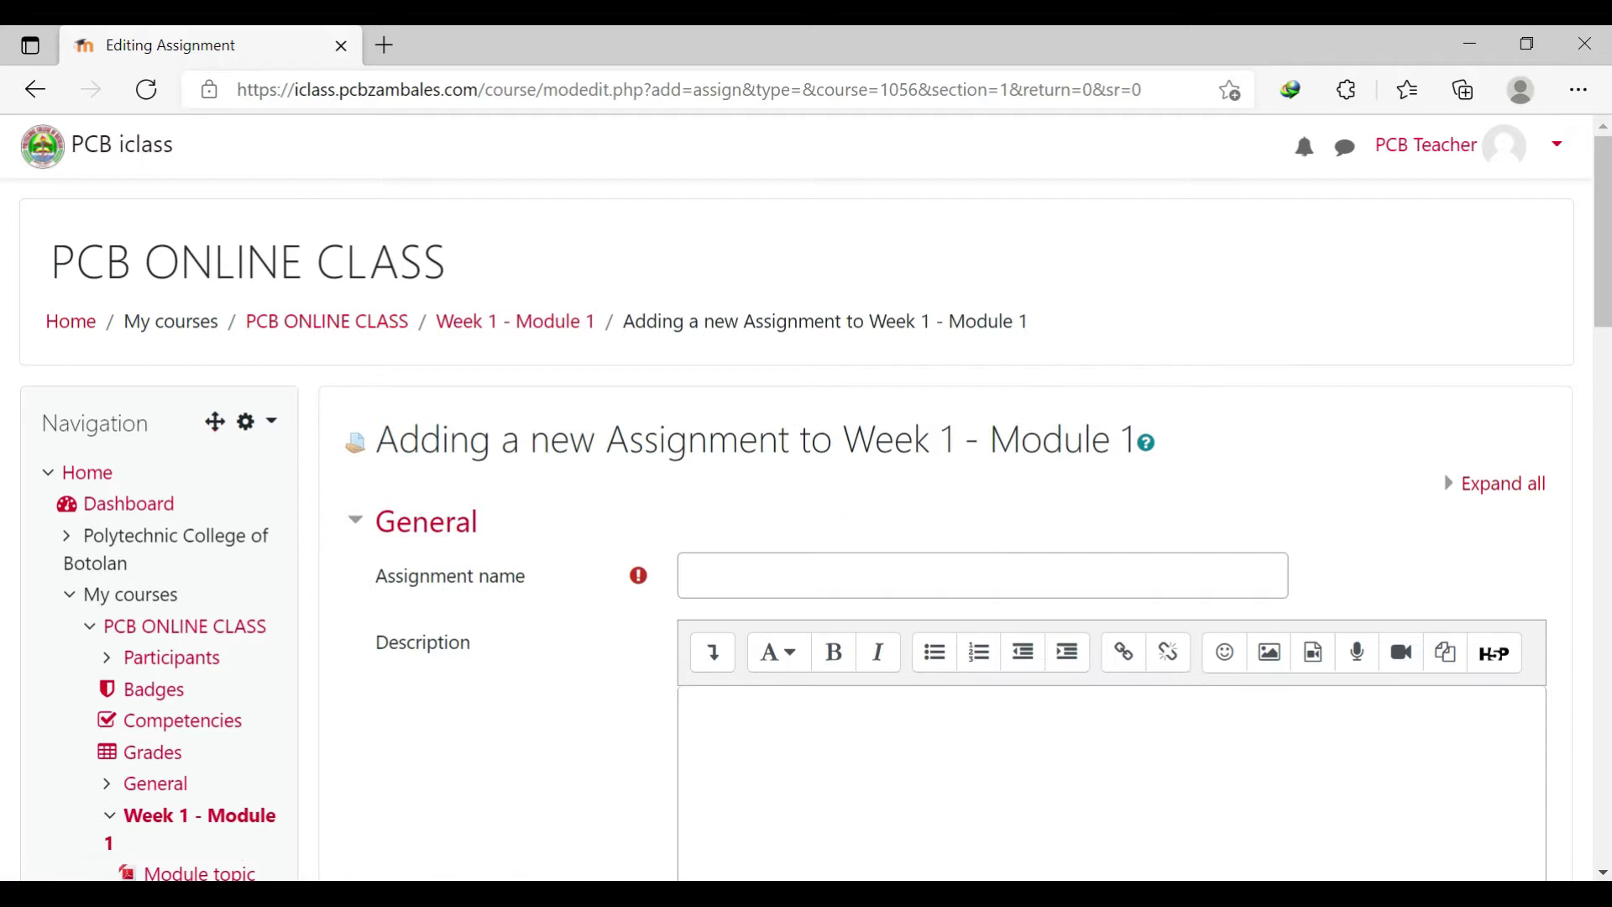
scroll(828, 531, "down", 3)
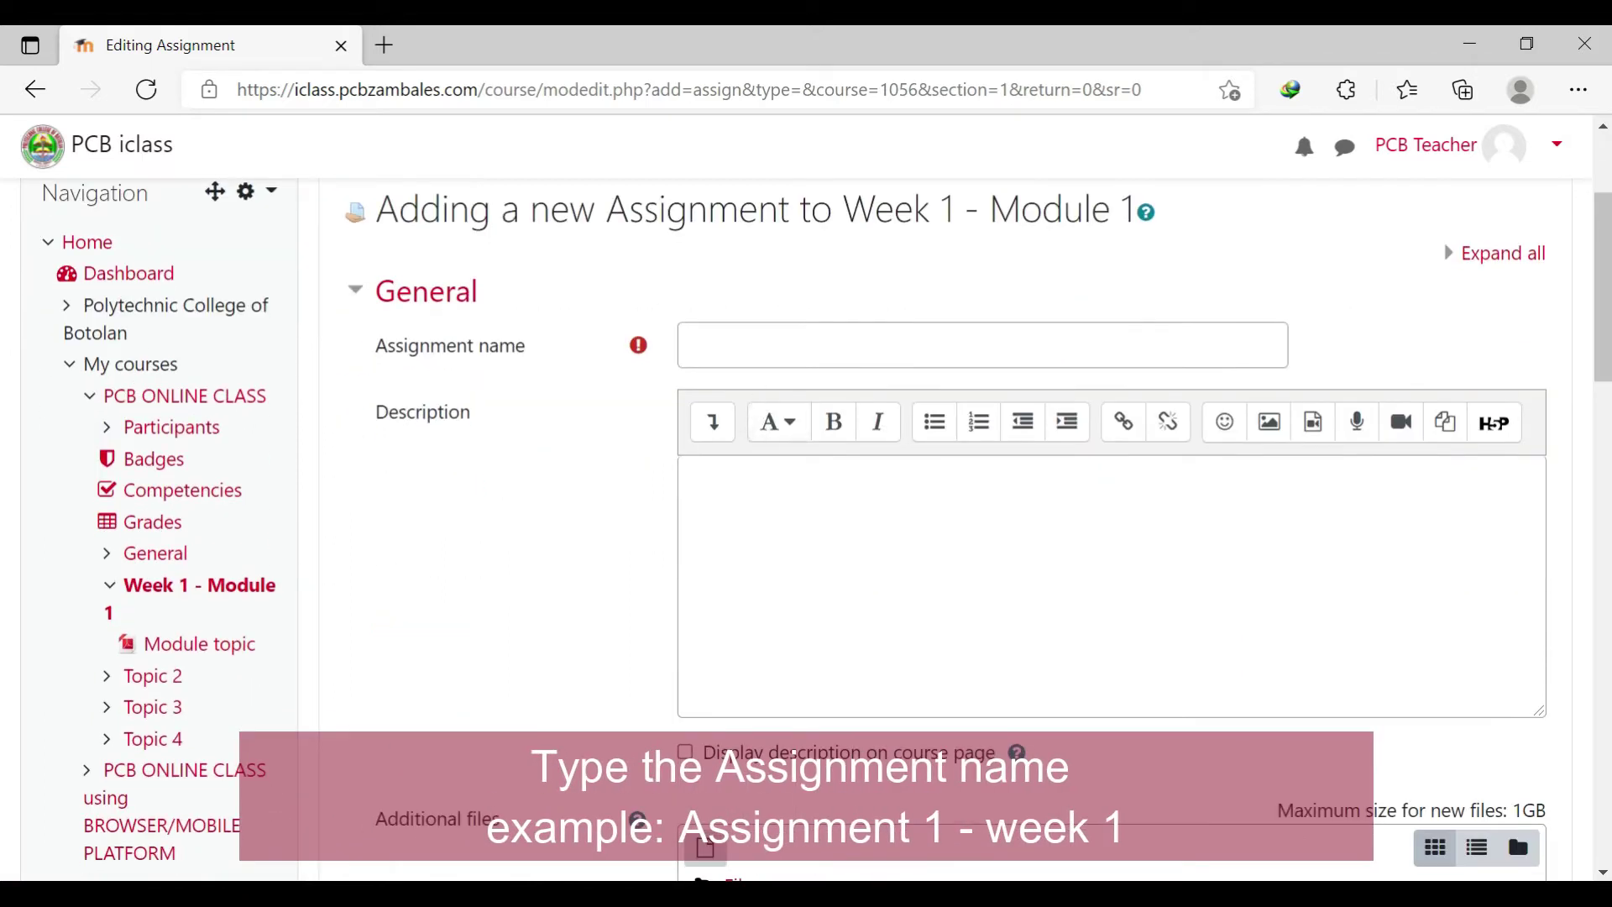
left_click(745, 345)
type("Assignment 1 - week")
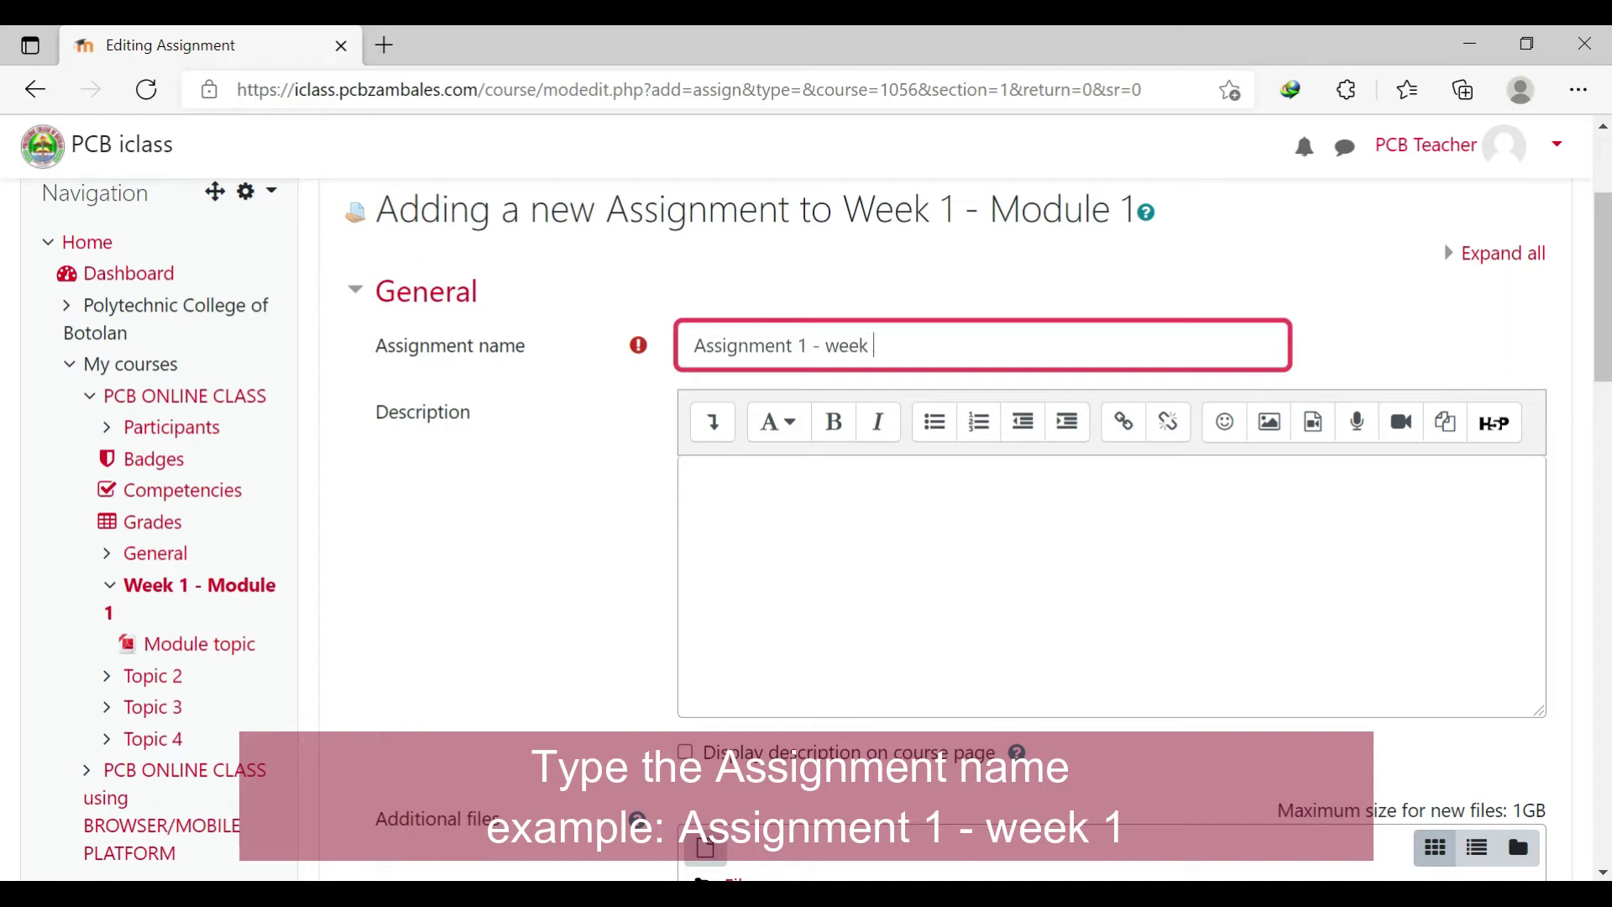
type("1")
- Enter "Write your Questions here." as the assignment's description, followed by separate lines numbered 1. to 5
left_click(755, 522)
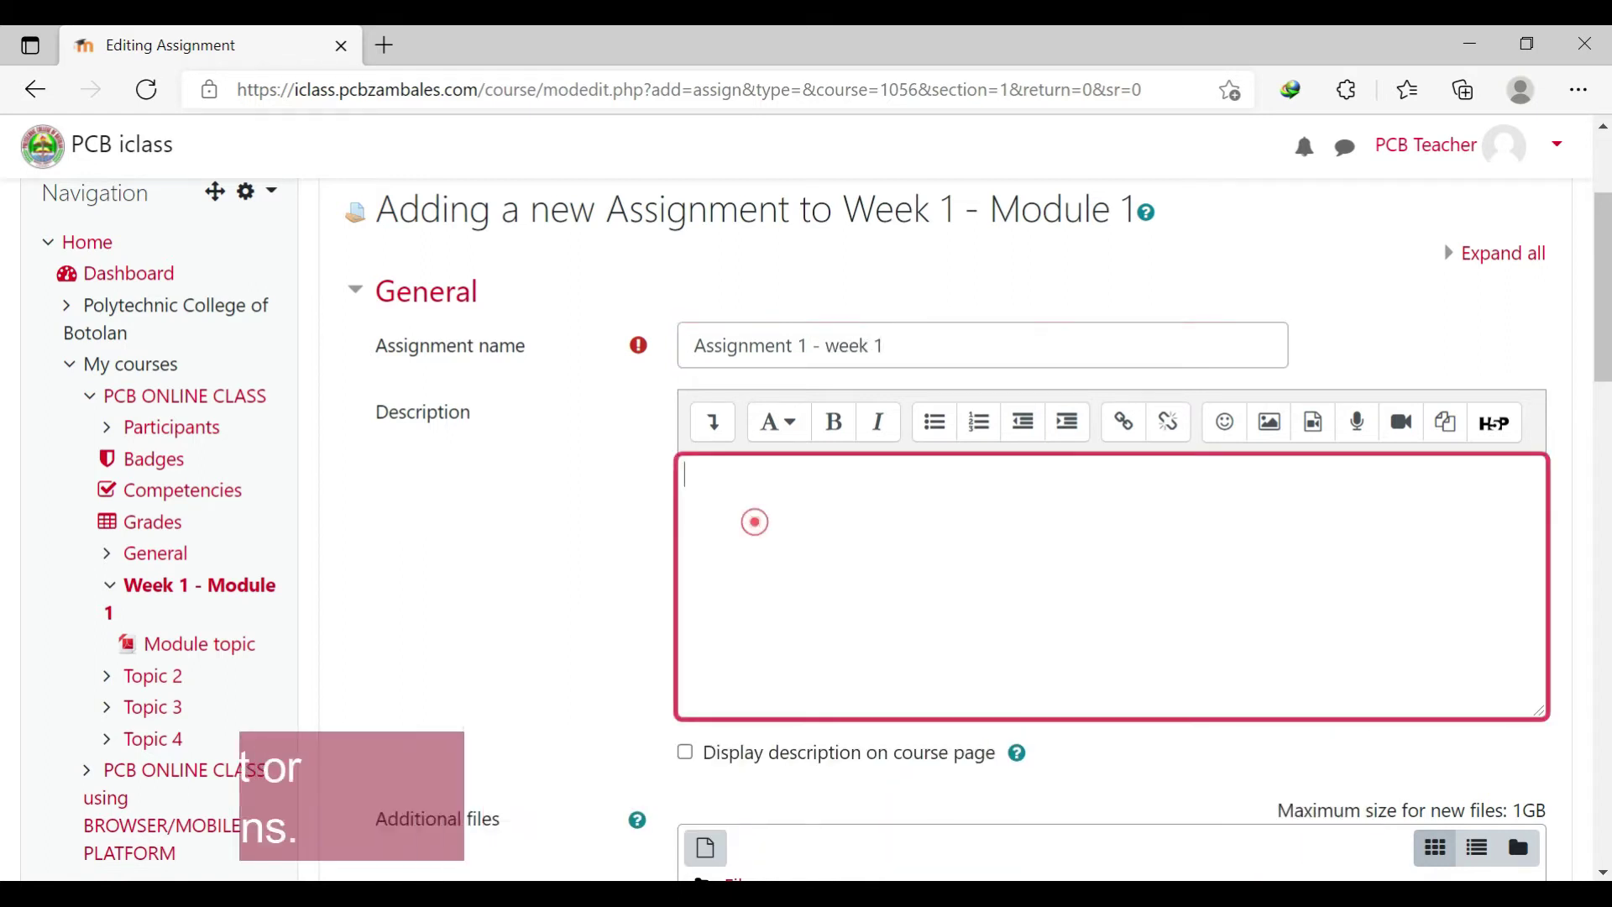
left_click(769, 522)
type("Write your Questions here.")
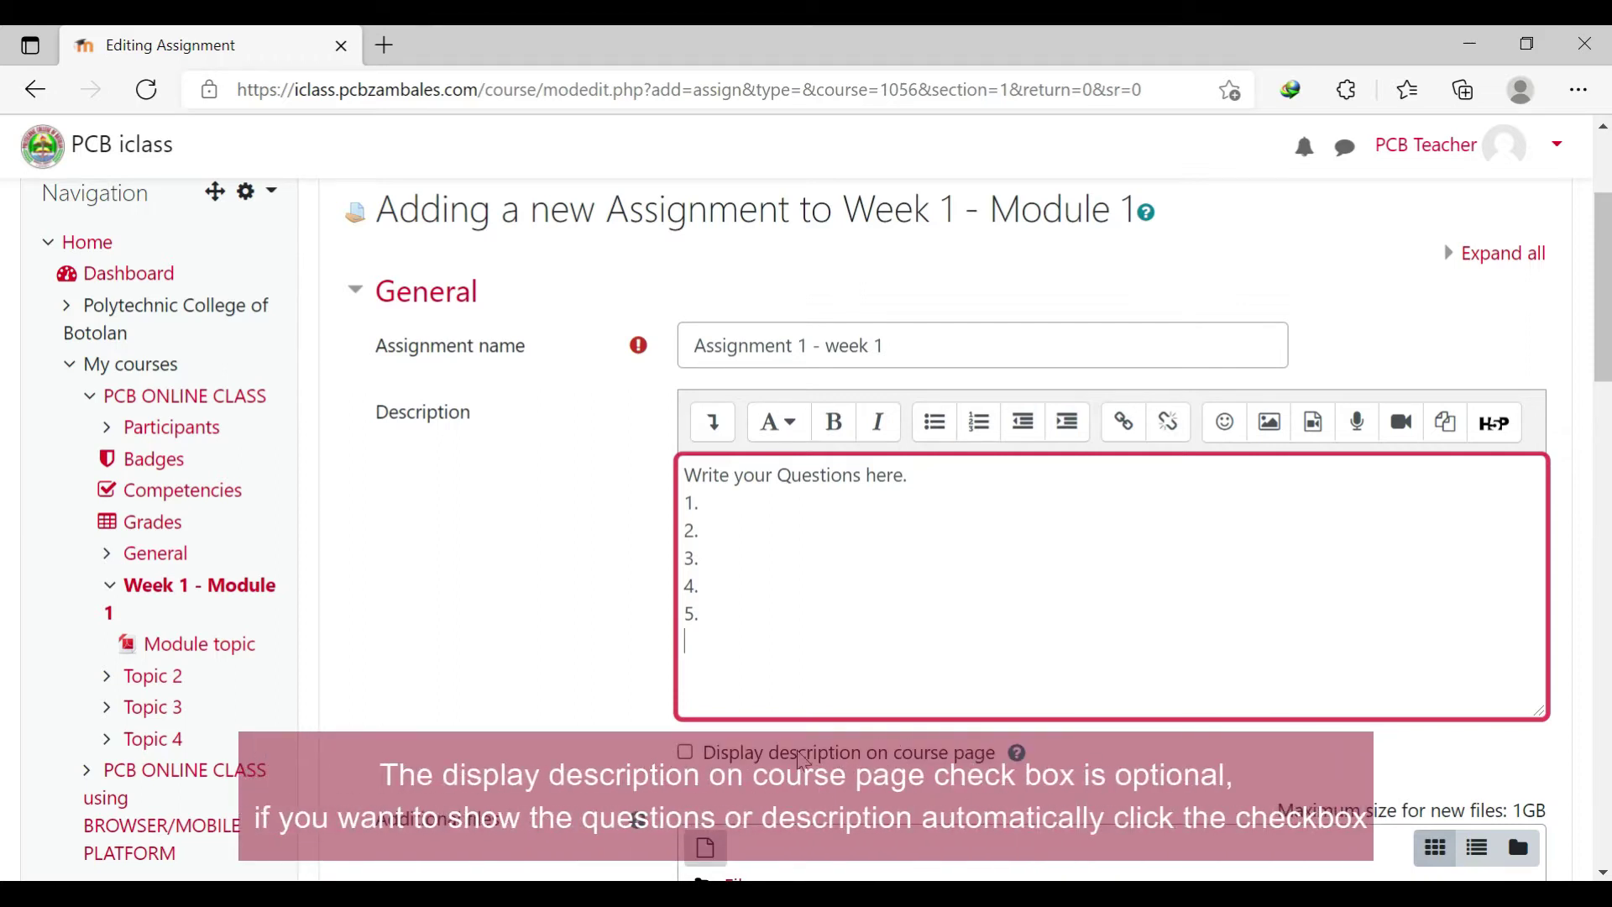
- Upload BSIT-1A-1B-LIST.pdf from the Desktop as an additional file of the assignment
scroll(643, 739, "down", 5)
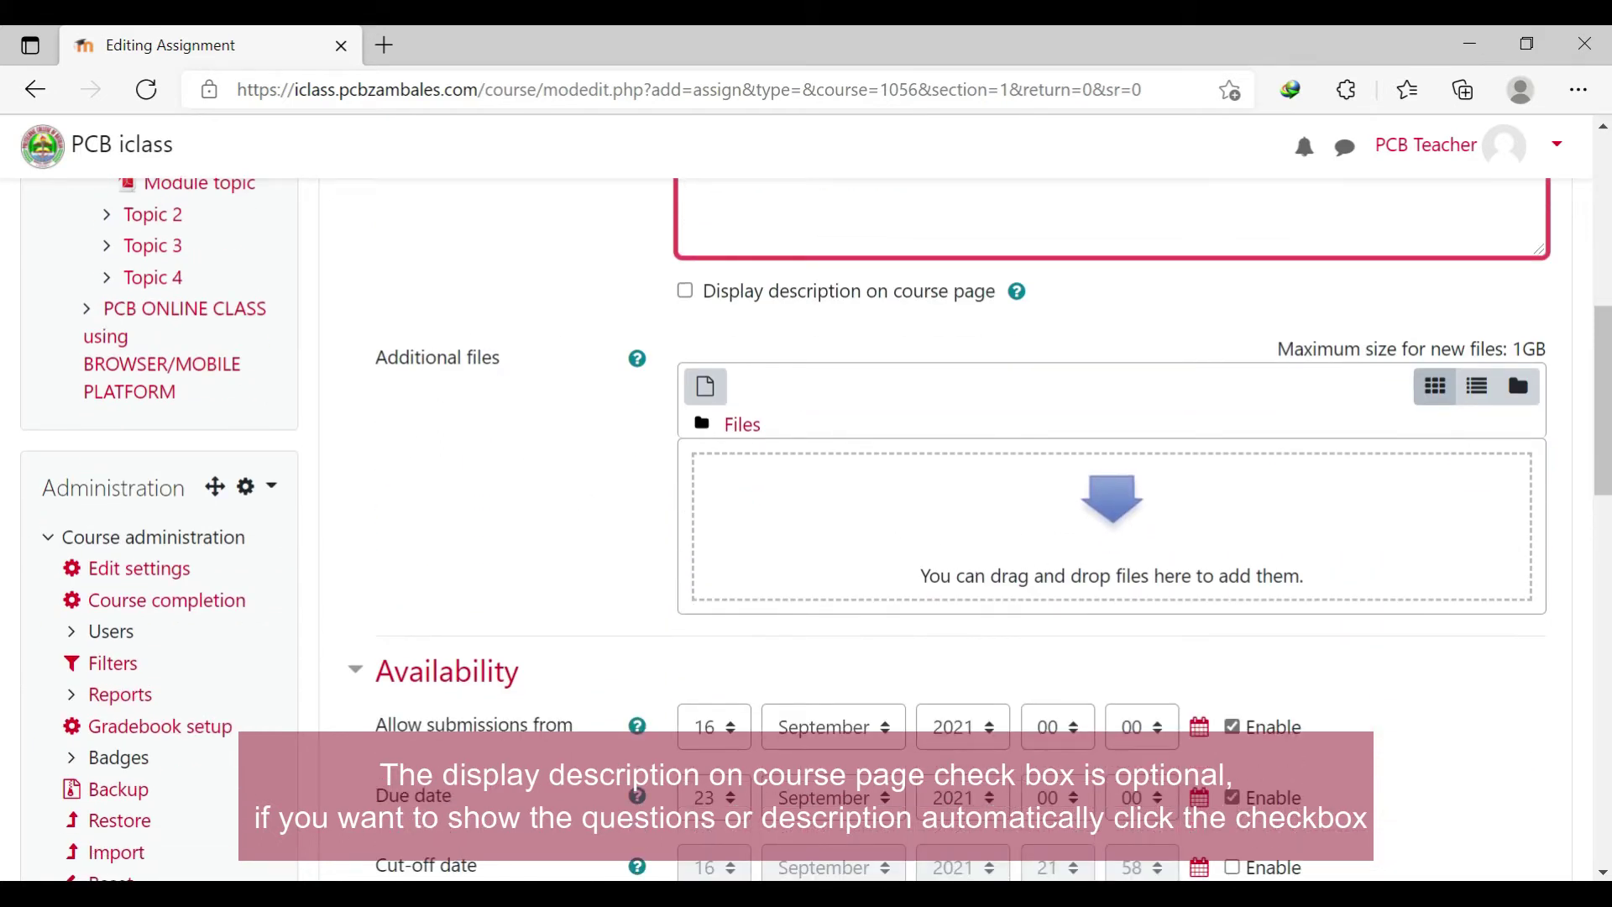
scroll(608, 618, "up", 2)
scroll(608, 618, "down", 2)
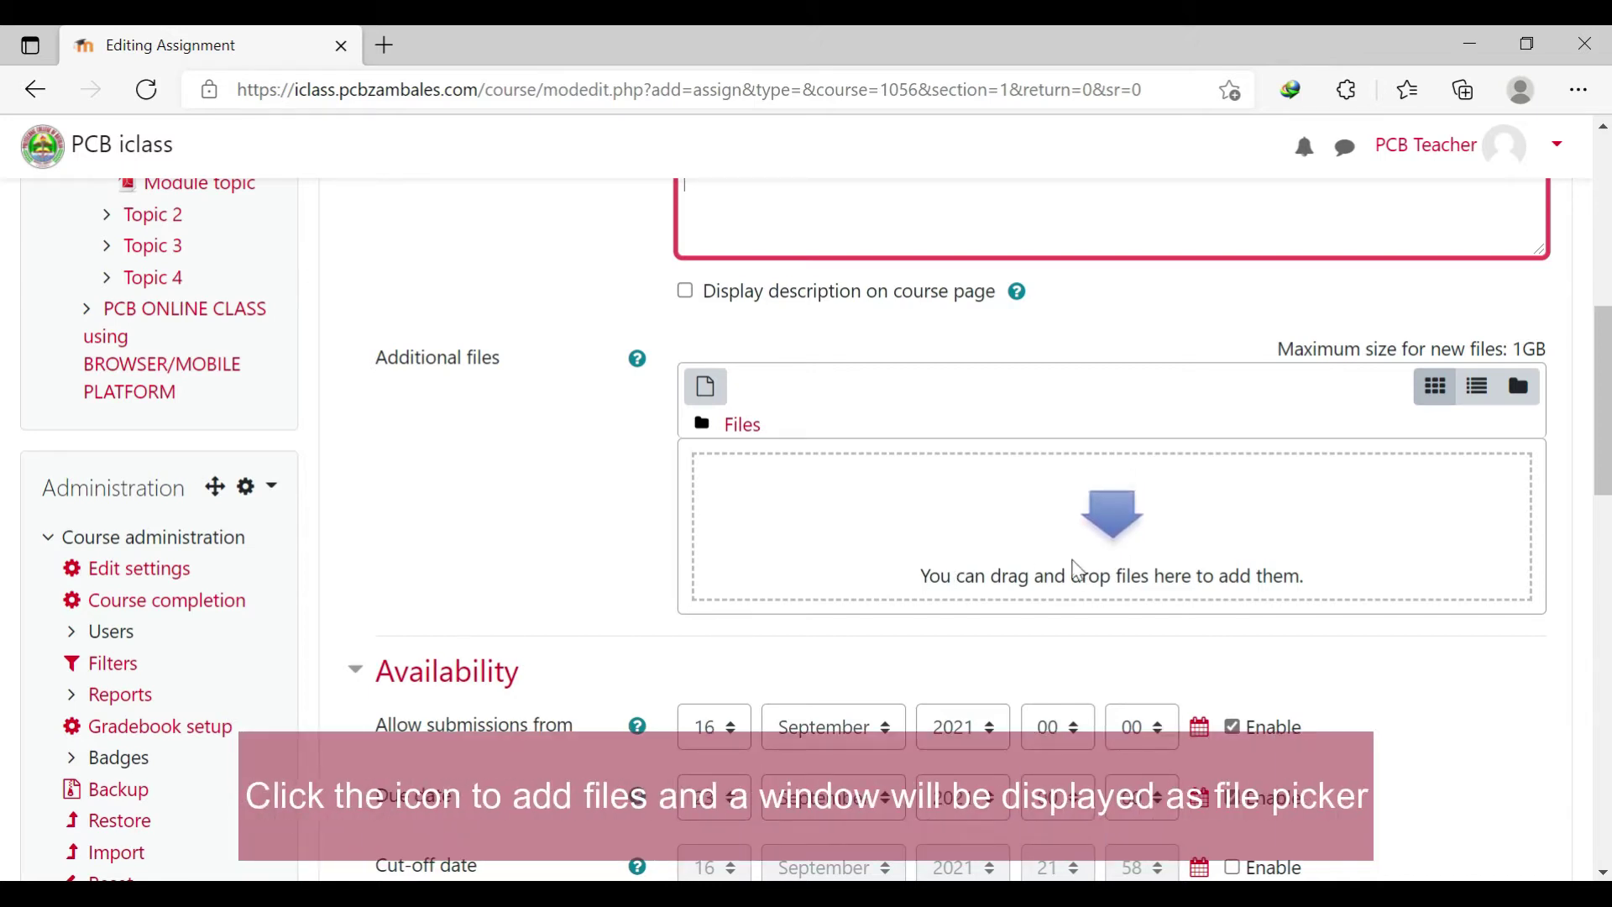
left_click(1121, 525)
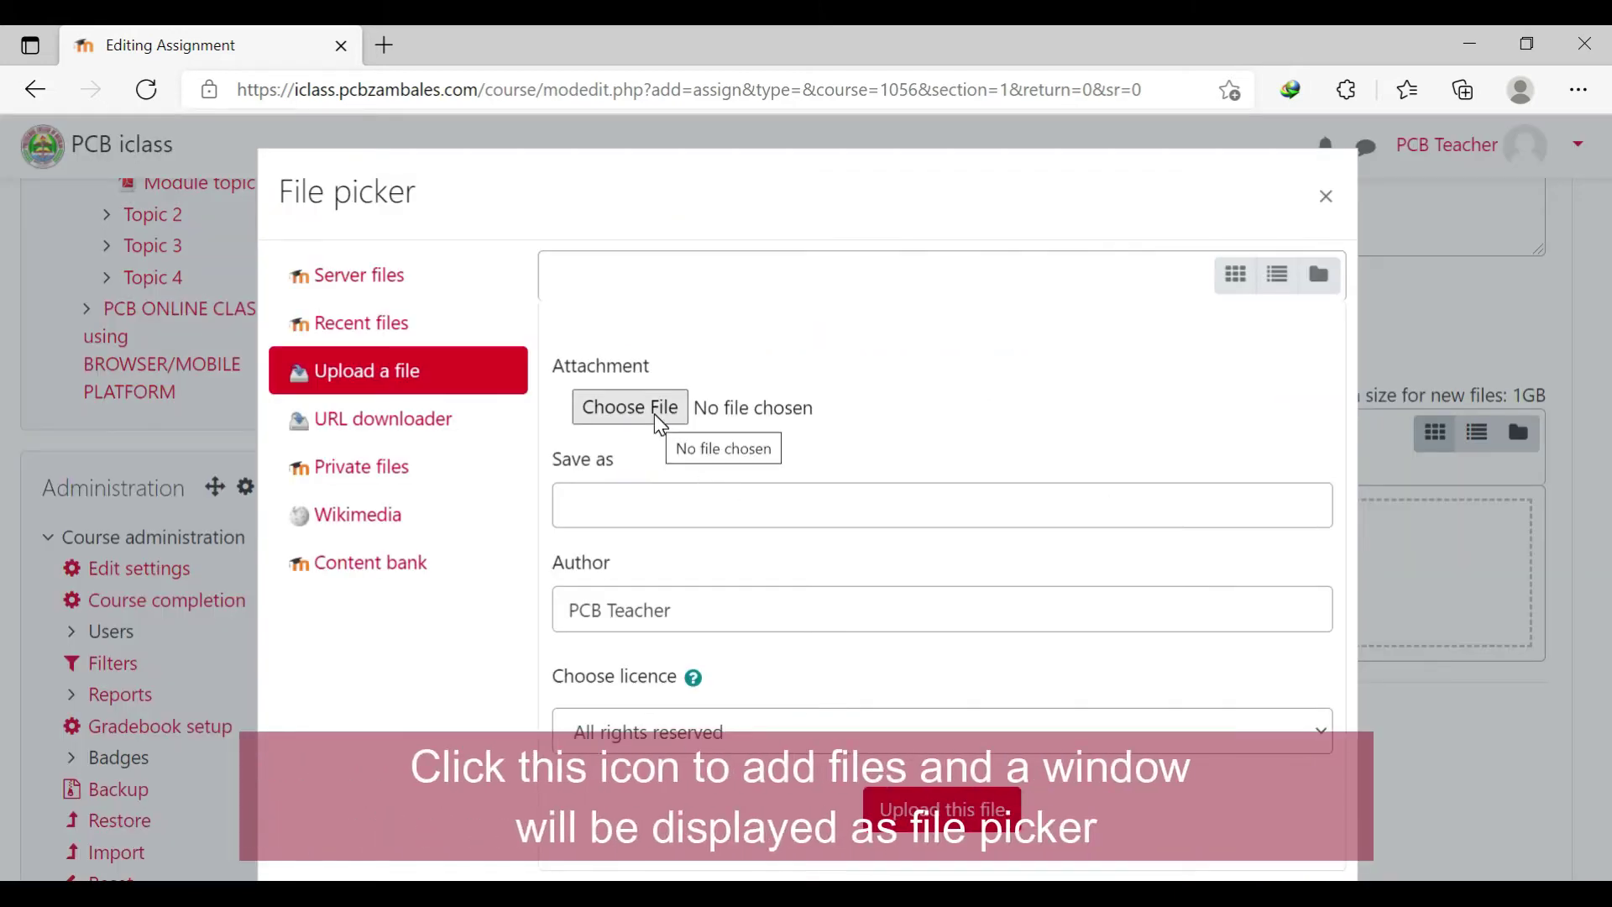
left_click(656, 416)
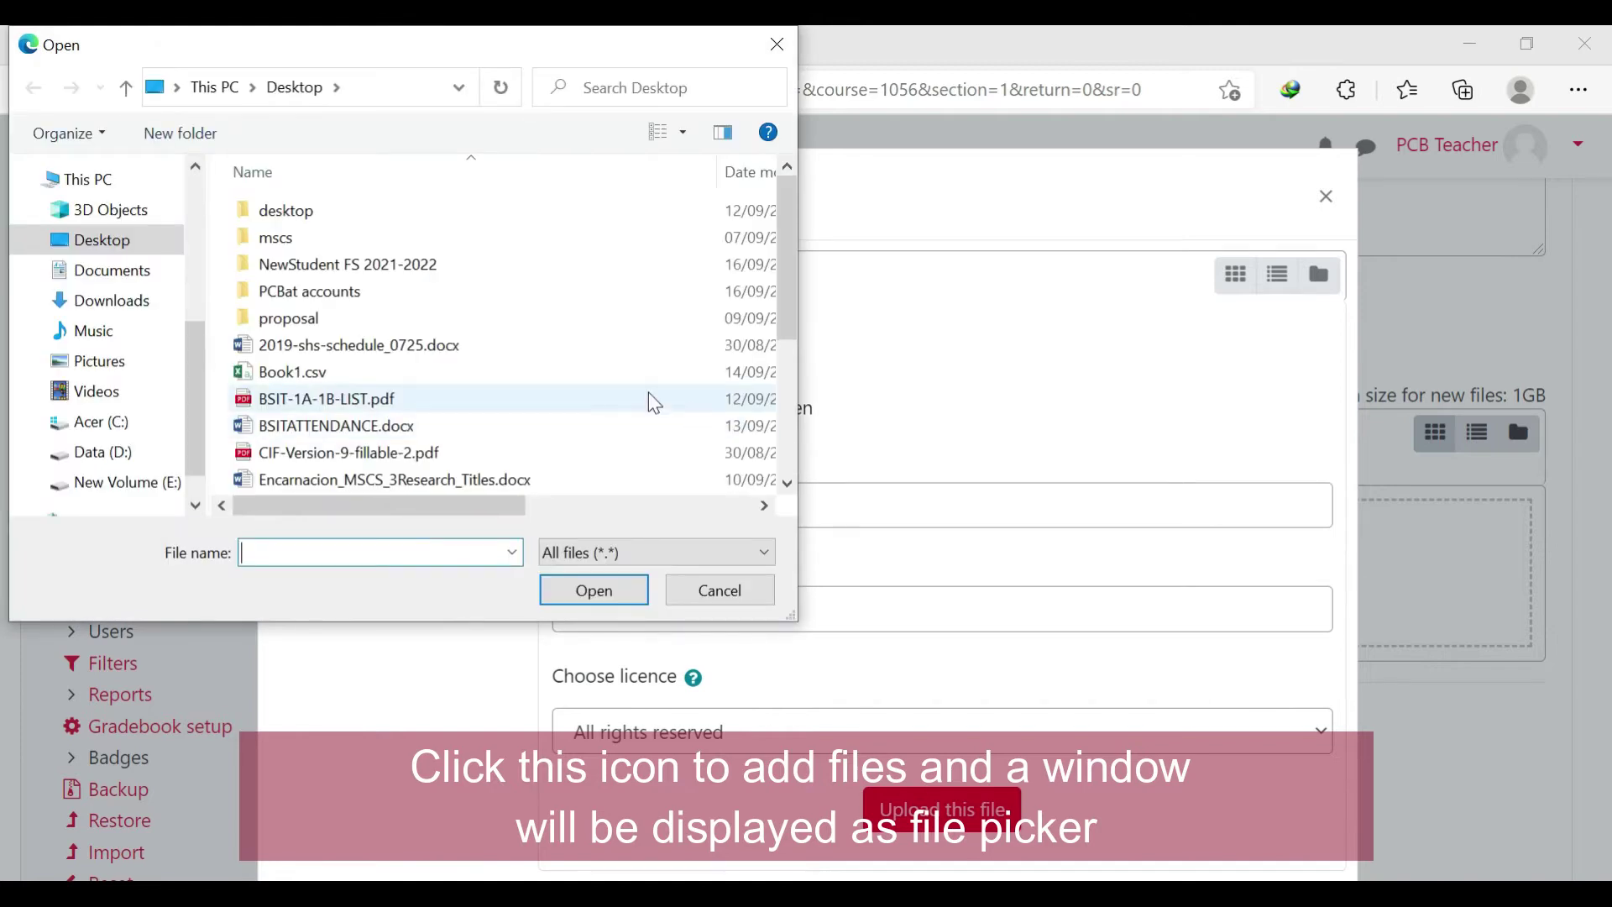
double_click(566, 400)
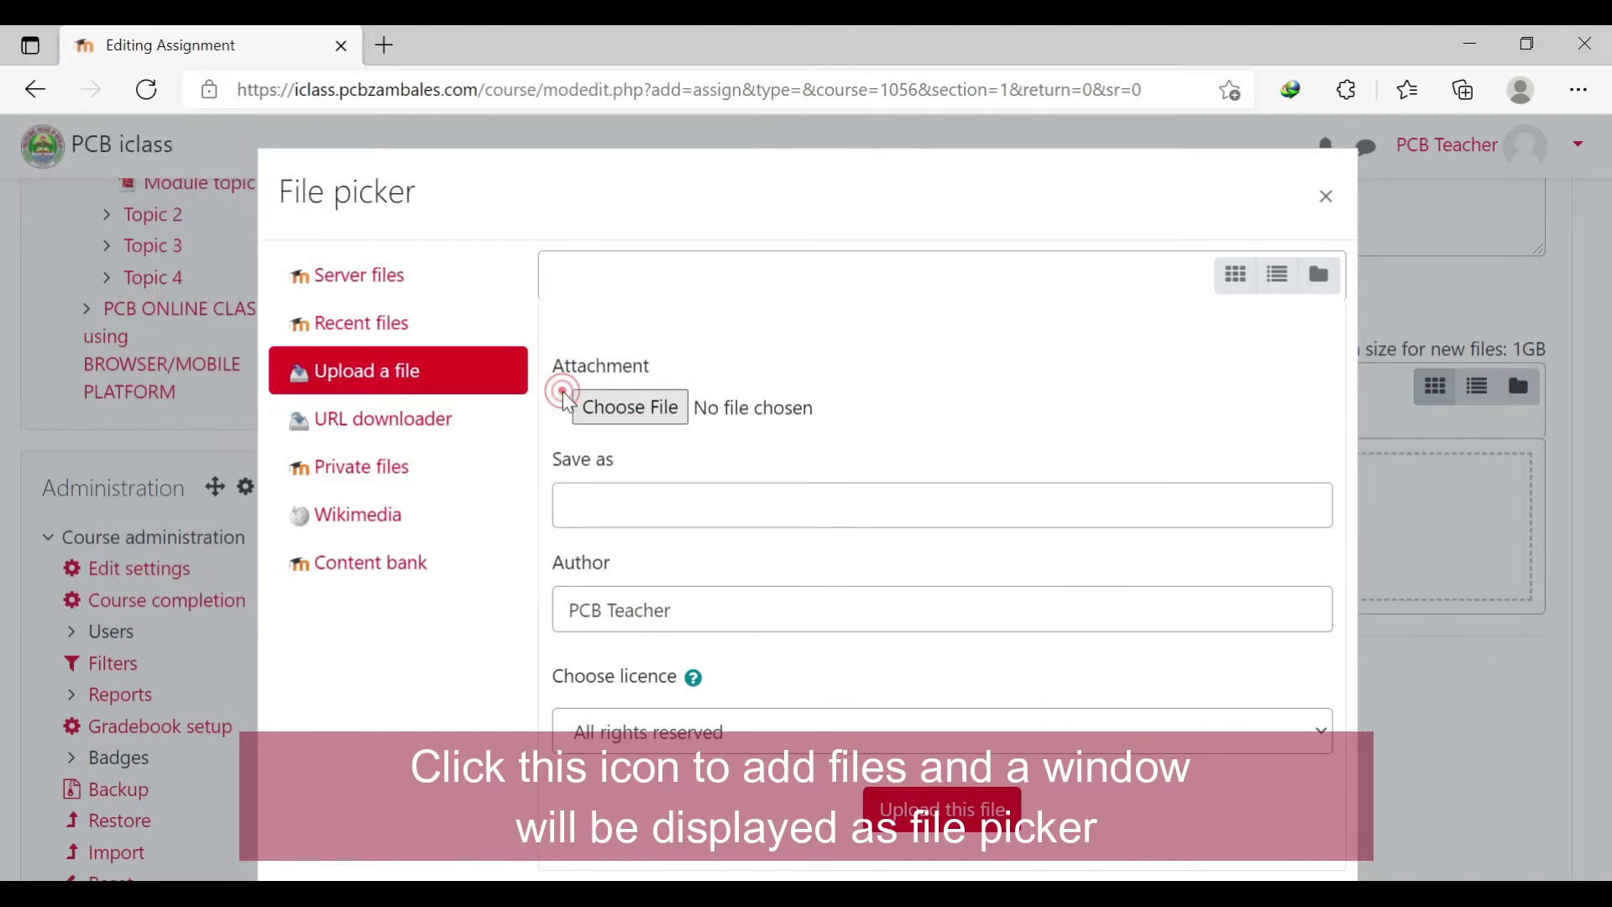
left_click(943, 827)
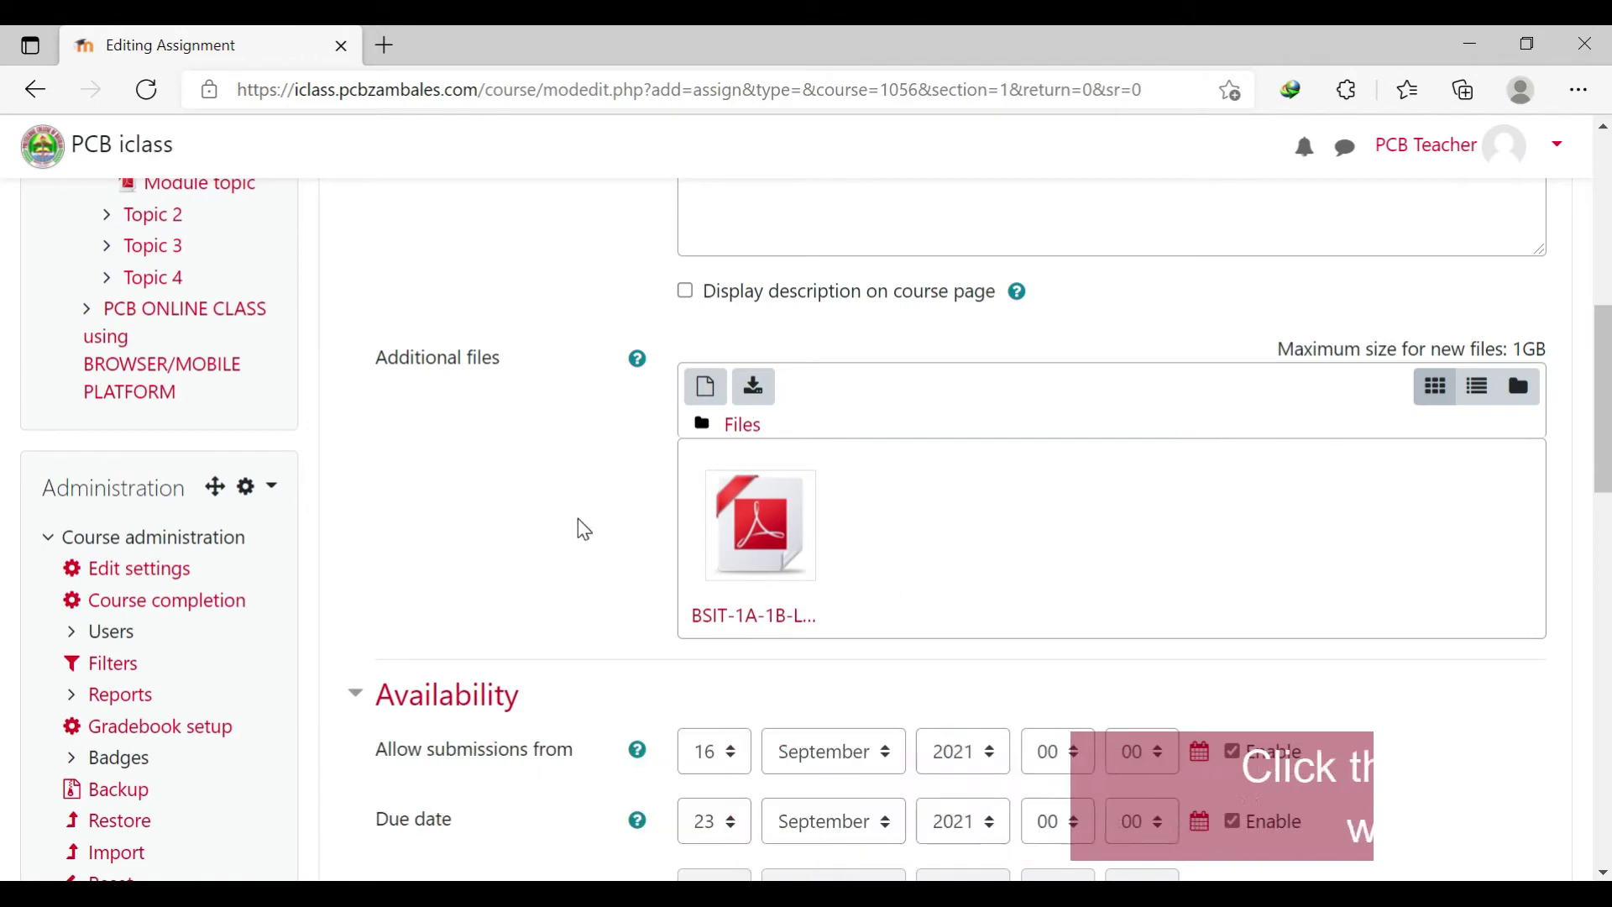
- Examine the assignment's availability settings: the day choices for the submission start, due date and grading reminder
scroll(581, 519, "down", 3)
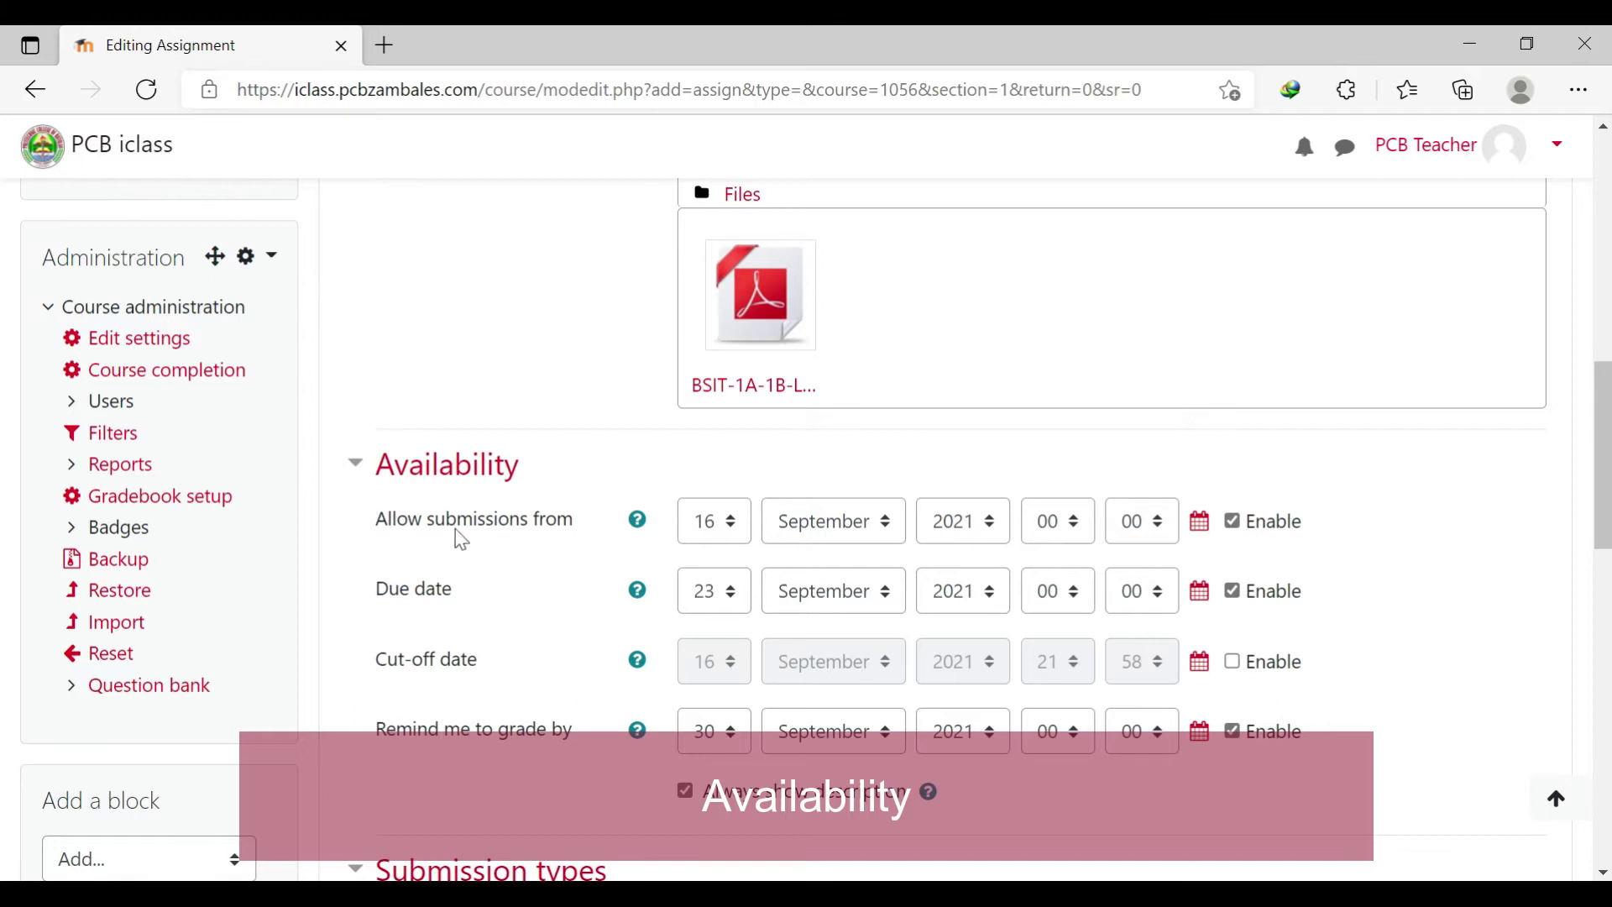
left_click(716, 522)
left_click(716, 522)
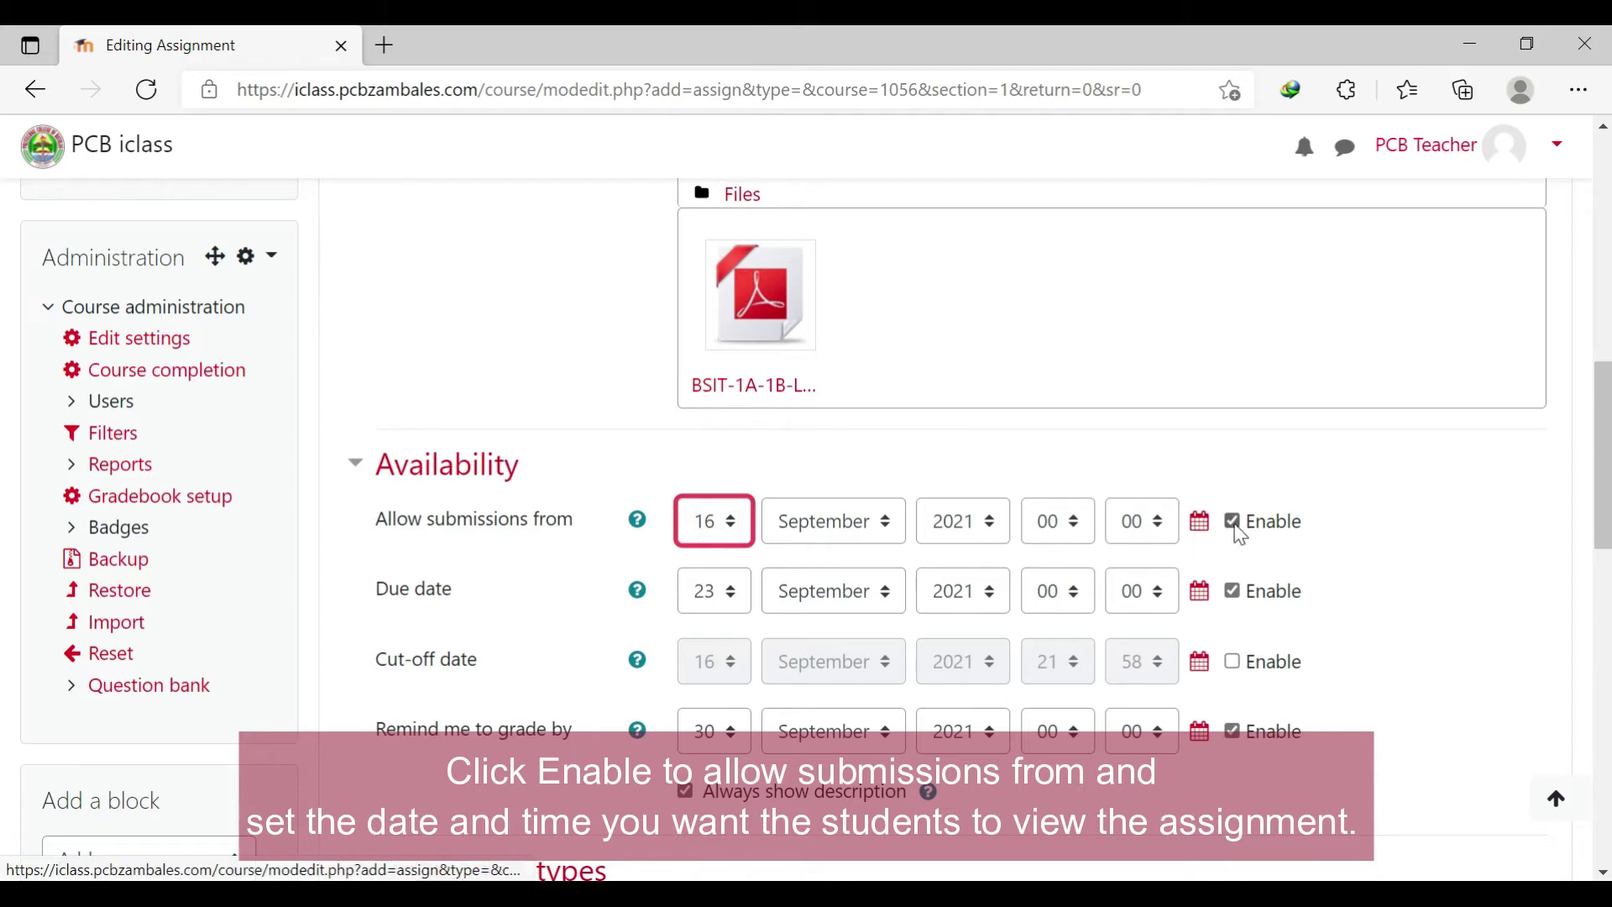
left_click(739, 593)
left_click(739, 593)
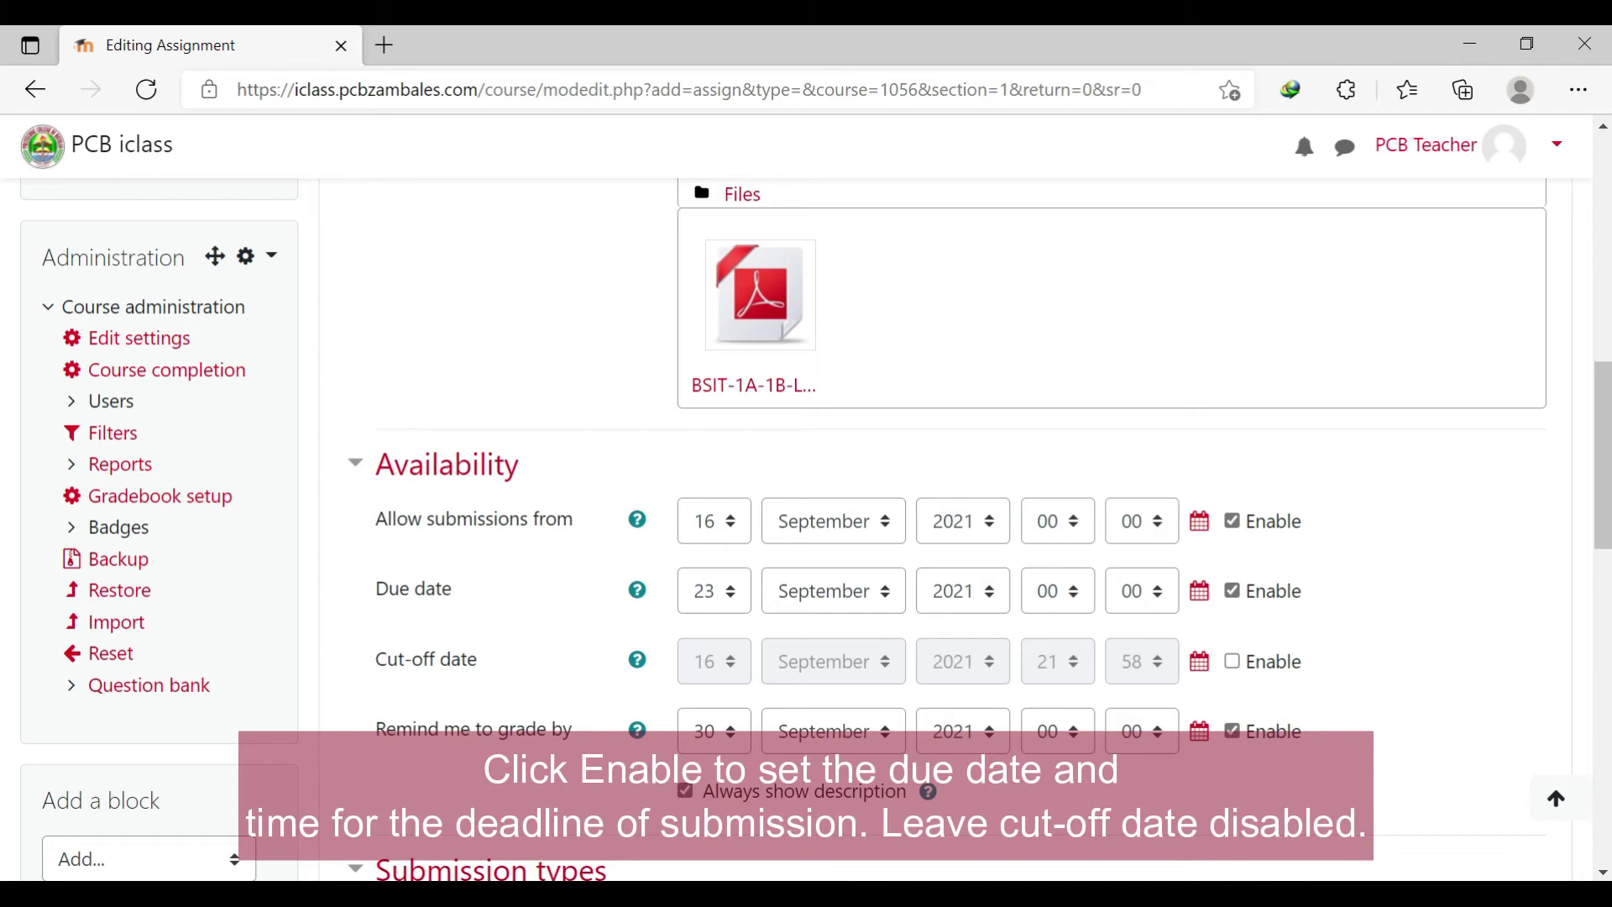
left_click(720, 522)
left_click(721, 521)
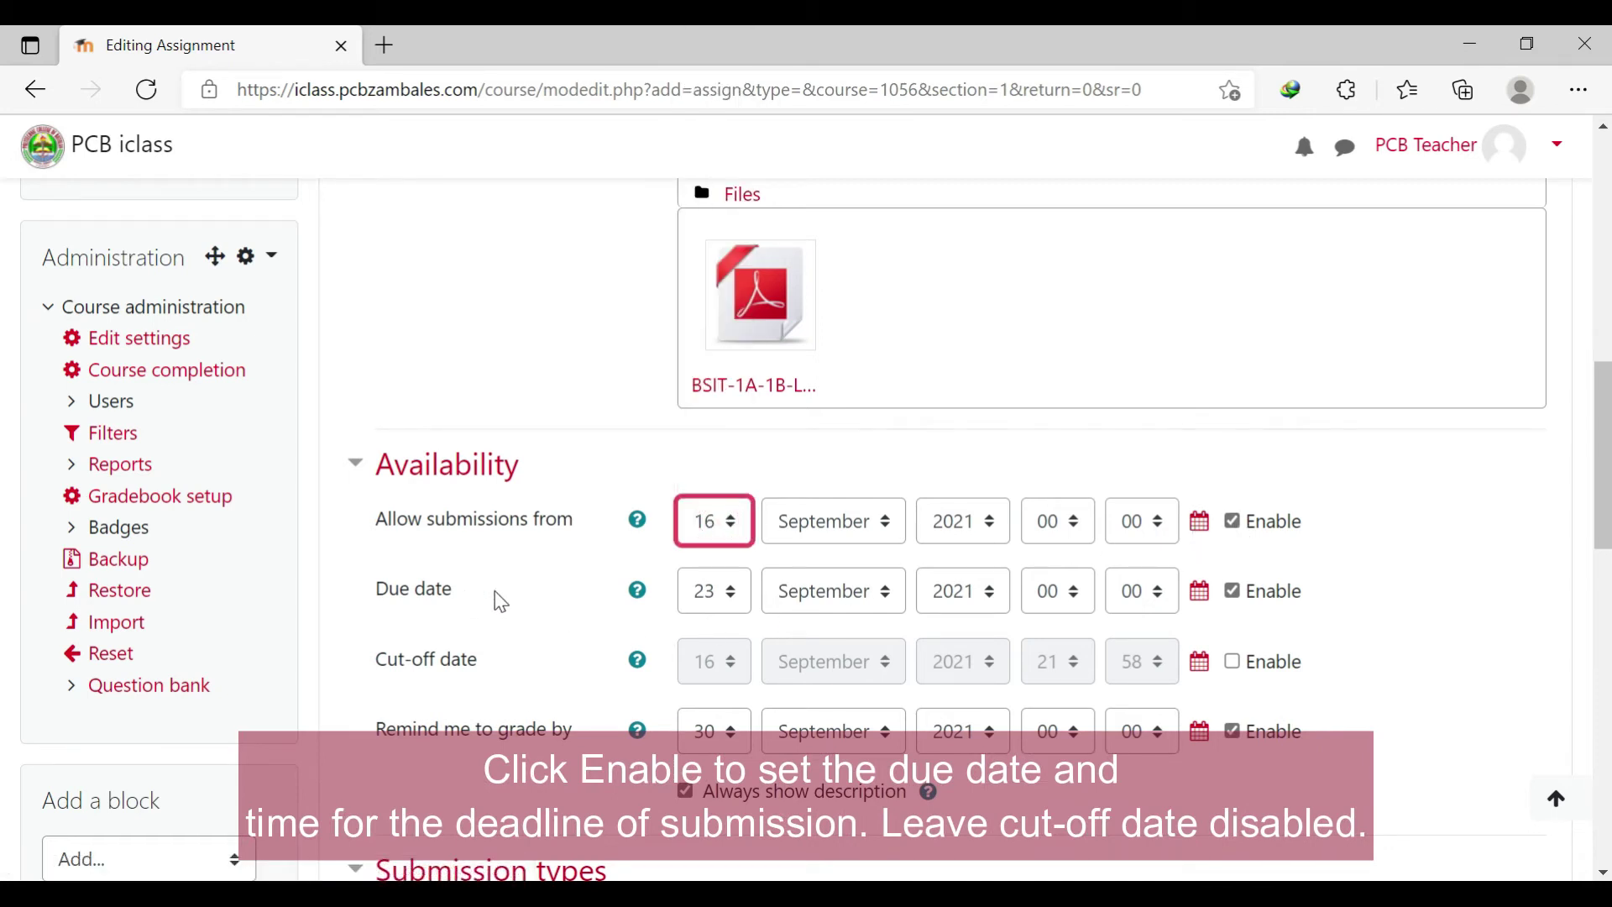
left_click(743, 595)
left_click(738, 593)
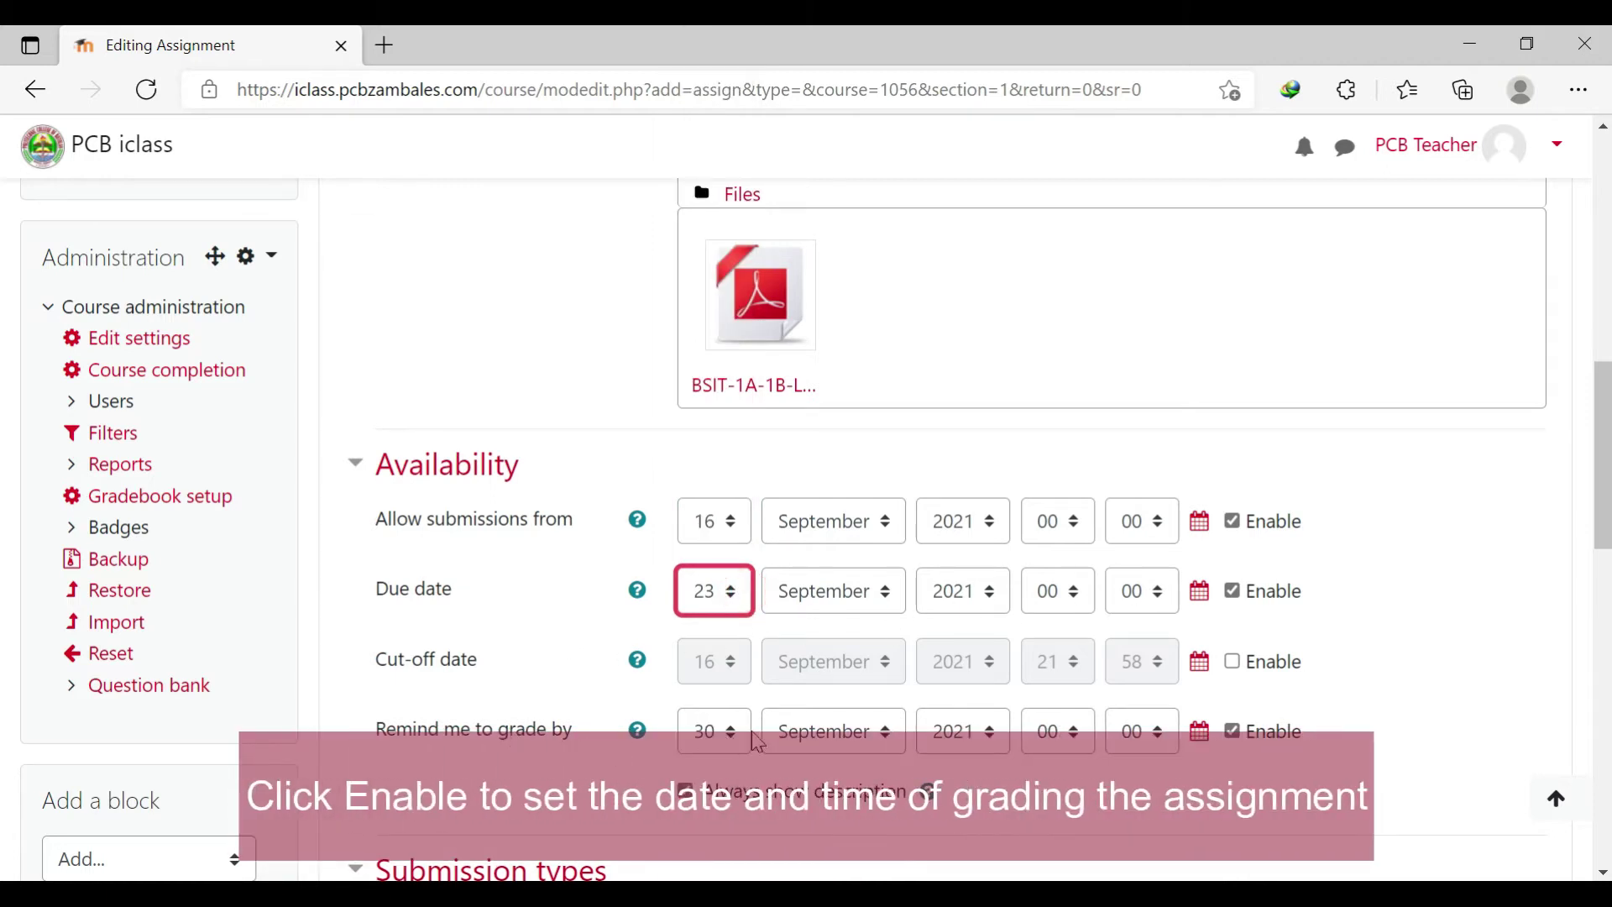
left_click(724, 744)
left_click(724, 744)
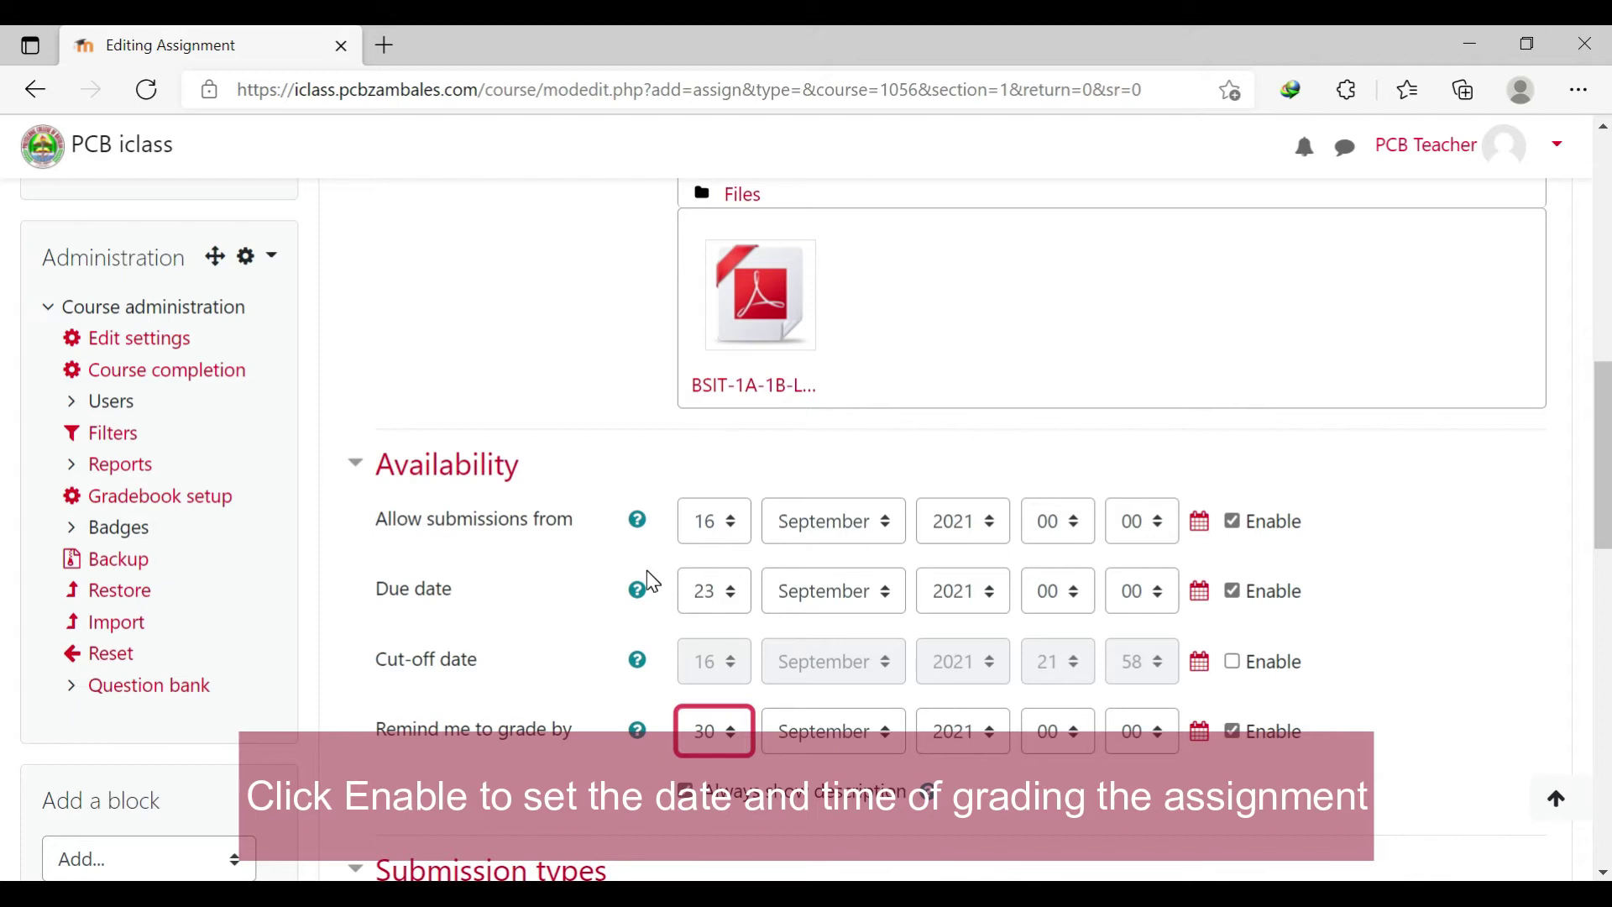
- Limit the assignment's file submissions to a maximum of 1 uploaded file and a maximum submission size of 5MB
scroll(647, 572, "down", 5)
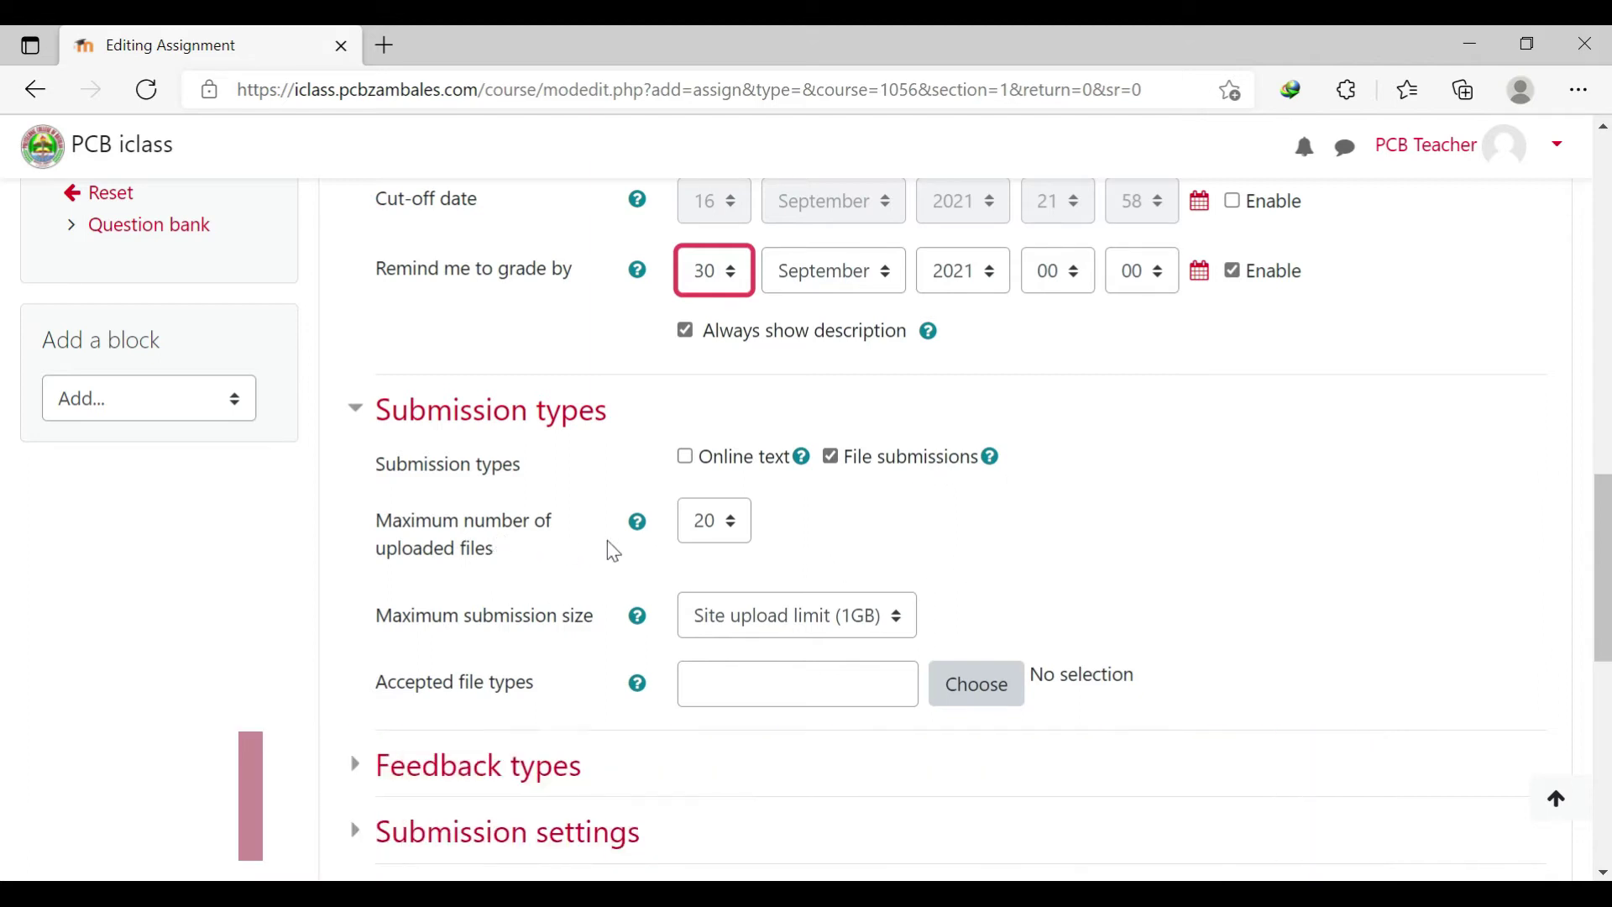
left_click(724, 537)
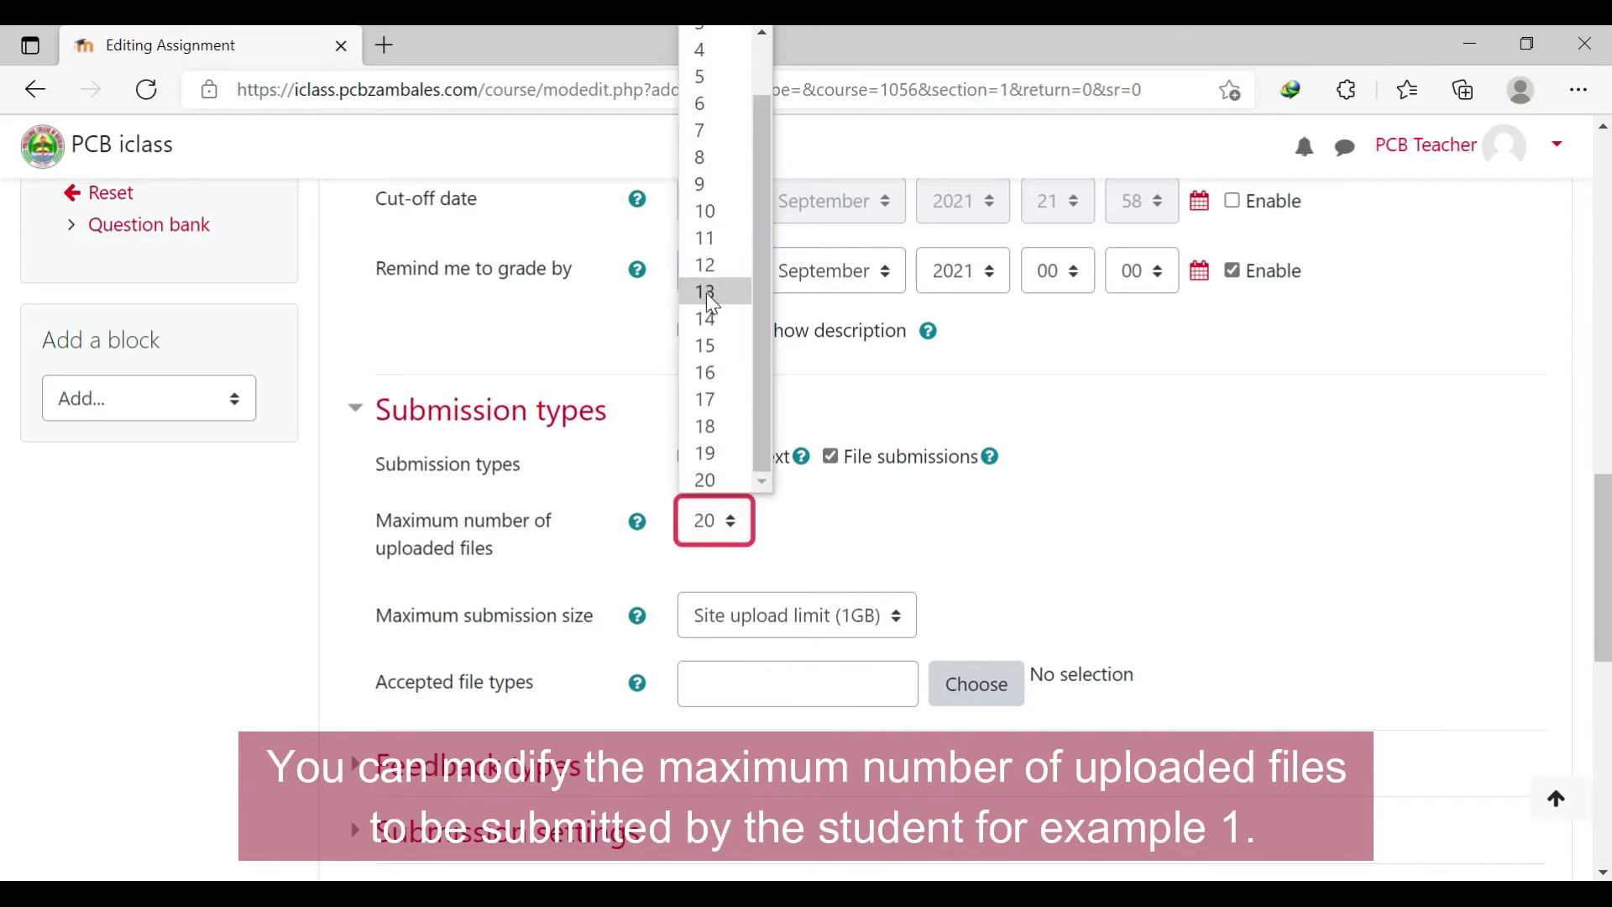
scroll(720, 298, "up", 1)
left_click(702, 35)
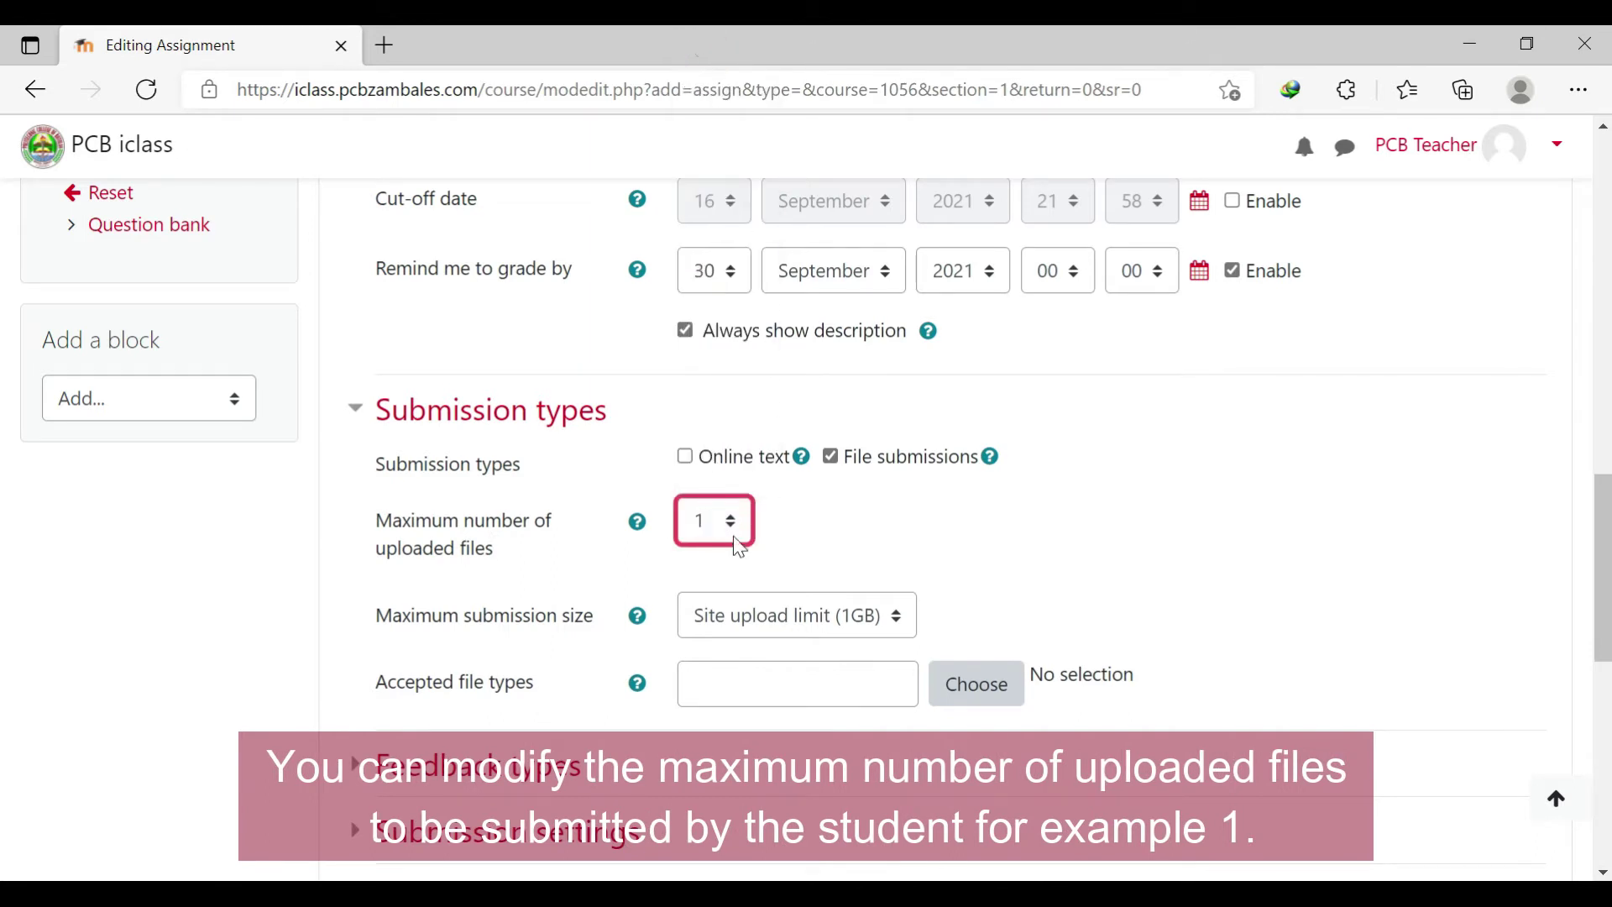
left_click(803, 629)
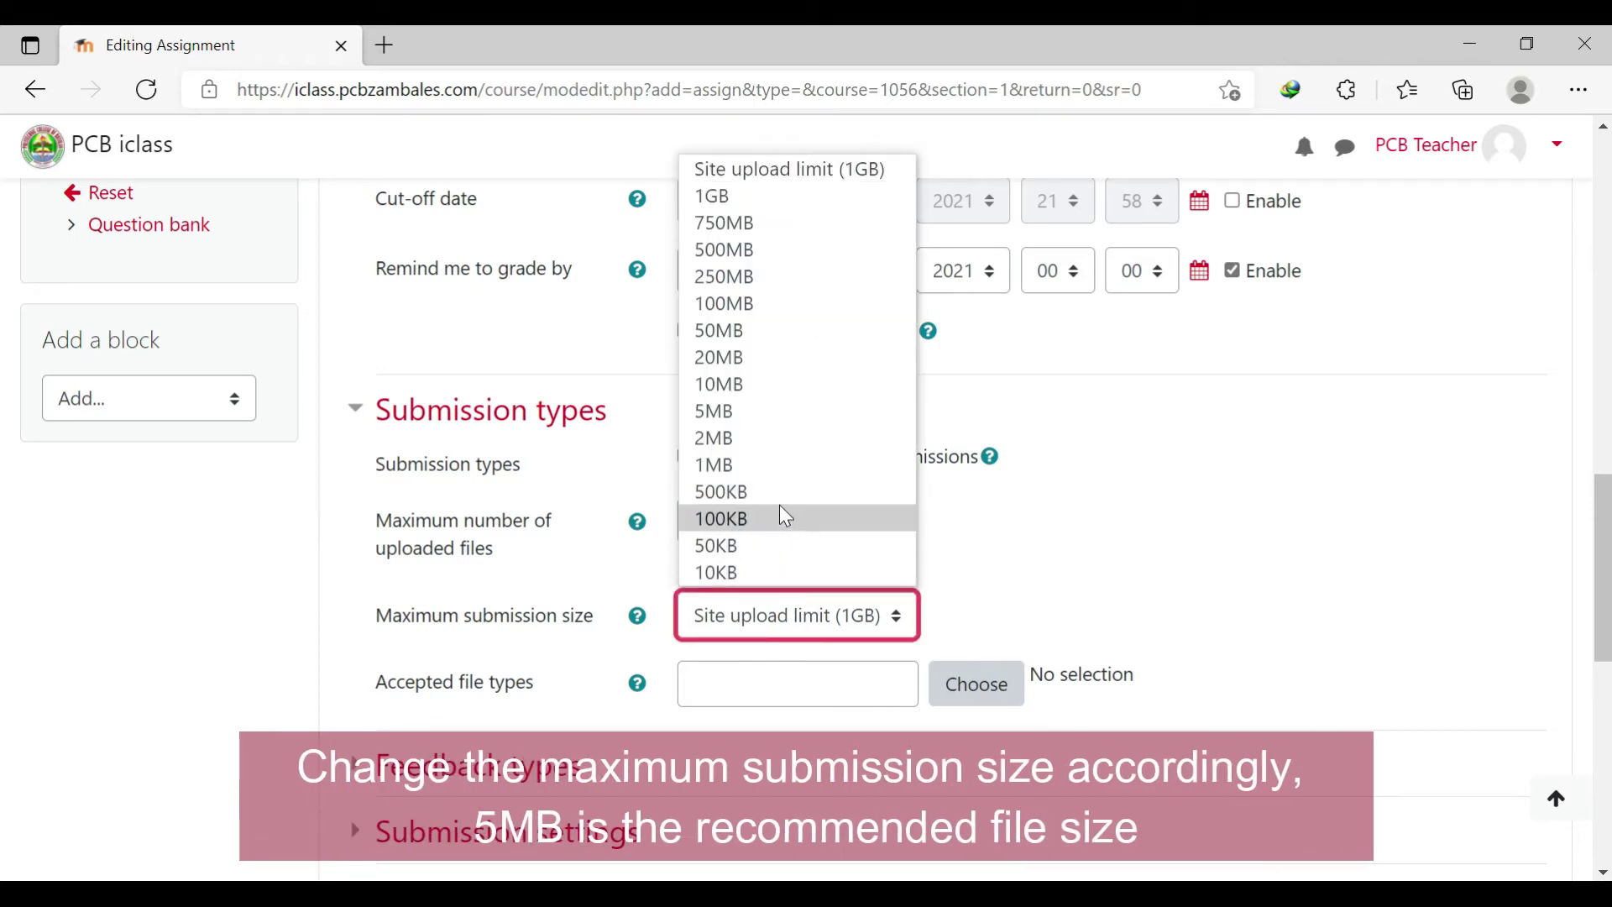
left_click(767, 413)
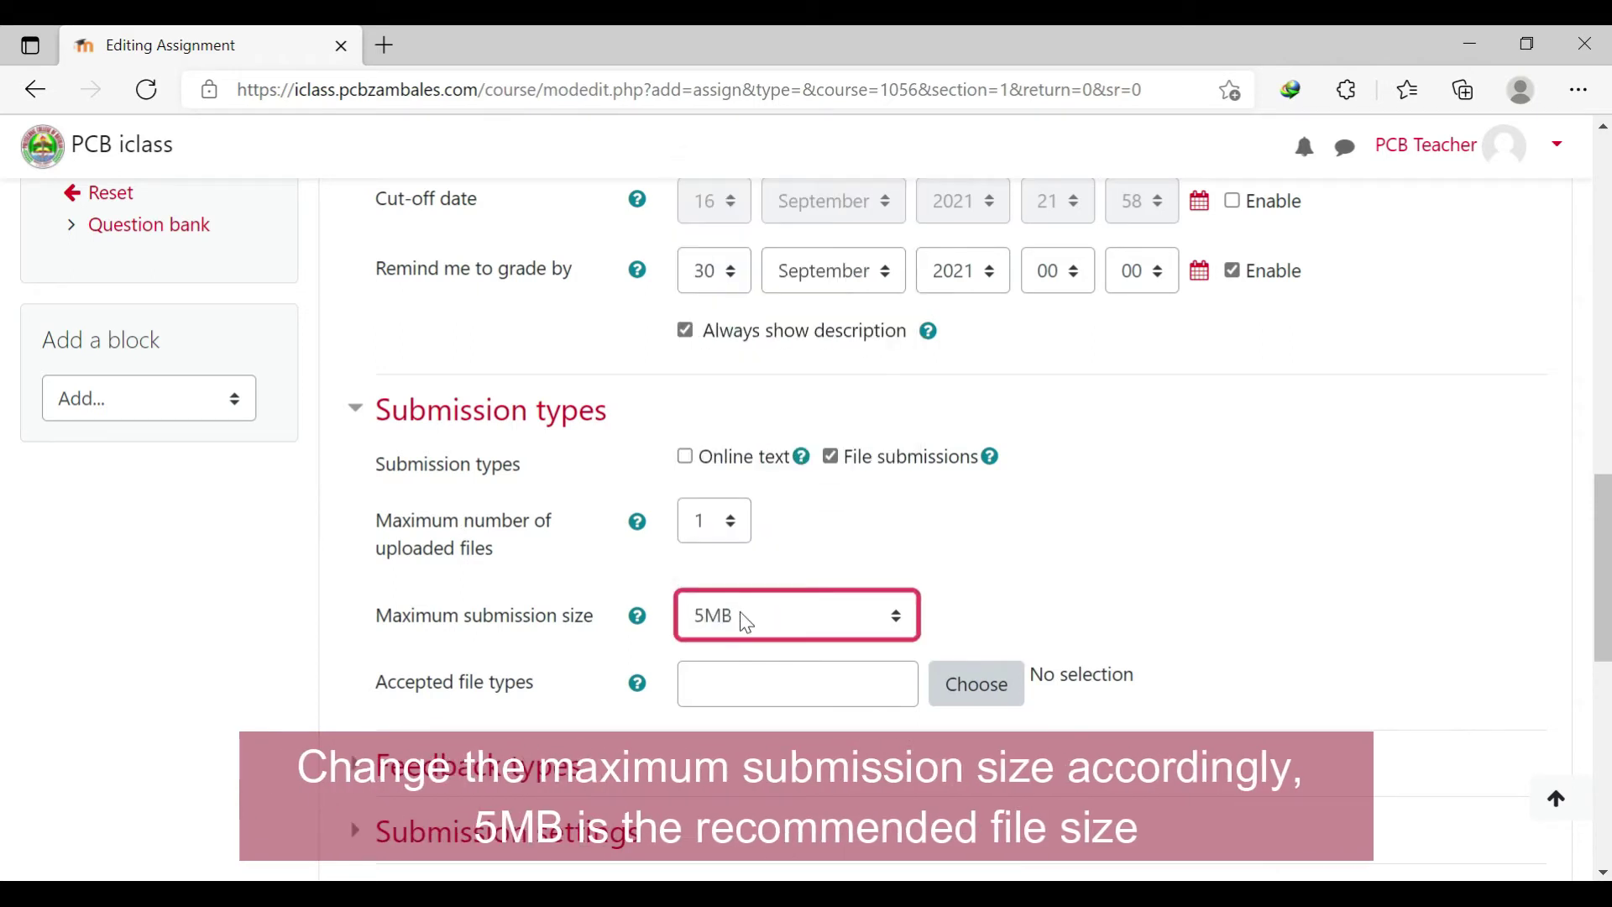
left_click(964, 600)
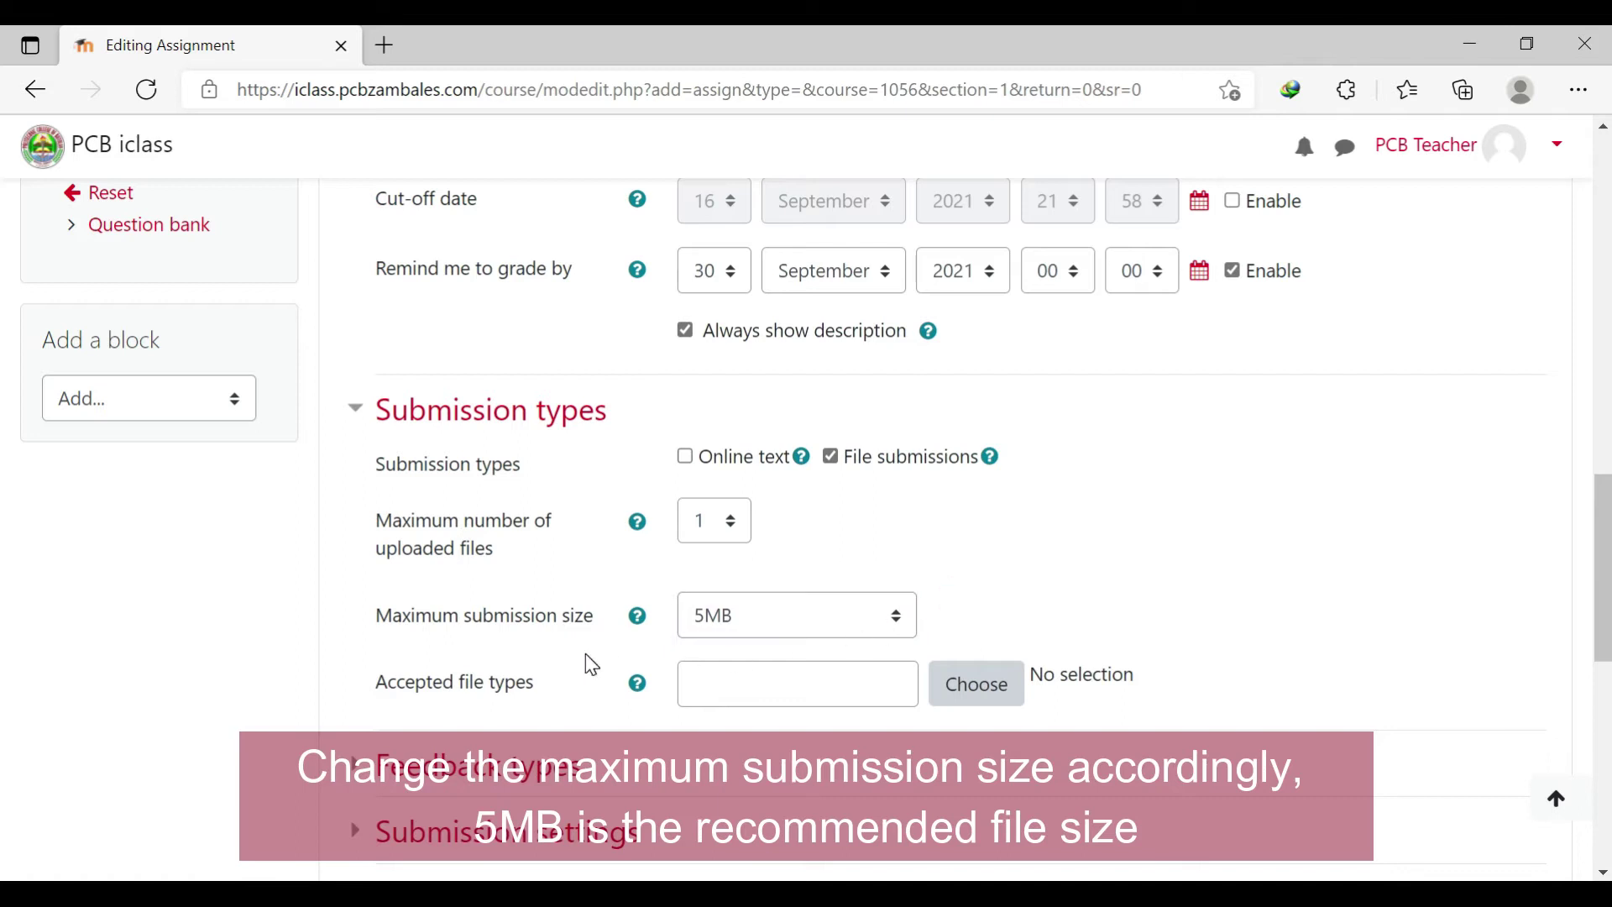
- Examine the file types that can be accepted for the assignment's submissions, without selecting any
left_click(955, 707)
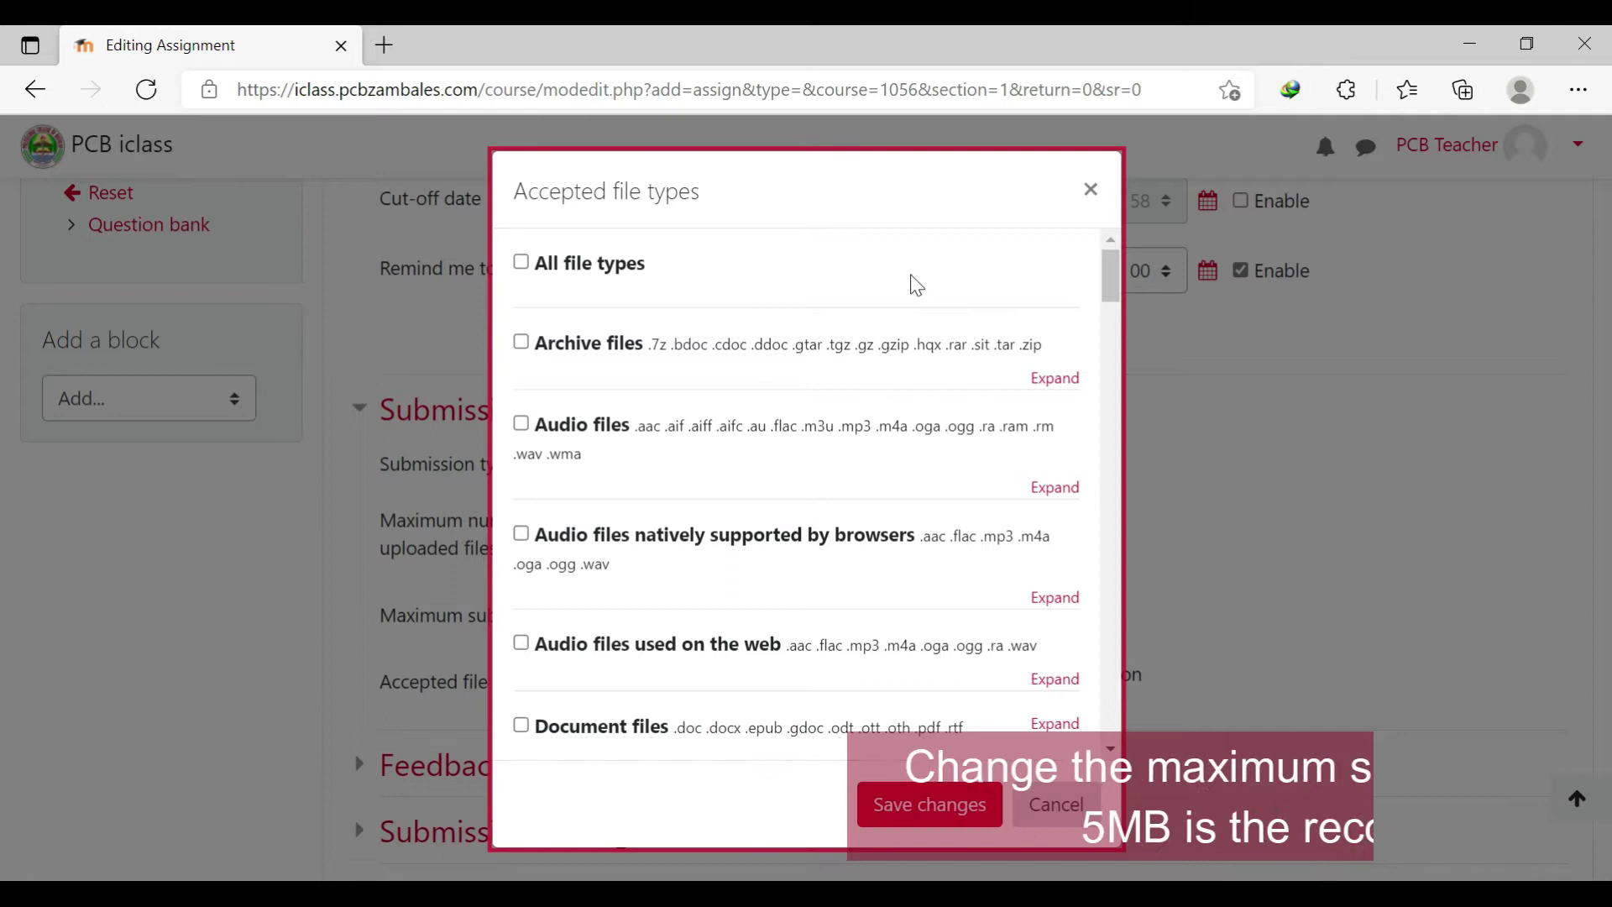
mouse_move(1110, 283)
left_mouse_down()
mouse_move(1111, 375)
mouse_move(1101, 269)
left_mouse_up()
left_click(1023, 808)
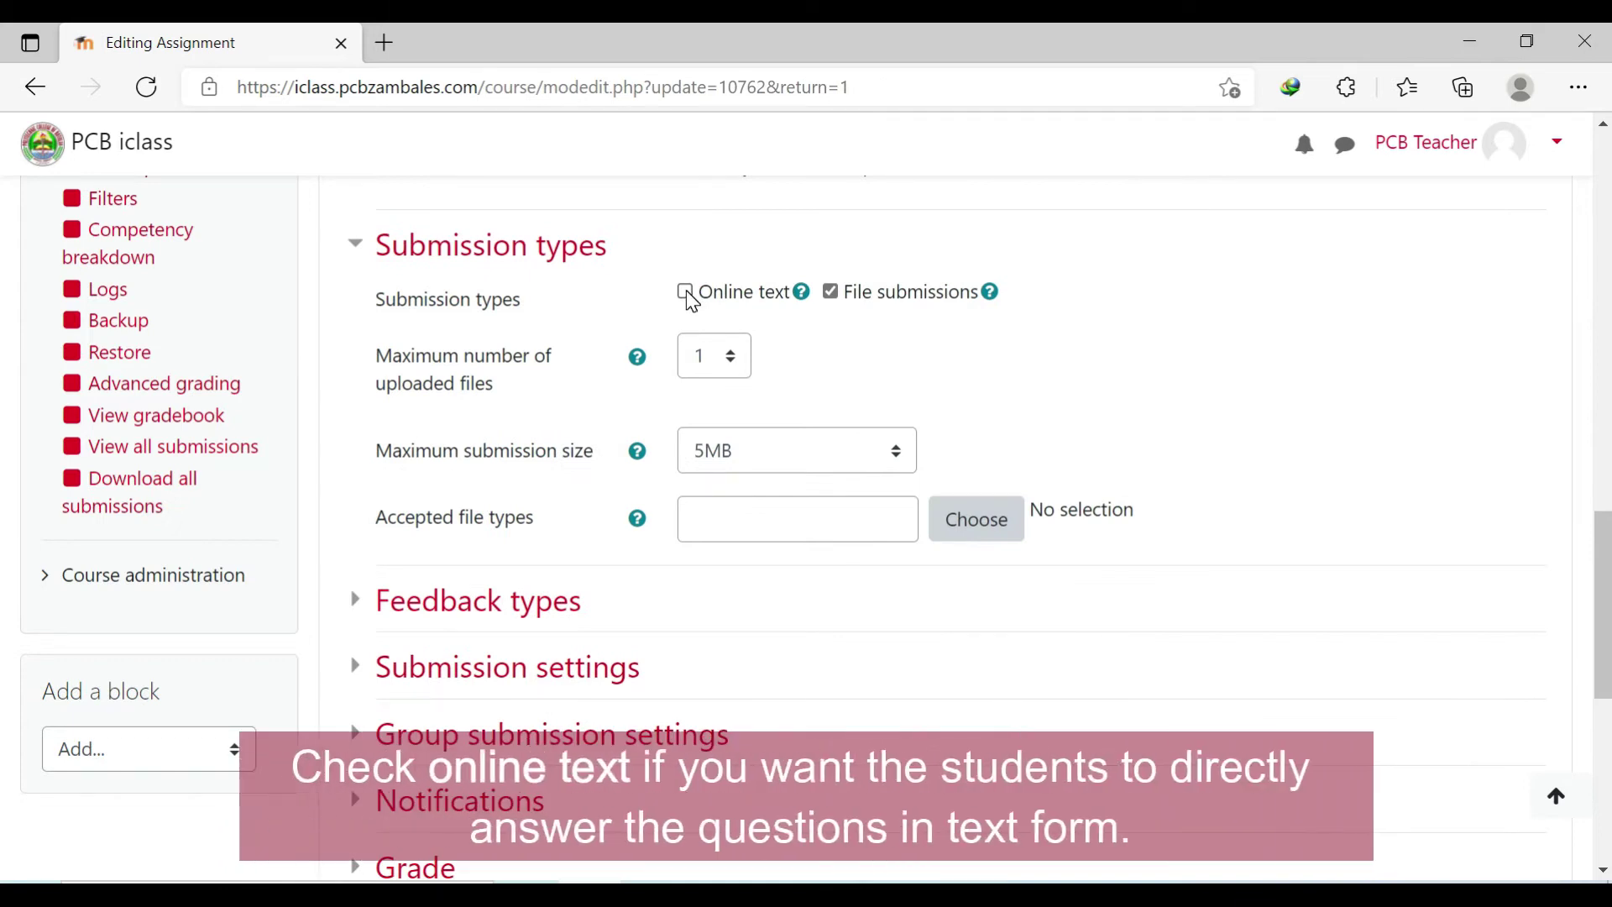
- Try allowing online text submissions for the assignment and toggling their word limit
left_click(686, 291)
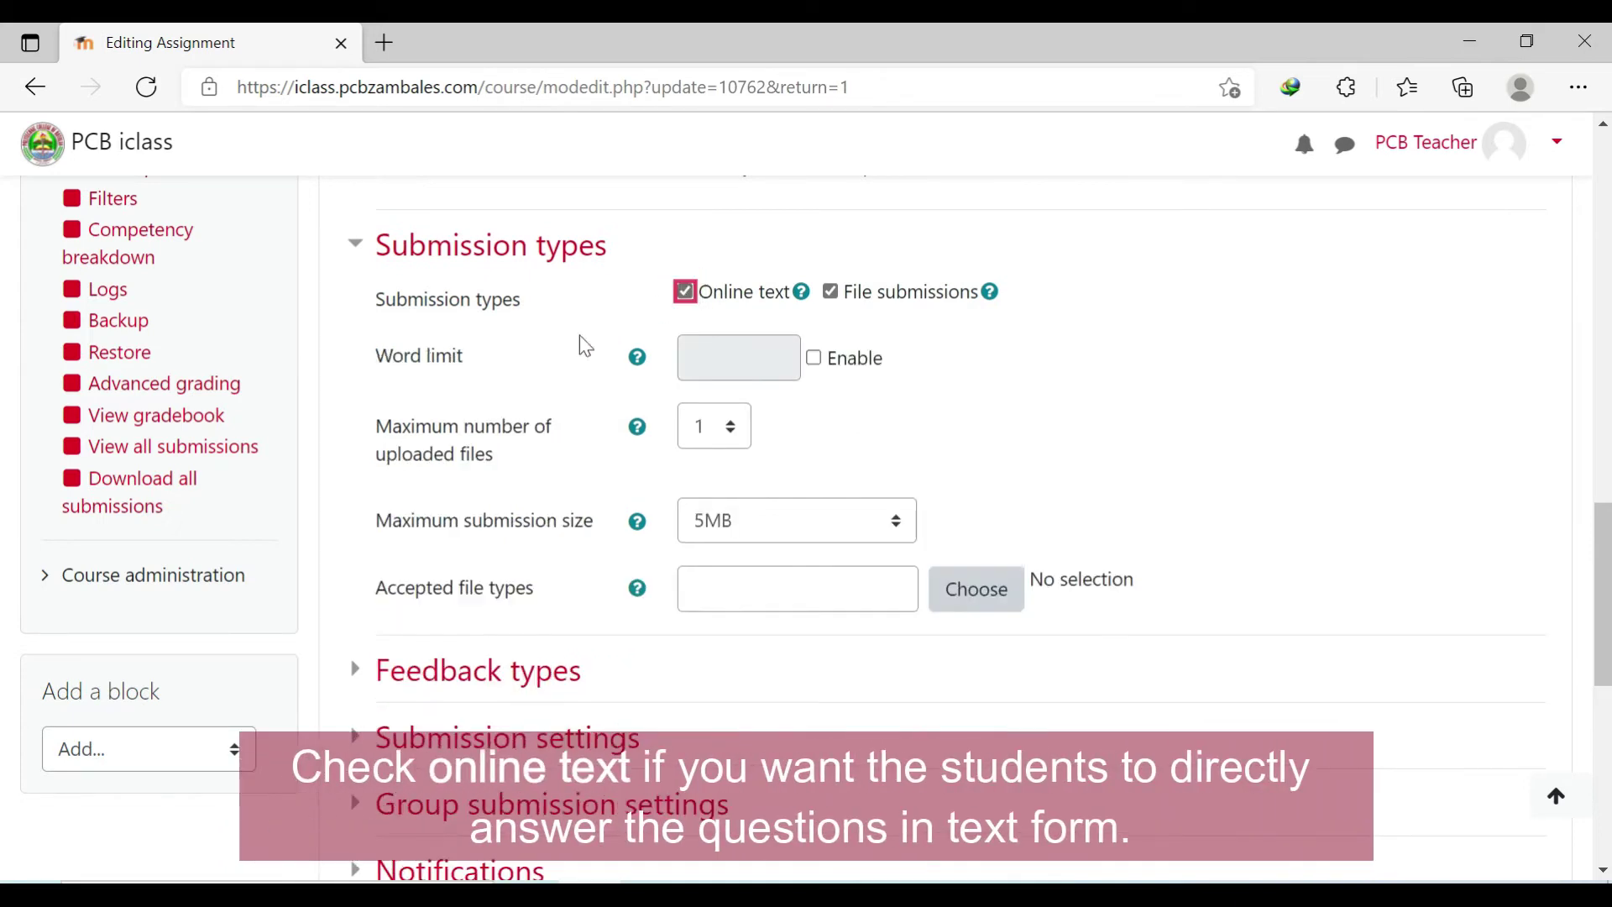
left_click(813, 361)
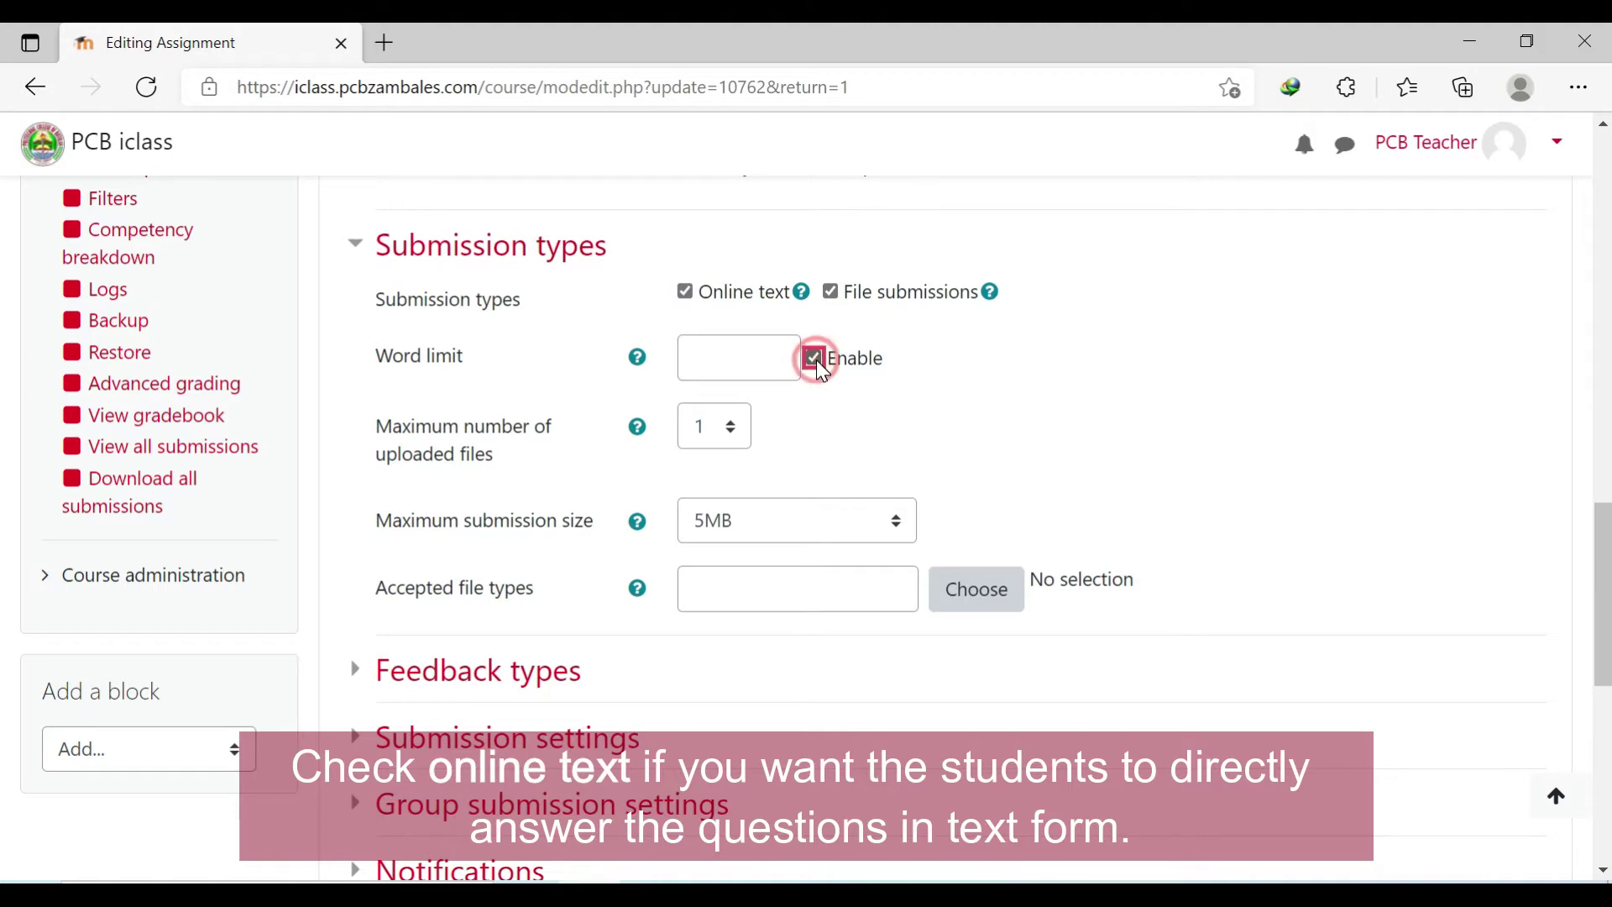
left_click(819, 366)
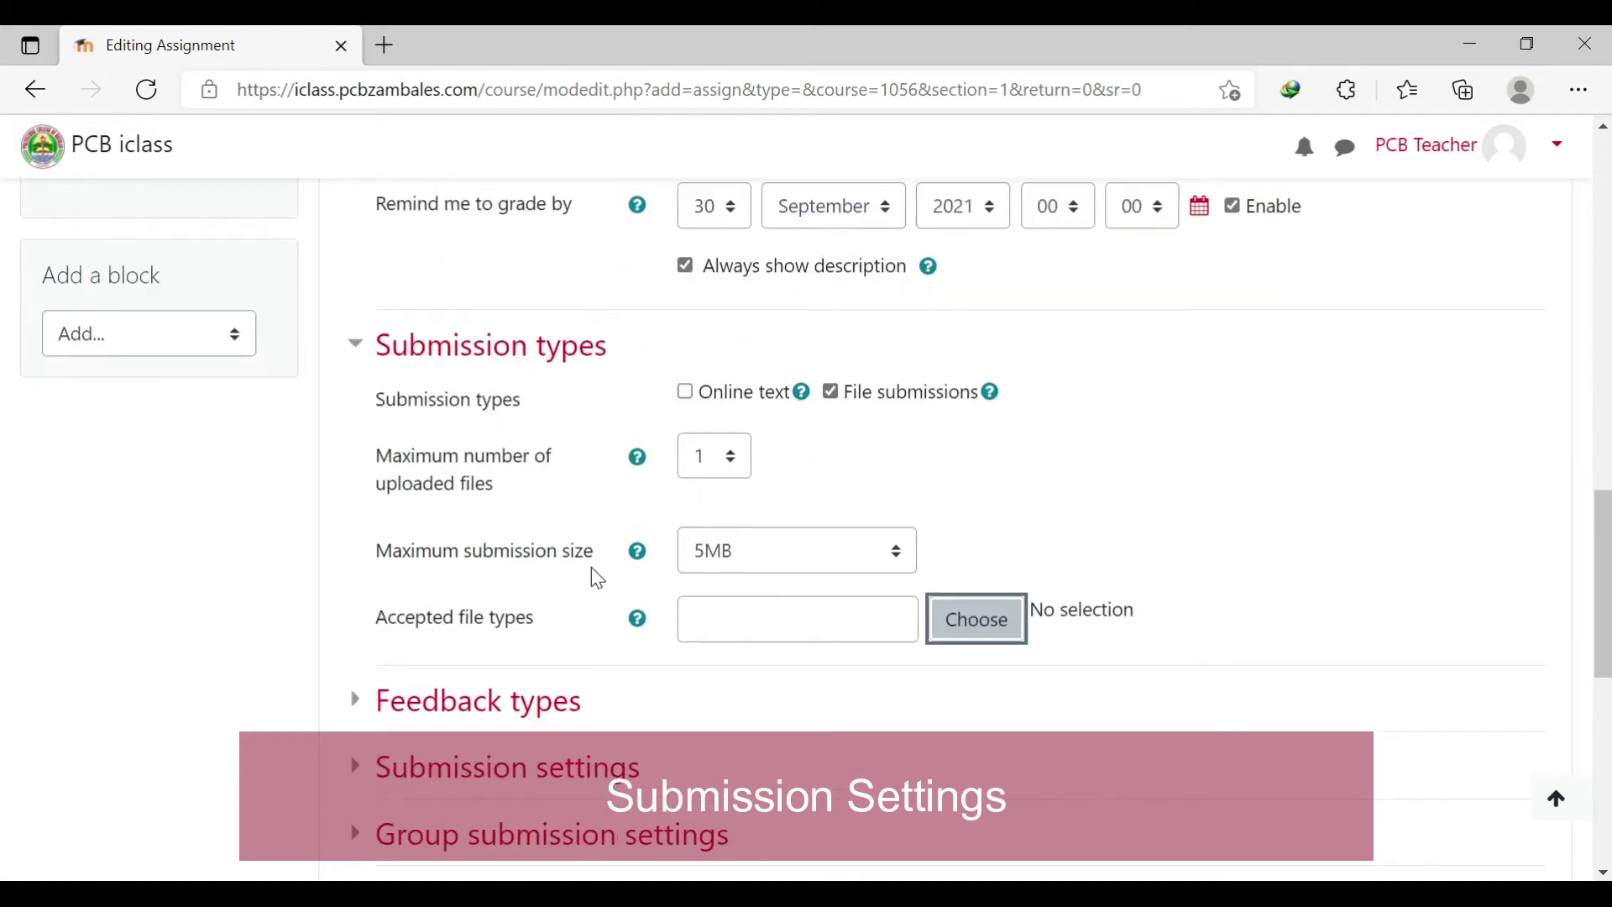
- In the assignment's submission settings, set the requirement for students to click the submit button to Yes
scroll(591, 566, "down", 2)
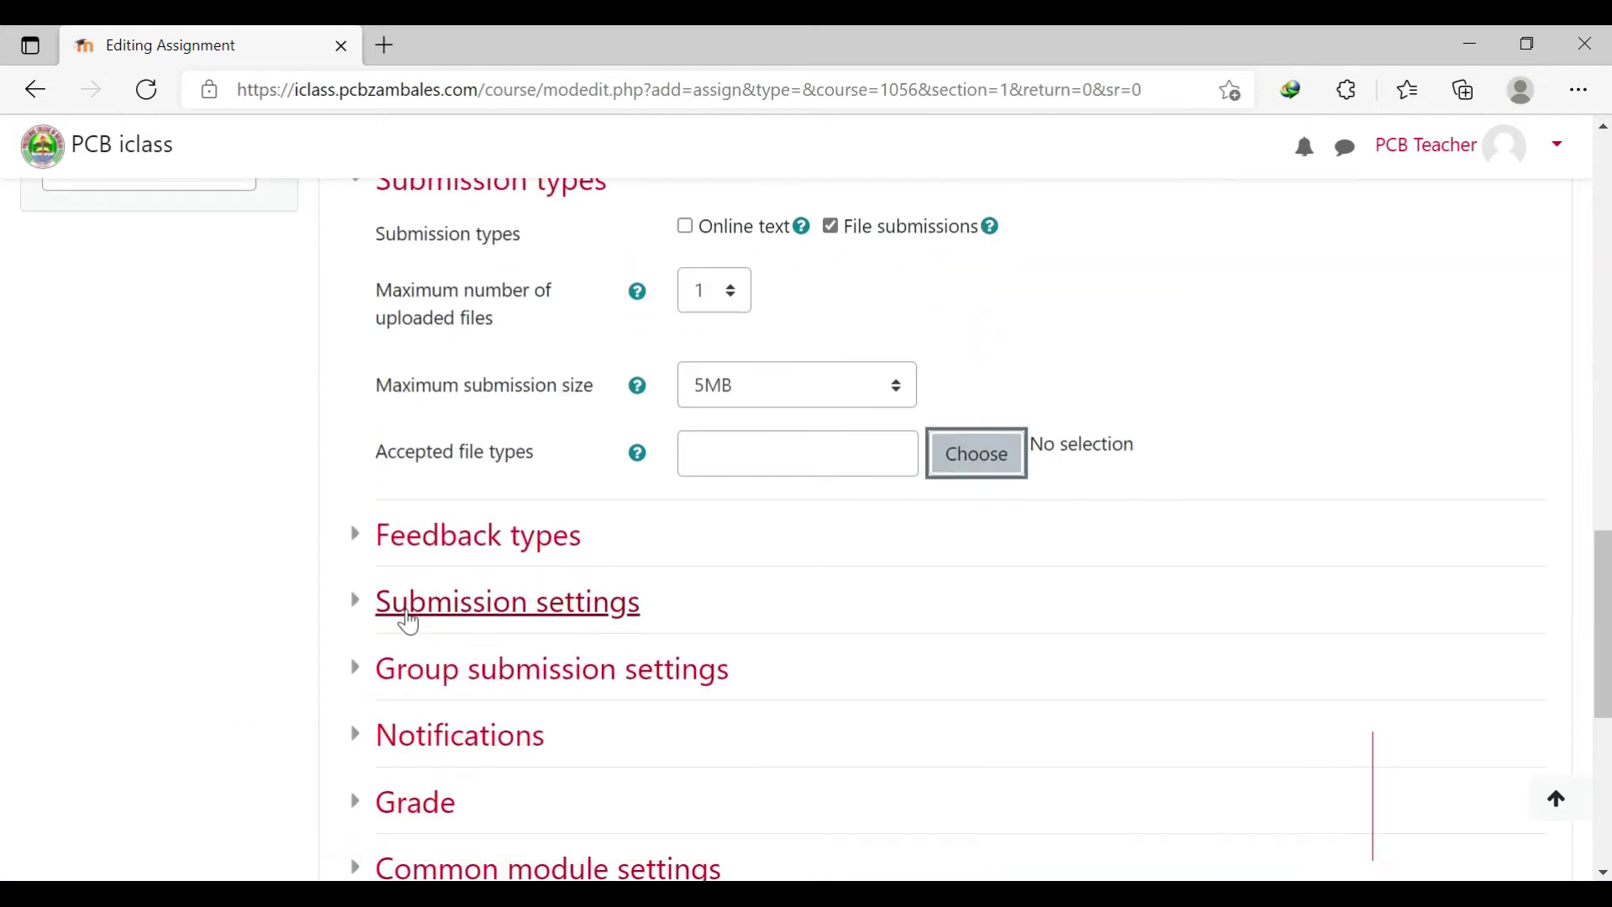
left_click(404, 615)
scroll(817, 540, "down", 3)
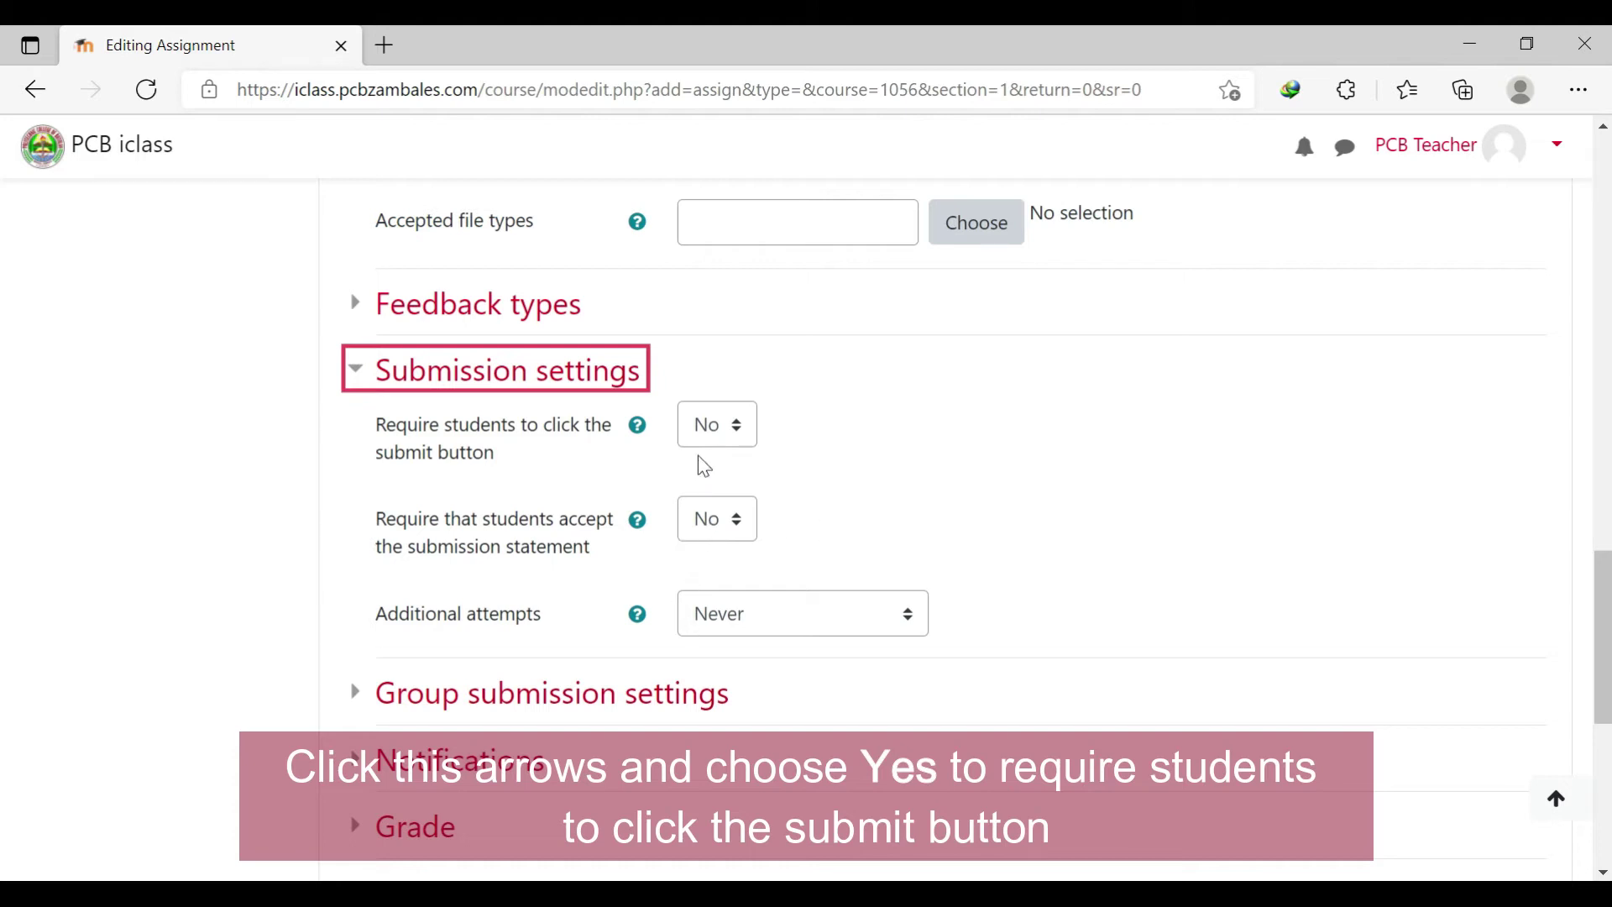
left_click(712, 437)
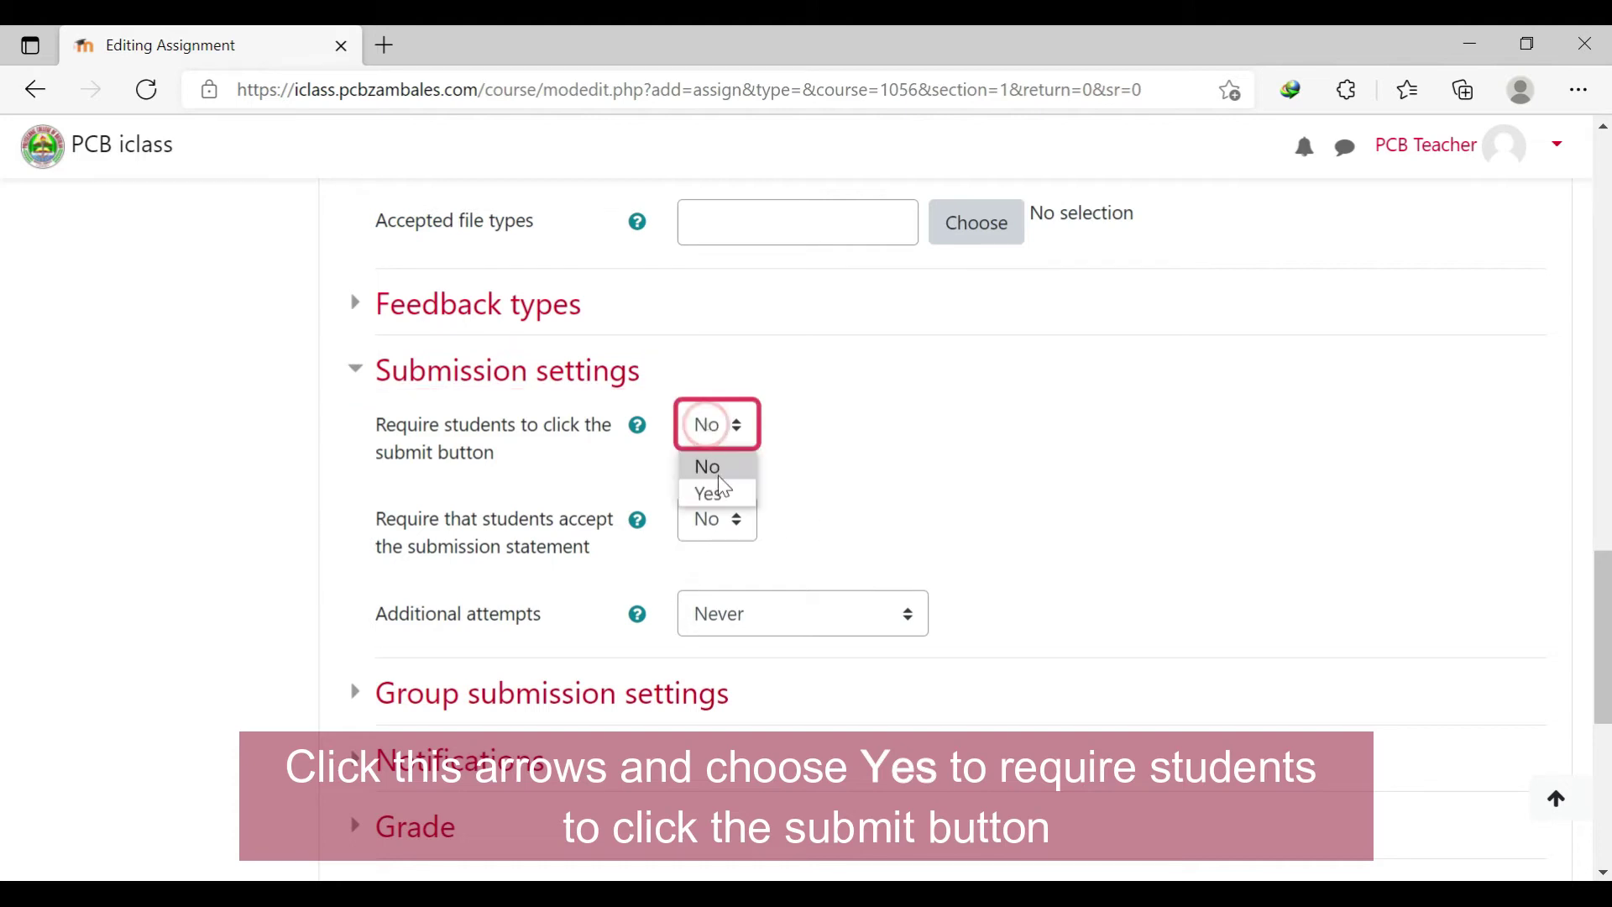
left_click(713, 494)
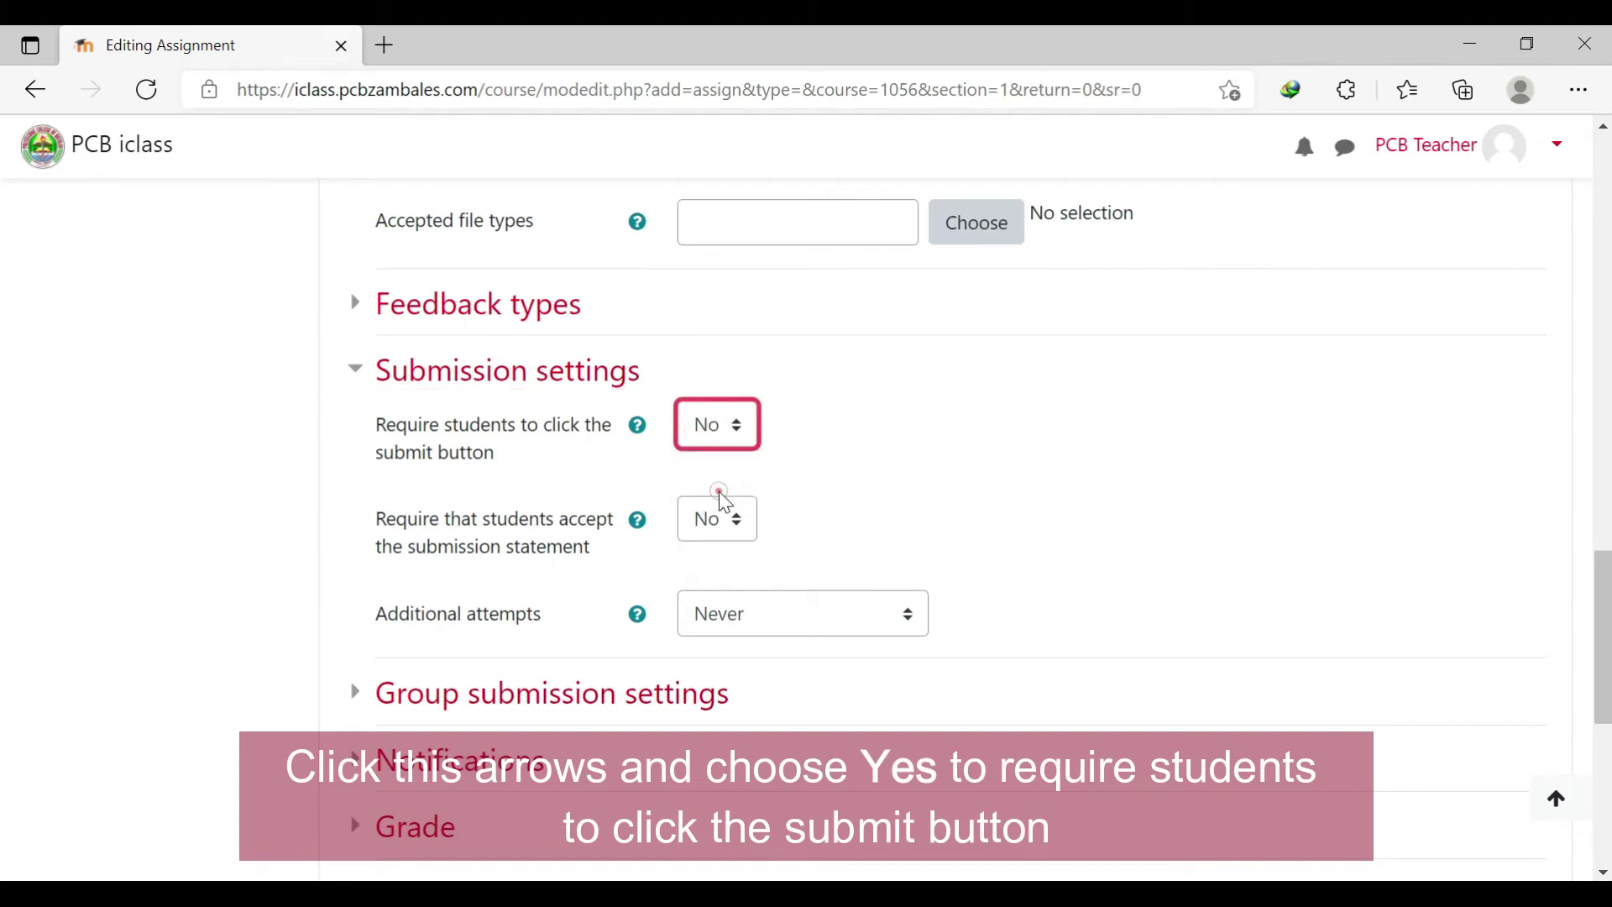
left_click(779, 442)
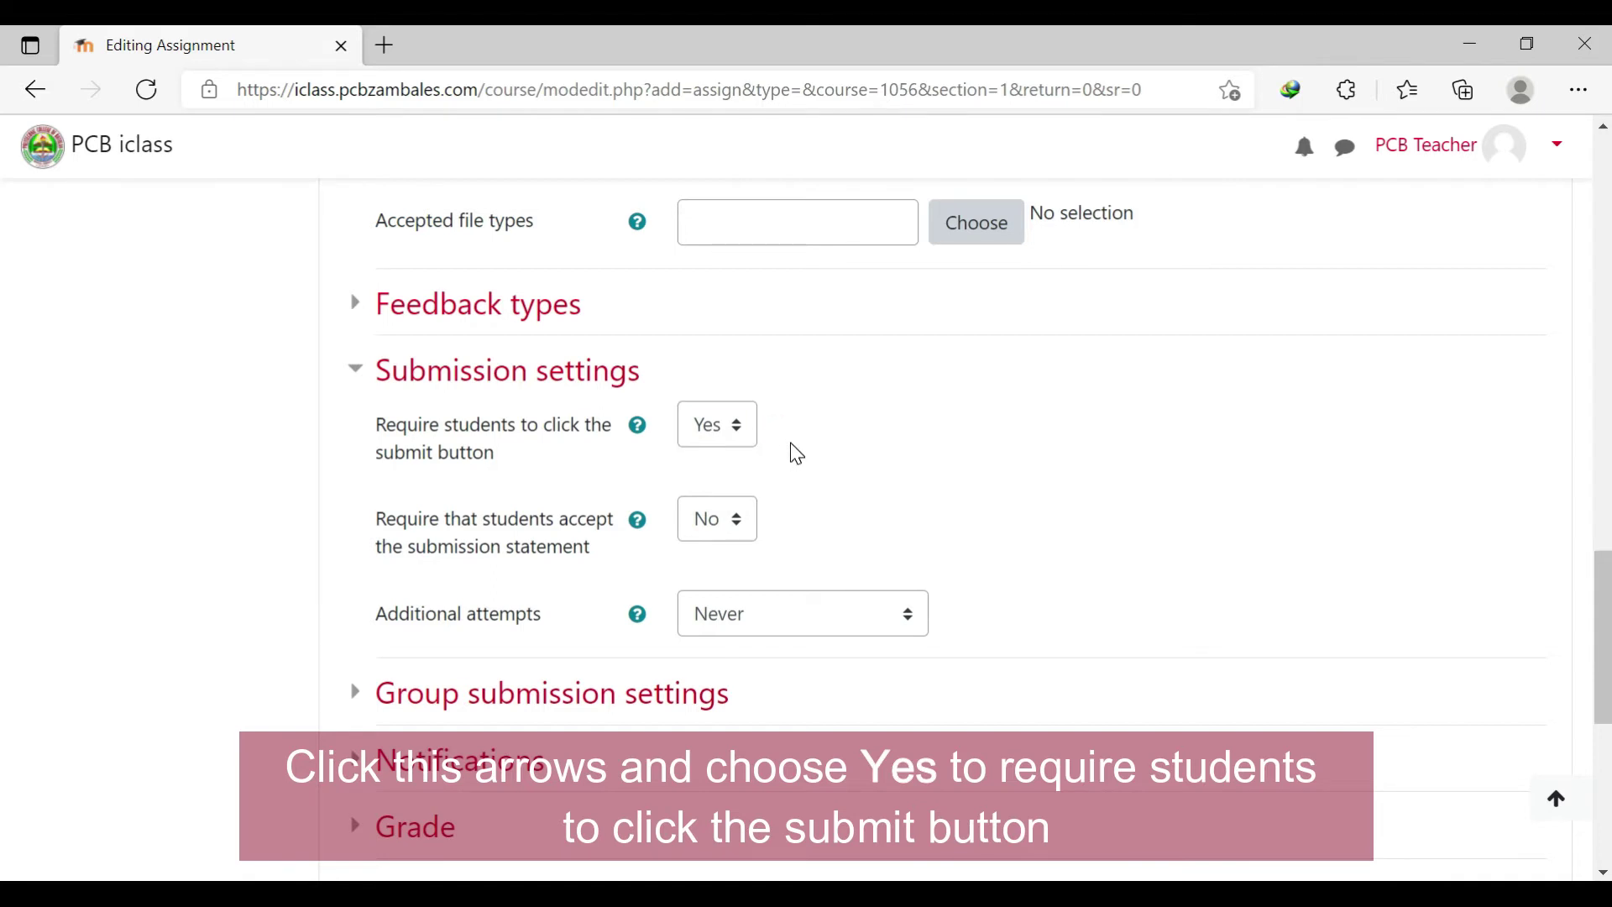
- Save and display the assignment, and end the activity information tour
scroll(792, 450, "down", 5)
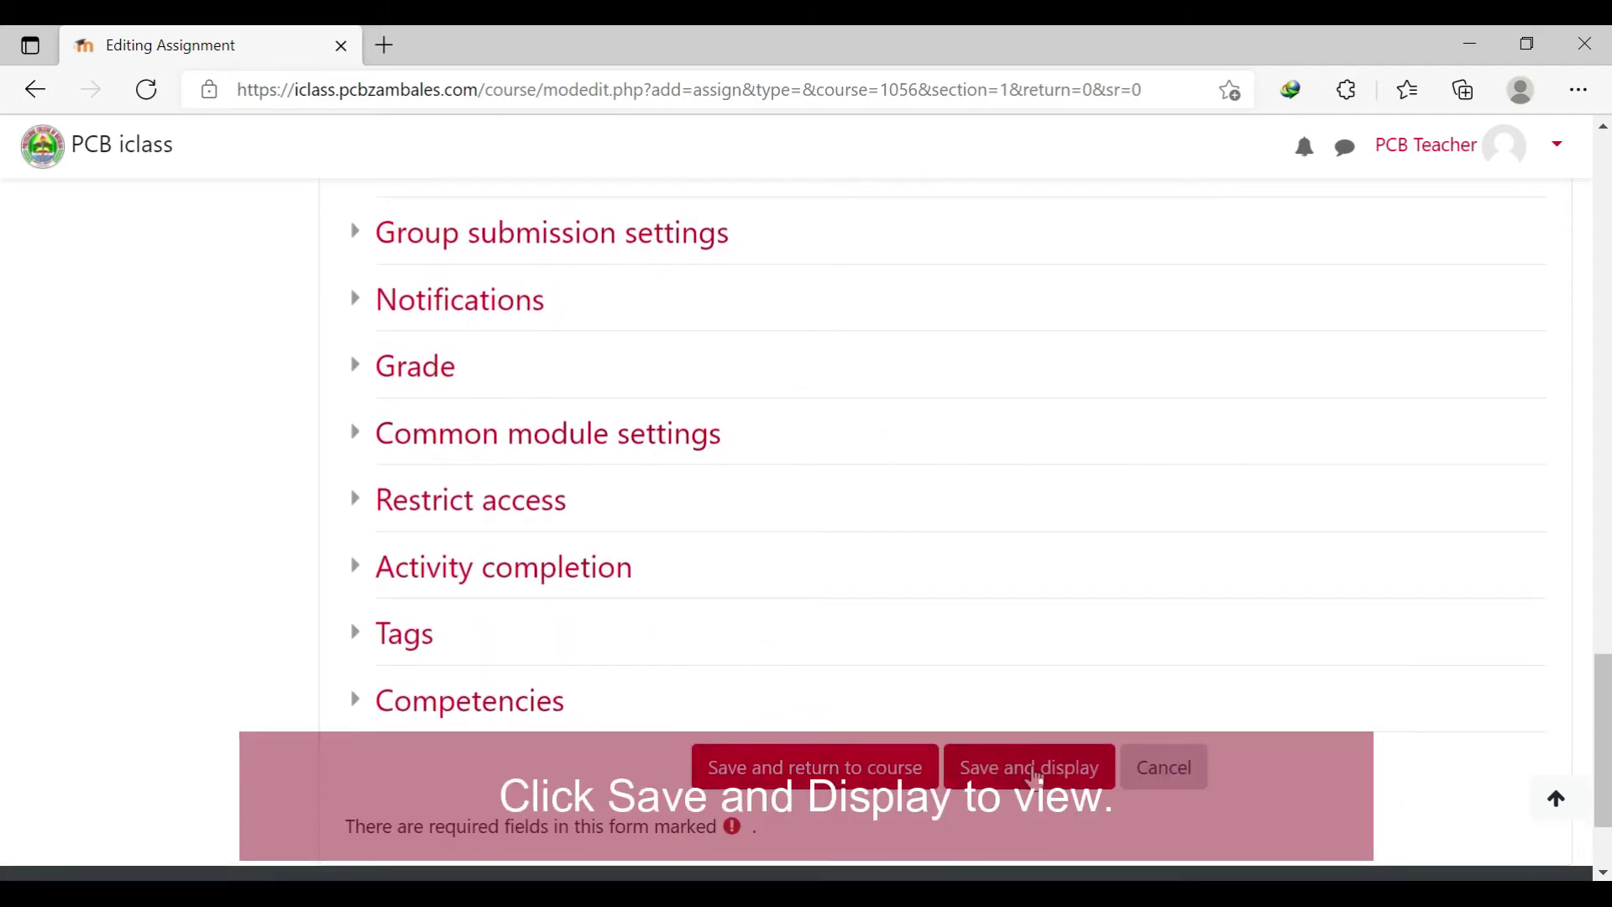
left_click(1034, 768)
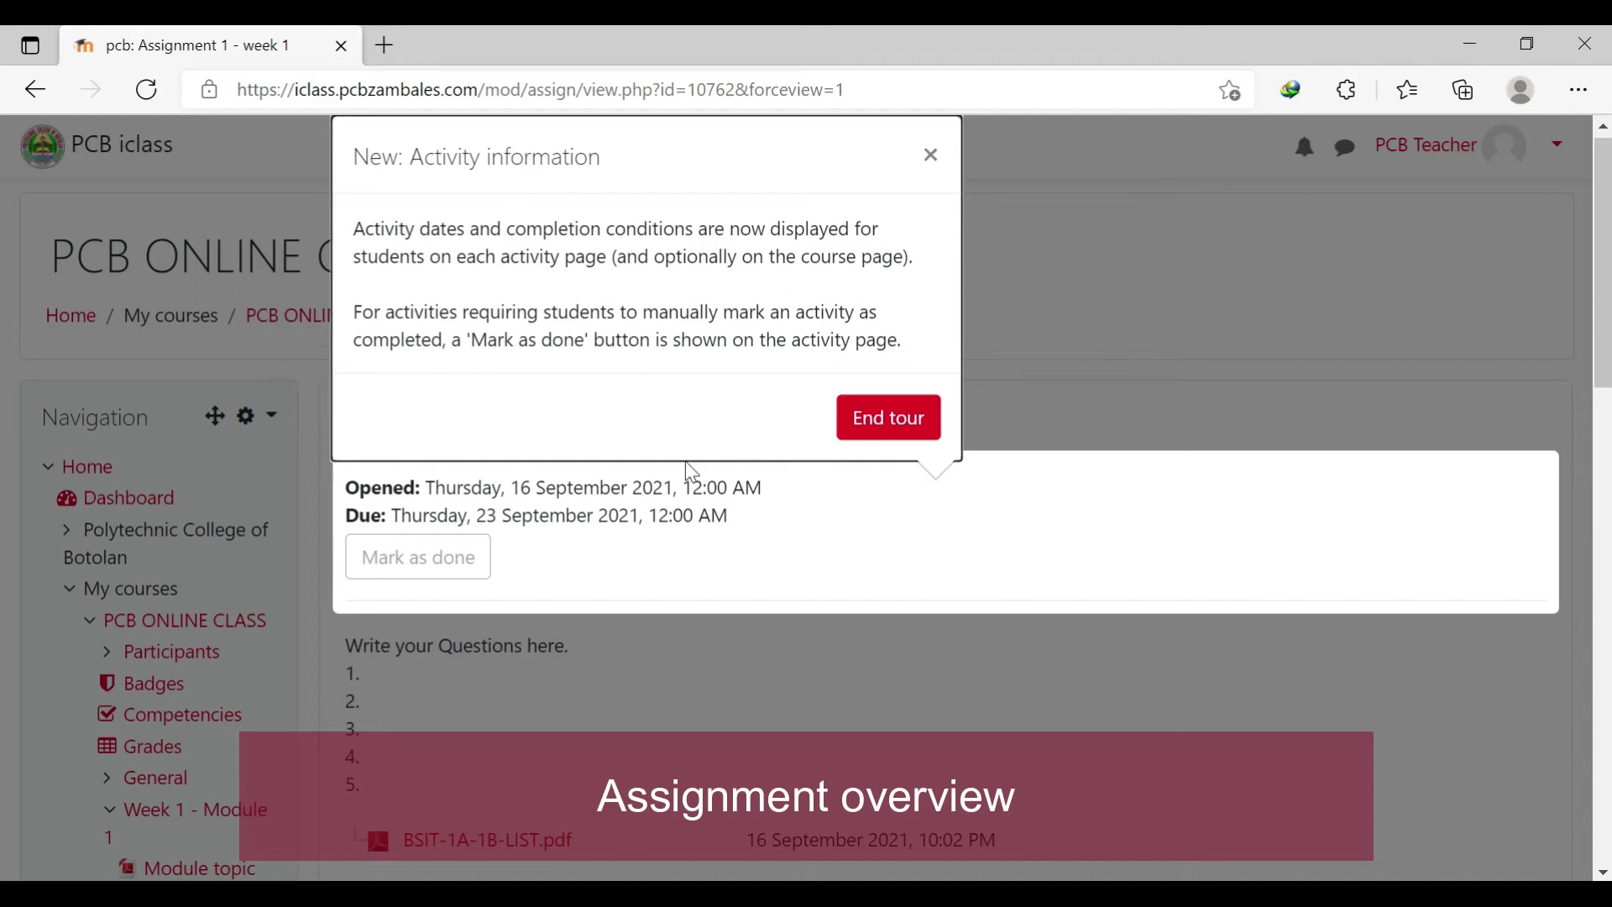
left_click(863, 432)
- Examine the Assignment 1 - week 1 page, including its dates, description, attached file and grading summary
scroll(624, 427, "down", 3)
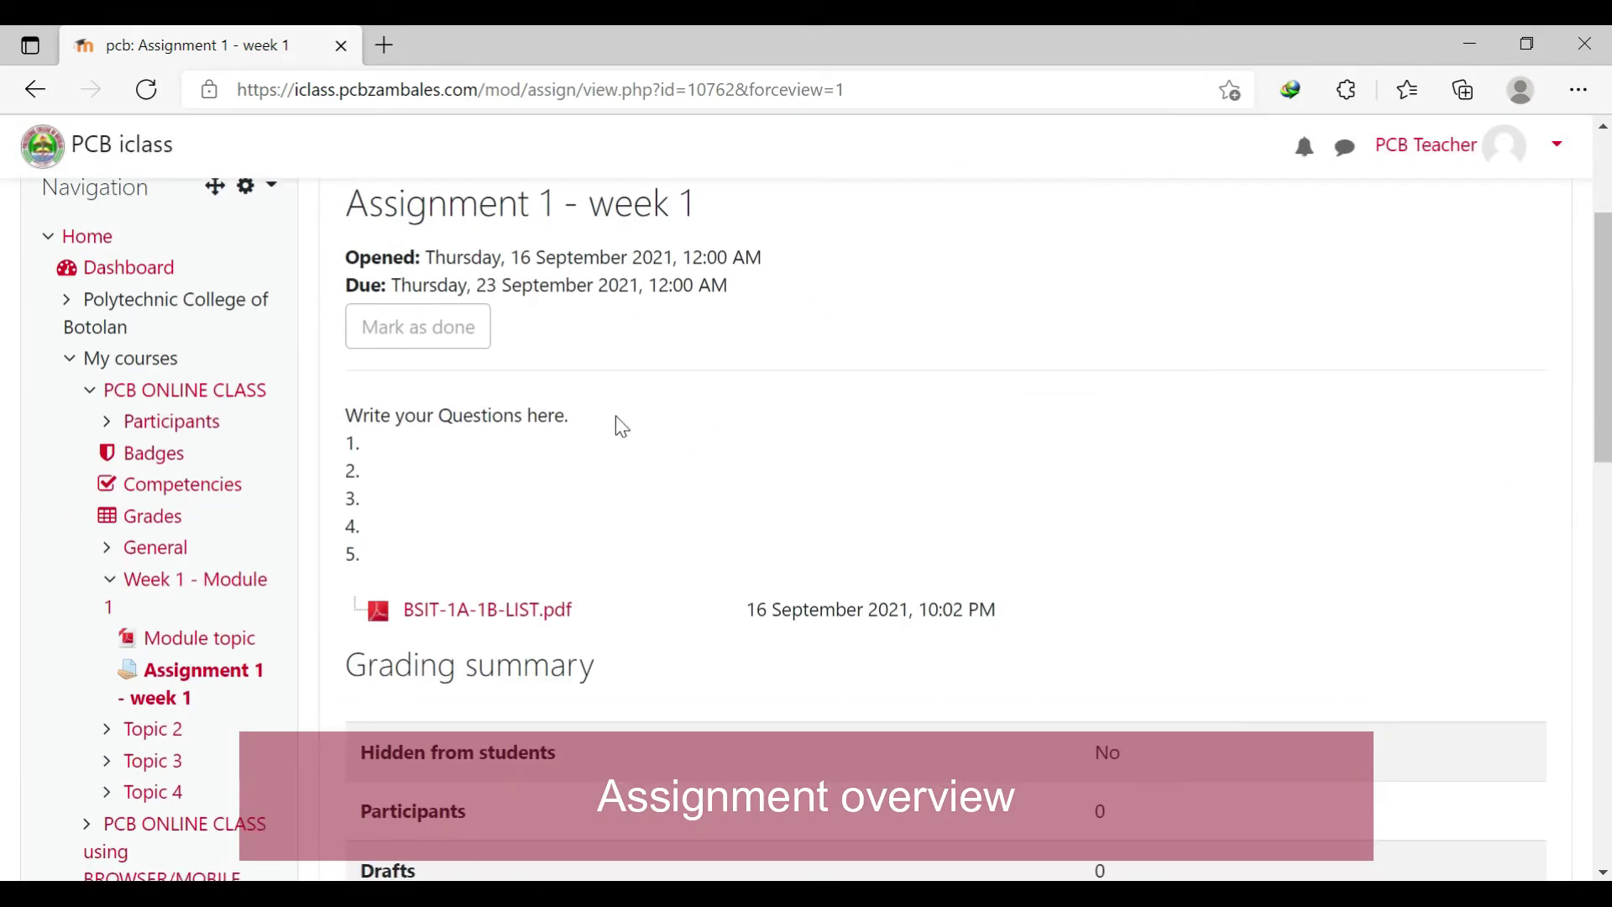
scroll(4, 453, "down", 4)
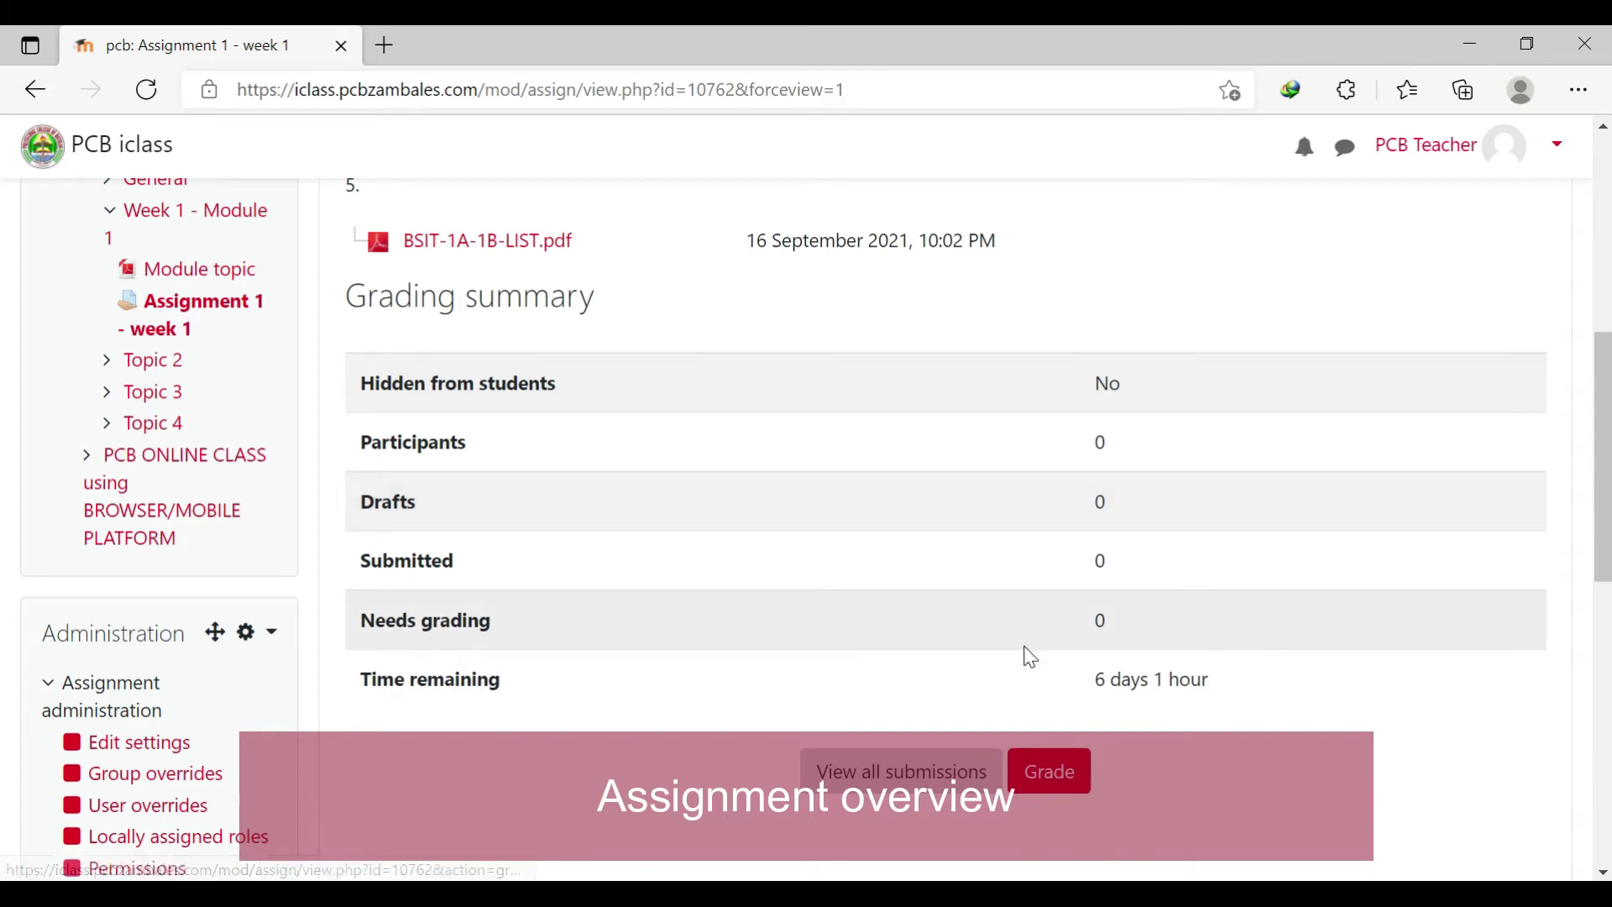
left_click_drag(1603, 470, 1605, 256)
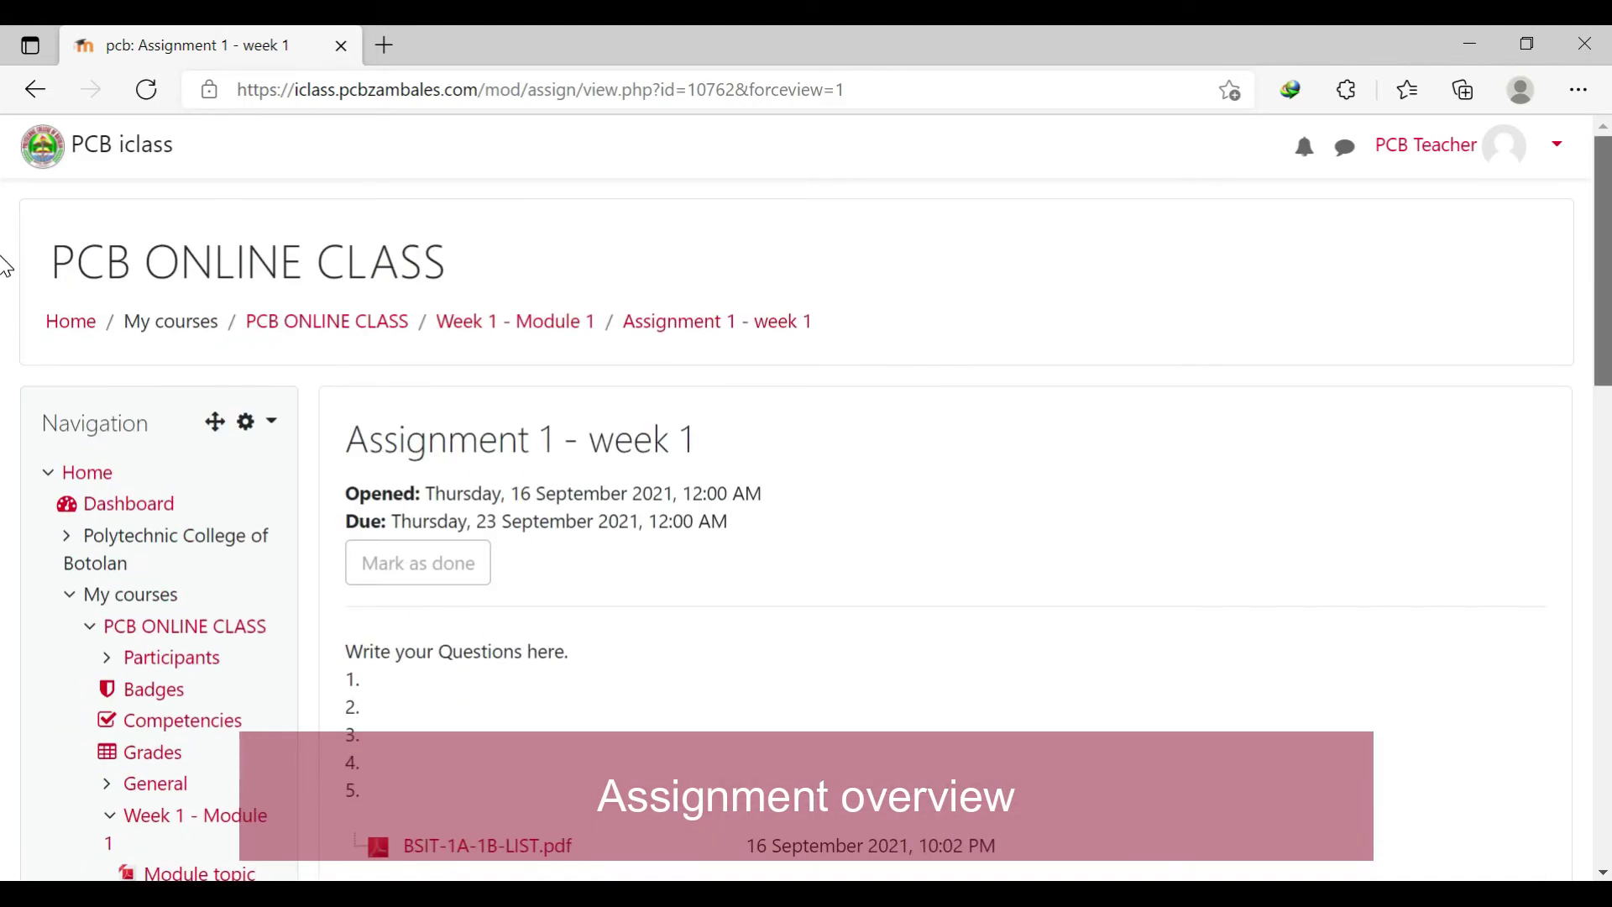
- Return to the PCB ONLINE CLASS course page and add a new Quiz activity to Week 1 - Module 1
left_click(340, 327)
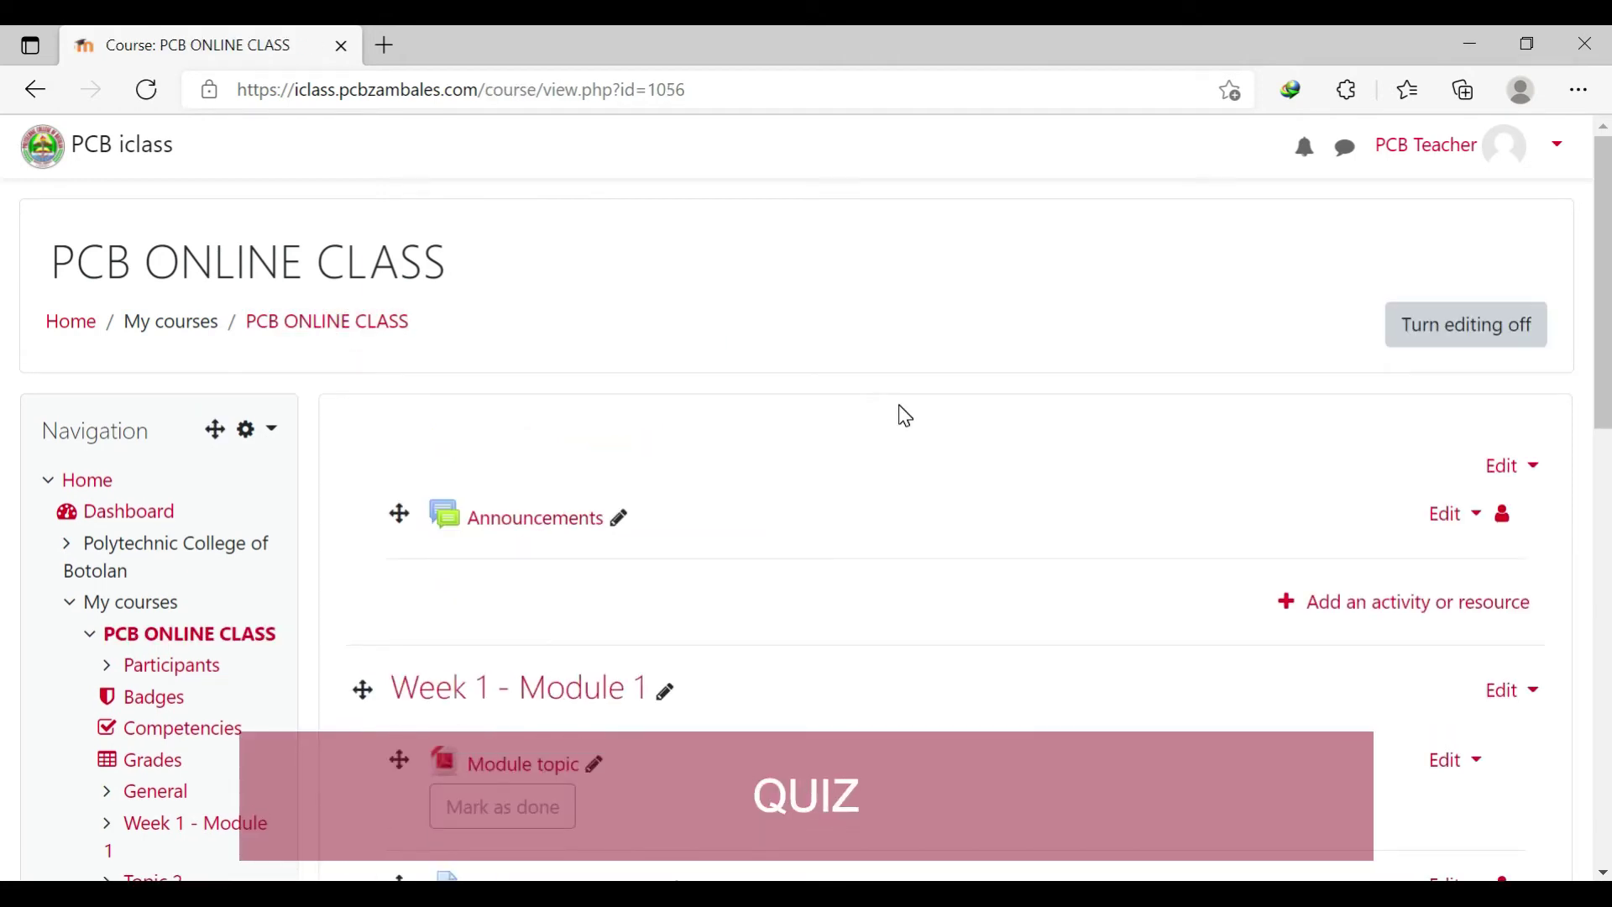
scroll(4, 389, "down", 6)
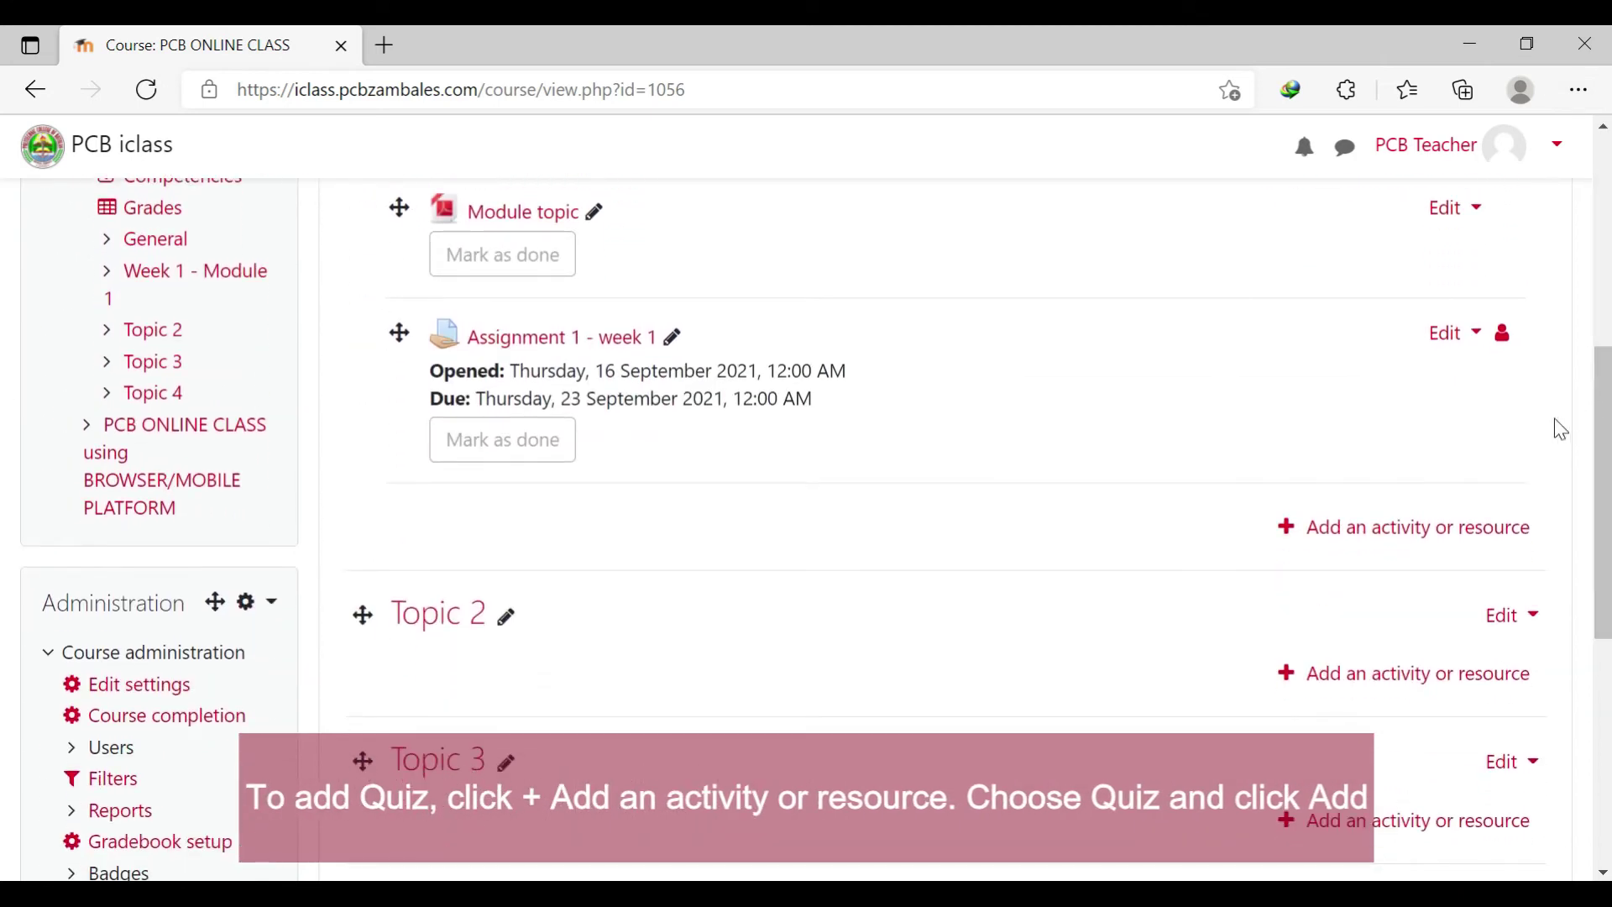
scroll(1605, 449, "up", 1)
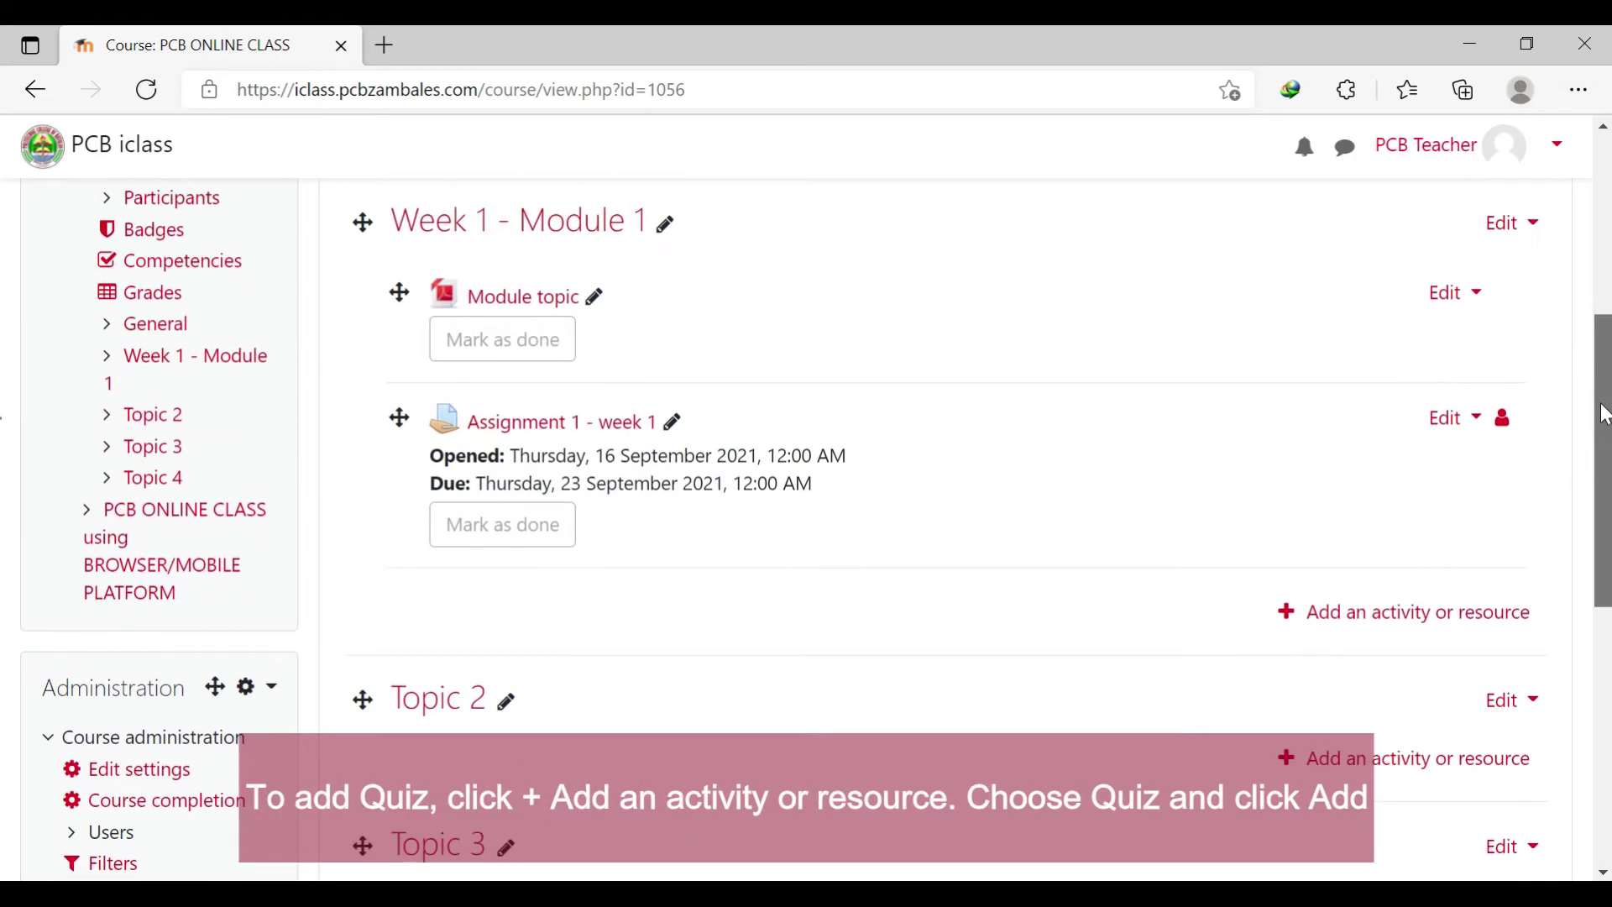
left_click(1339, 632)
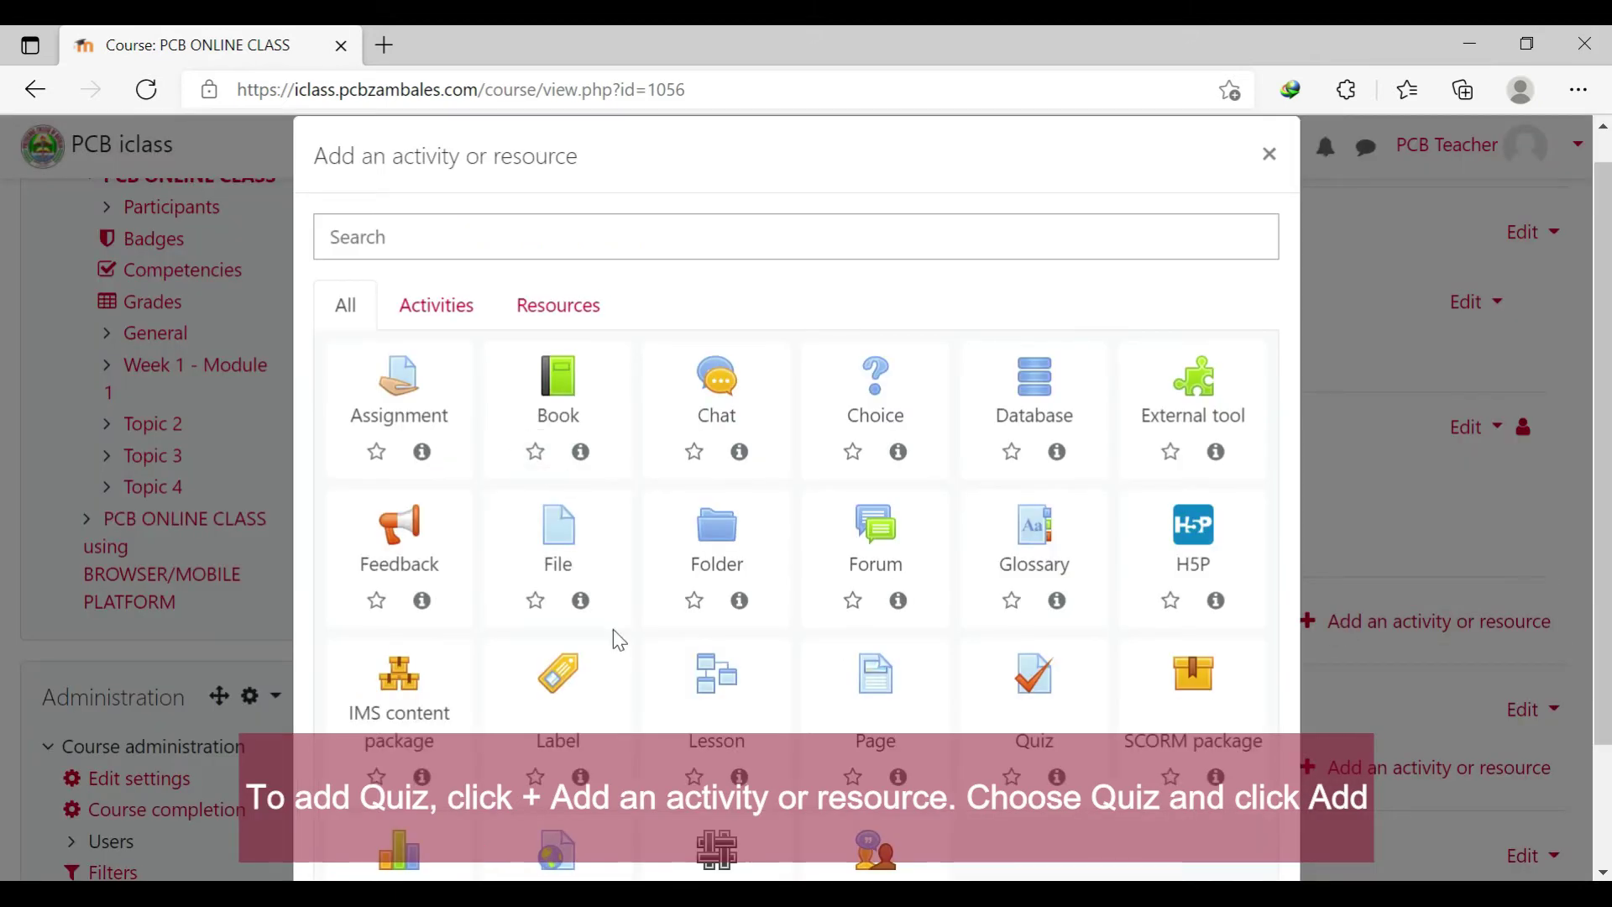
left_click(1029, 694)
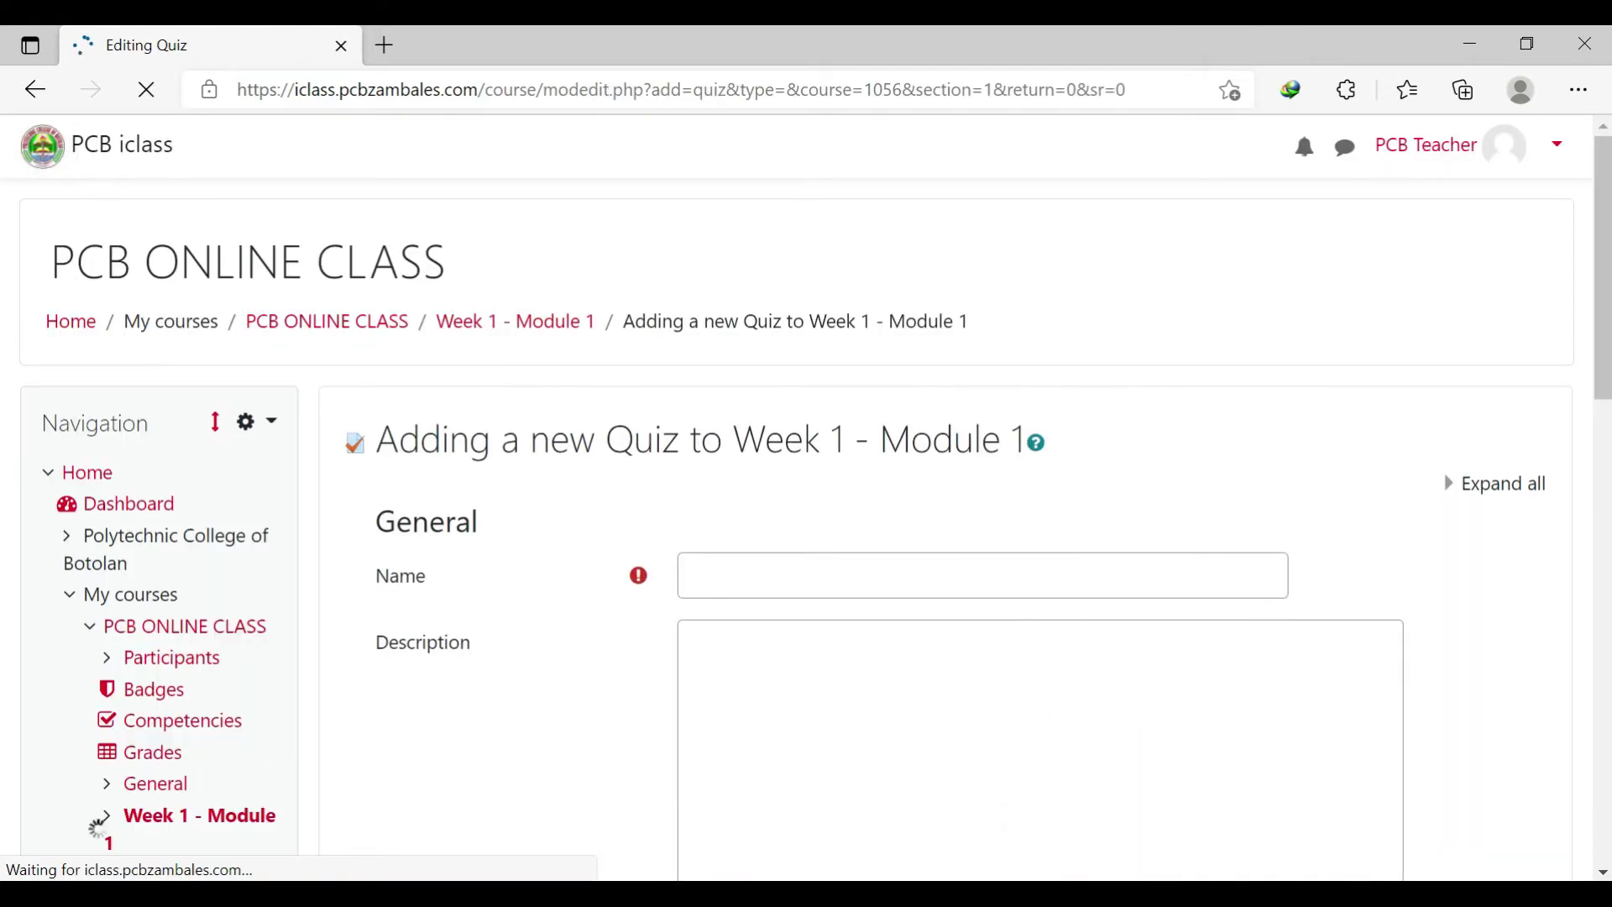
- Name the new quiz "Quiz 1"
left_click(857, 578)
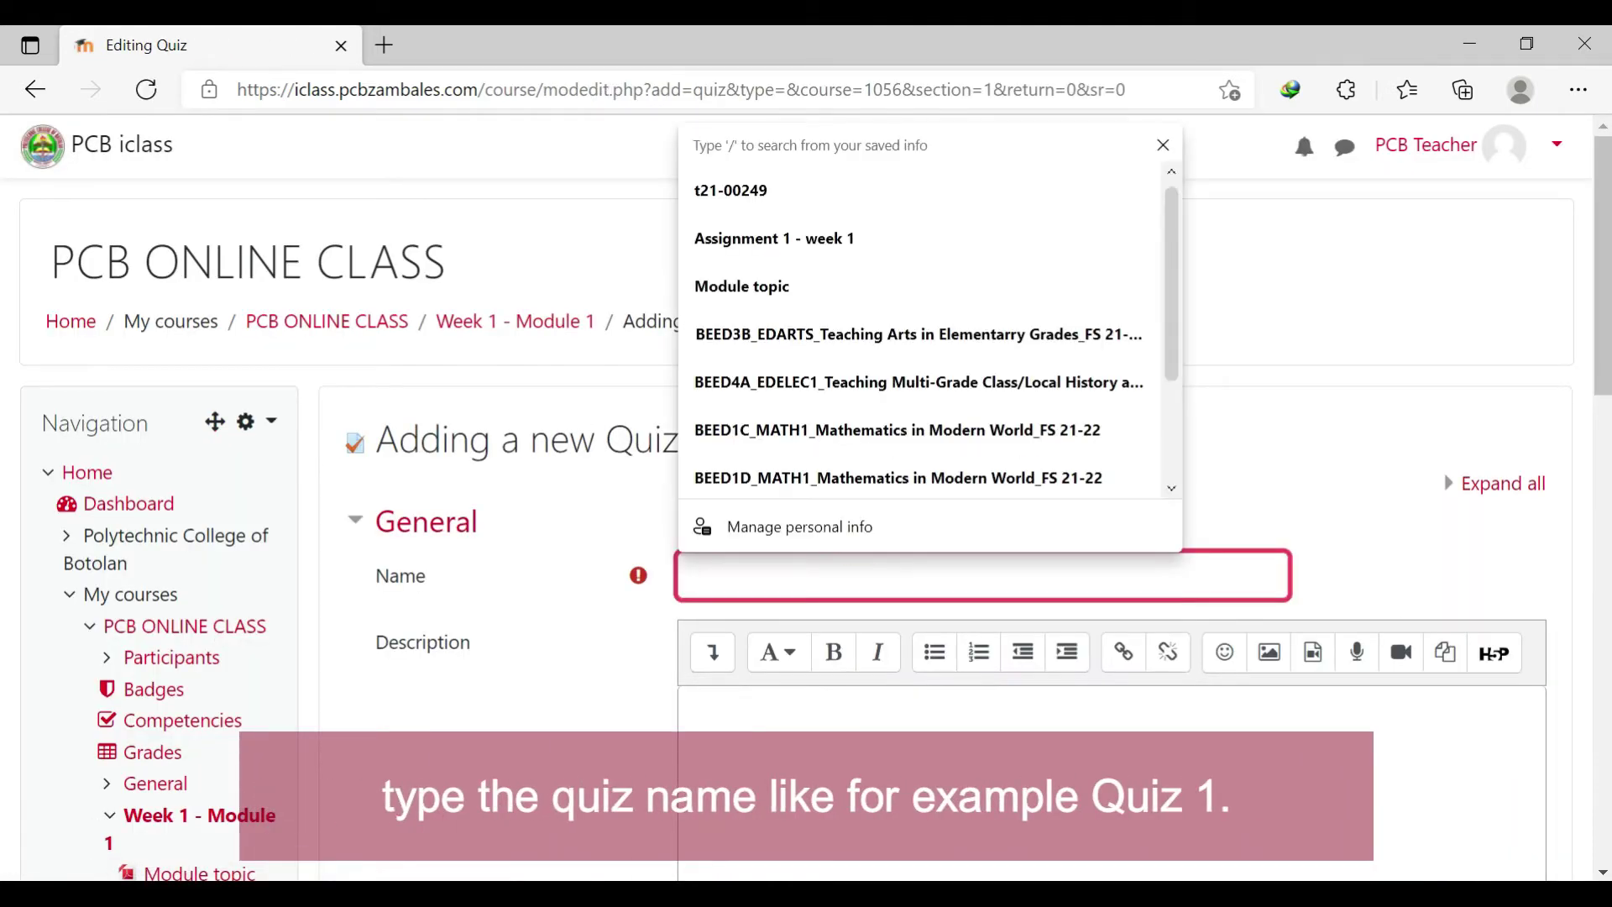
type("Quiz 1")
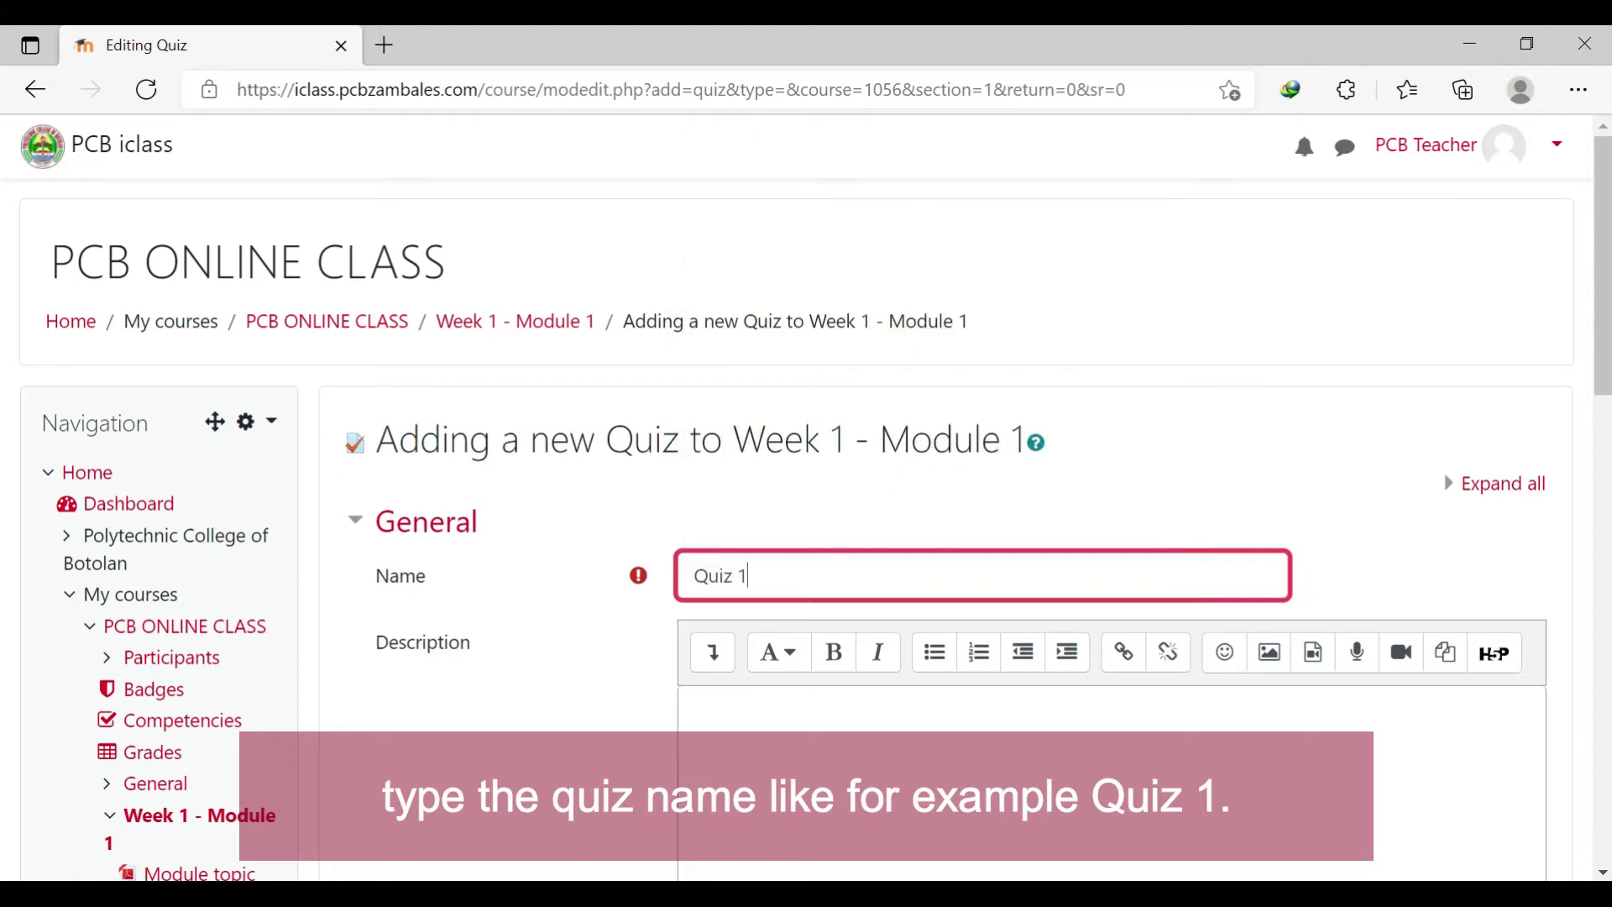
left_click(682, 517)
- In the quiz's timing settings, enable the open and close dates and set the closing day to 20 September 2021
scroll(672, 522, "down", 4)
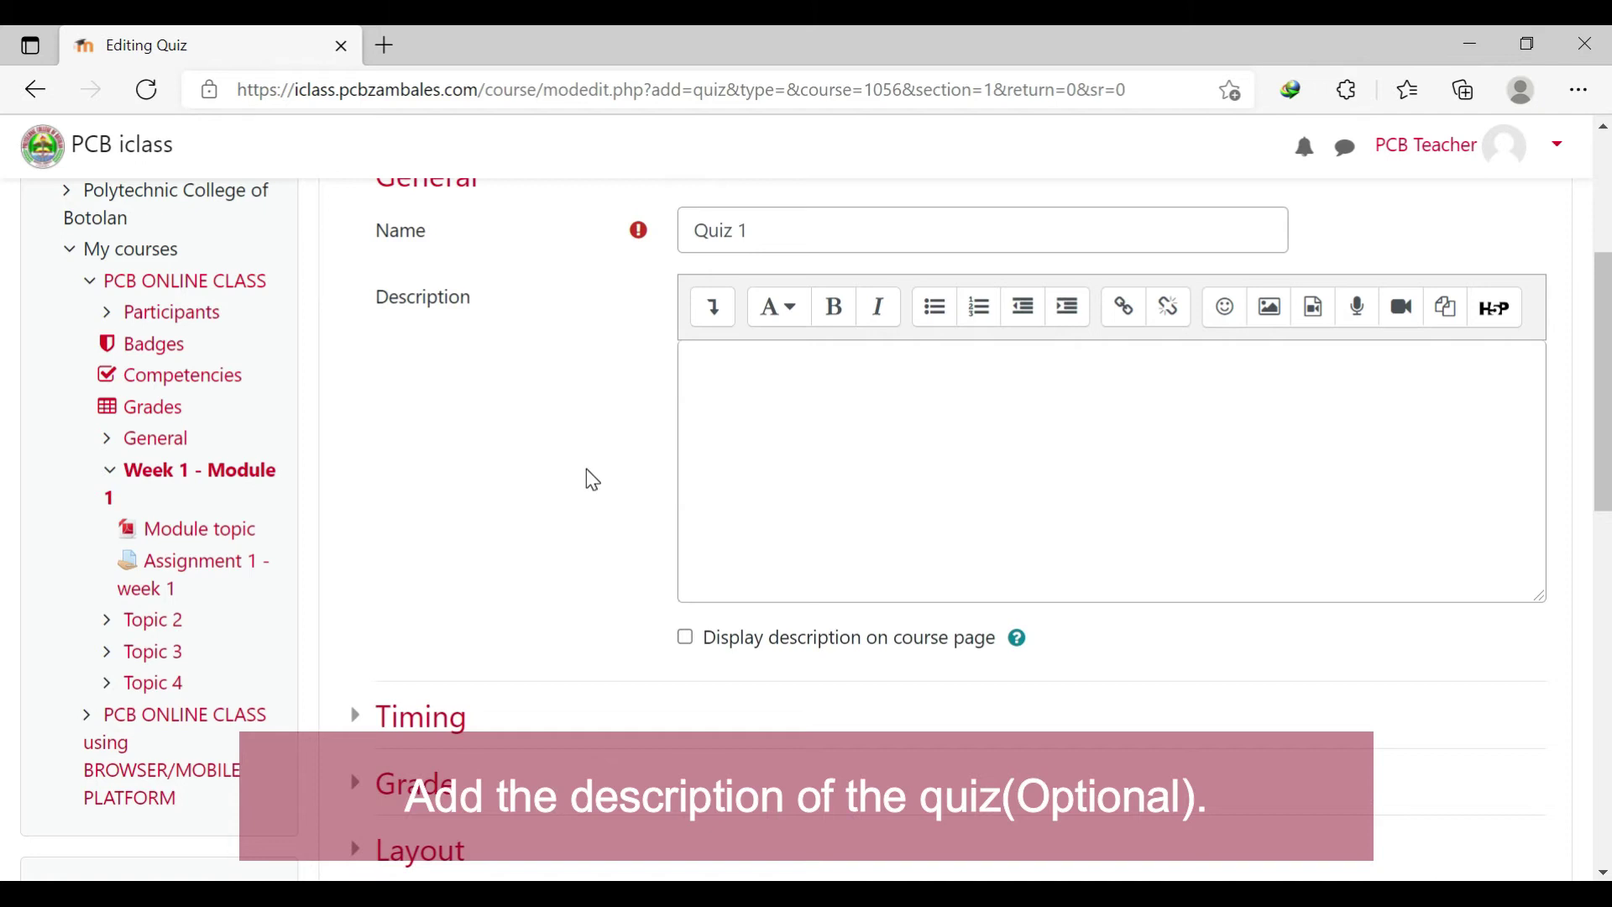
scroll(593, 479, "down", 2)
scroll(586, 472, "down", 2)
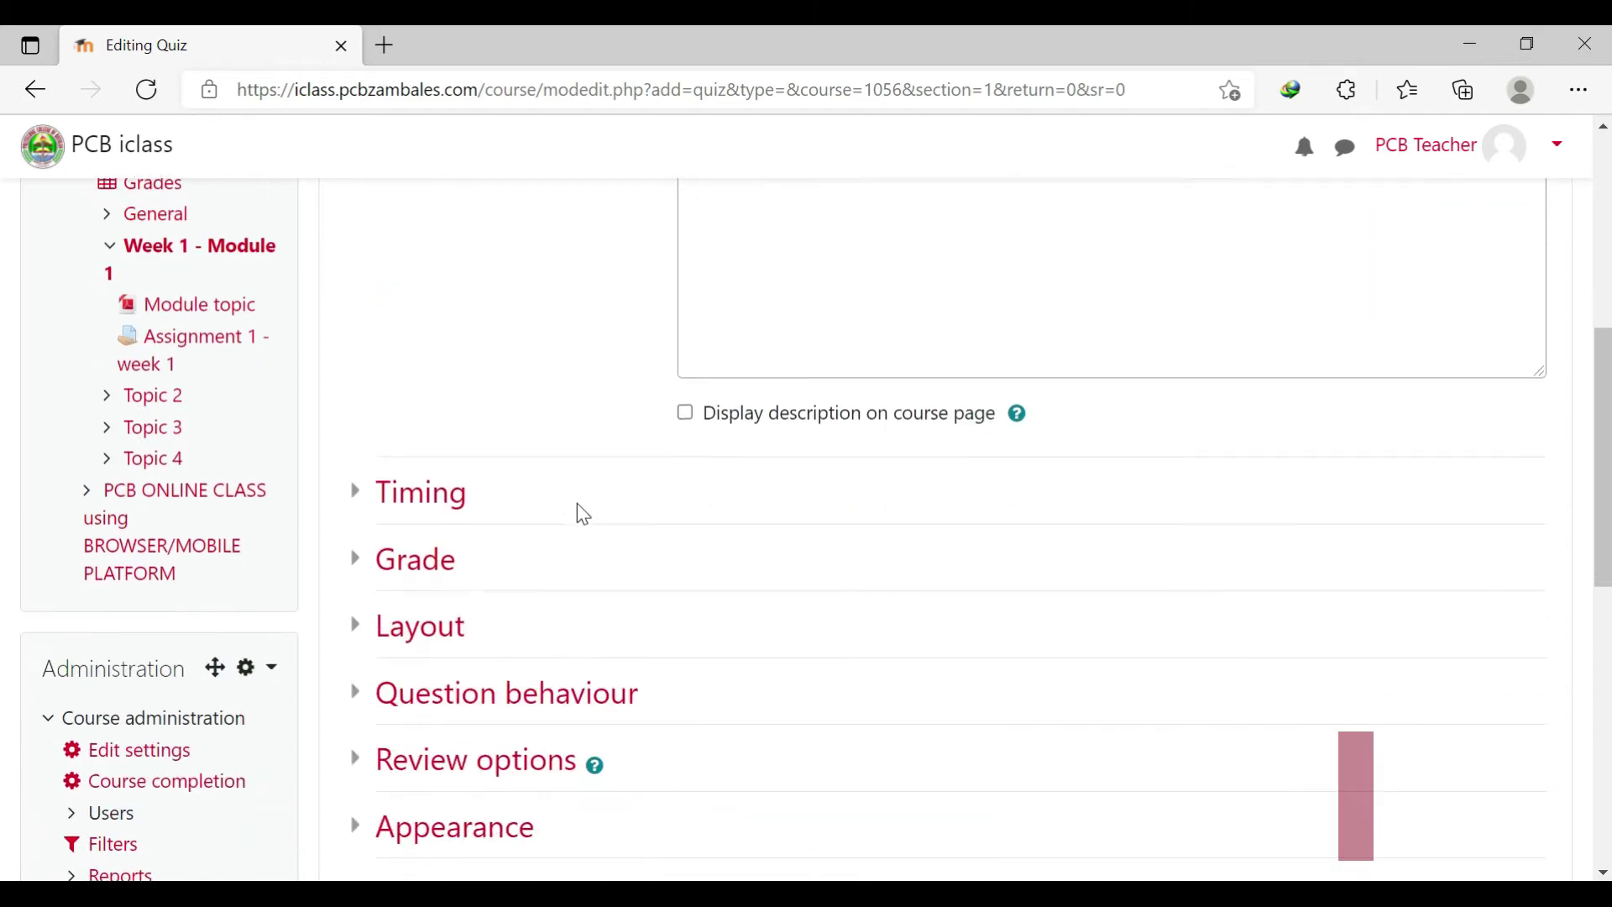
left_click(428, 489)
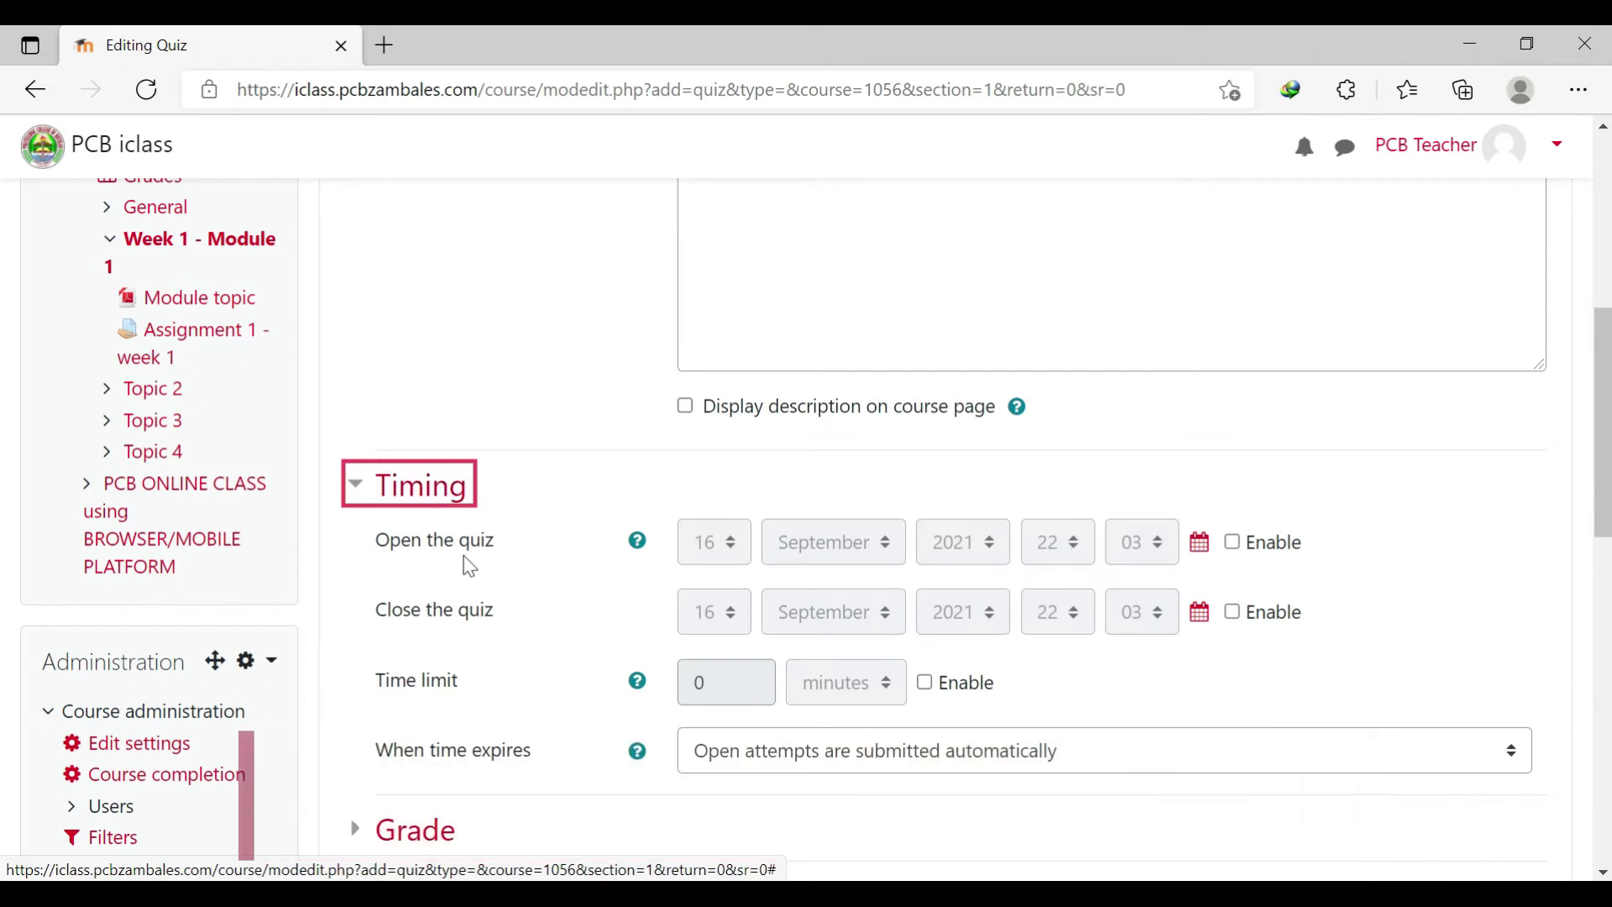
left_click_drag(380, 551, 519, 557)
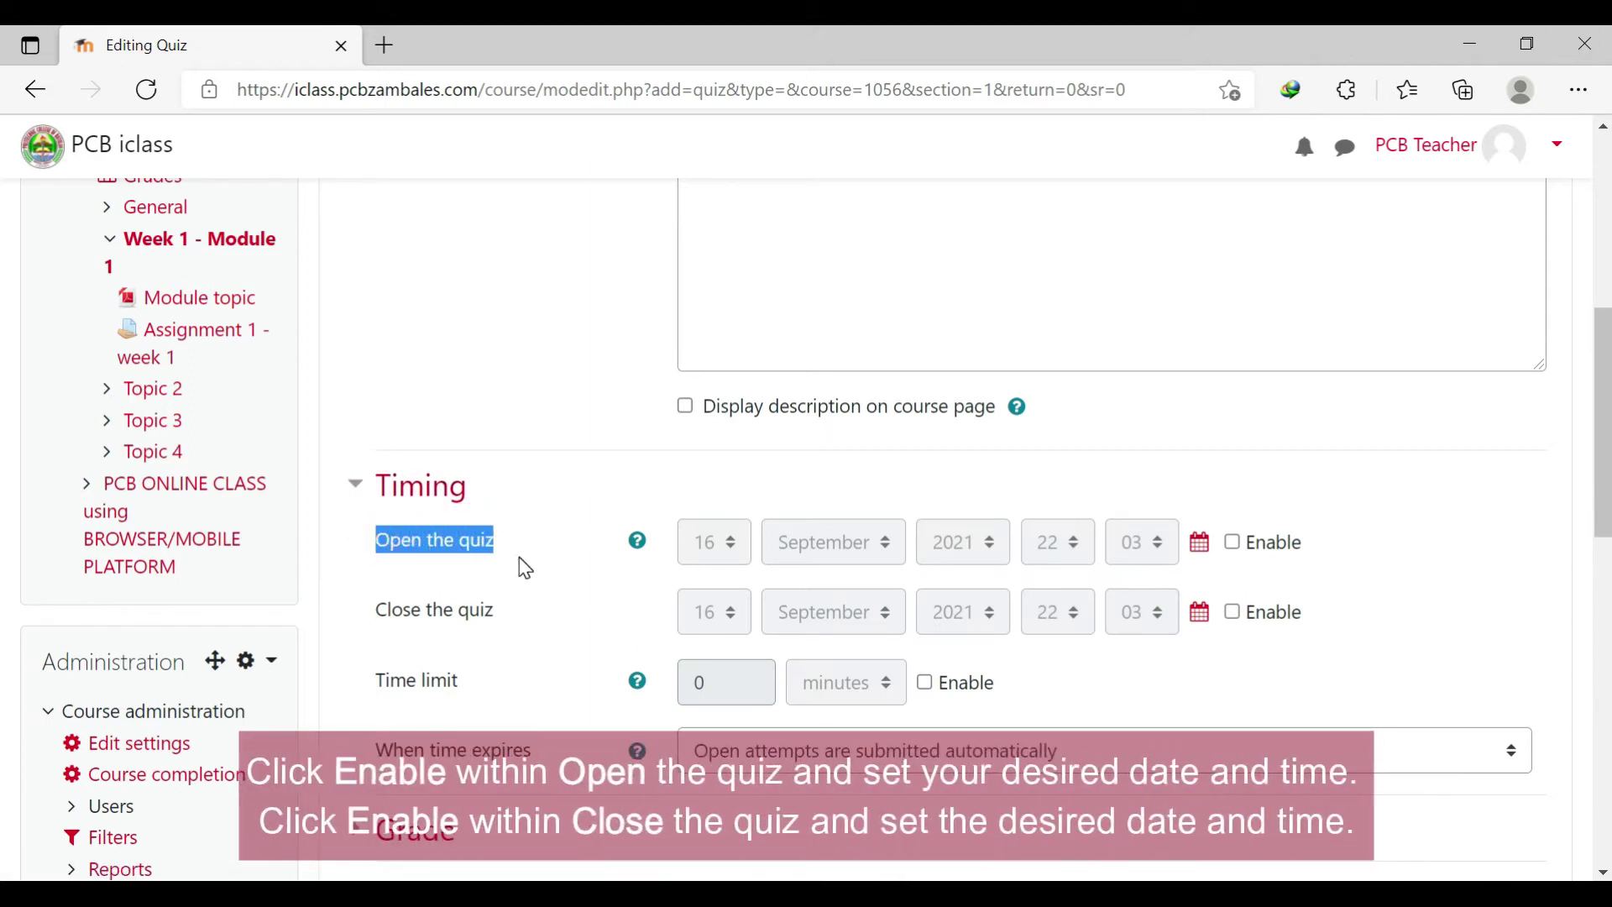
left_click_drag(370, 615, 525, 625)
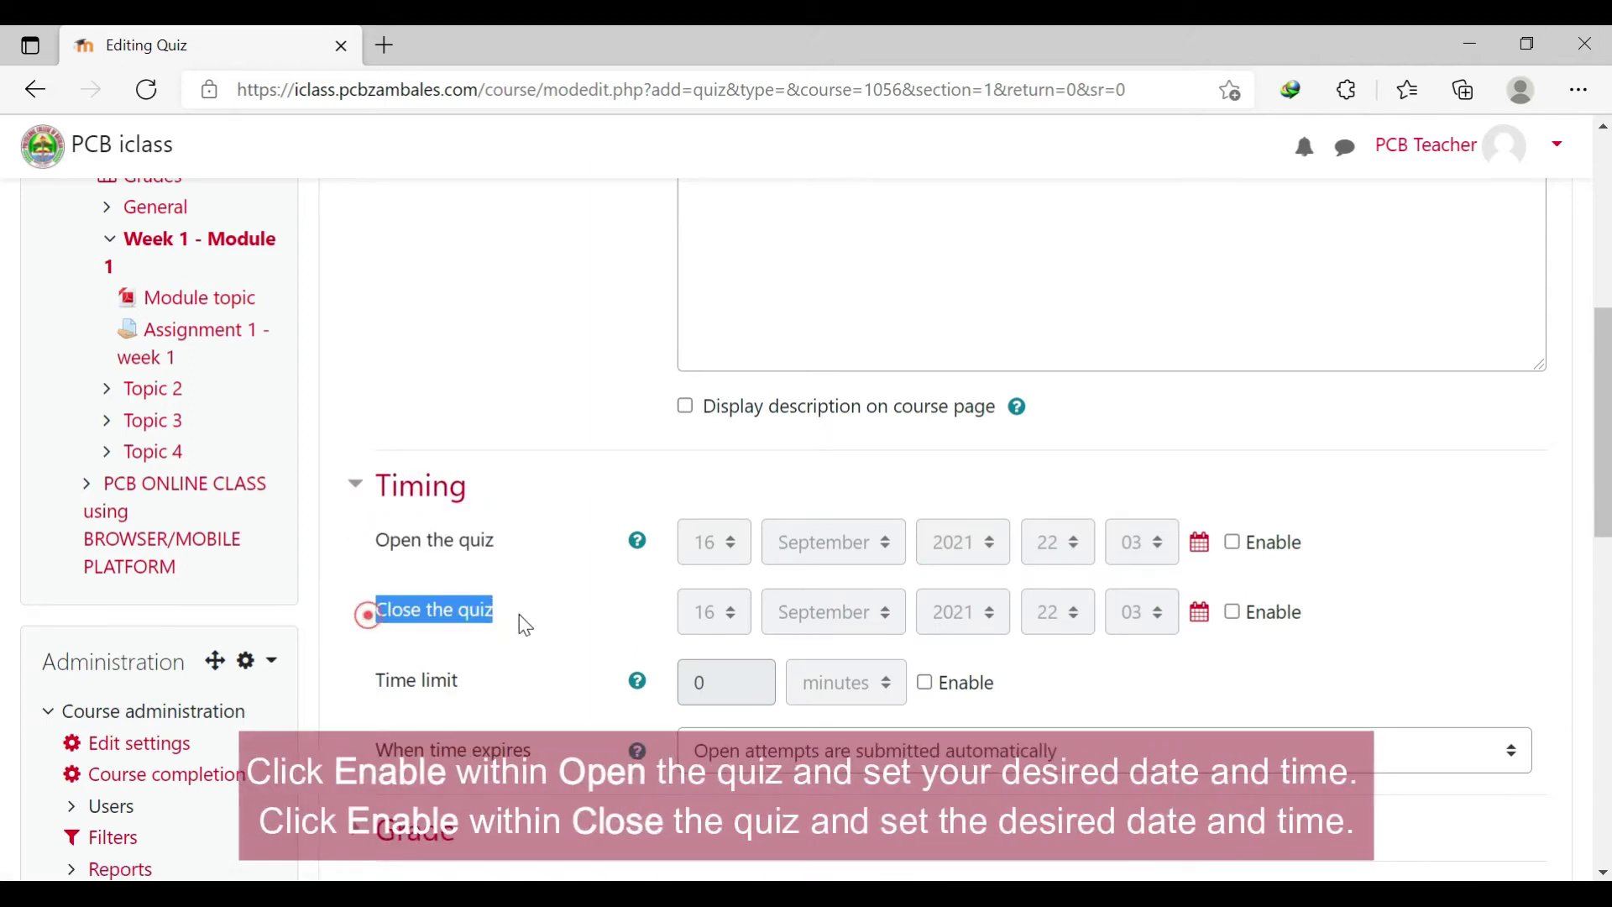
left_click(1234, 543)
left_click(1234, 612)
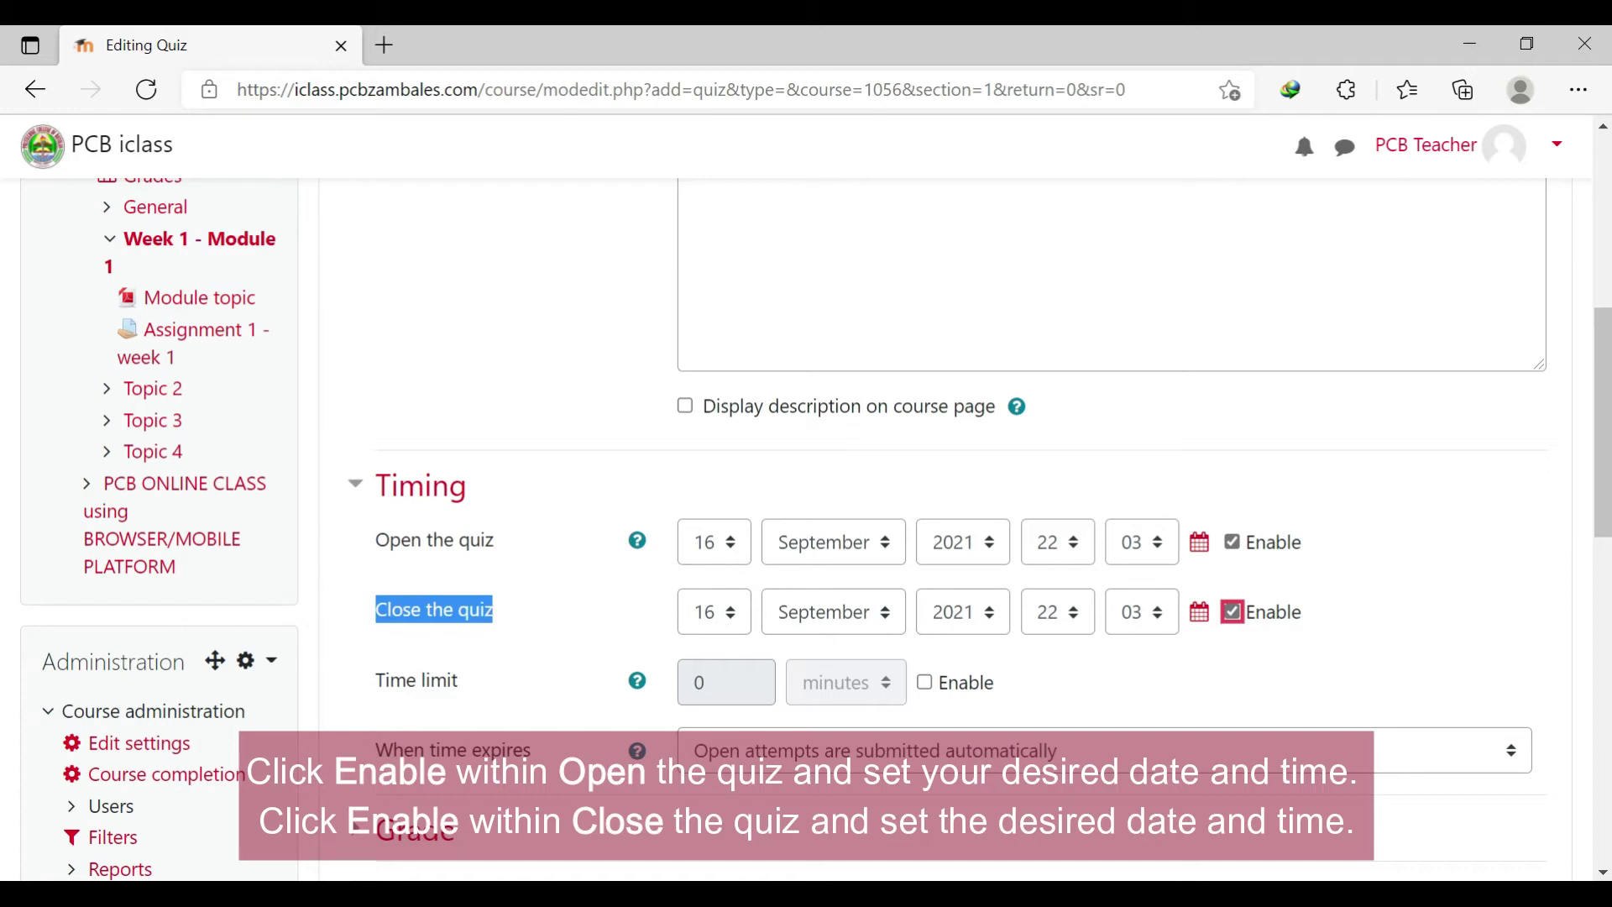
left_click(741, 608)
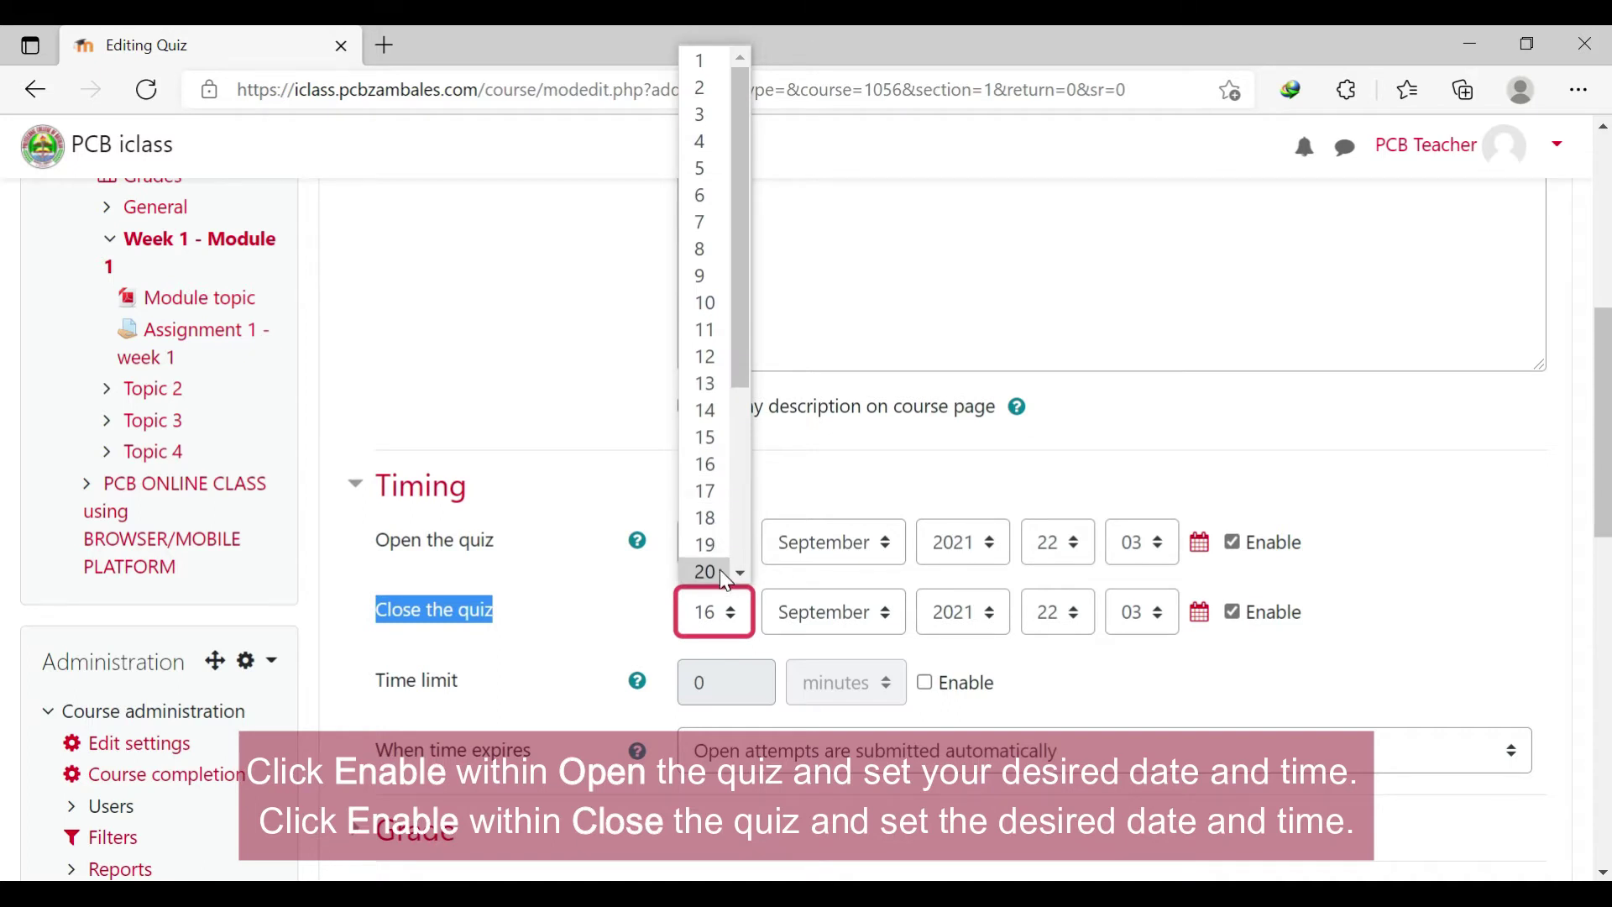
left_click(720, 571)
- Enable the quiz's time limit and set it to 60 minutes
scroll(715, 571, "down", 3)
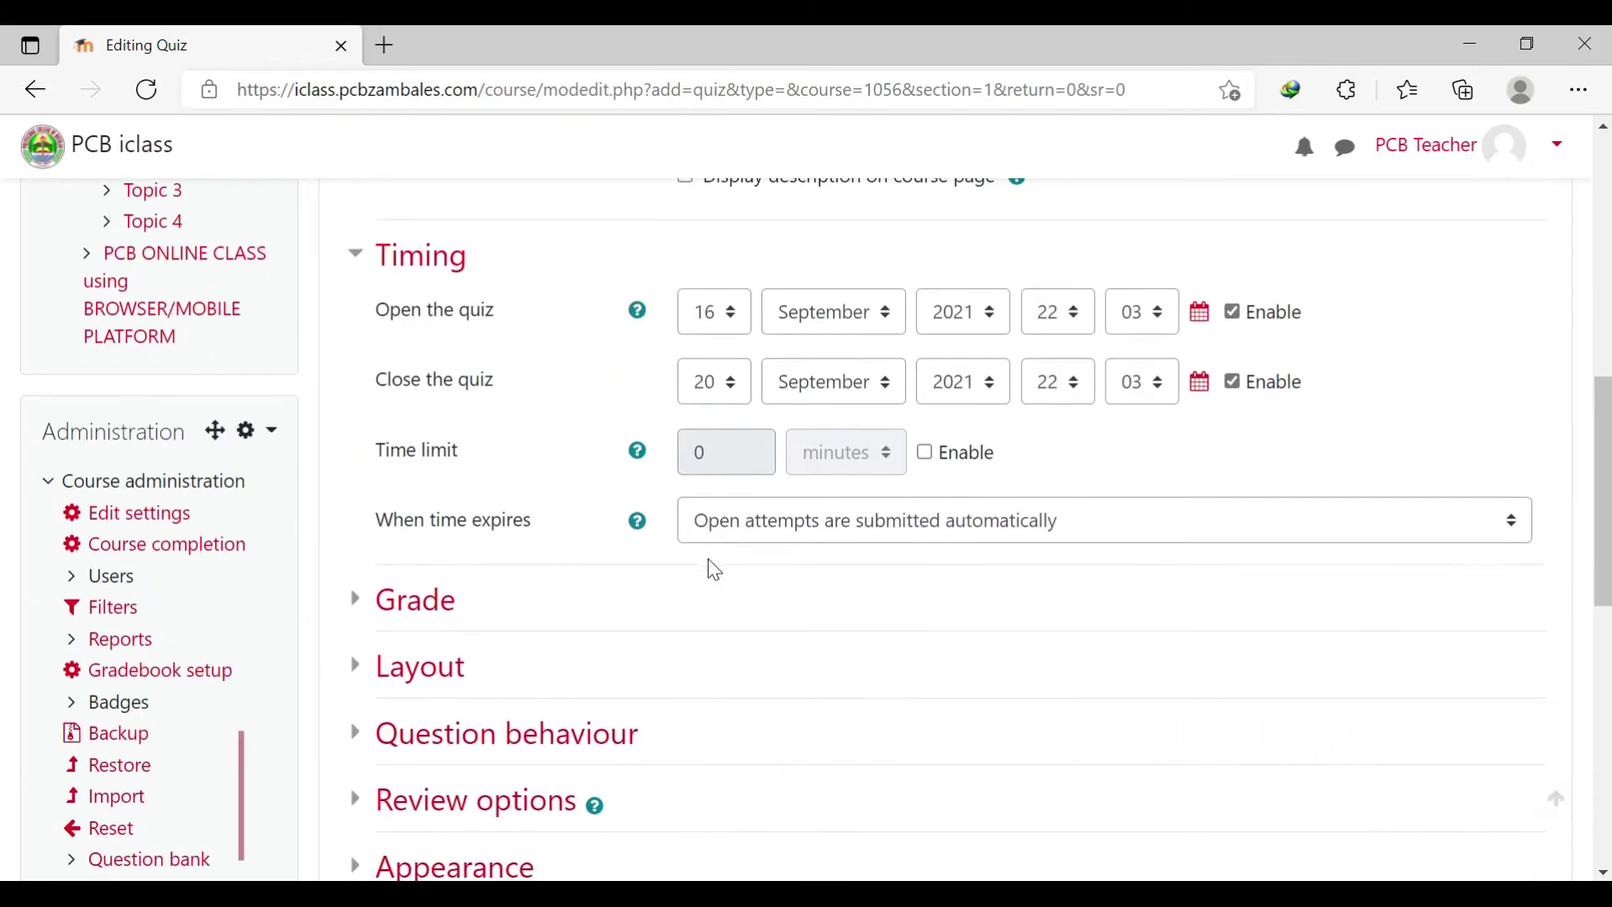
left_click_drag(364, 450, 521, 461)
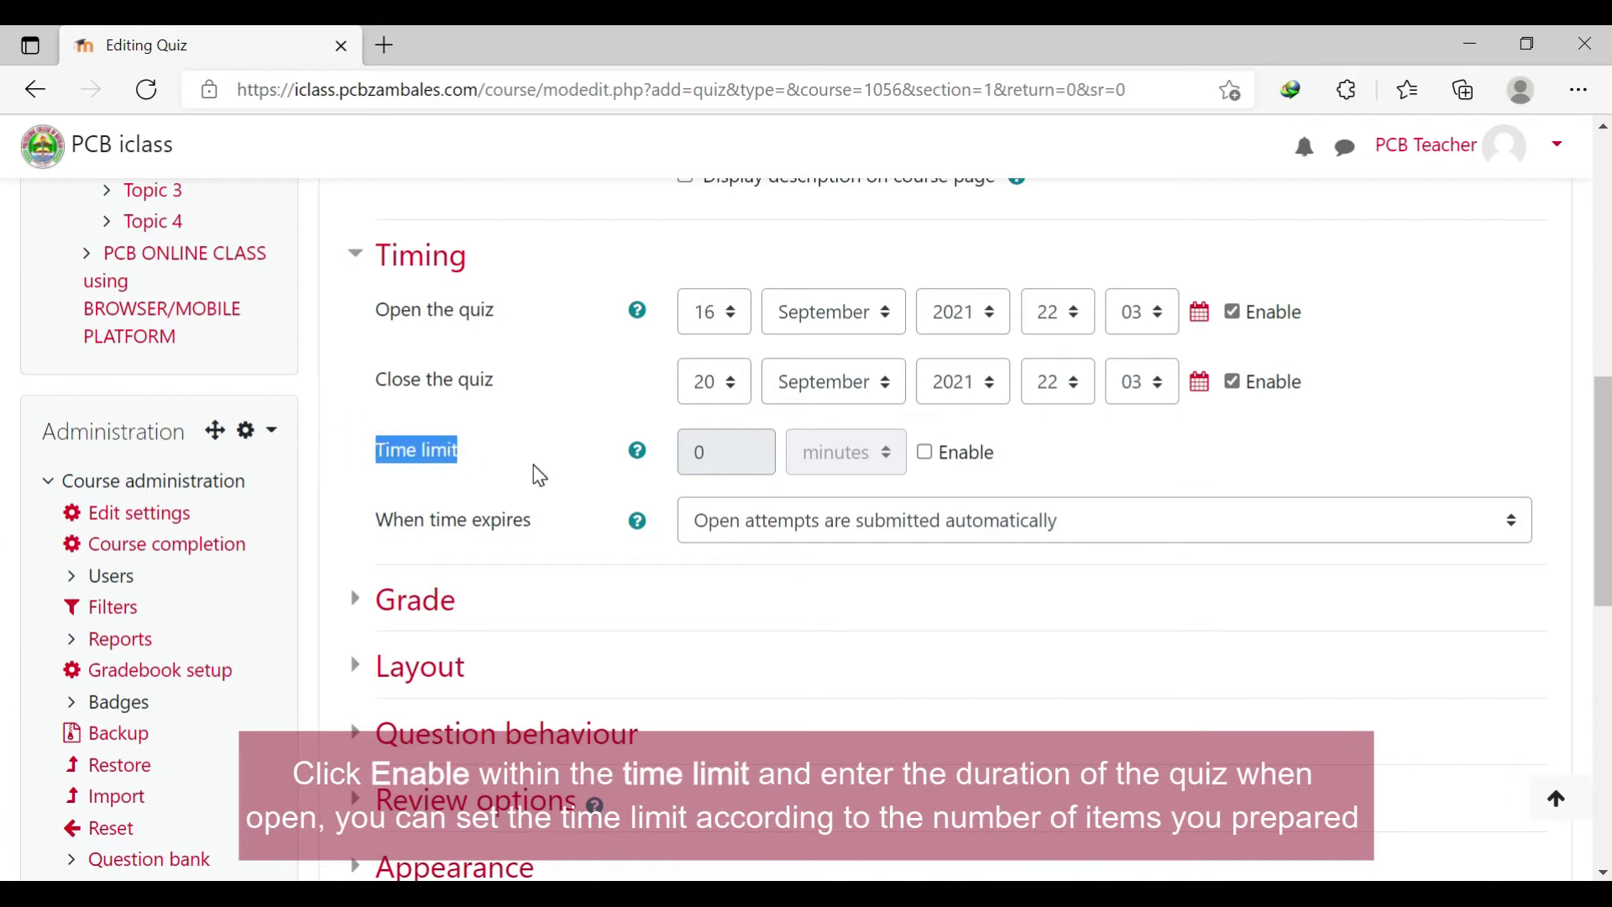
left_click(533, 466)
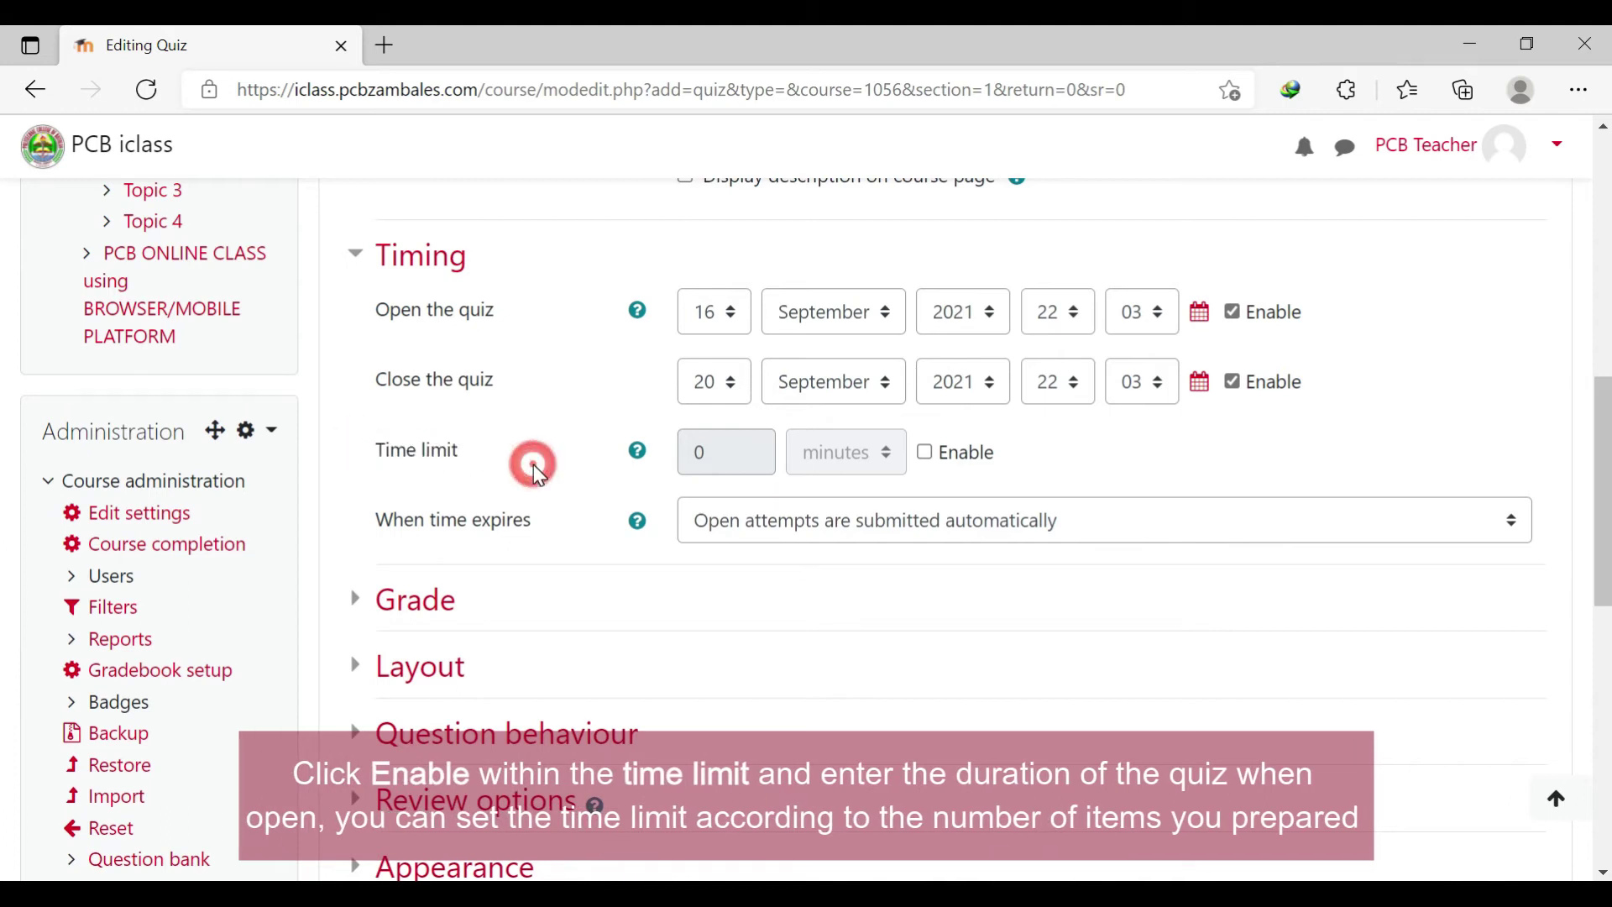
left_click(924, 454)
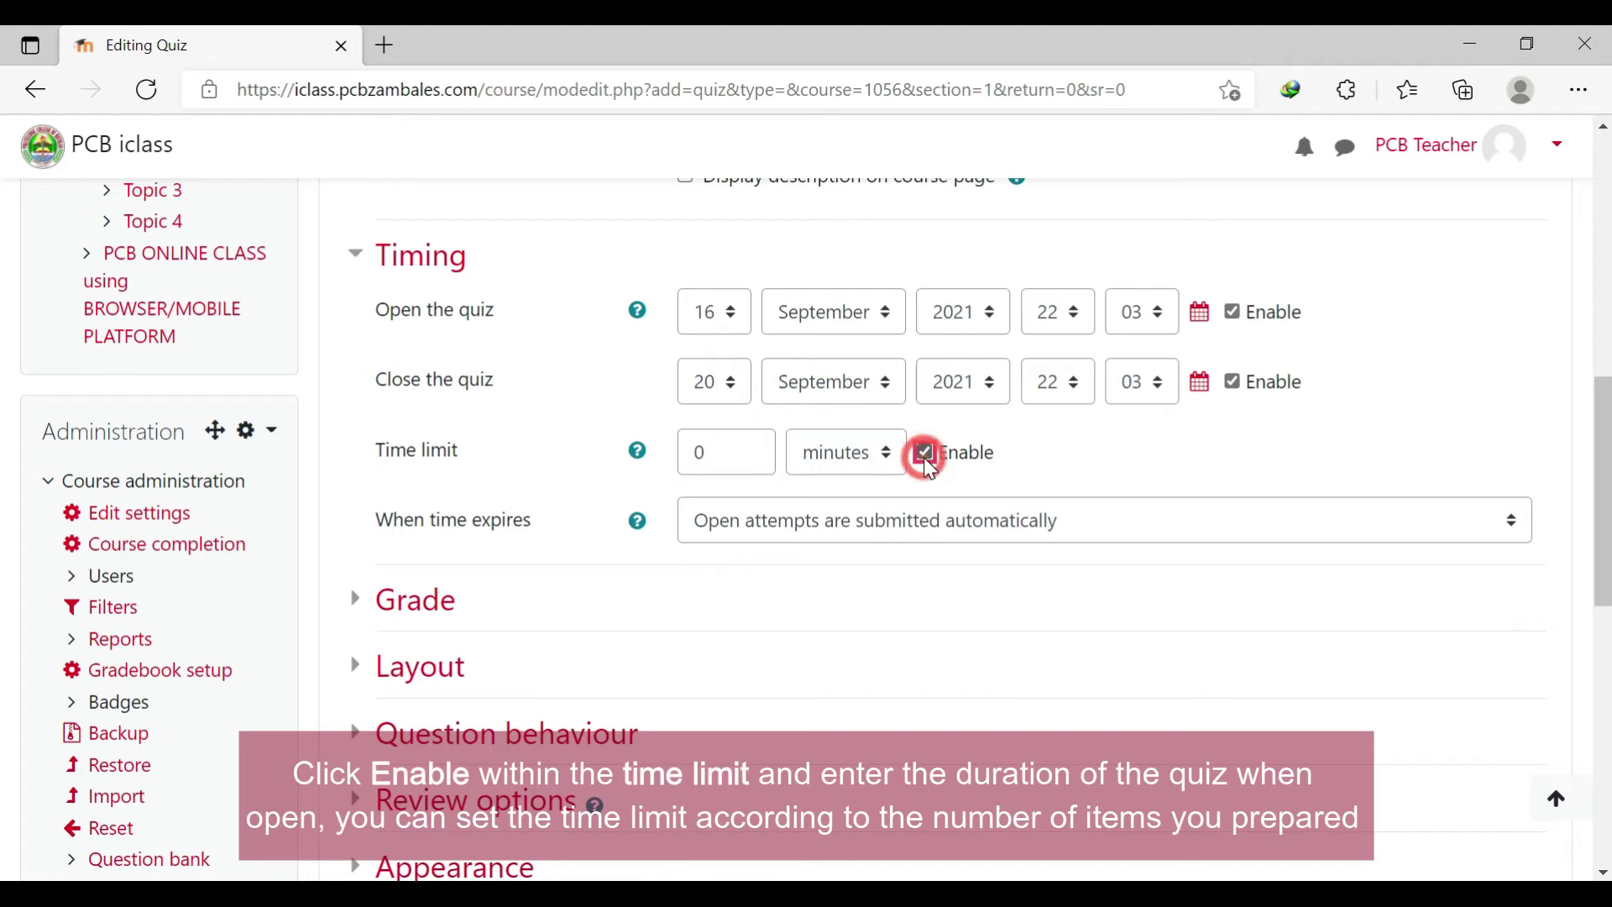
double_click(714, 454)
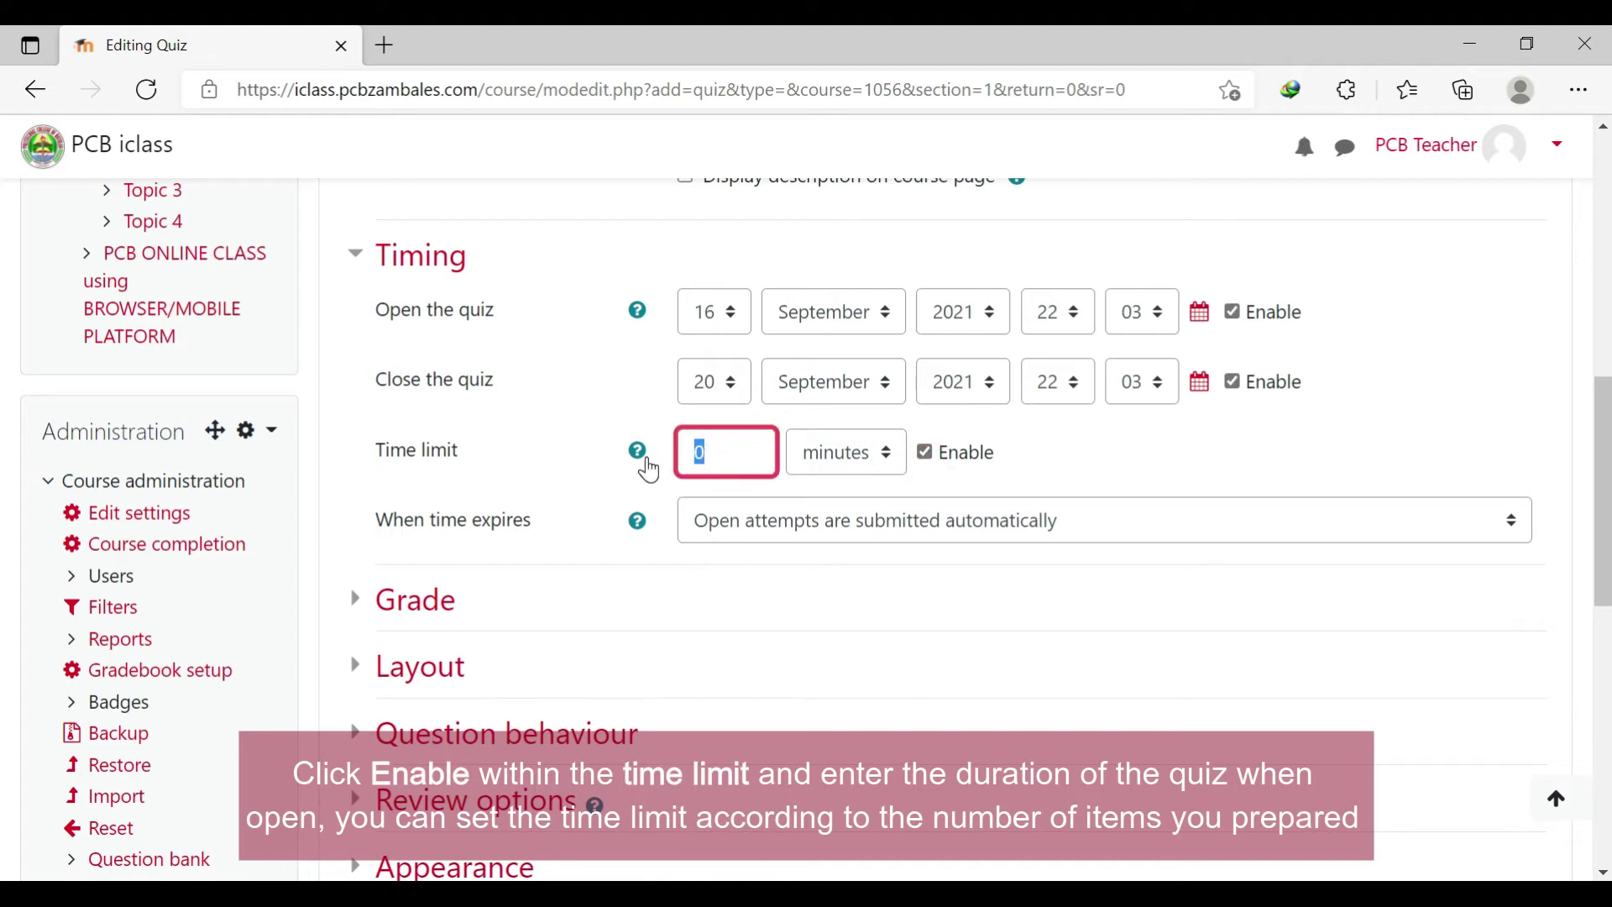
type("60")
left_click(577, 447)
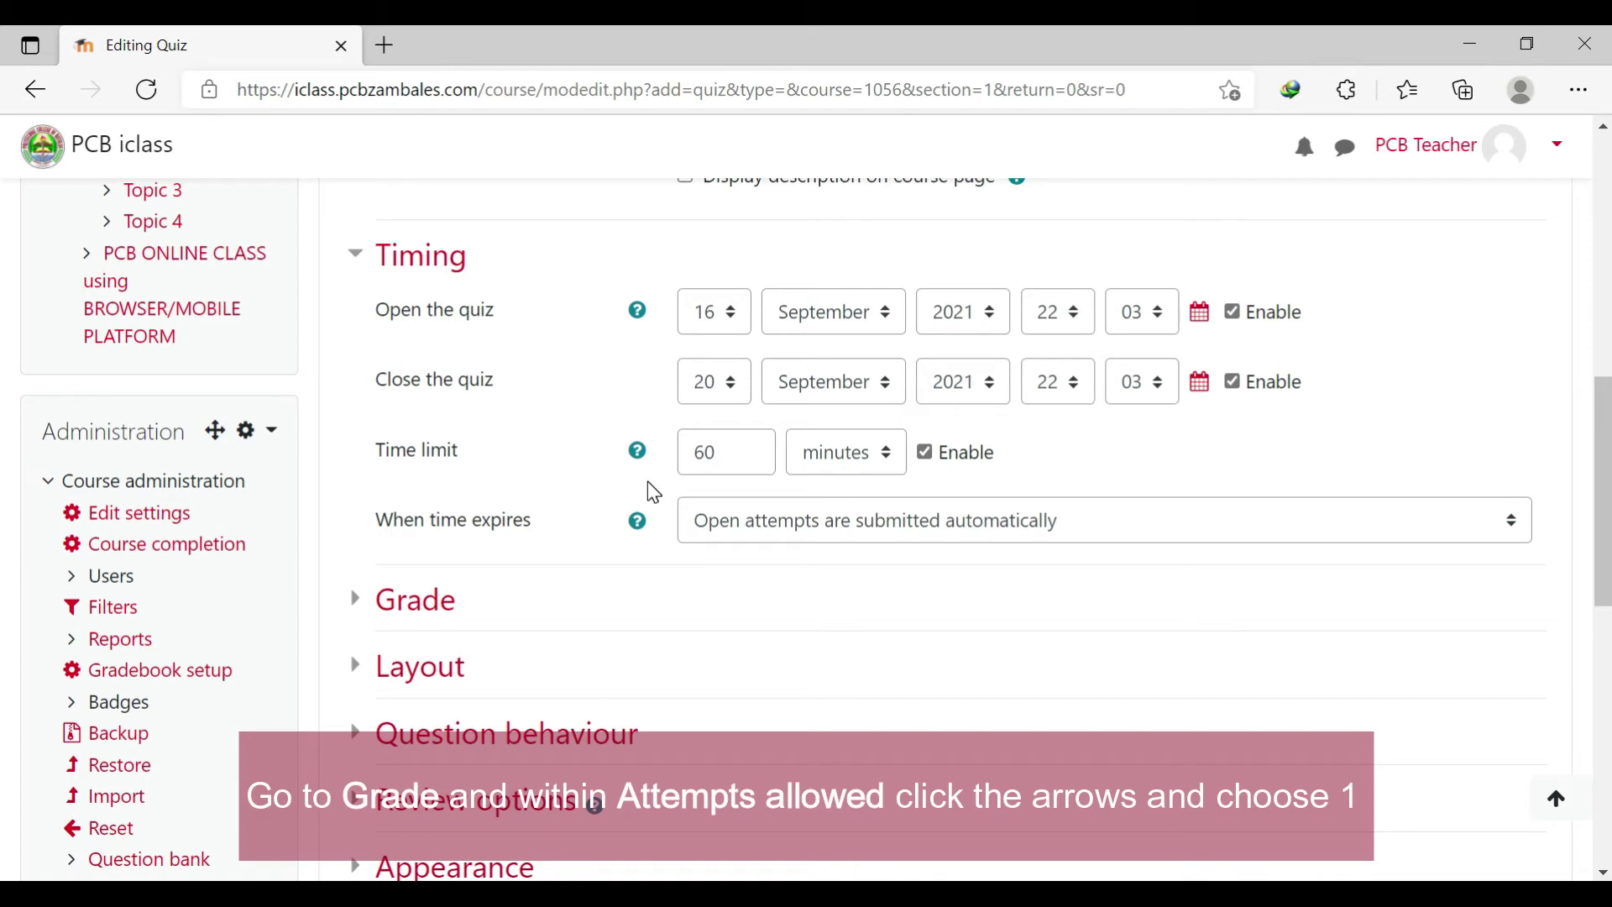
- In the quiz's grade settings, limit the attempts allowed to 1
left_click(425, 617)
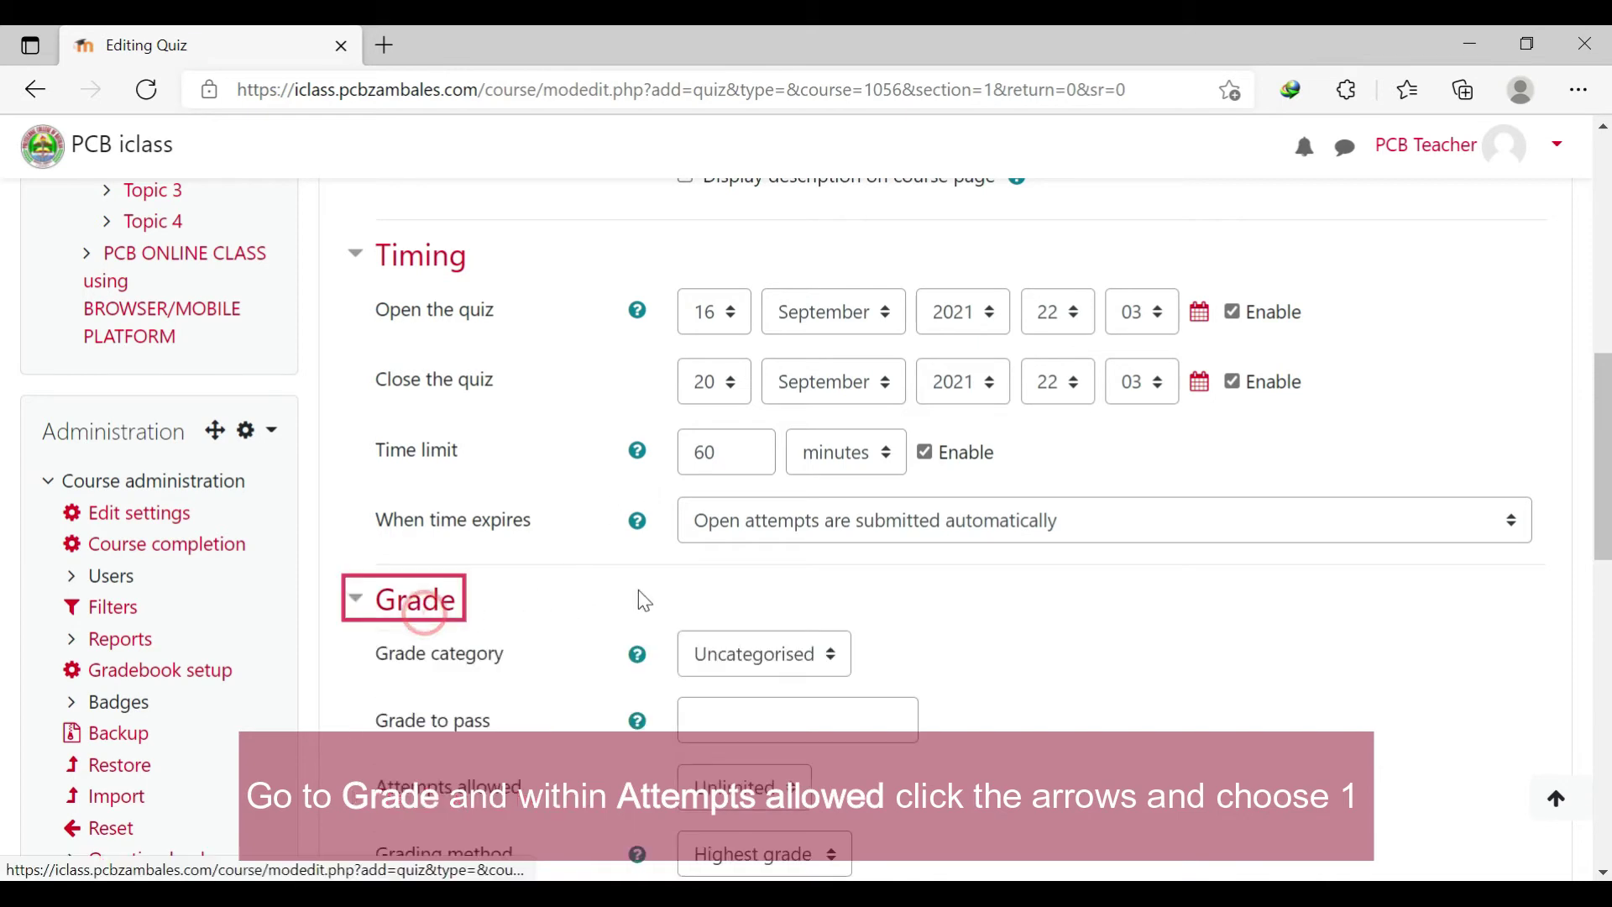
scroll(713, 573, "down", 3)
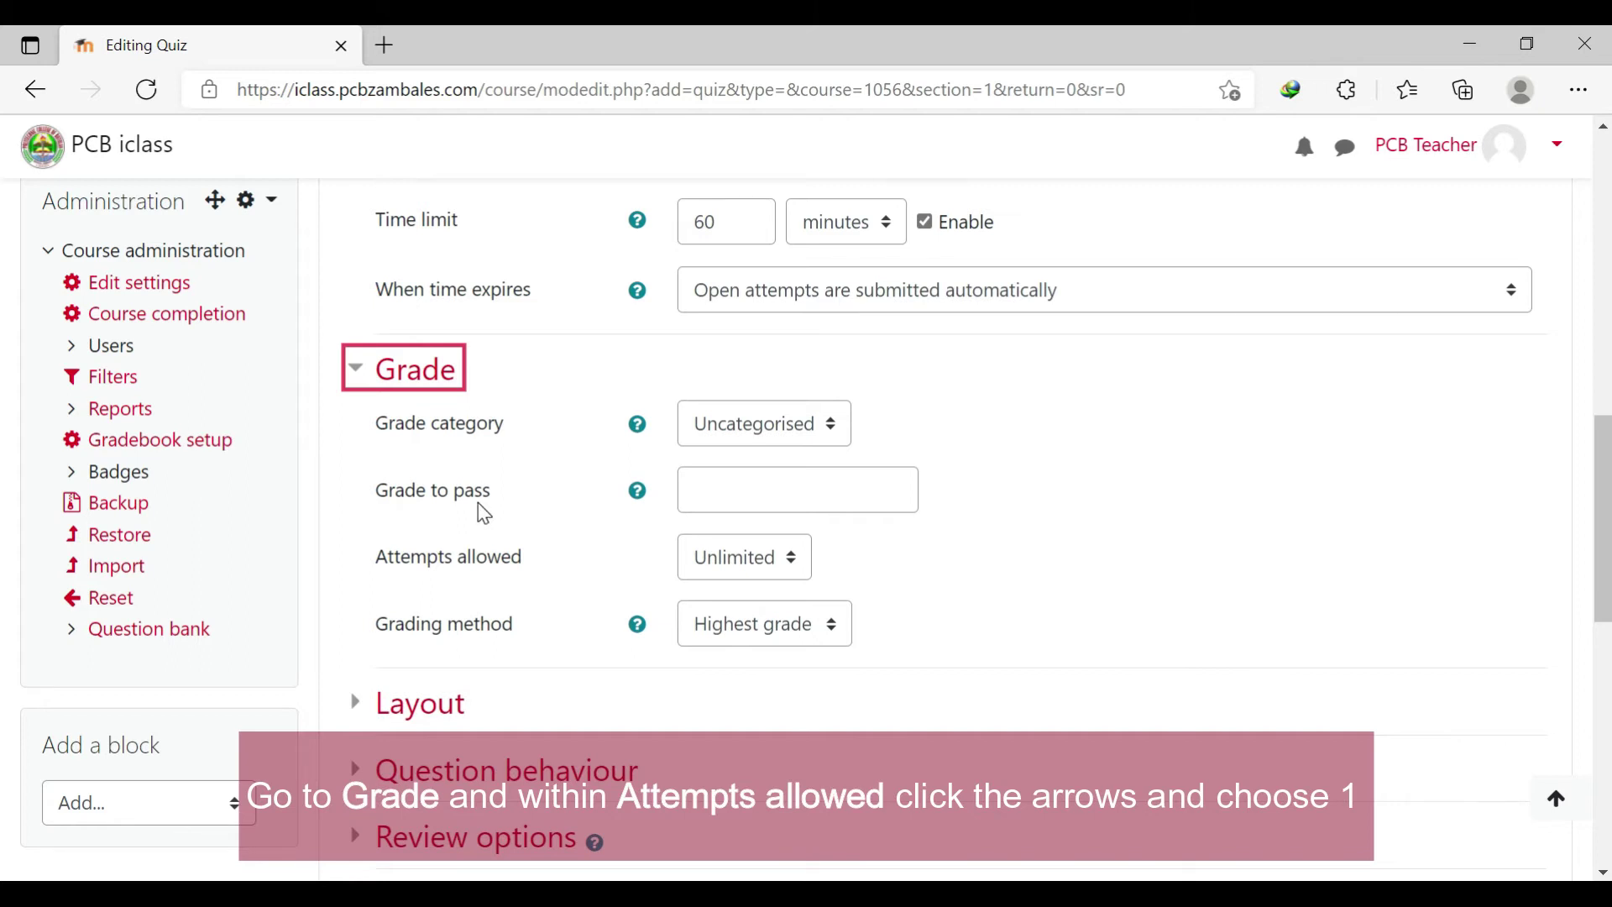
left_click(704, 568)
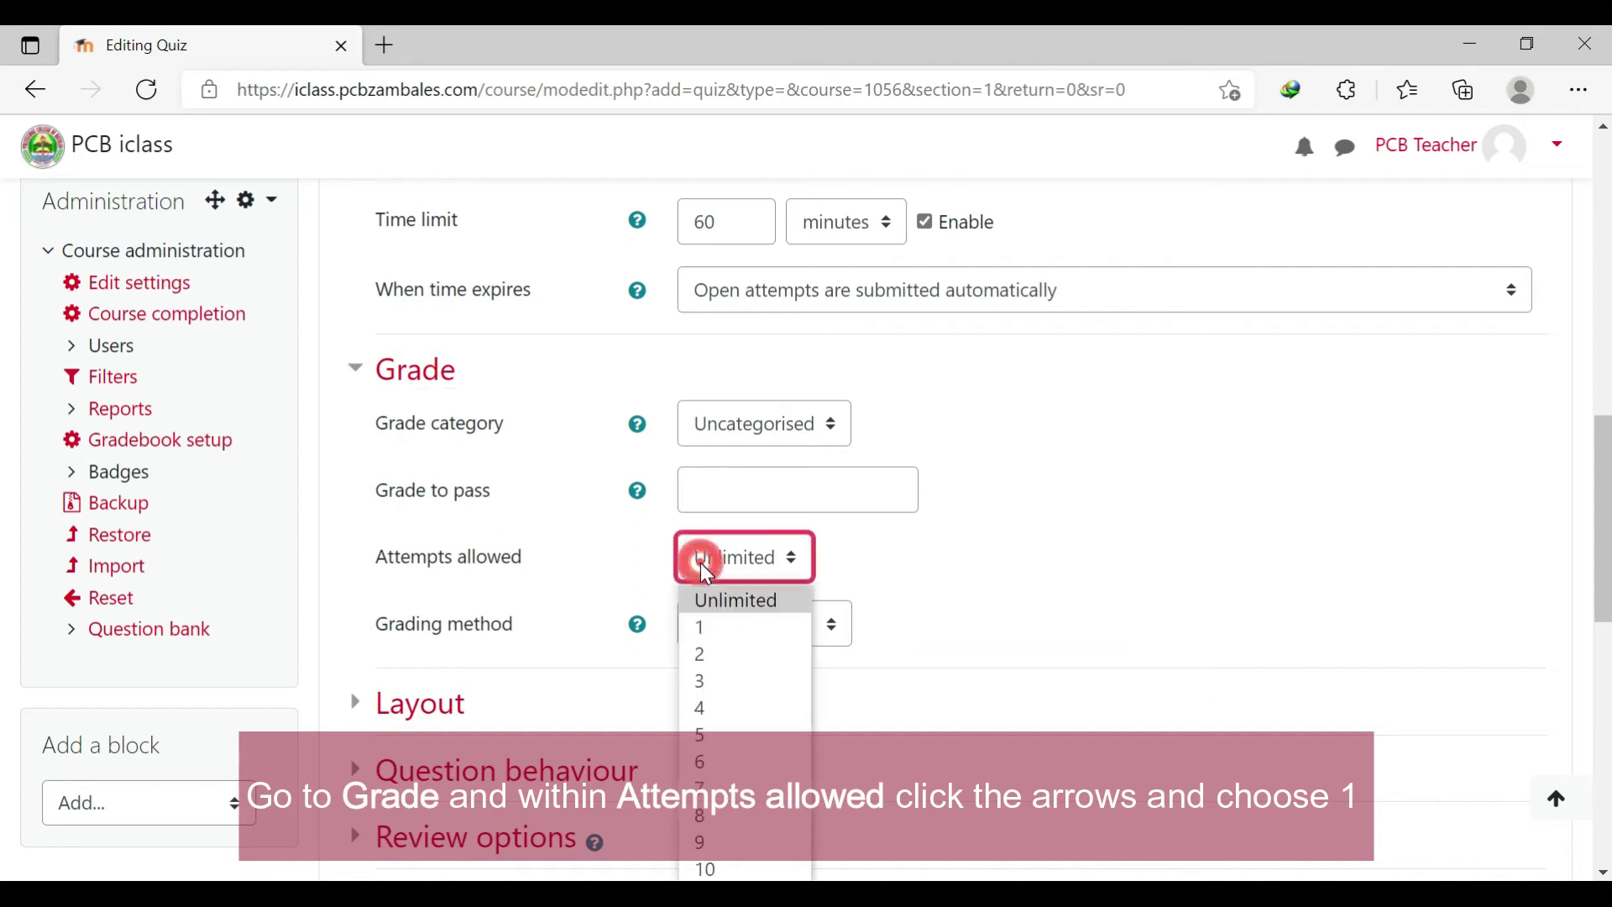
left_click(704, 621)
left_click(894, 551)
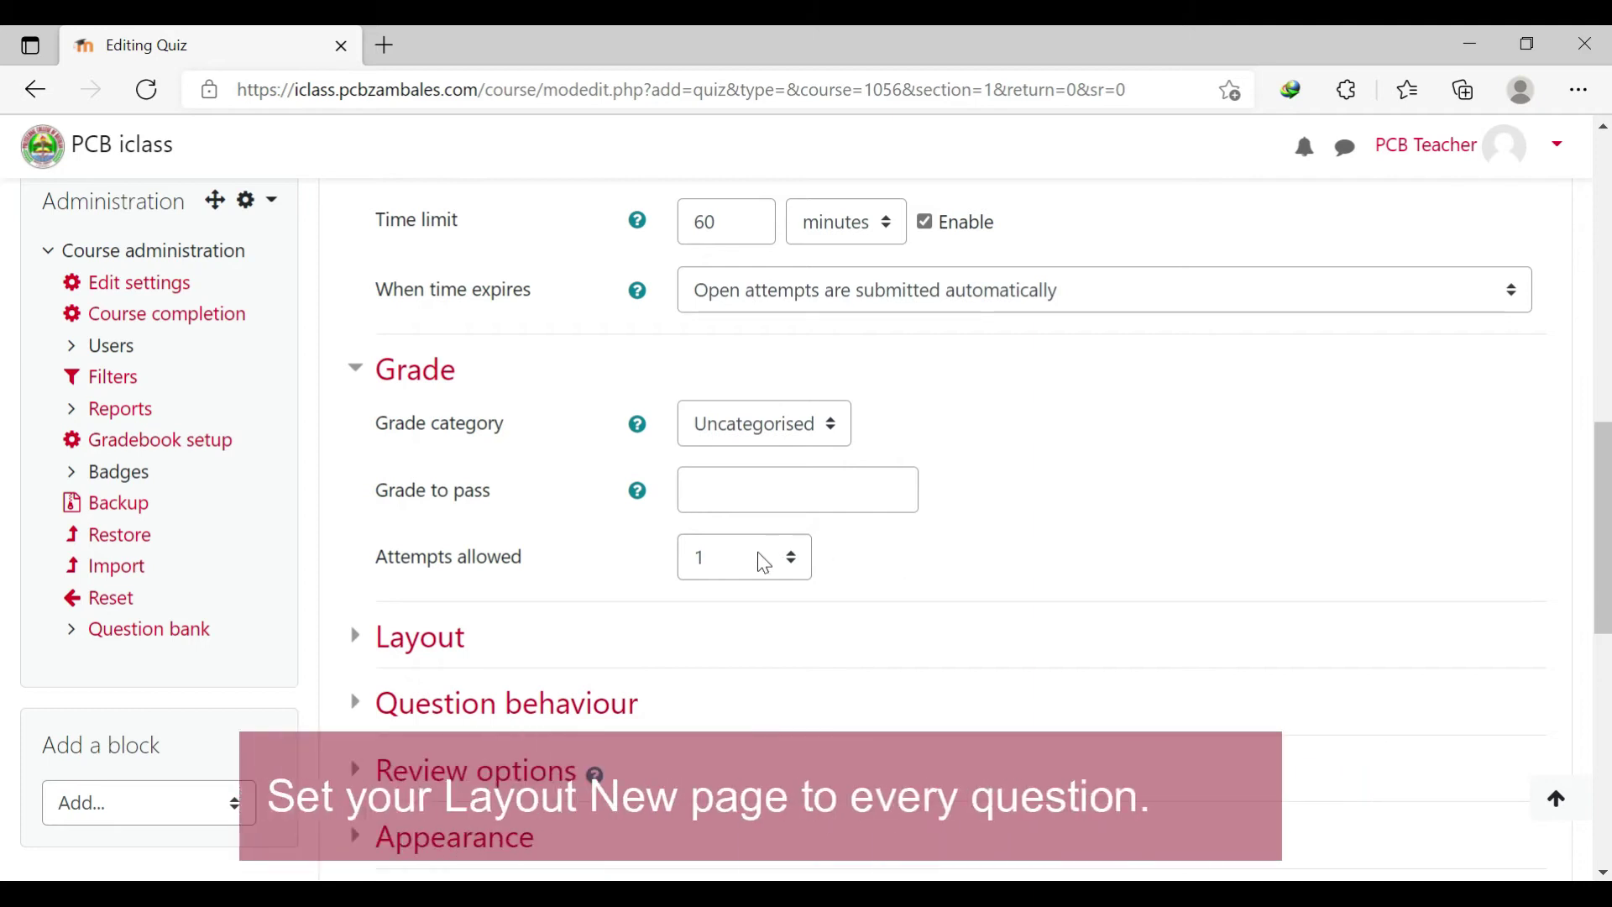
- In the quiz's layout settings, set a new page for every question
left_click(423, 642)
scroll(612, 605, "down", 3)
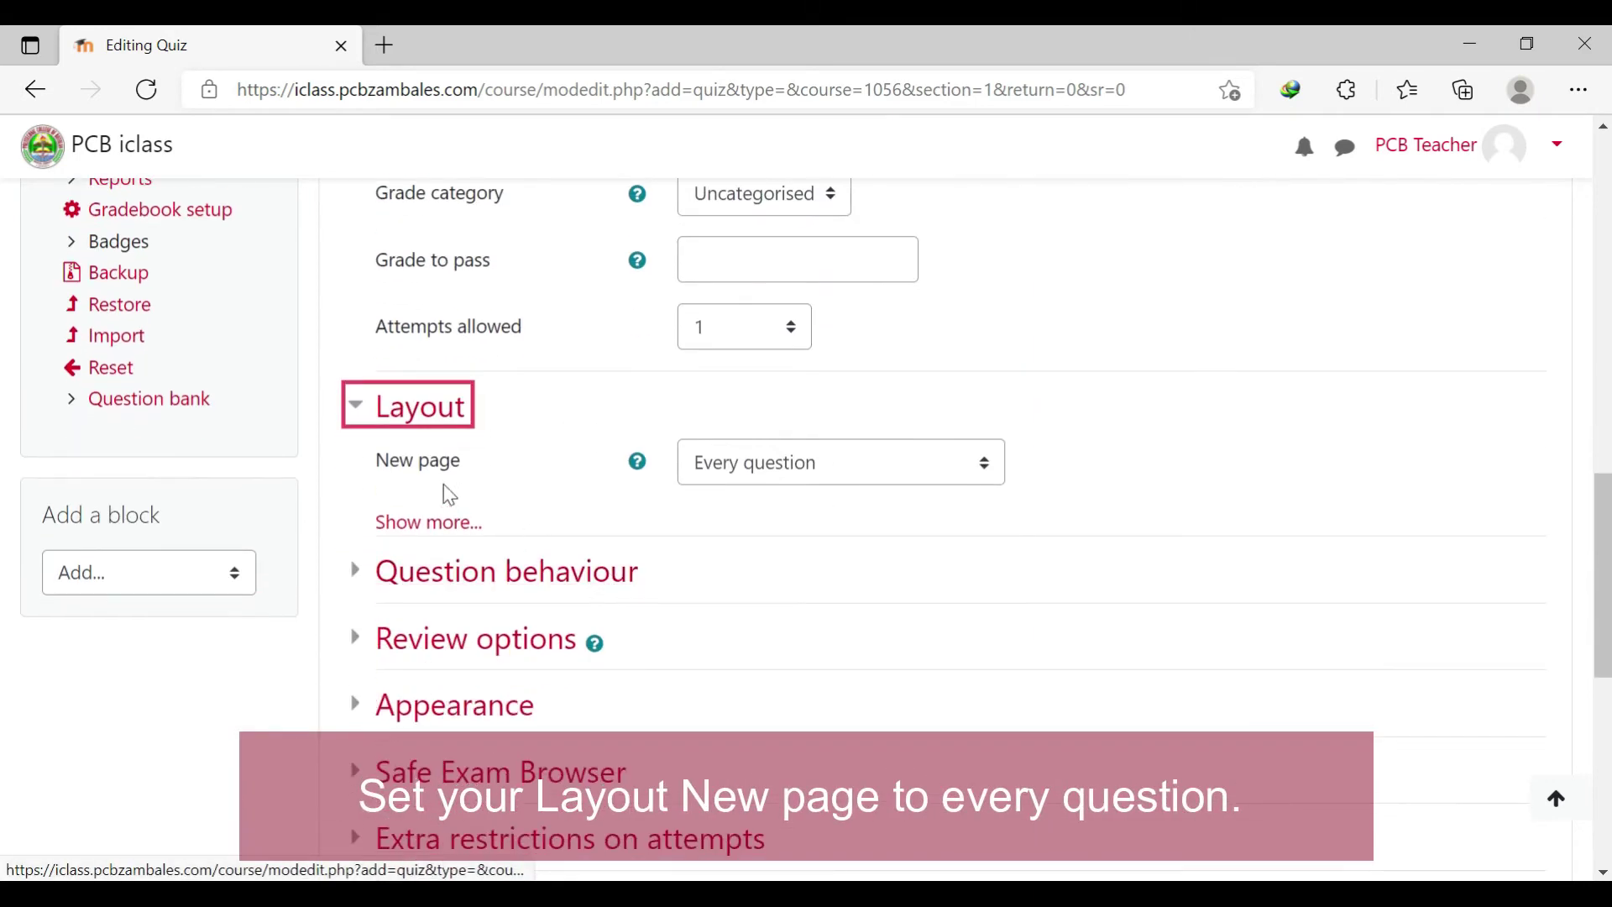
left_click(915, 460)
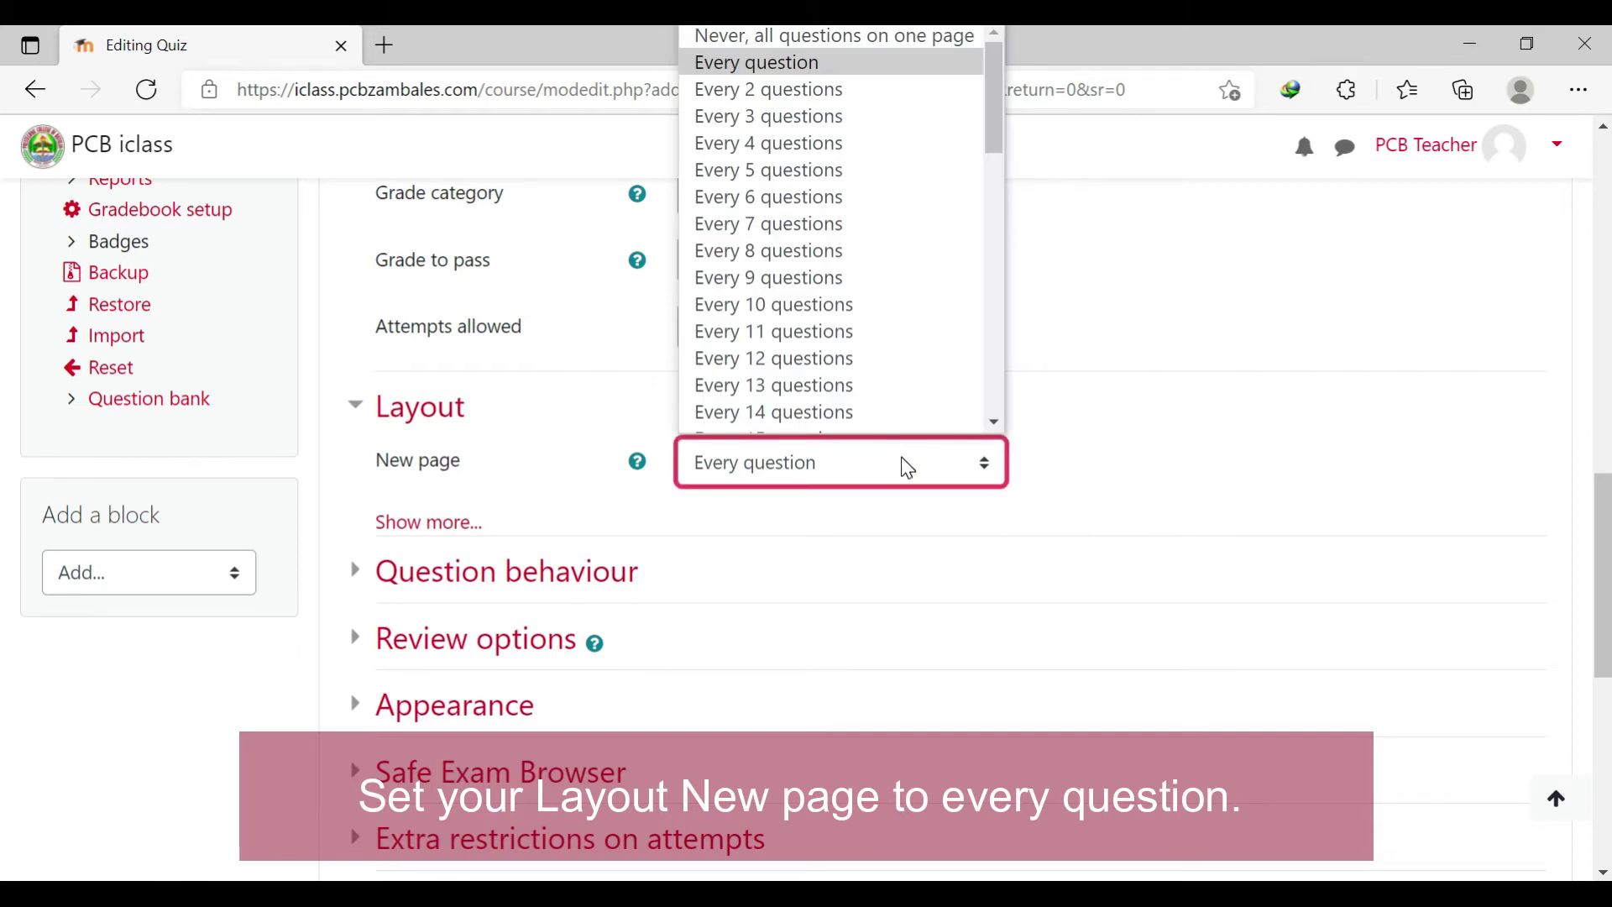
left_click(905, 466)
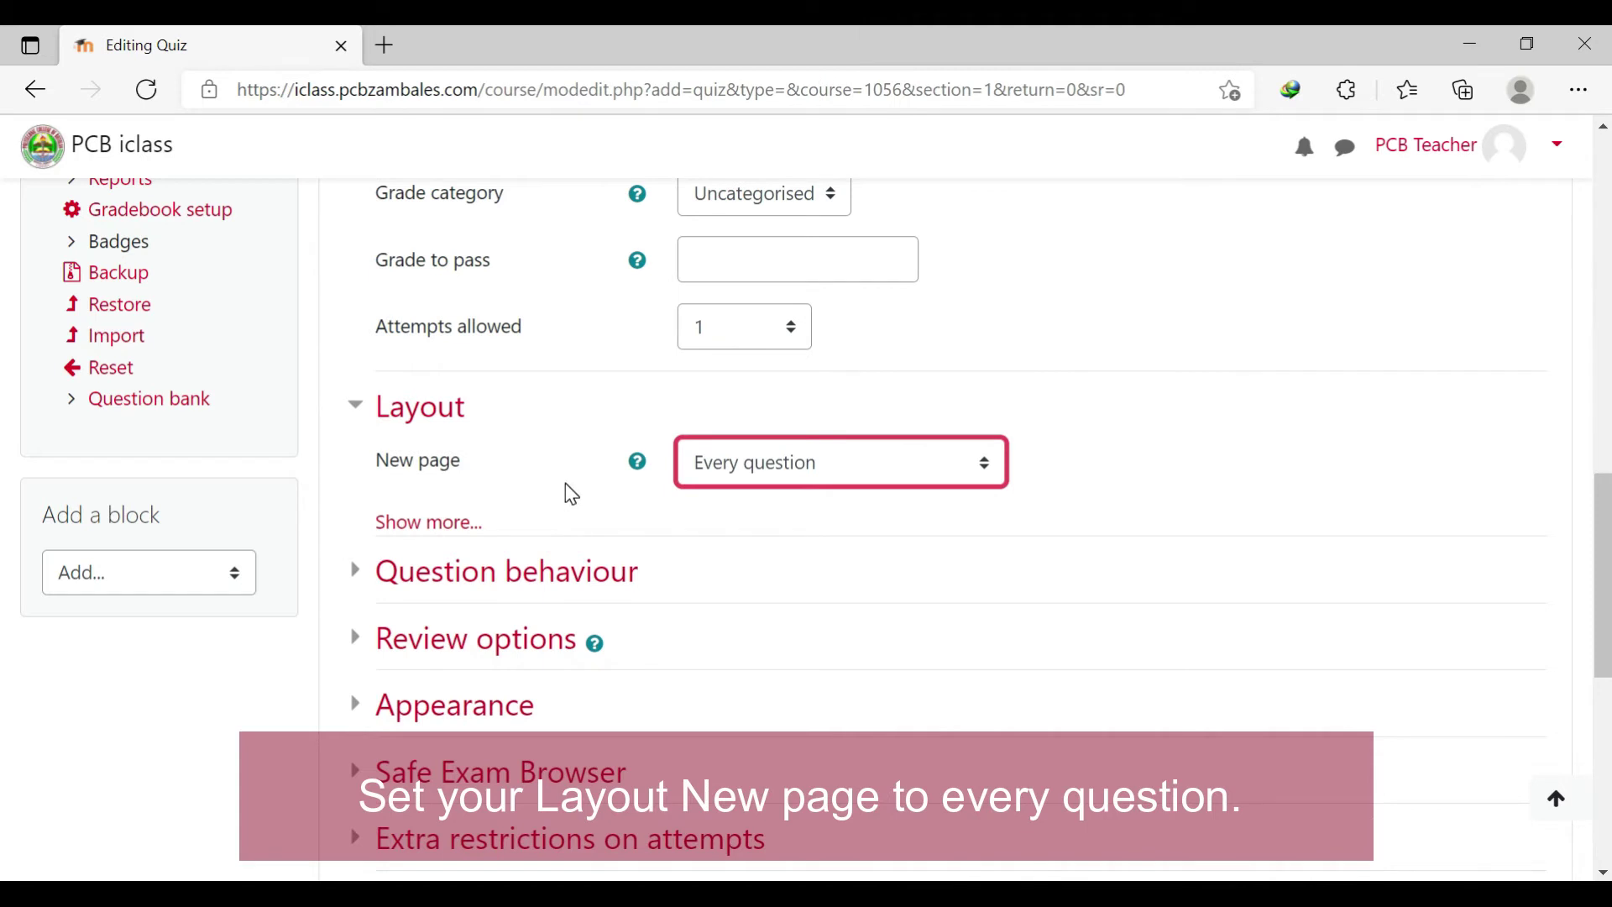
- In the question behaviour settings, set shuffling within questions to Yes
left_click(498, 574)
scroll(854, 521, "down", 1)
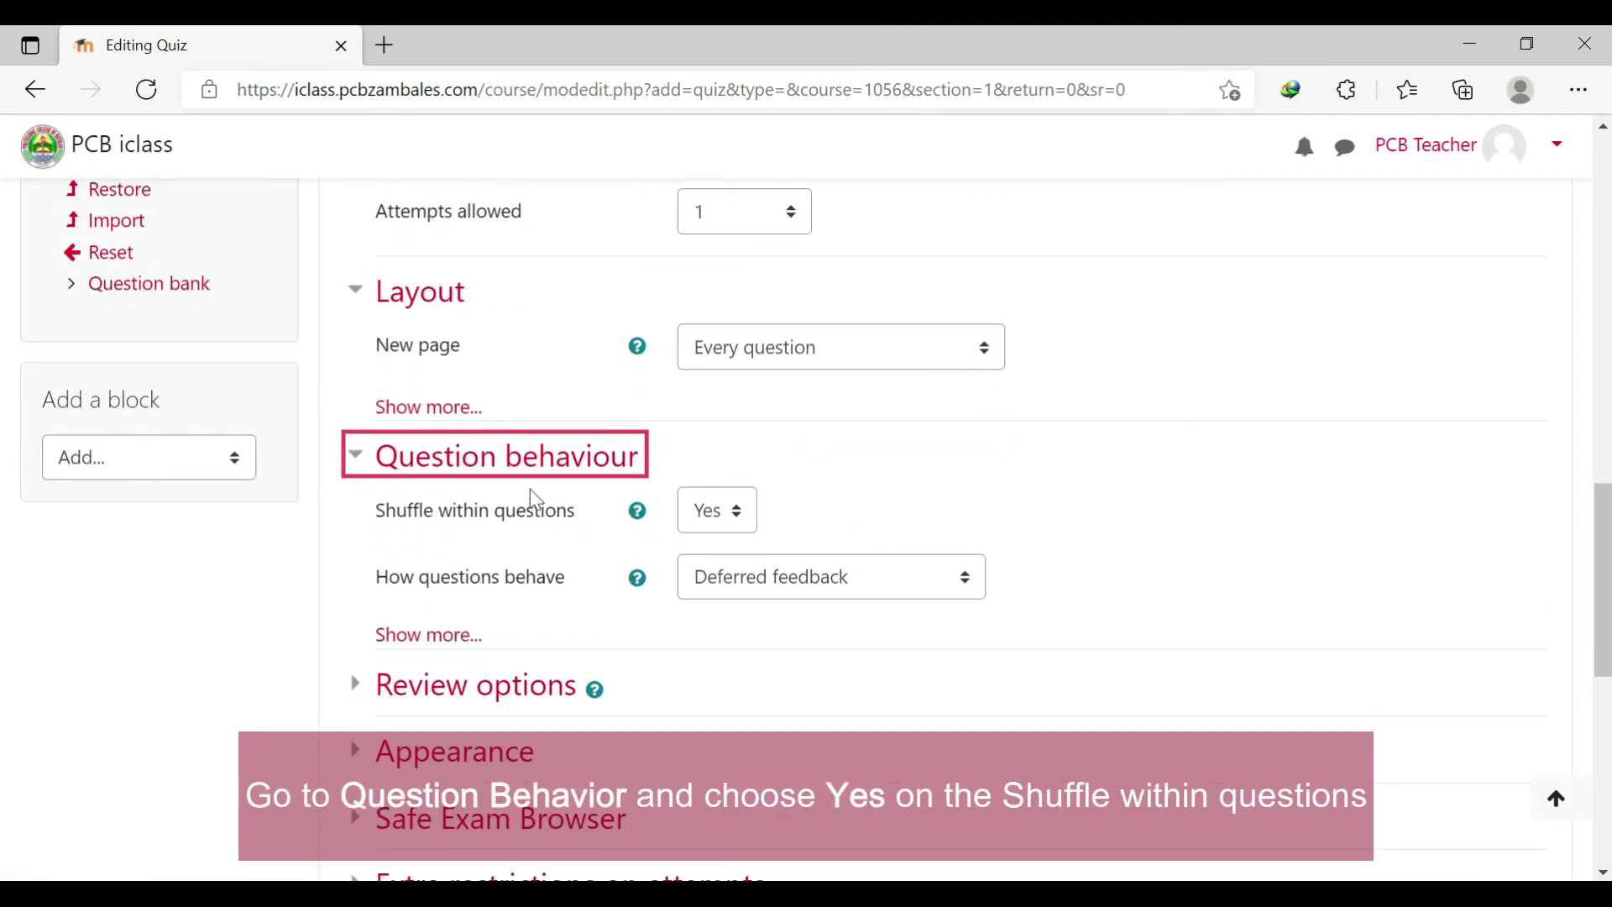
left_click(733, 513)
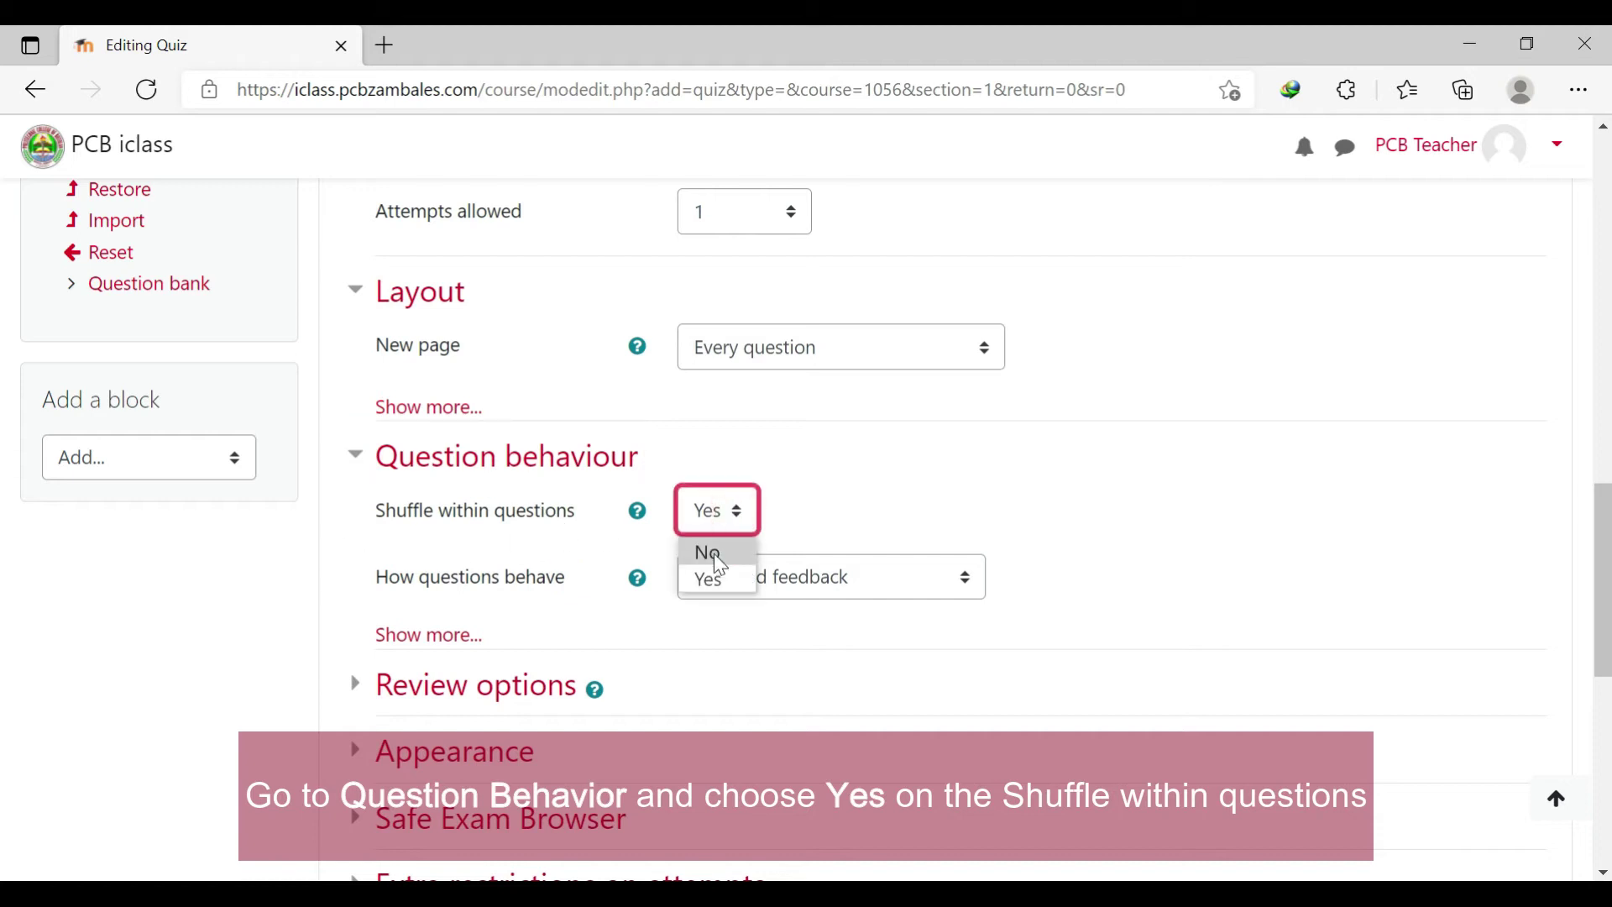
left_click(715, 583)
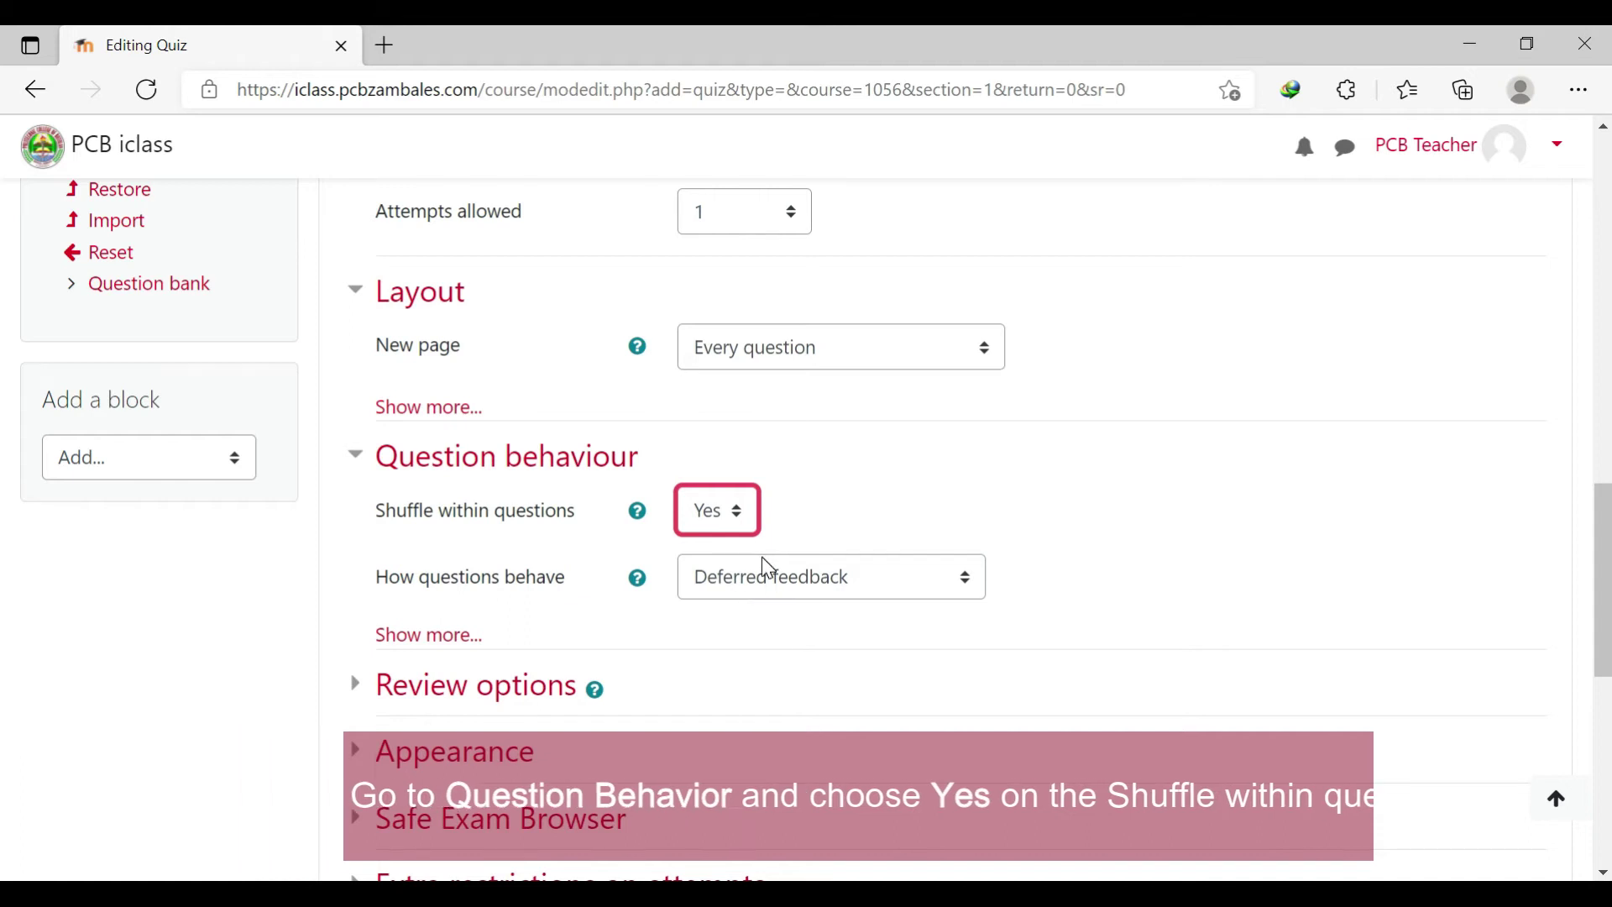
- In the review options, disable the attempt, whether correct, marks and overall feedback for immediately after the attempt
scroll(645, 544, "down", 1)
left_click(580, 581)
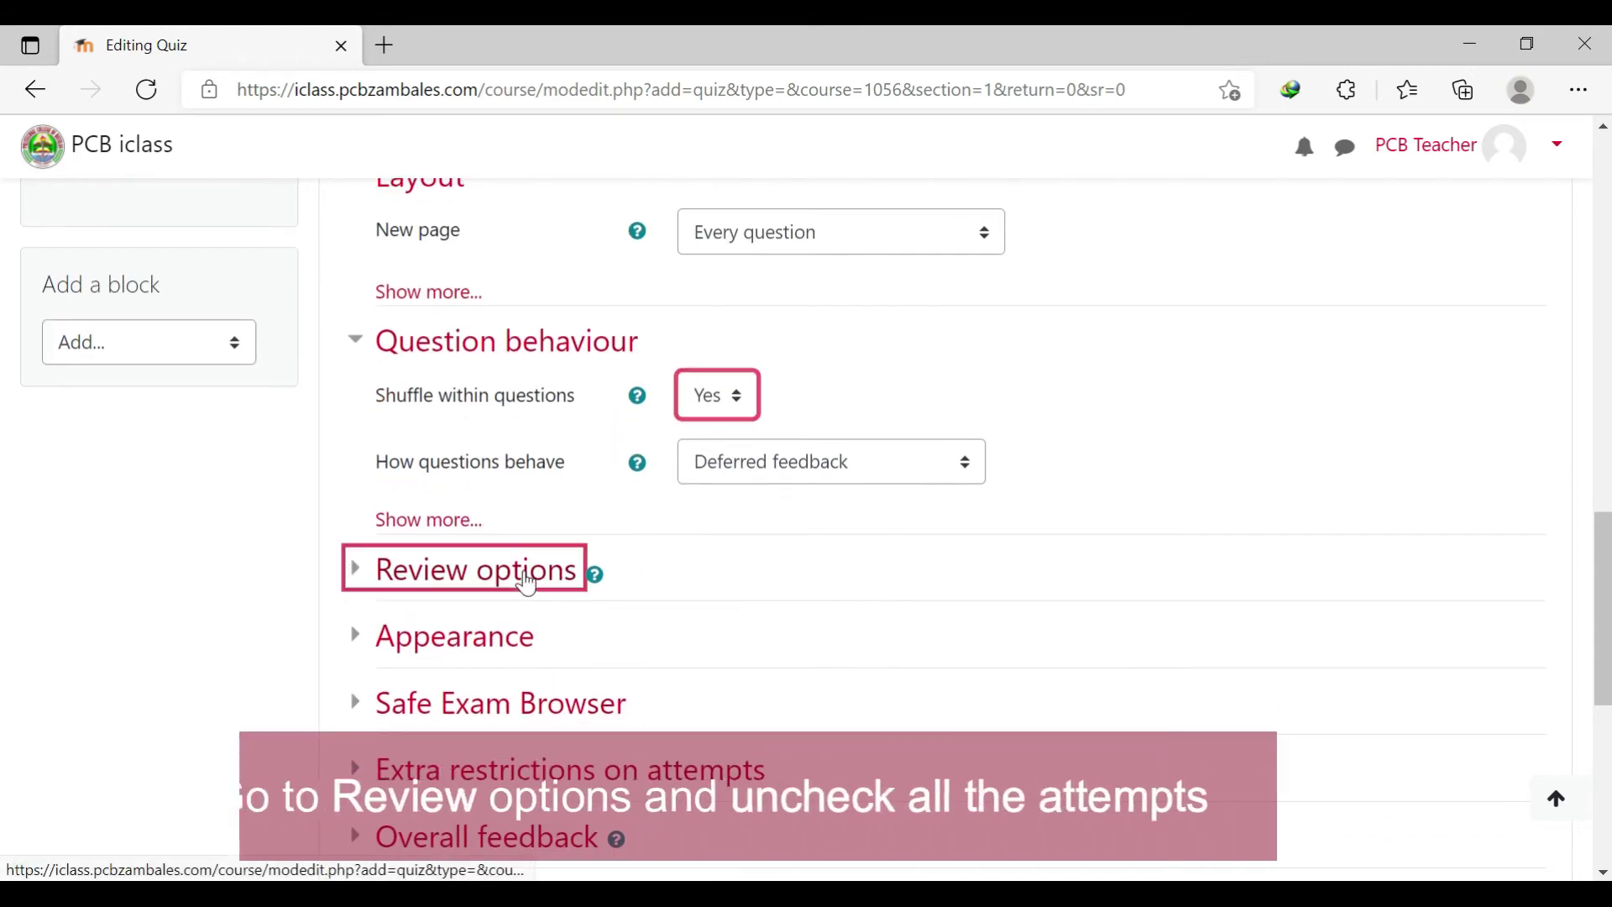
scroll(651, 576, "down", 4)
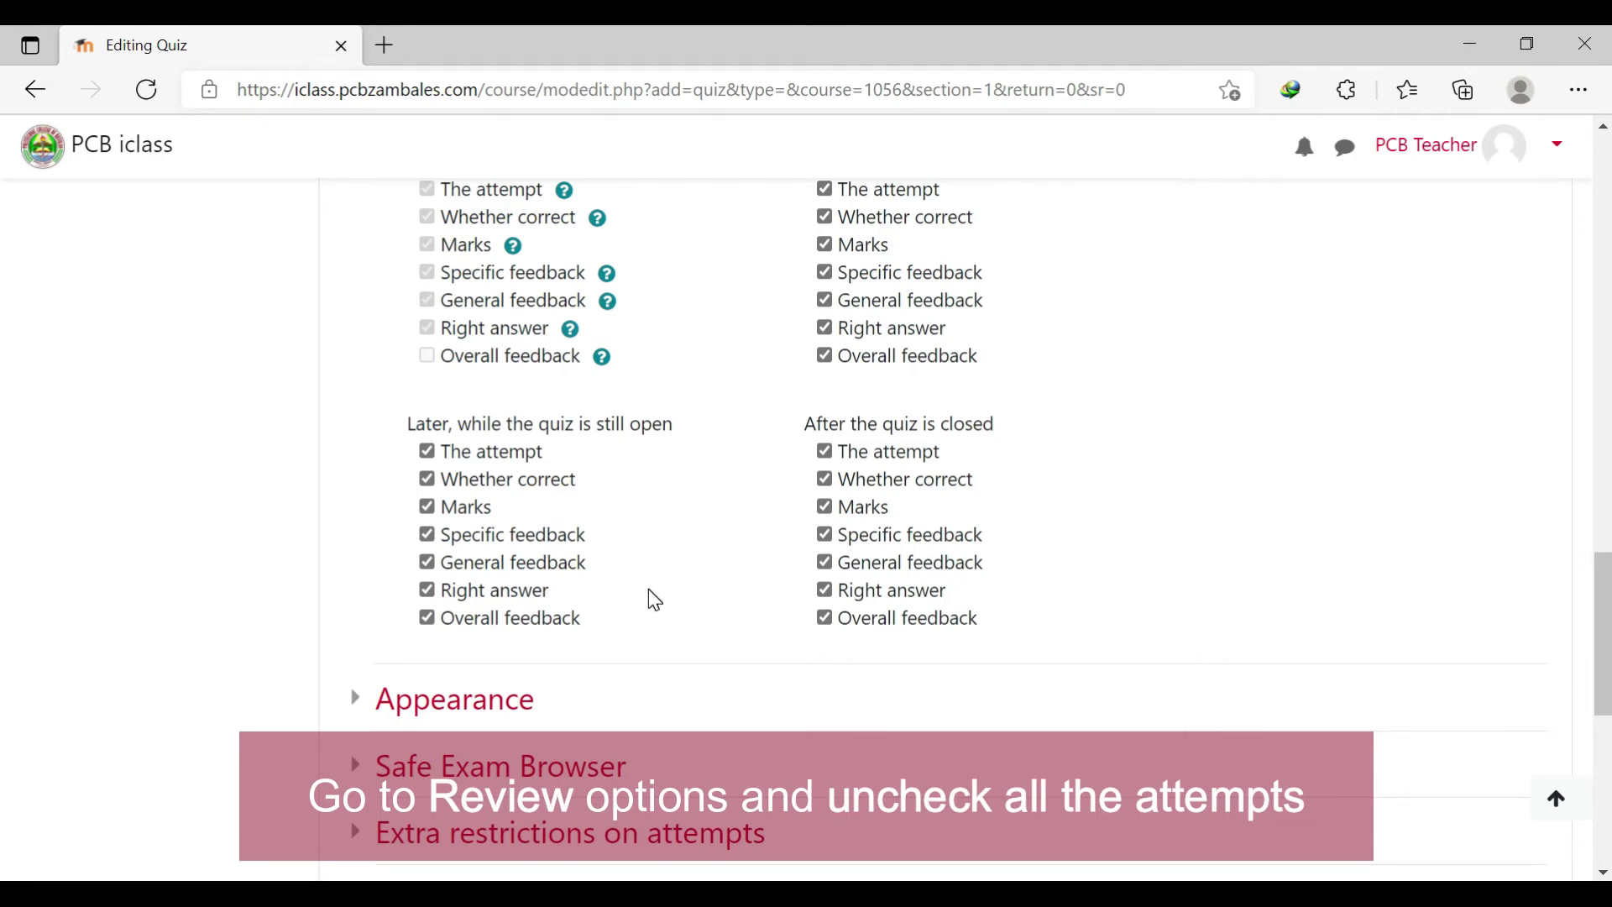
scroll(836, 269, "up", 1)
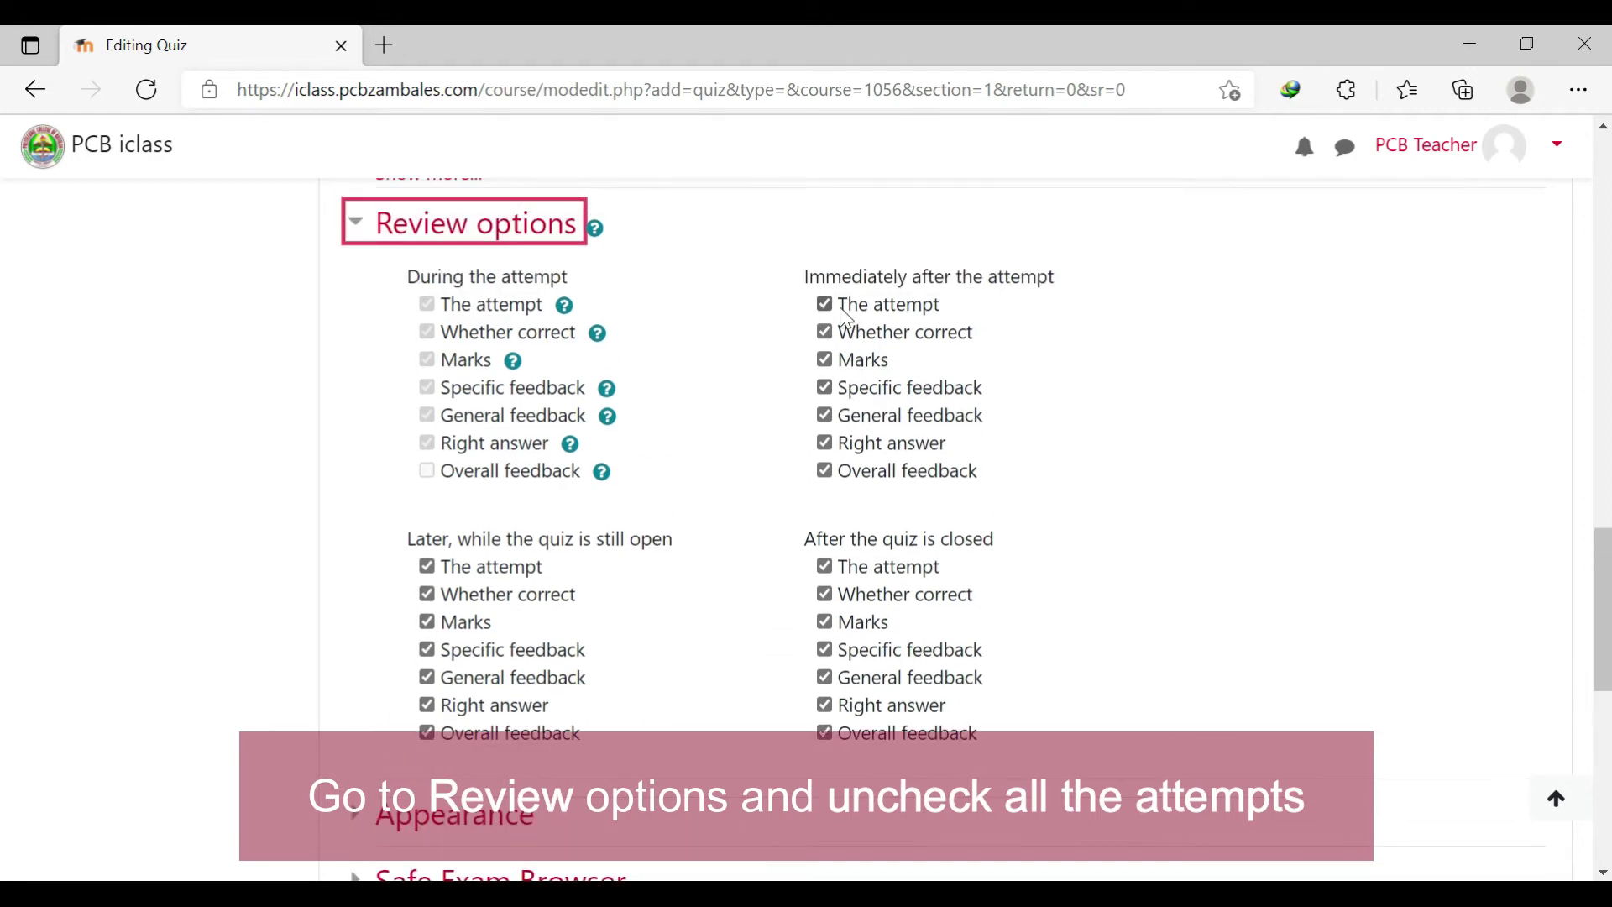
left_click(827, 472)
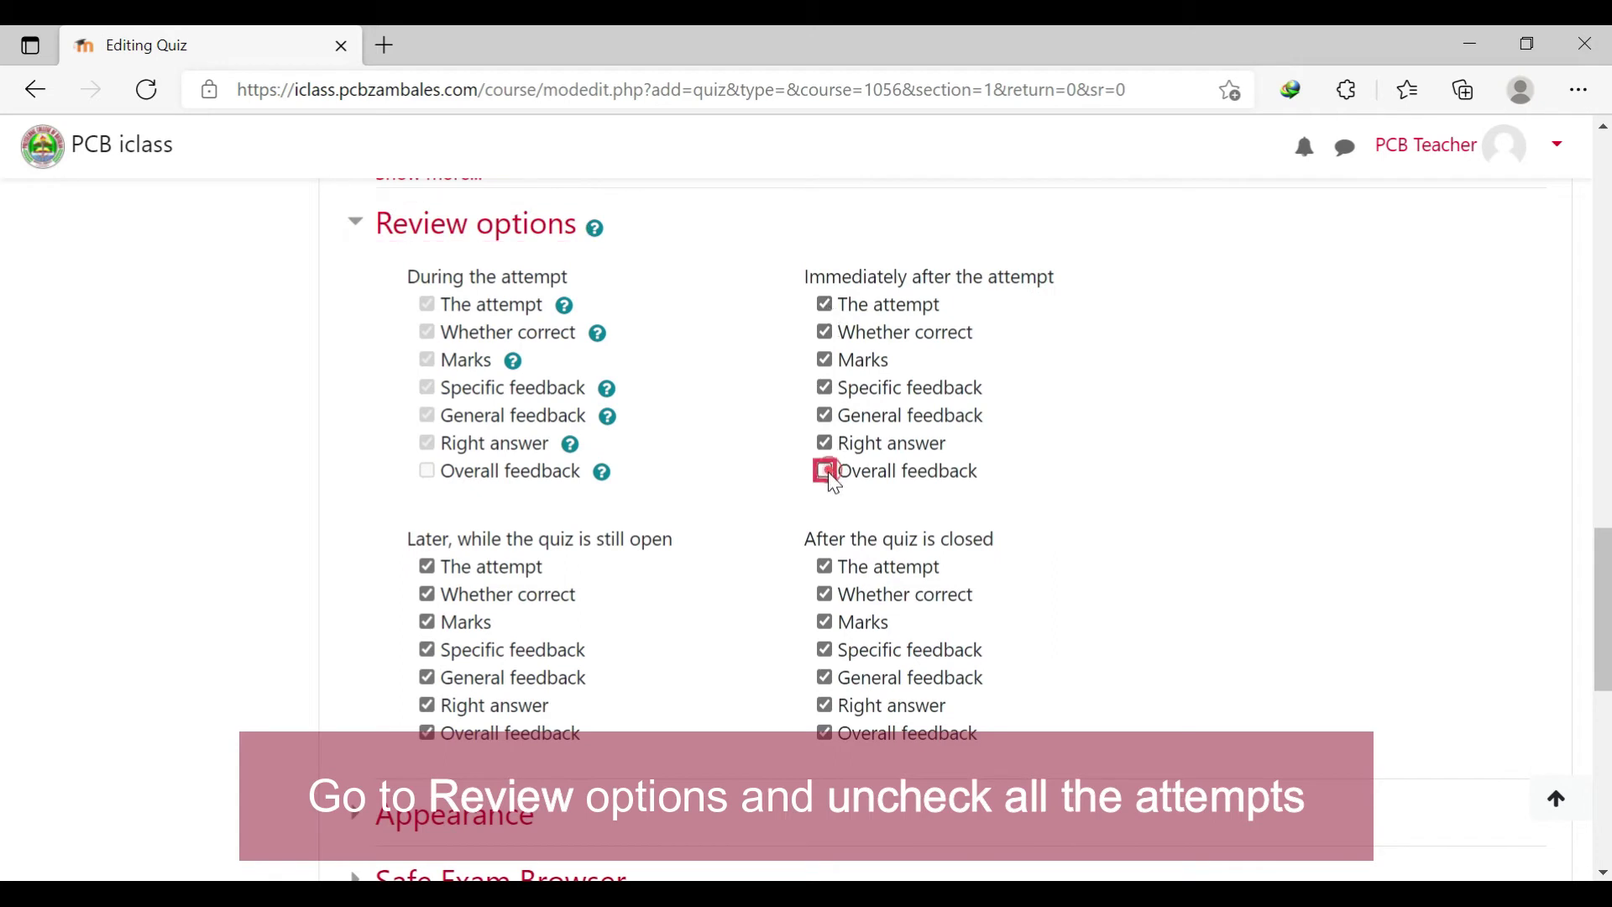
left_click(827, 361)
left_click(826, 334)
left_click(825, 306)
- Disable the attempt, marks and overall feedback for both the later-while-open and after-closing review periods
left_click(427, 568)
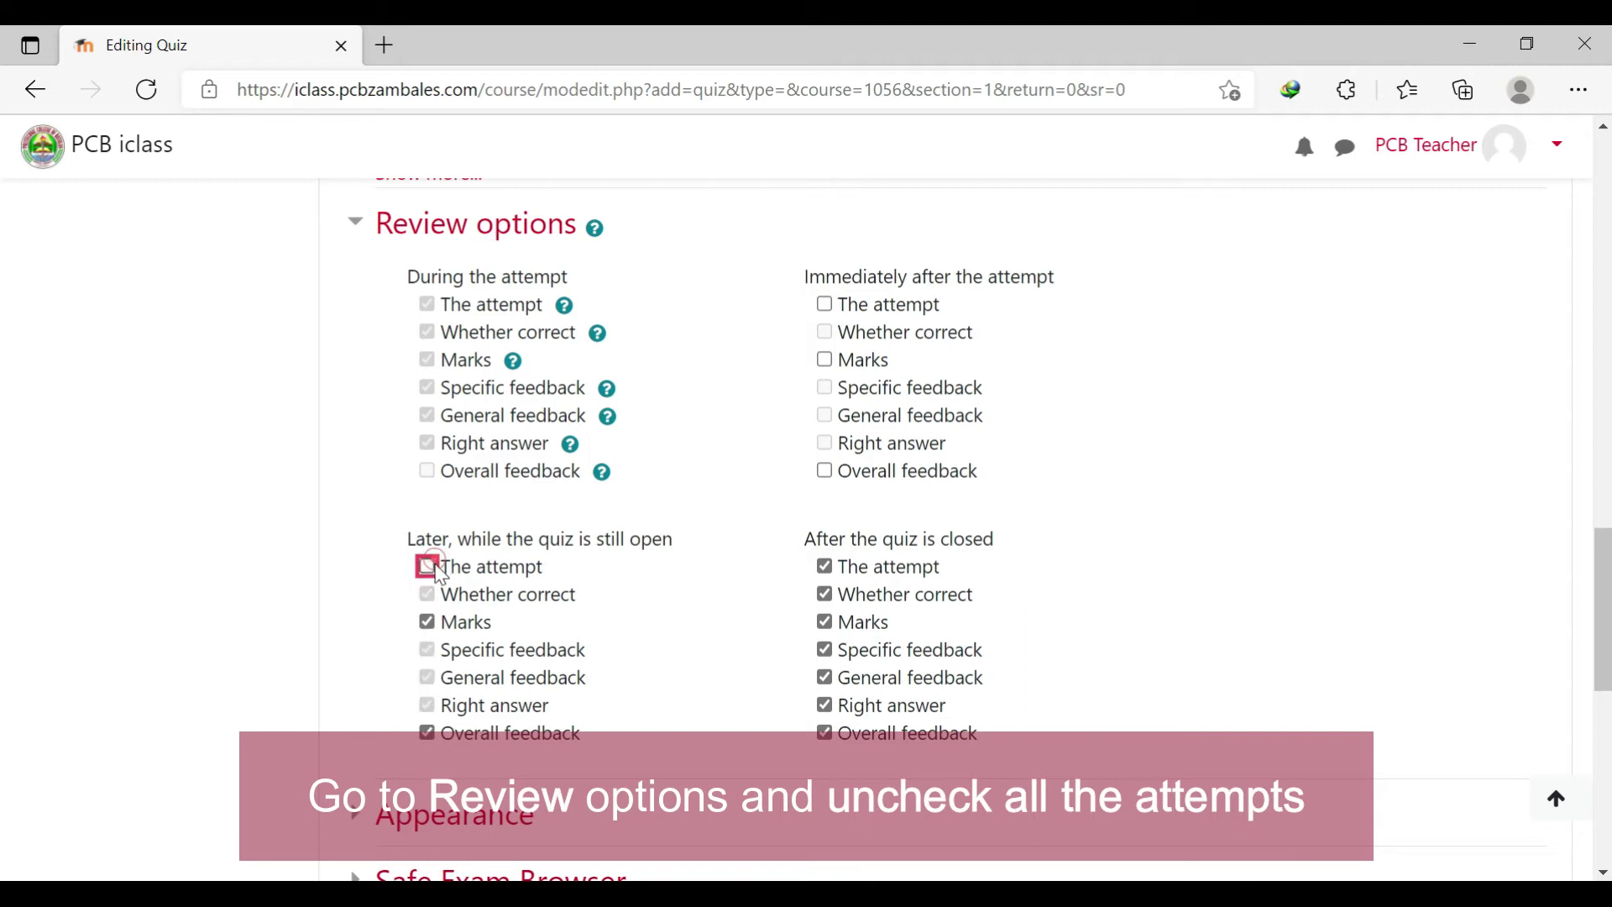
left_click(427, 622)
left_click(427, 734)
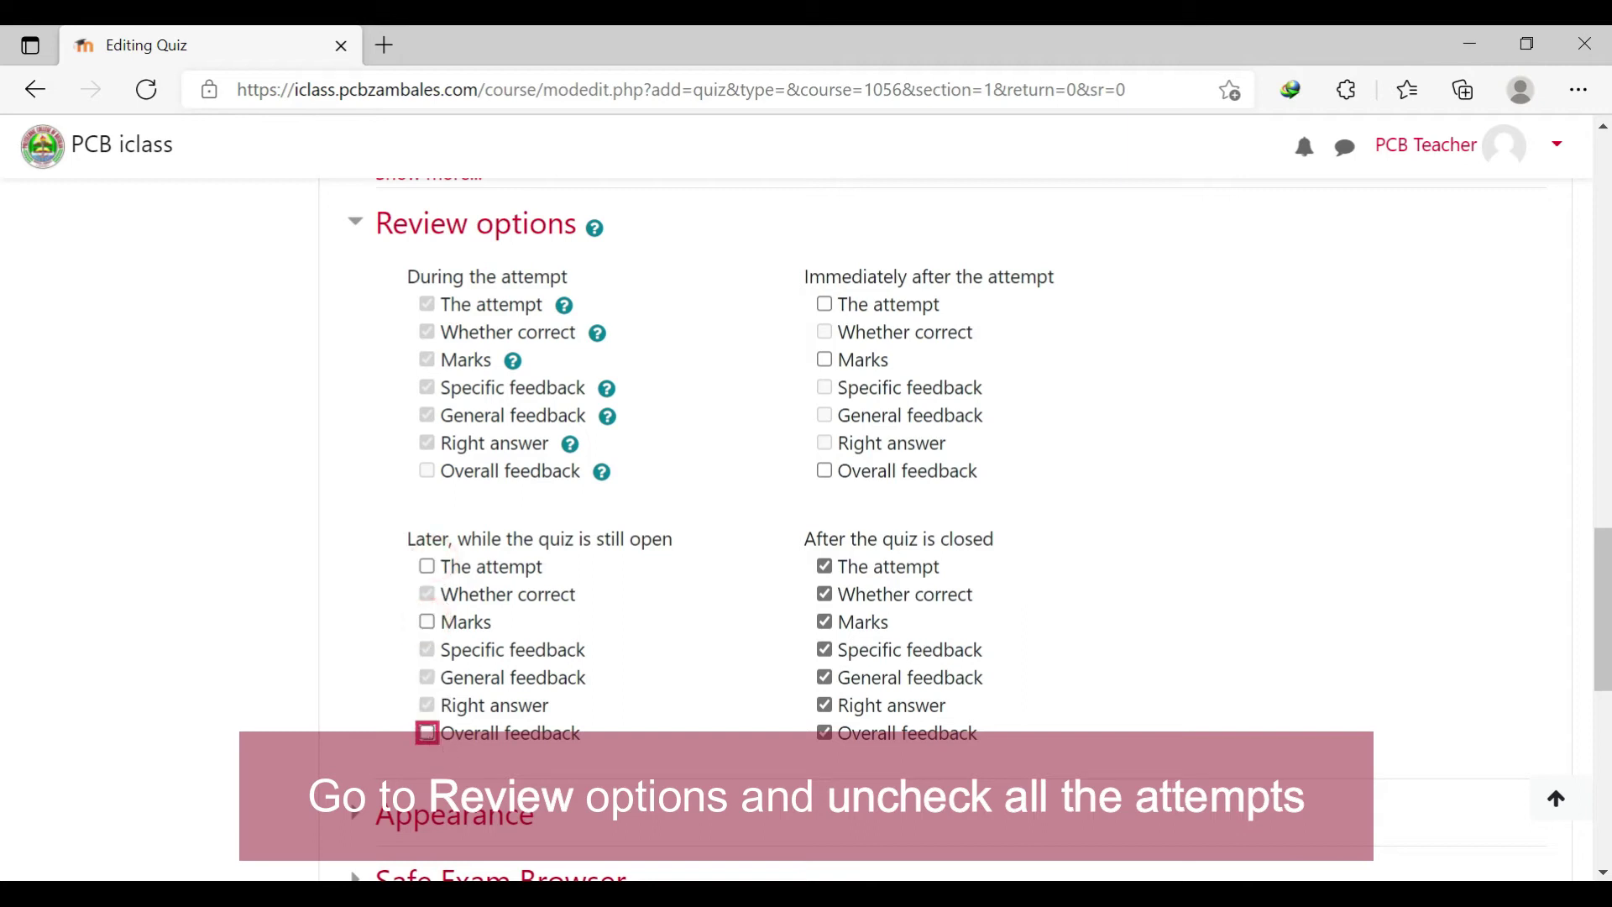
left_click(825, 567)
left_click(826, 623)
left_click(825, 734)
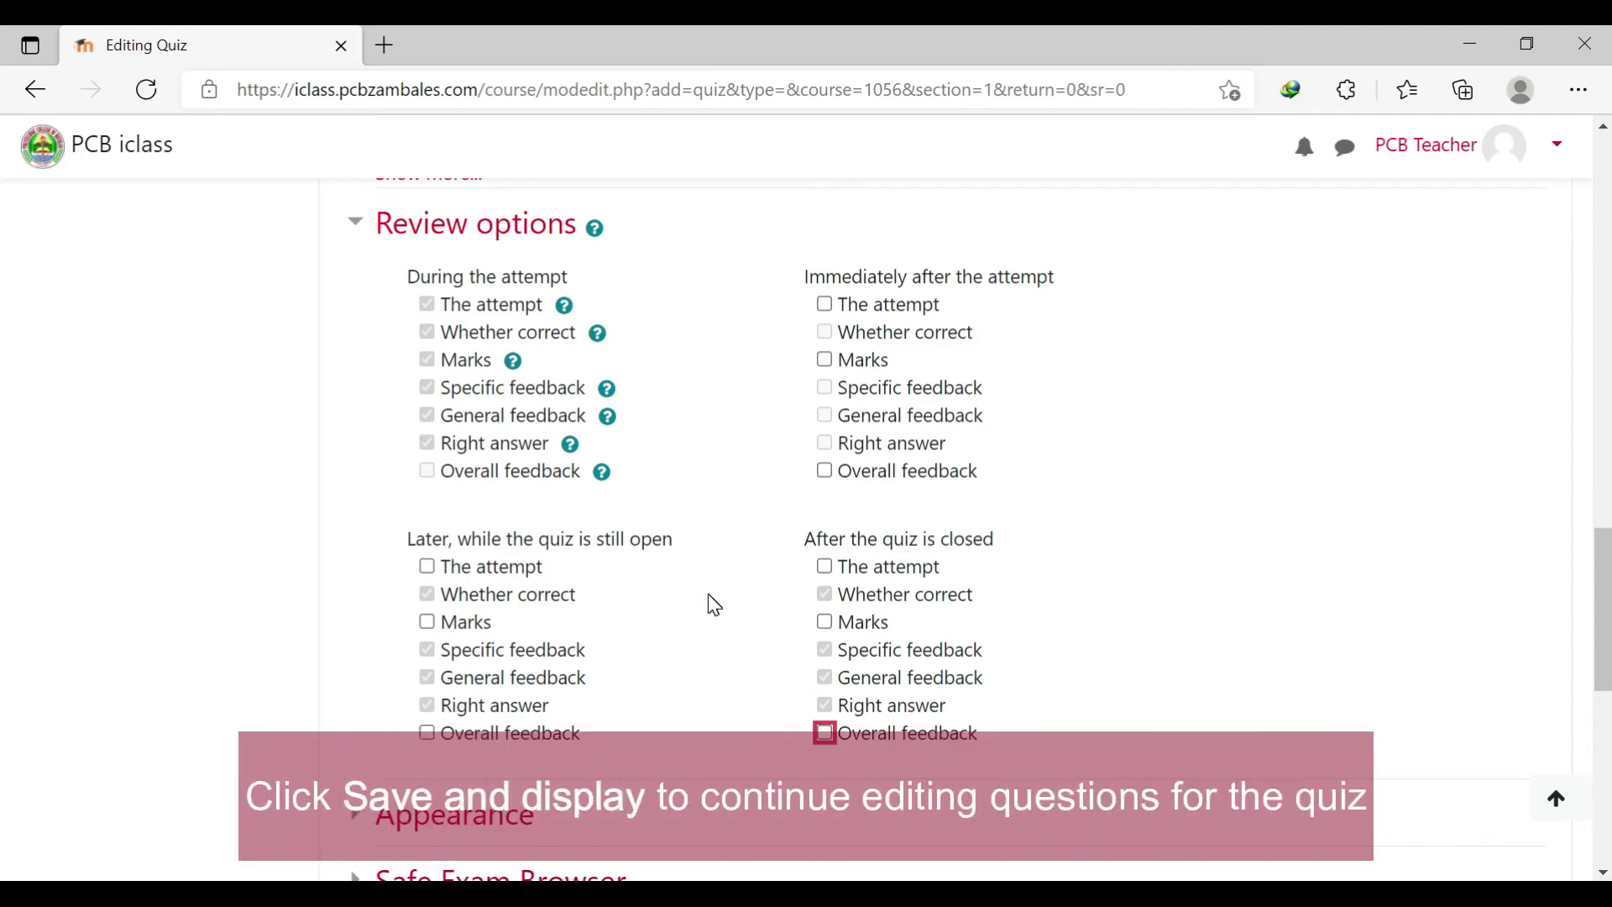
- Save and display the quiz, and open its question editing page
scroll(709, 591, "down", 1)
scroll(750, 496, "down", 2)
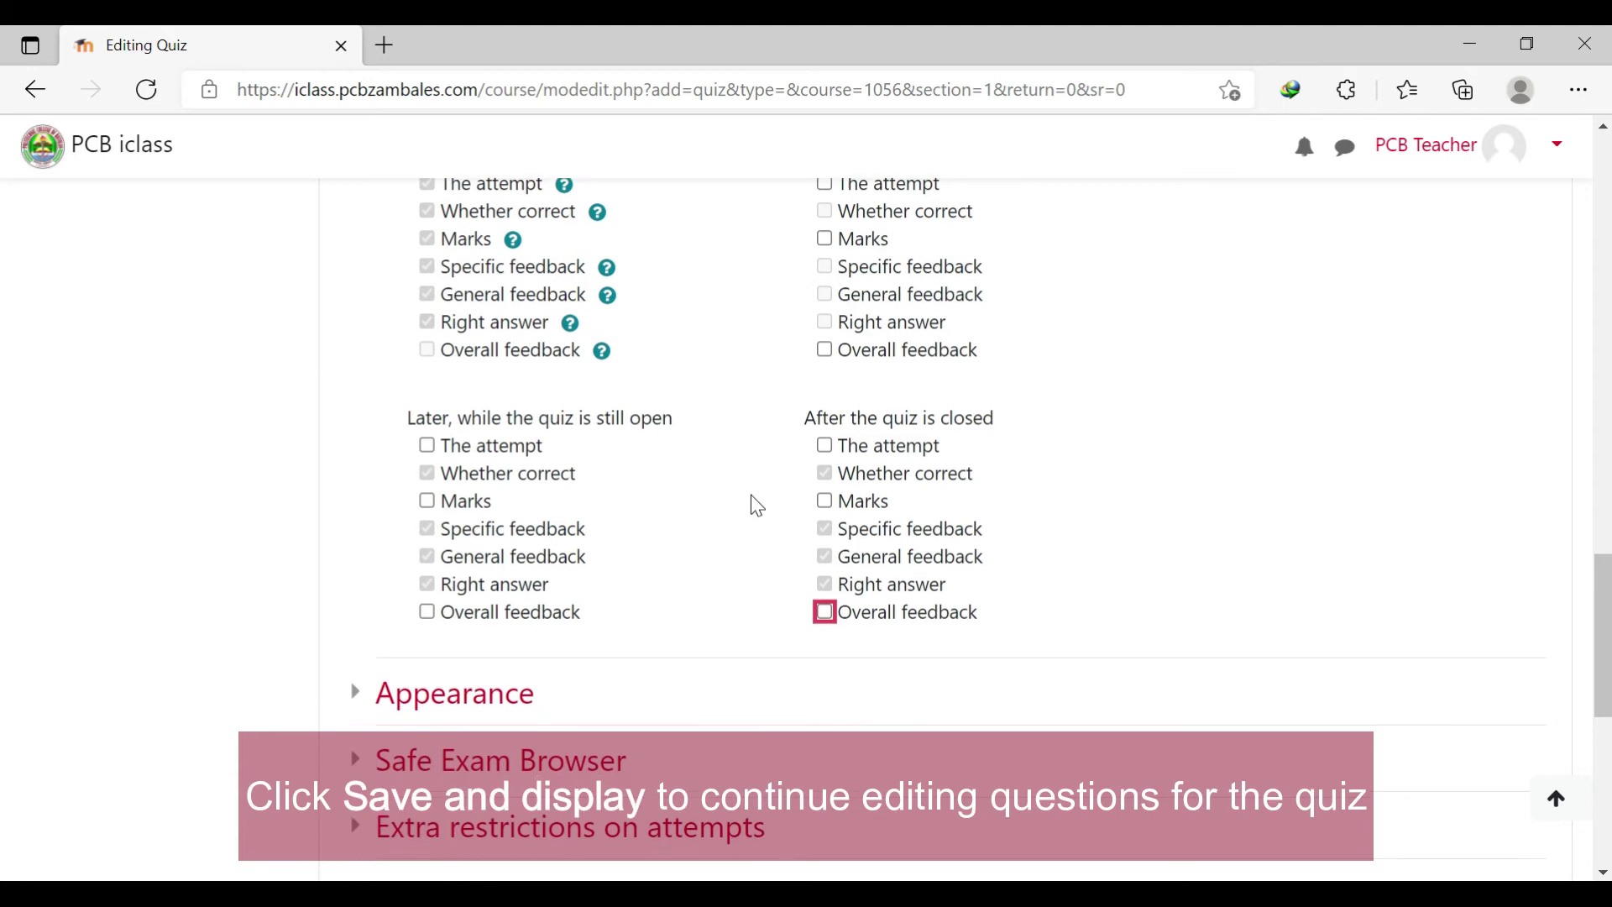
scroll(756, 503, "down", 4)
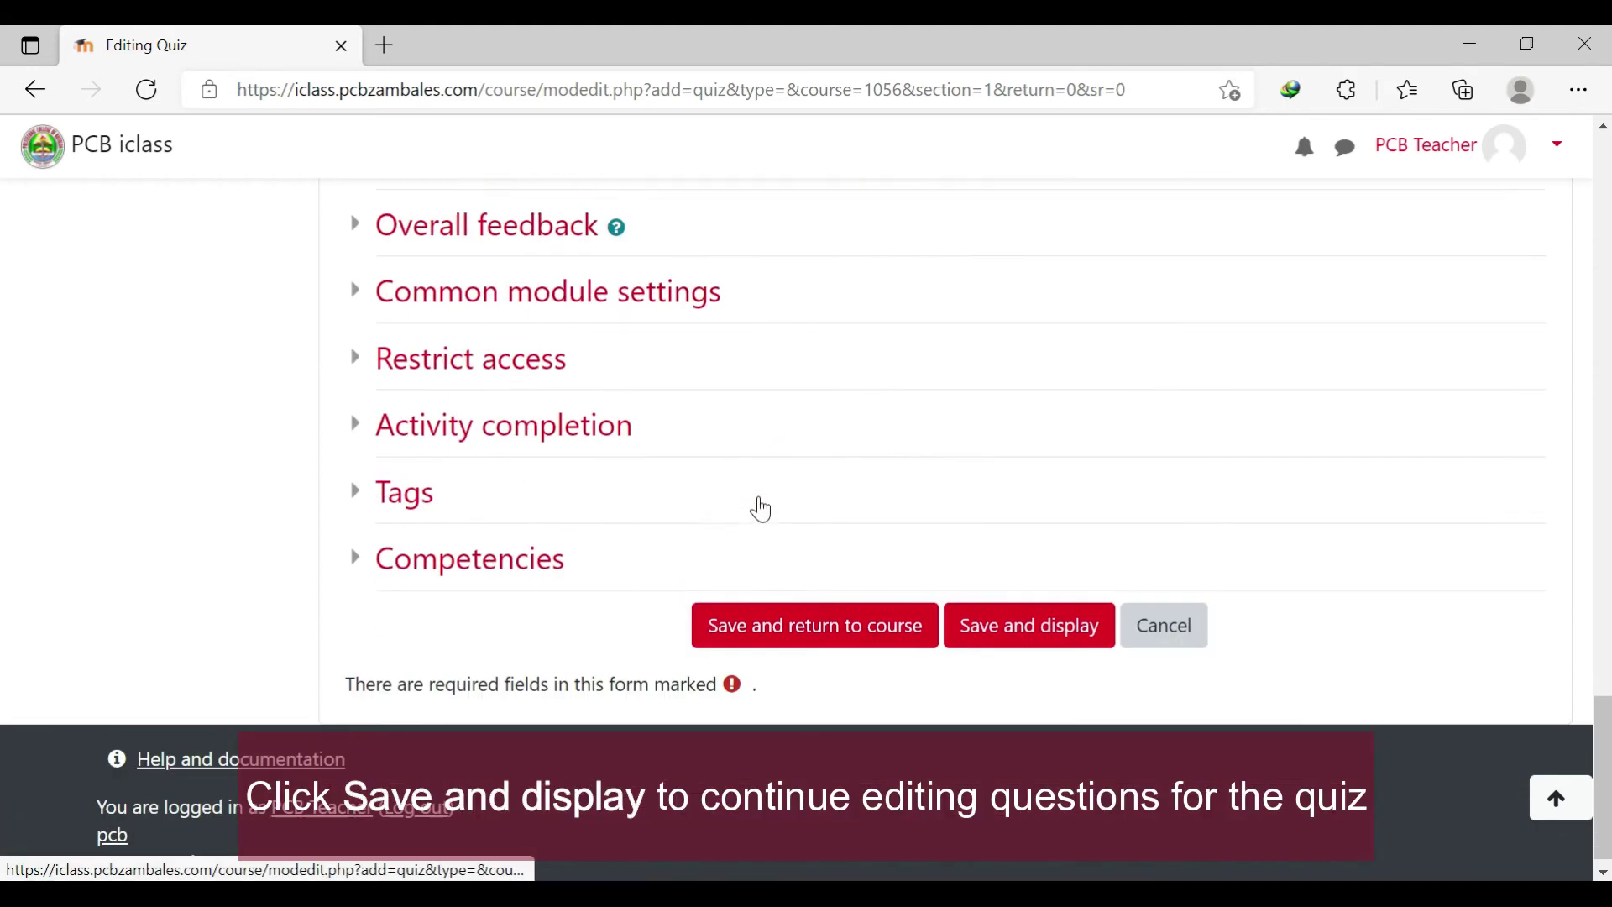
left_click(1032, 623)
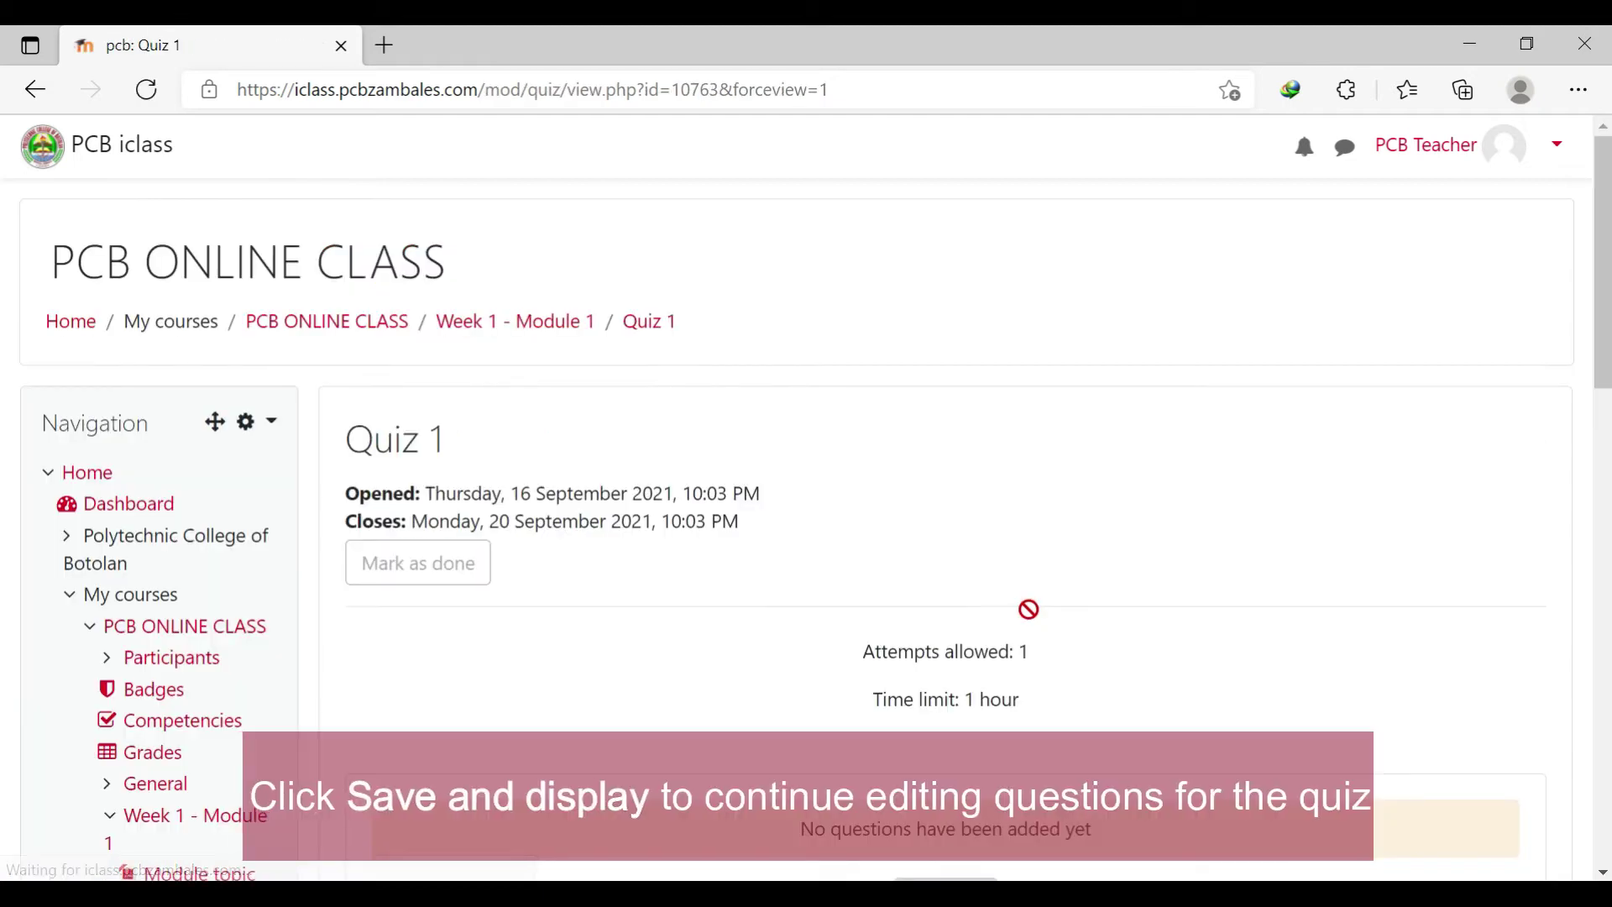
left_click_drag(1604, 358, 7, 424)
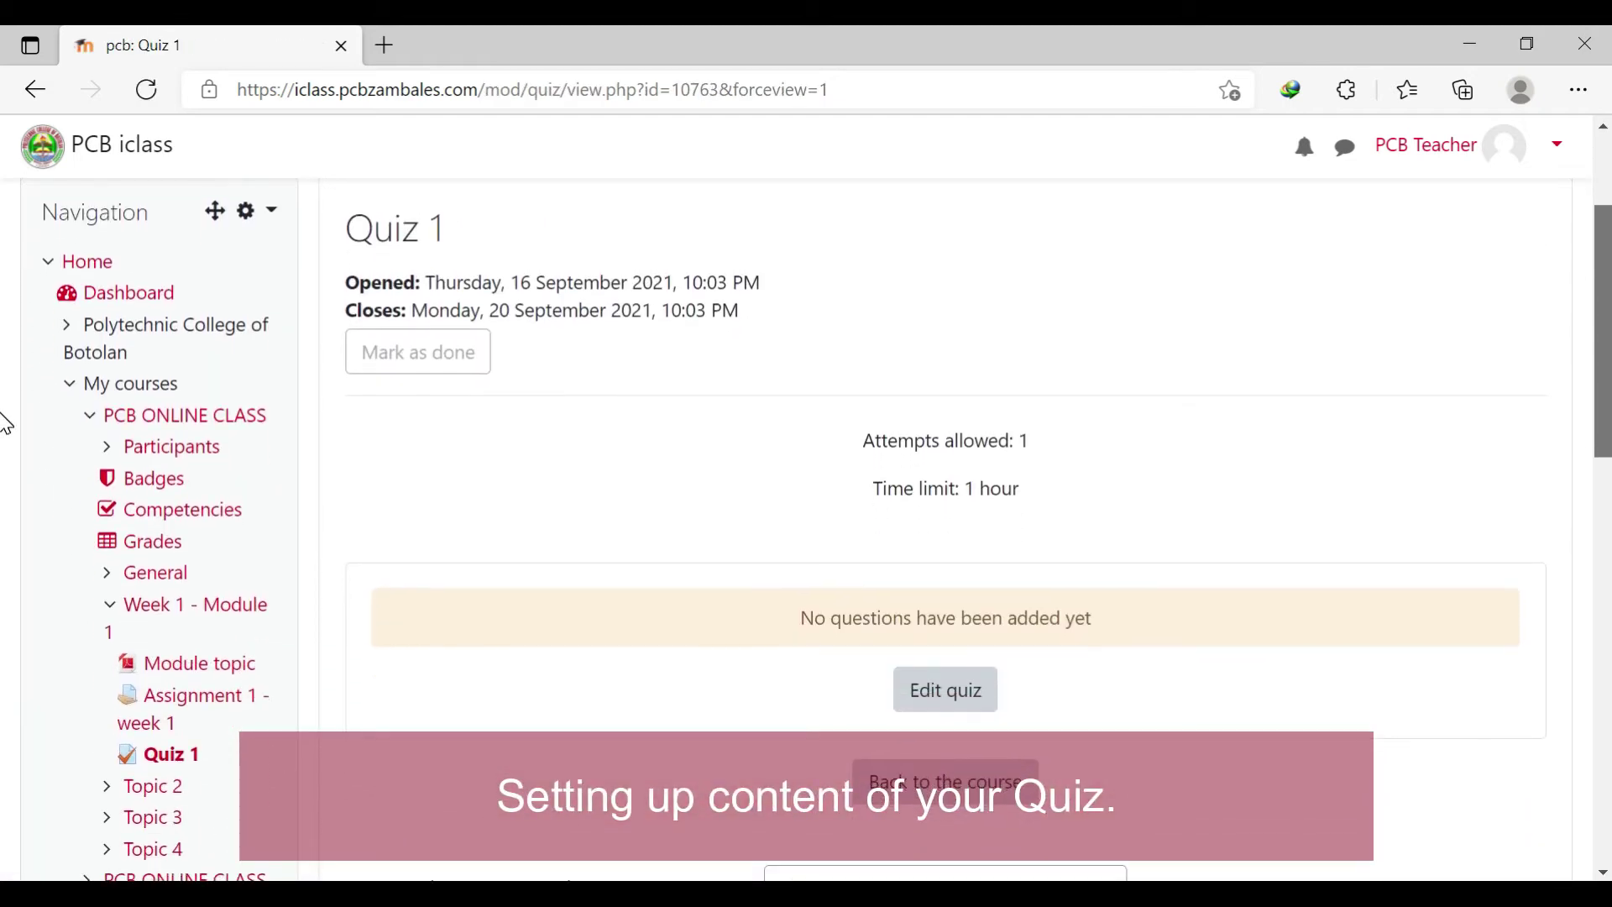
scroll(252, 395, "up", 1)
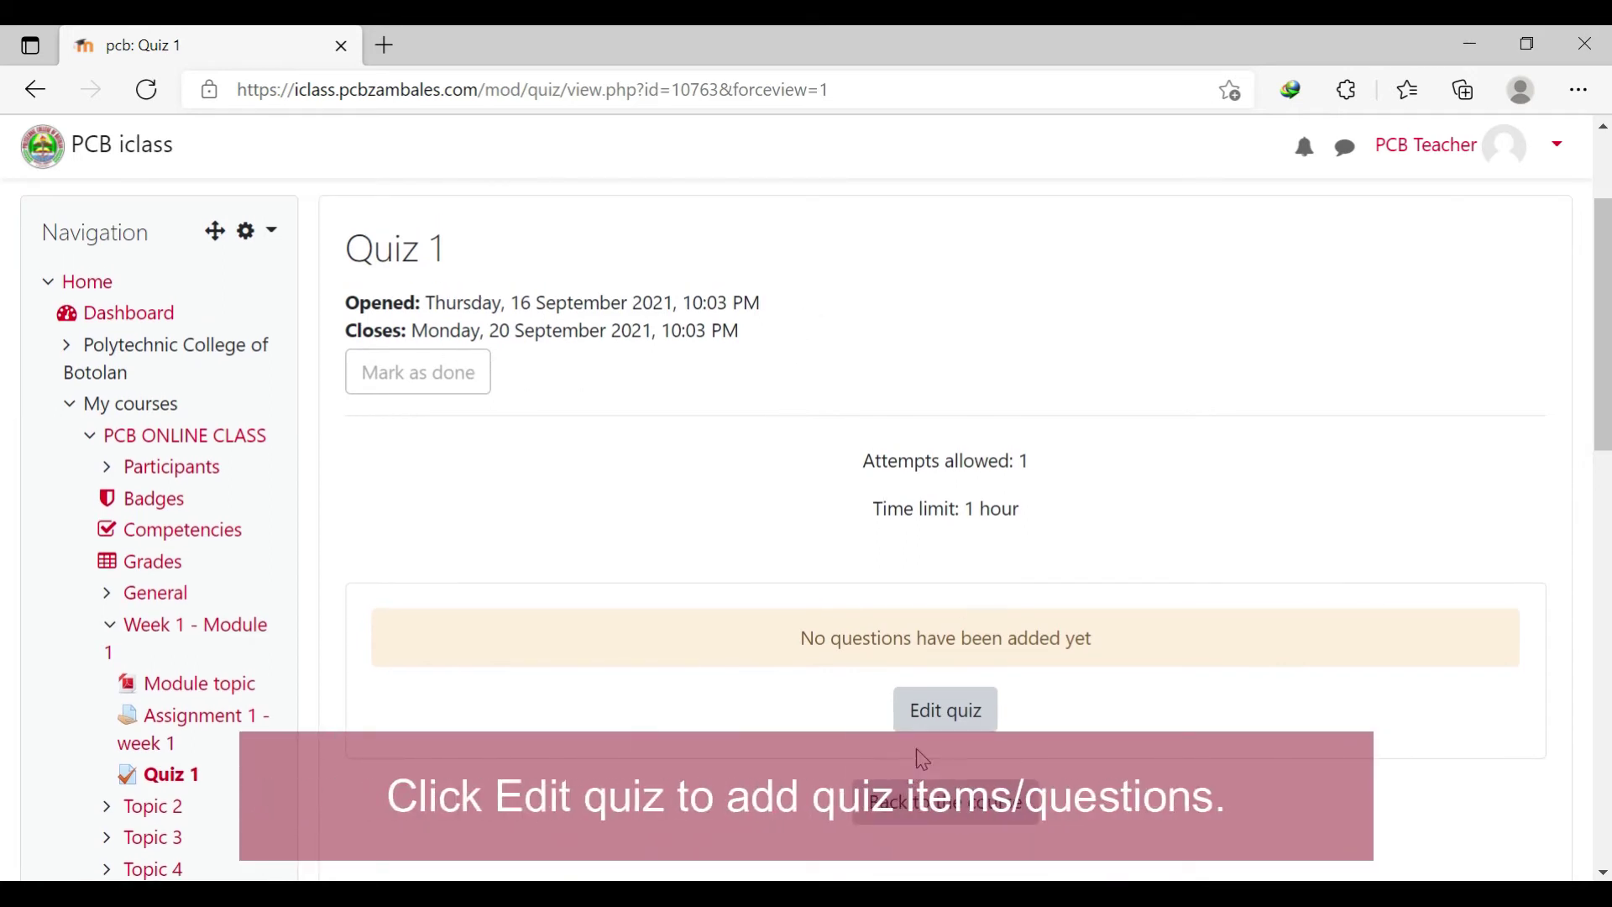
left_click(946, 714)
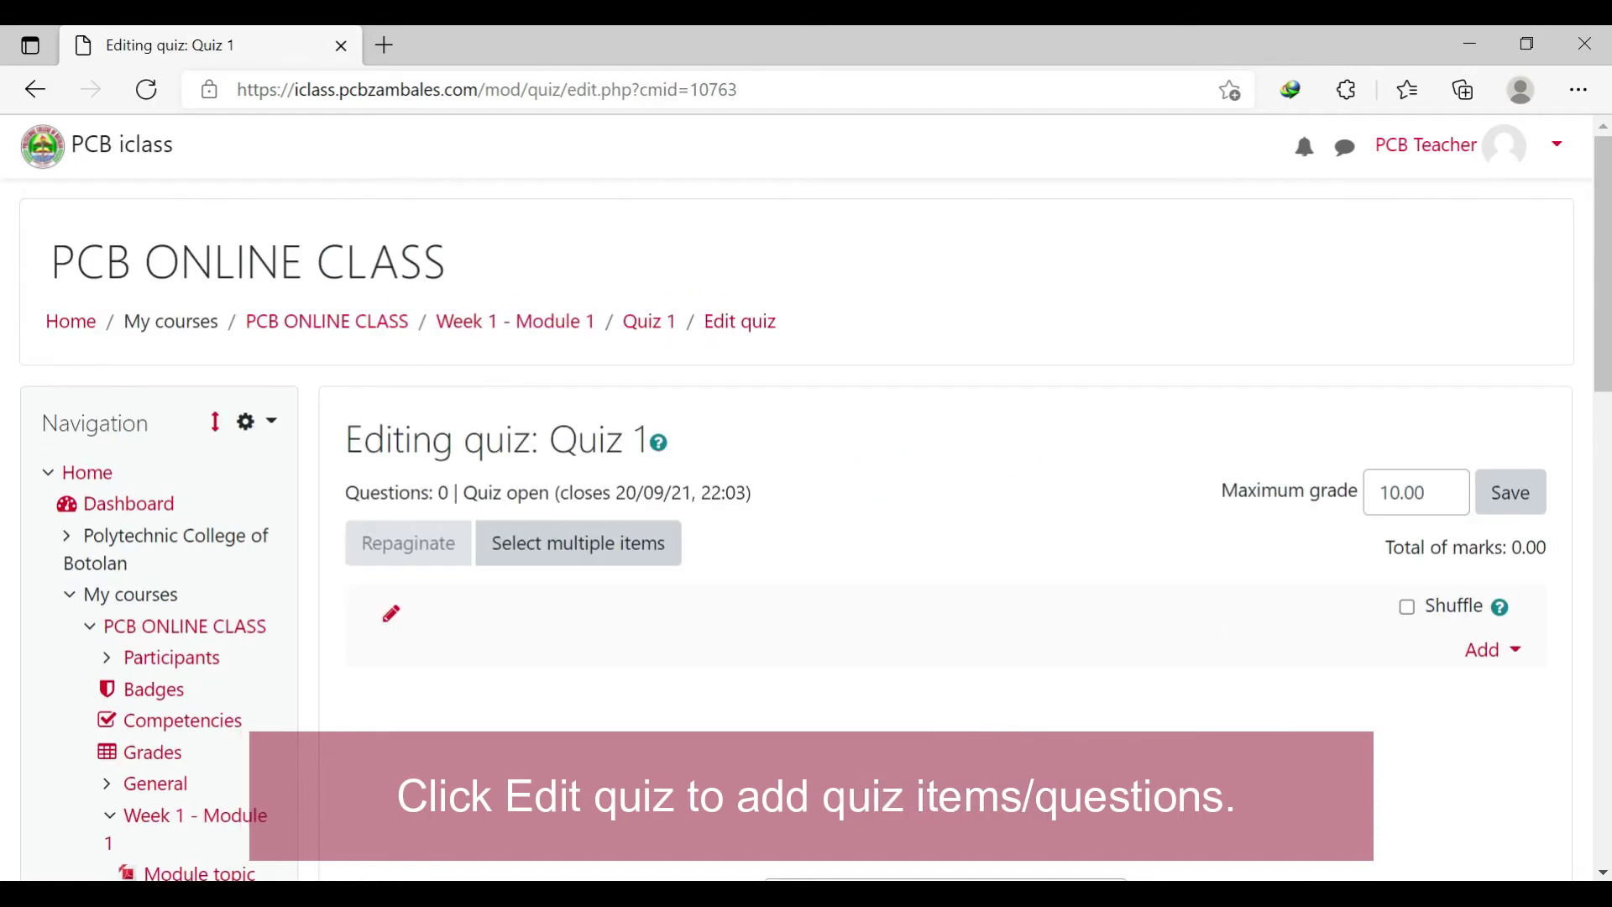
- Add a new question of the Multiple choice type to Quiz 1
scroll(8, 336, "down", 3)
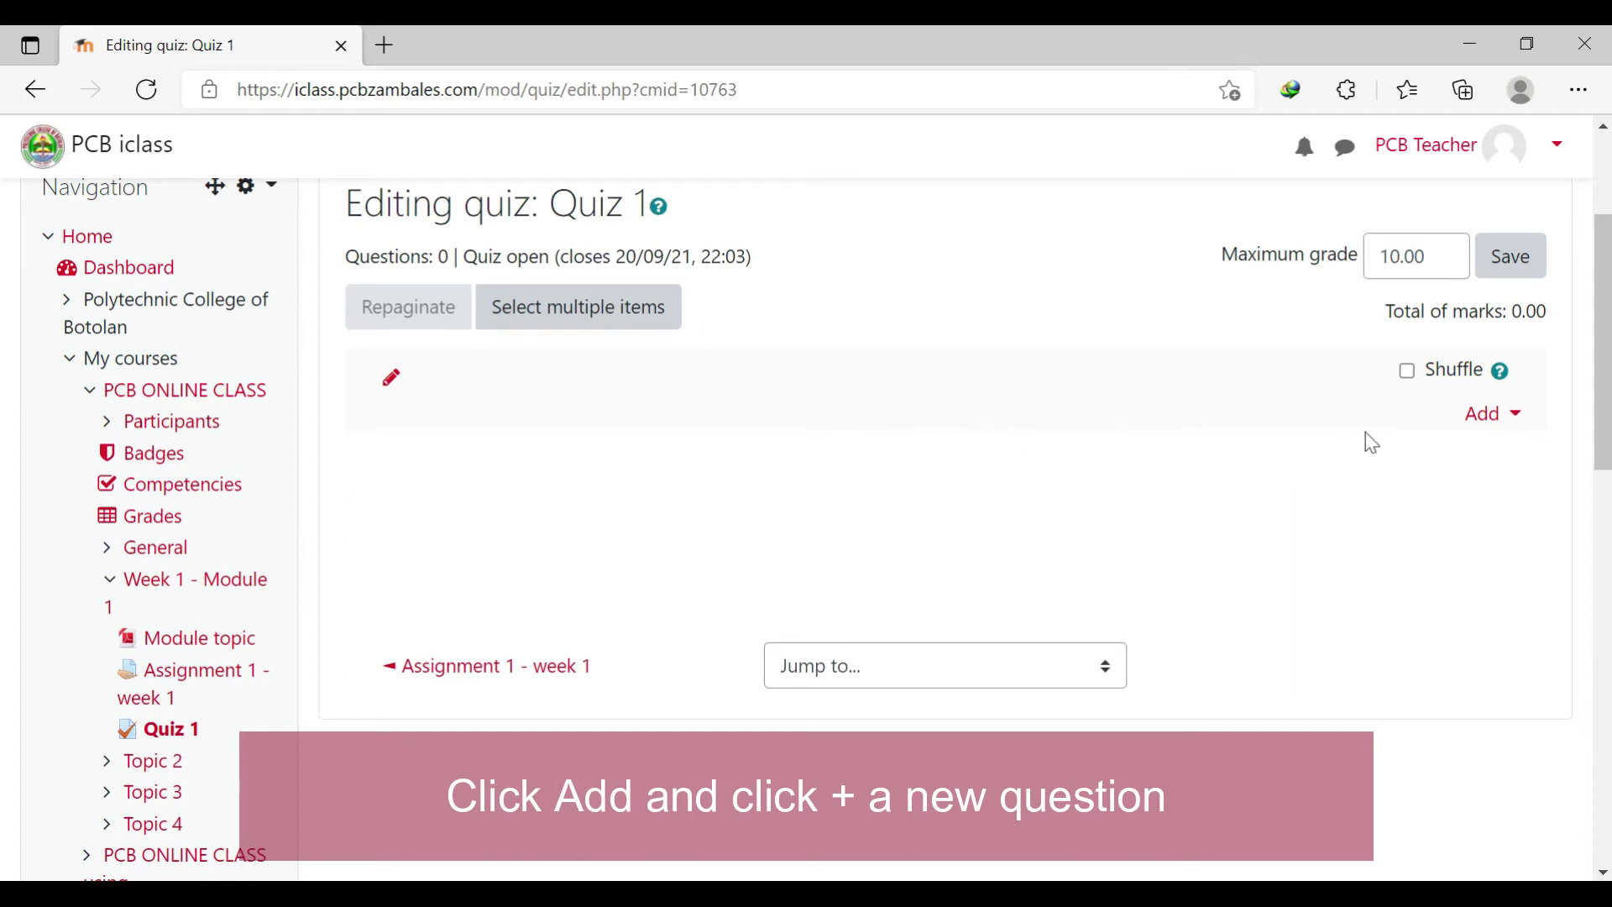
left_click(1498, 417)
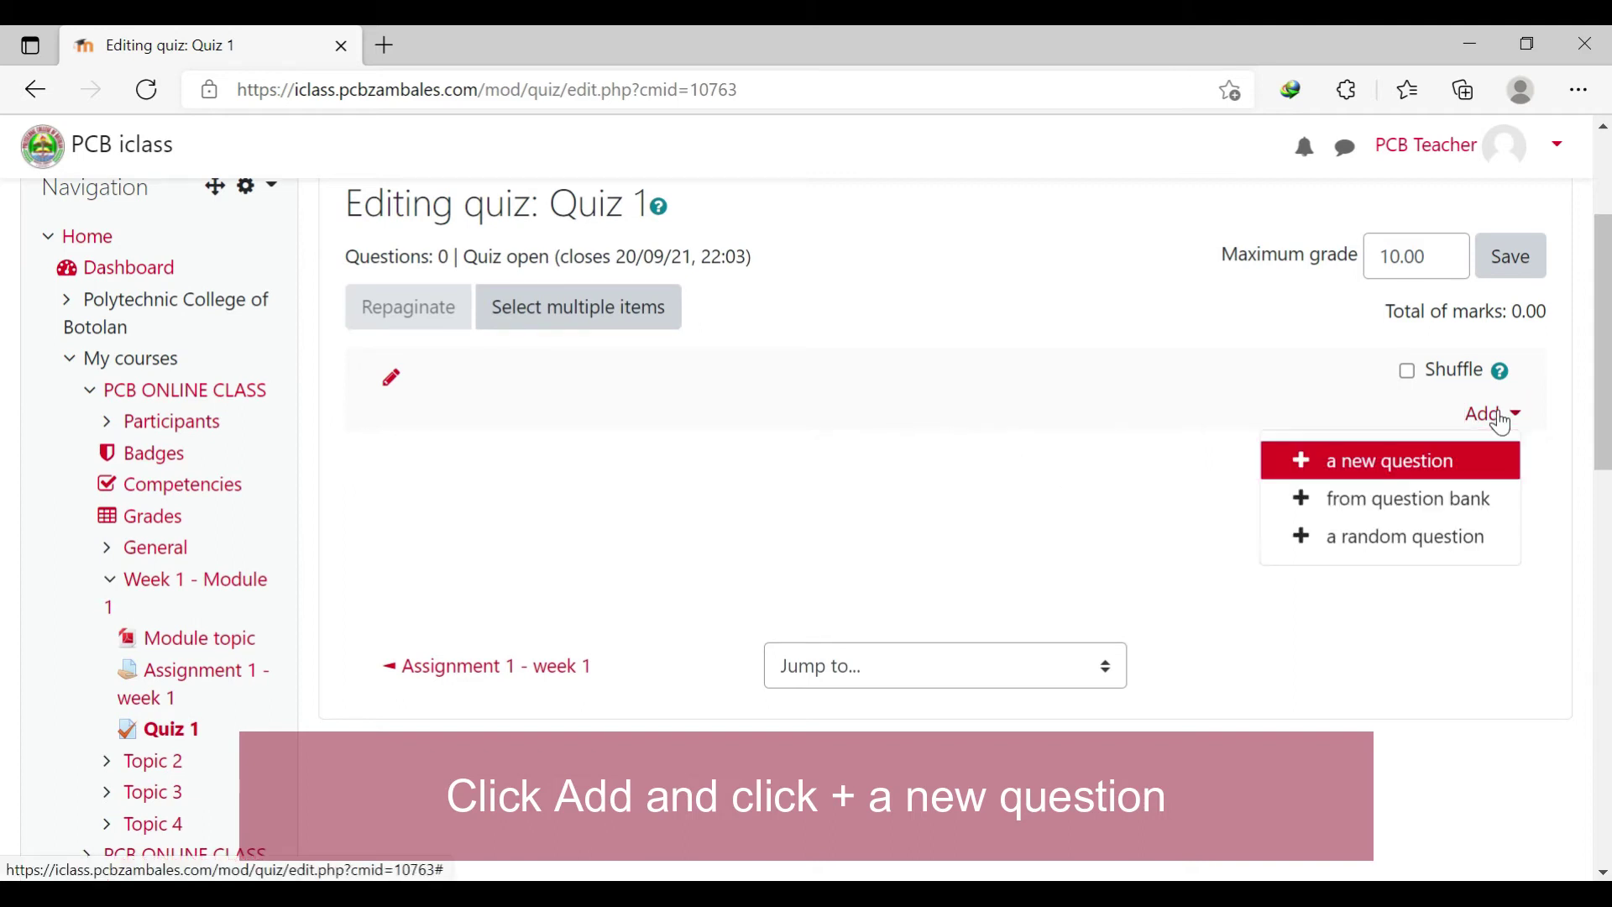
left_click(1377, 470)
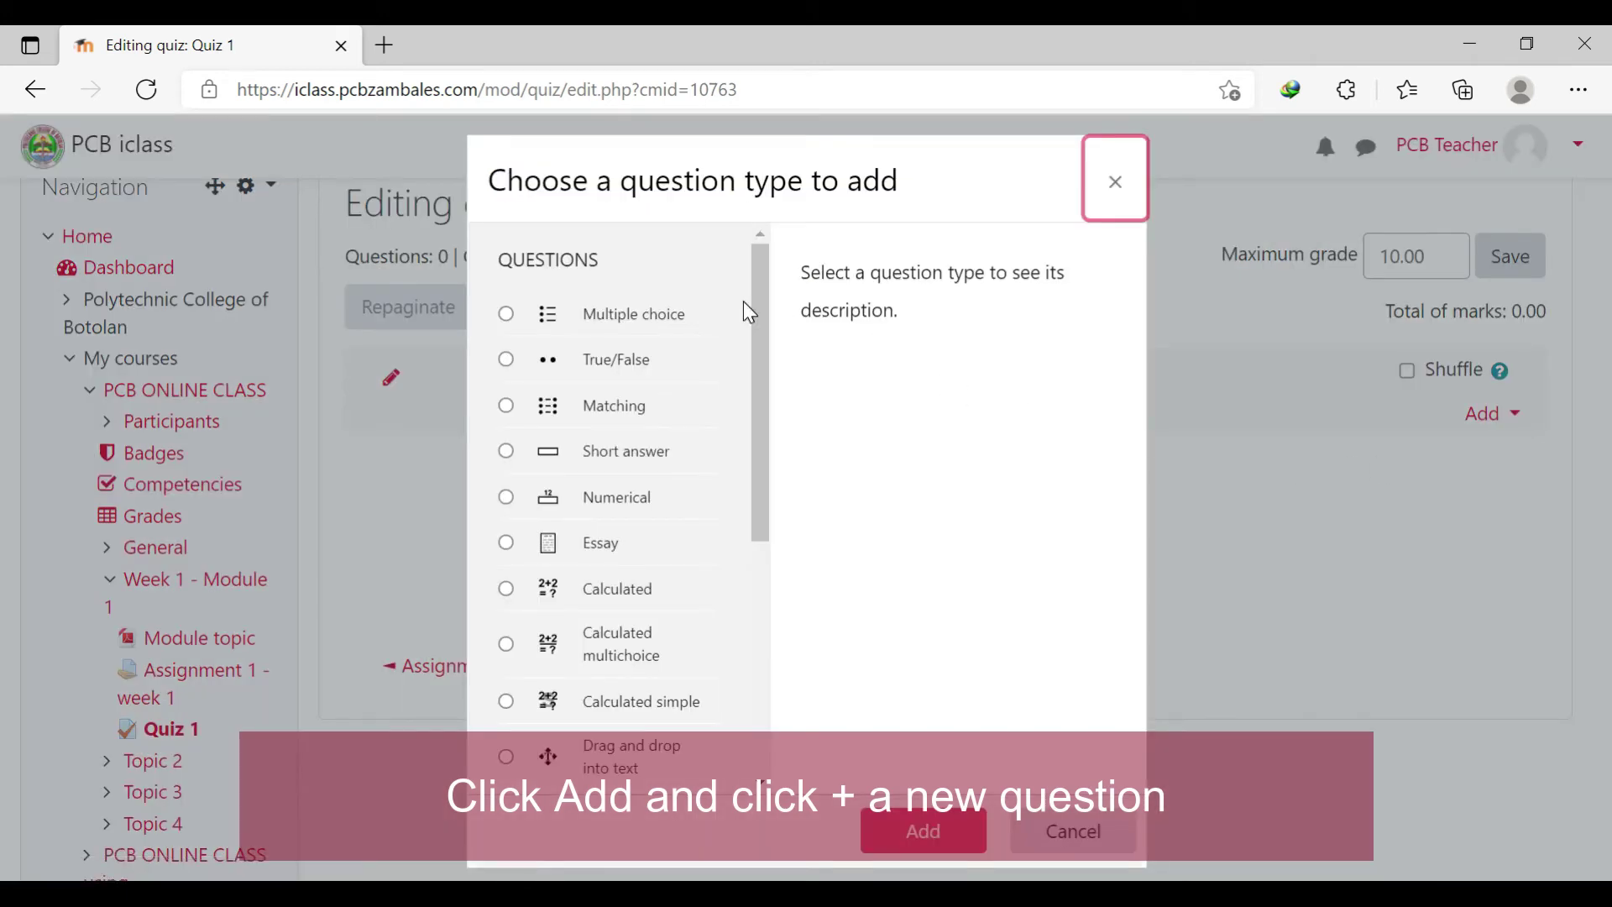
left_click(612, 317)
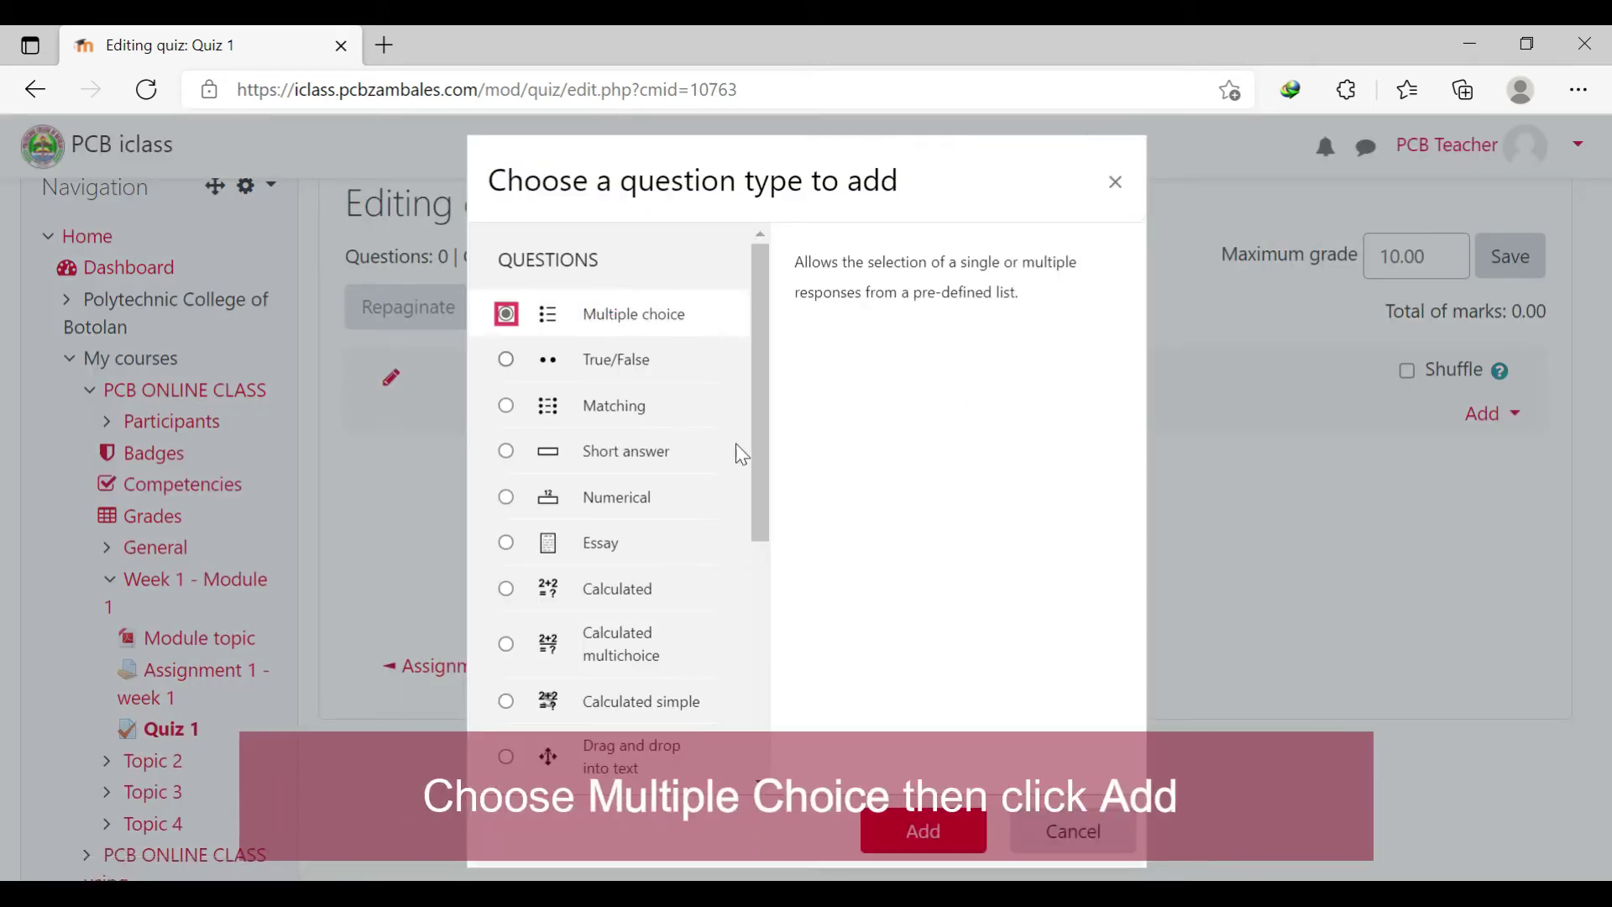
left_click(923, 832)
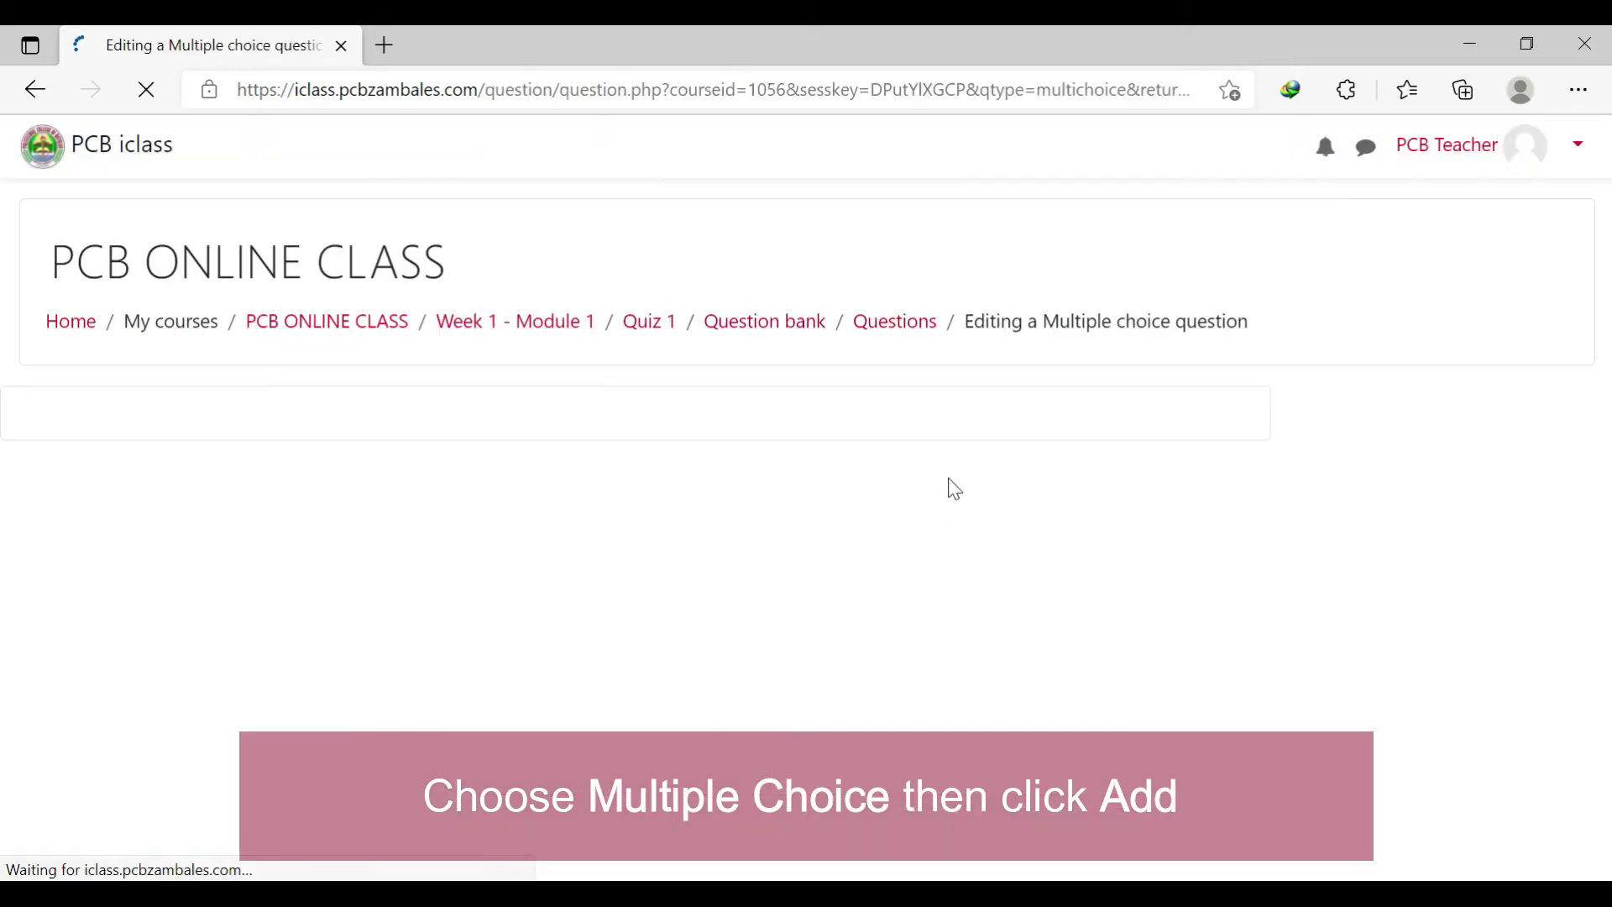
- Name the question "1" and enter "What is P in PCB" as its question text
scroll(1584, 323, "down", 5)
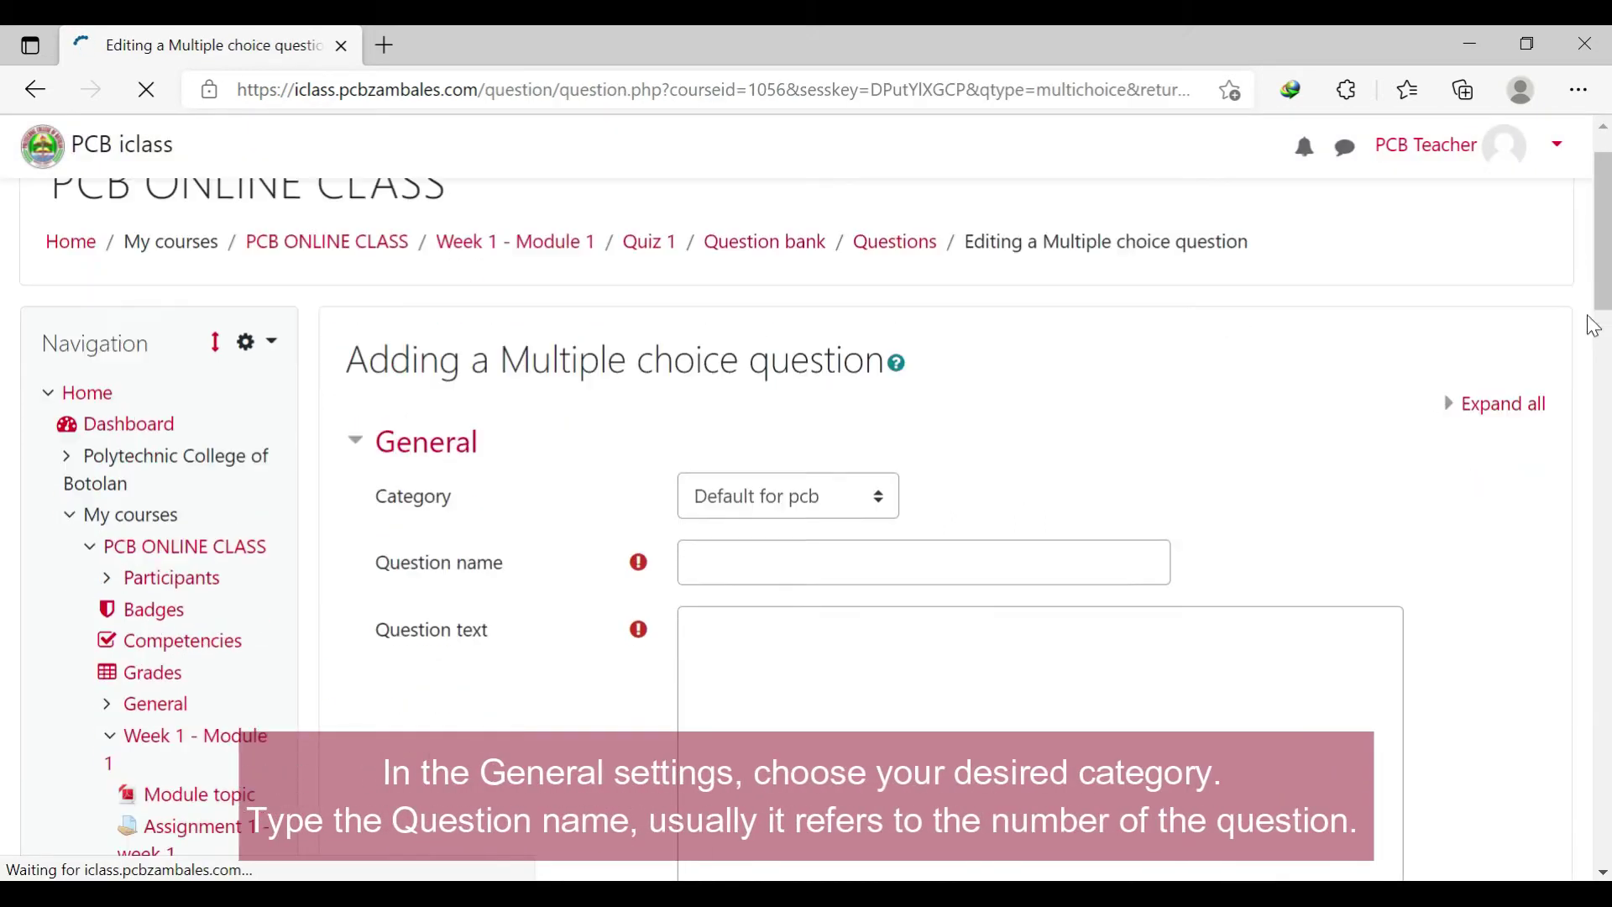
left_click(828, 267)
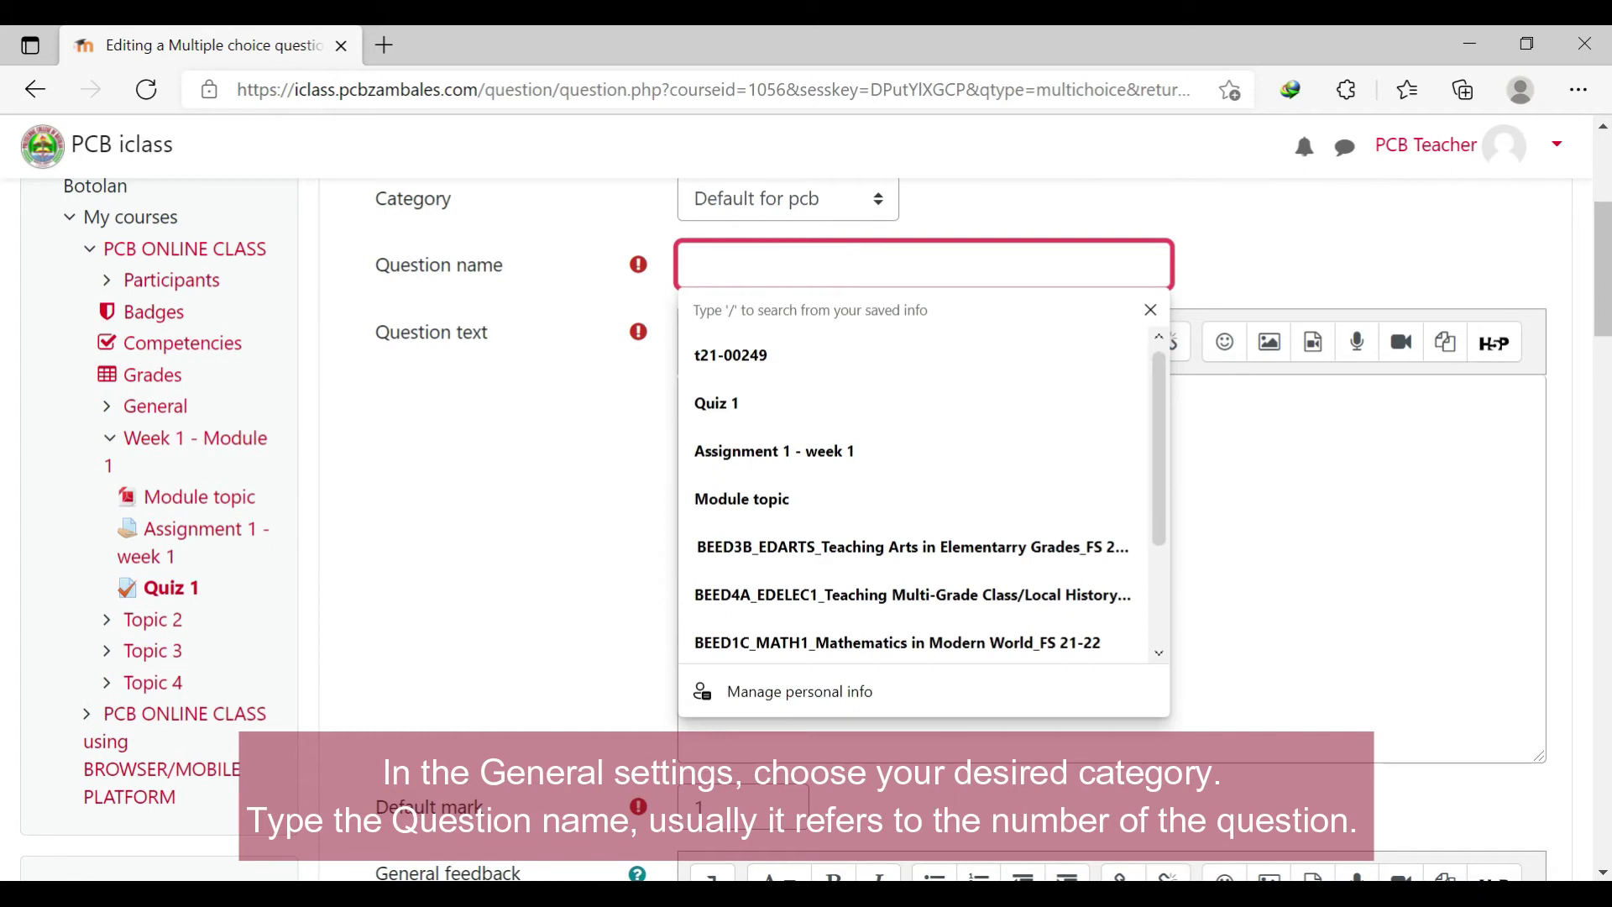
type("1")
left_click(868, 464)
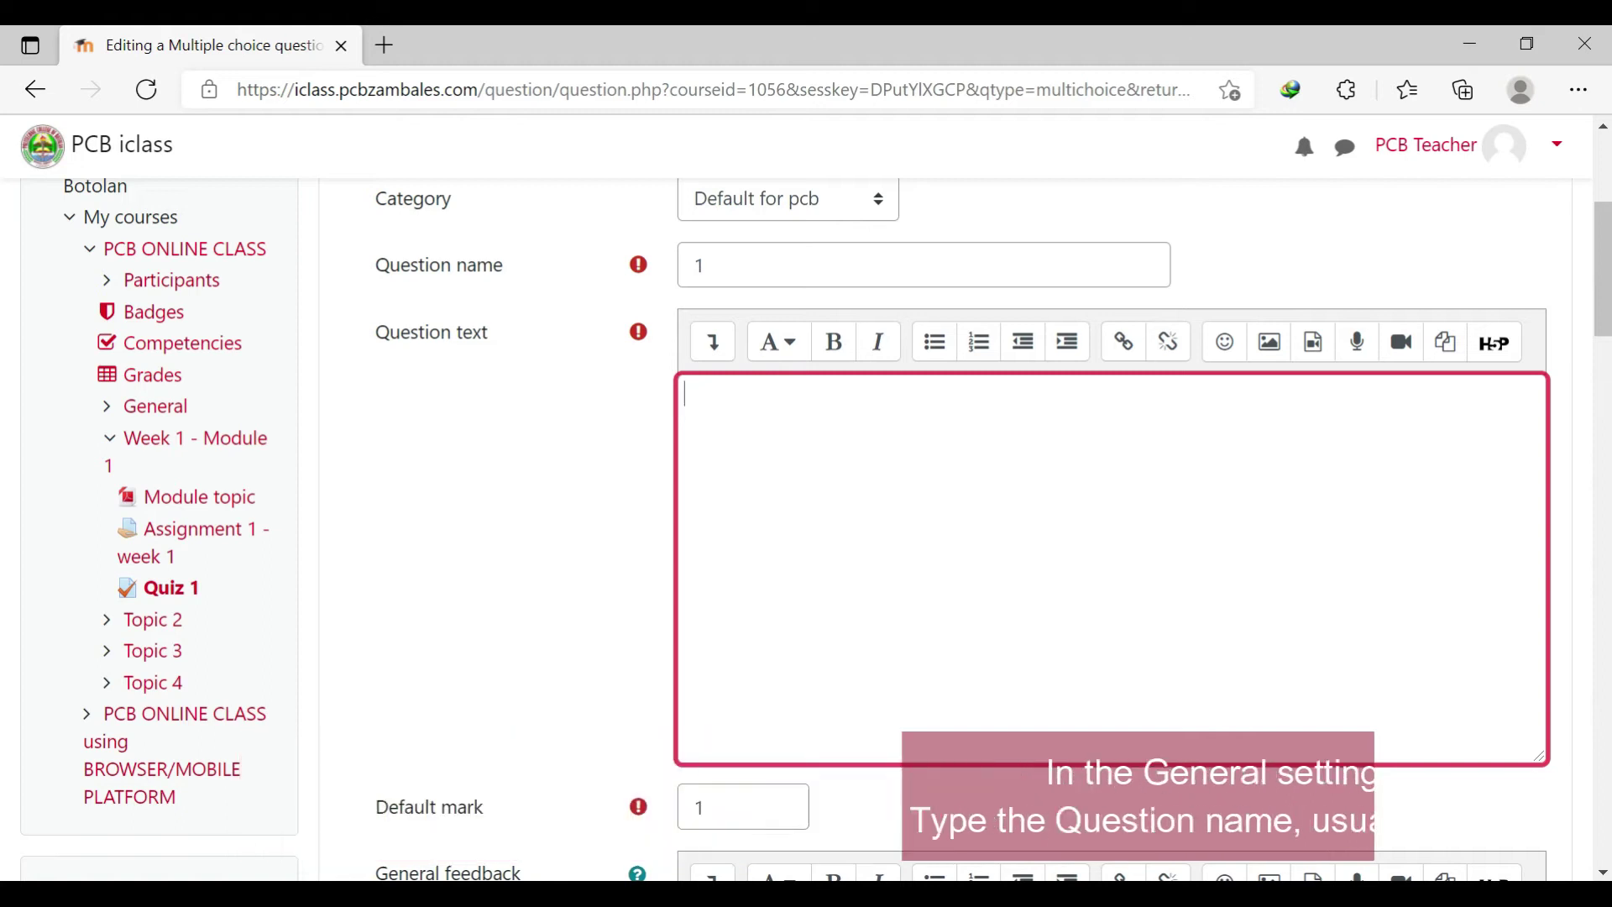
type("What is P in ")
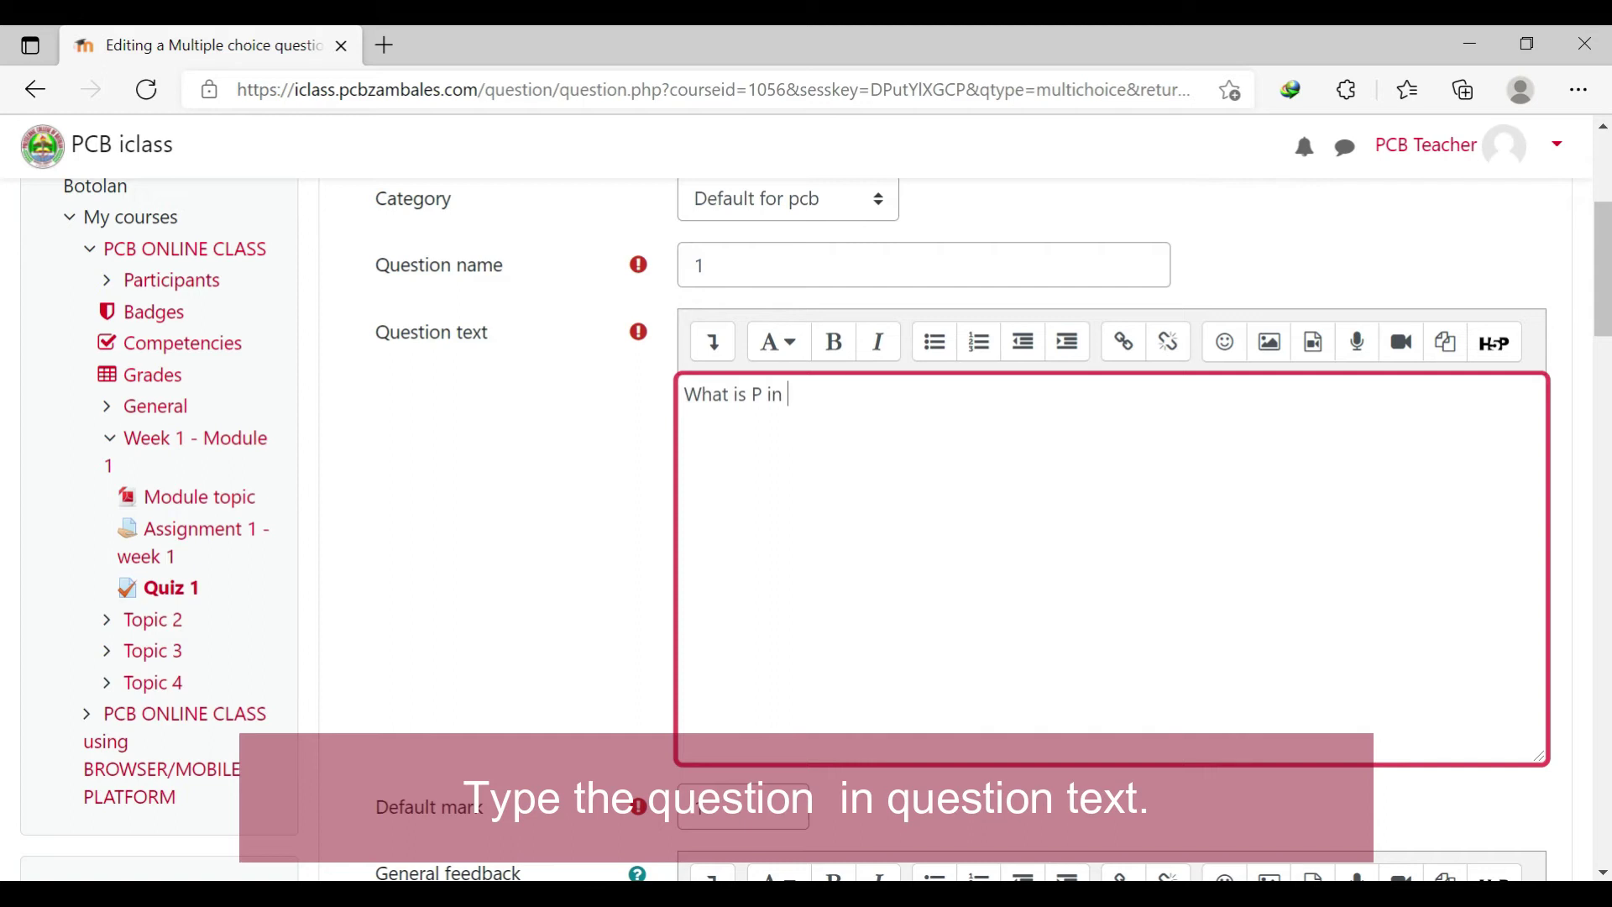
type("PCB")
left_click(573, 459)
- Set the multiple choice question's default mark to 1
scroll(573, 459, "down", 4)
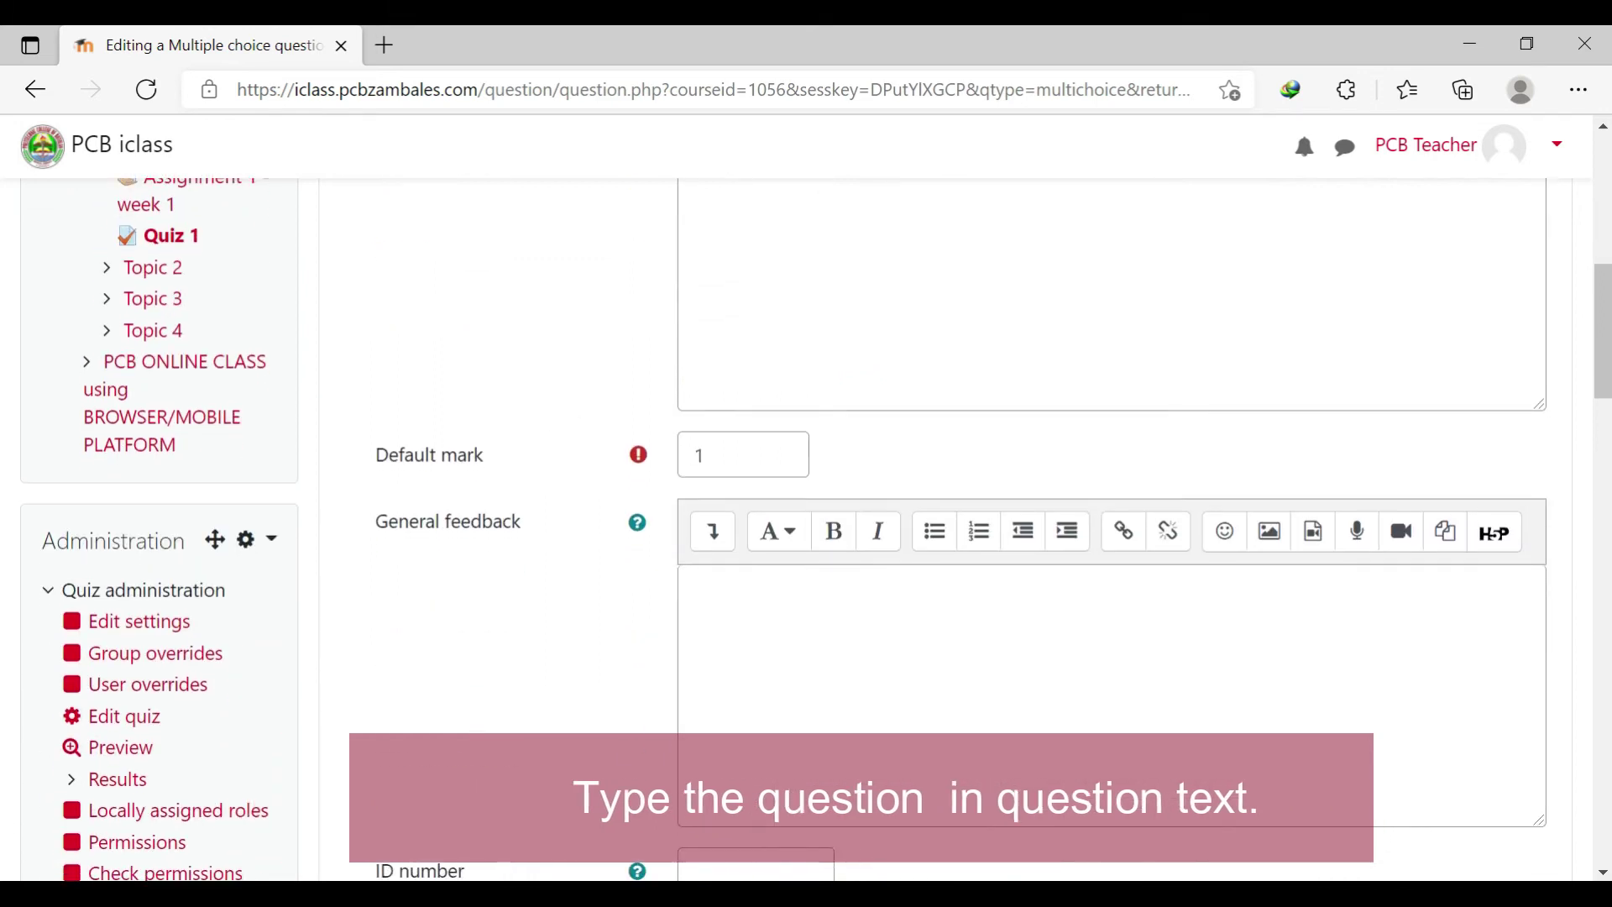
scroll(574, 458, "down", 1)
left_click(737, 346)
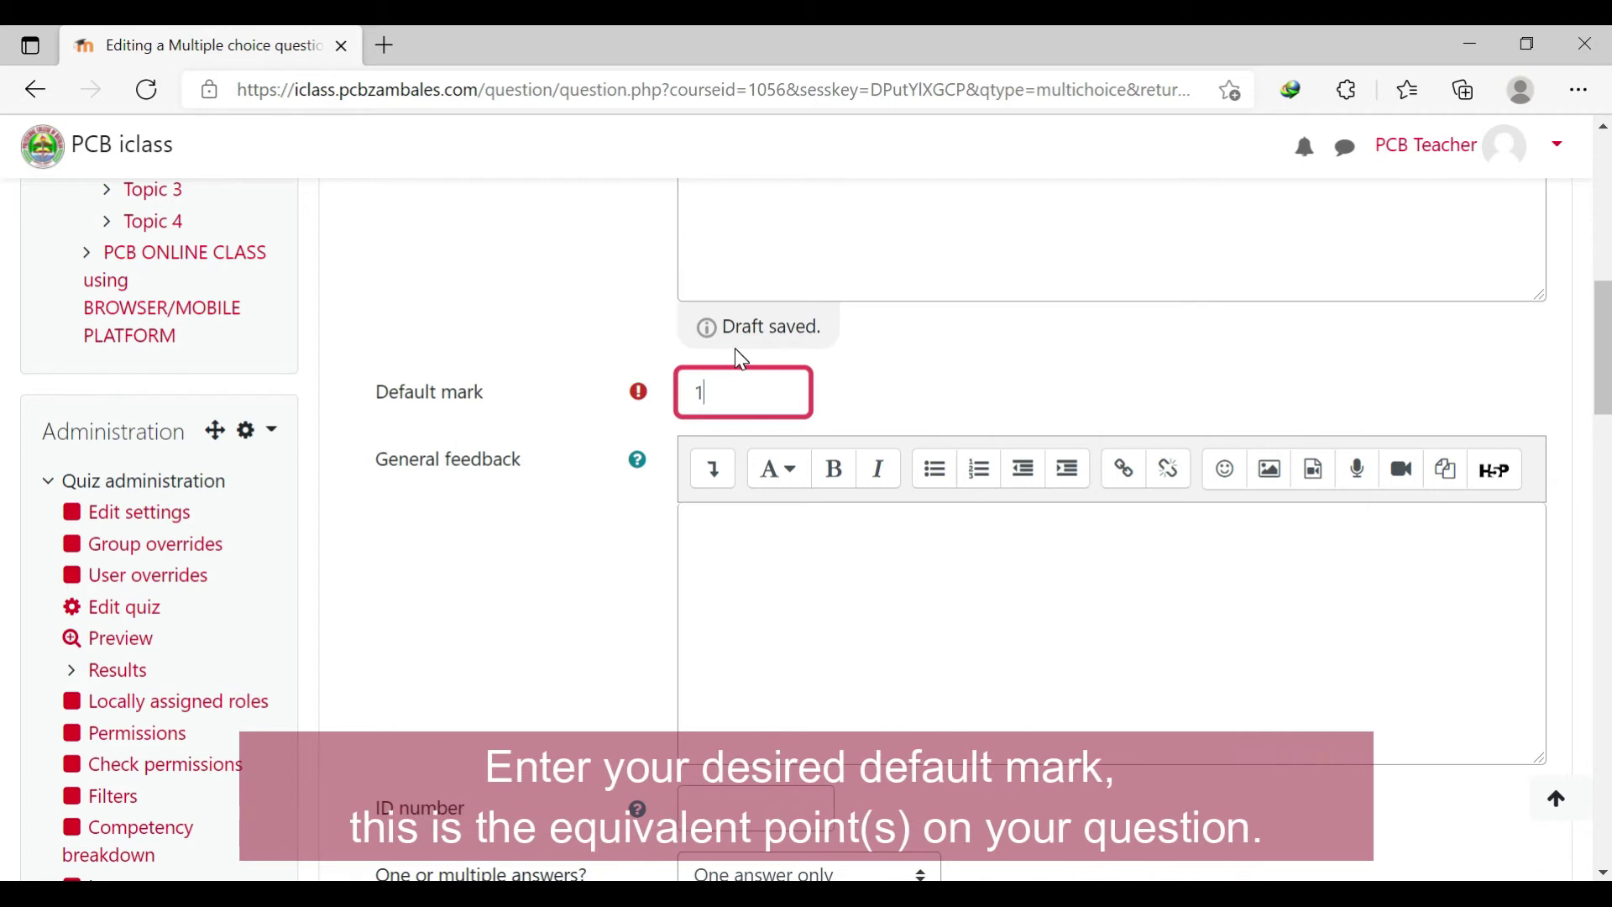
key("Tab")
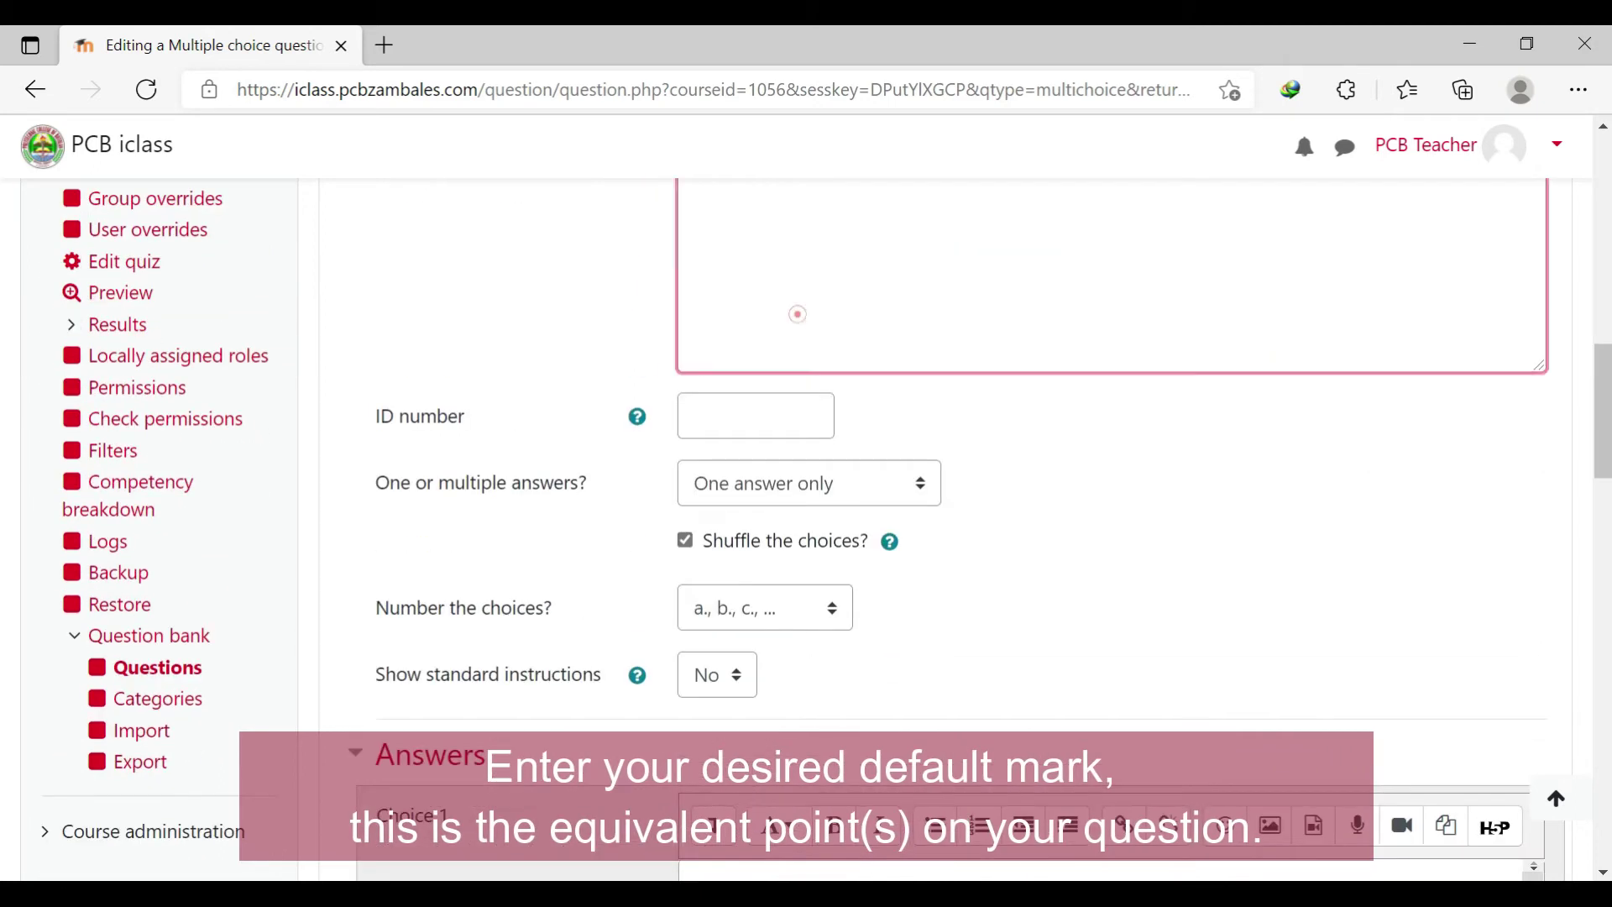
- Enter "Polytechnic" as the text of Choice 1 for the multiple choice question
scroll(949, 504, "up", 2)
left_click(789, 556)
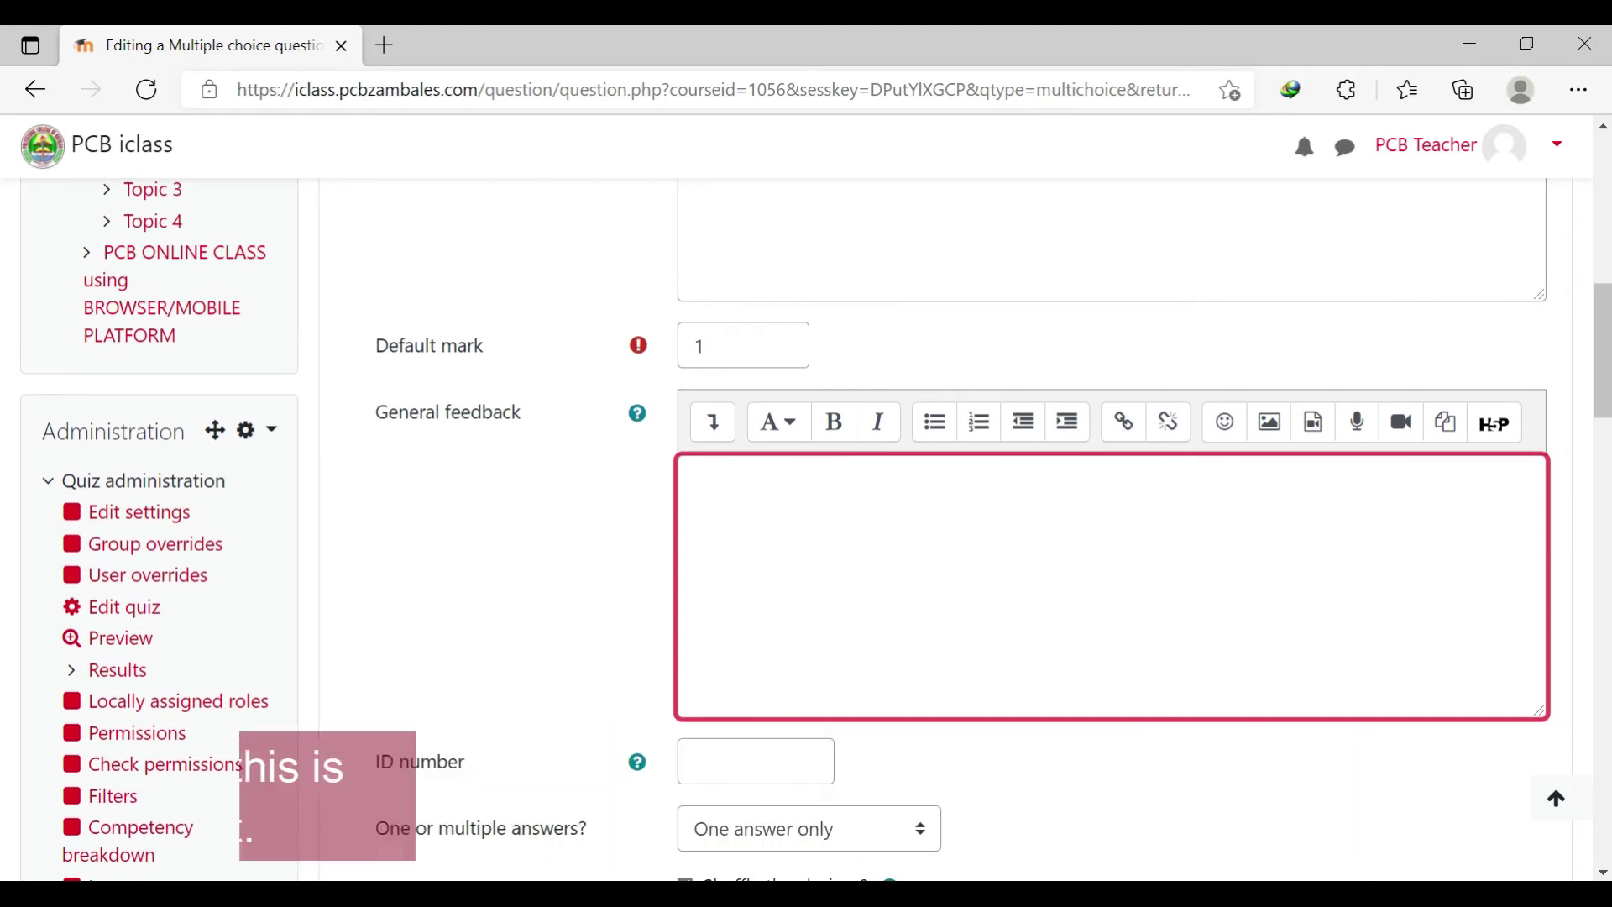
scroll(823, 578, "down", 4)
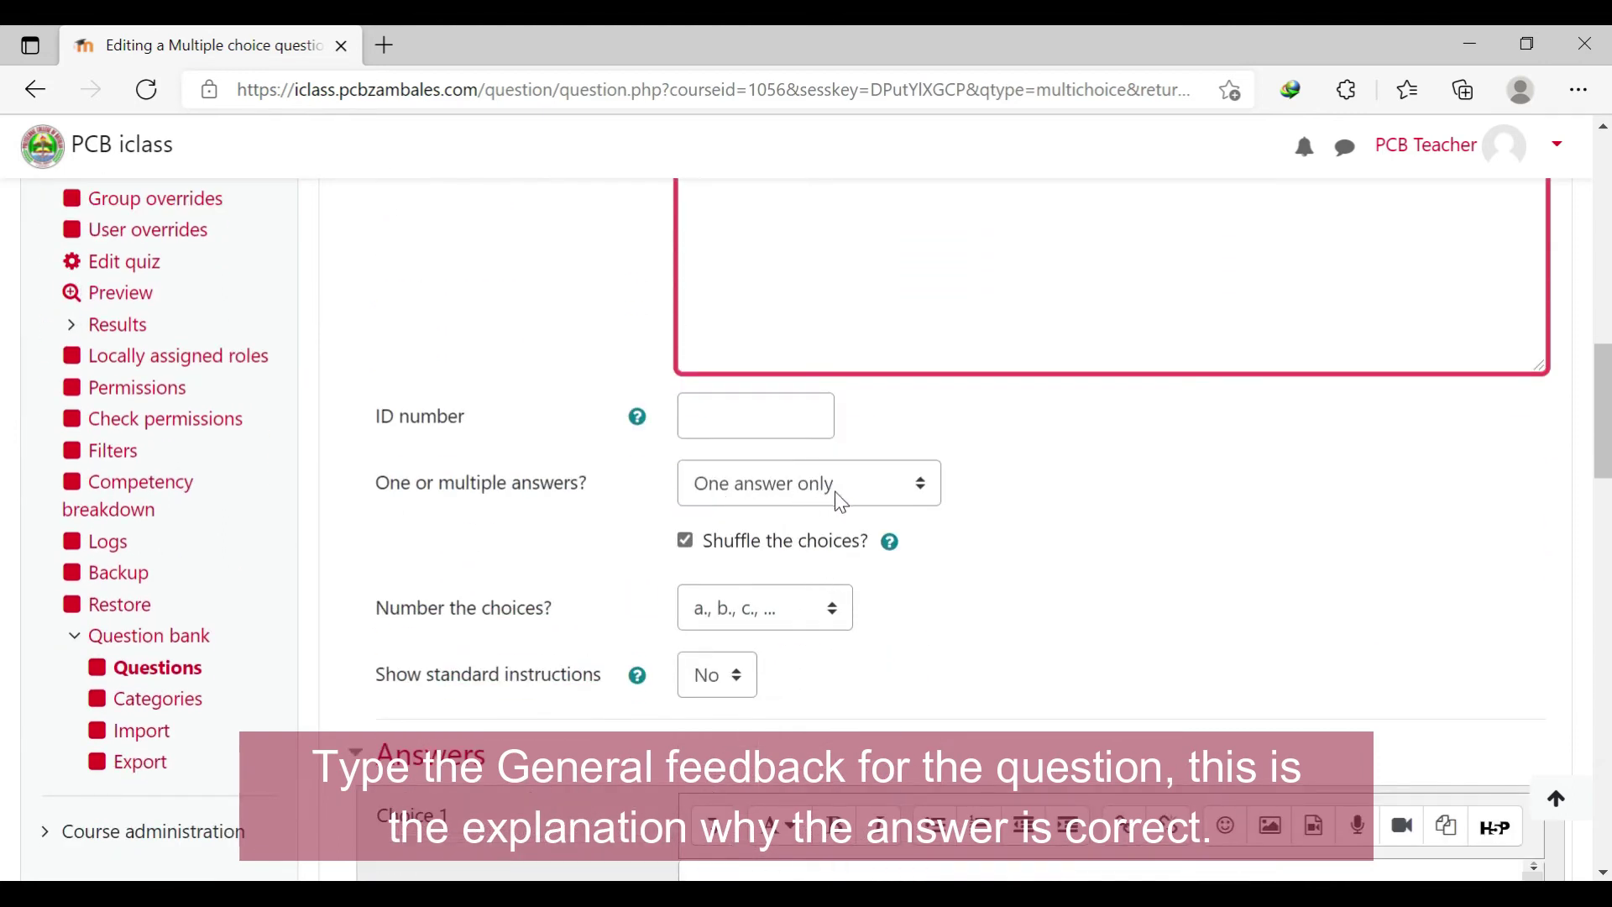
scroll(736, 546, "down", 4)
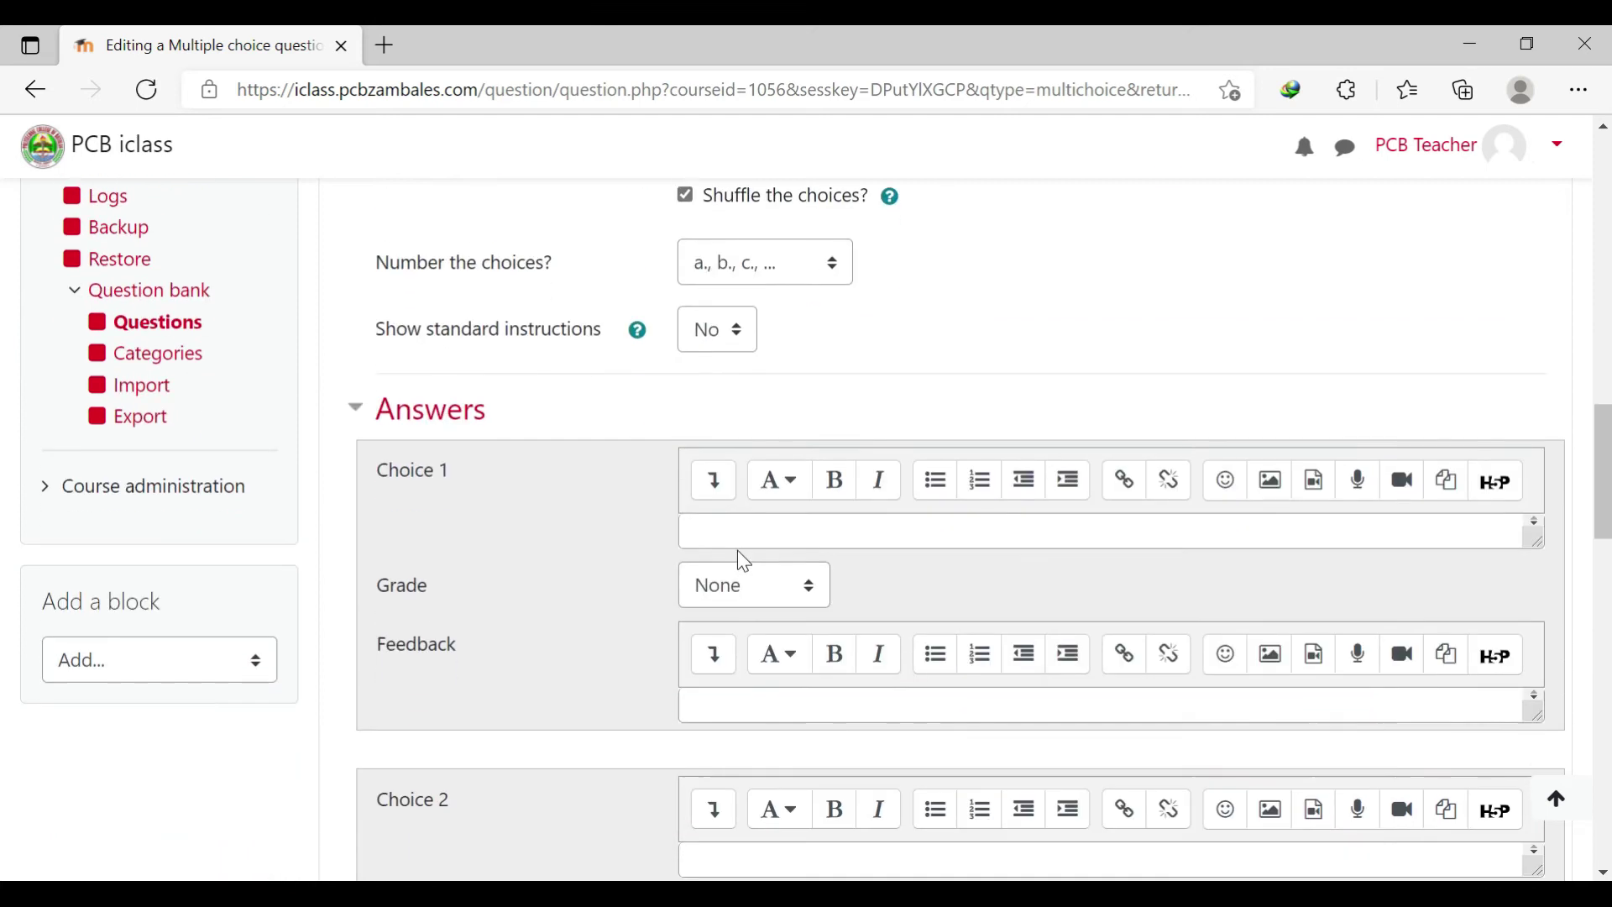
left_click(797, 527)
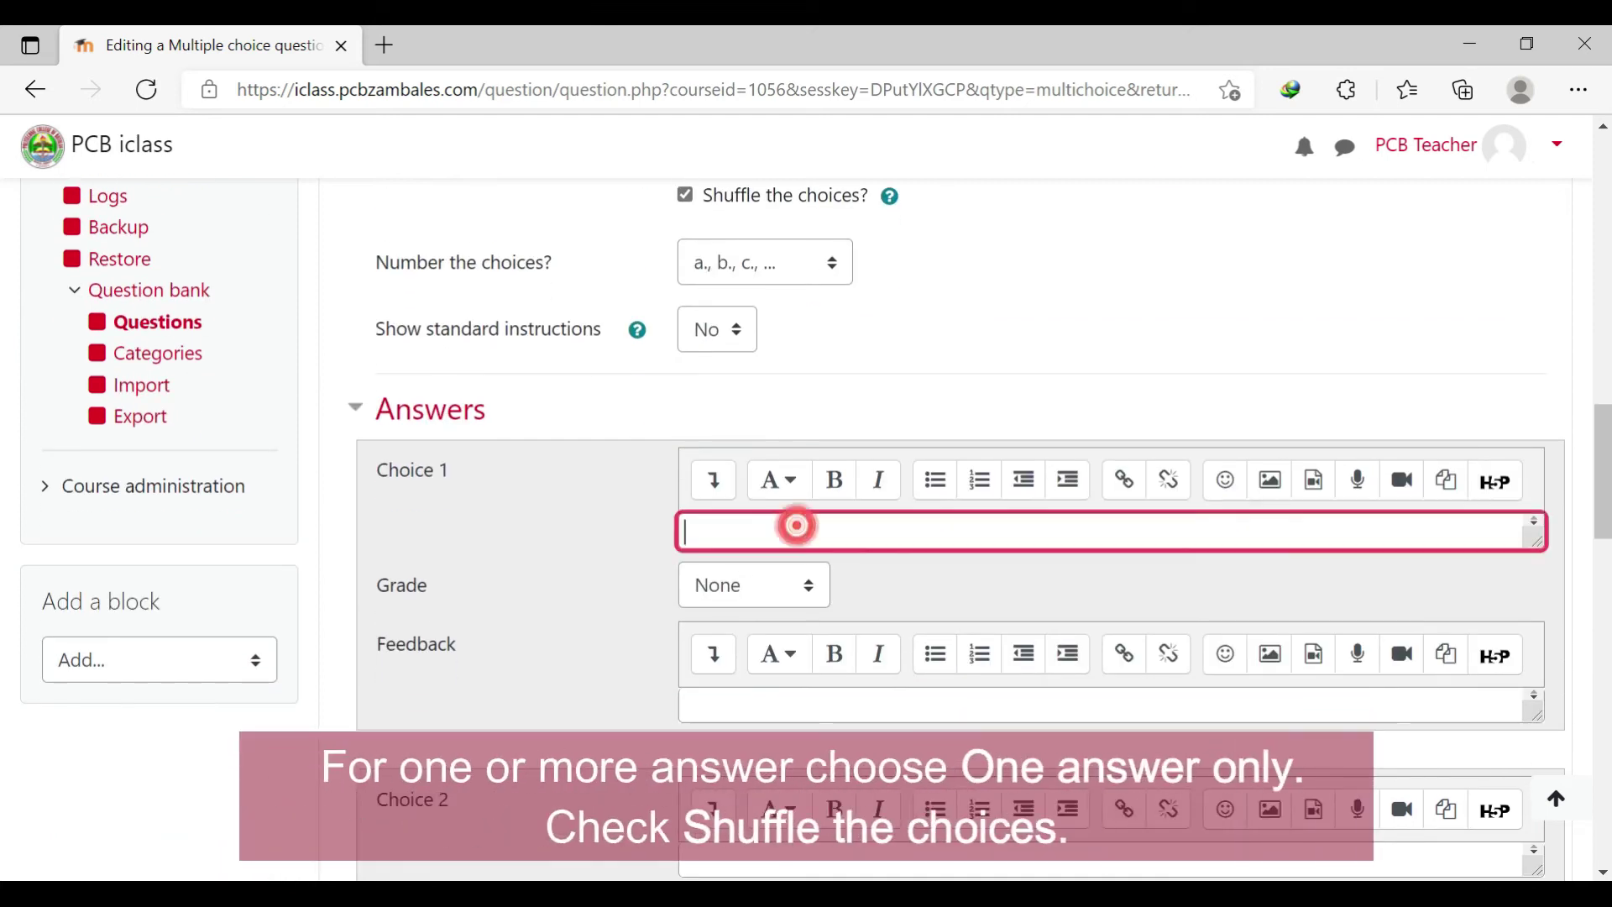
type("Po")
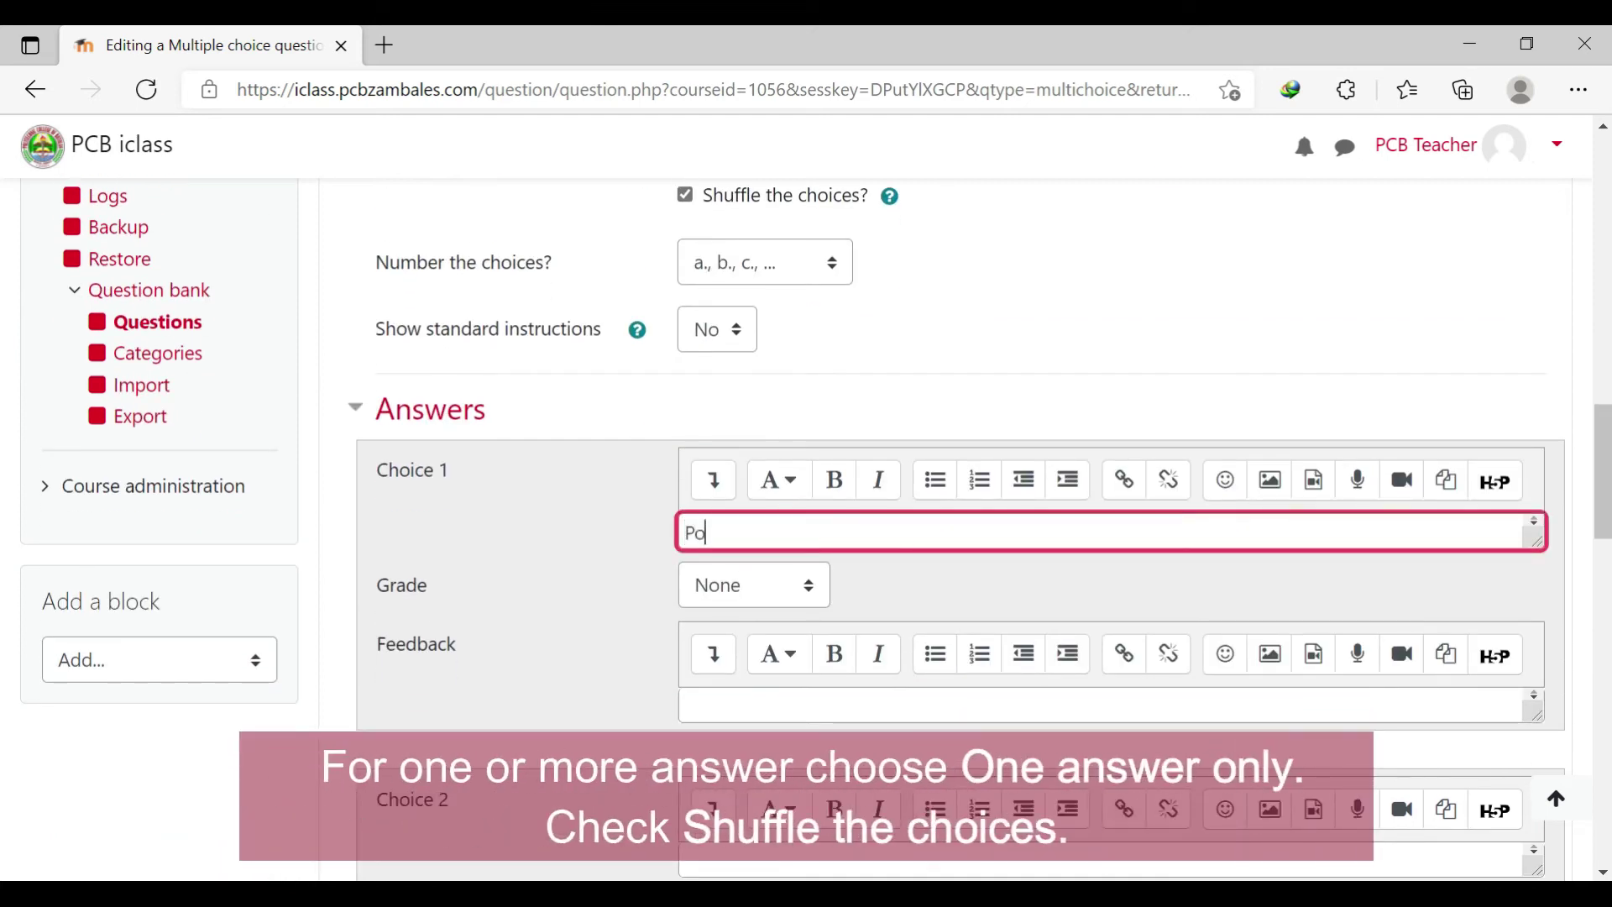
type("lytechnic")
key("BackSpace")
key("BackSpace")
key("BackSpace")
key("BackSpace")
key("BackSpace")
key("BackSpace")
key("BackSpace")
key("BackSpace")
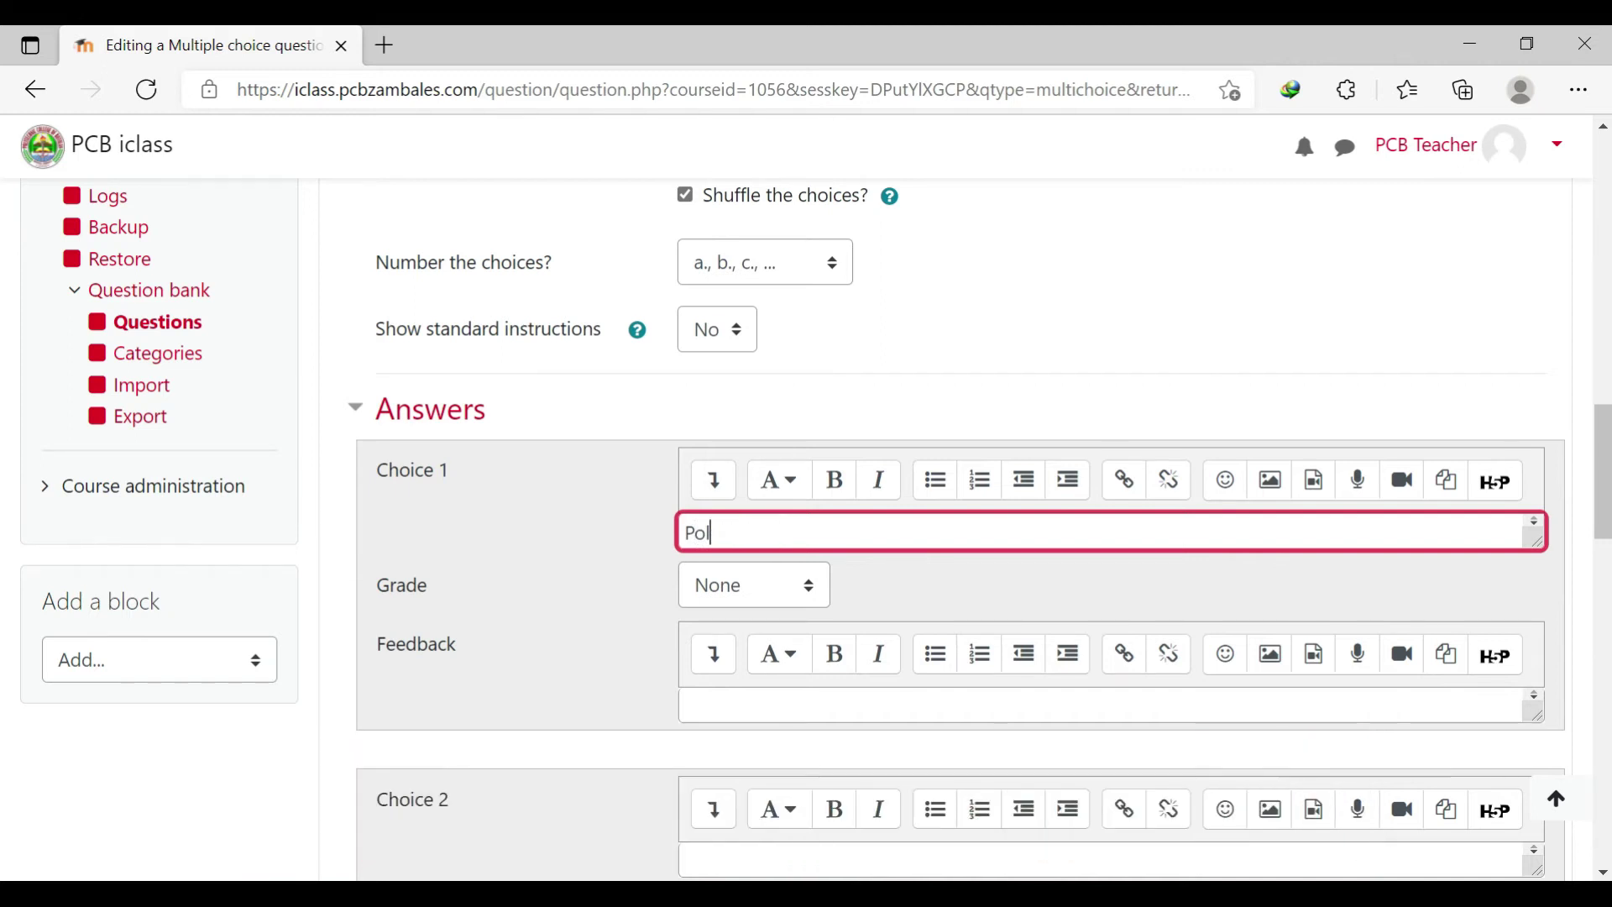
type("yted")
type("hnic")
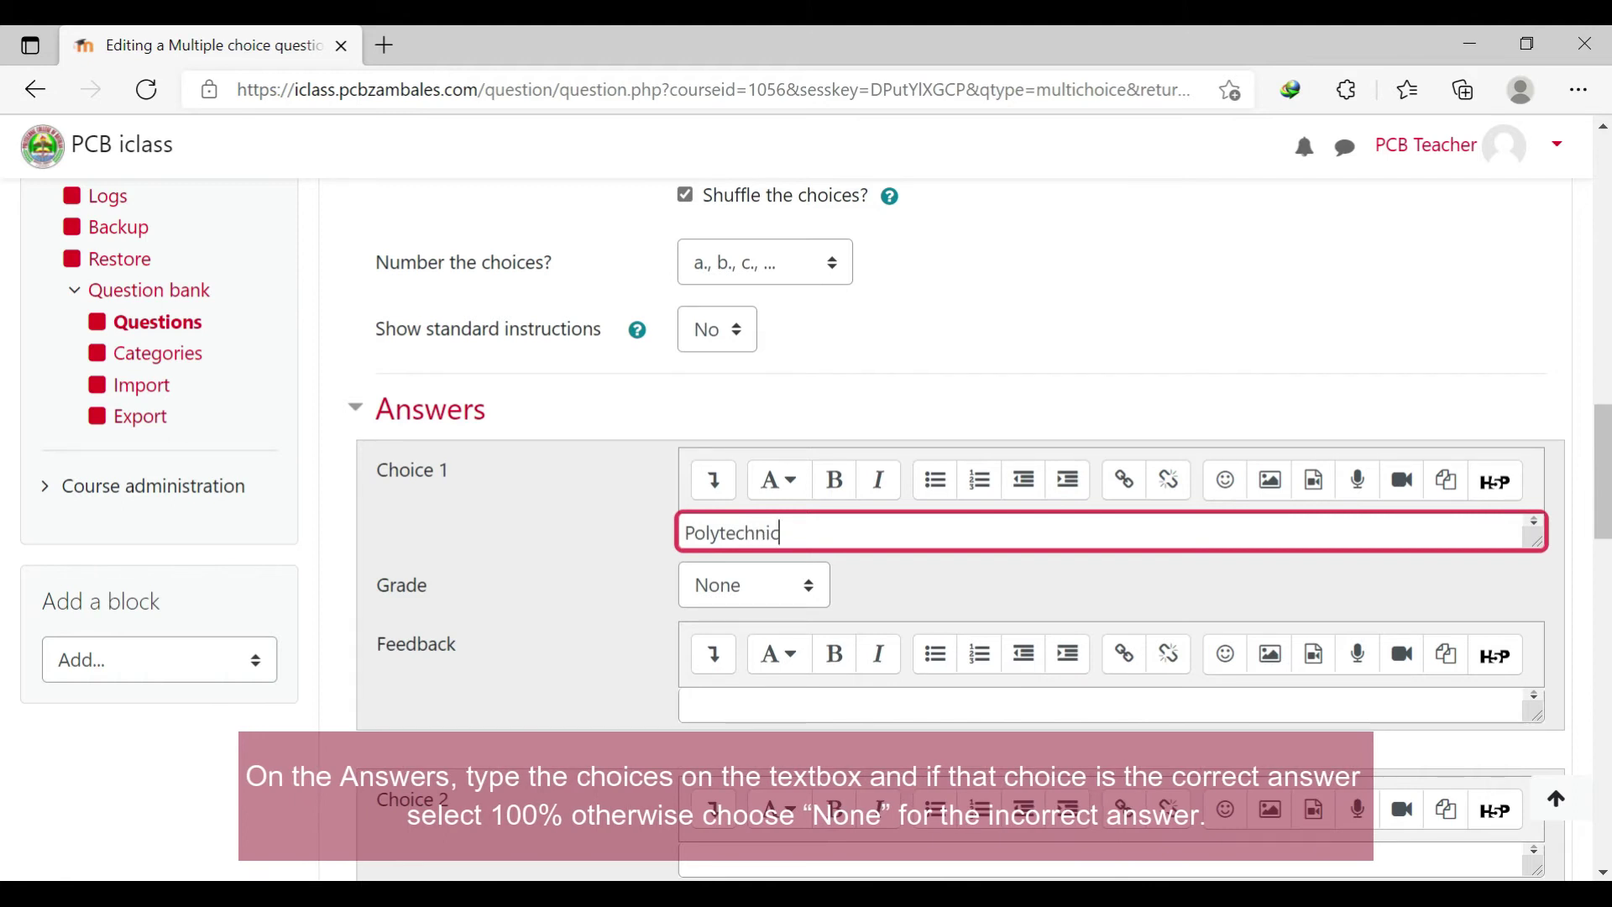
- Set the grade of Choice 1 to 100% to mark it as the correct answer
left_click(748, 584)
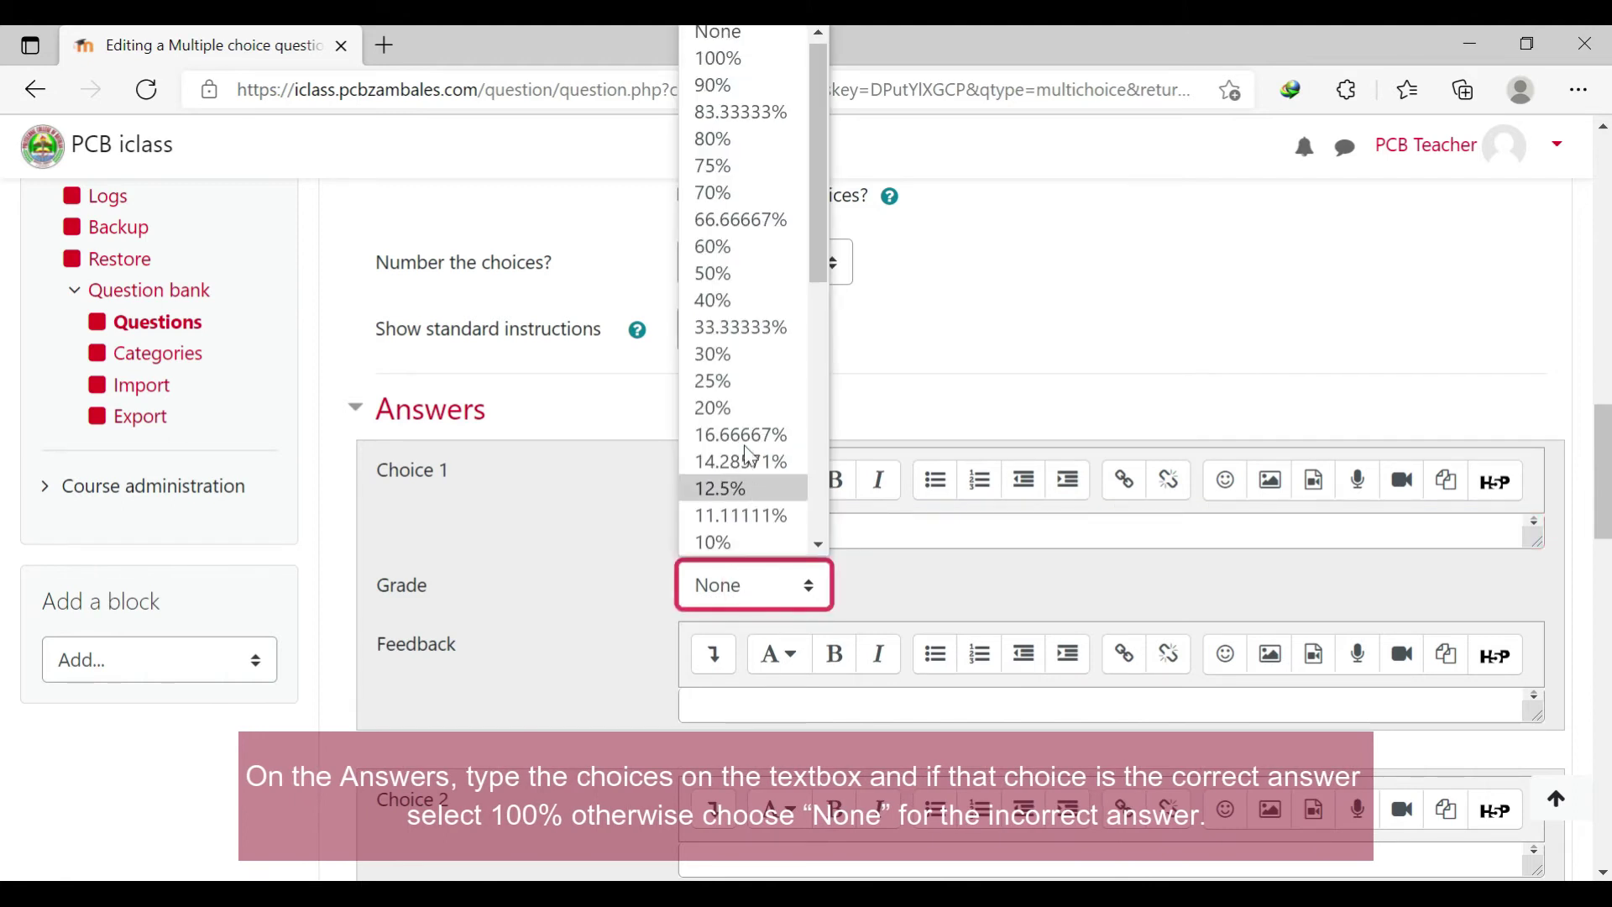
left_click(707, 61)
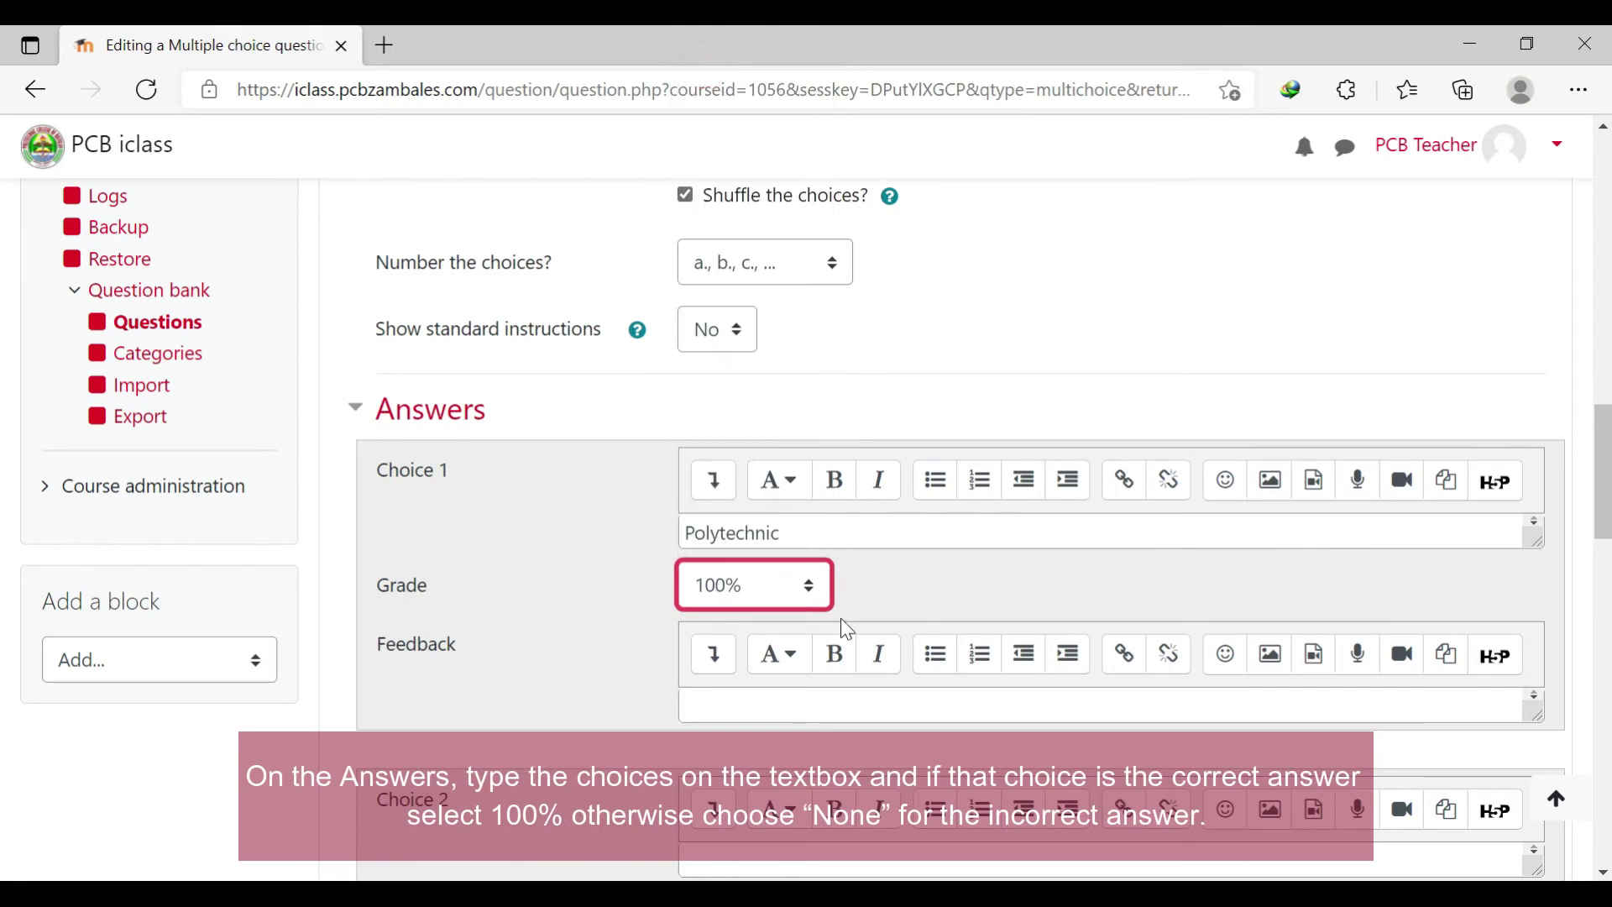
left_click(641, 619)
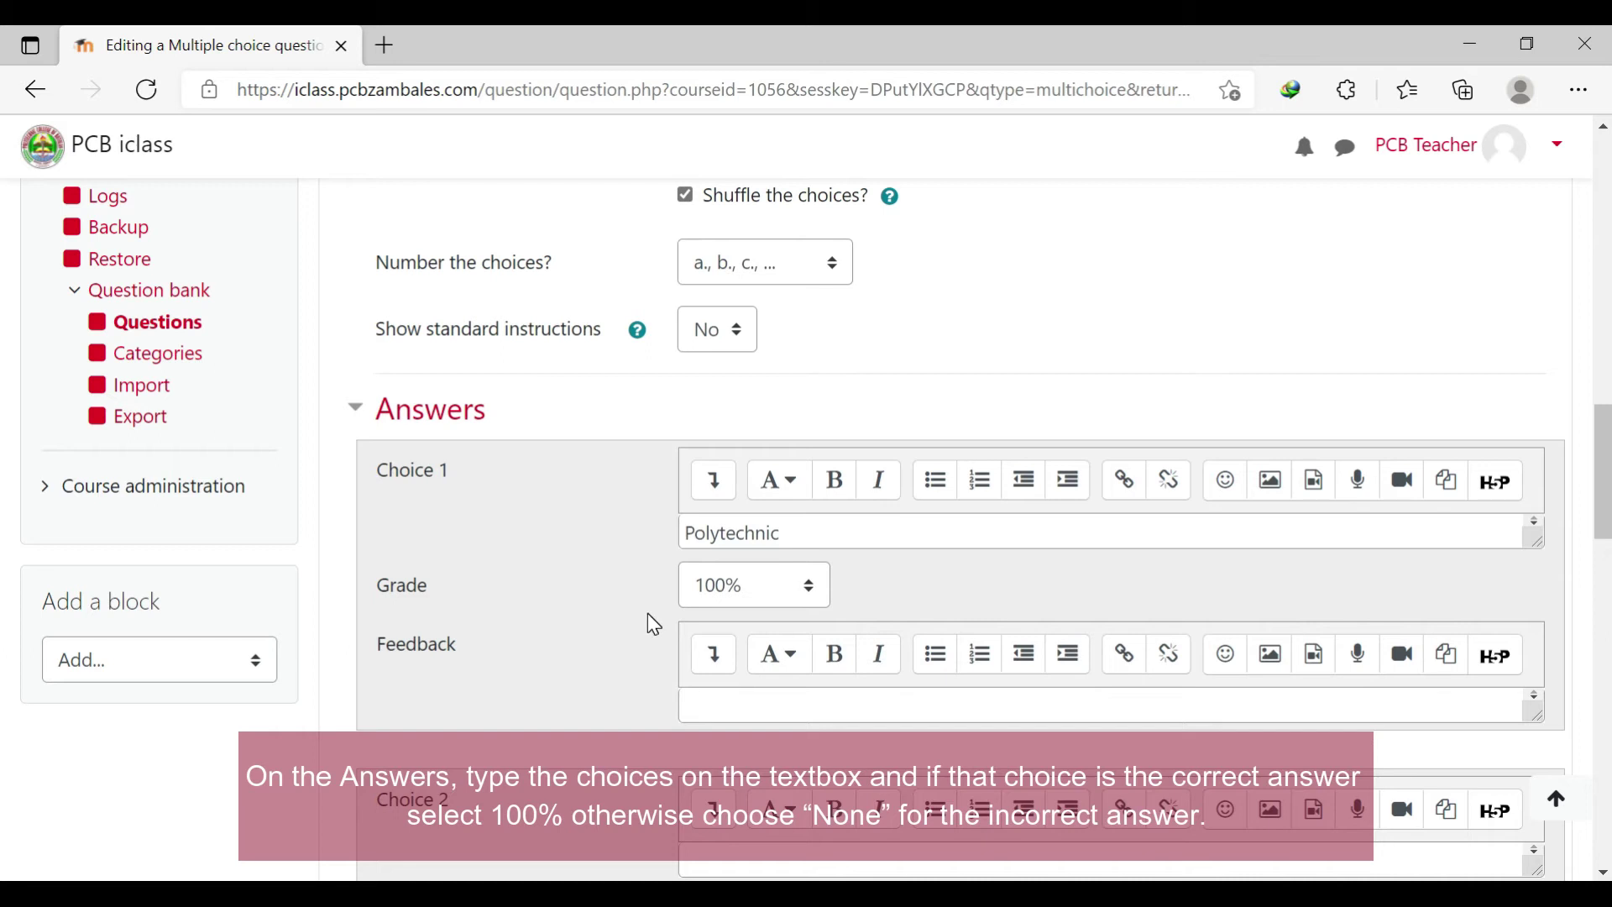
- Enter "Power" as the text of Choice 2, leaving its grade at None
scroll(668, 640, "down", 3)
left_click(738, 633)
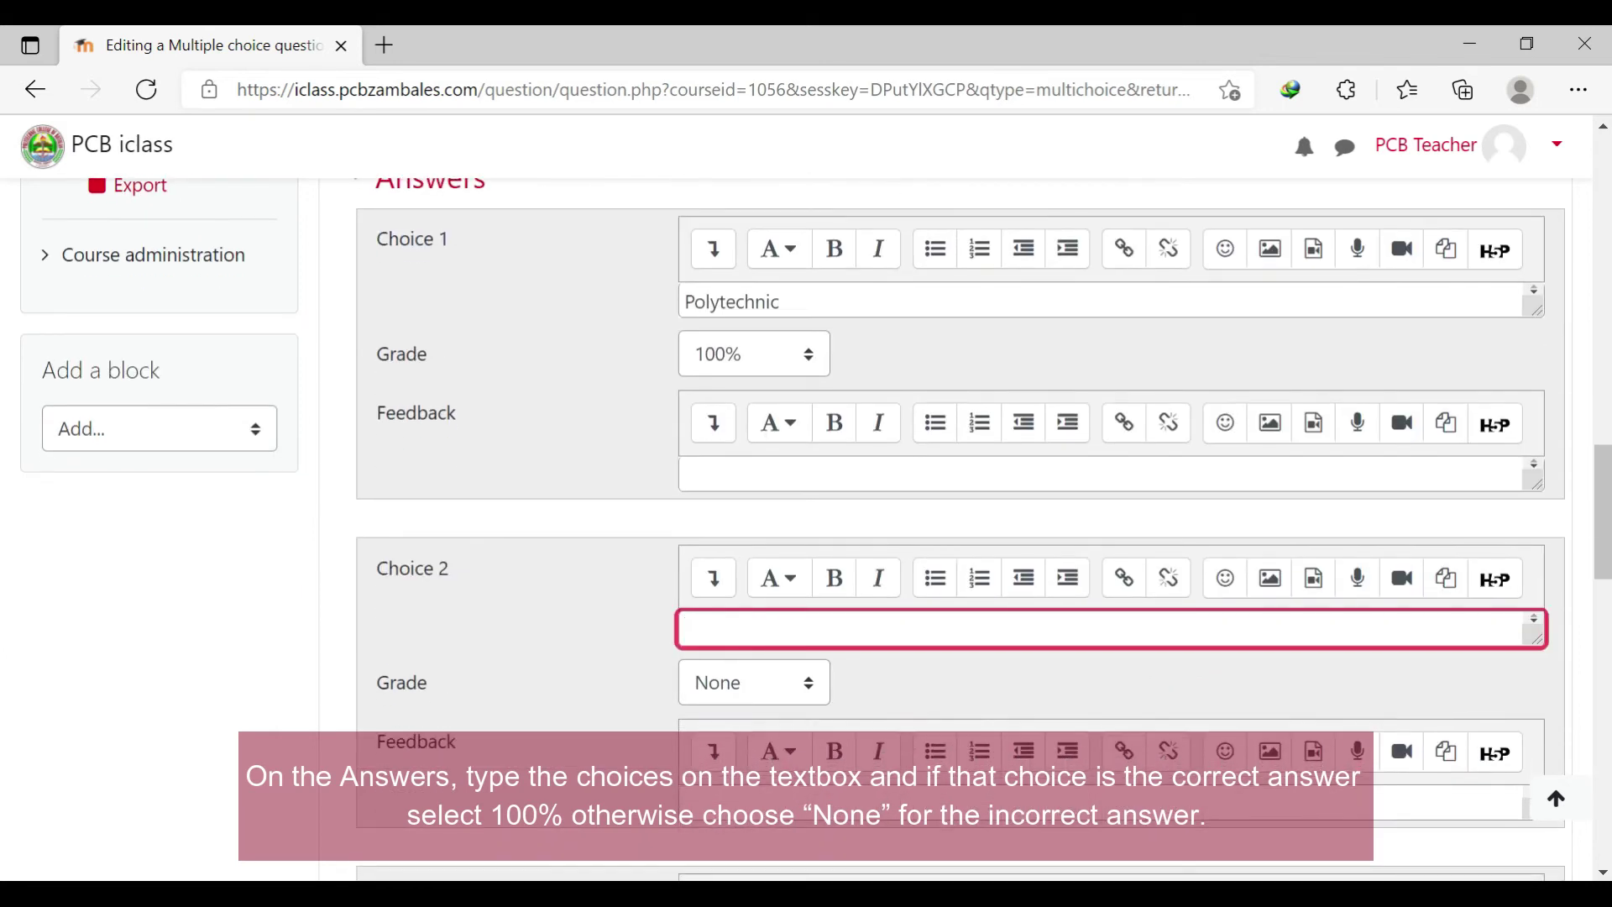
type("Power")
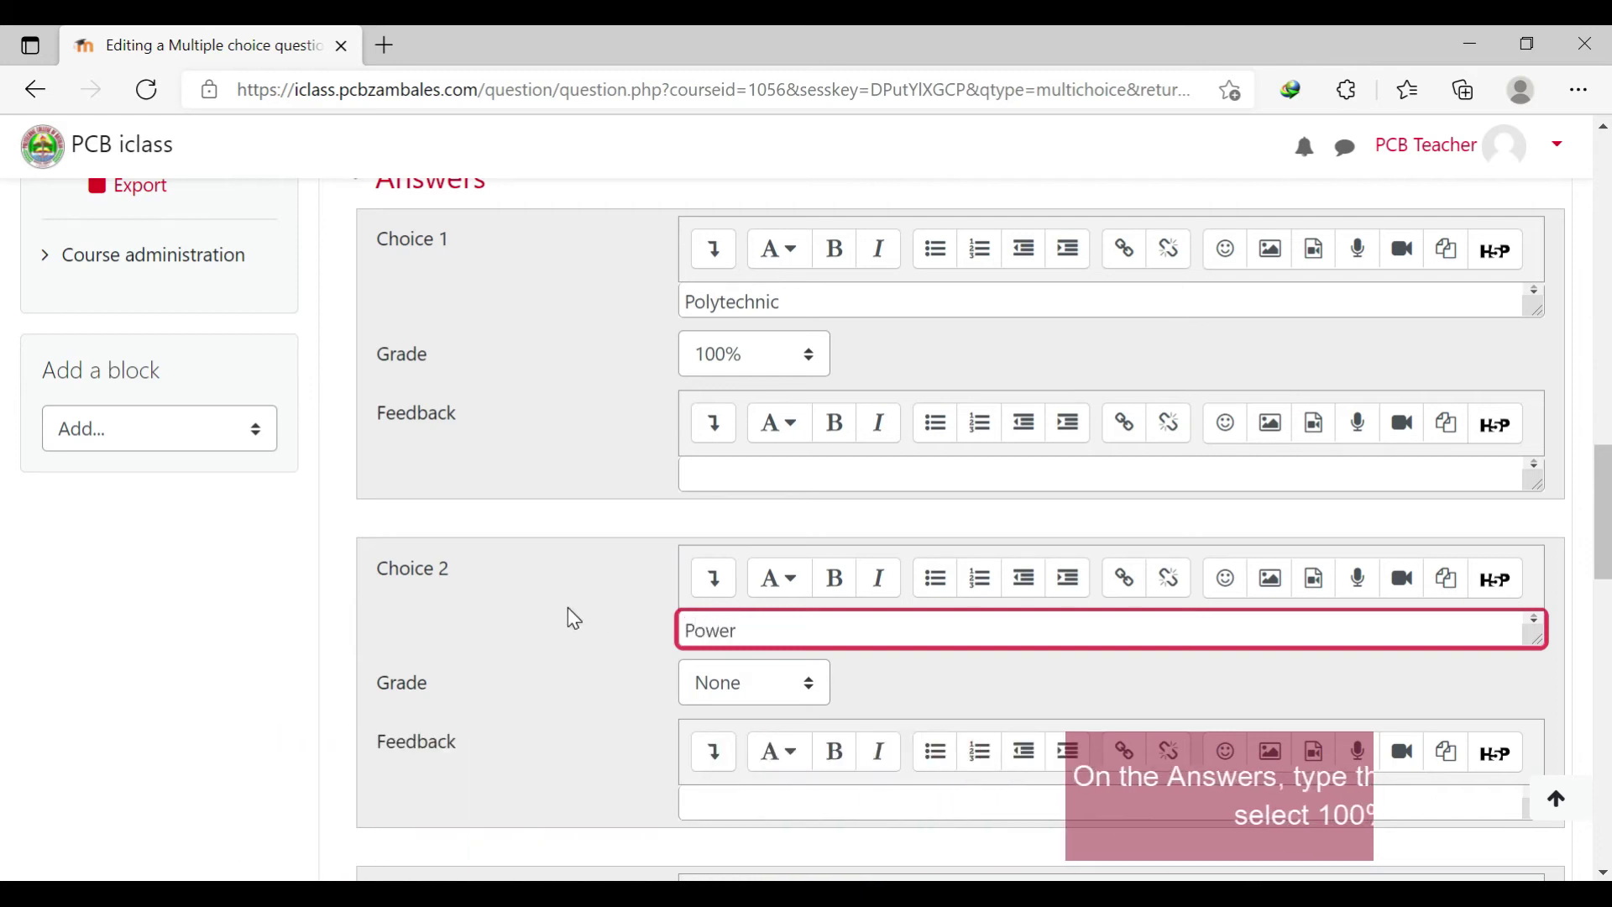
left_click(628, 597)
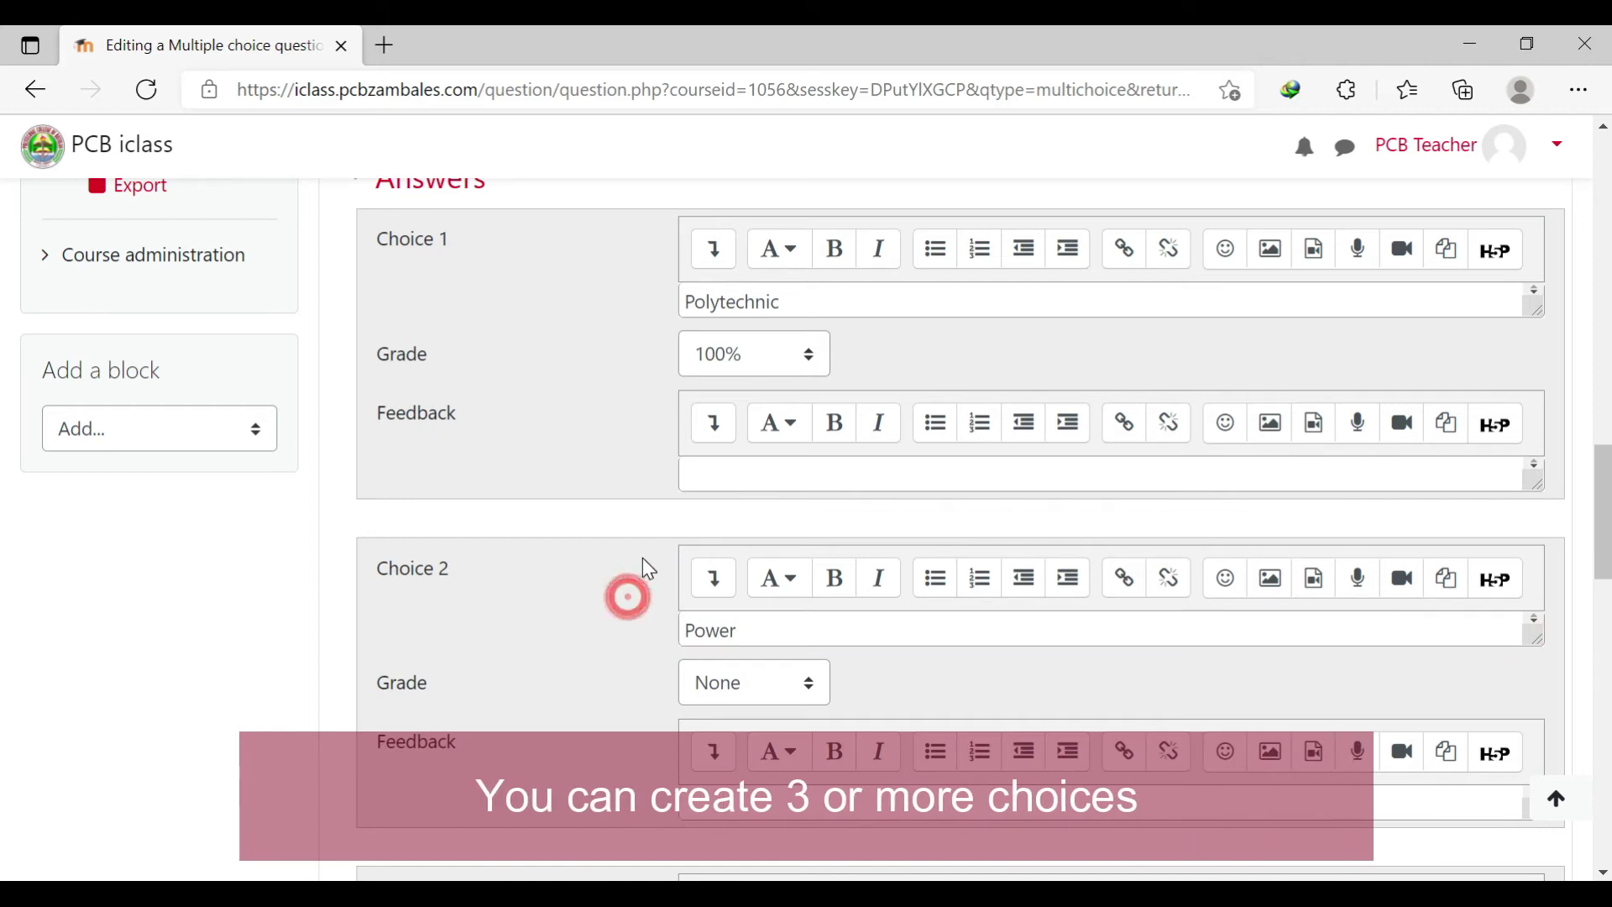
- Enter "Poly" as the text of Choice 3, leaving its grade at None
scroll(642, 558, "down", 4)
left_click(728, 611)
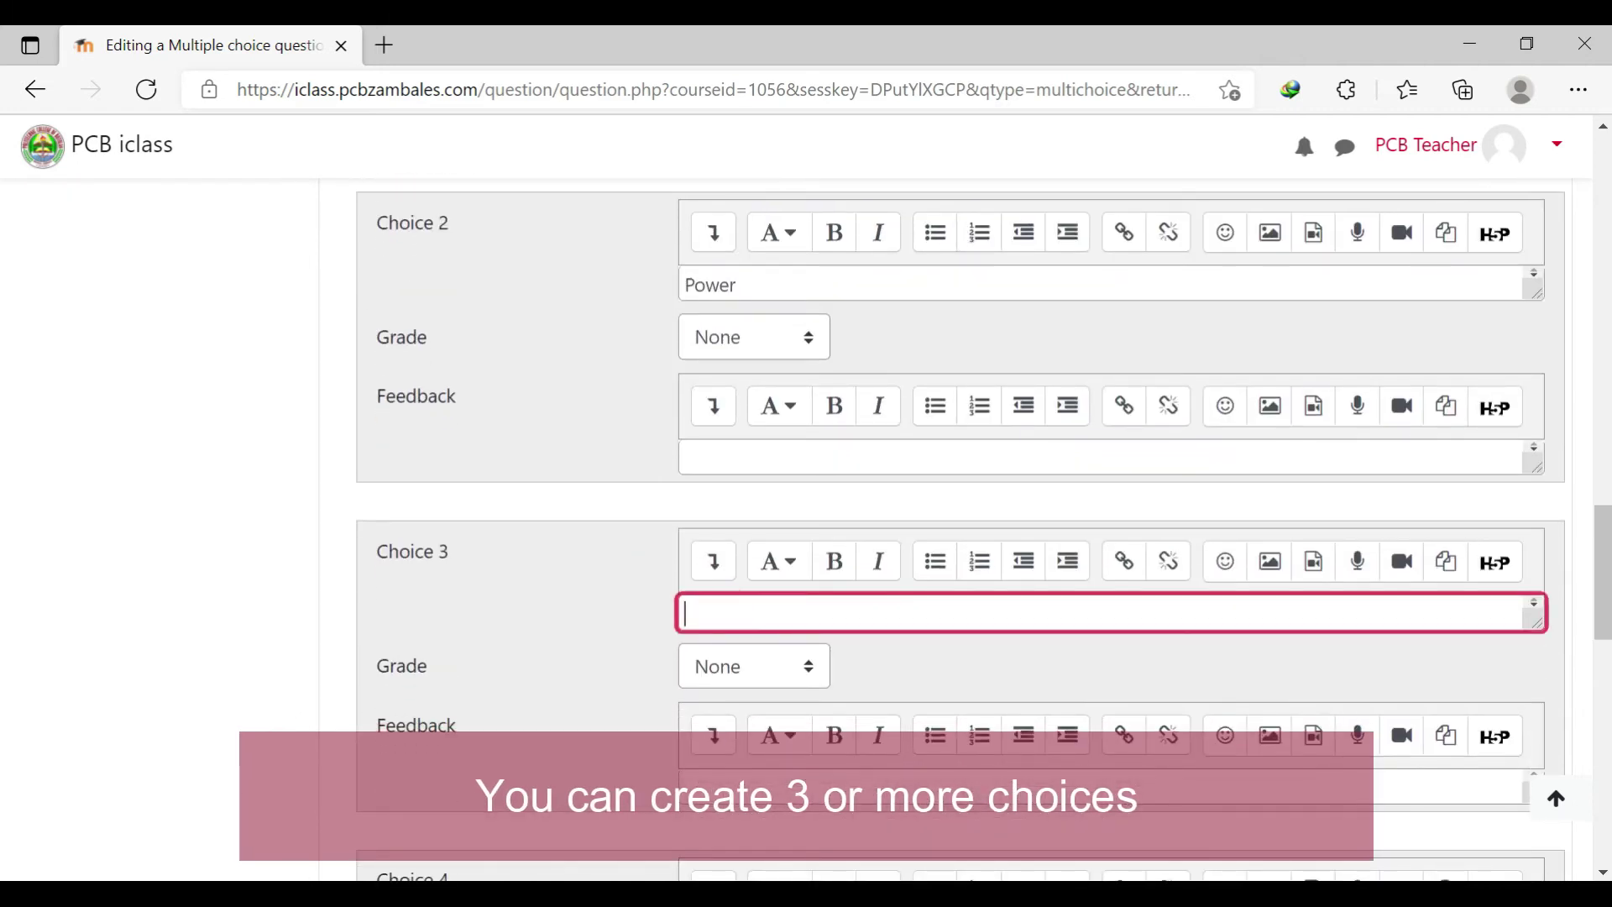
type("Poly")
left_click(606, 606)
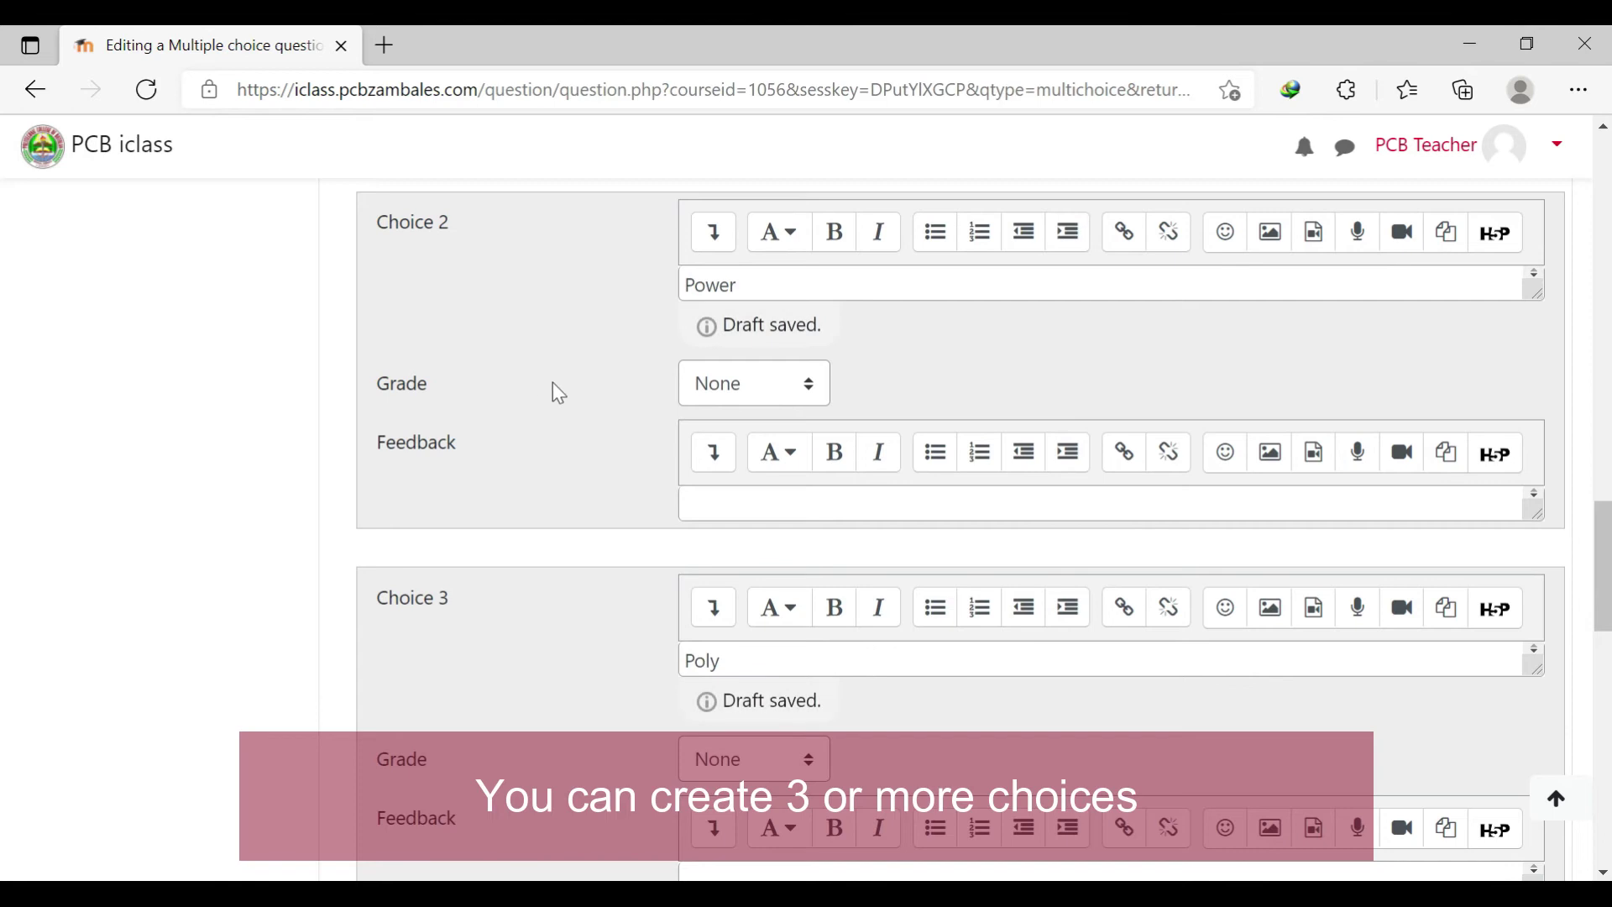
- Save the multiple choice question and return to the Quiz 1 editing page
scroll(591, 381, "down", 10)
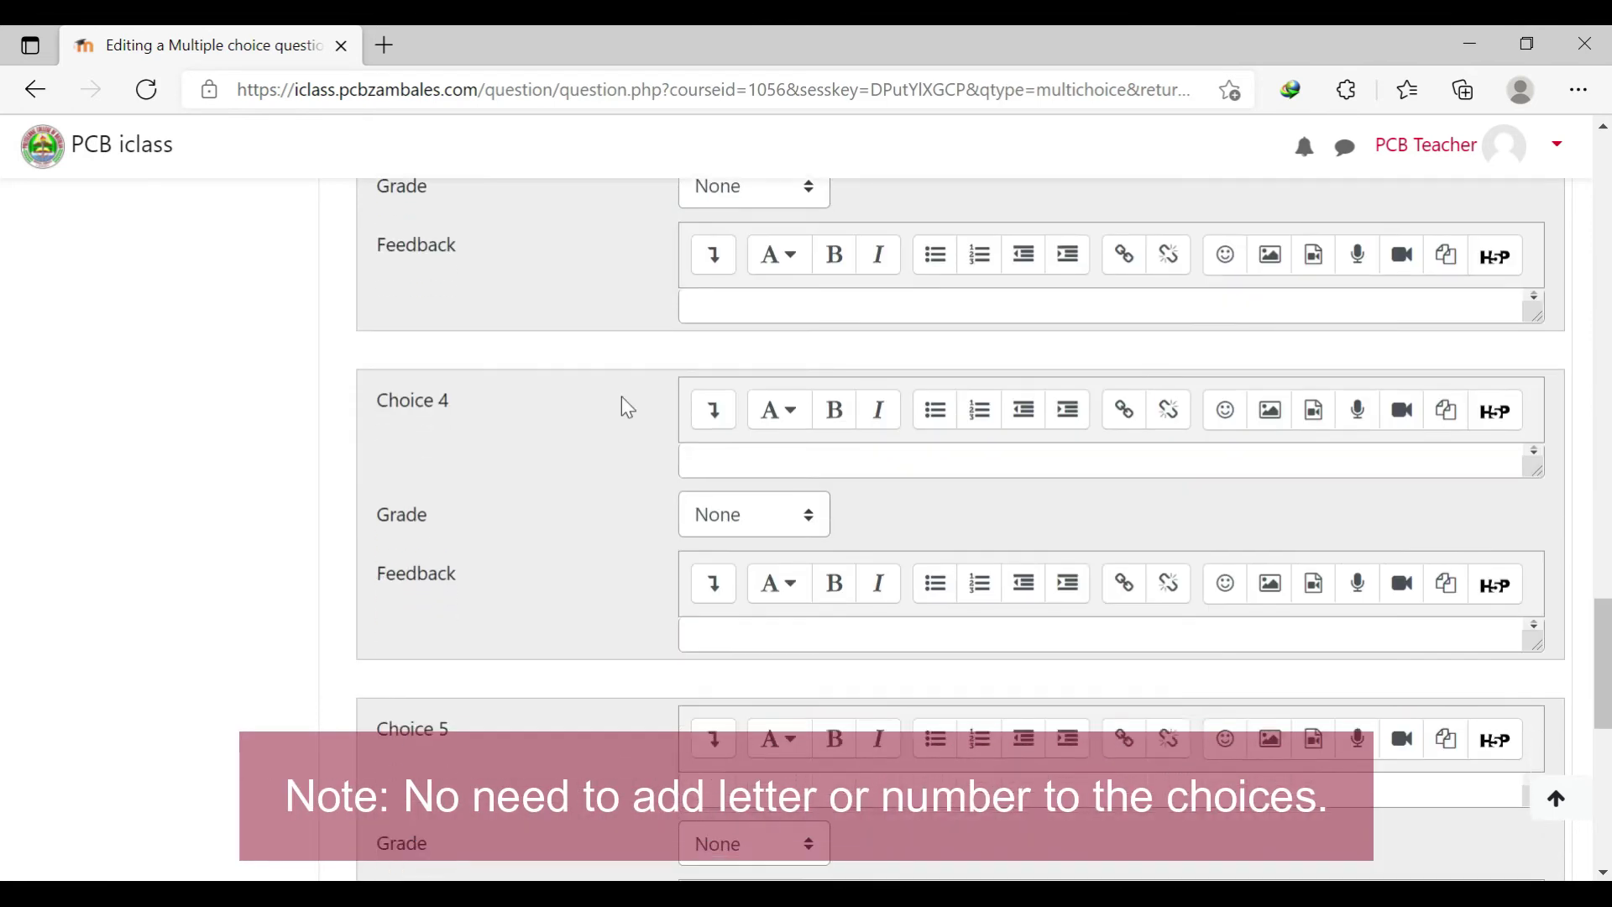
scroll(638, 415, "down", 3)
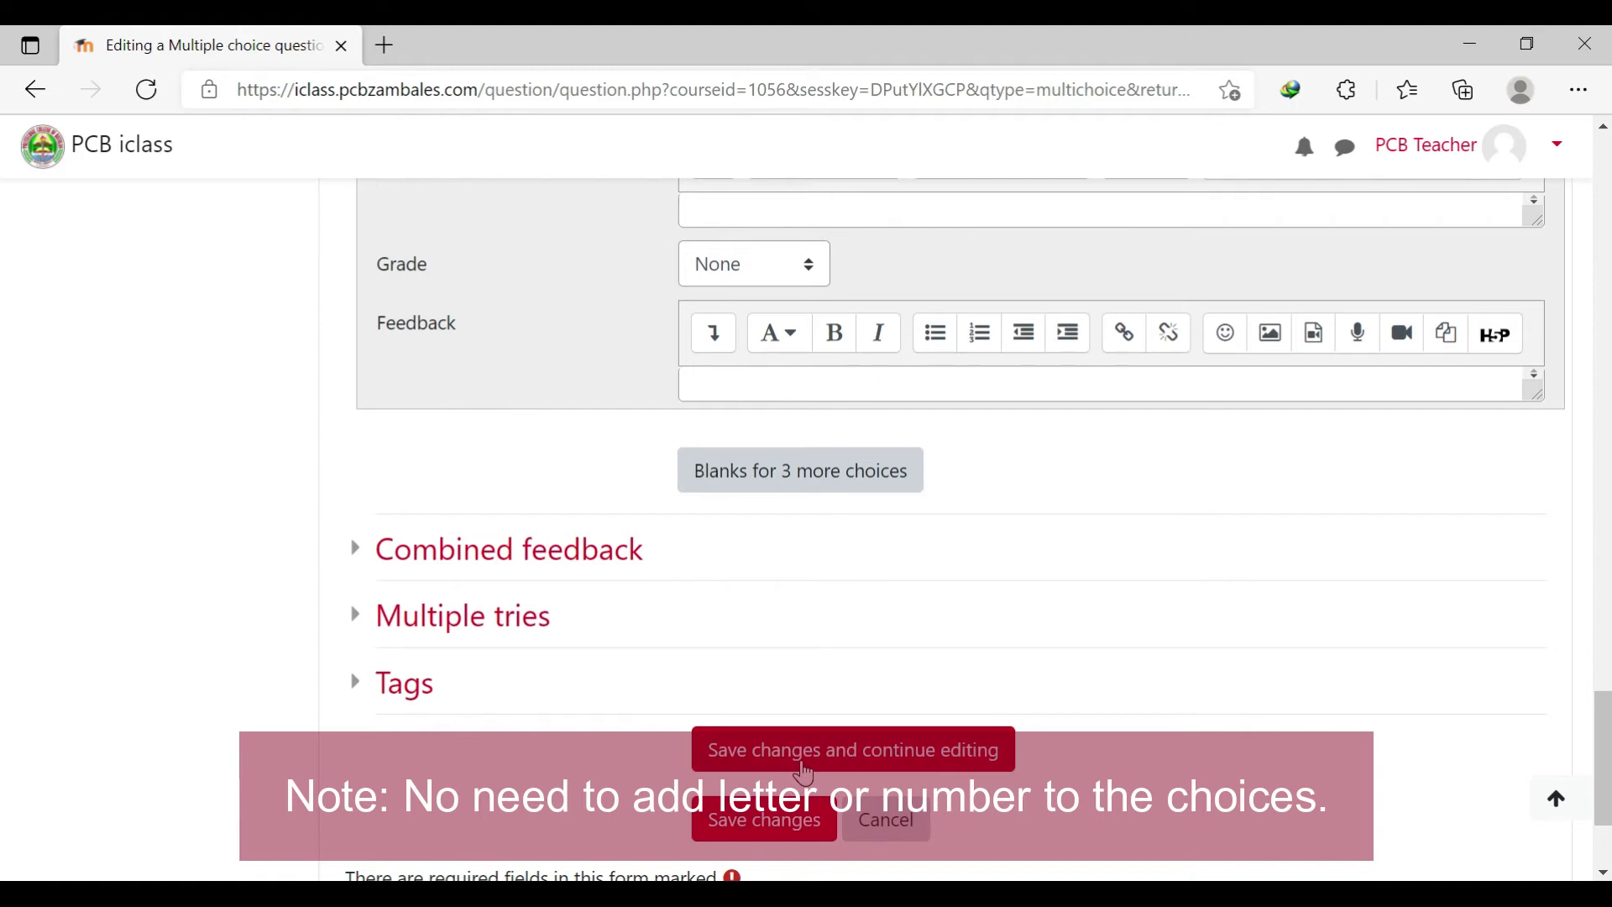
left_click(781, 837)
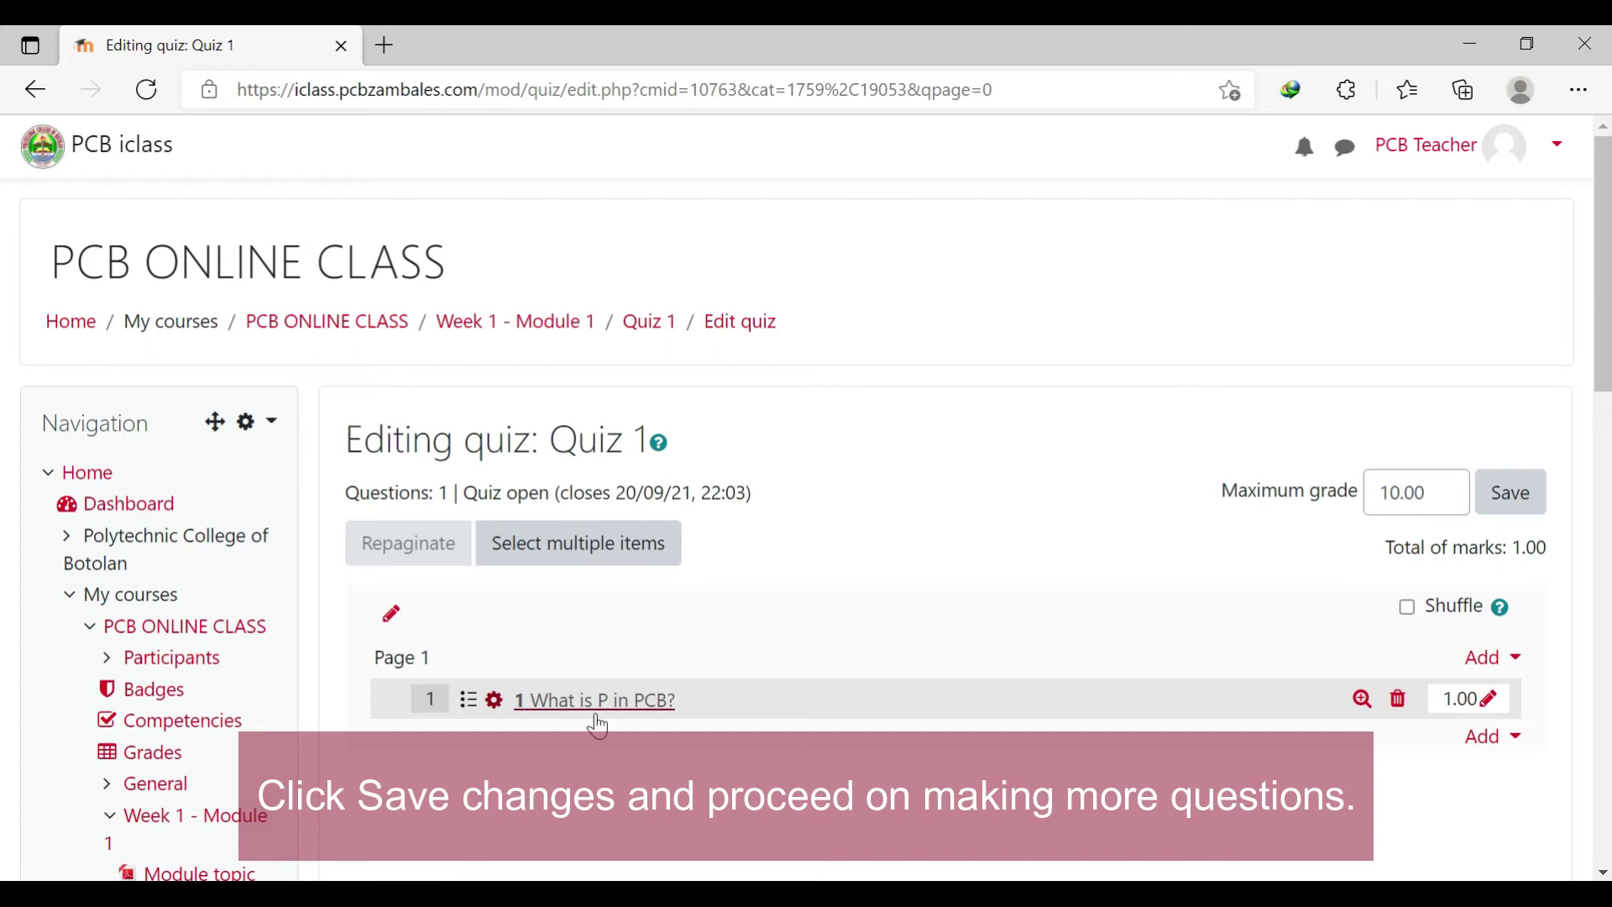
- Add a new question of the True/False type after question 1 in Quiz 1
scroll(1503, 565, "down", 3)
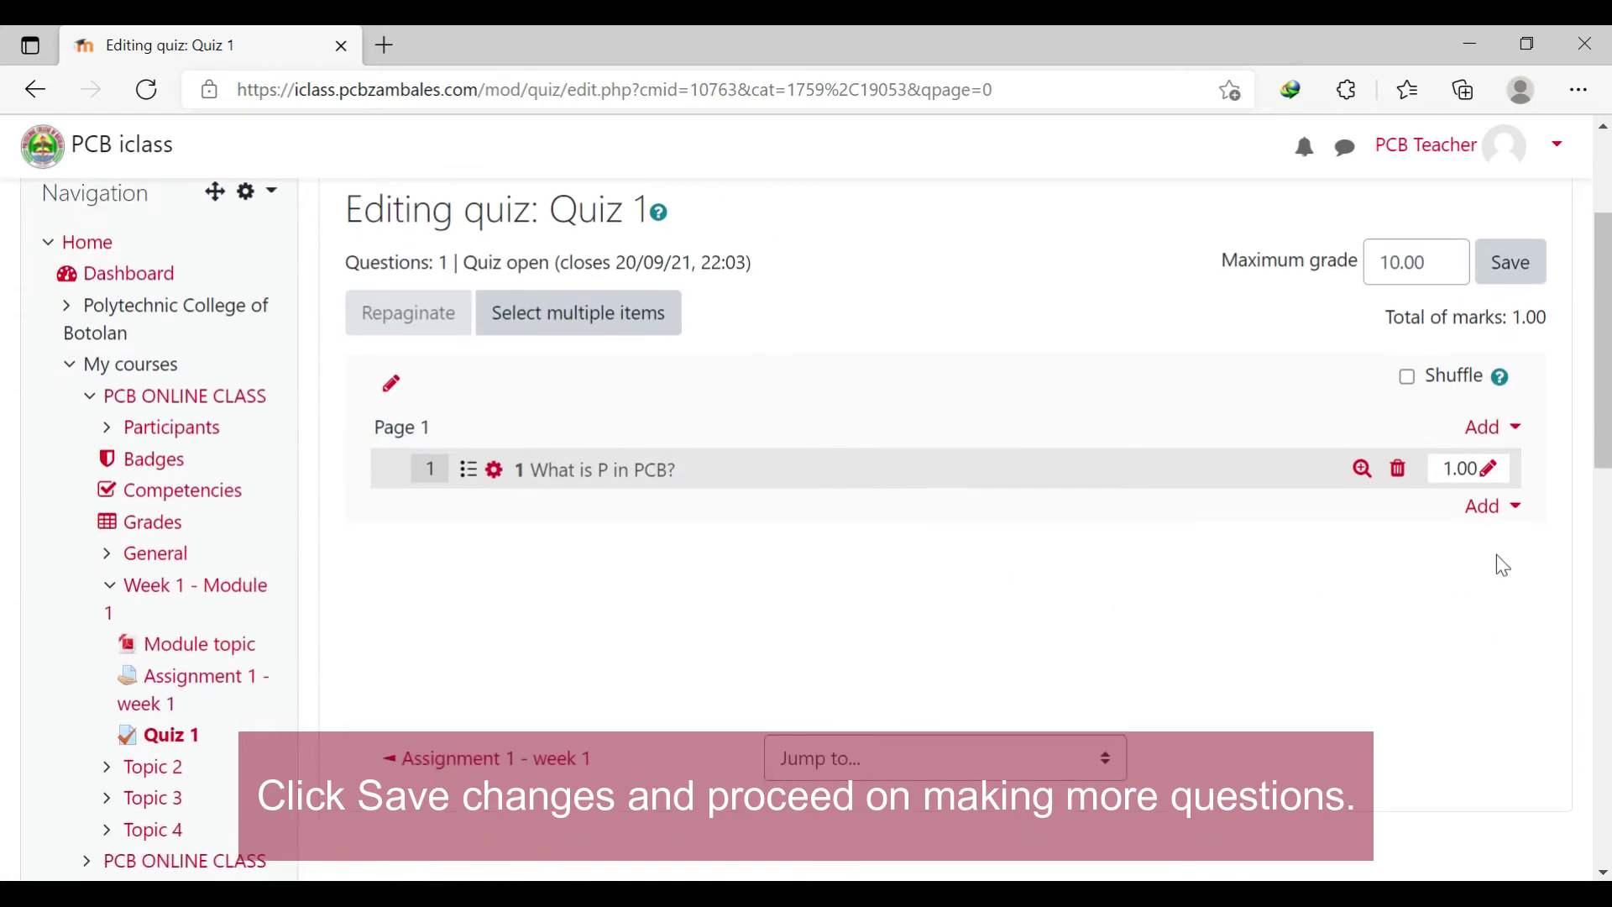
left_click(1498, 514)
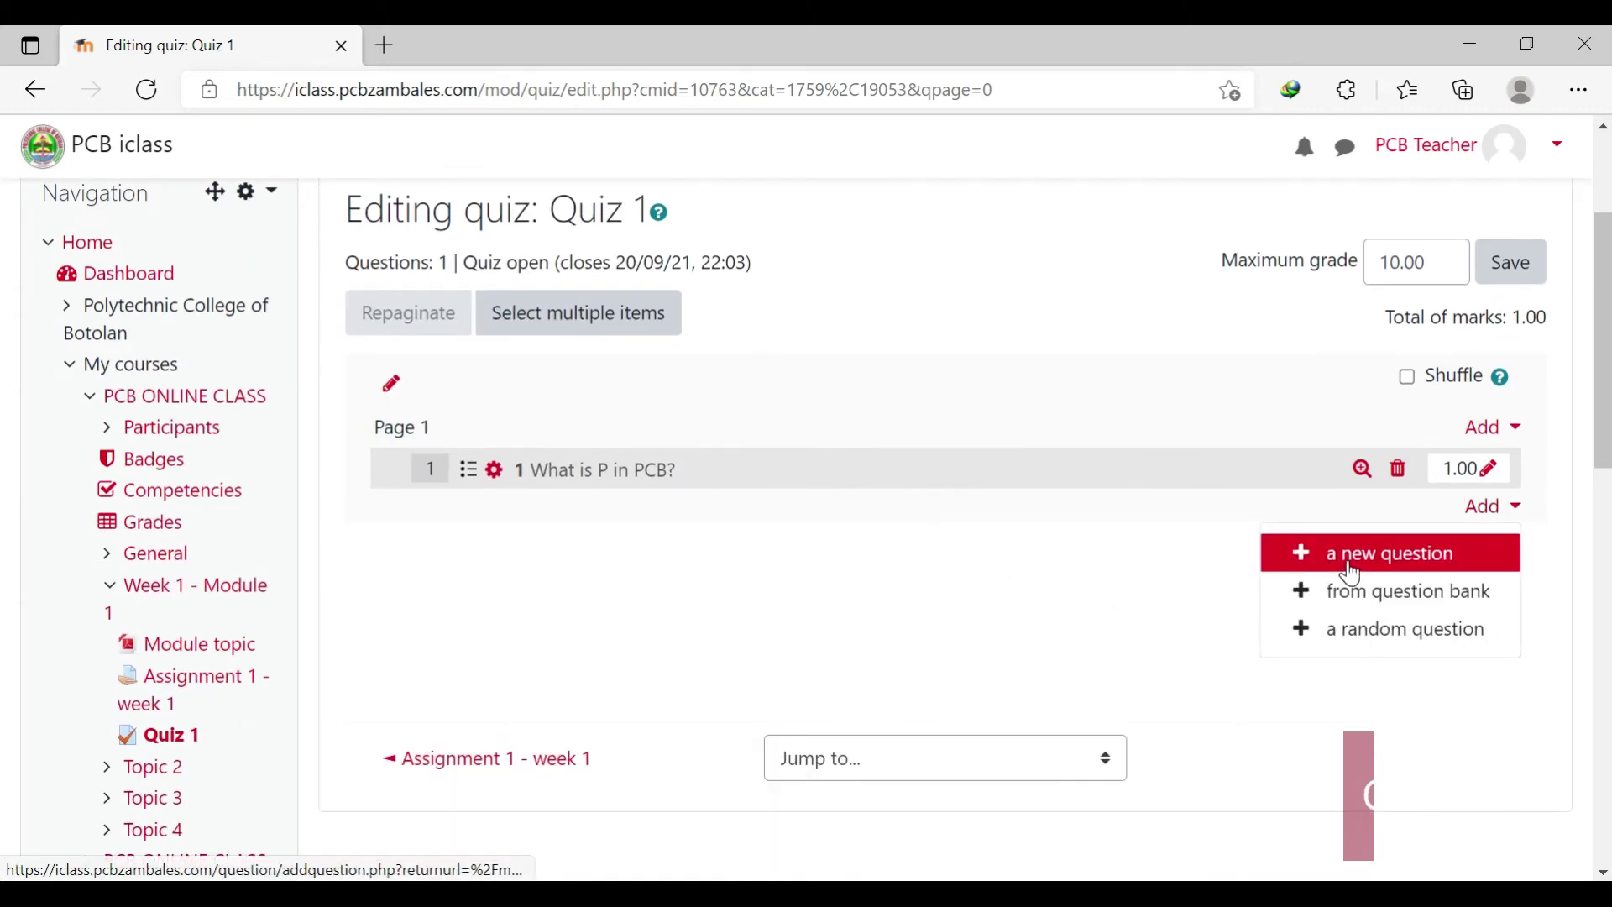
left_click(1353, 575)
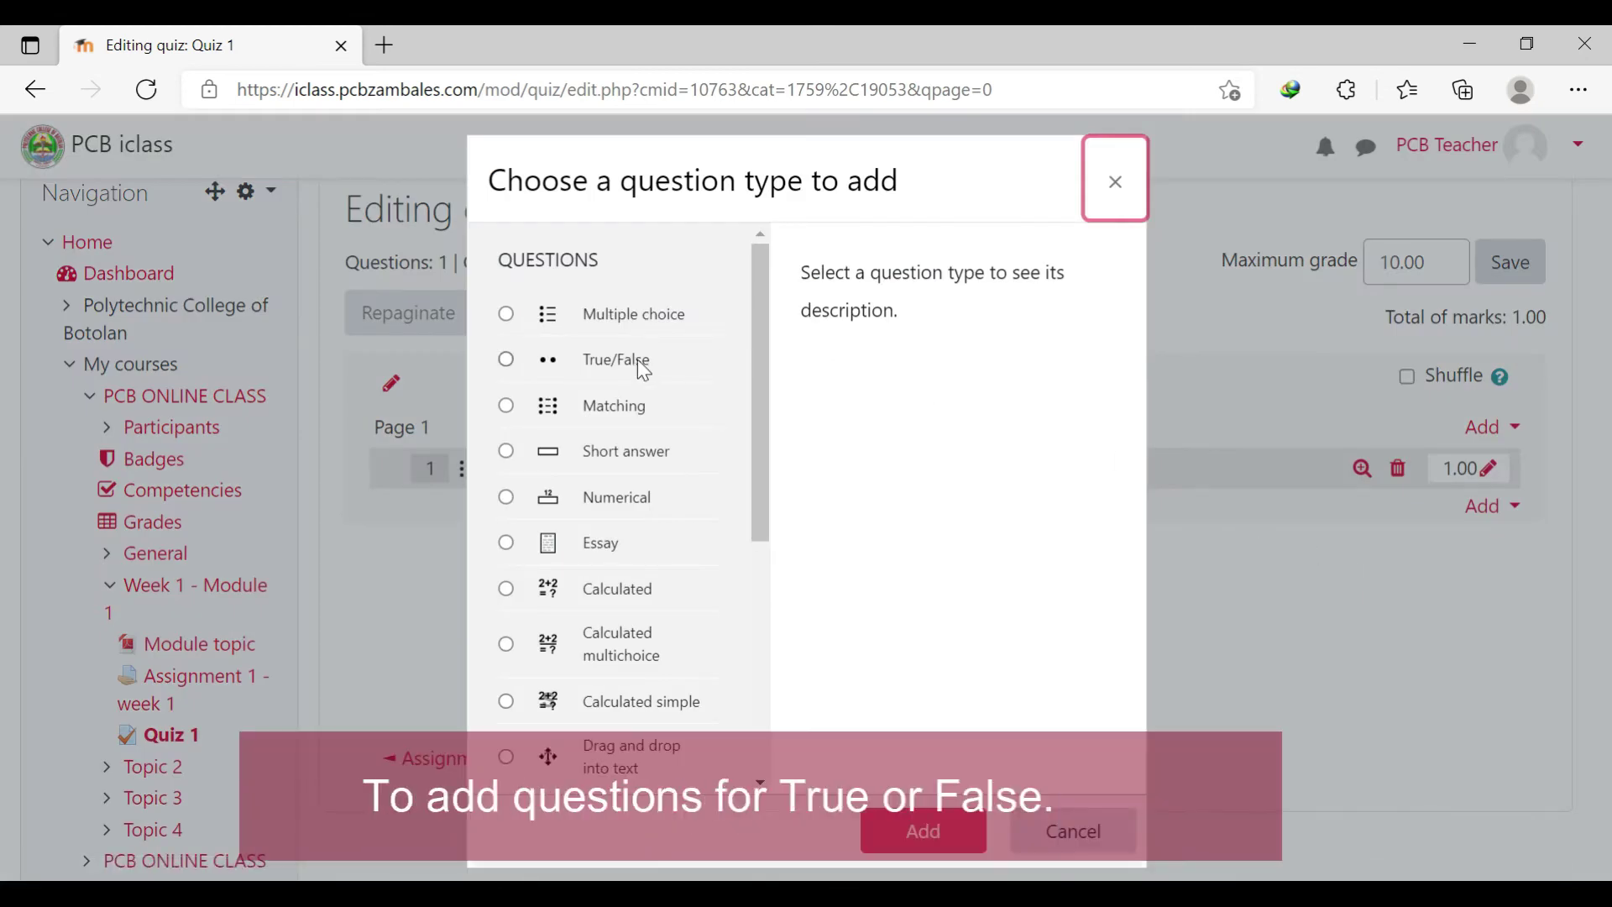
left_click(631, 364)
left_click(923, 831)
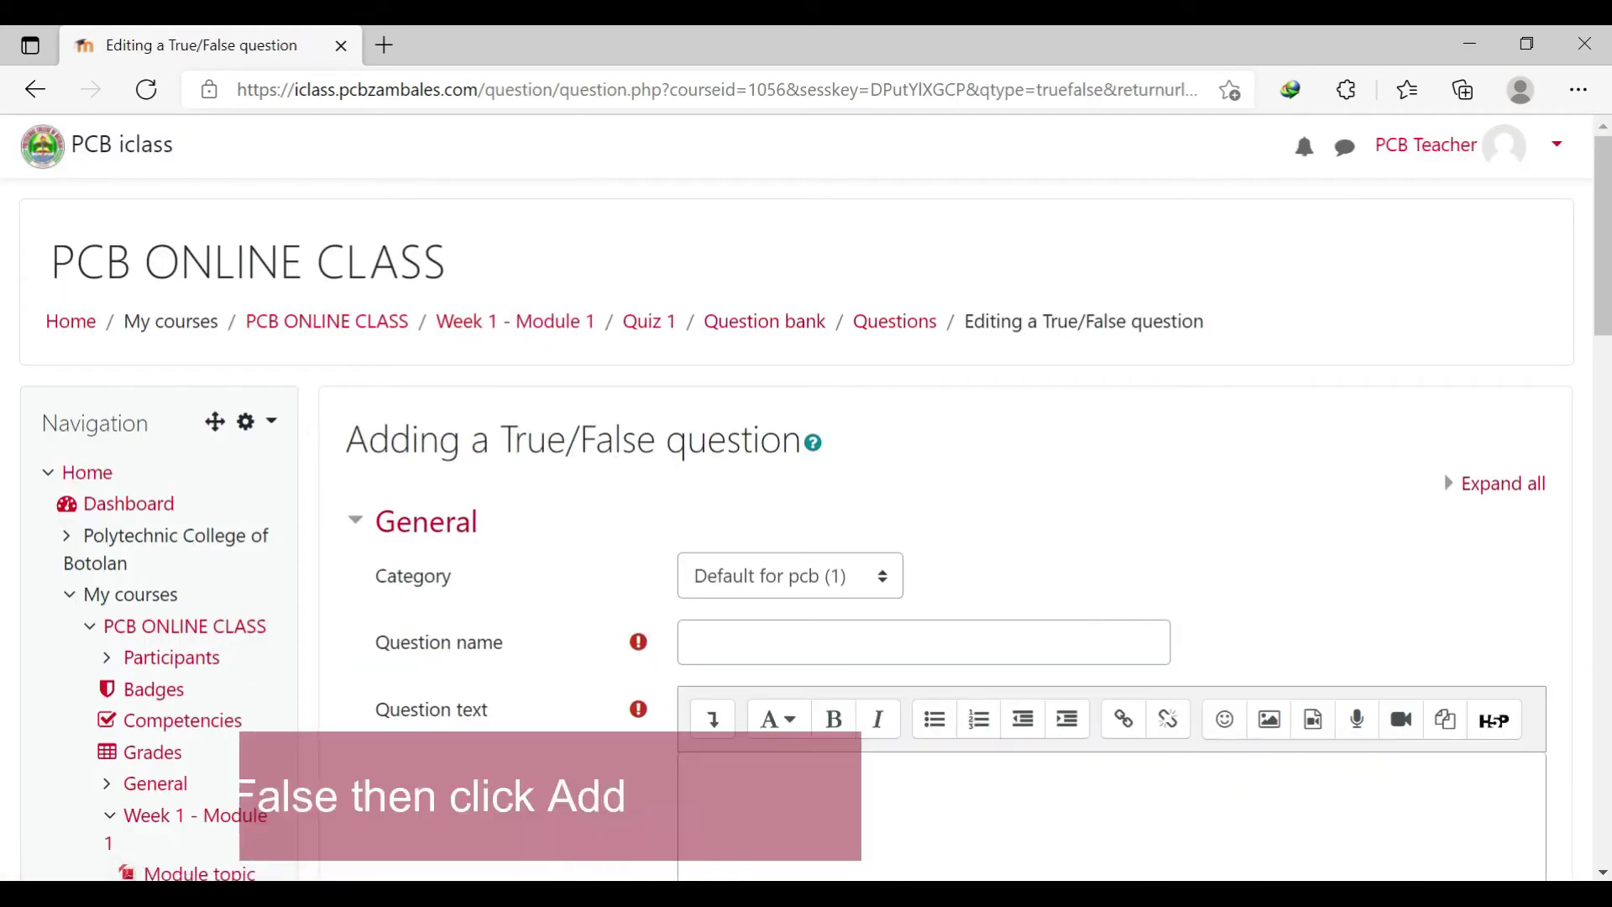
- Name the True/False question "2" and enter "Question for true or false." as its question text
scroll(767, 378, "down", 4)
left_click(766, 297)
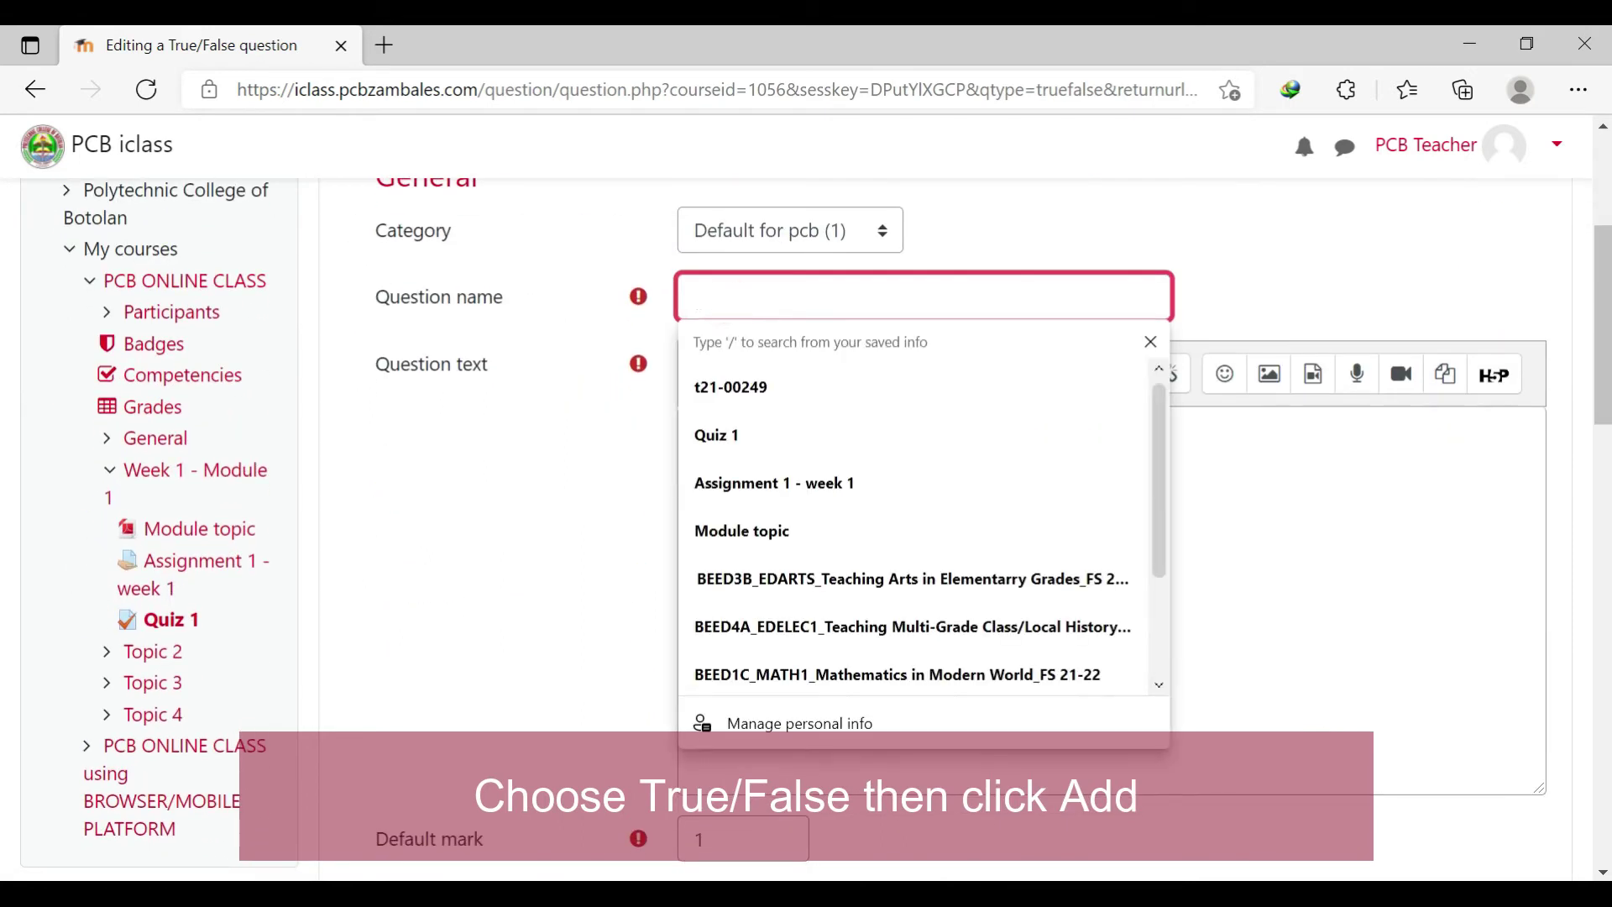
type("2")
left_click(769, 508)
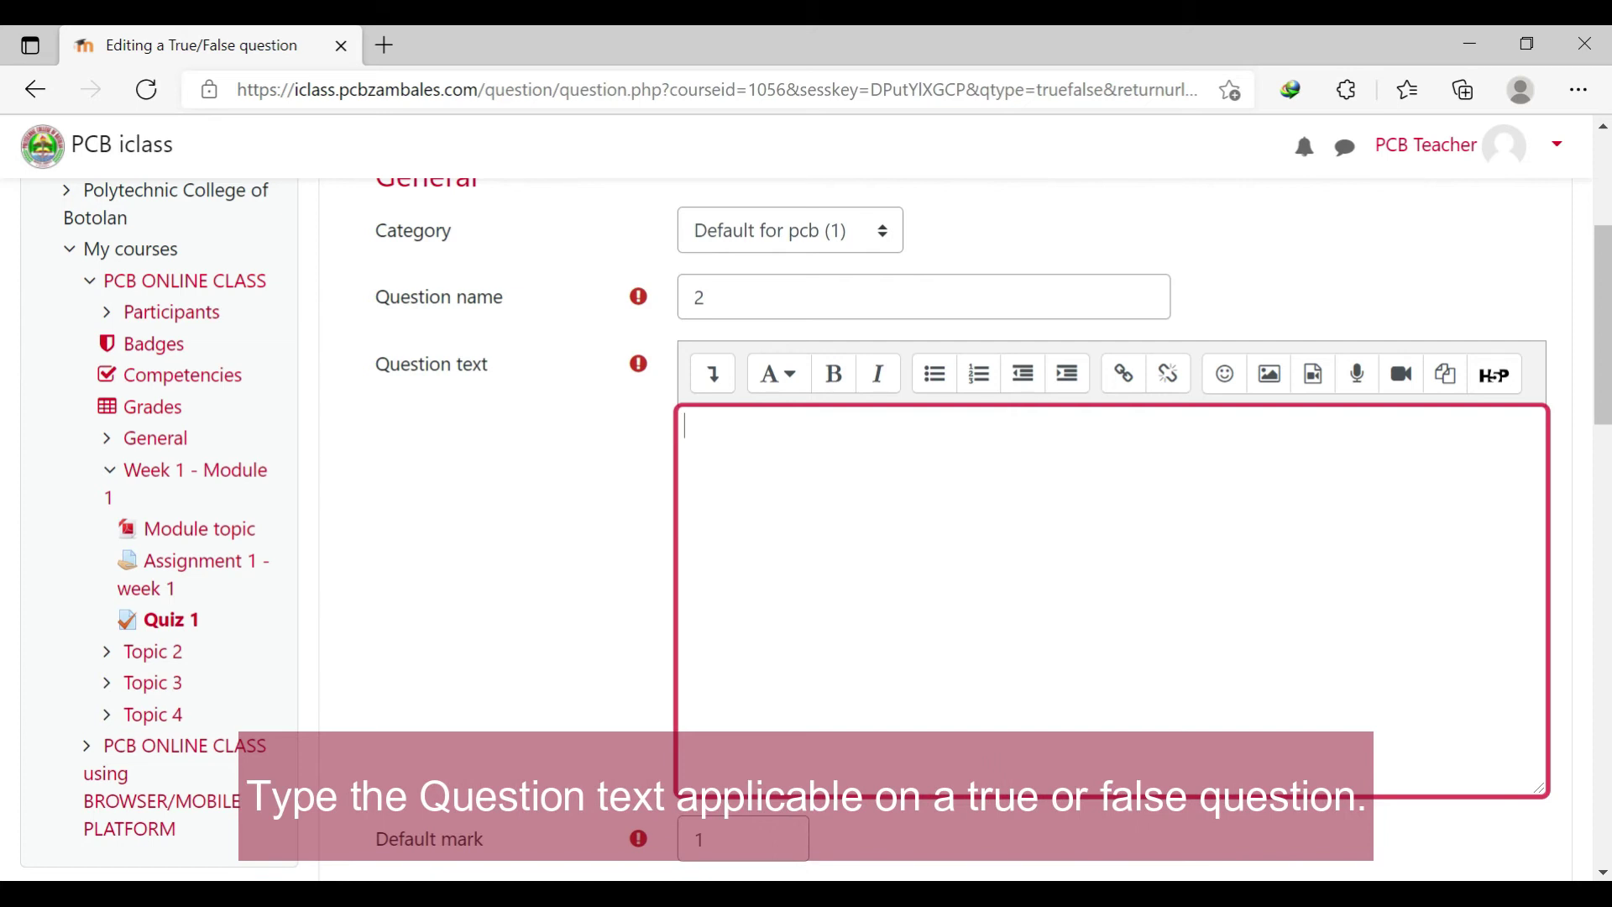
left_click(767, 507)
type("Quea")
type("tio")
type("n for")
type(" true or fla")
type("lse.")
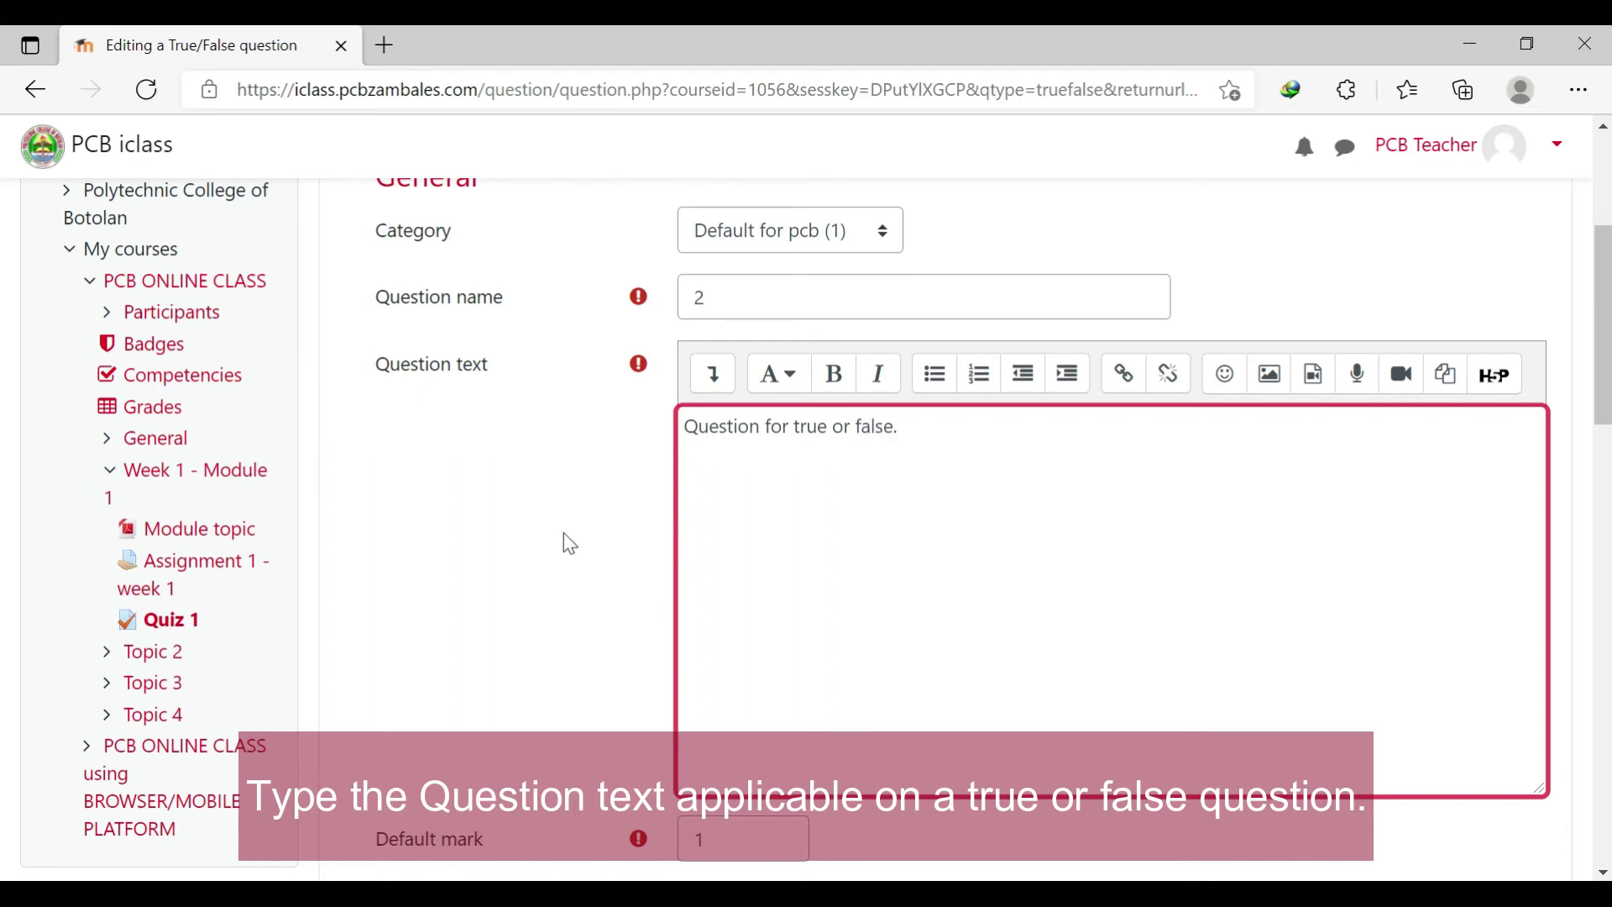
- Choose False as the correct answer of the True/False question
scroll(564, 534, "down", 4)
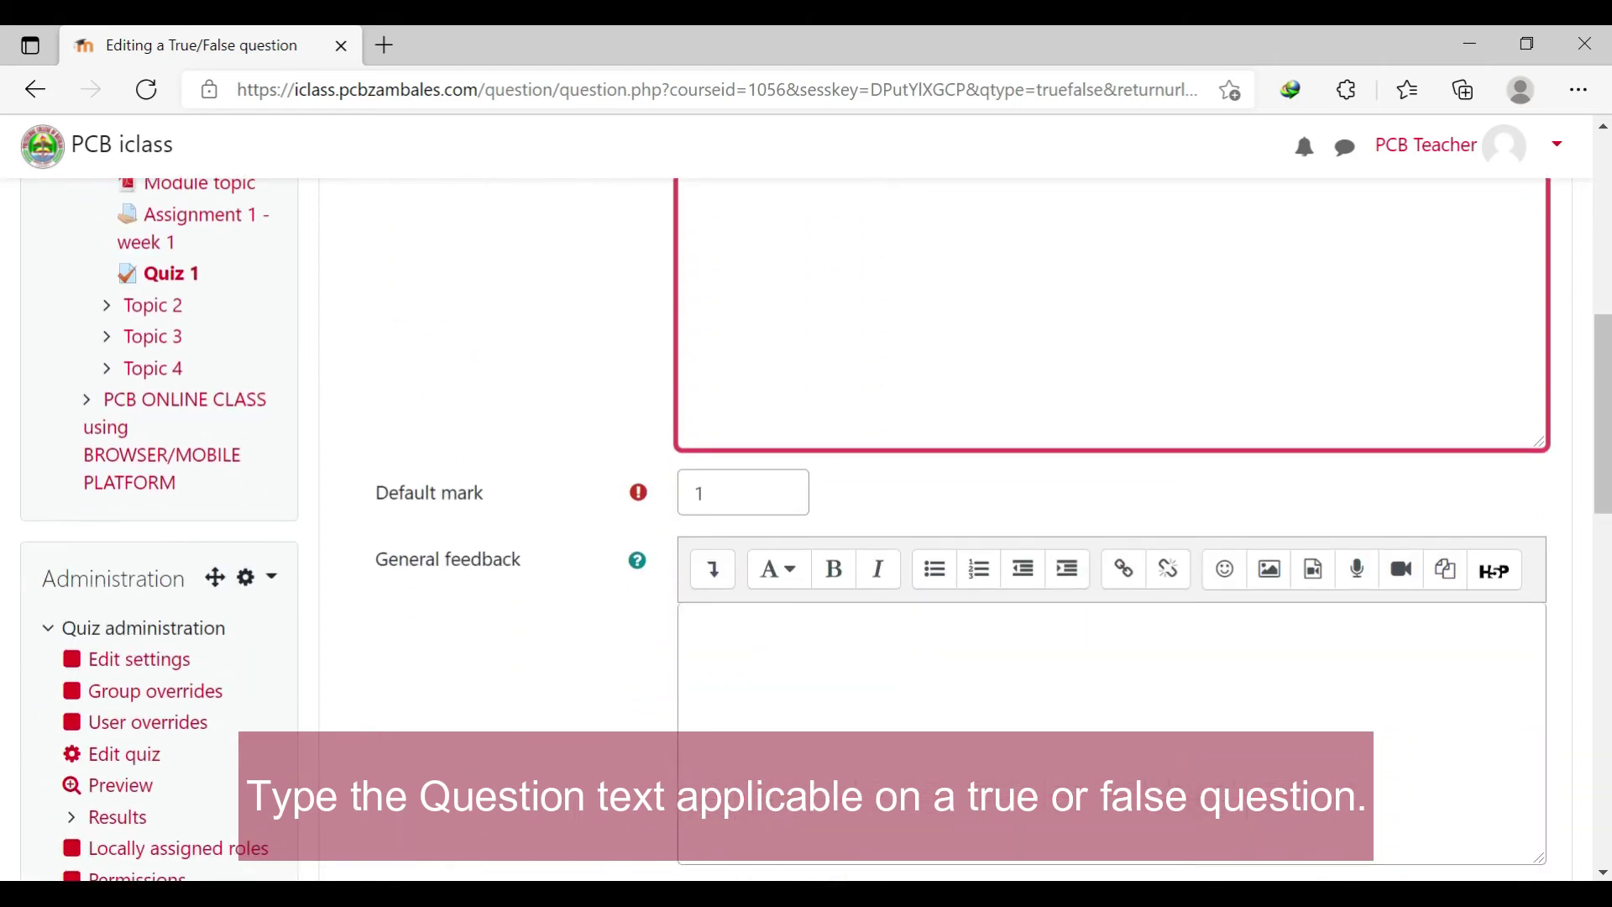
scroll(806, 529, "down", 4)
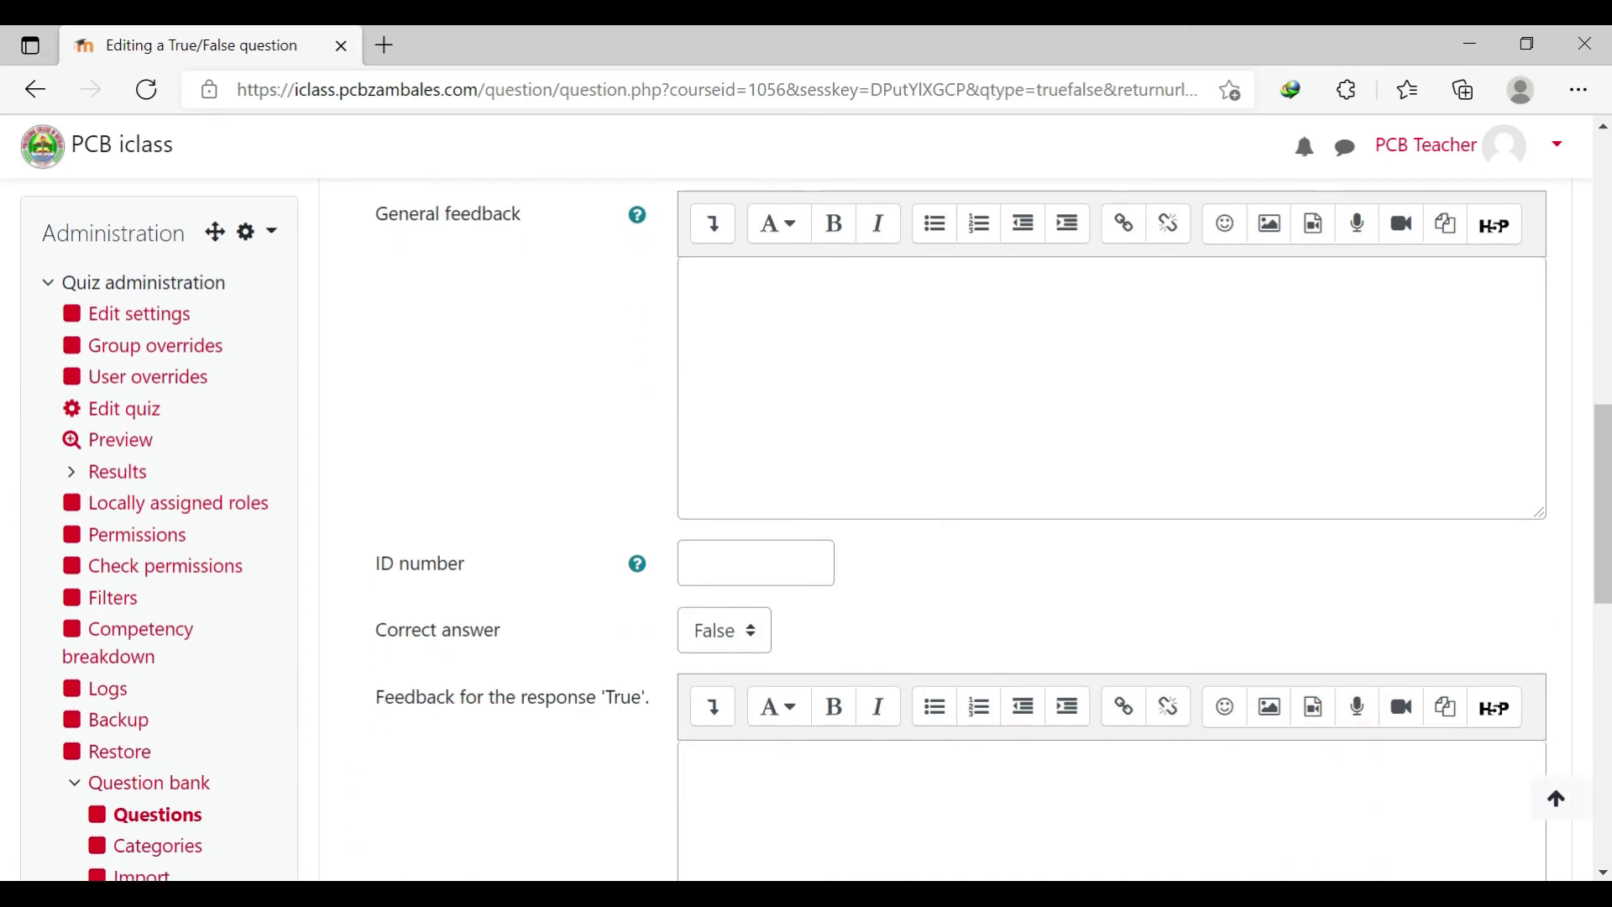
scroll(806, 529, "down", 1)
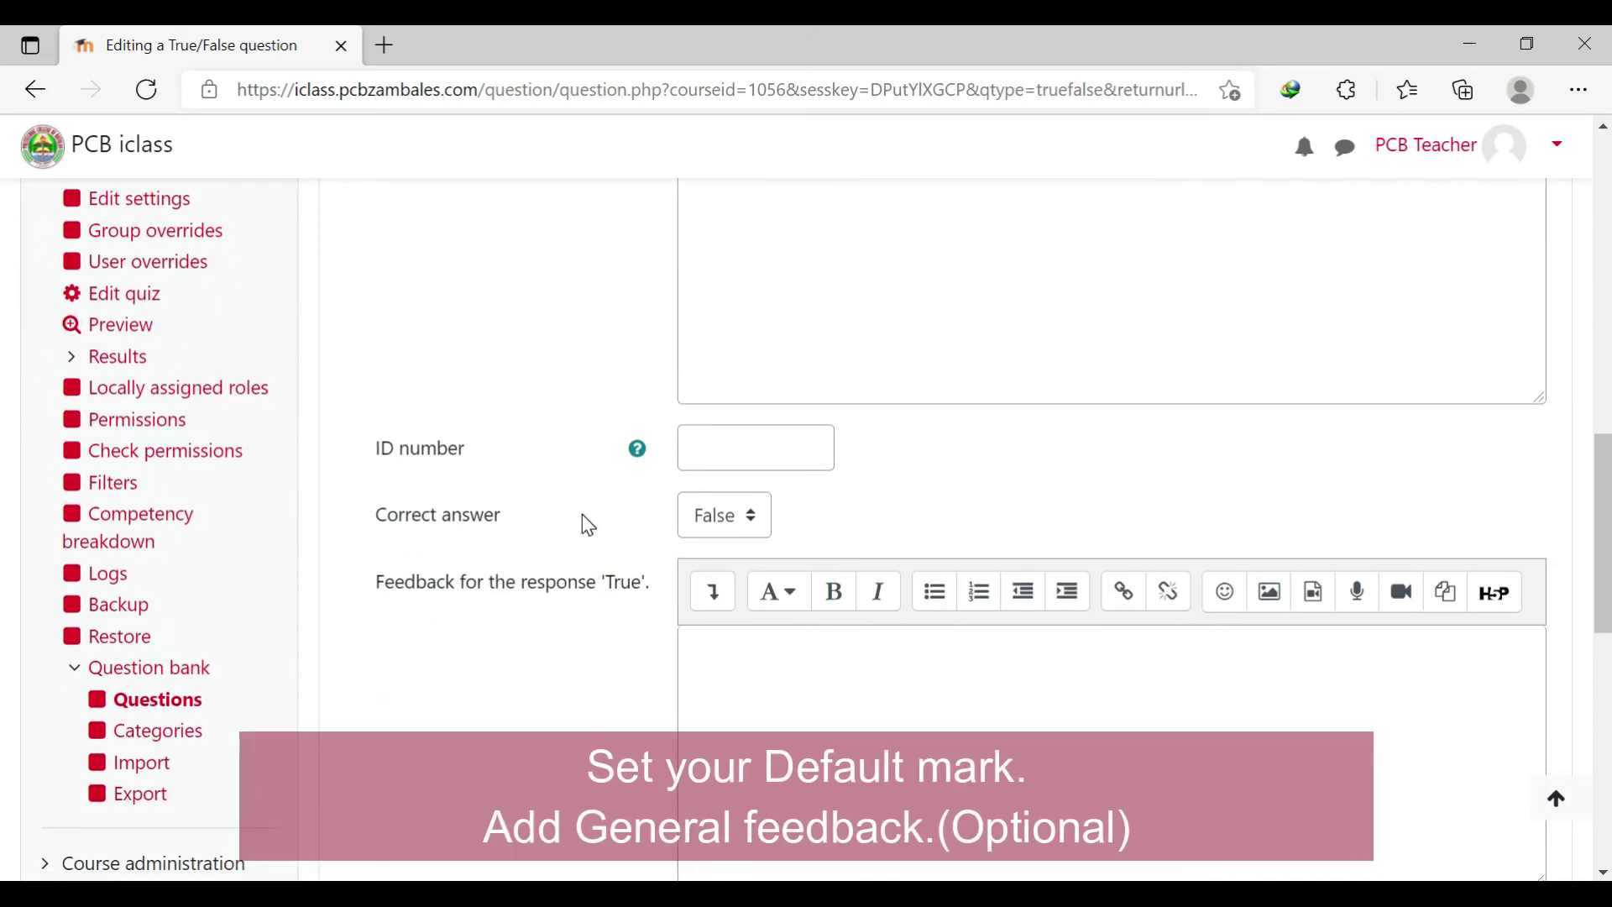
left_click(748, 520)
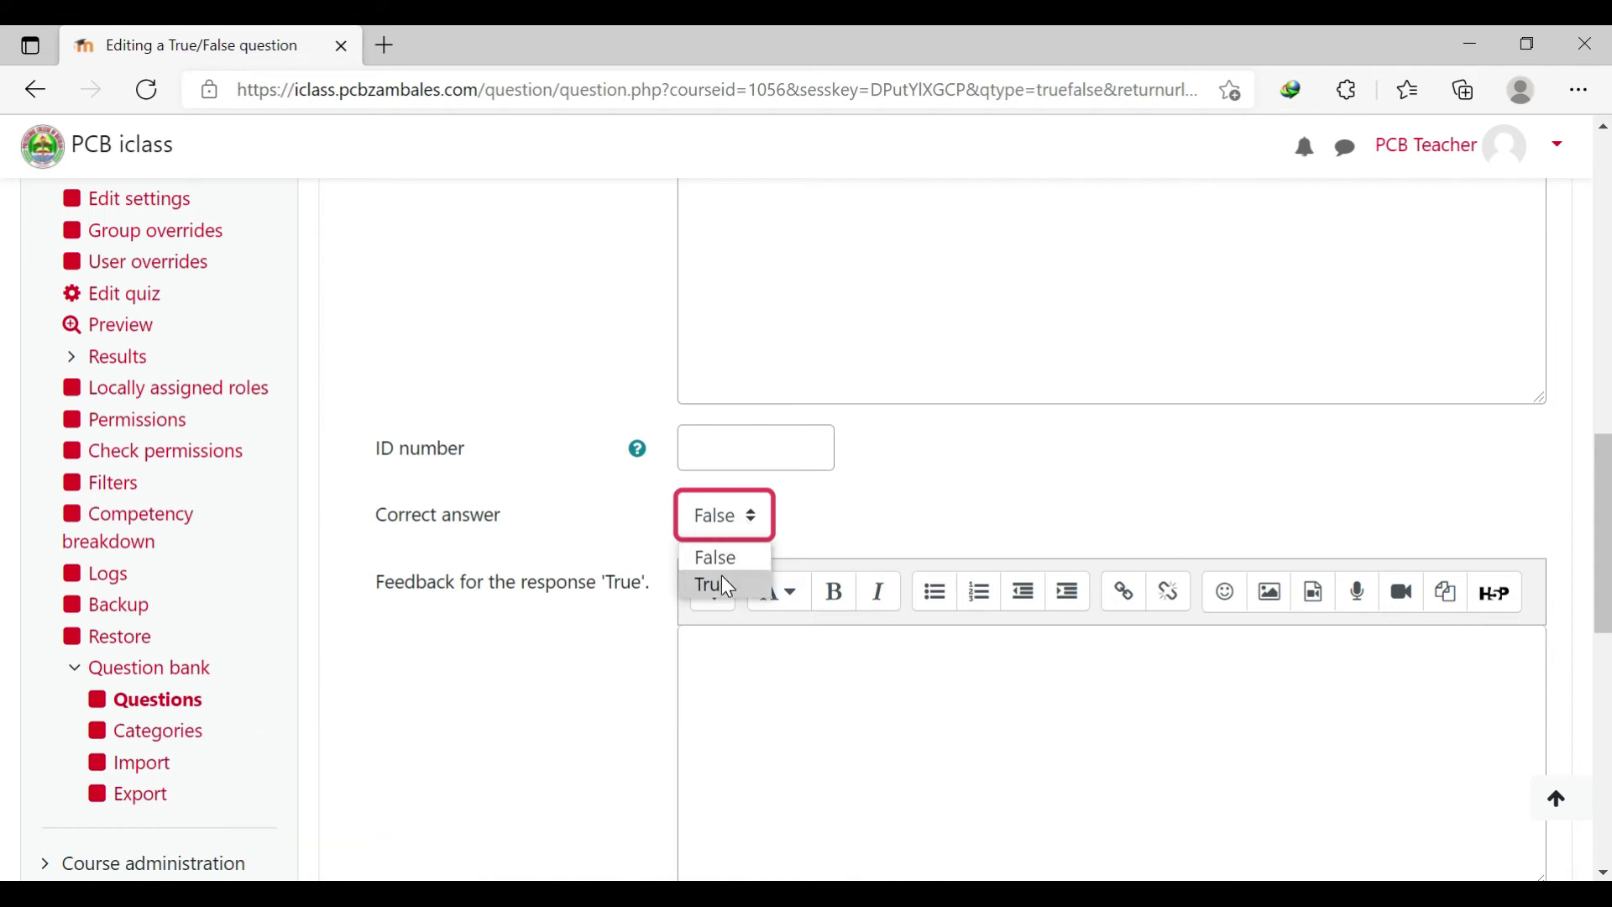
left_click(732, 554)
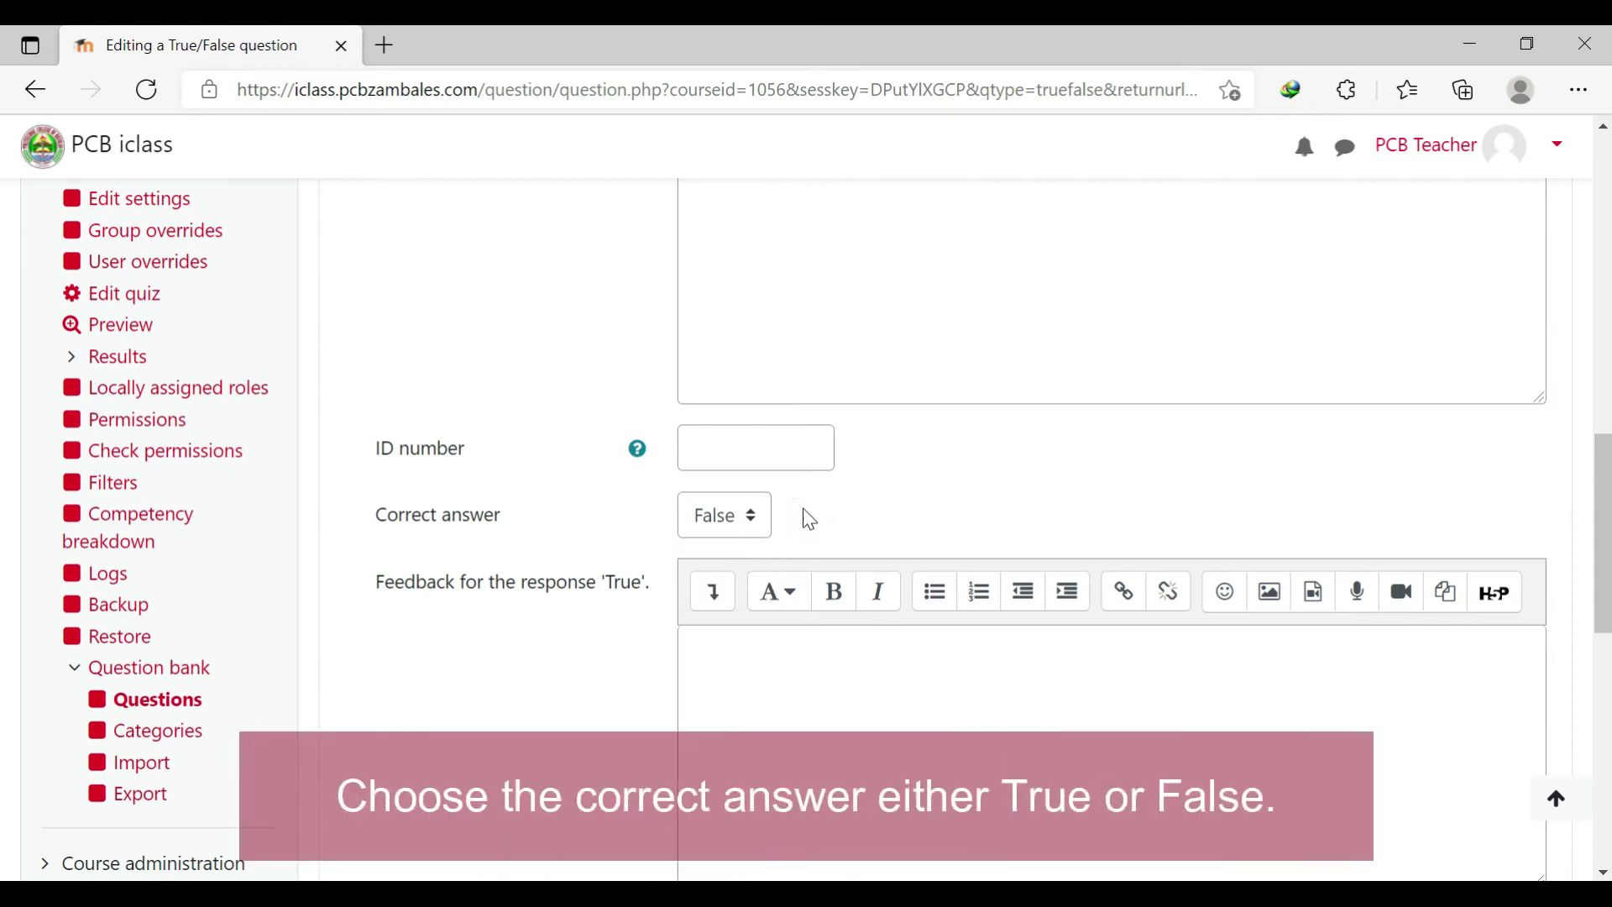
- Save the True/False question with both response feedback fields left blank
scroll(804, 513, "down", 4)
scroll(802, 508, "down", 1)
scroll(803, 512, "up", 1)
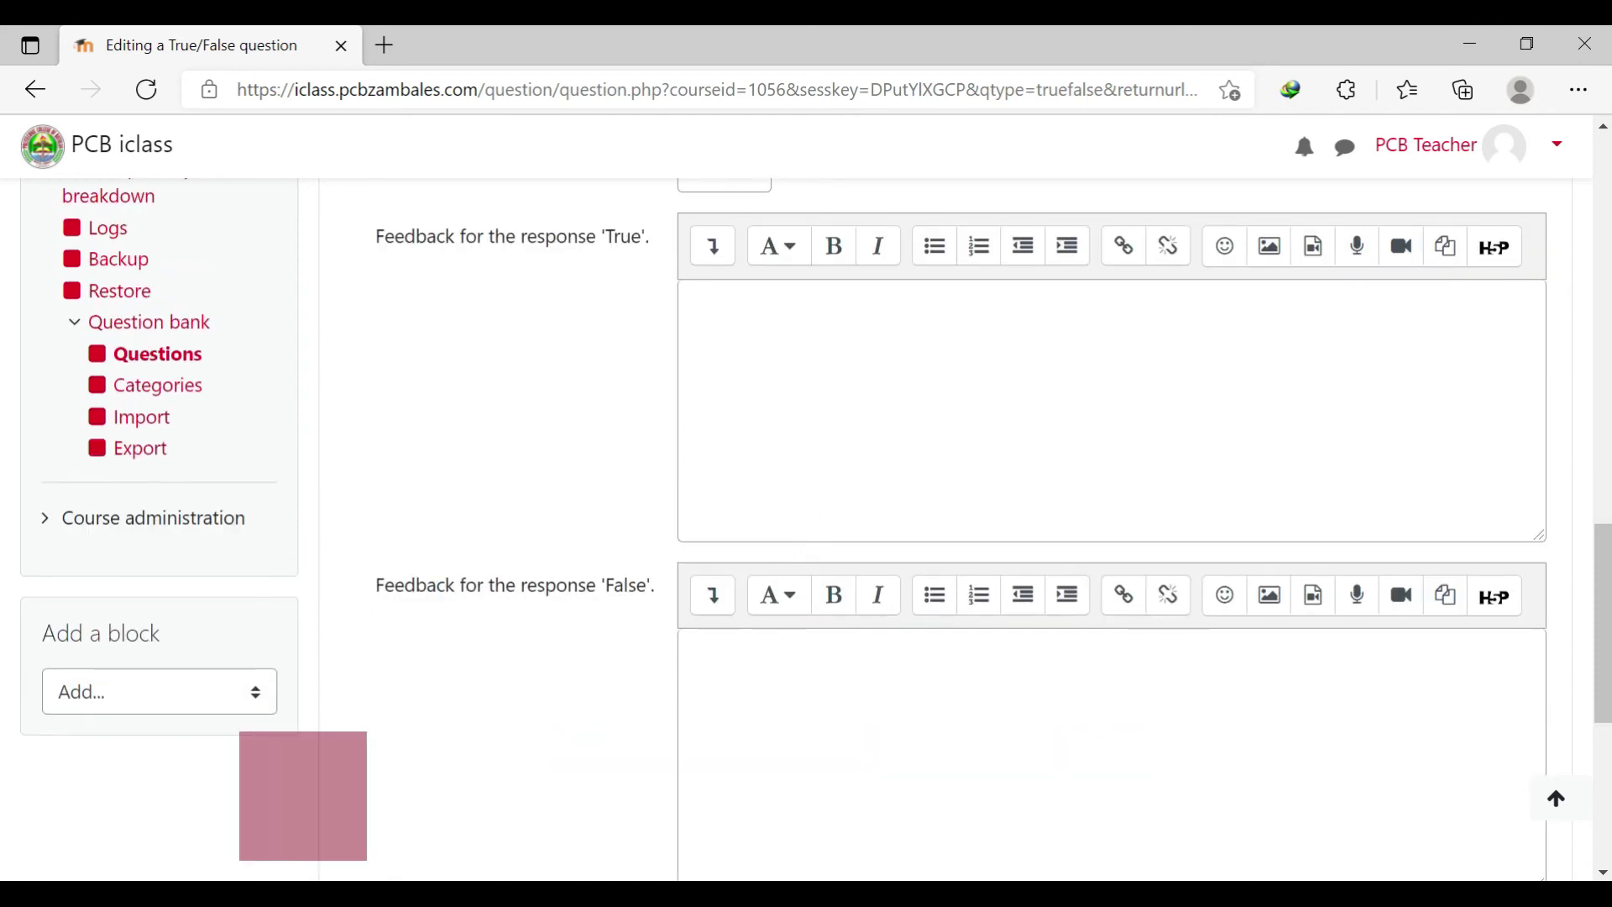
scroll(957, 504, "down", 5)
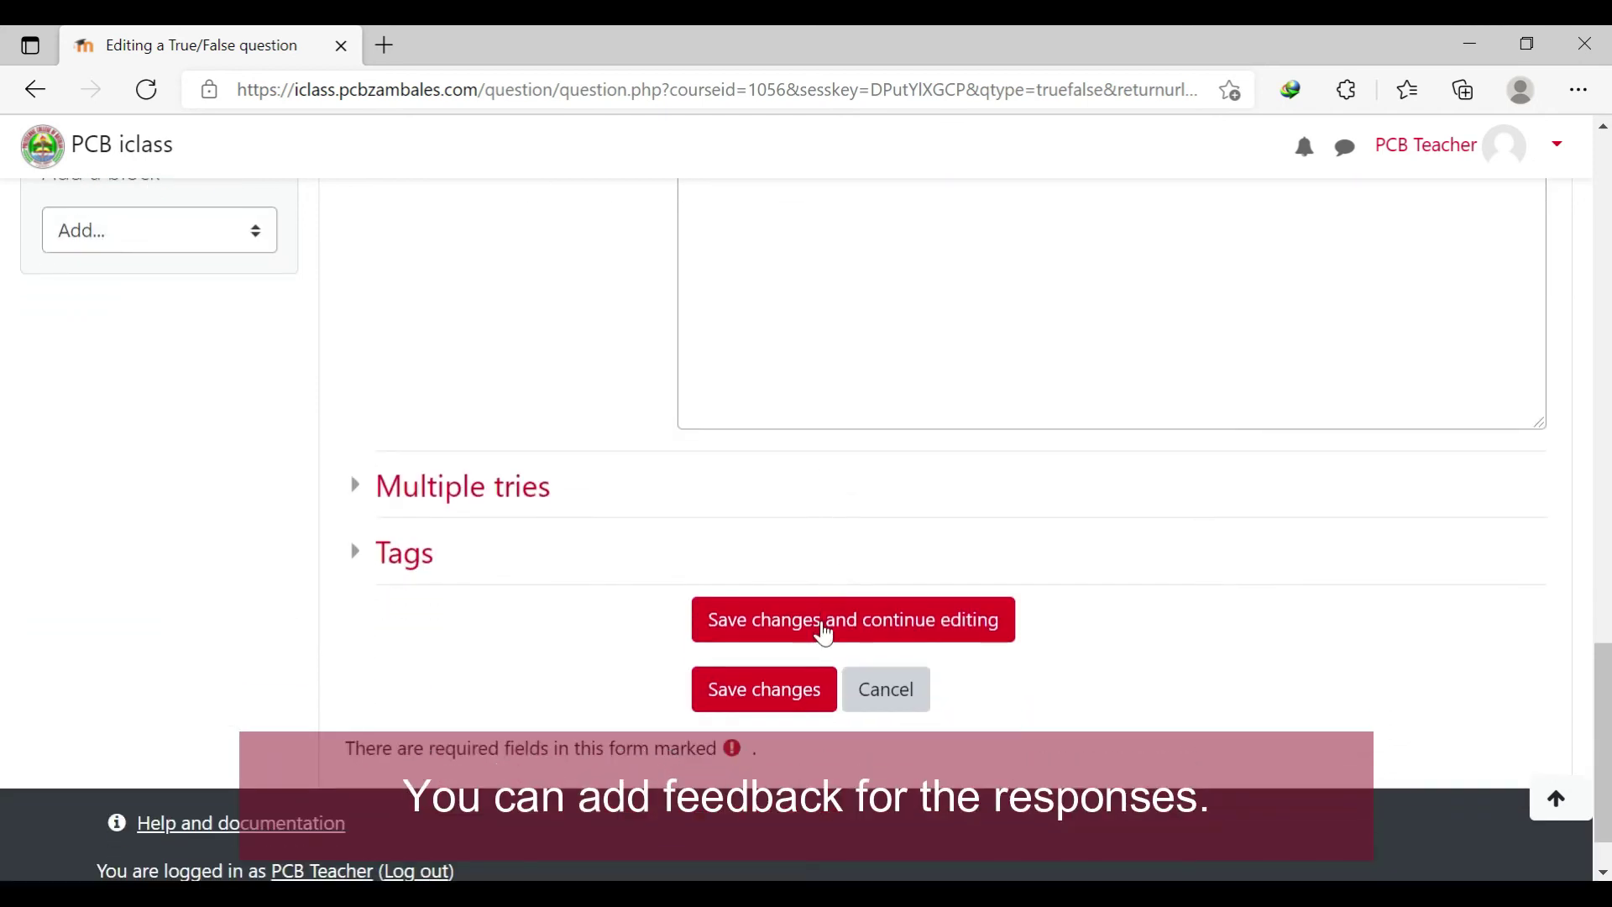
left_click(807, 691)
left_click(806, 689)
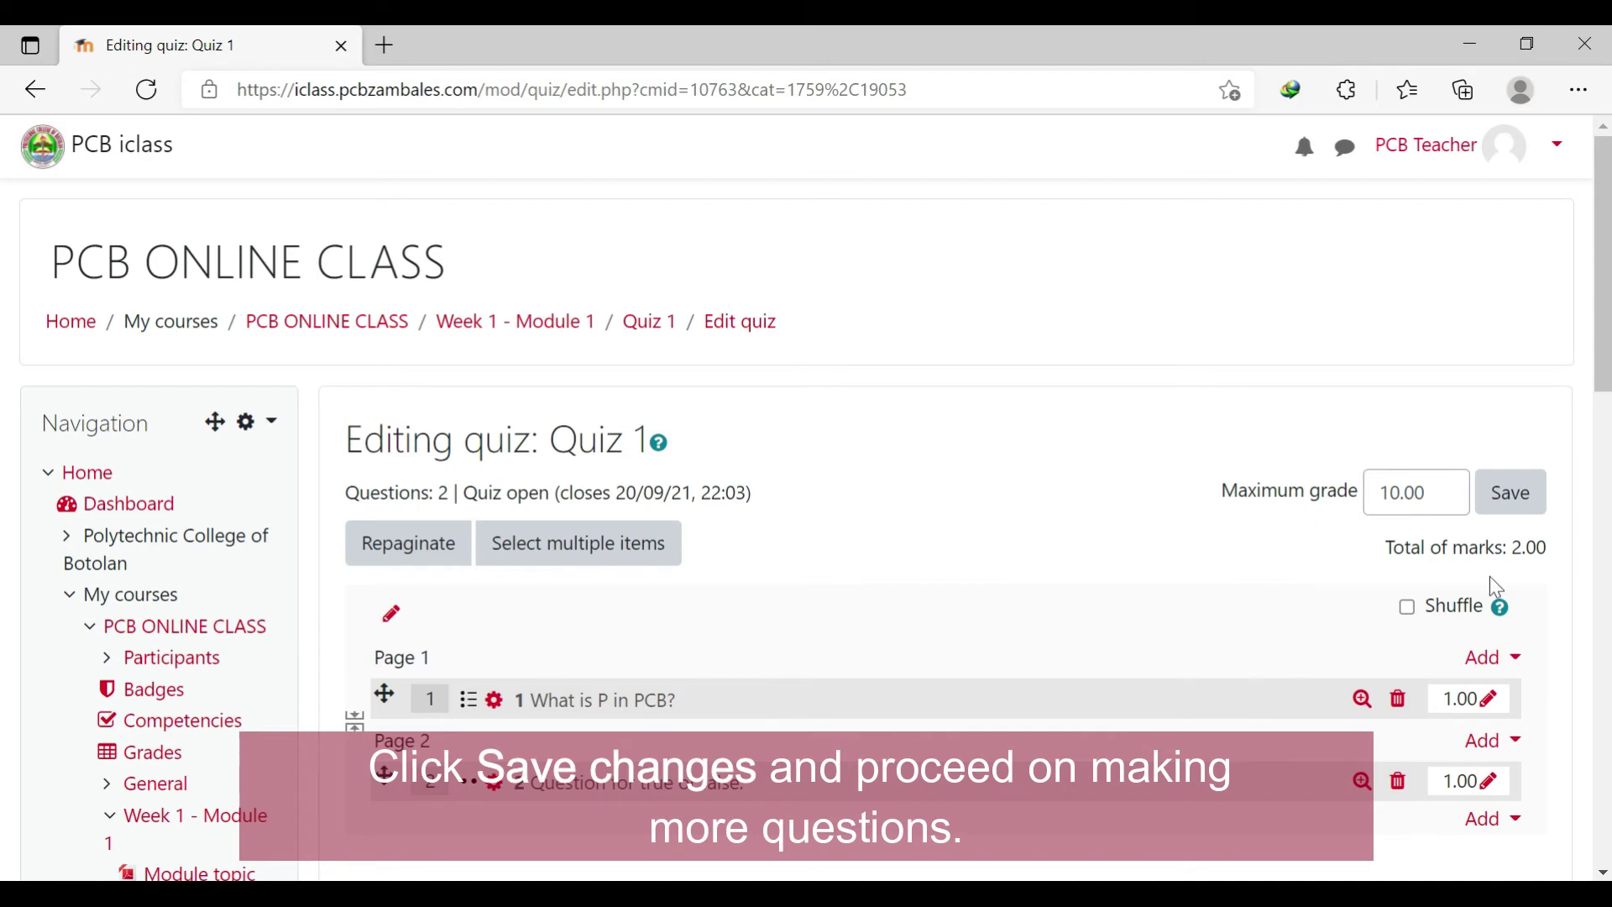
left_click(1496, 822)
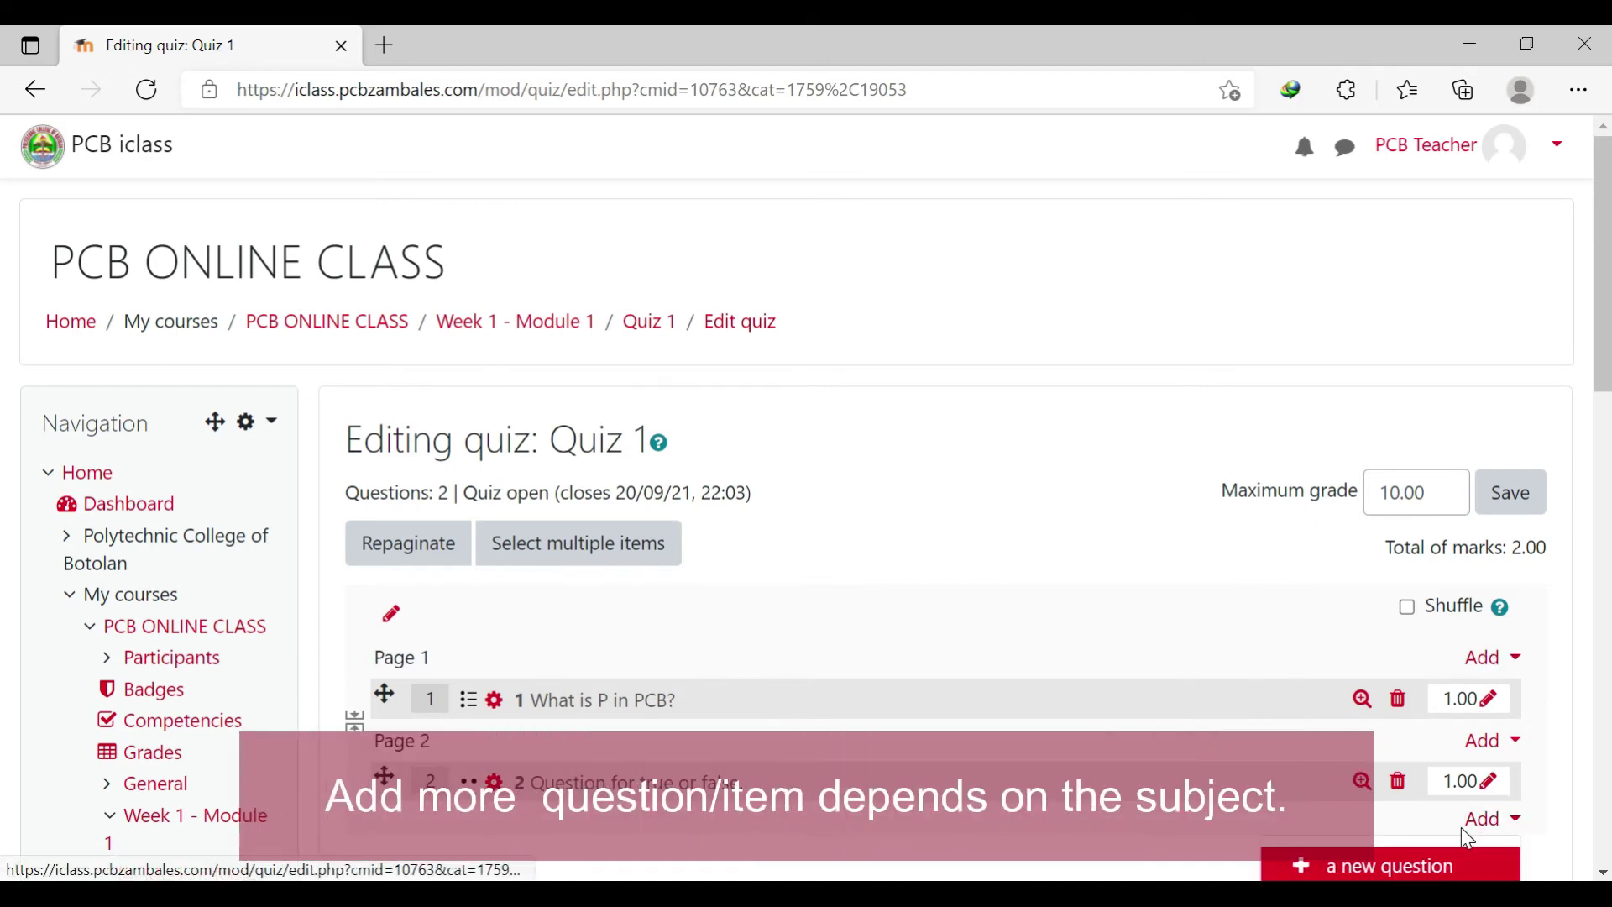
scroll(1333, 526, "down", 4)
left_click(1487, 525)
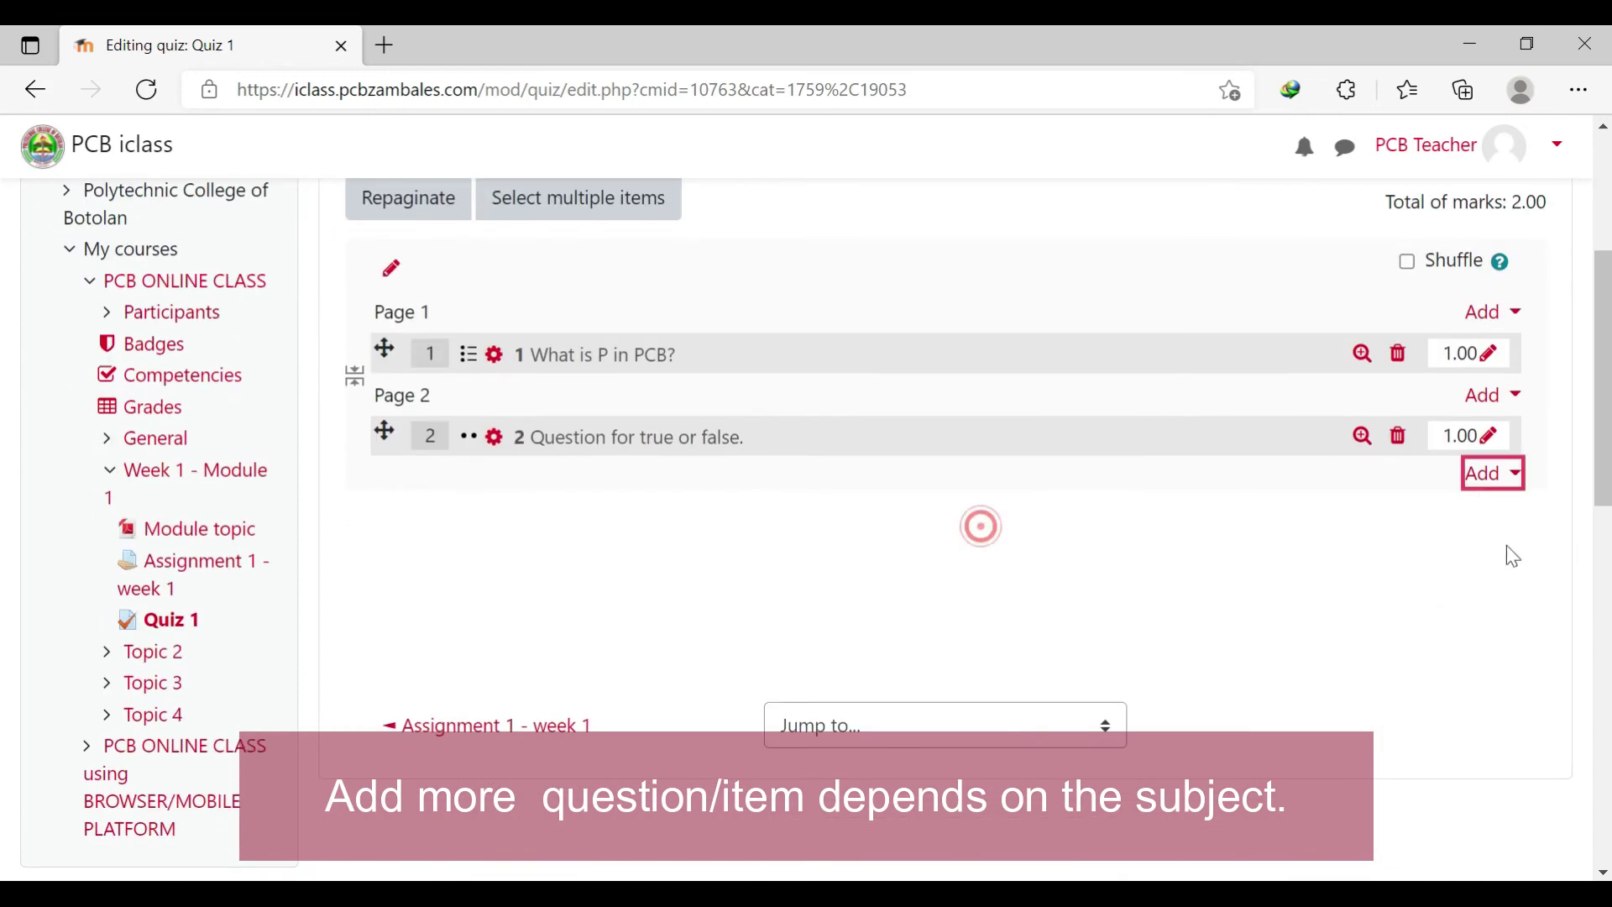
- Add a new question of the Short answer type after question 2 in Quiz 1
left_click(1493, 474)
left_click(1421, 521)
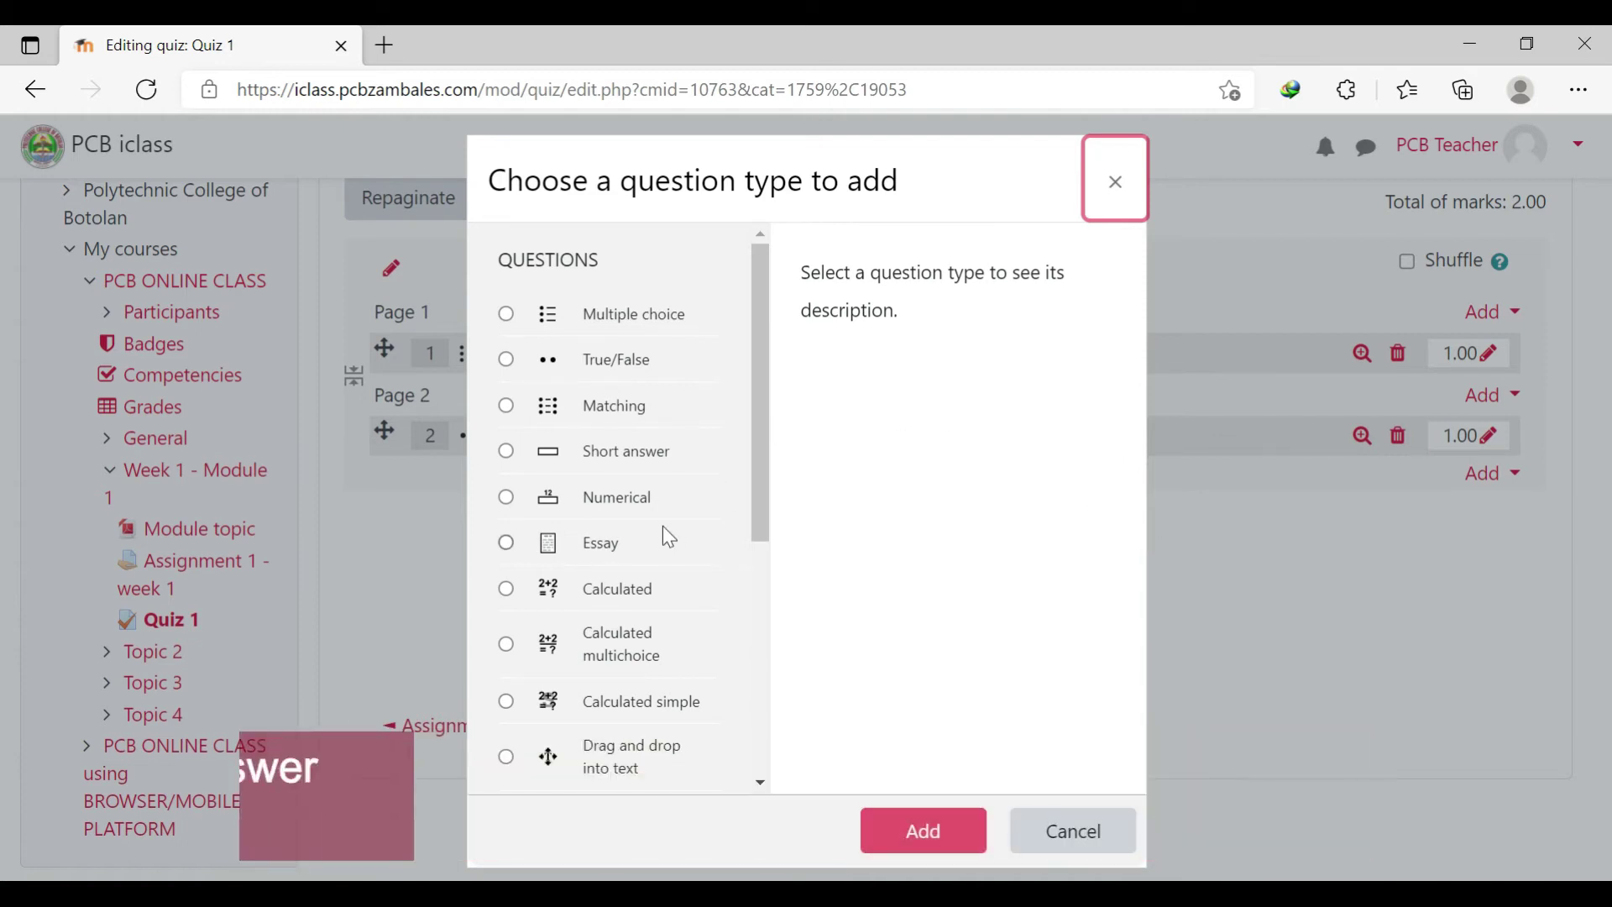
left_click(640, 457)
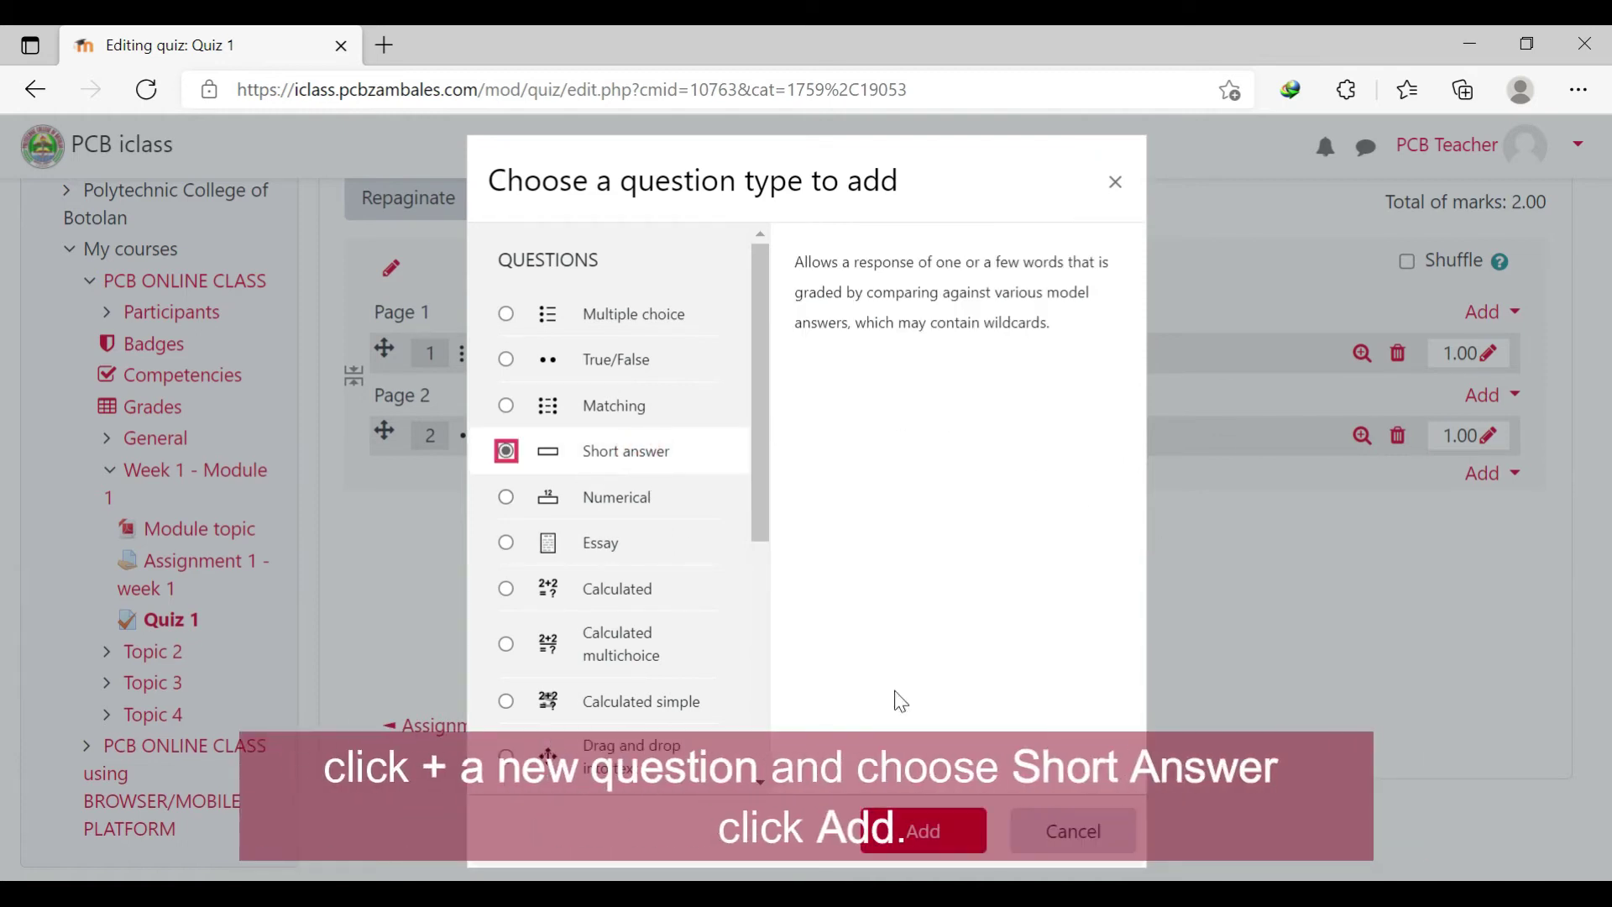
left_click(943, 831)
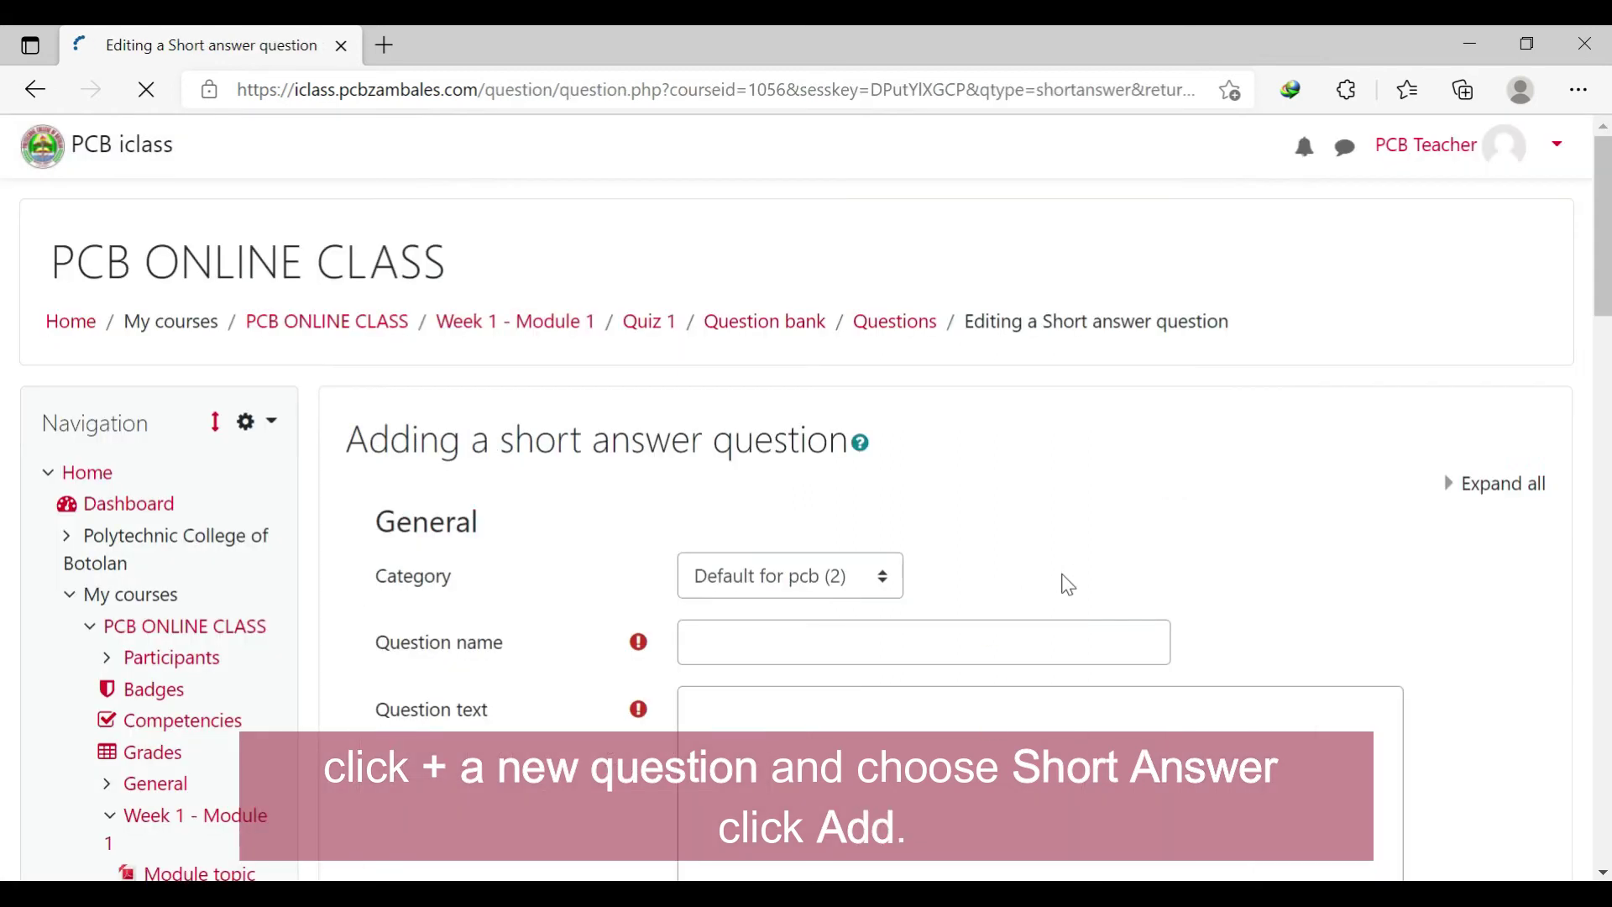
- Name the short answer question "3" and enter "Question for Identification." as its question text, keeping the default mark at 1
left_click_drag(1606, 273, 1606, 351)
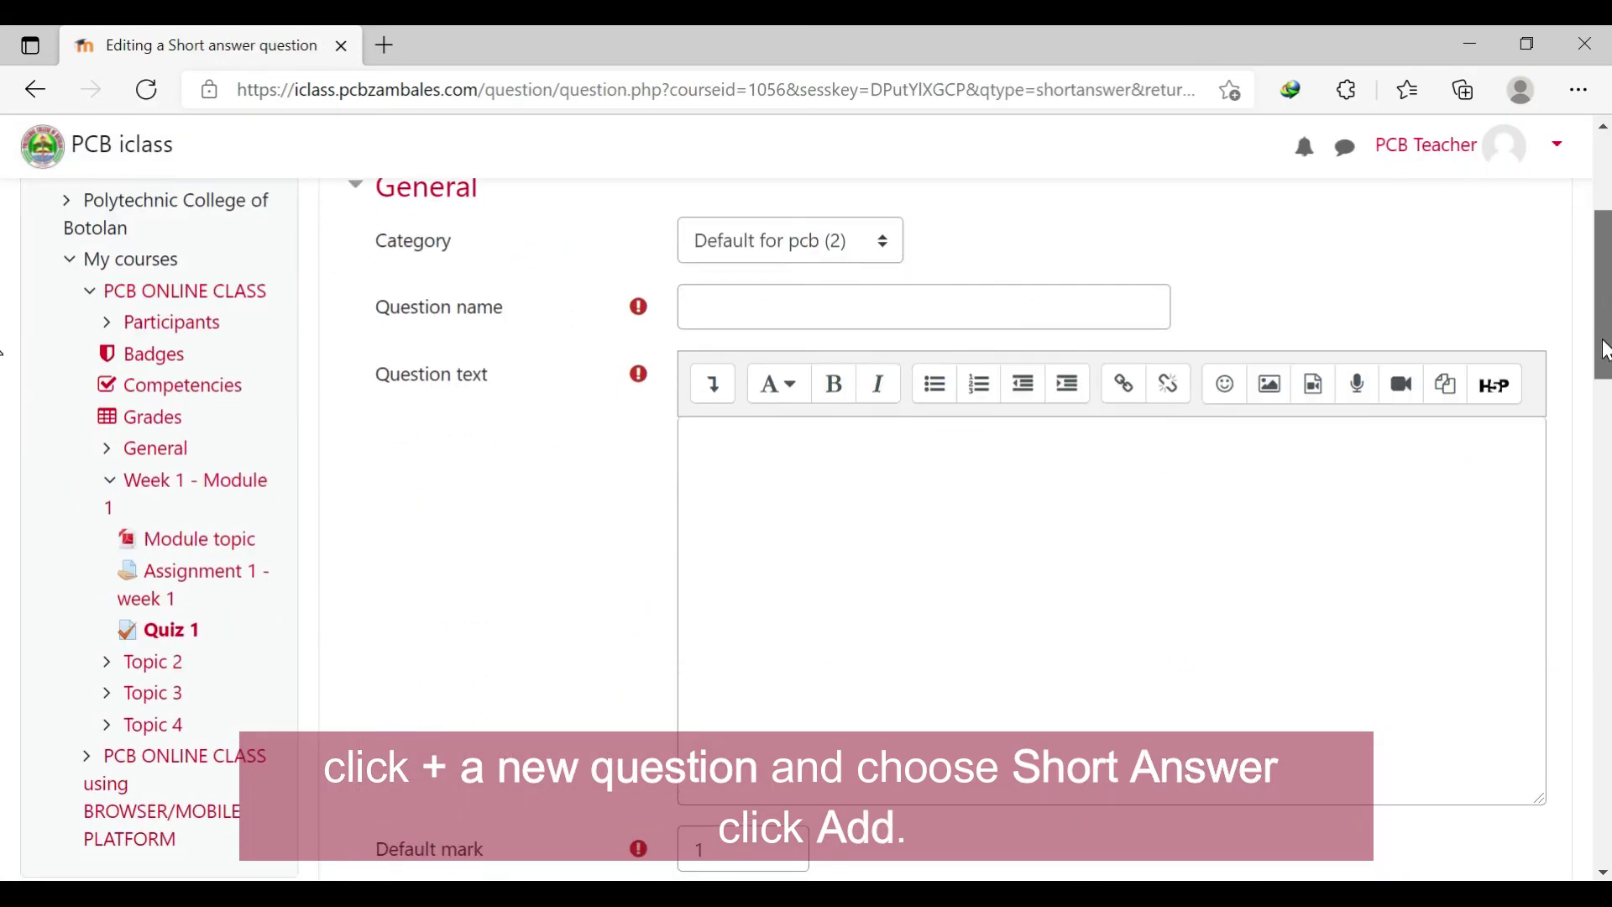
left_click(1065, 314)
type("3")
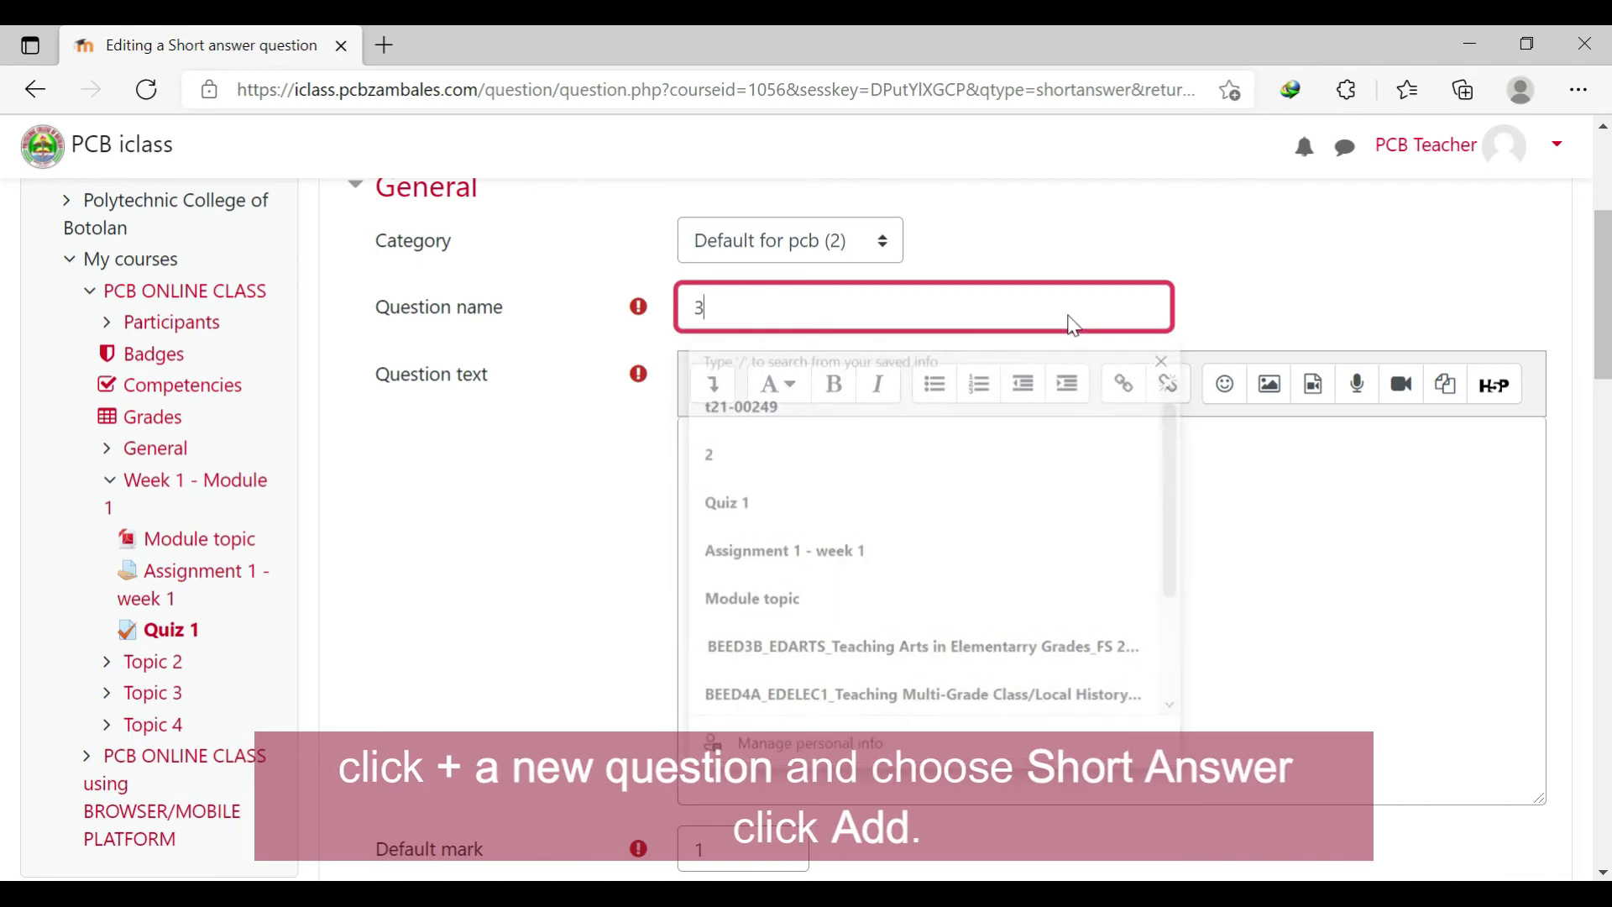
left_click(755, 532)
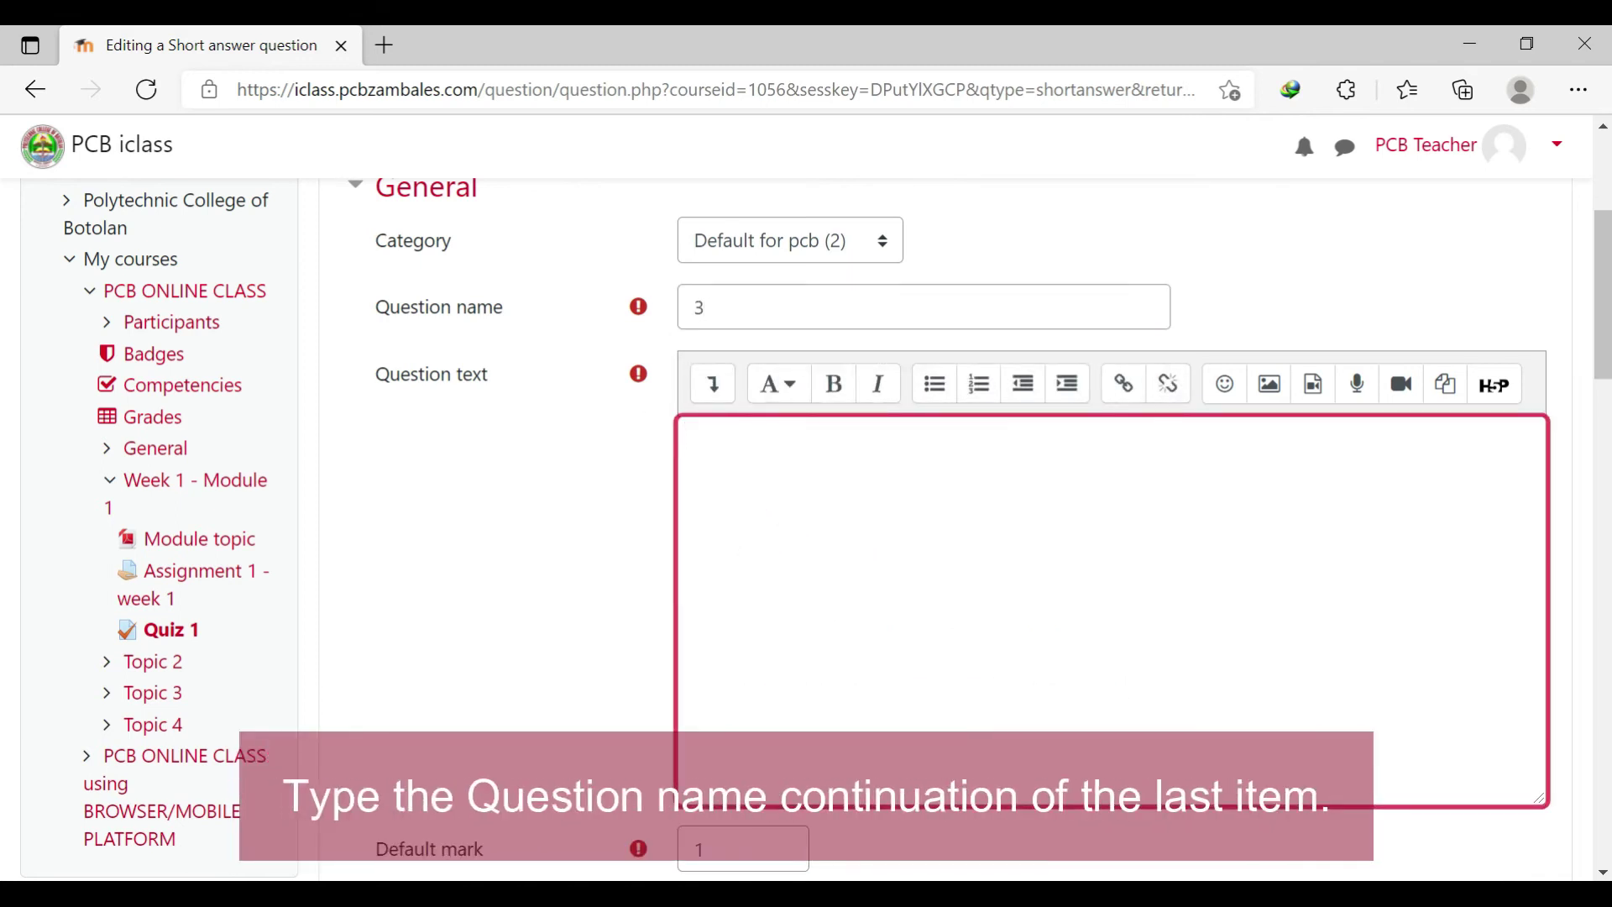
type("Question for Identification.")
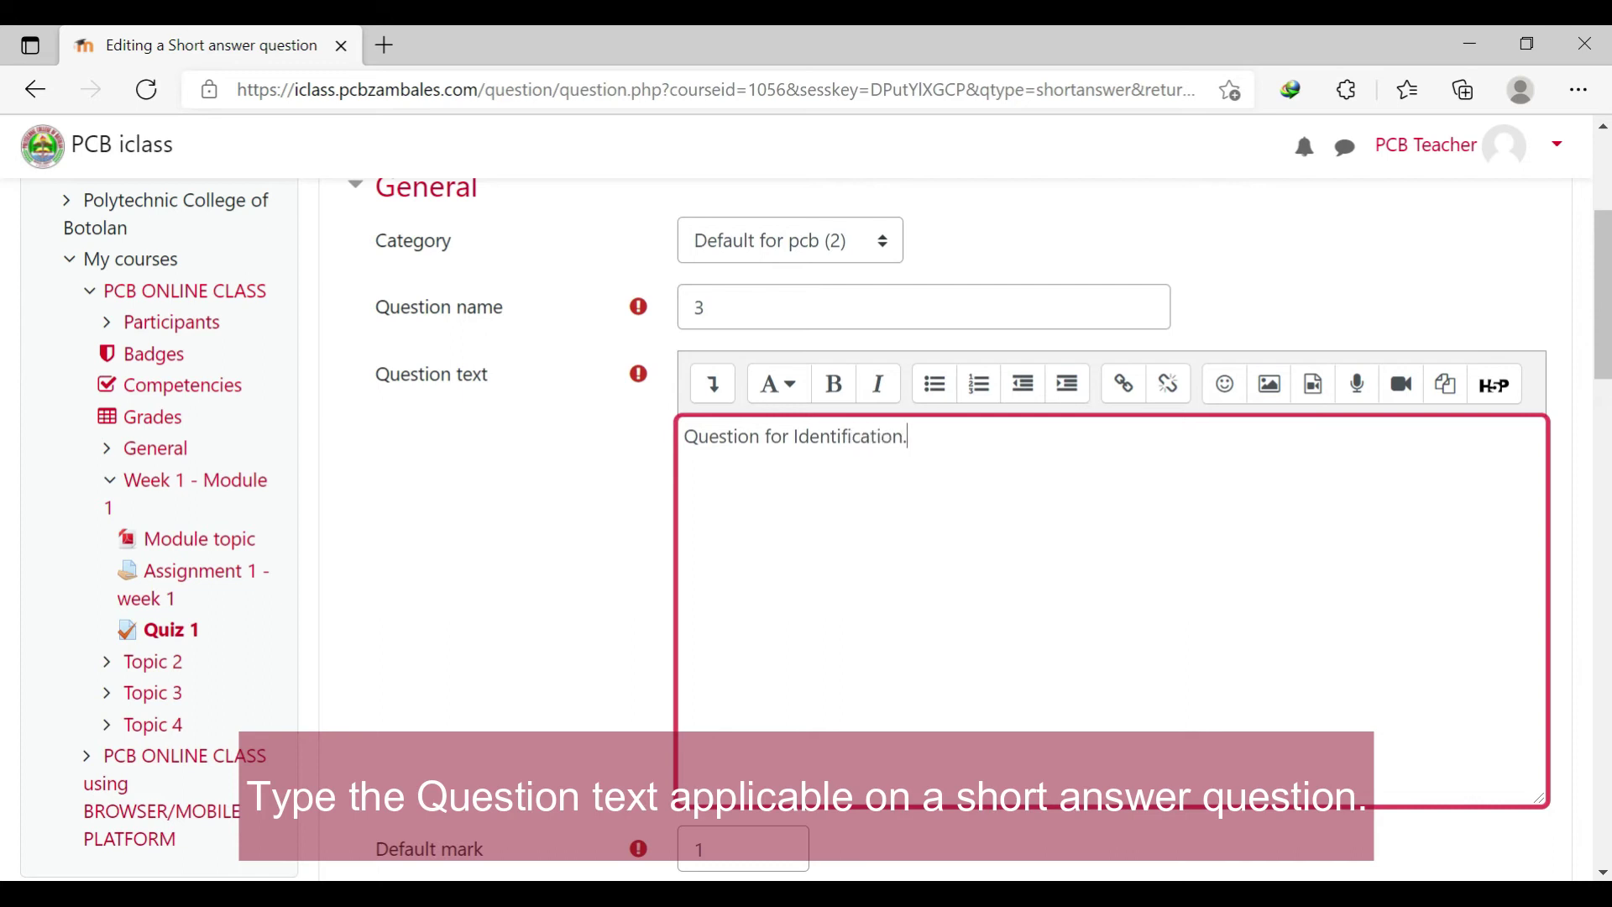
left_click(573, 516)
scroll(573, 516, "down", 3)
left_click(744, 612)
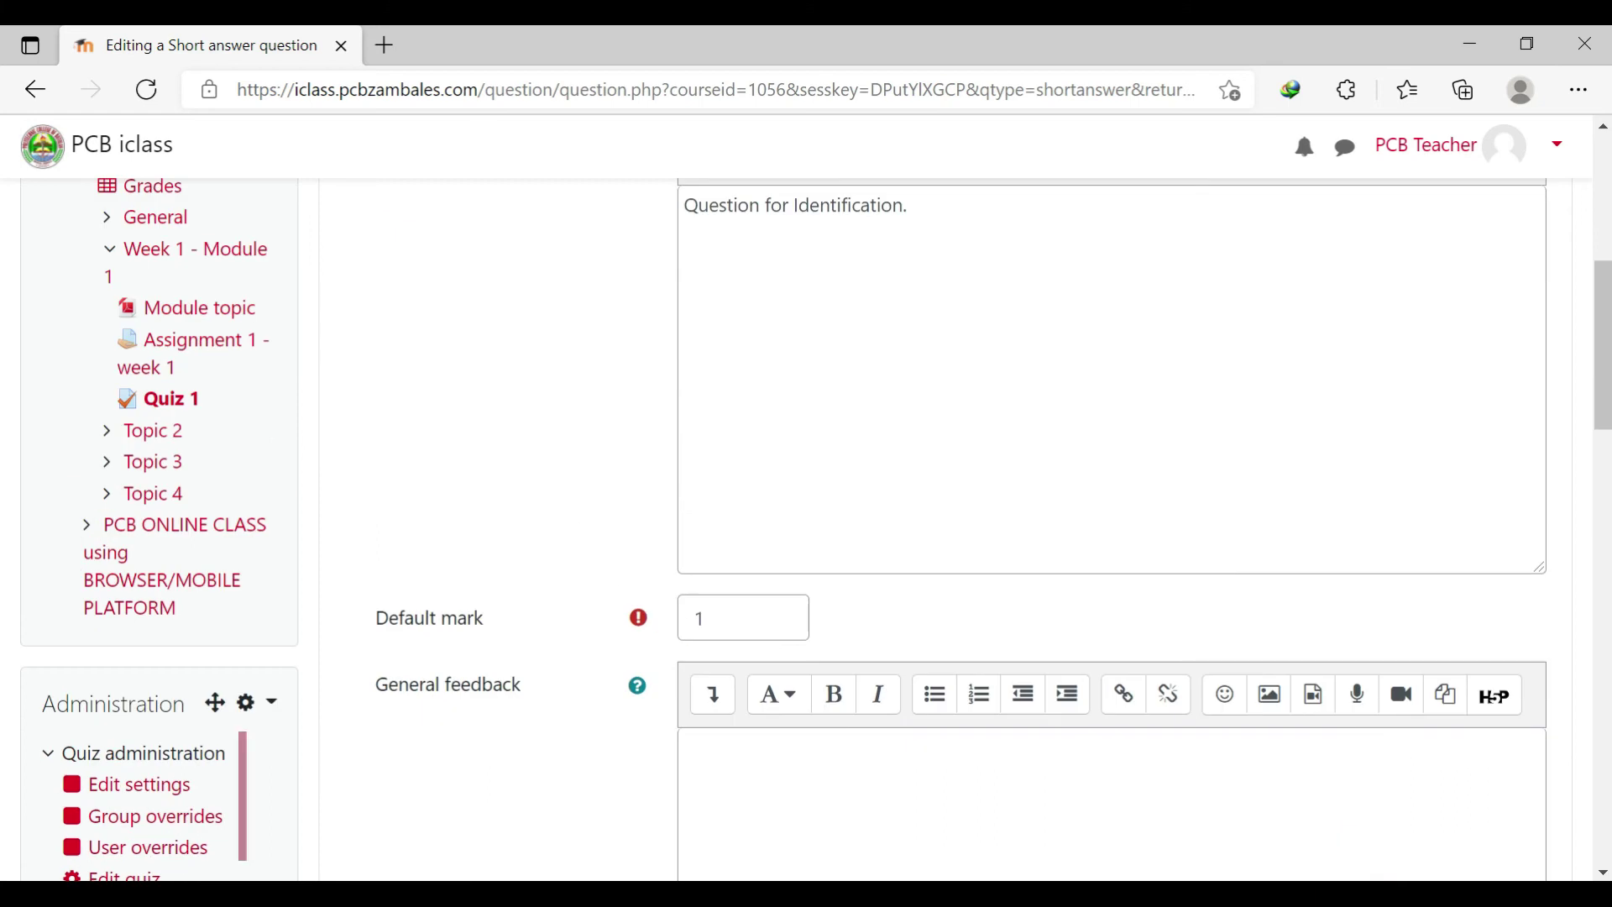
left_click(731, 613)
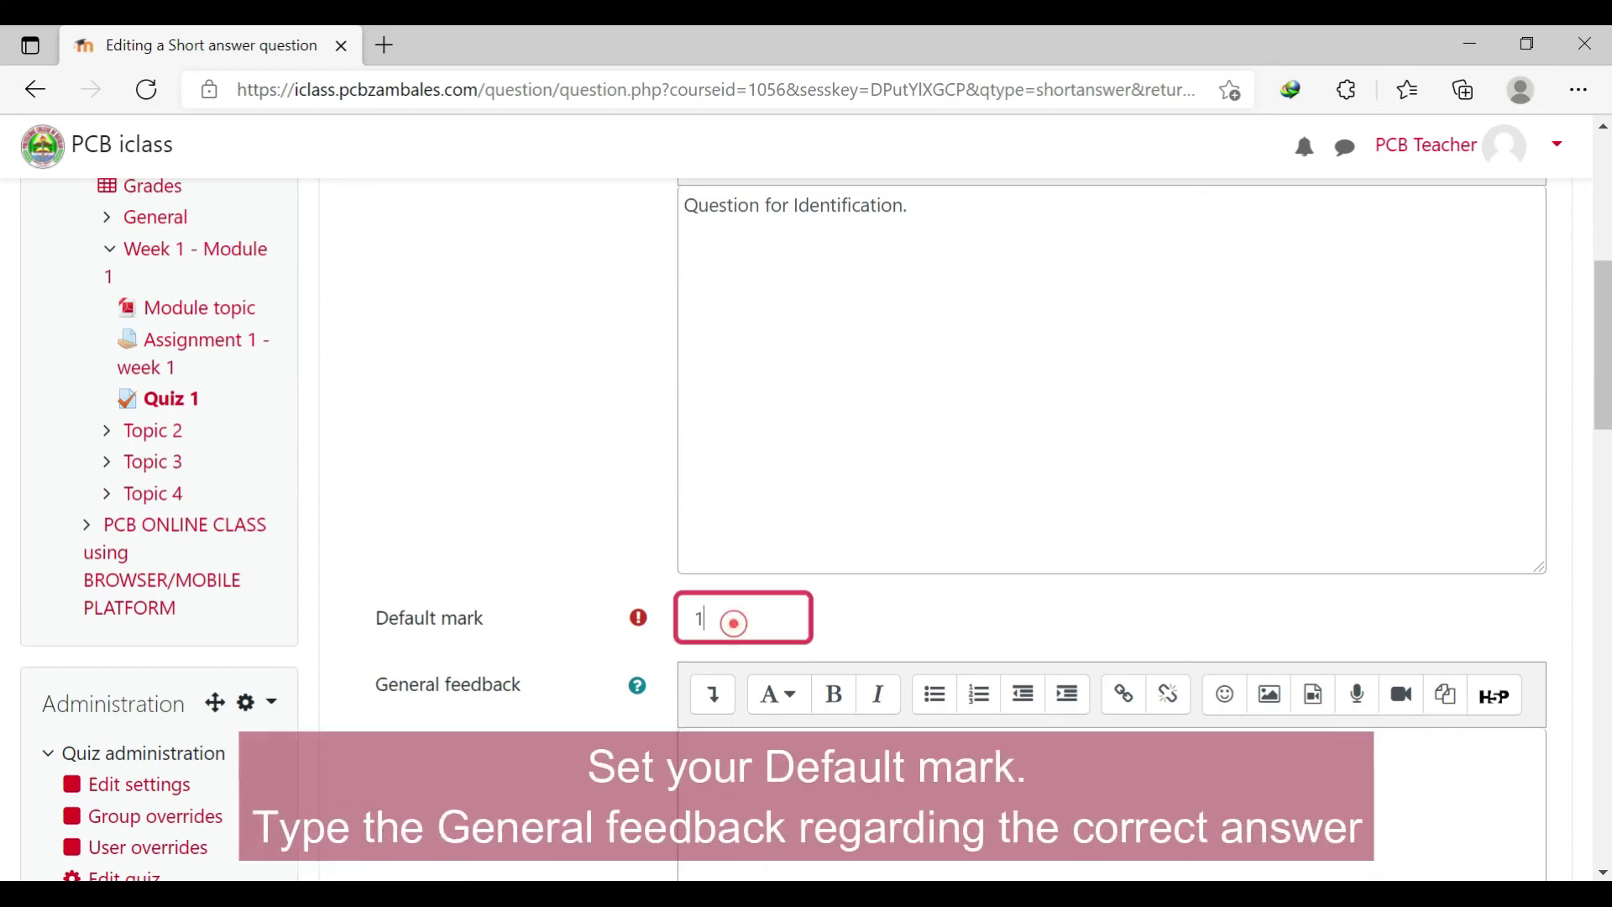
- Enter "Correct answer" as Answer 1 with a grade of 100% and save the short answer question
scroll(739, 636, "down", 6)
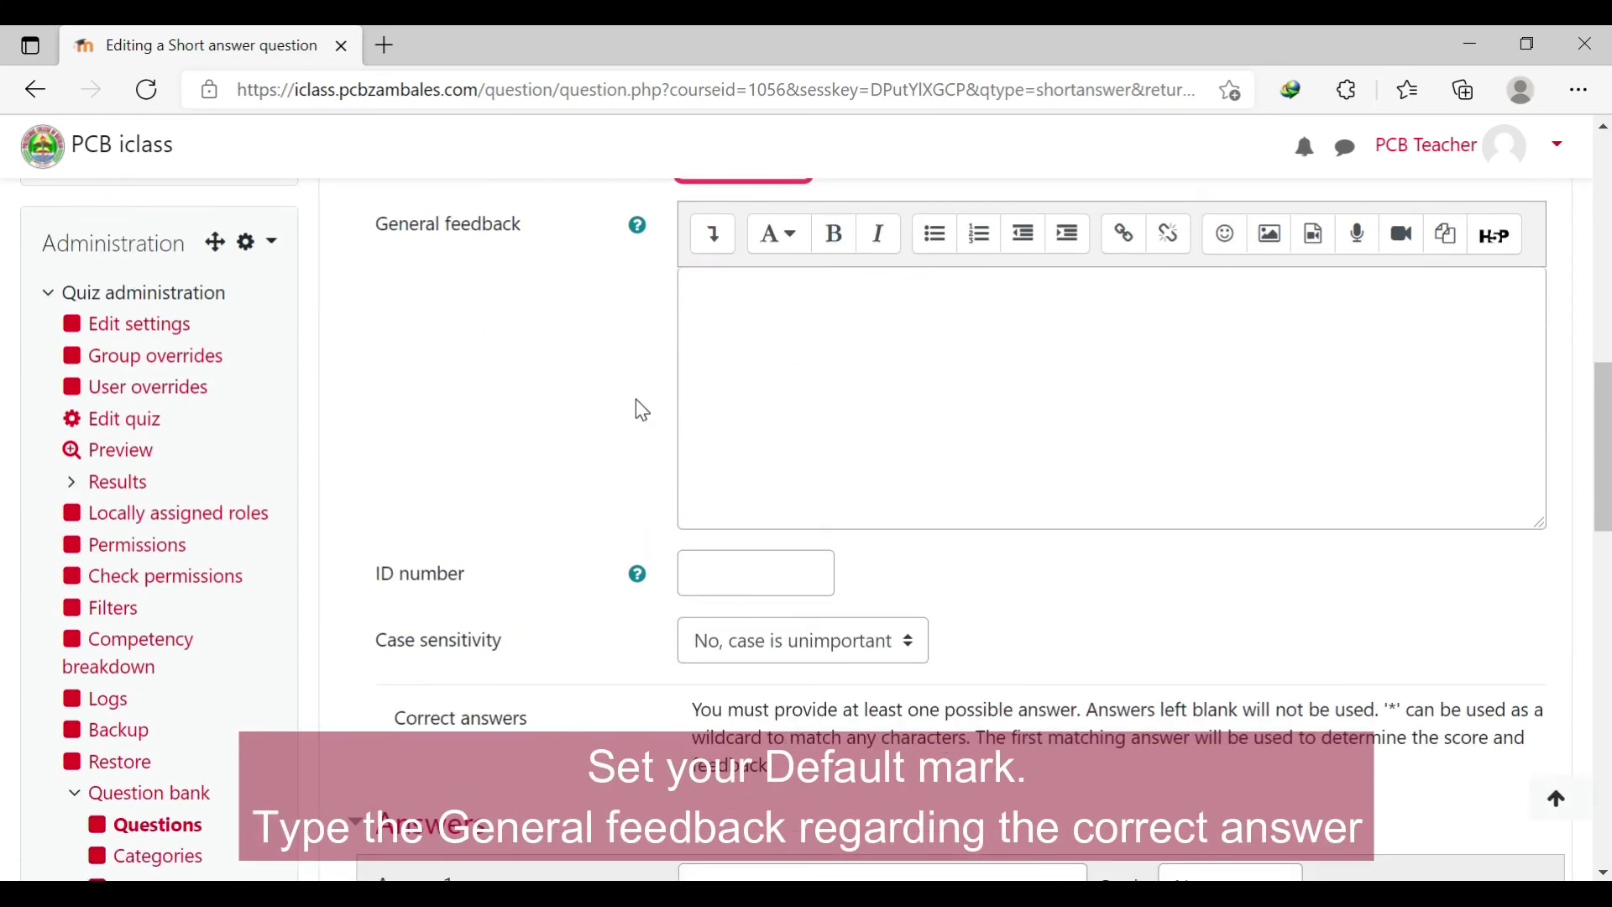
scroll(616, 459, "down", 2)
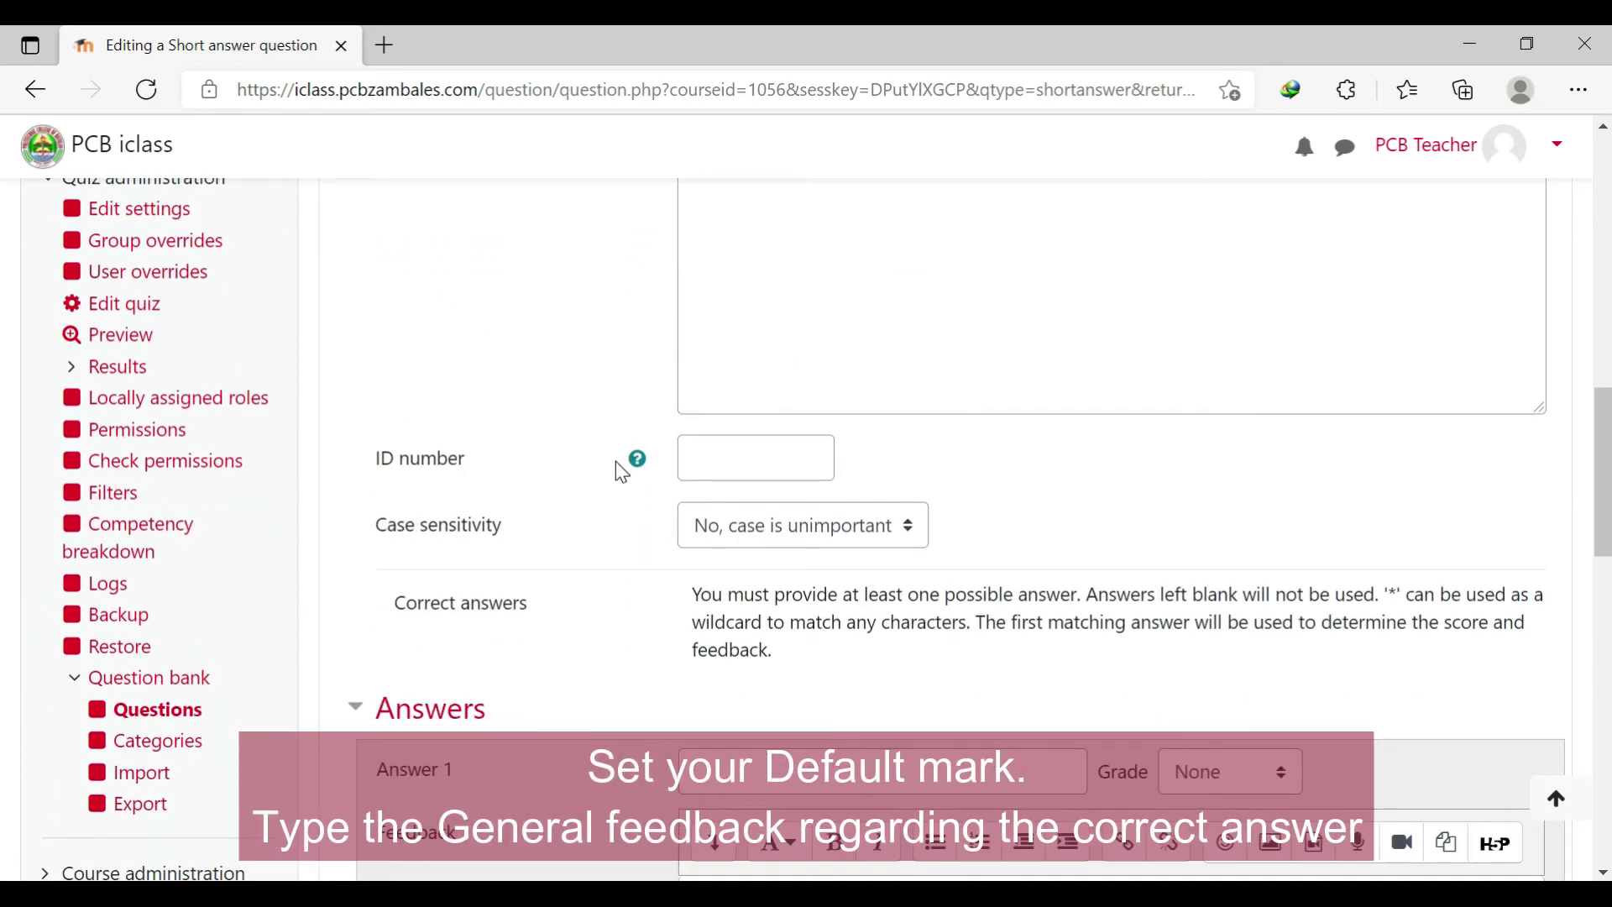
scroll(555, 545, "down", 4)
left_click(785, 411)
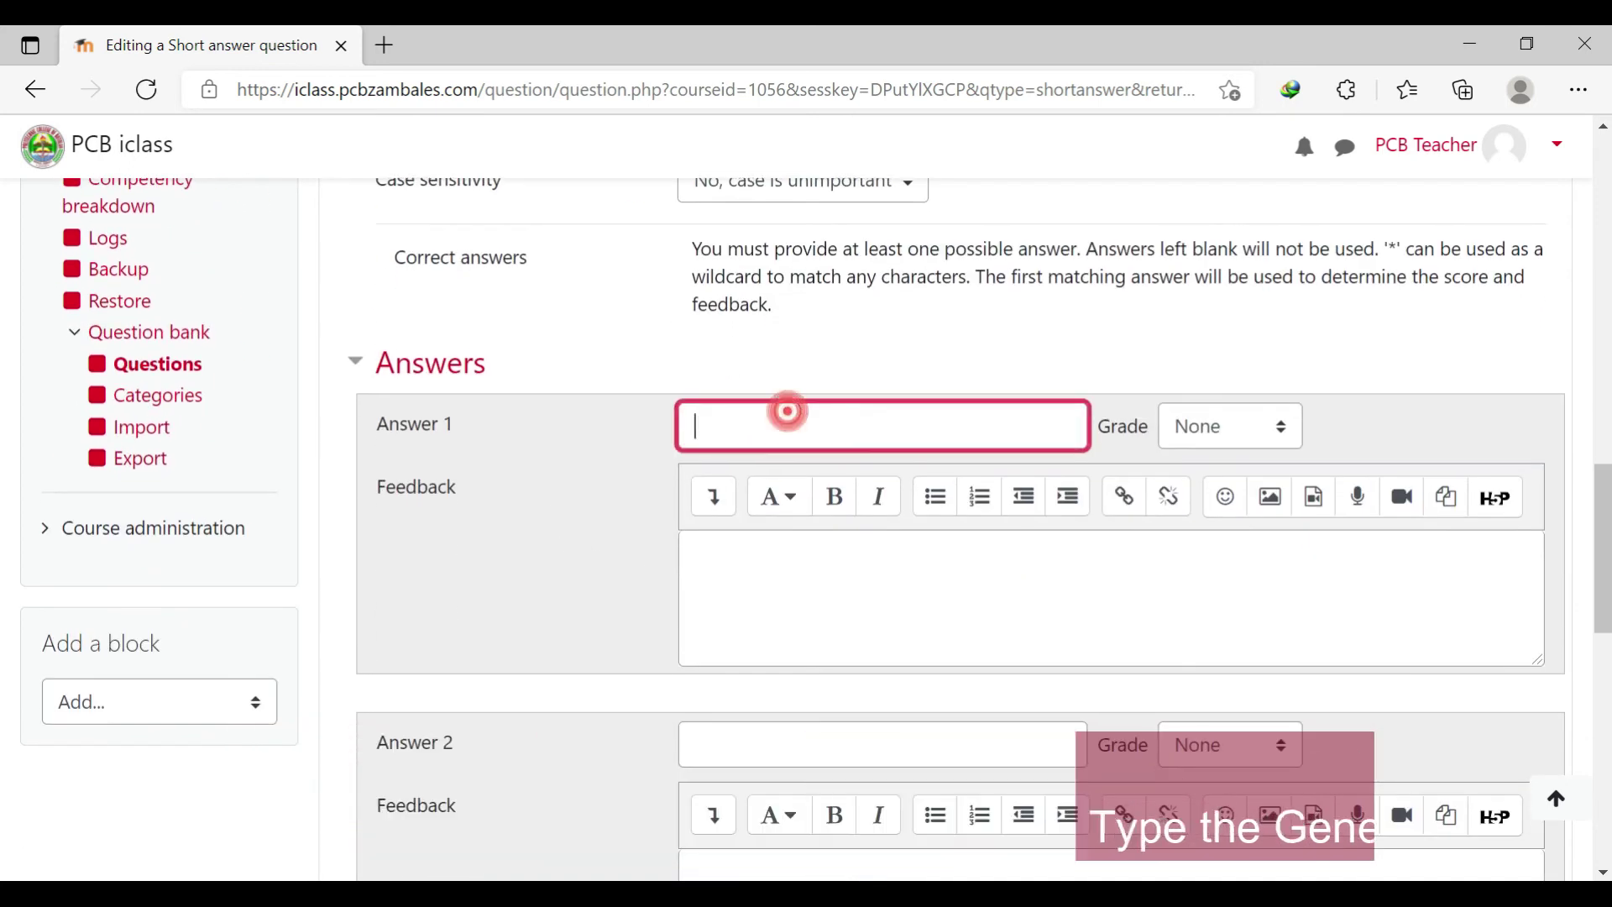
type("Correct a")
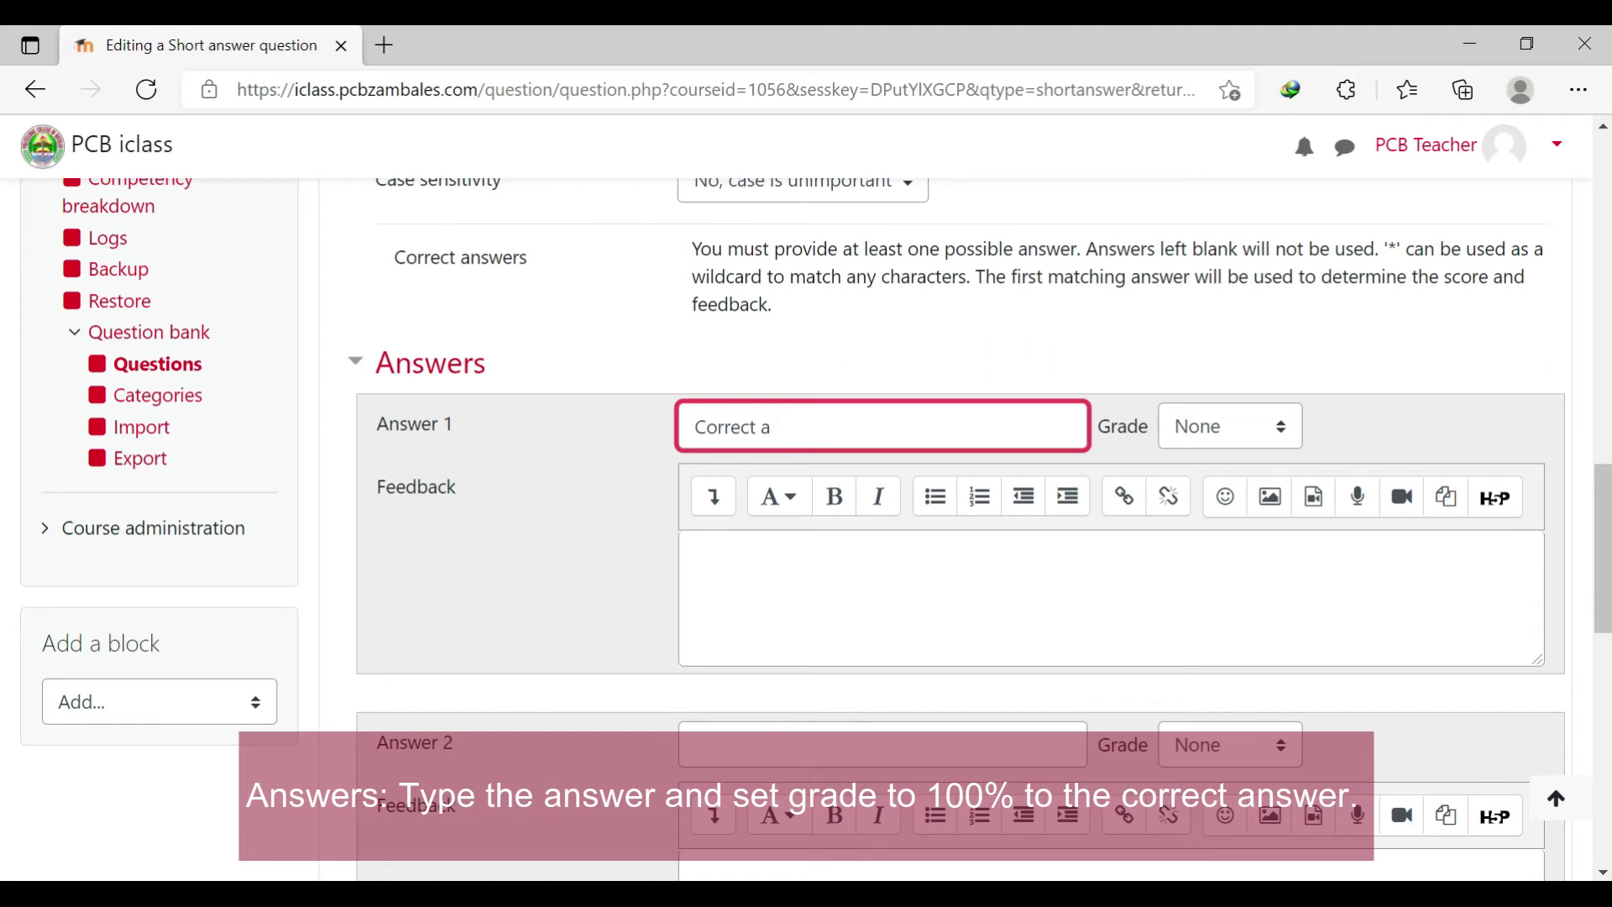
type("nswer")
left_click(605, 482)
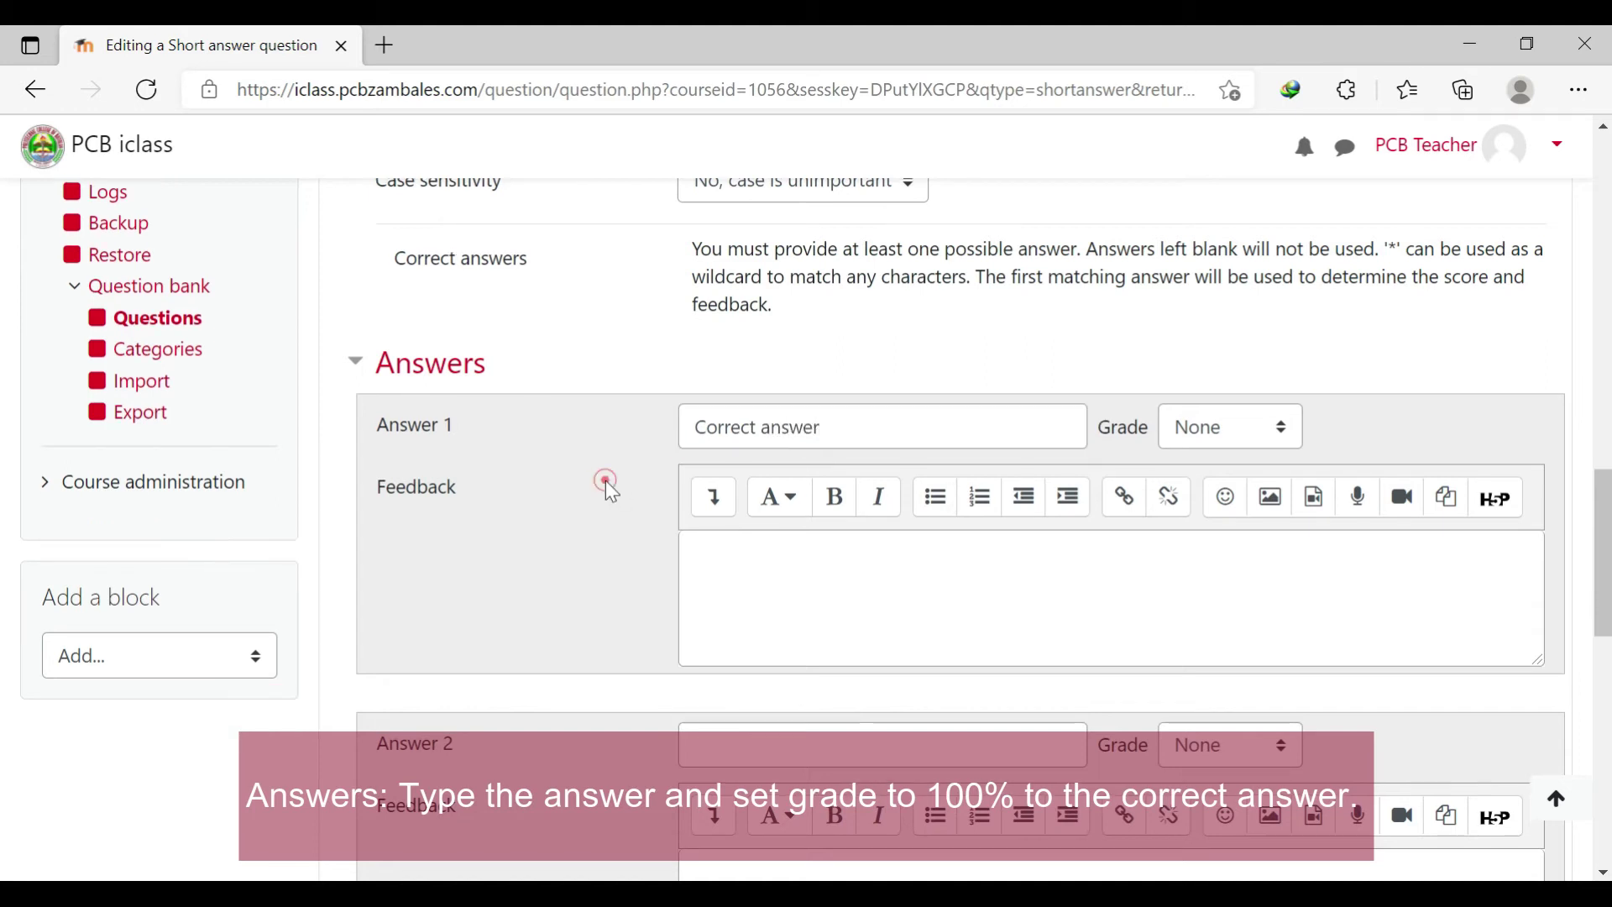
left_click(1224, 438)
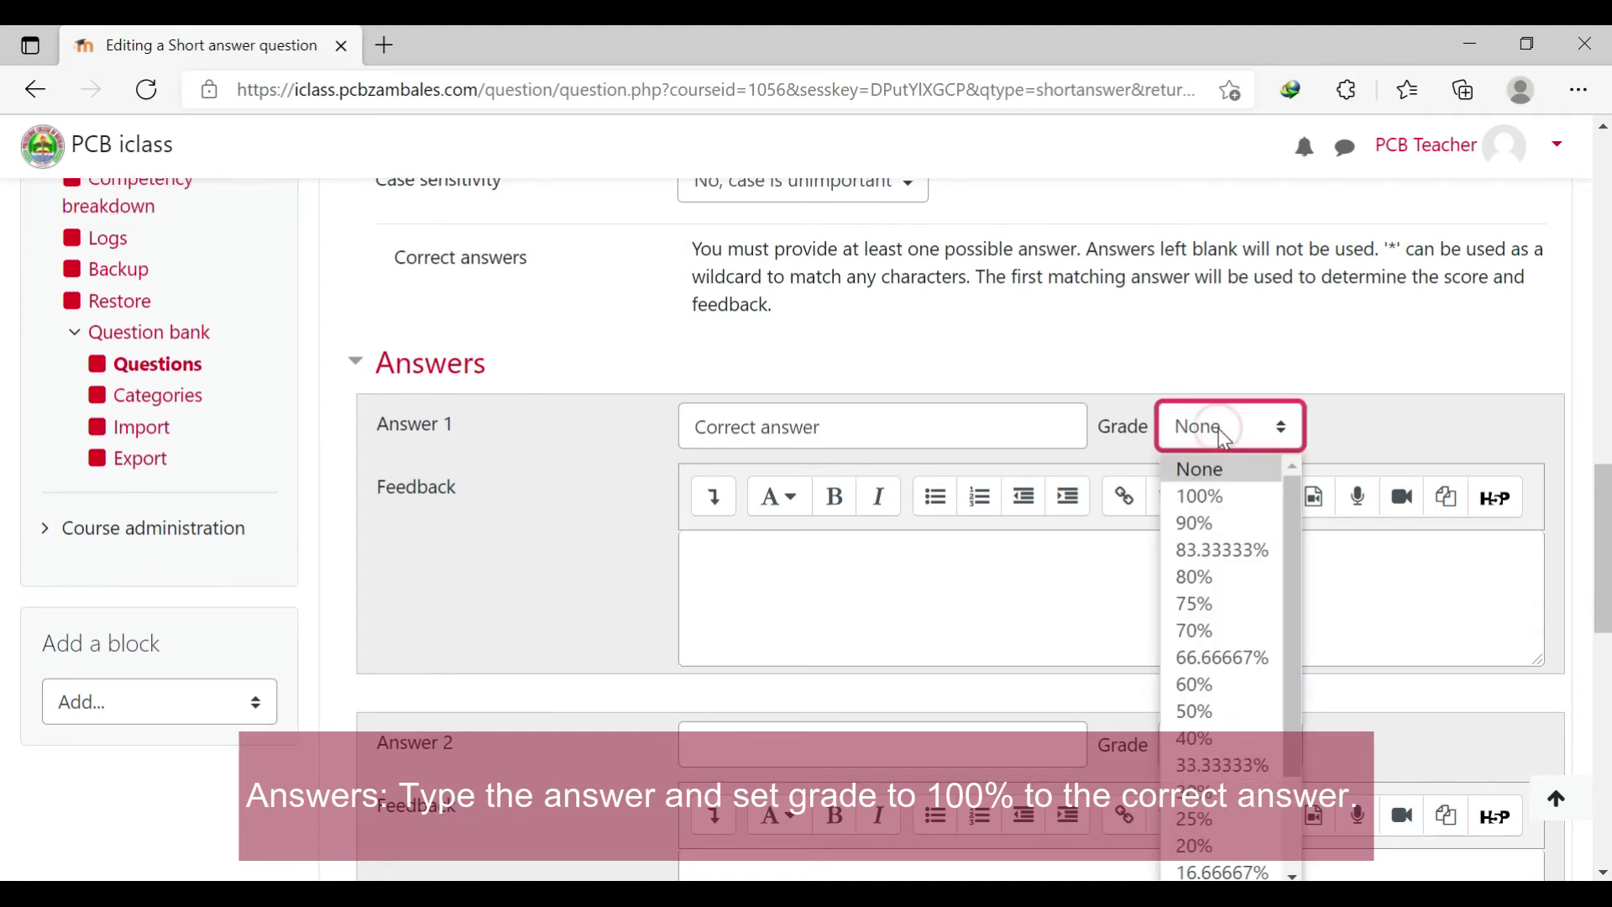
left_click(1203, 497)
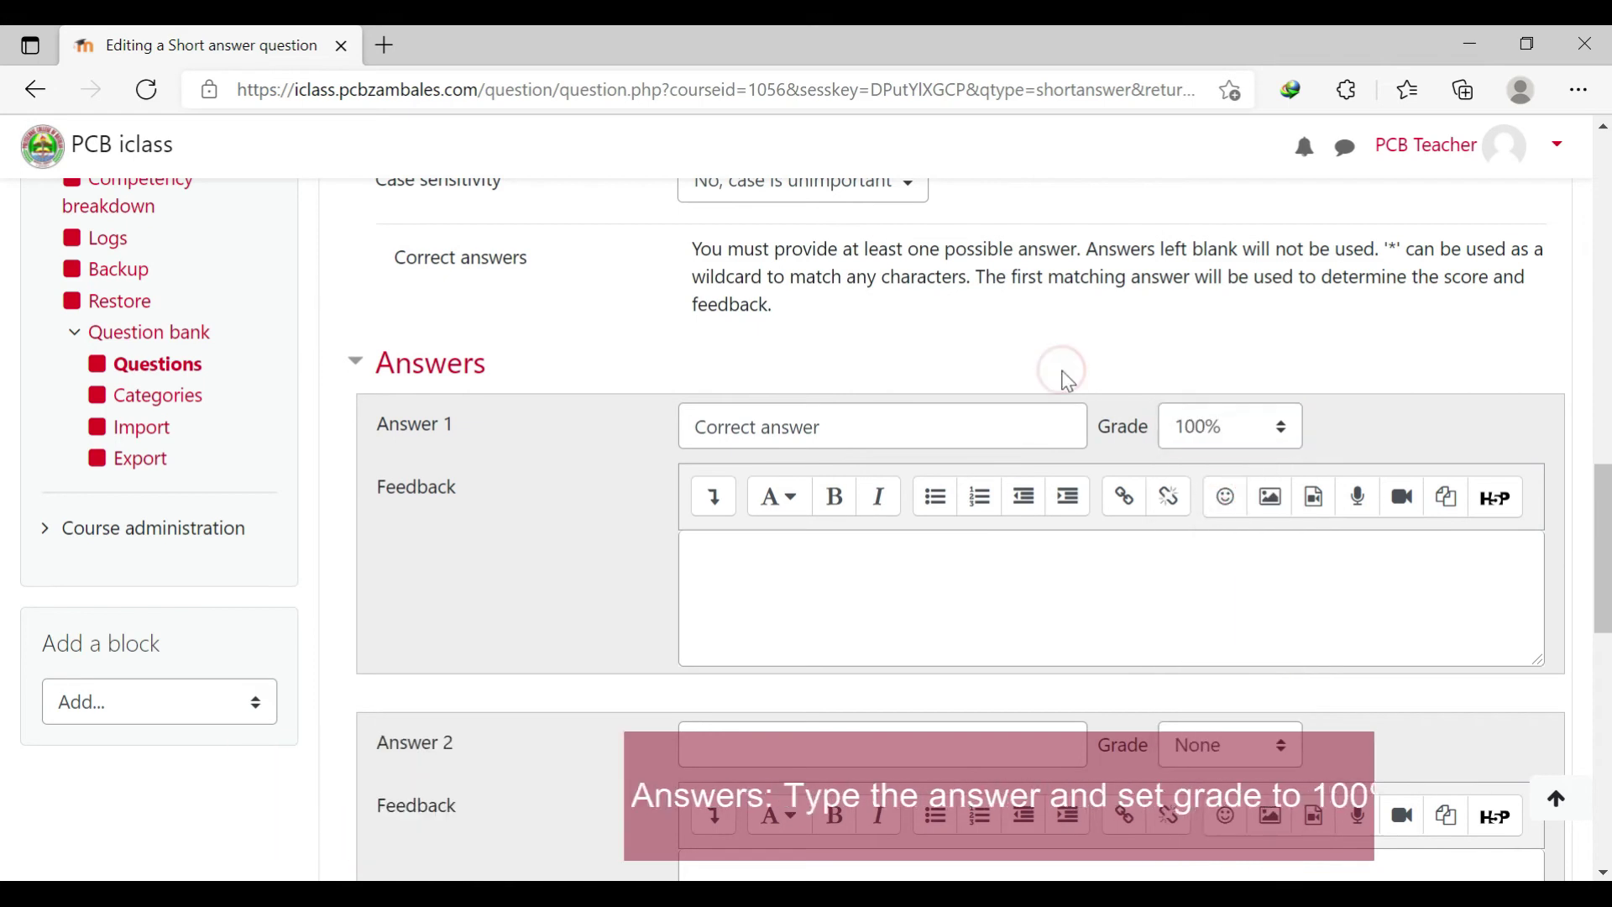
scroll(1103, 373, "down", 12)
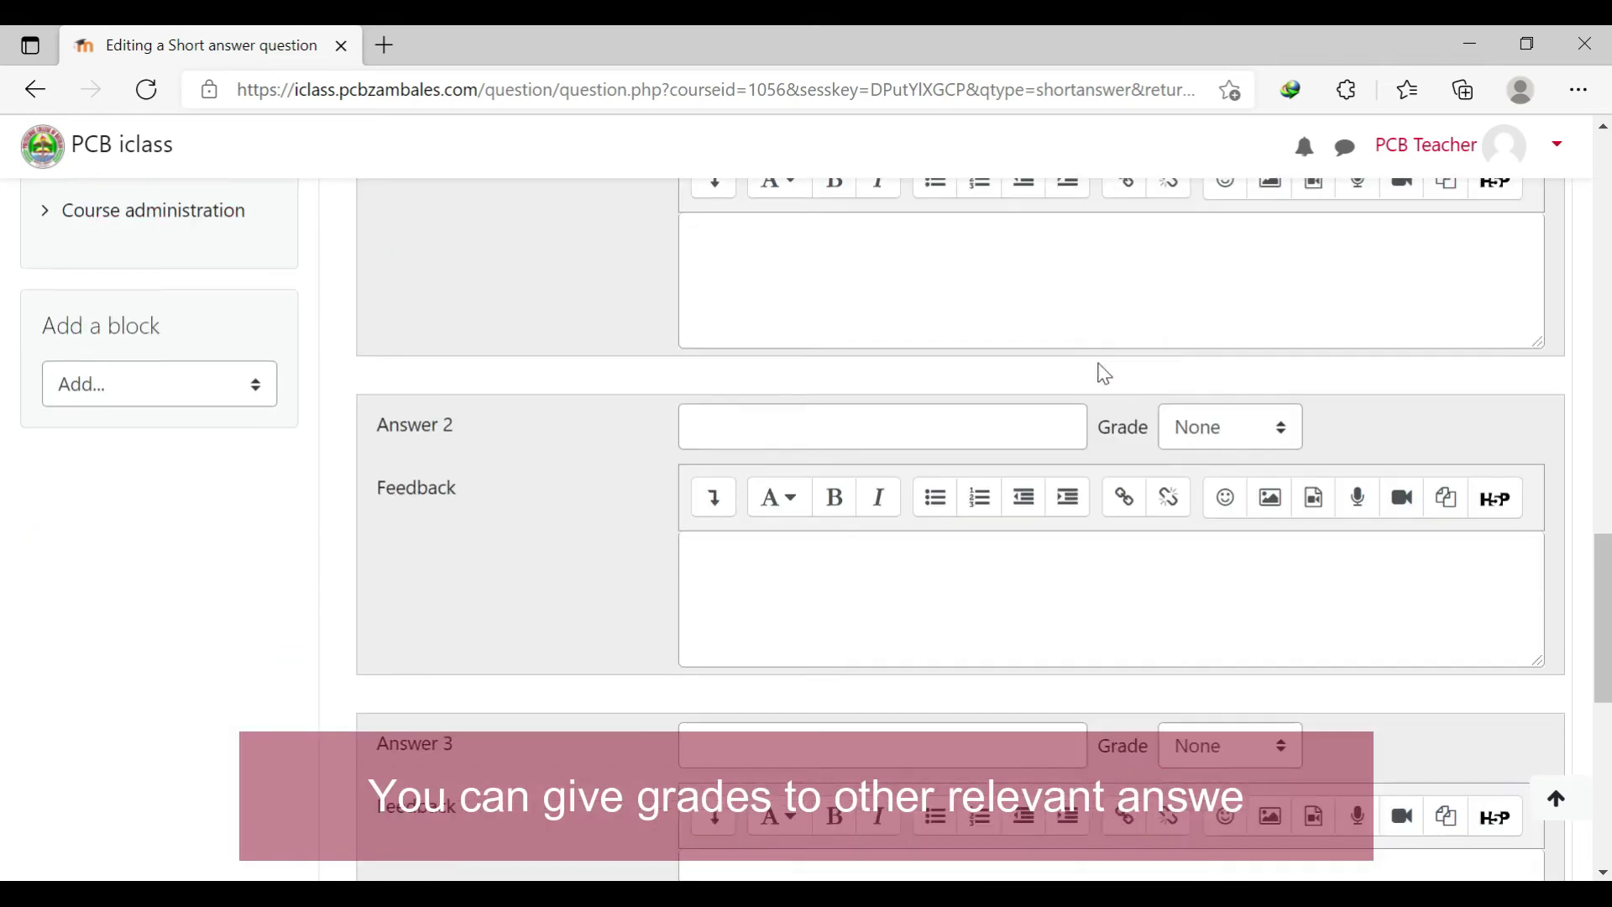
left_click(745, 609)
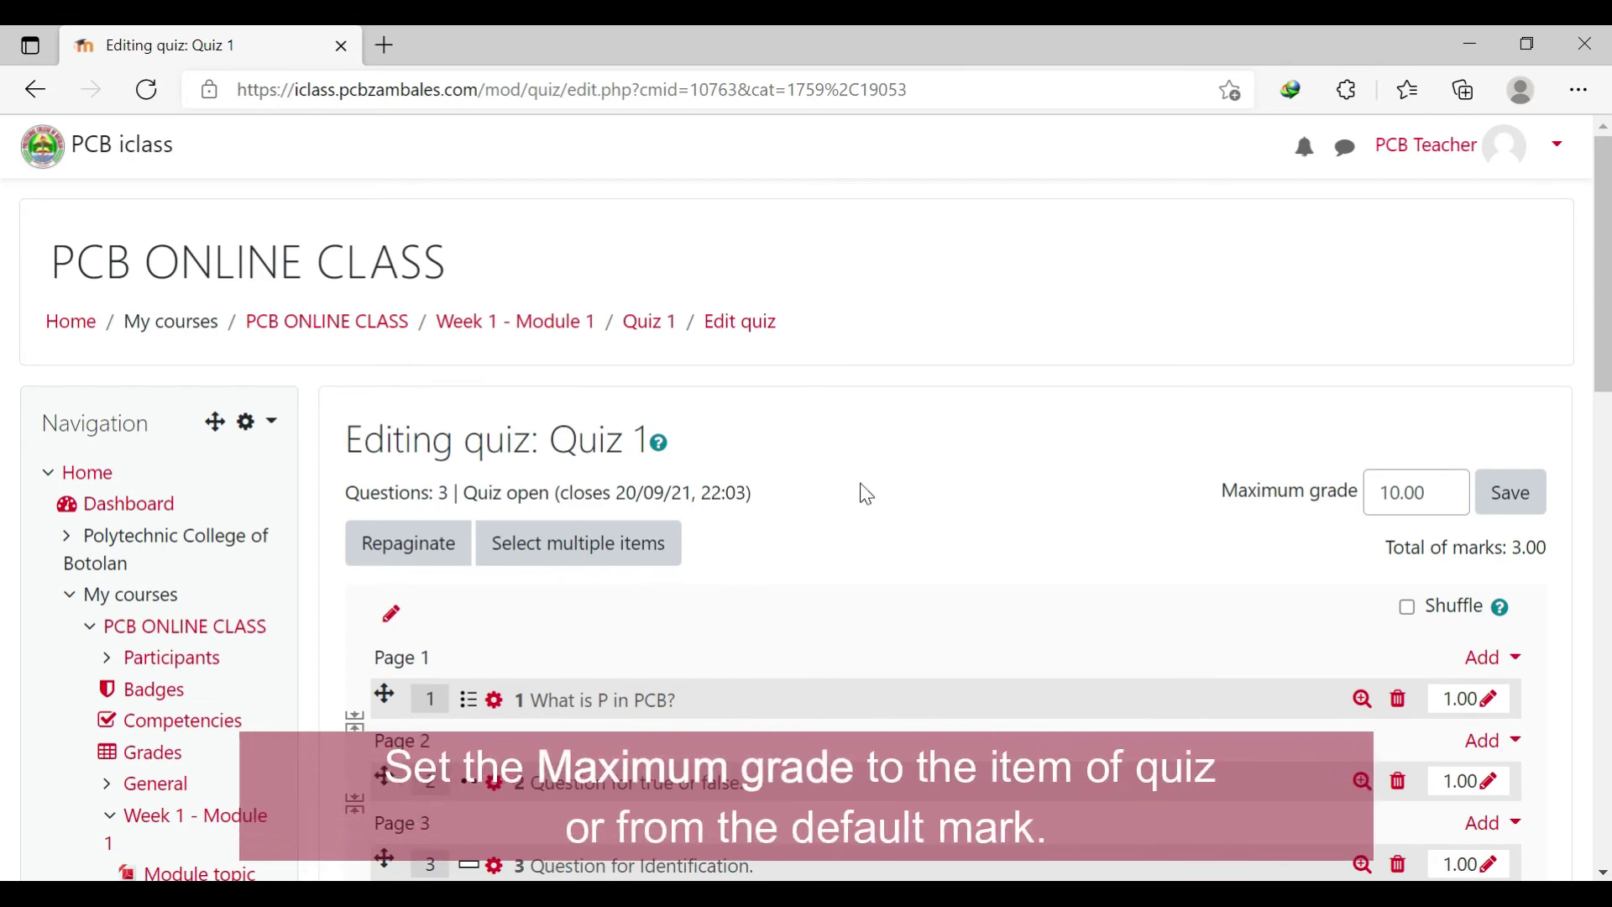
- Set the maximum grade of Quiz 1 to 3.00 with question shuffling turned on, and save the grade
scroll(1478, 496, "down", 3)
left_click_drag(1405, 262, 1379, 262)
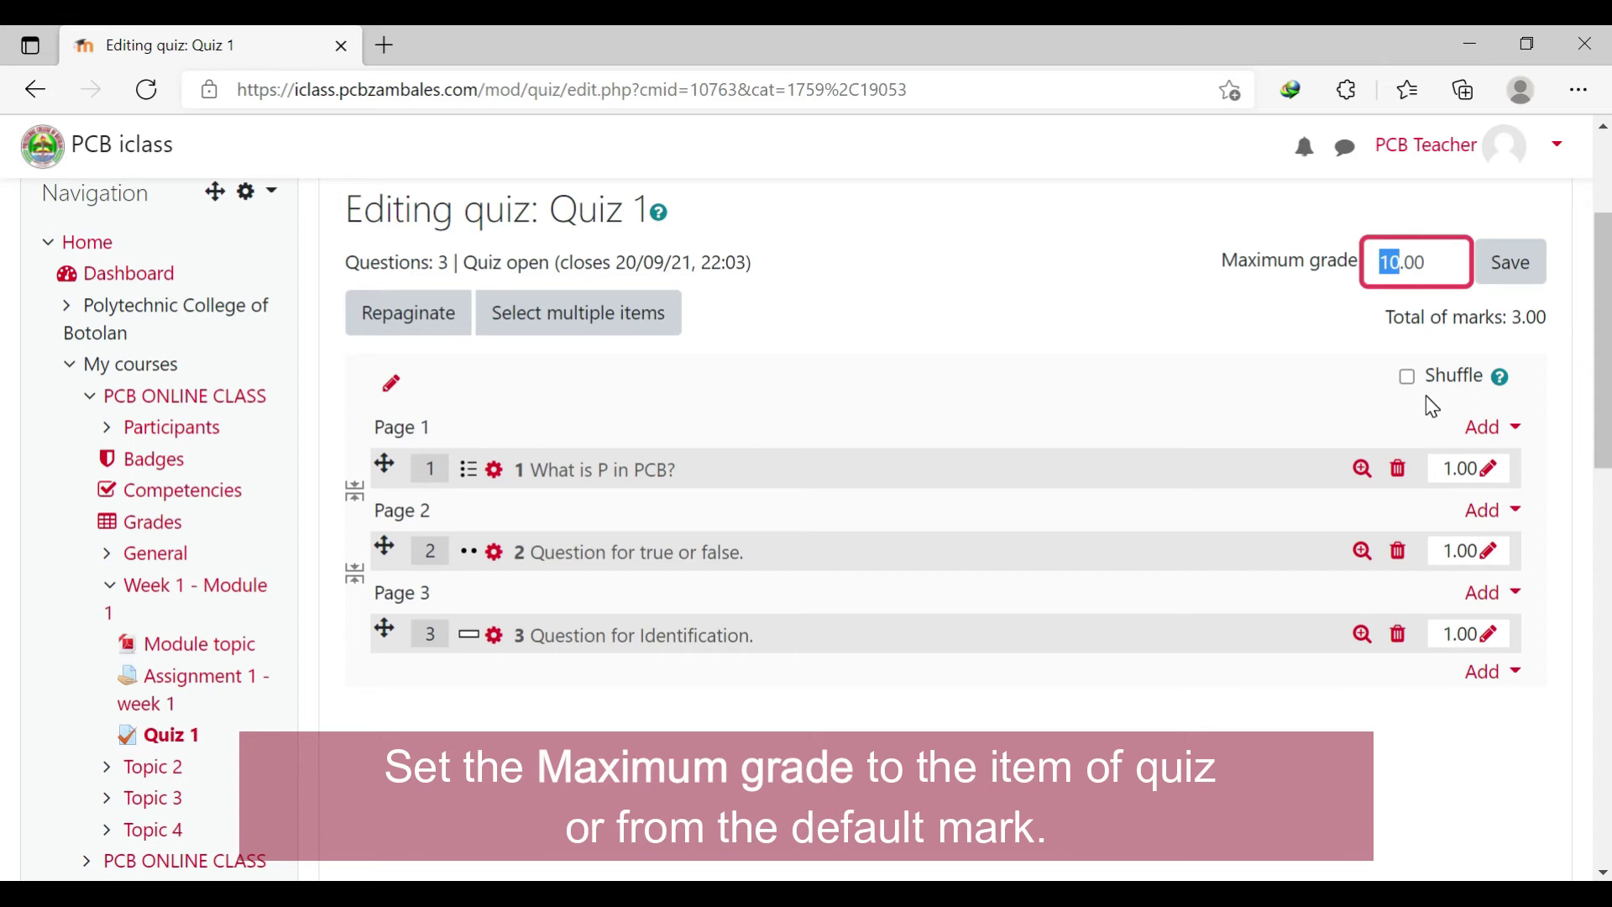
type("3")
left_click(1366, 325)
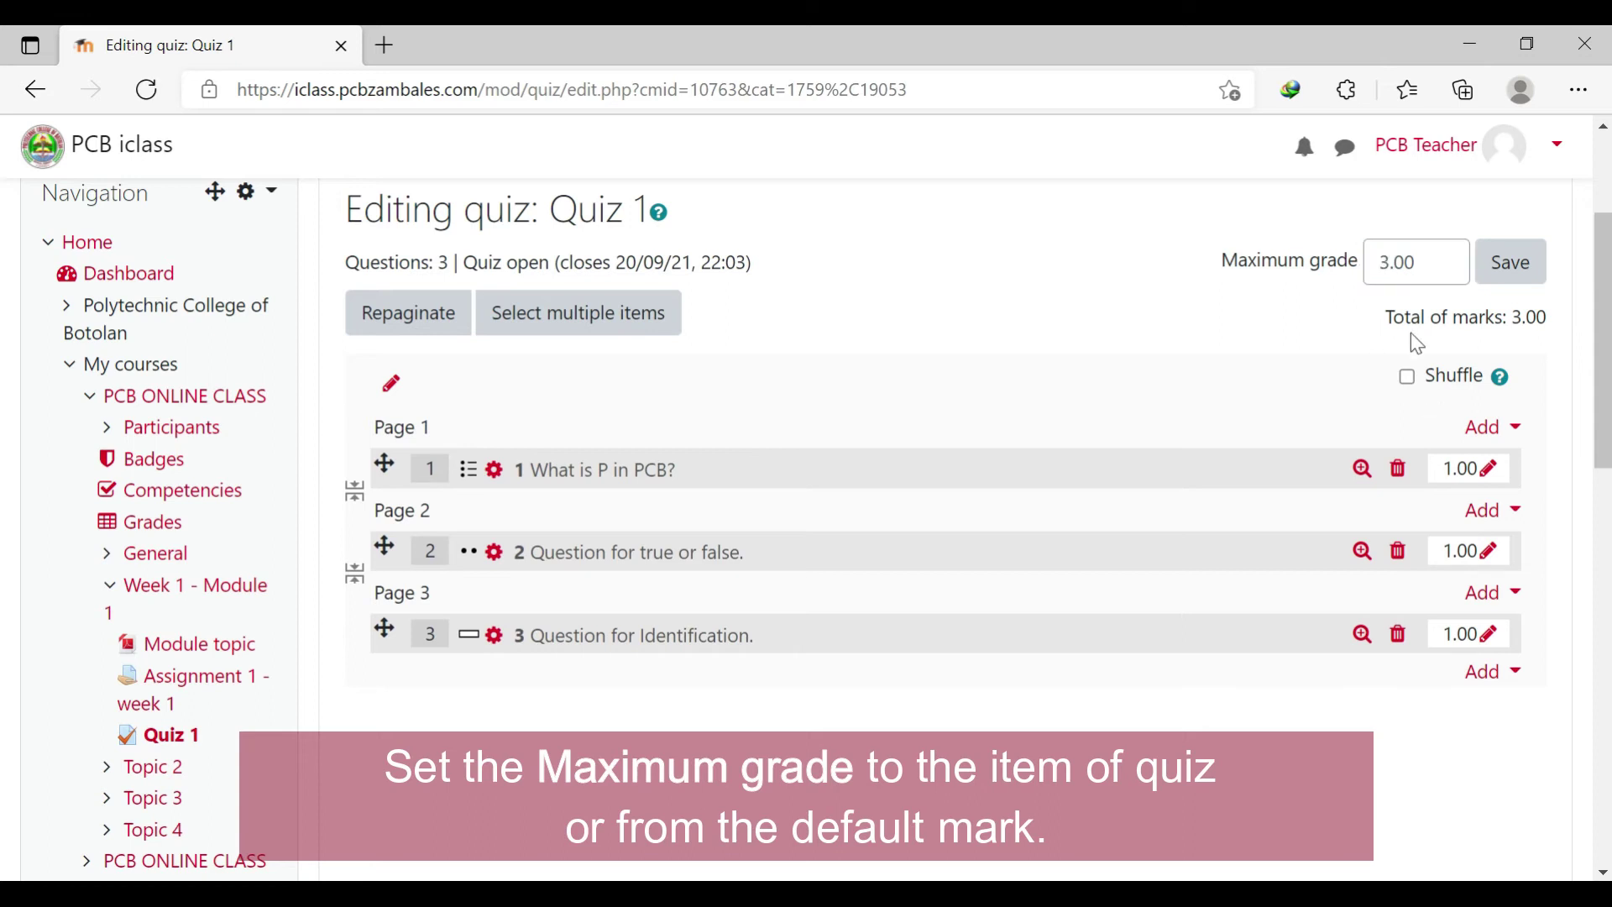
mouse_move(1391, 317)
left_mouse_down()
mouse_move(1549, 318)
mouse_move(1384, 319)
left_mouse_up()
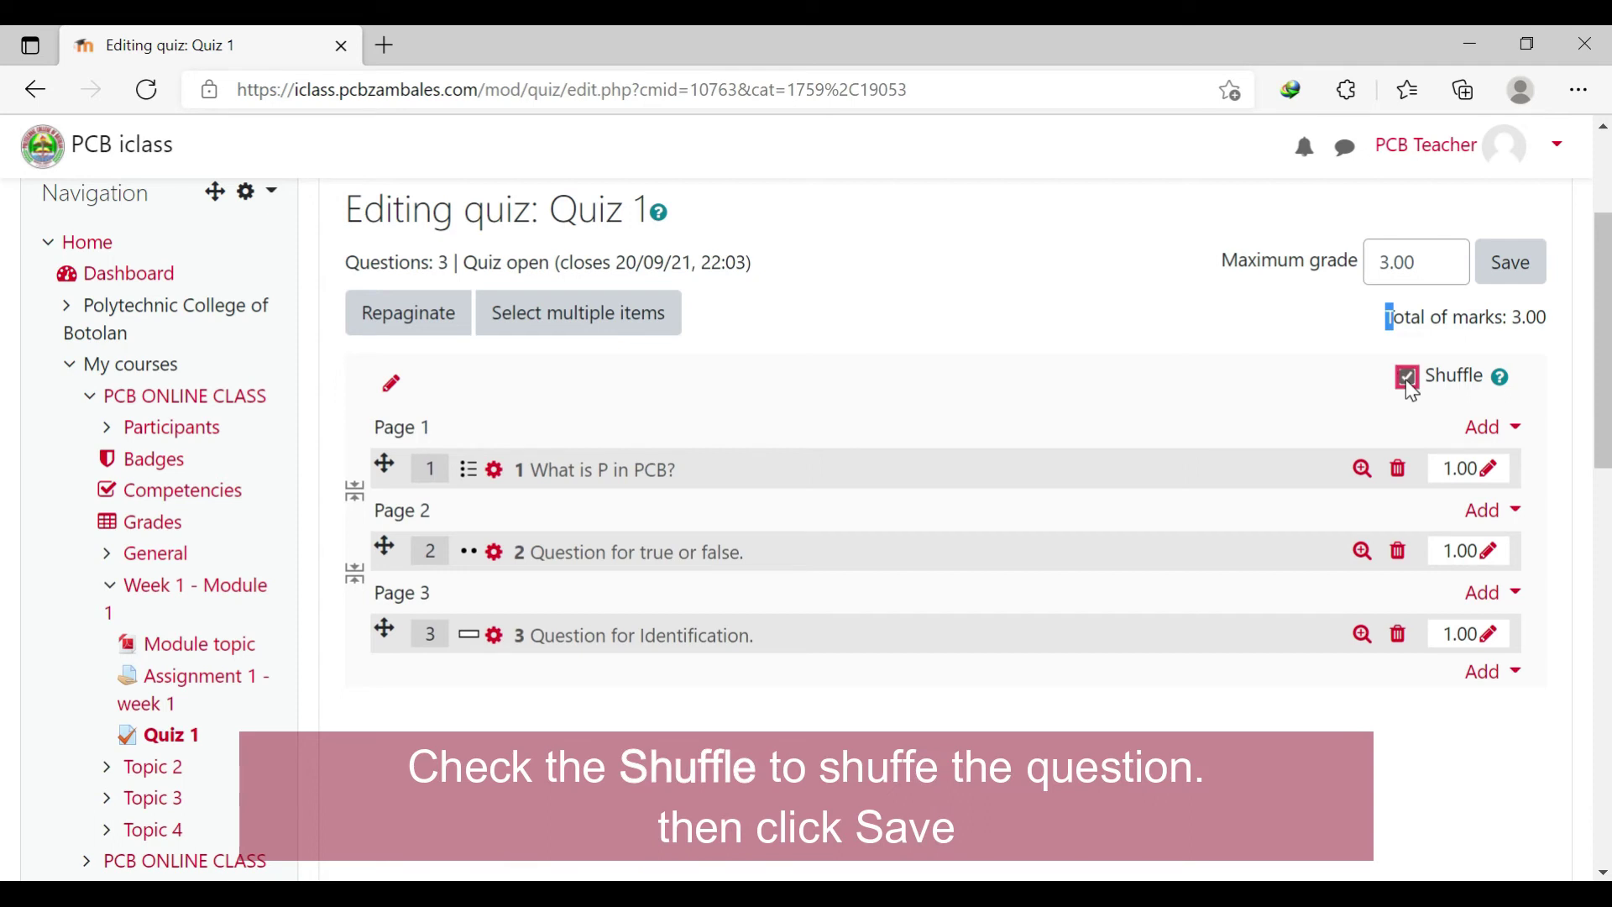
left_click(1494, 279)
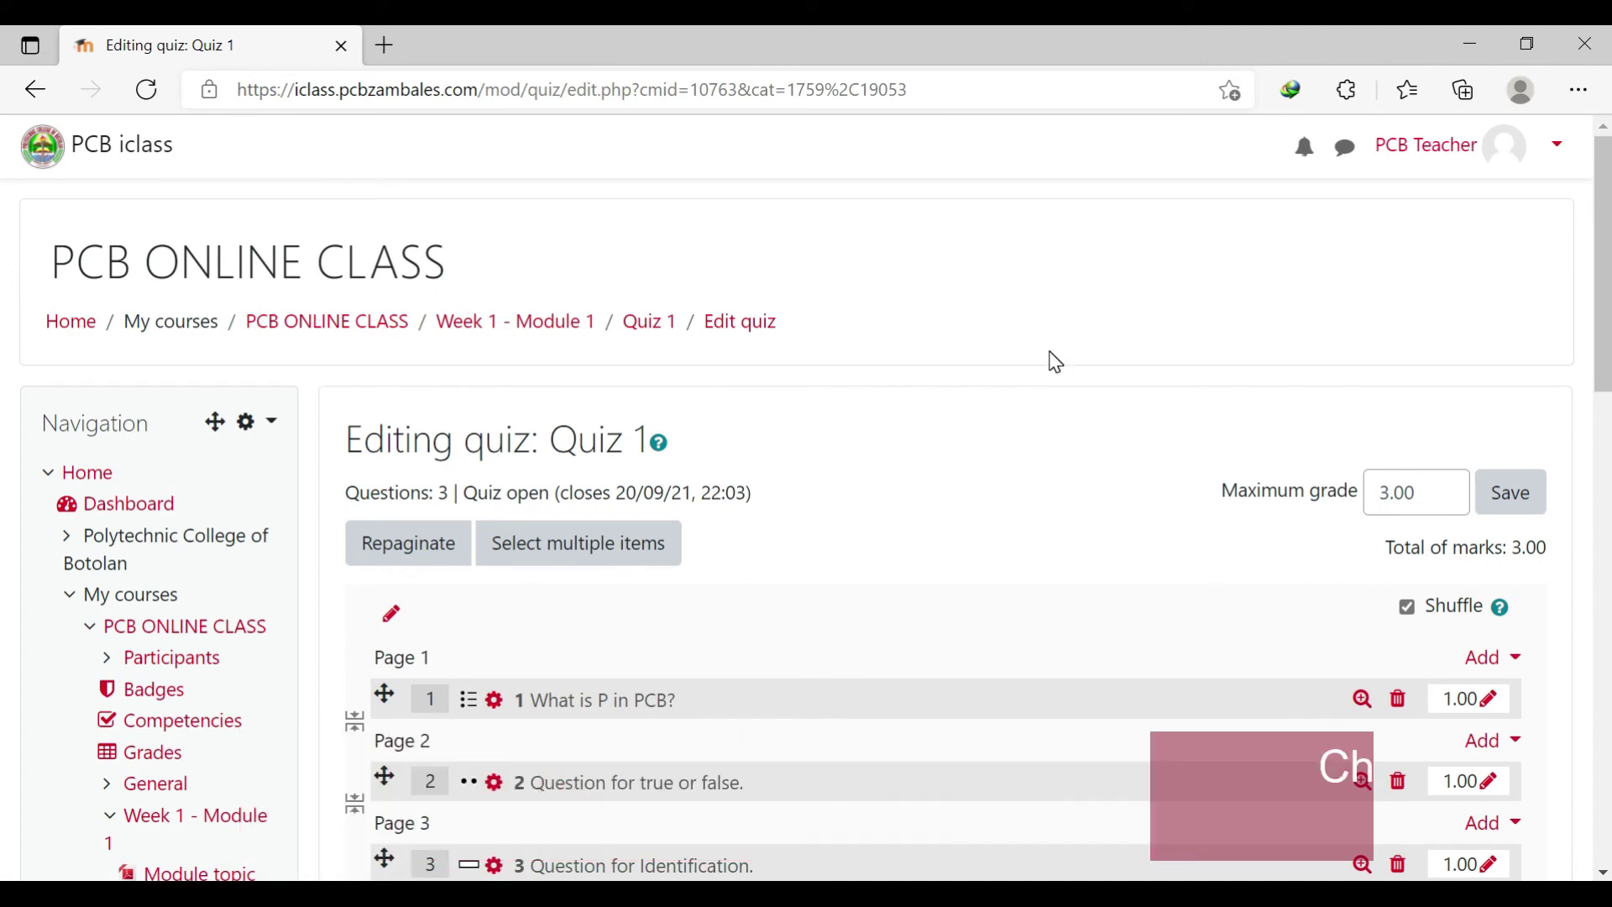
- Open the Quiz 1 overview page and review its opening and closing times, allowed attempts and time limit
left_click(670, 323)
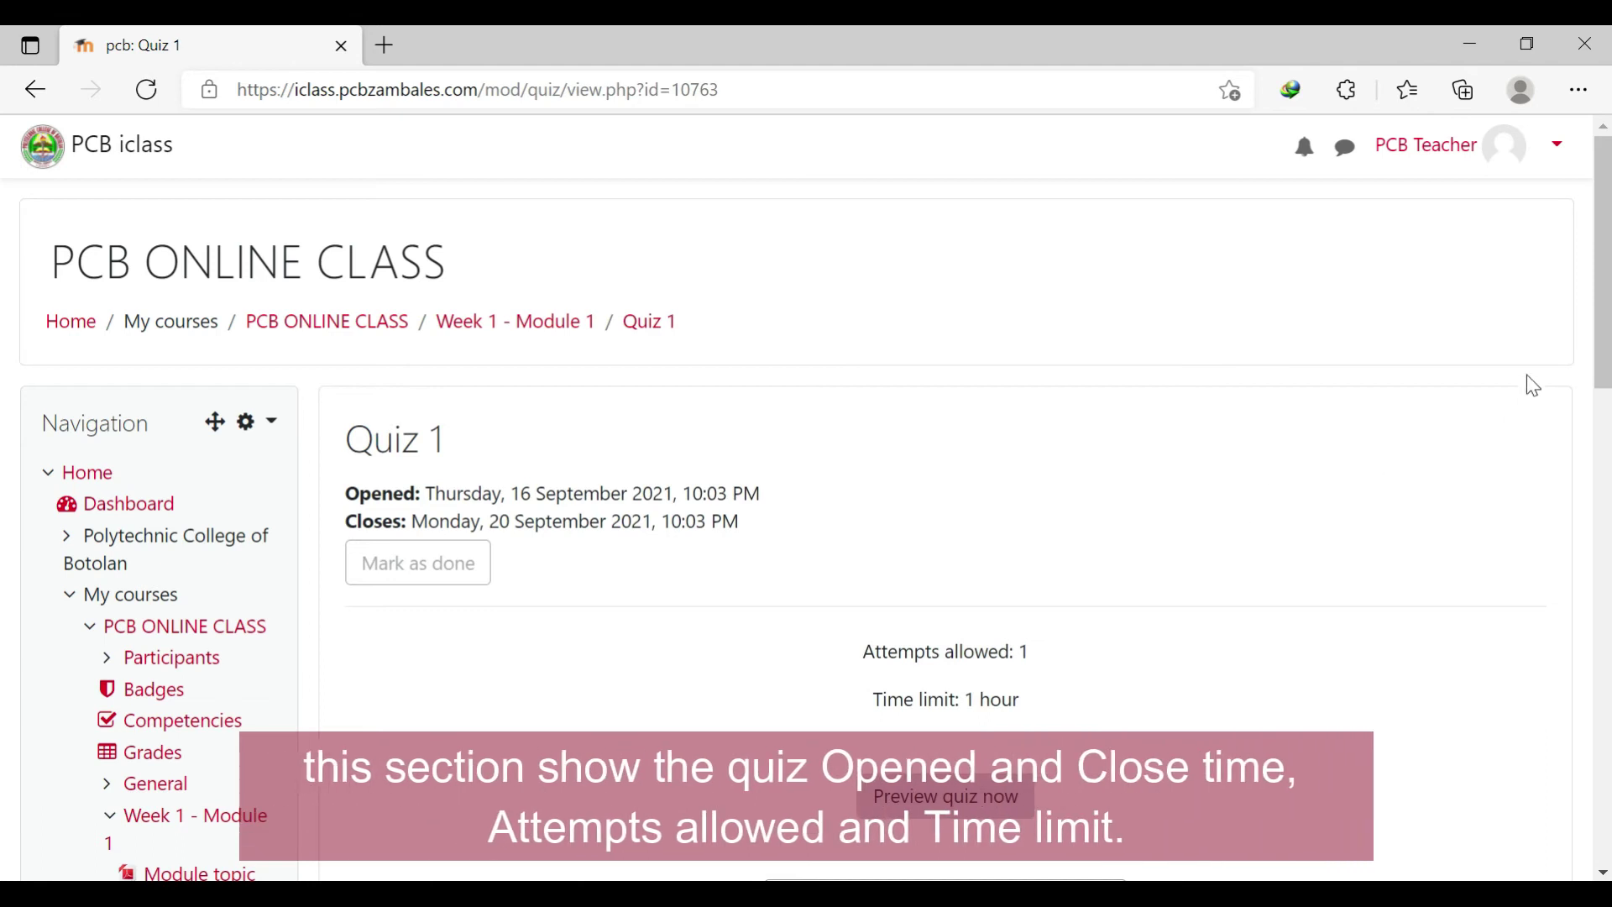
scroll(1144, 383, "down", 2)
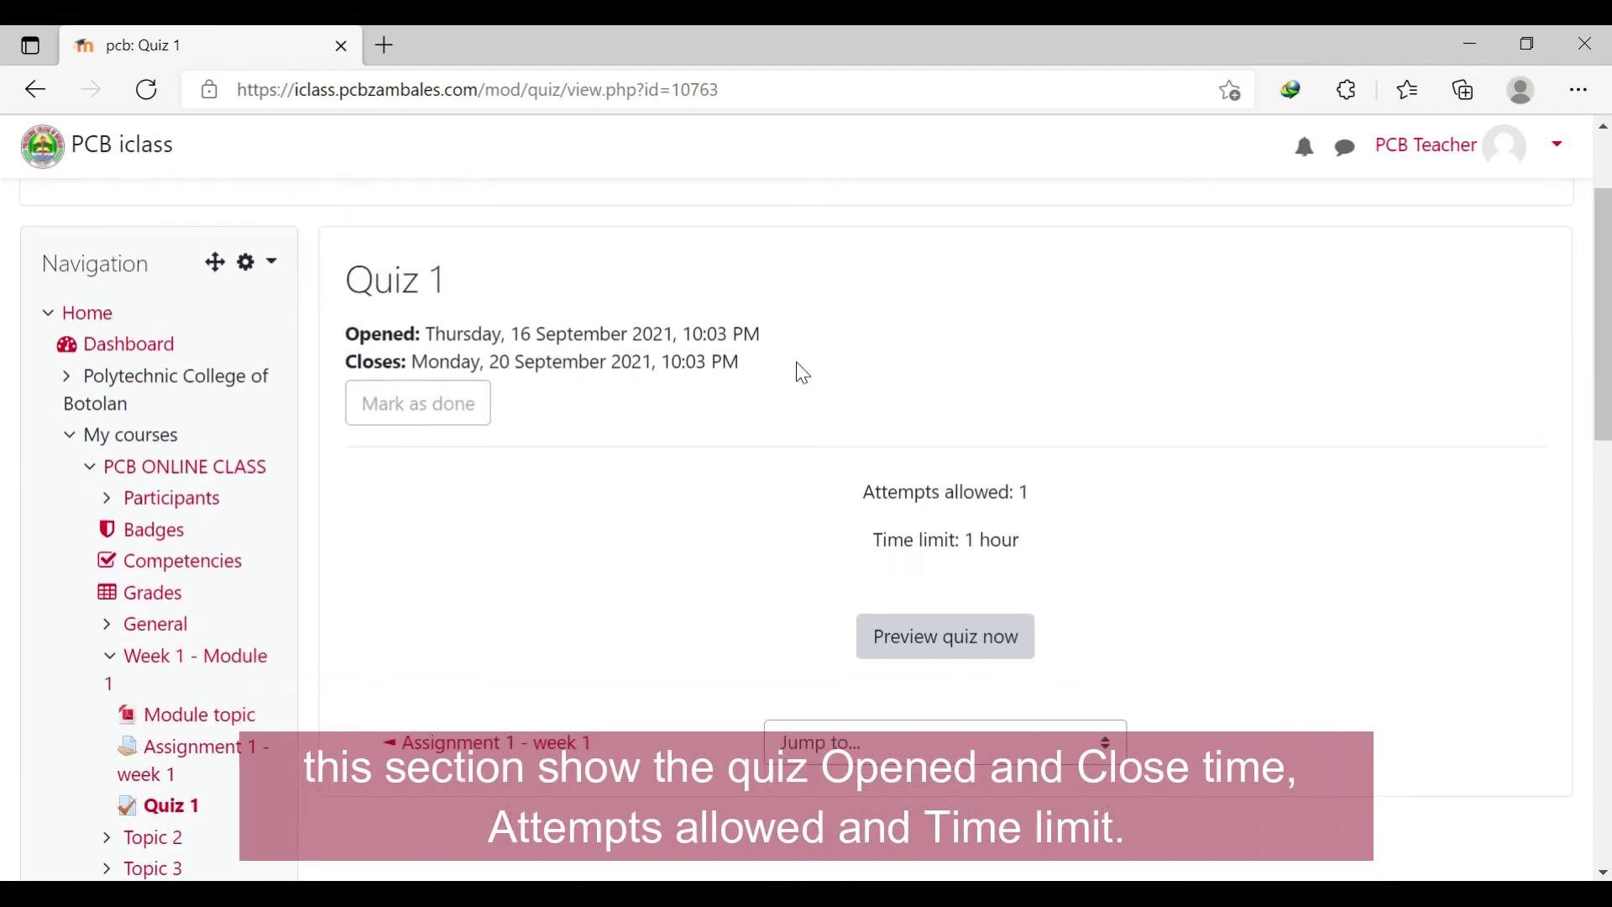
left_click_drag(774, 374, 342, 327)
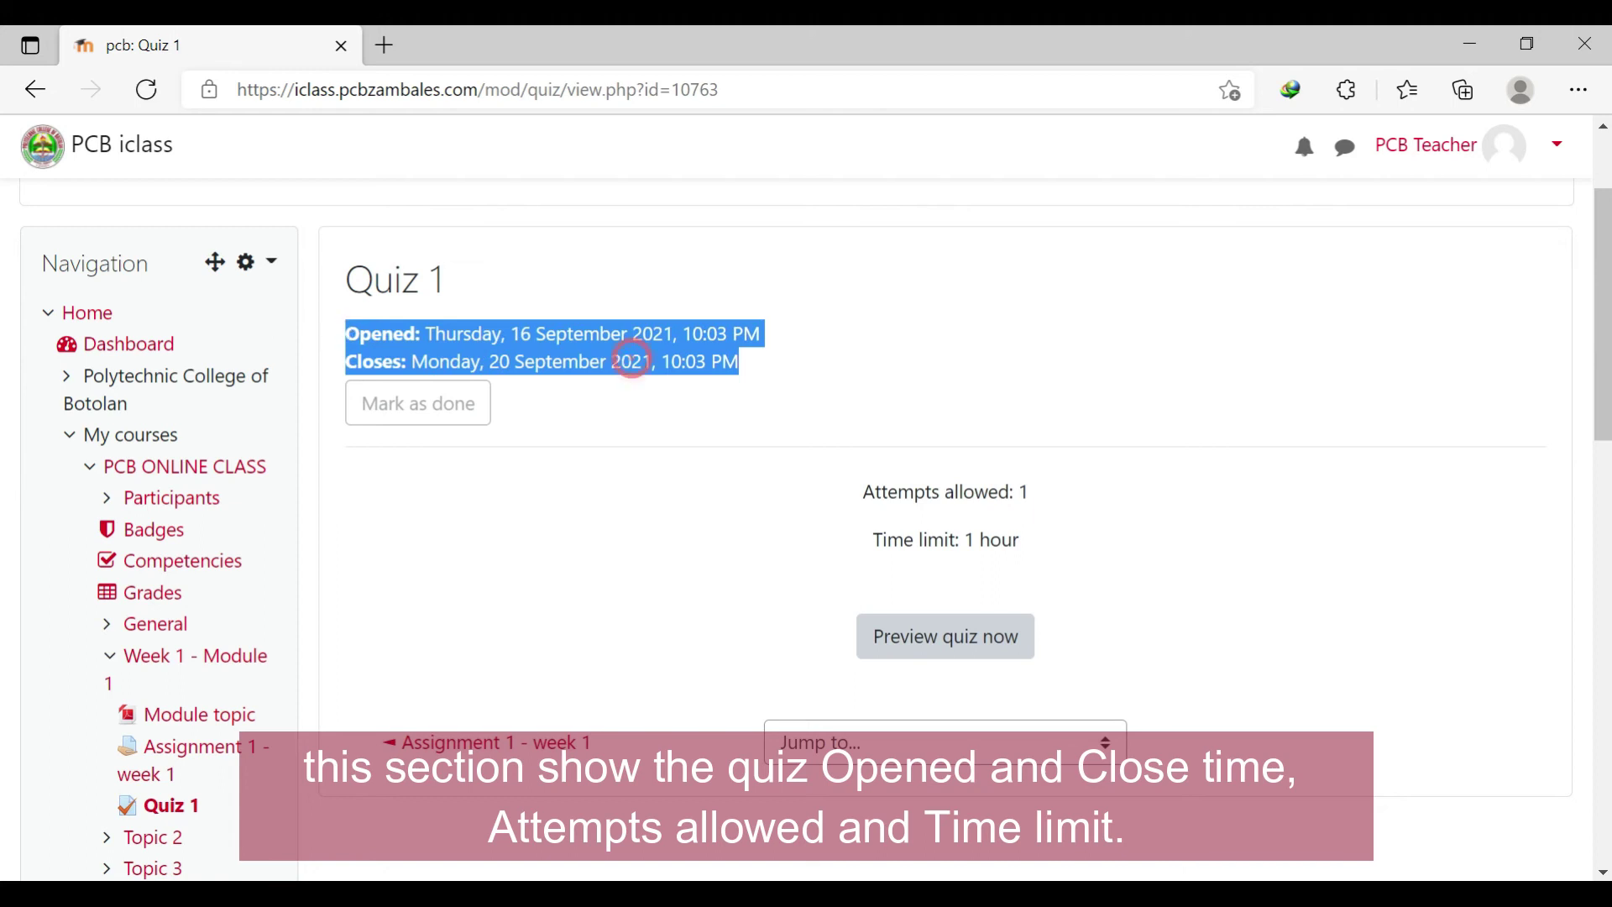
left_click(633, 361)
left_click(720, 306)
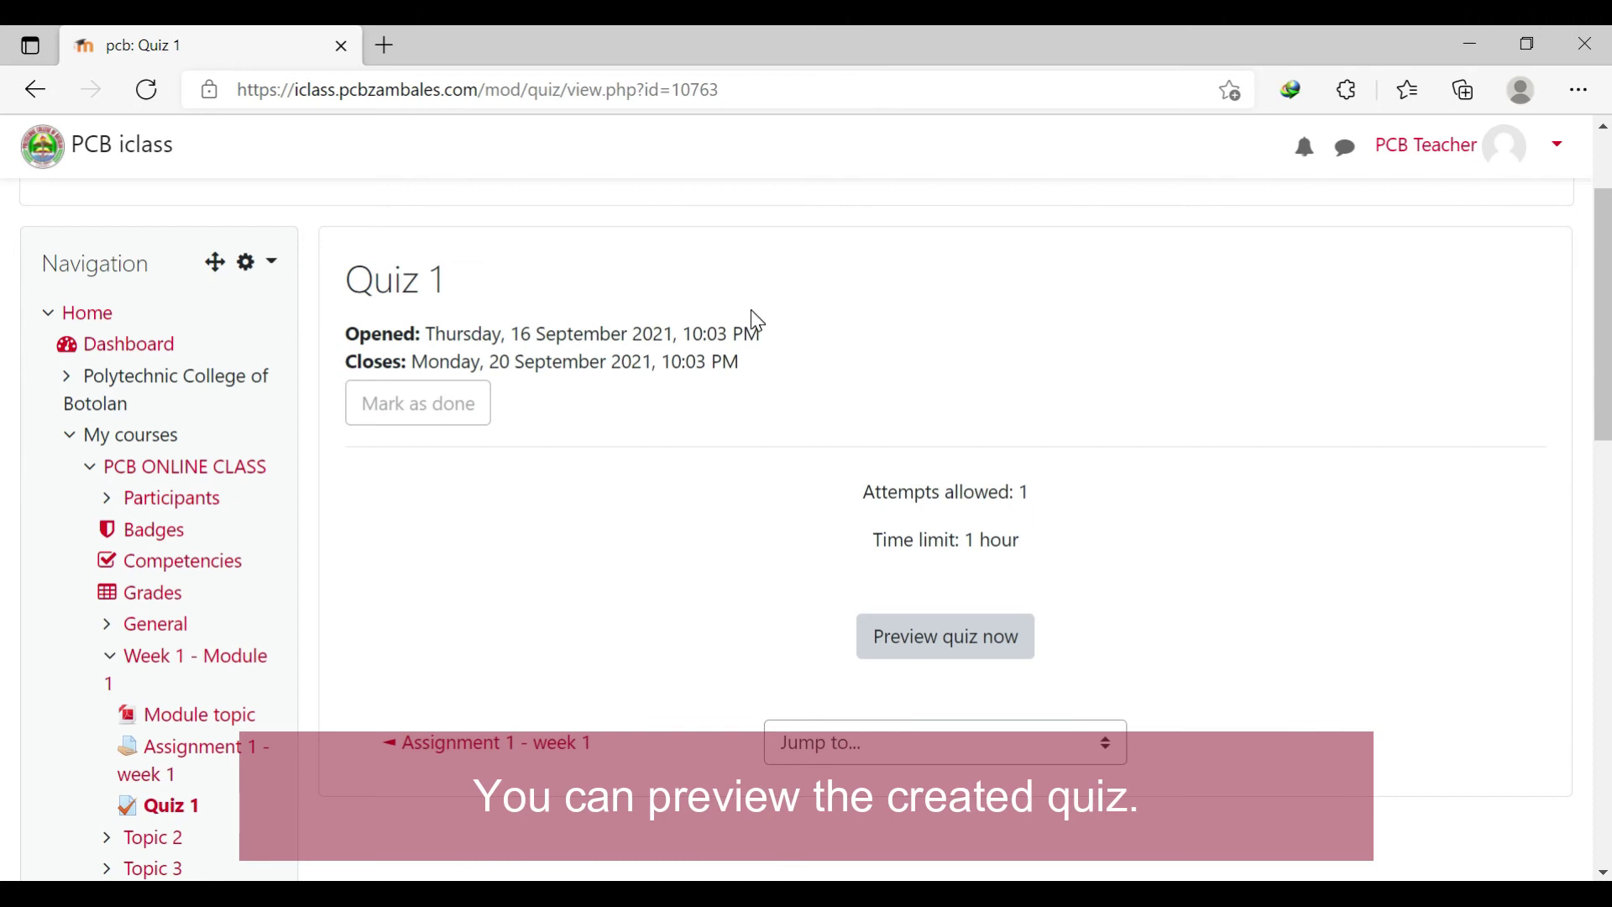
- Return to the PCB ONLINE CLASS course page and add a Forum activity to the Week 1 - Module 1 section
scroll(759, 322, "up", 2)
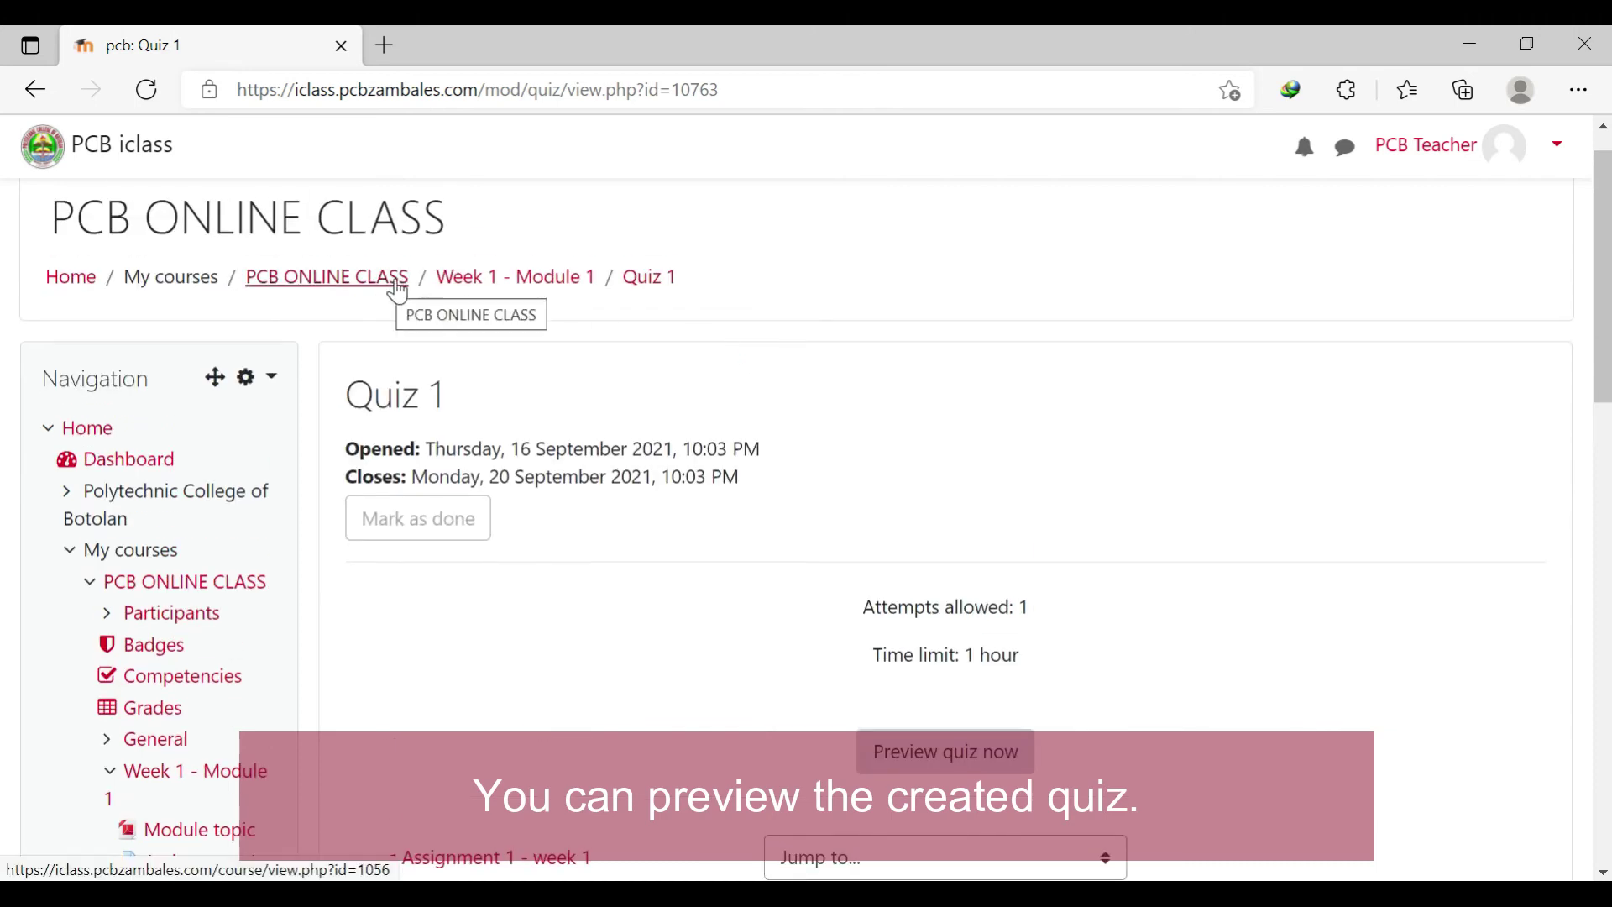
left_click(399, 287)
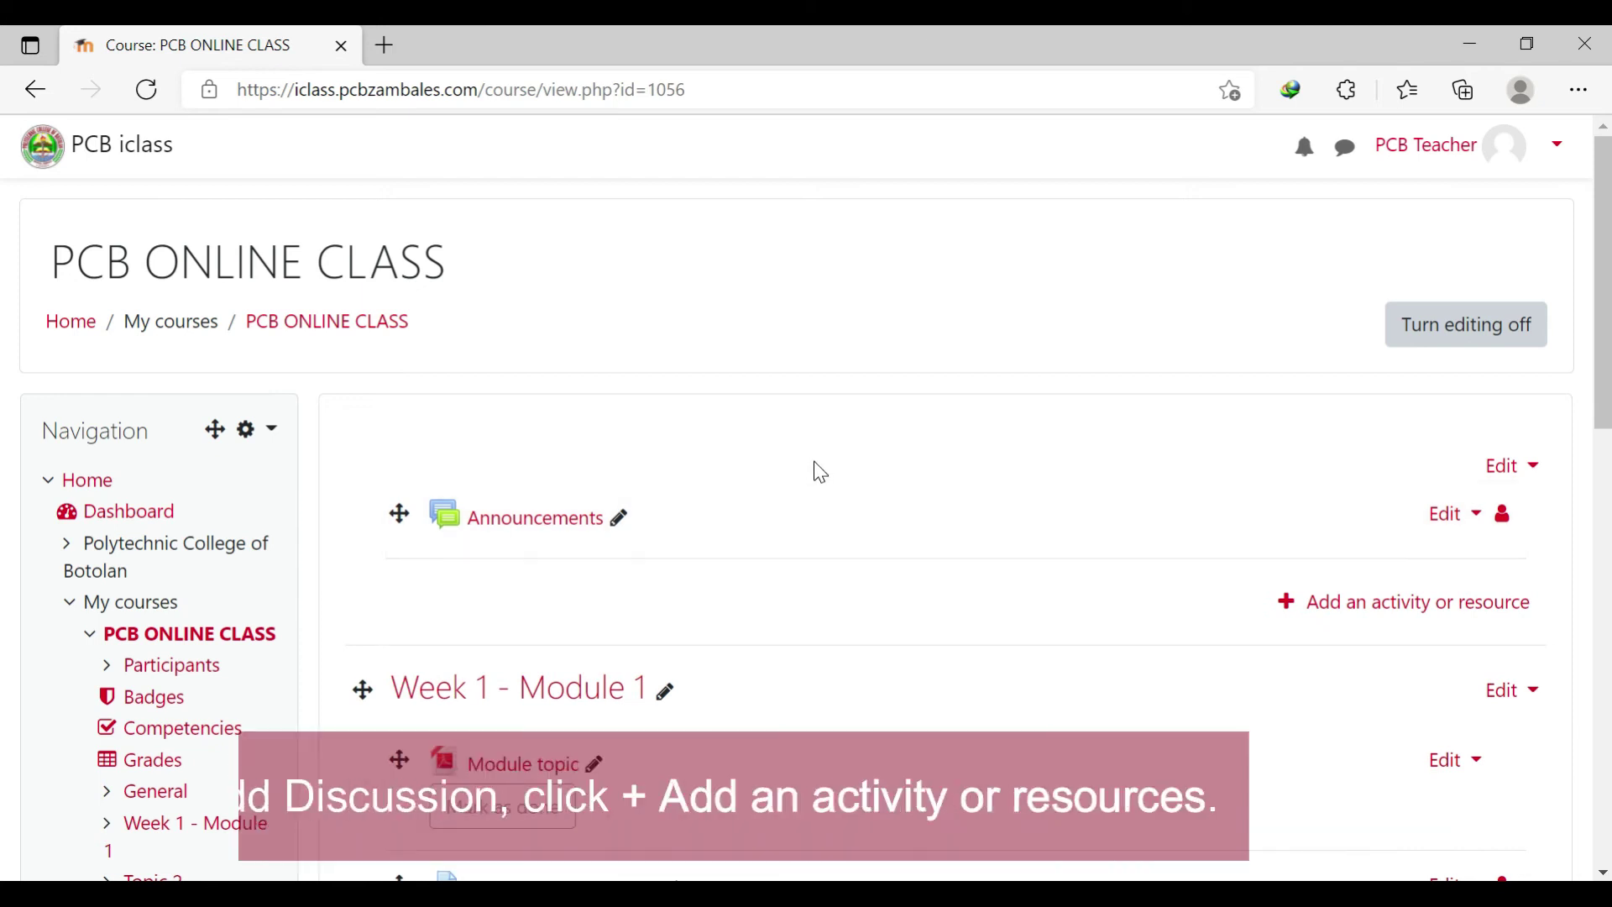
scroll(823, 497, "down", 2)
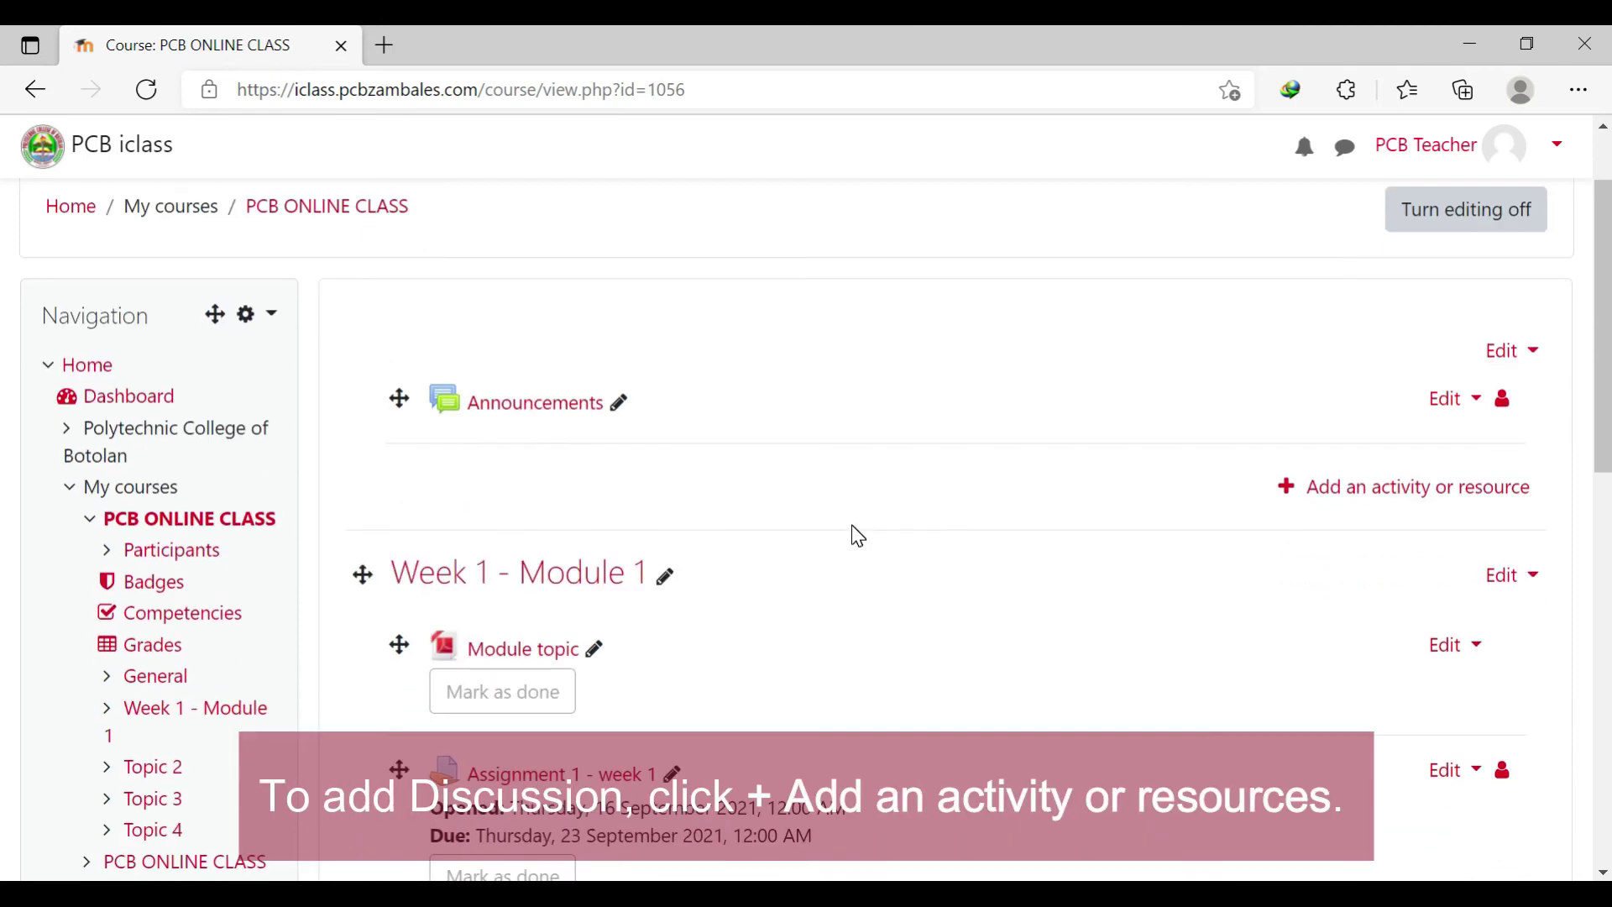
scroll(820, 603, "down", 5)
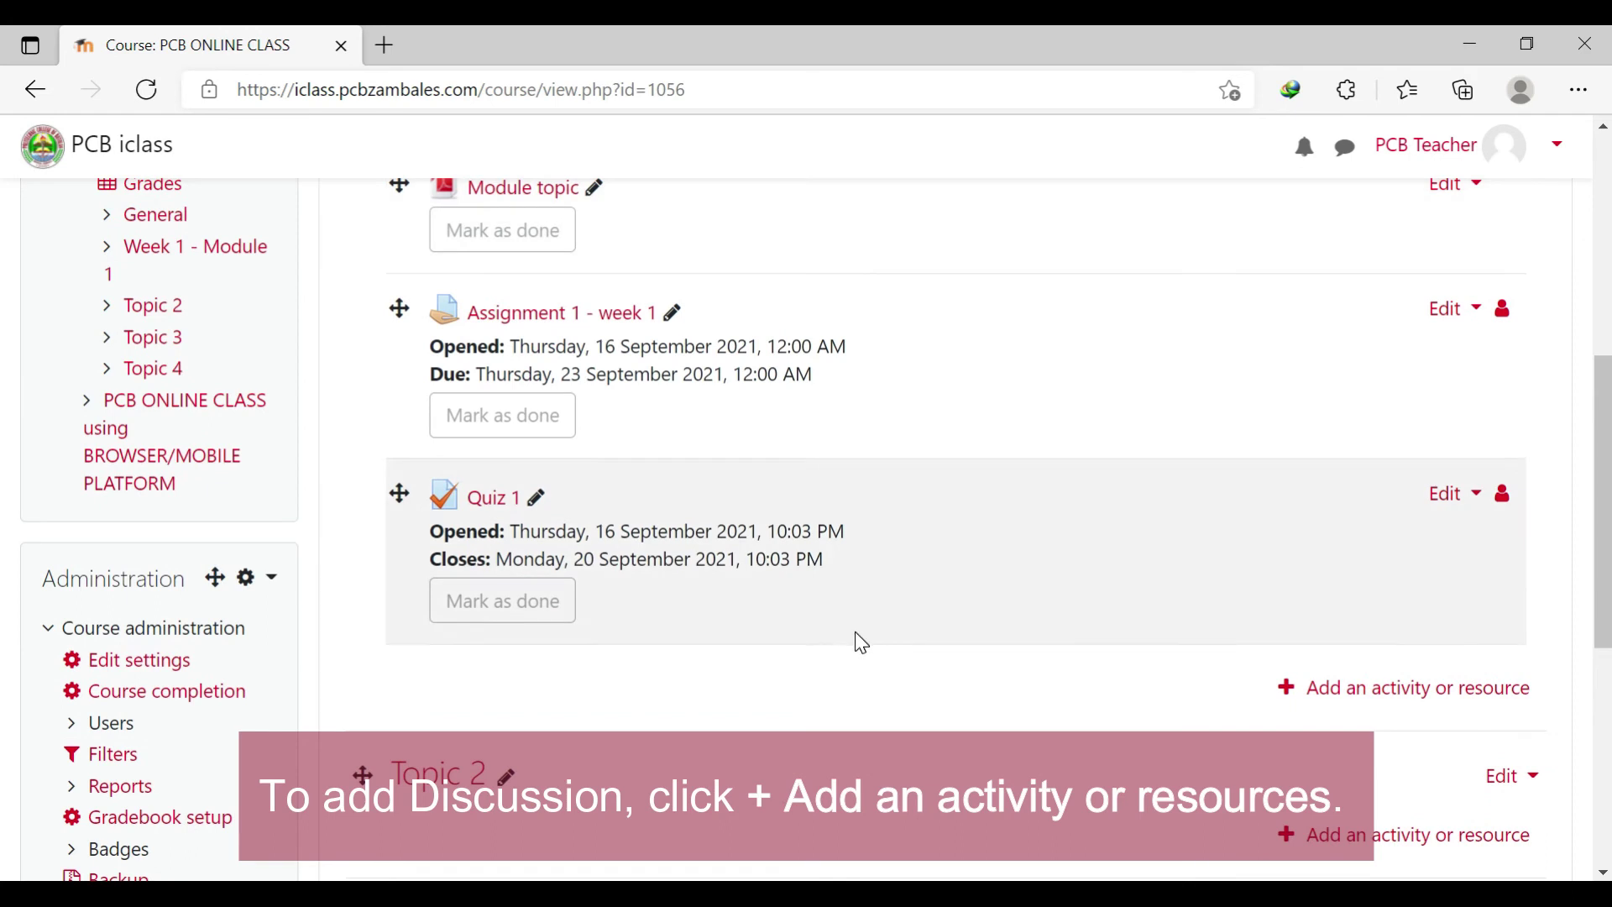
left_click(1417, 700)
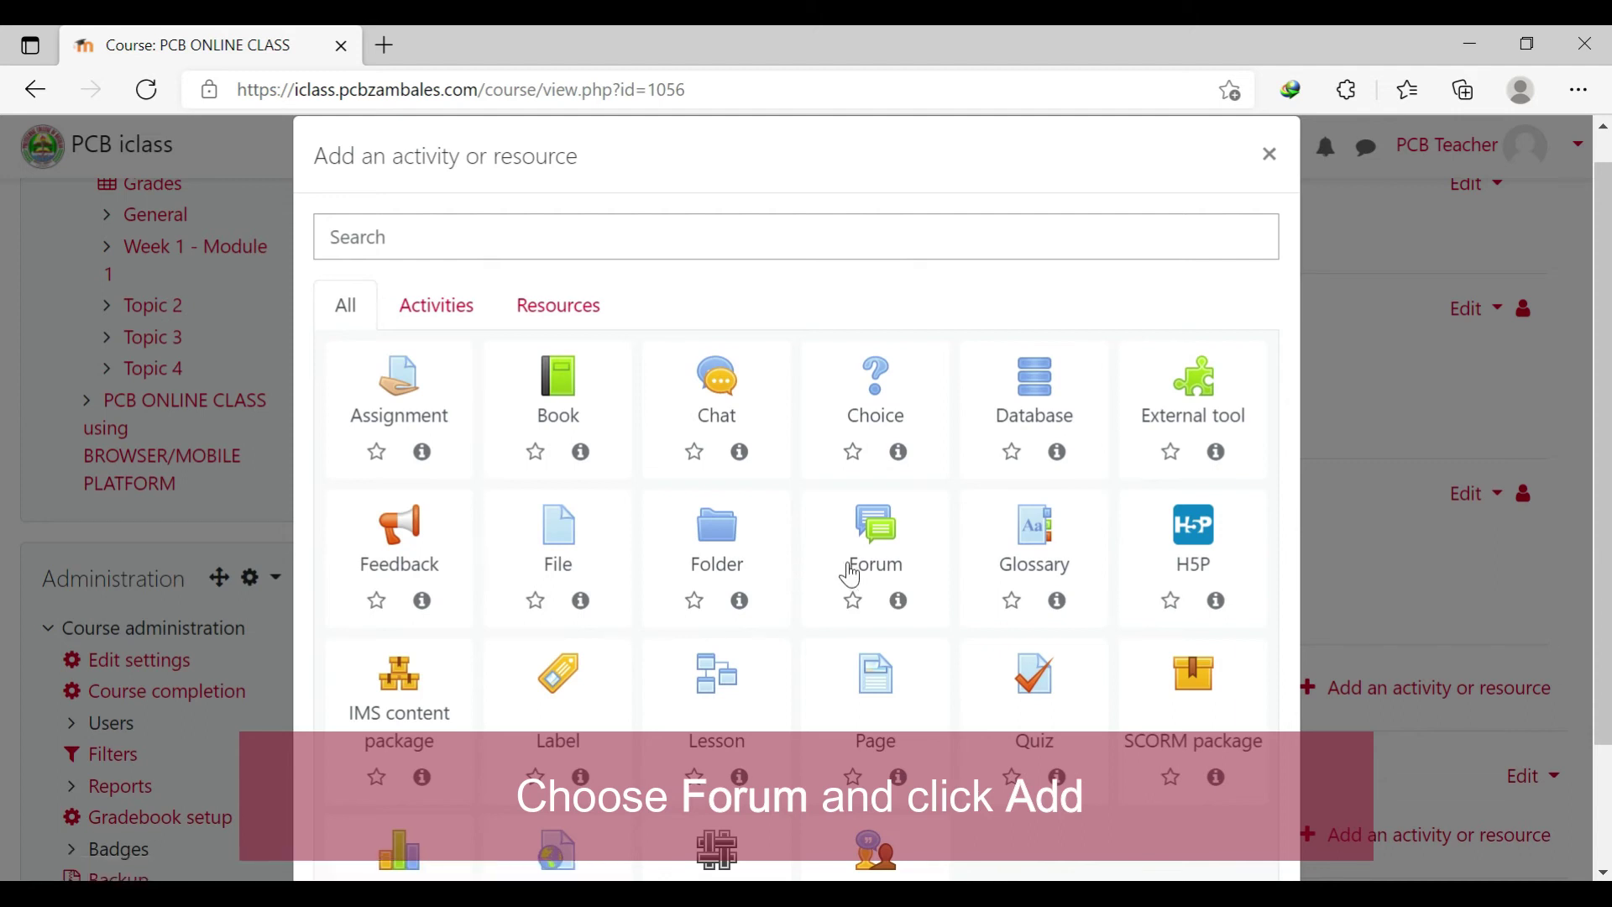
left_click(872, 554)
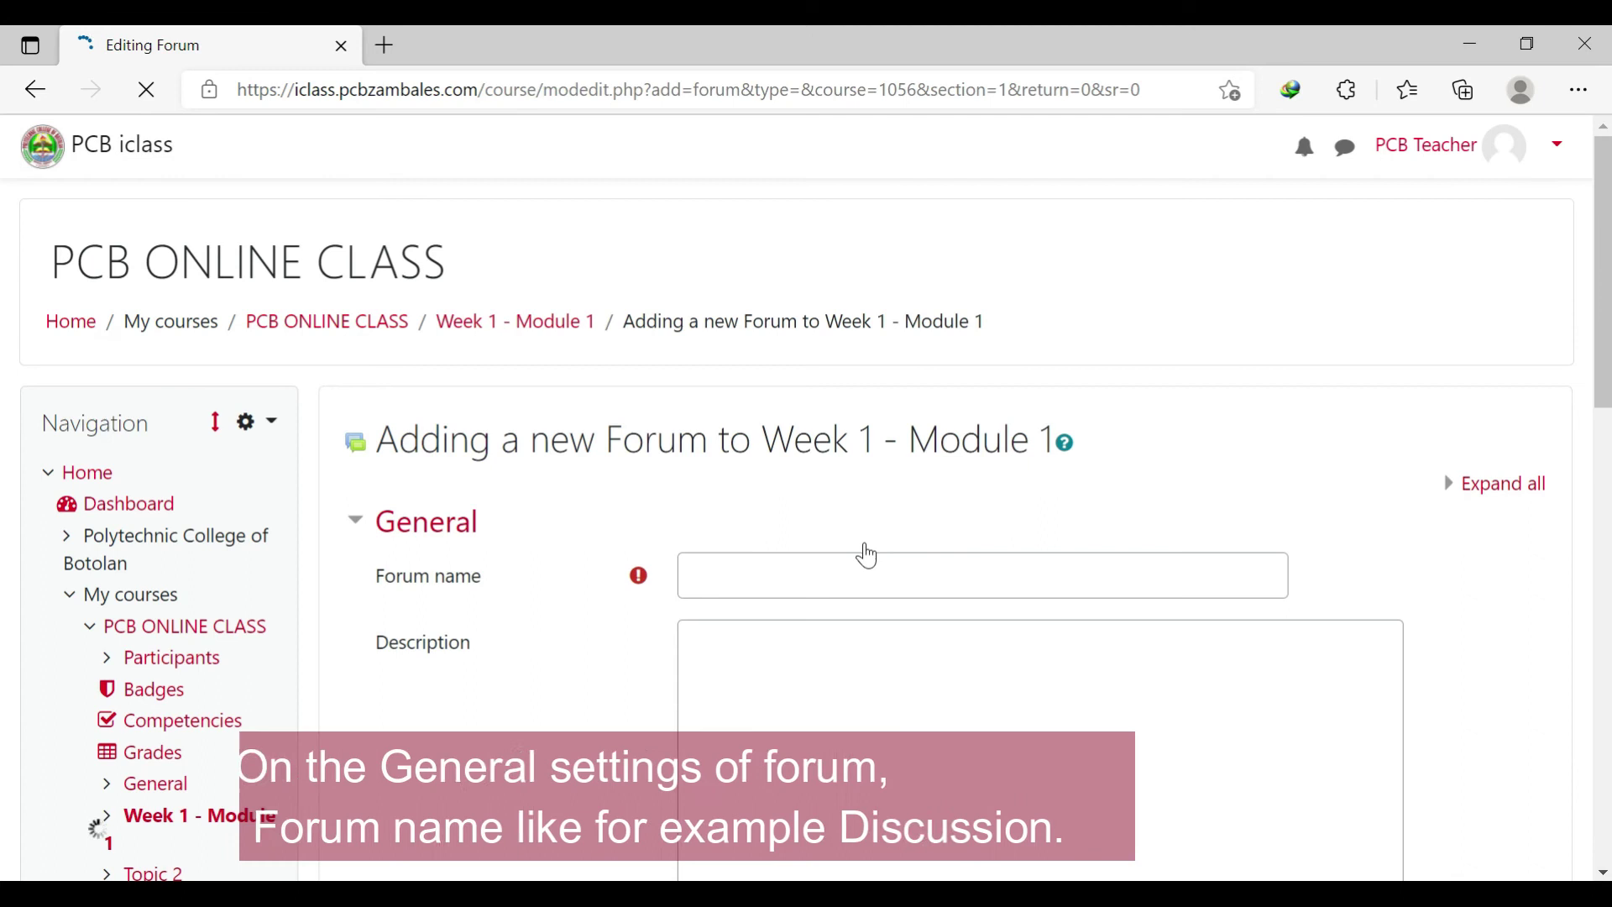
- Name the new forum "Discussion"
left_click(889, 569)
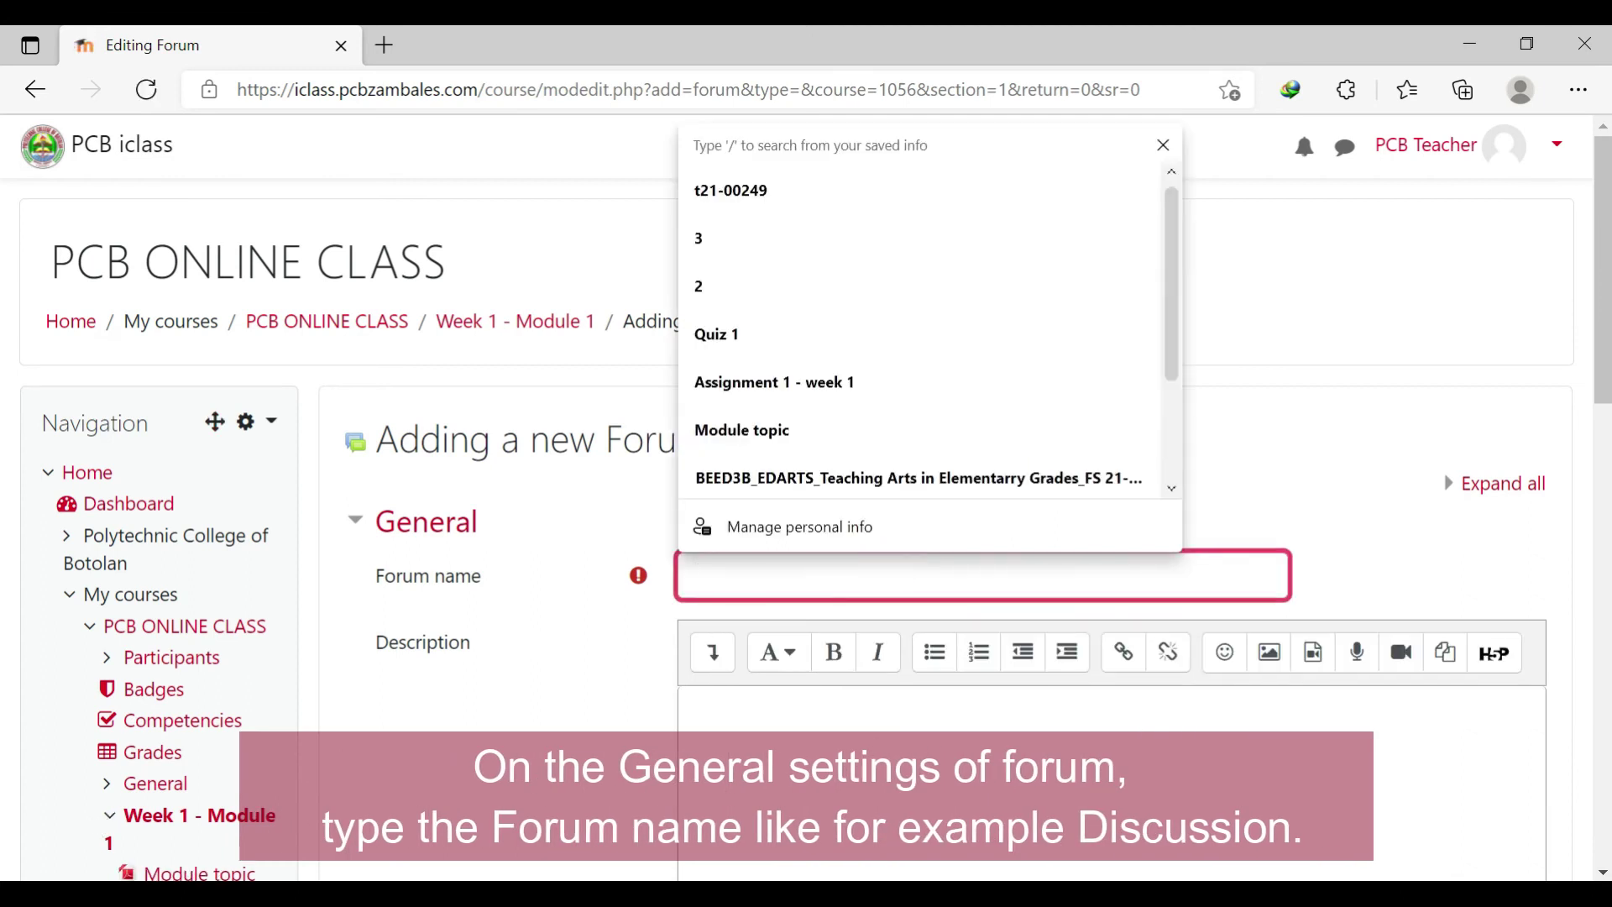
type("Disc")
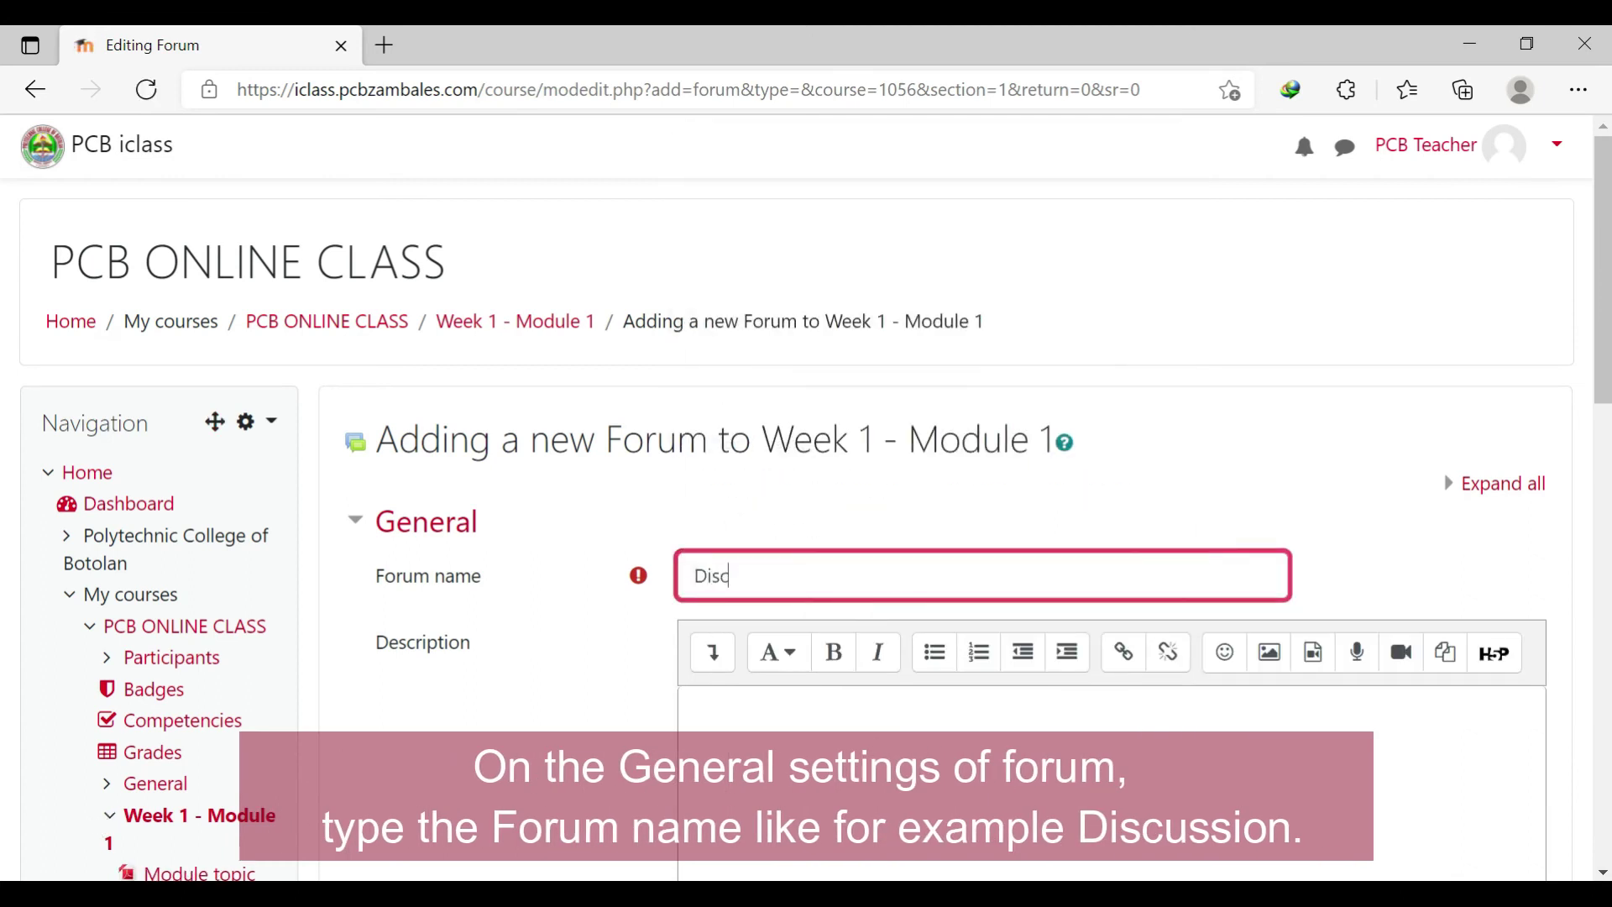
type("ussi")
key("BackSpace")
type("sio")
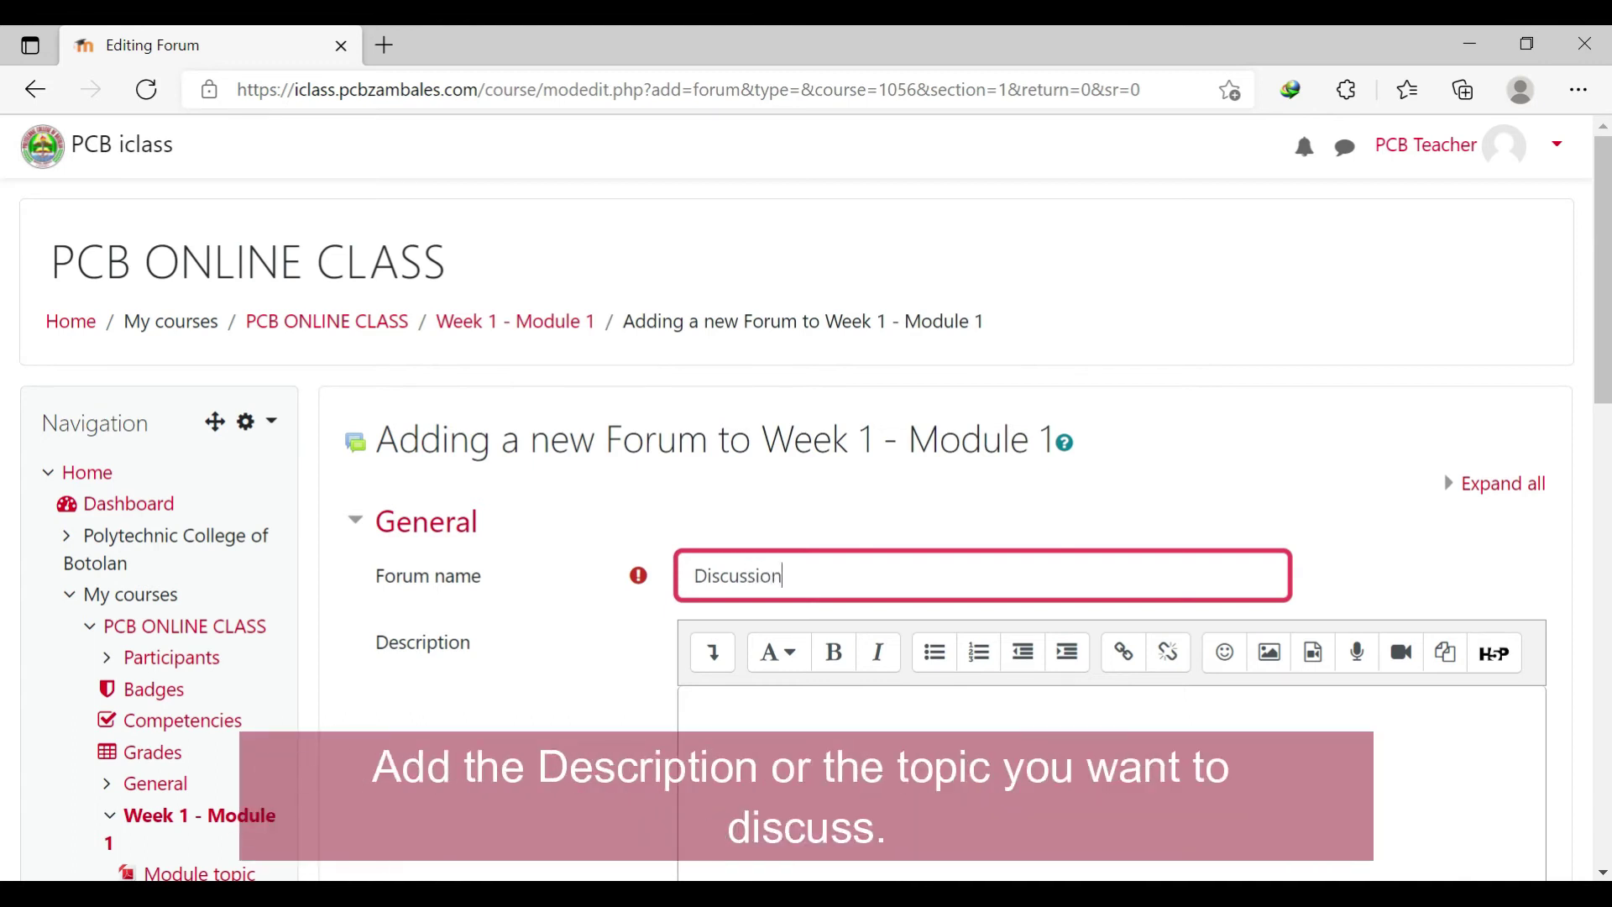
- Enter "This serve as Recitation." as the description of the Discussion forum
scroll(850, 576, "down", 3)
left_click(850, 576)
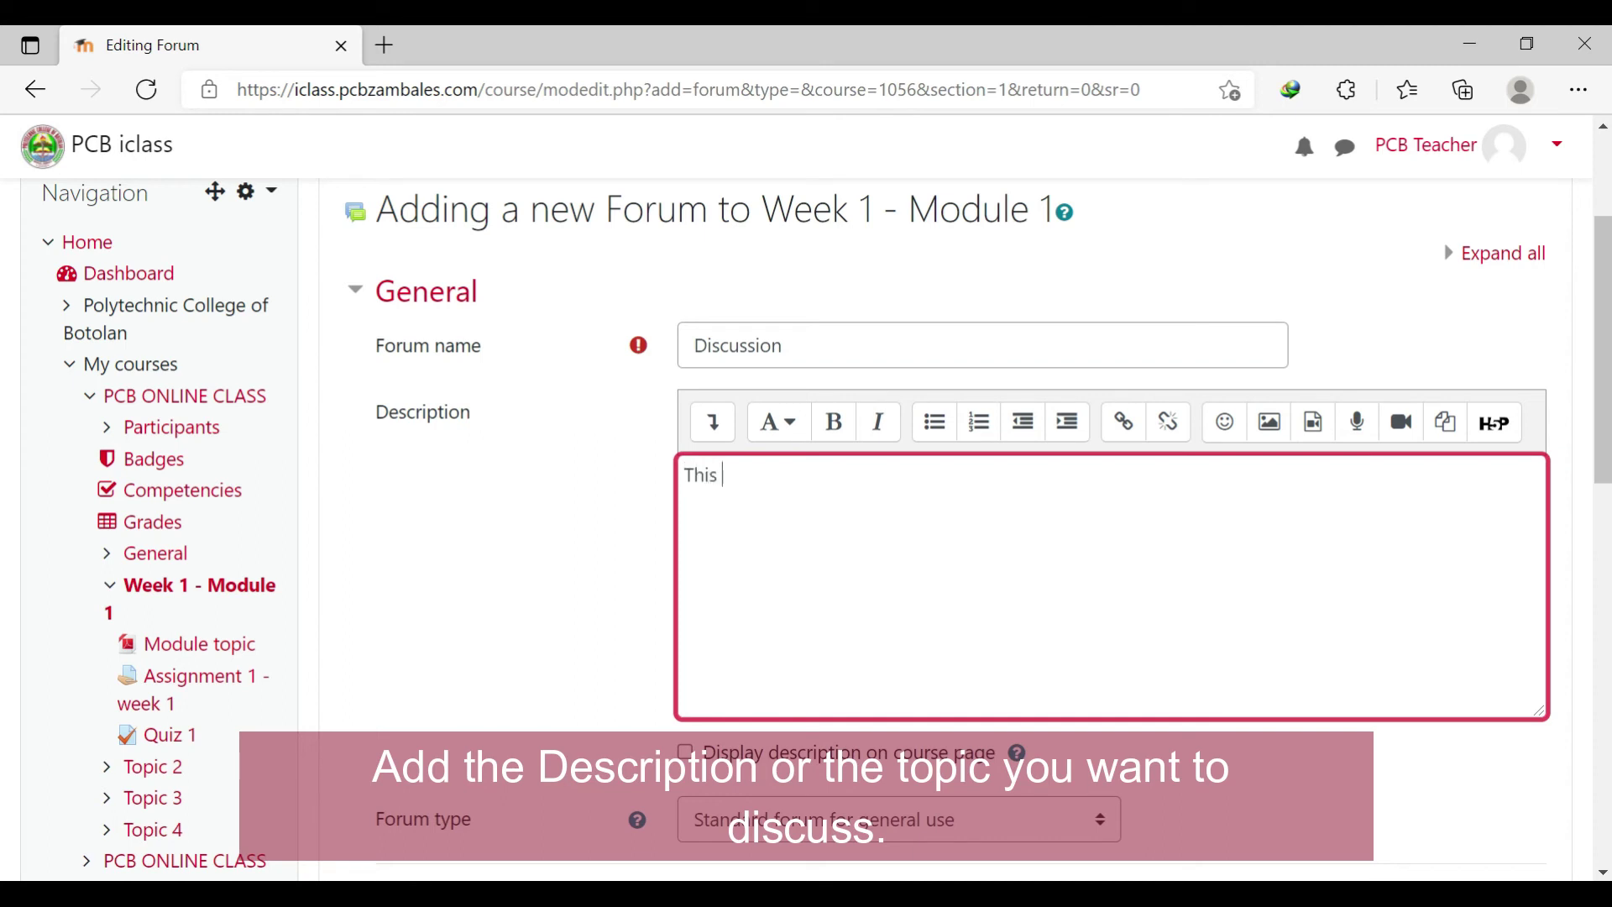
type("This serve as ")
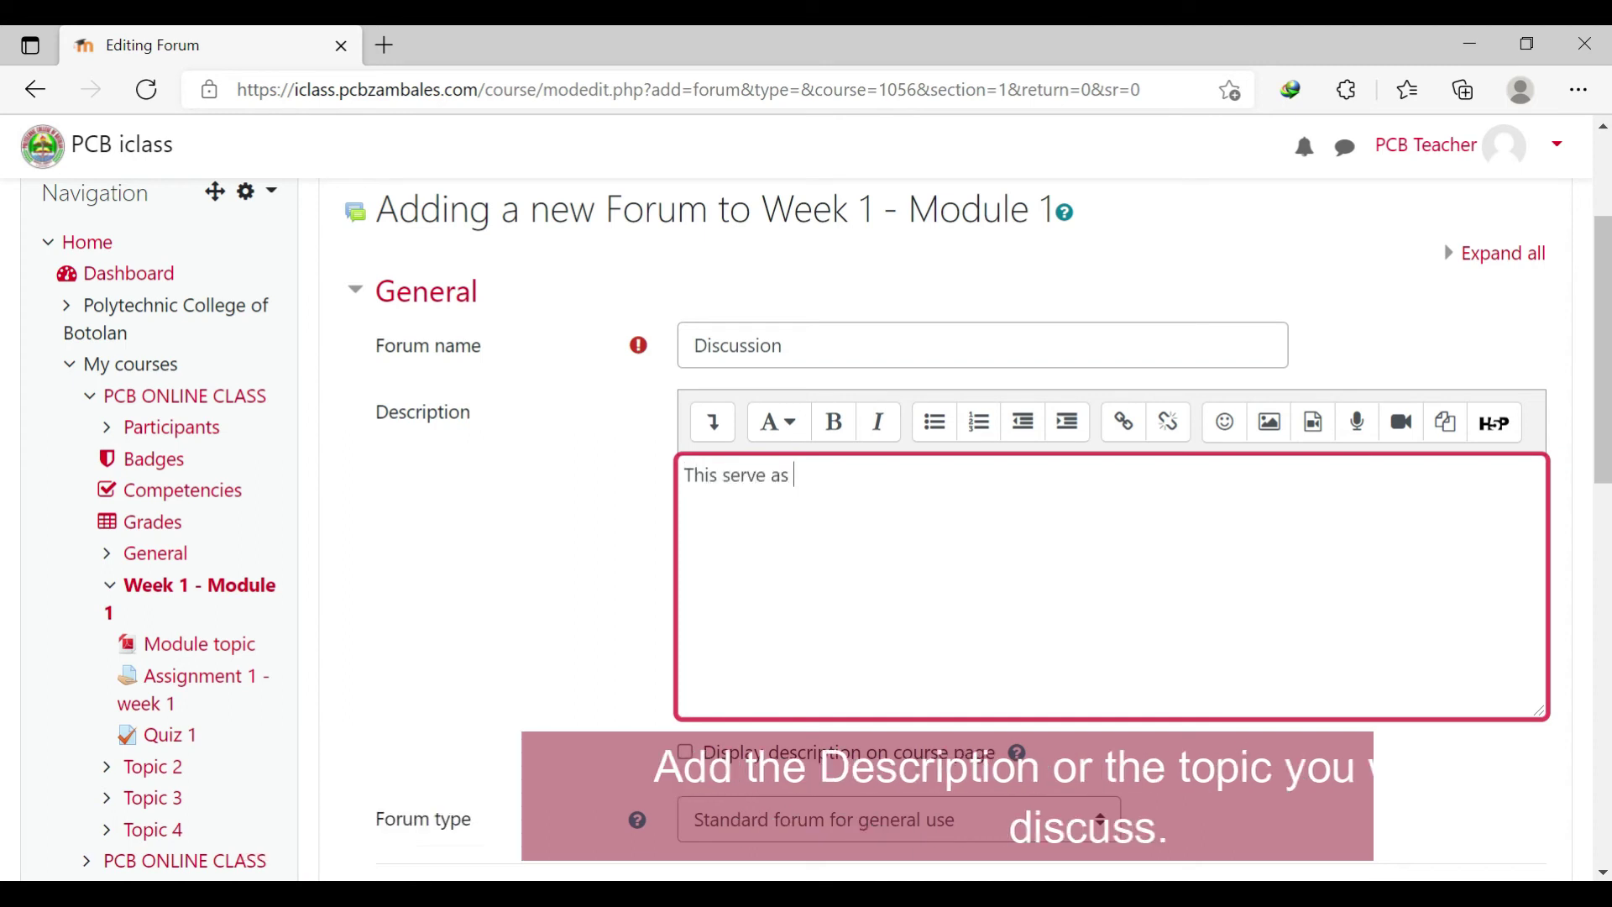
type("Recitation")
left_click(846, 580)
left_click(938, 494)
type(".")
left_click(602, 497)
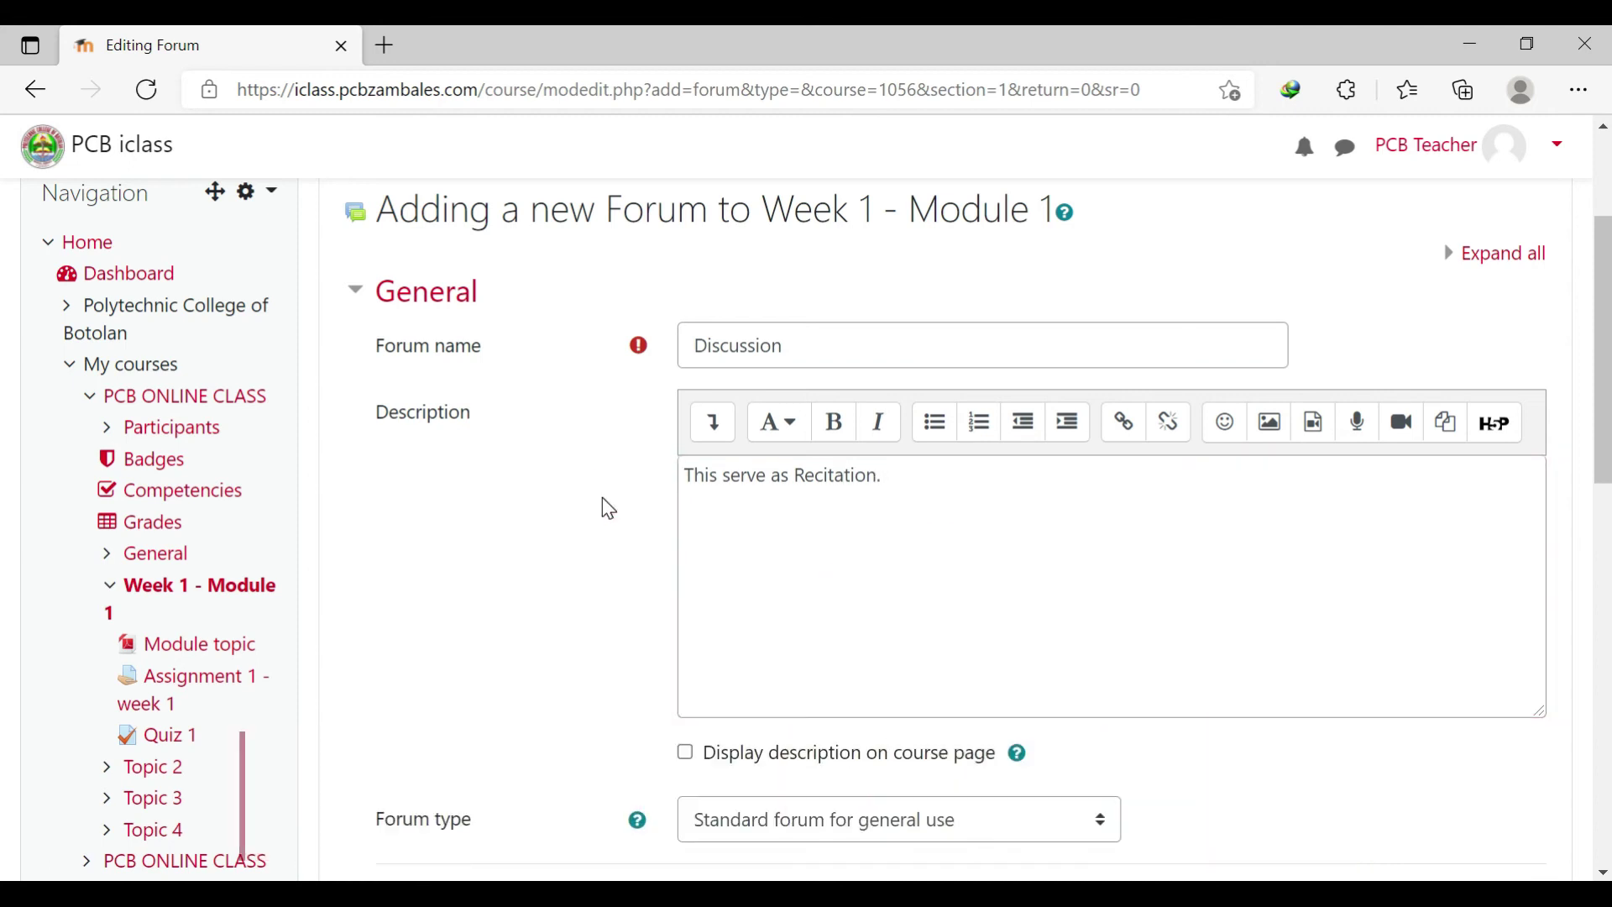
- Enable the forum's due date in the availability settings and set its day to 17 September 2021
scroll(822, 453, "down", 3)
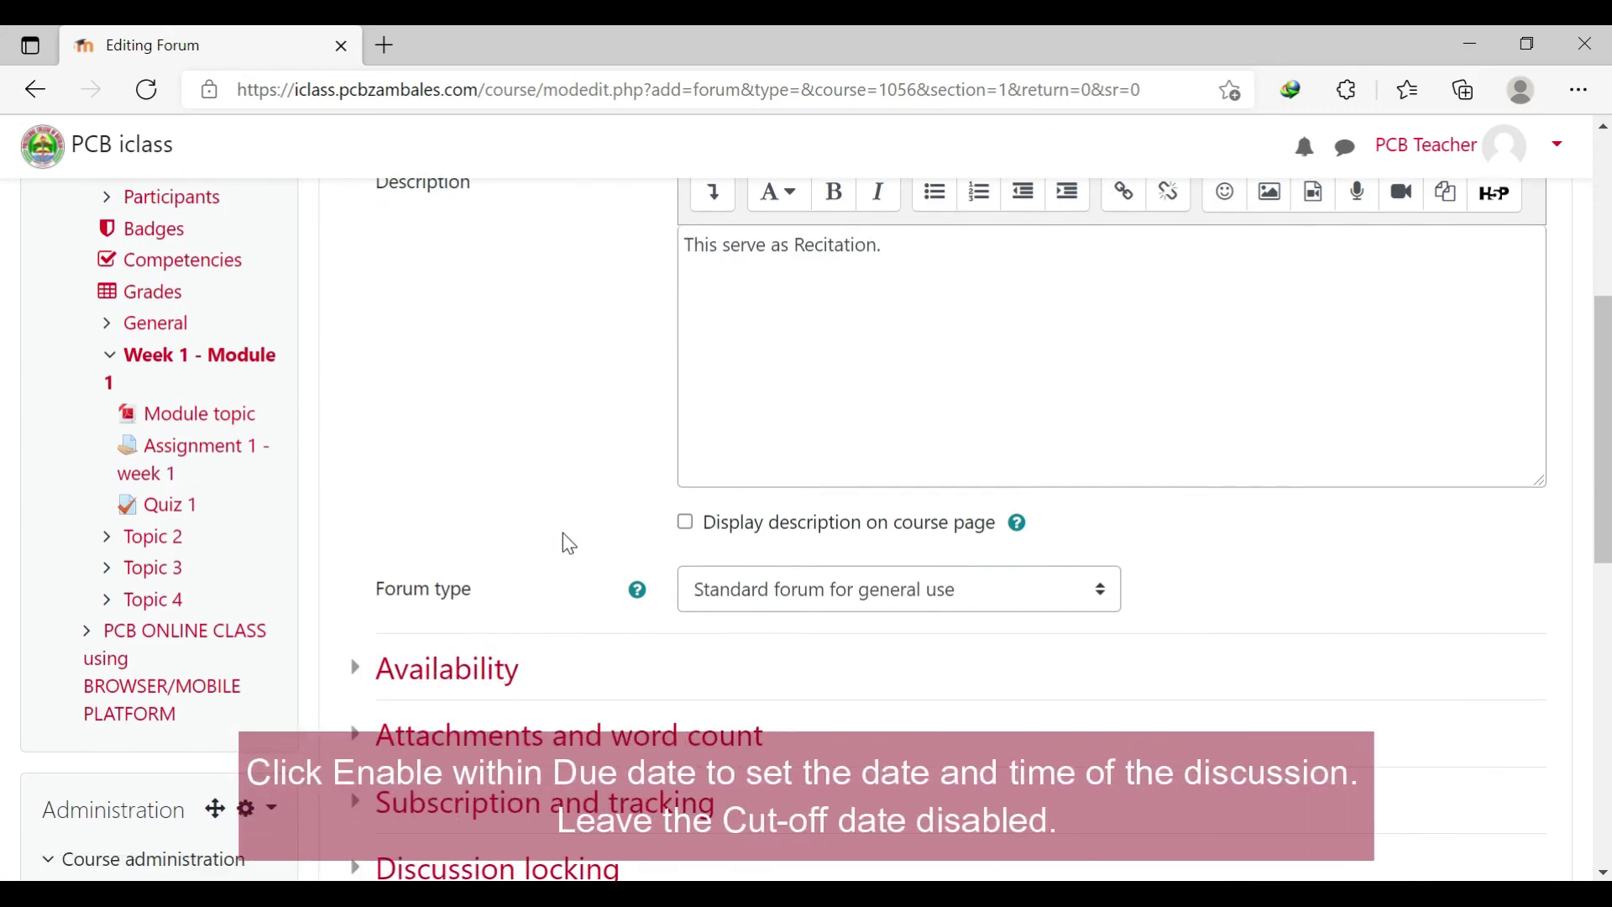
left_click(467, 666)
scroll(764, 672, "down", 3)
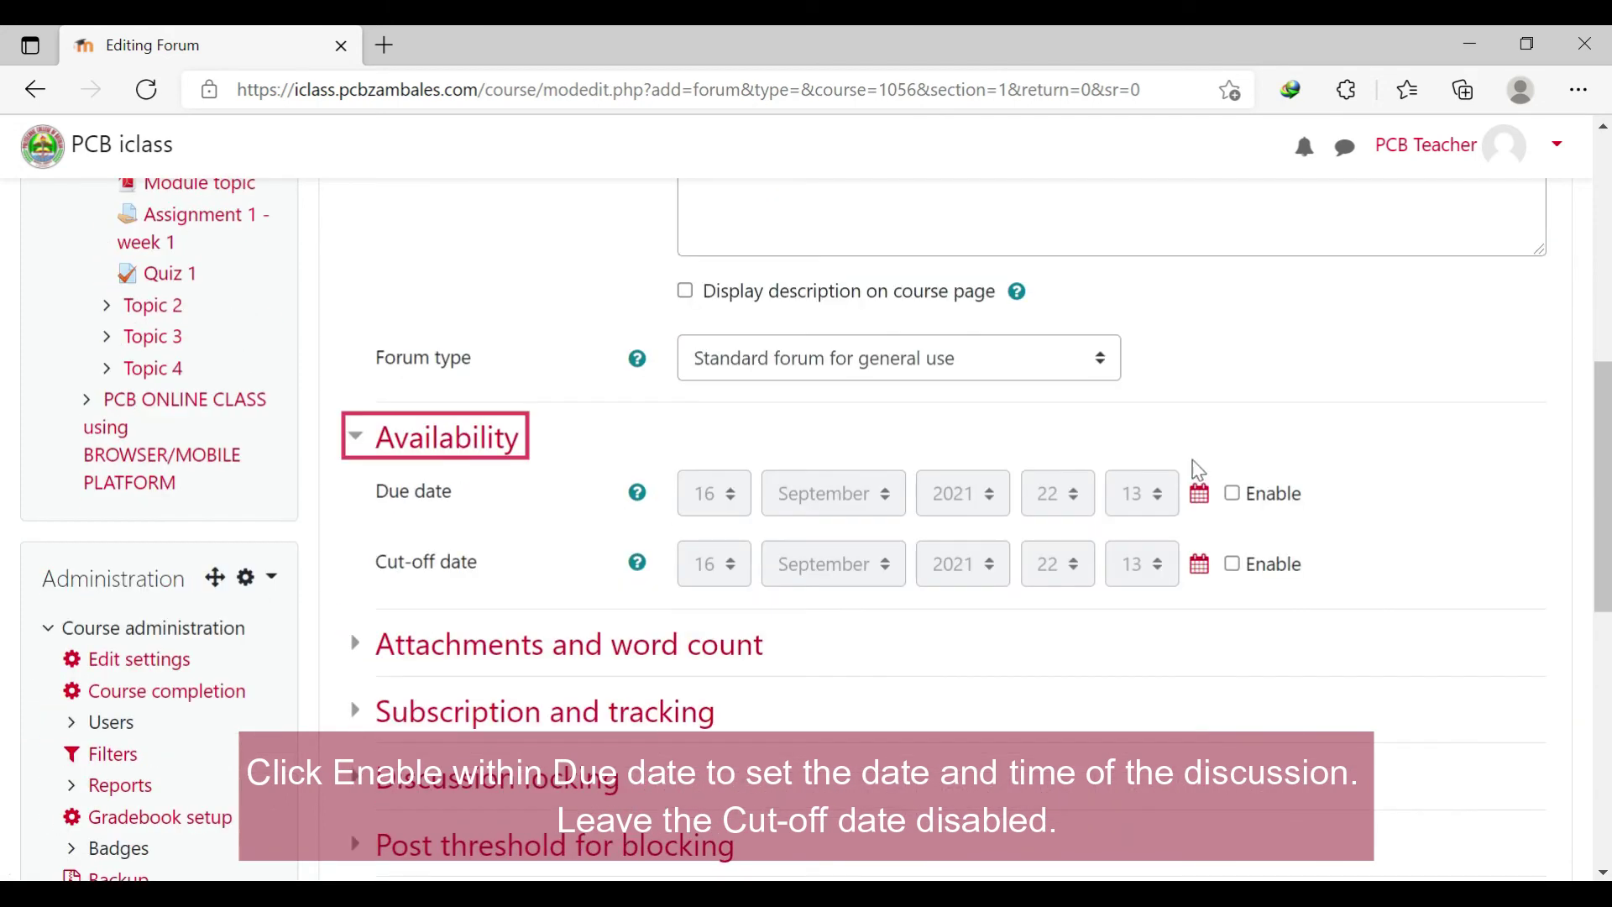
left_click(1233, 494)
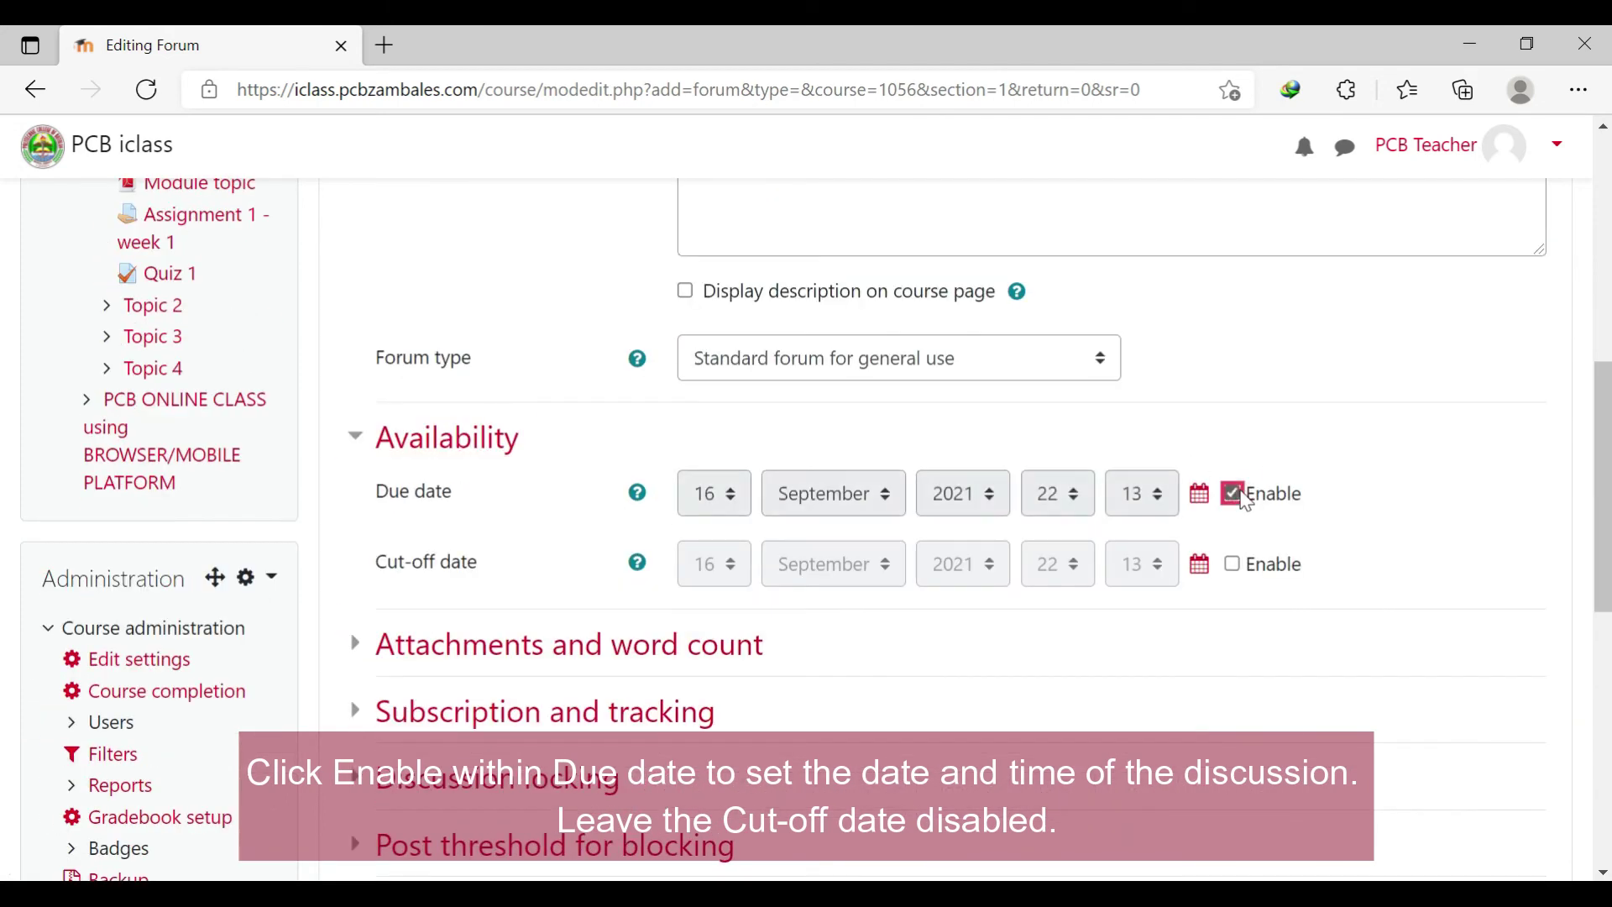
left_click(731, 497)
scroll(739, 254, "down", 1)
left_click(708, 371)
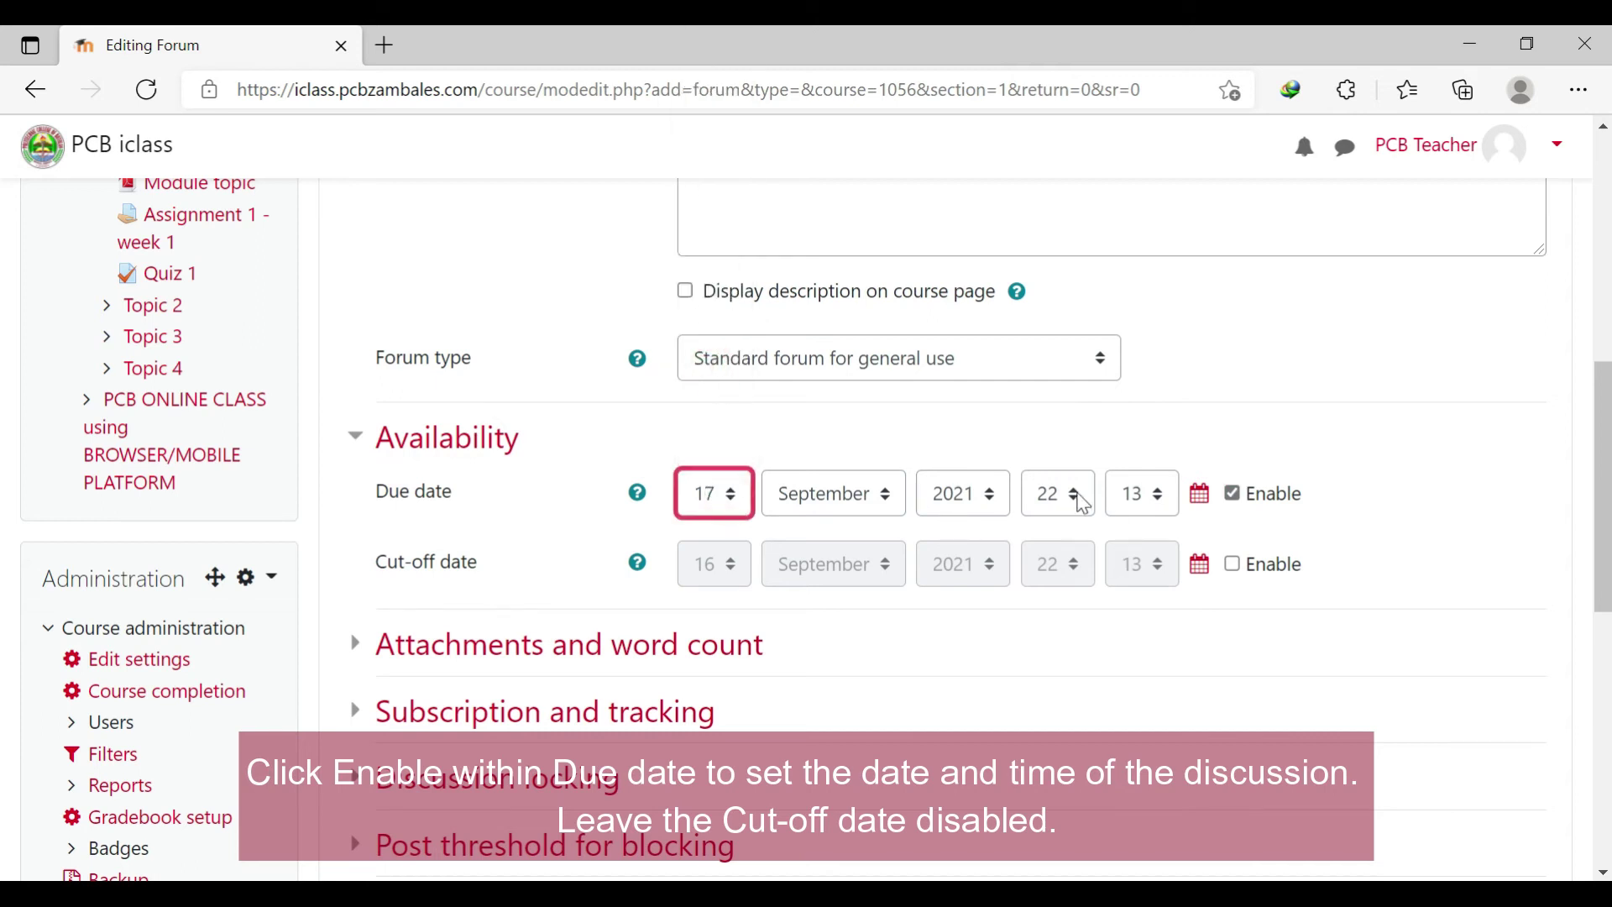
- Set the time of the forum's due date to 15:00
left_click(1060, 496)
left_click_drag(1081, 393, 1086, 334)
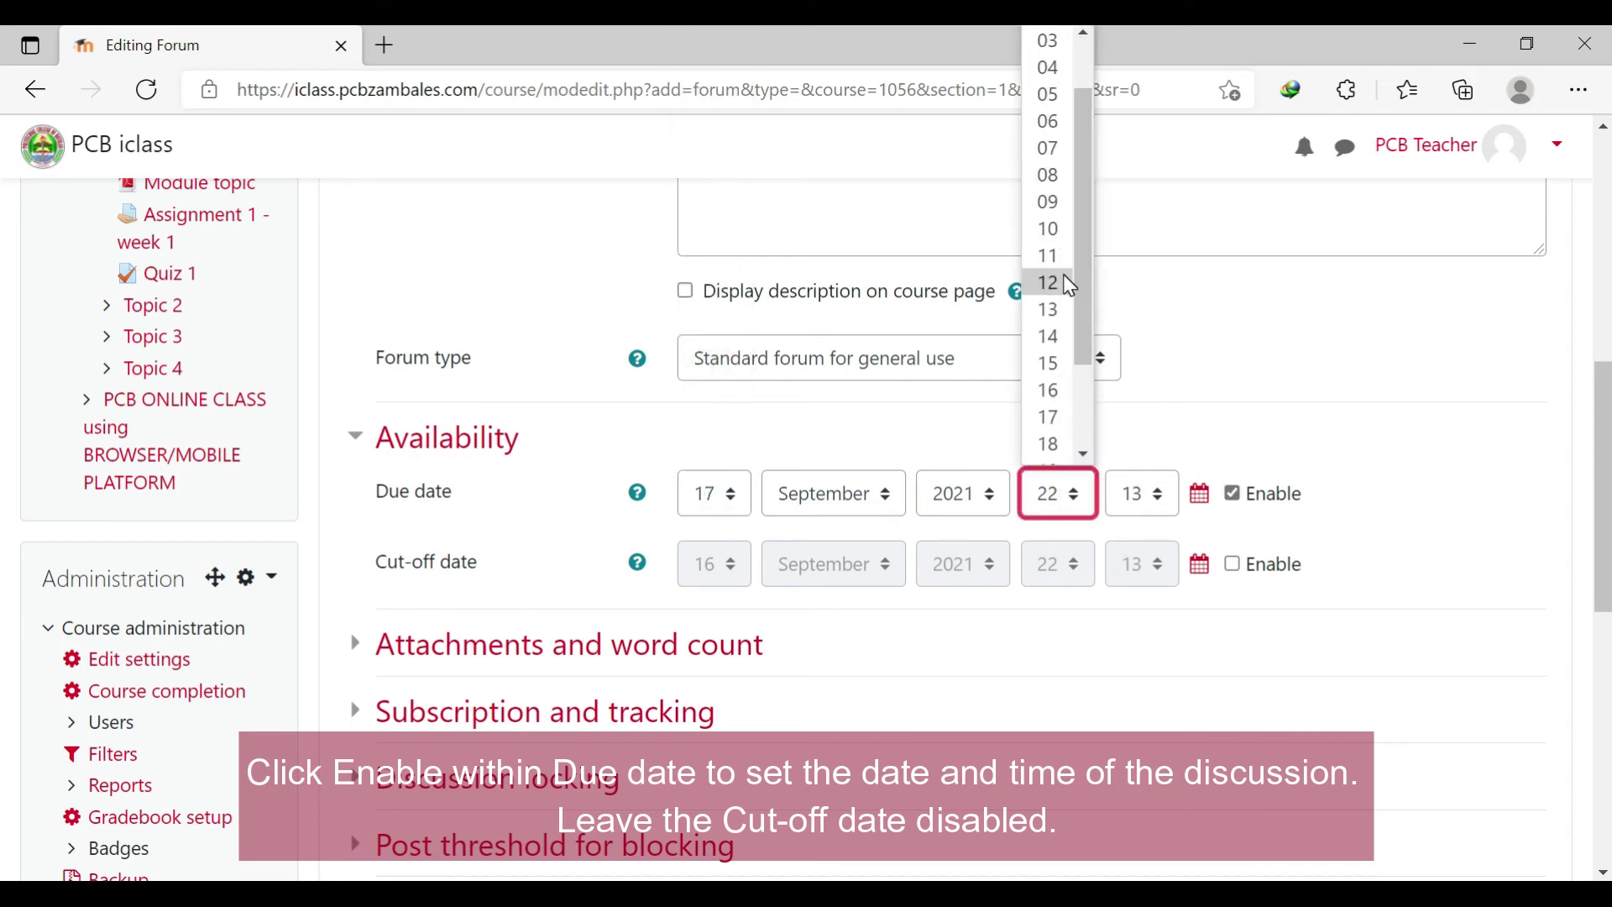
left_click(1048, 363)
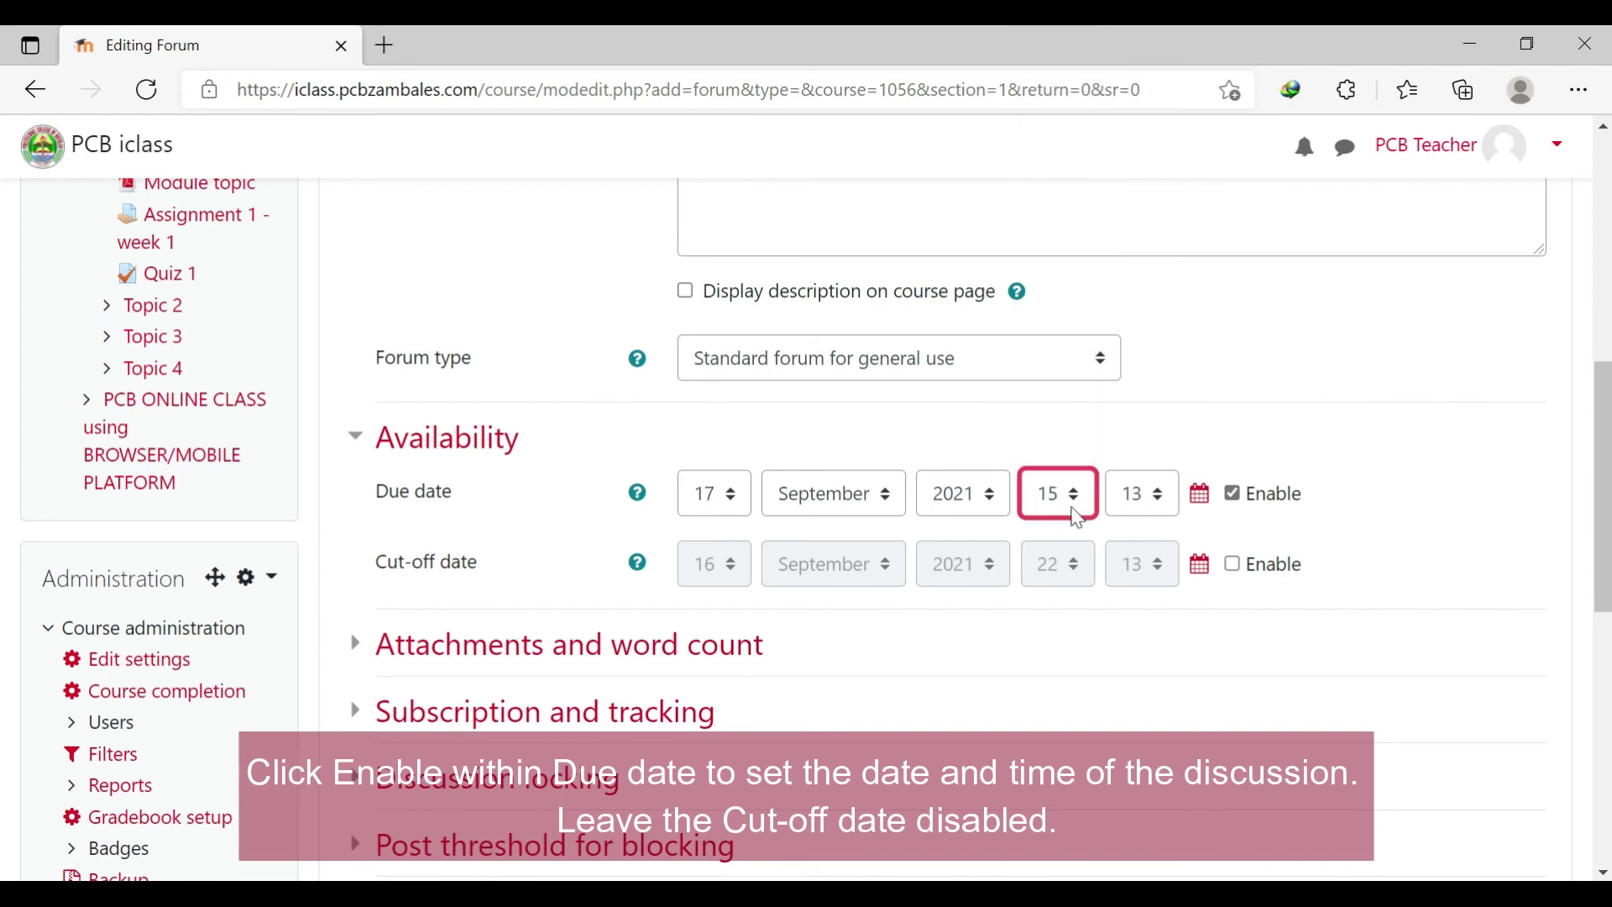
left_click(1142, 496)
left_click_drag(1167, 153, 1163, 97)
left_click(1134, 36)
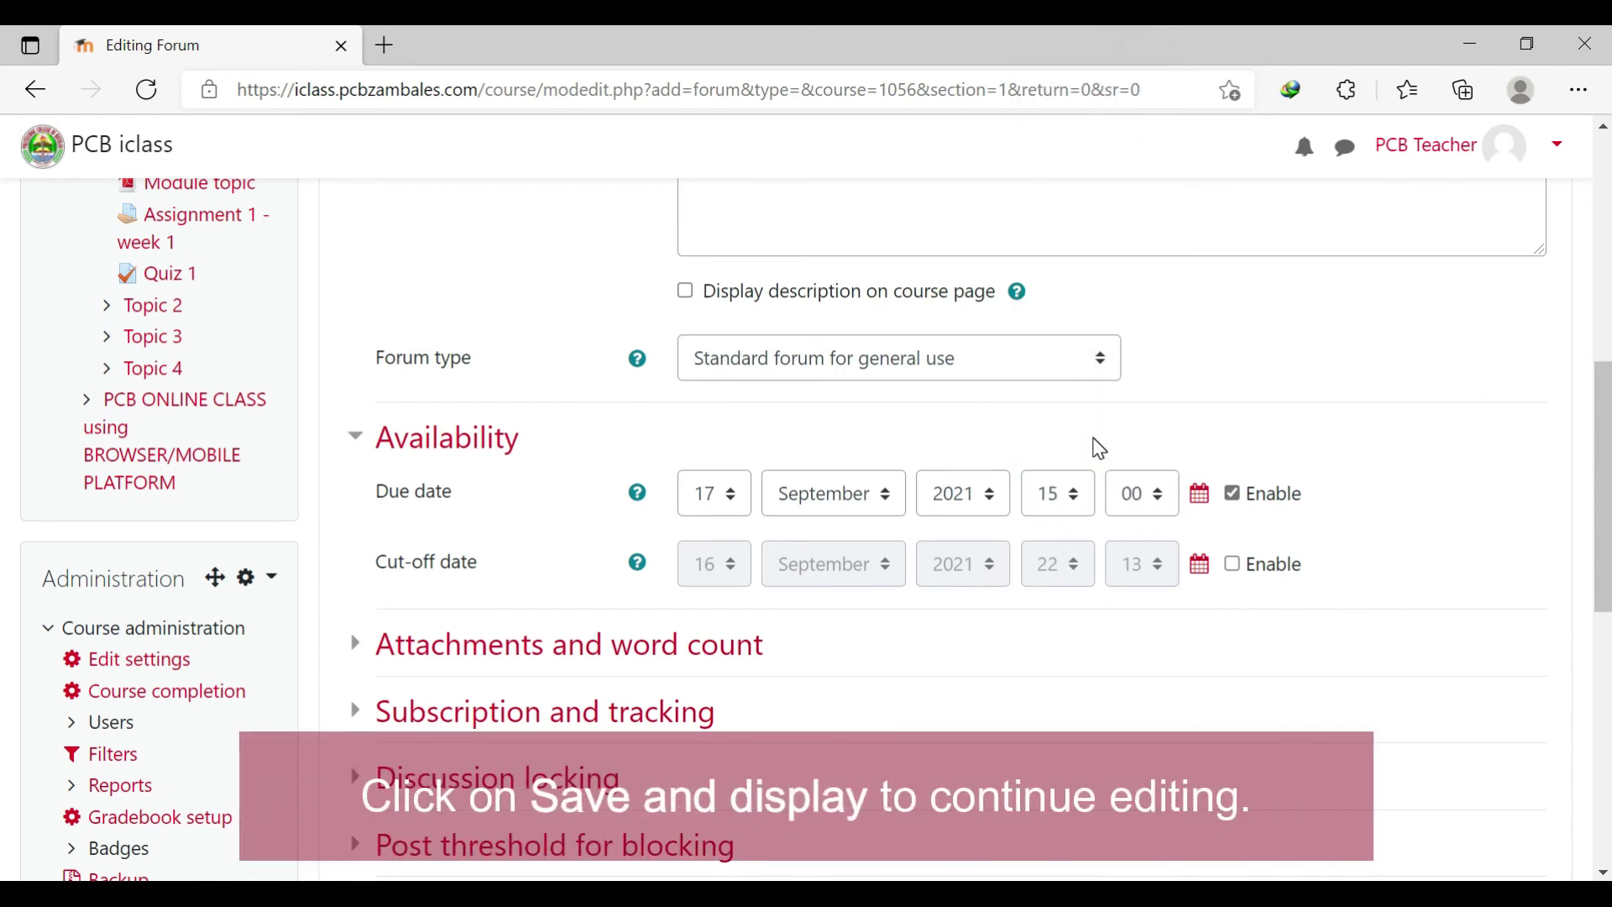
- Save the new Discussion forum and display it
scroll(824, 493, "down", 4)
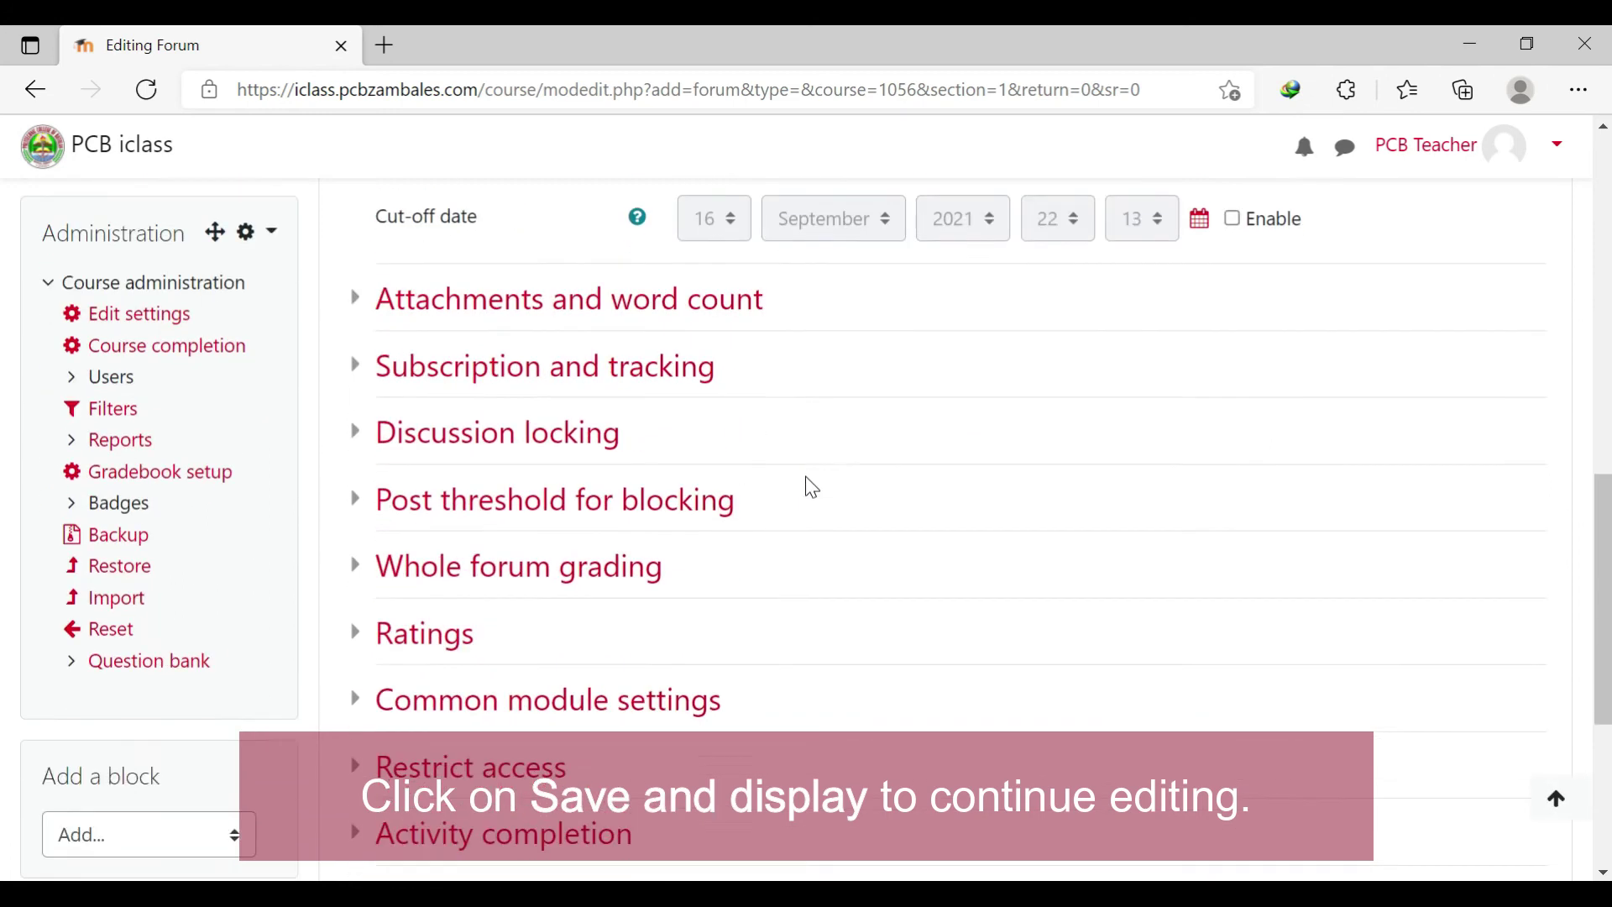
scroll(812, 487, "down", 4)
left_click(1008, 714)
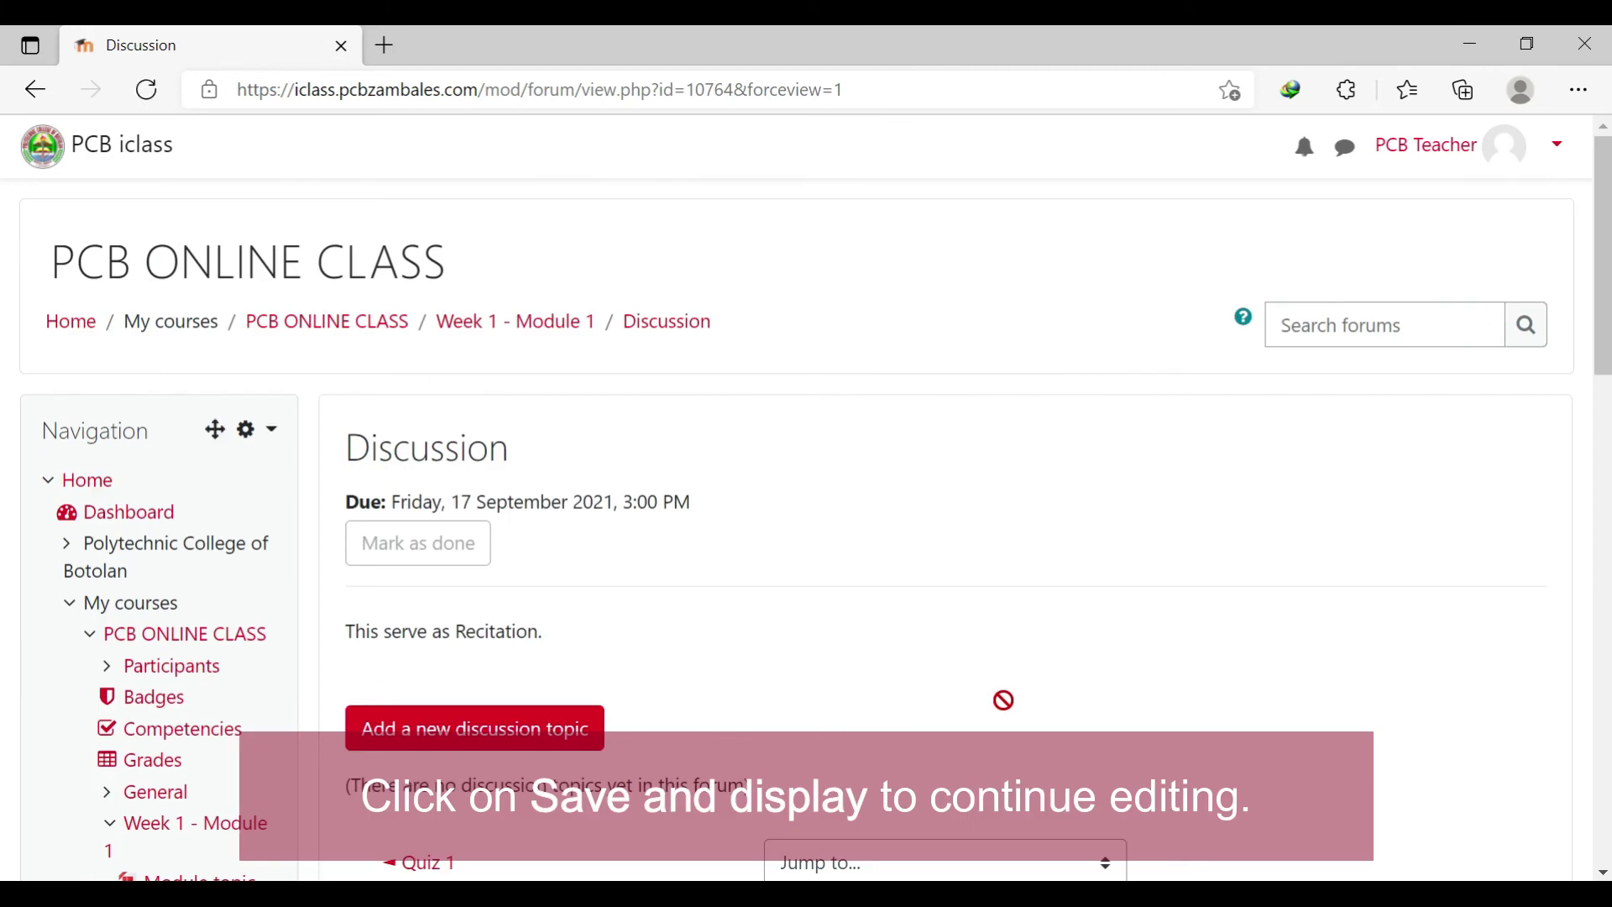
- Start a new discussion topic in the forum with the subject "For Recitation"
scroll(1570, 442, "down", 2)
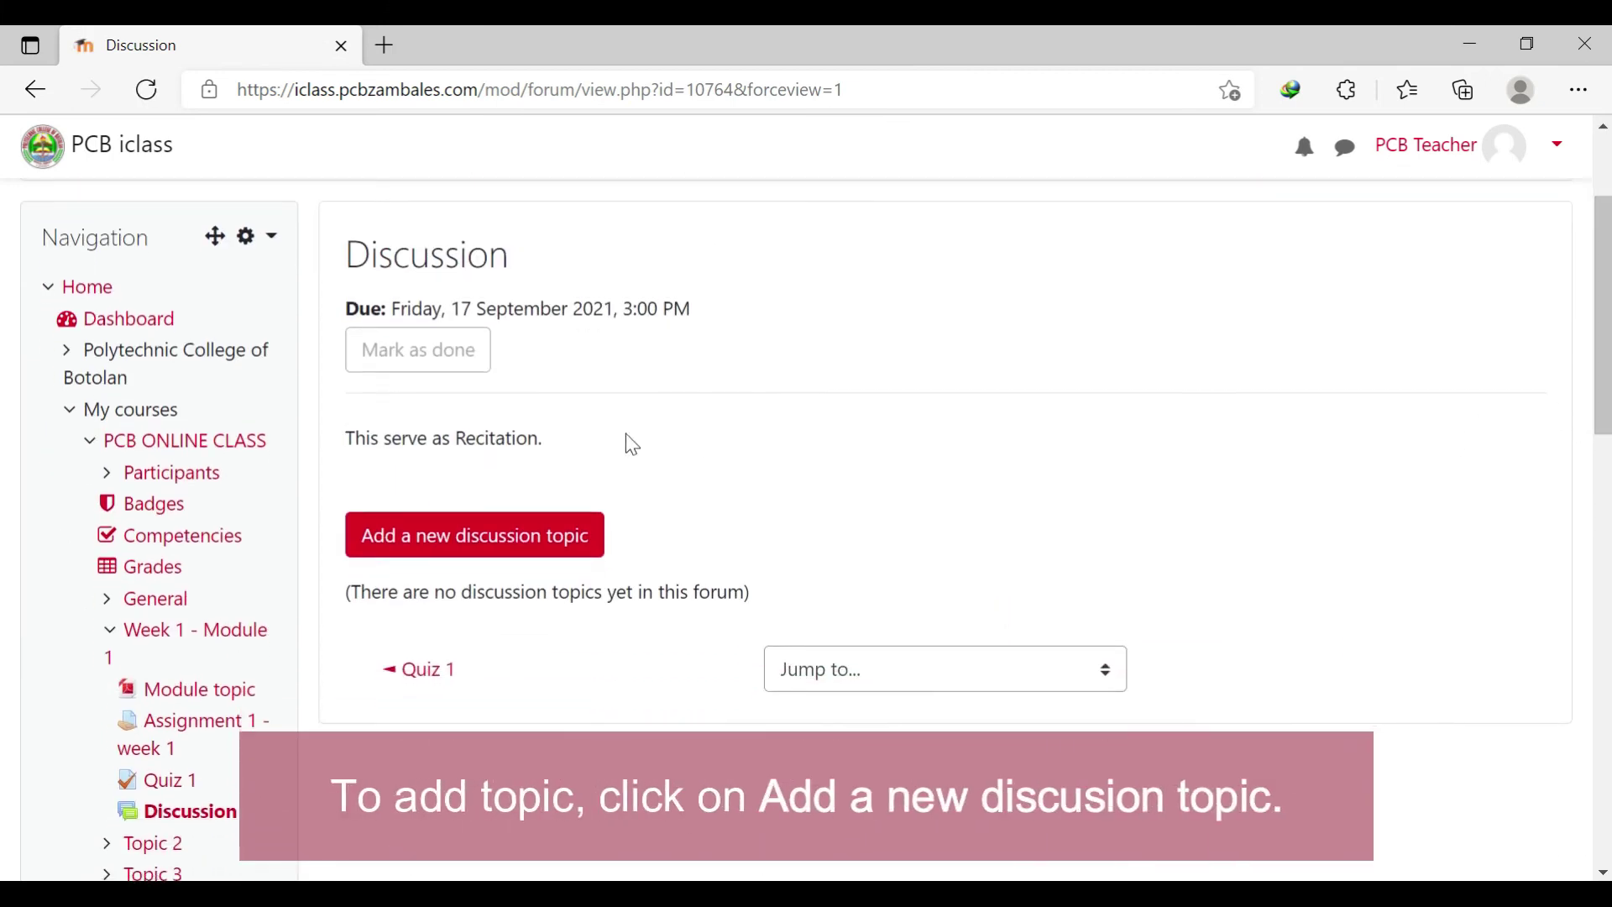
left_click(425, 550)
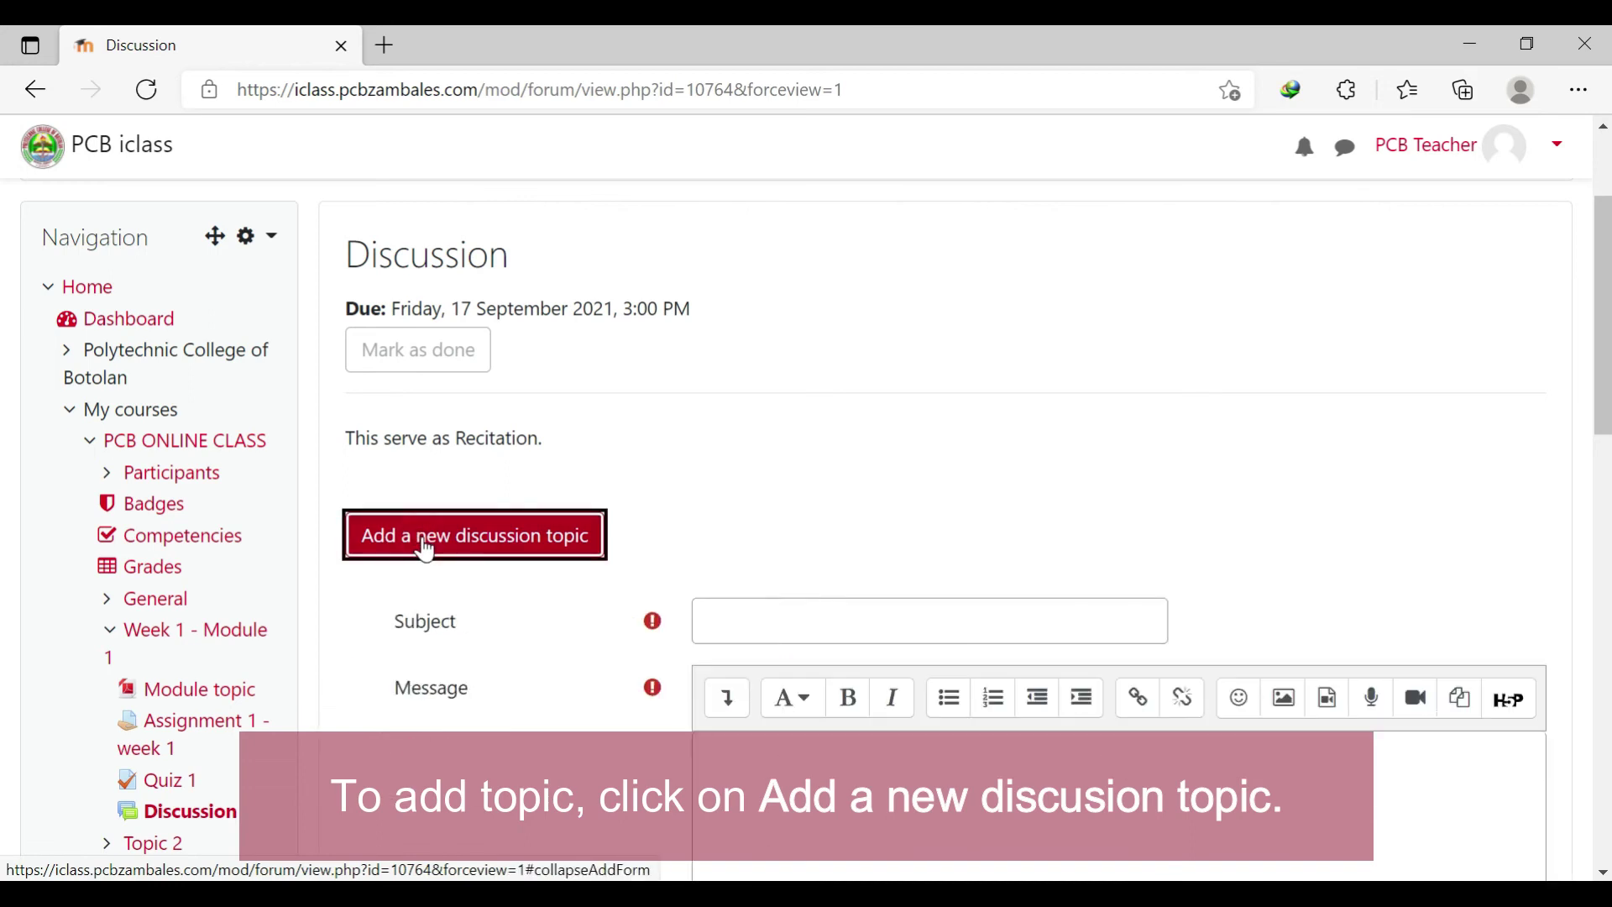
scroll(461, 546, "down", 3)
left_click(720, 394)
type("For Recitation")
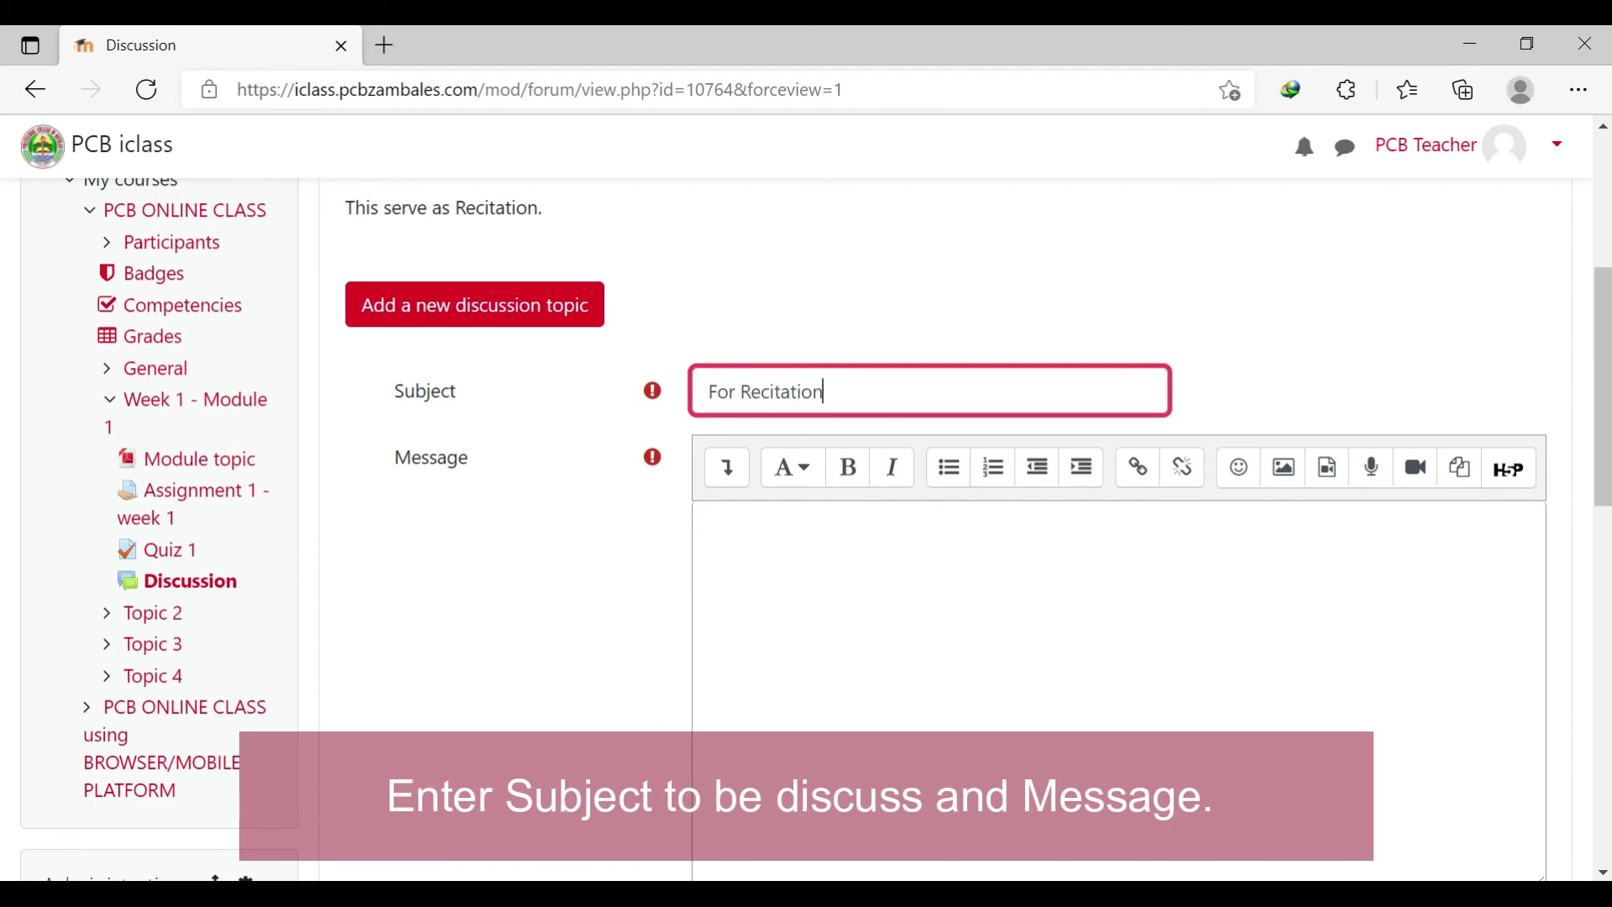
- Write the topic message "Write your discussion here about the module/topic." and post it to the forum
left_click(788, 561)
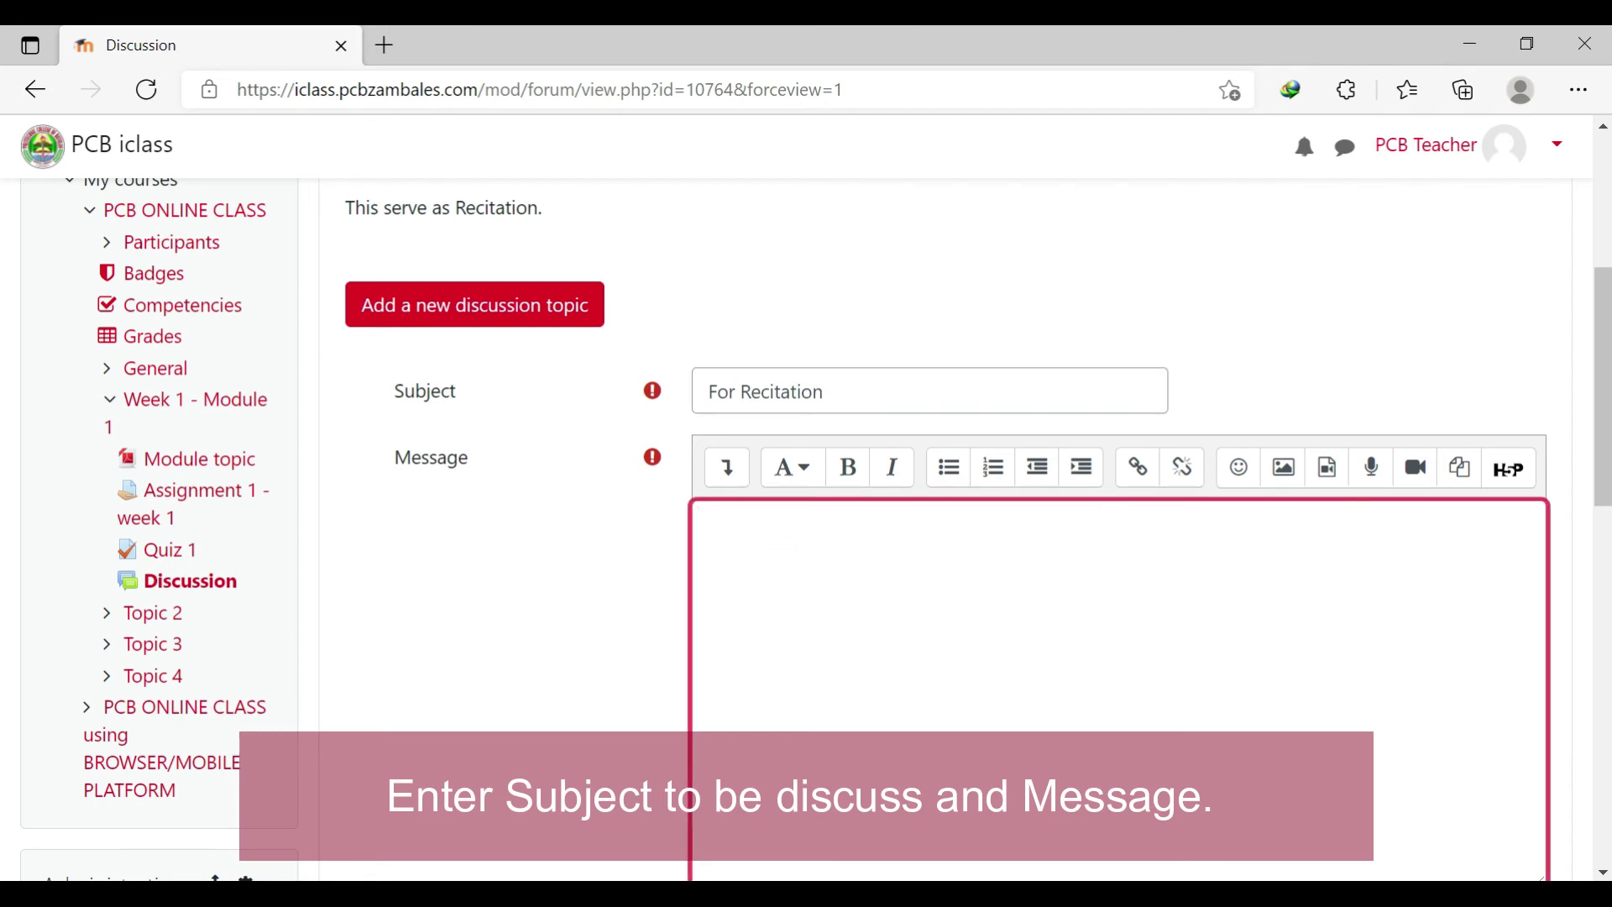
left_click(807, 640)
type("Write your discussion here")
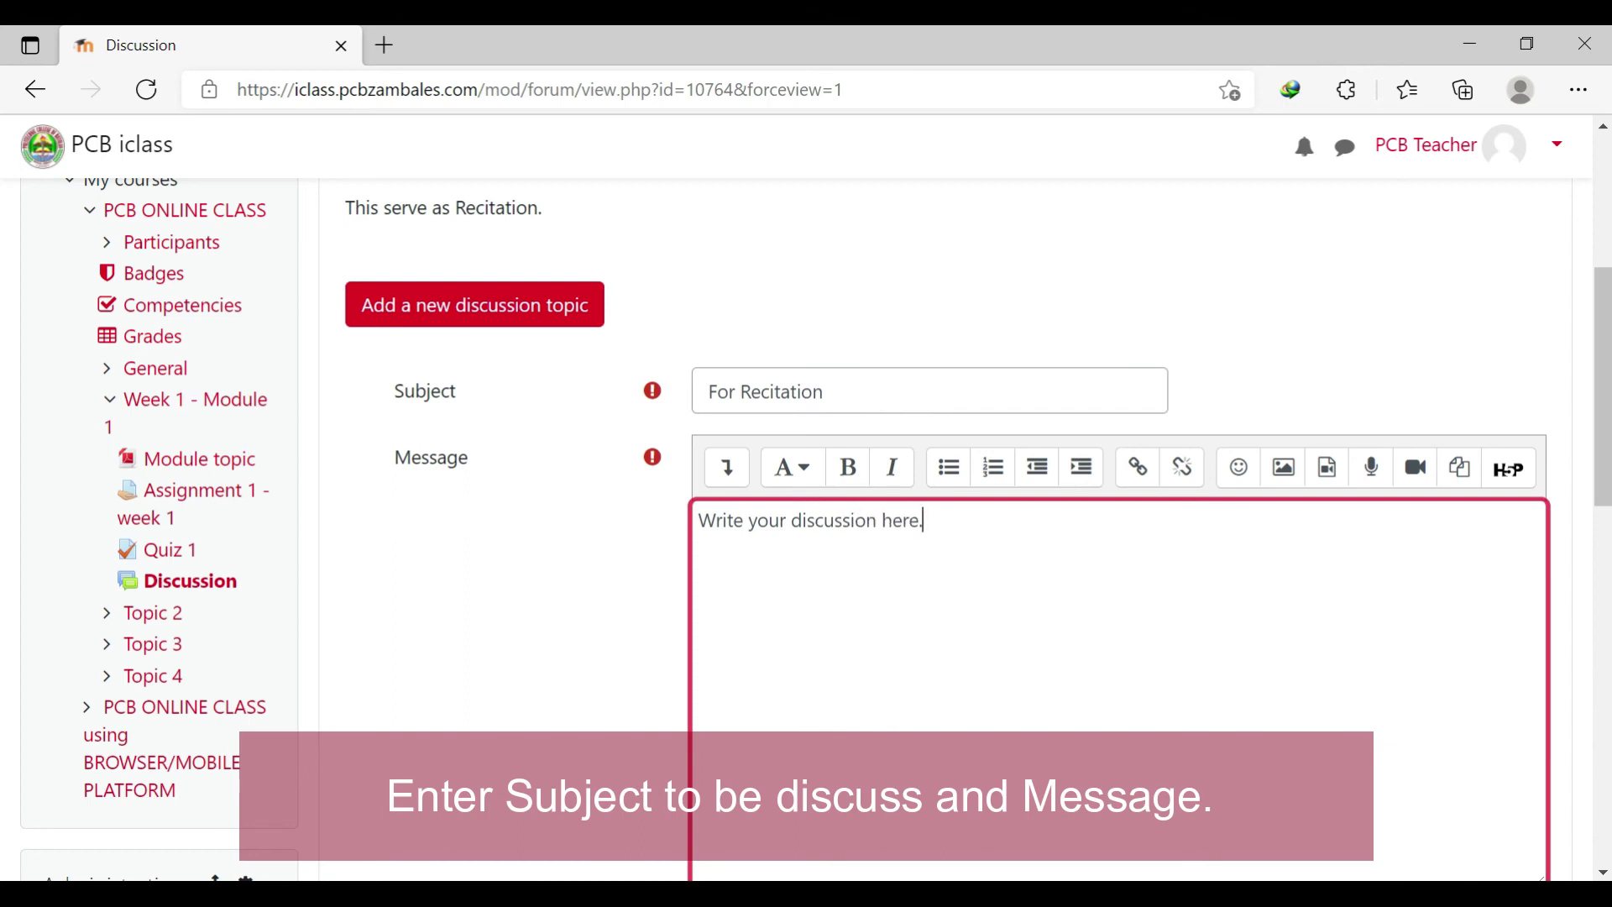
type(".")
key("BackSpace")
type("about the module/topic")
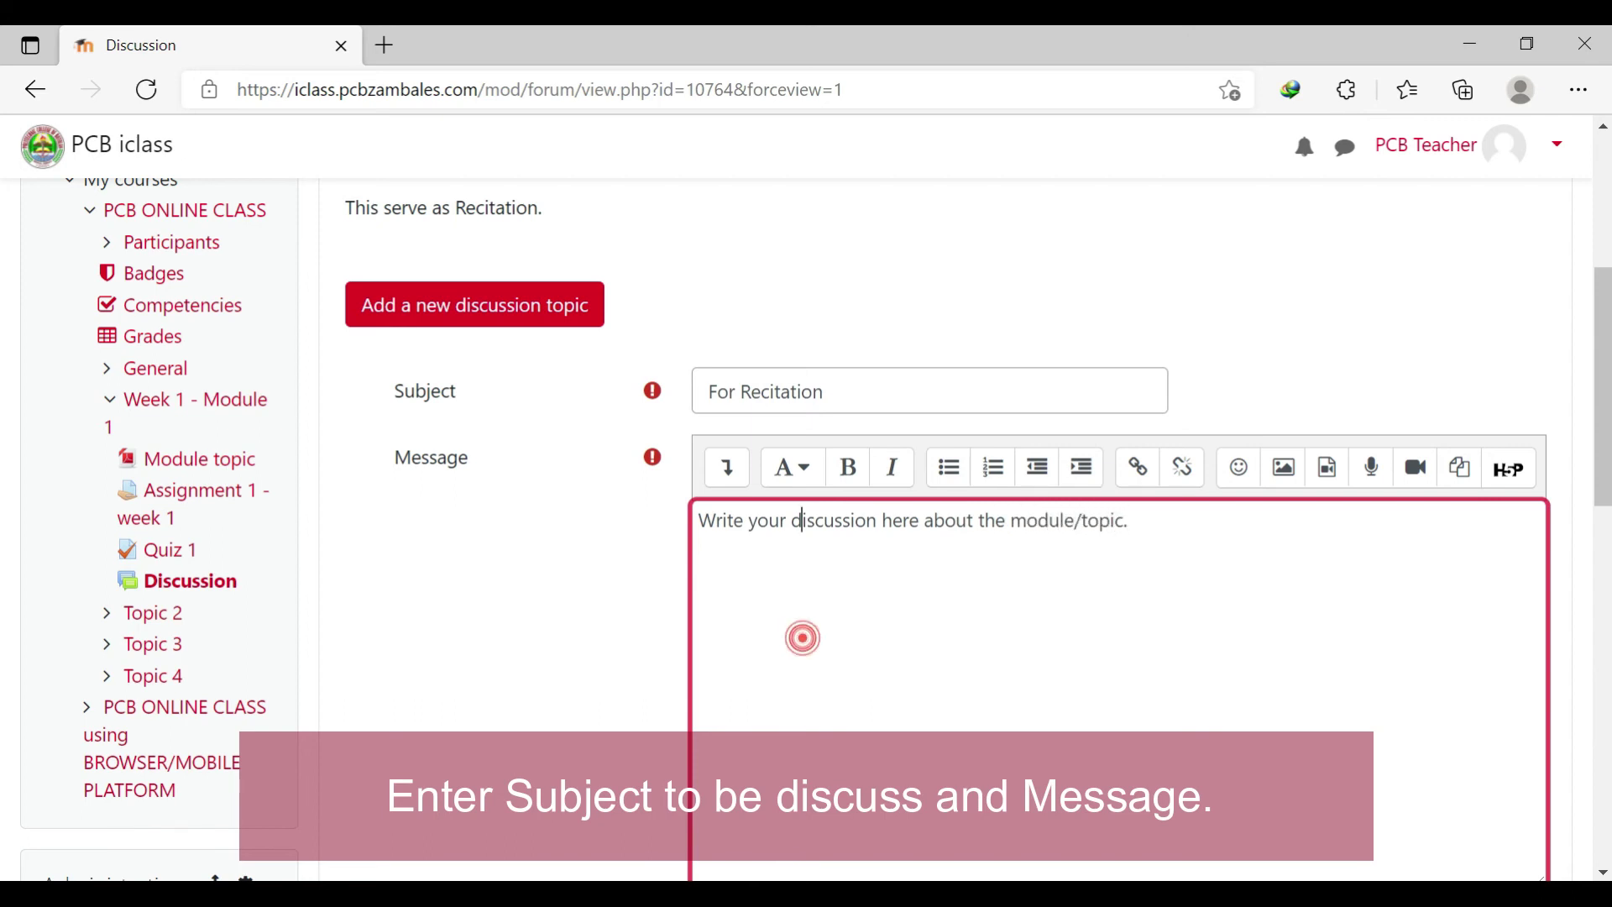
scroll(799, 636, "down", 4)
scroll(803, 515, "down", 2)
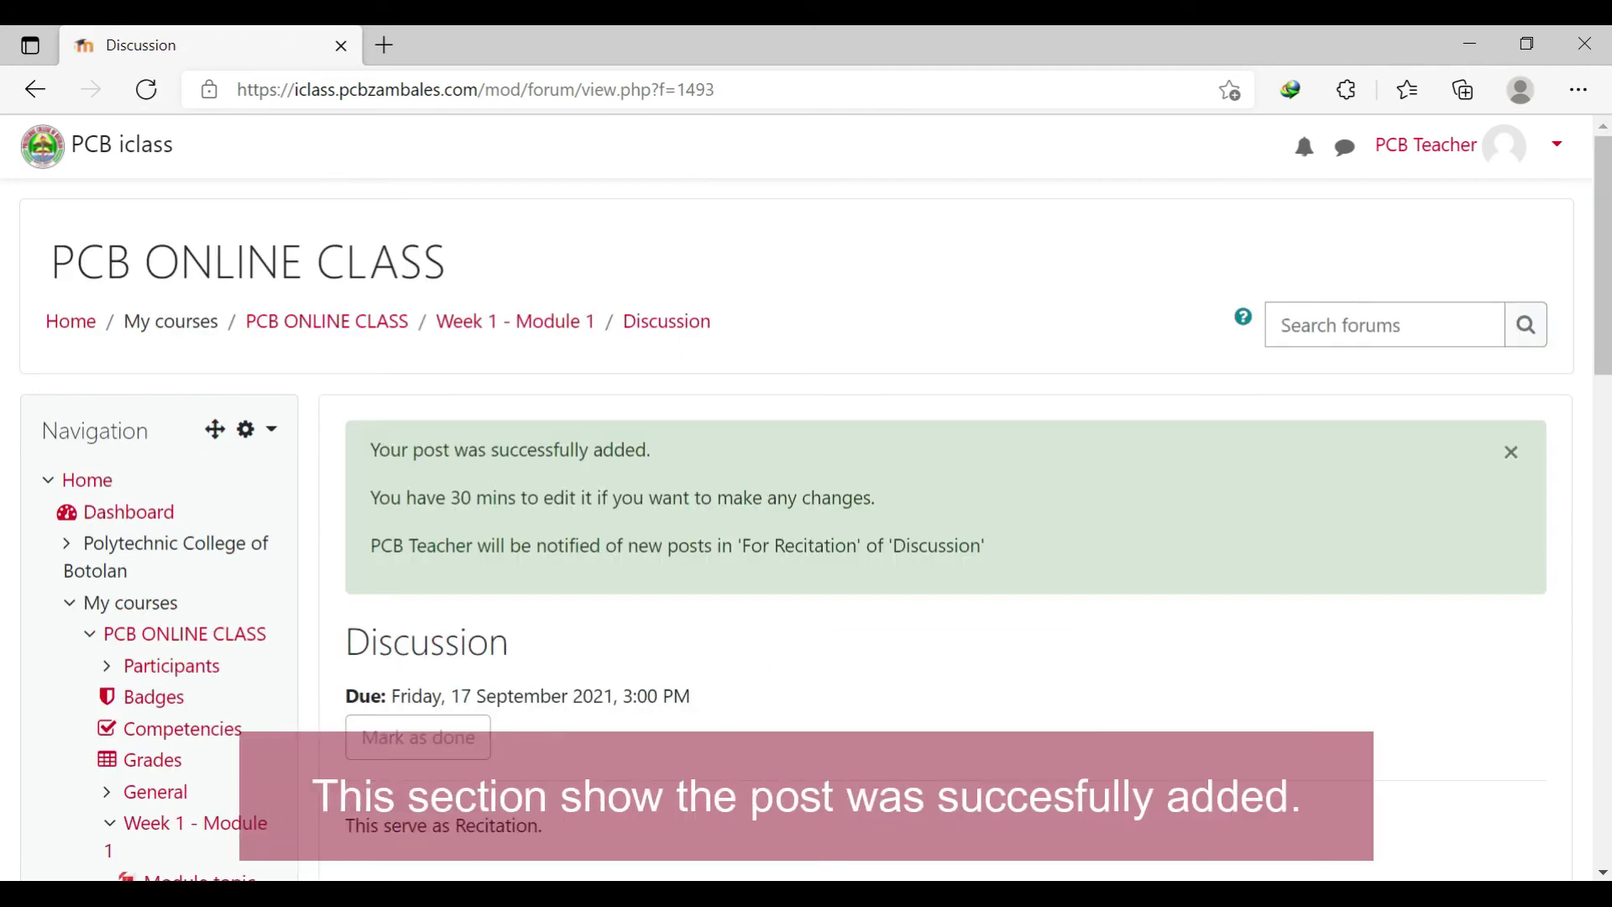
- Open the For Recitation discussion from the forum's topic list and review its post
scroll(5, 414, "down", 2)
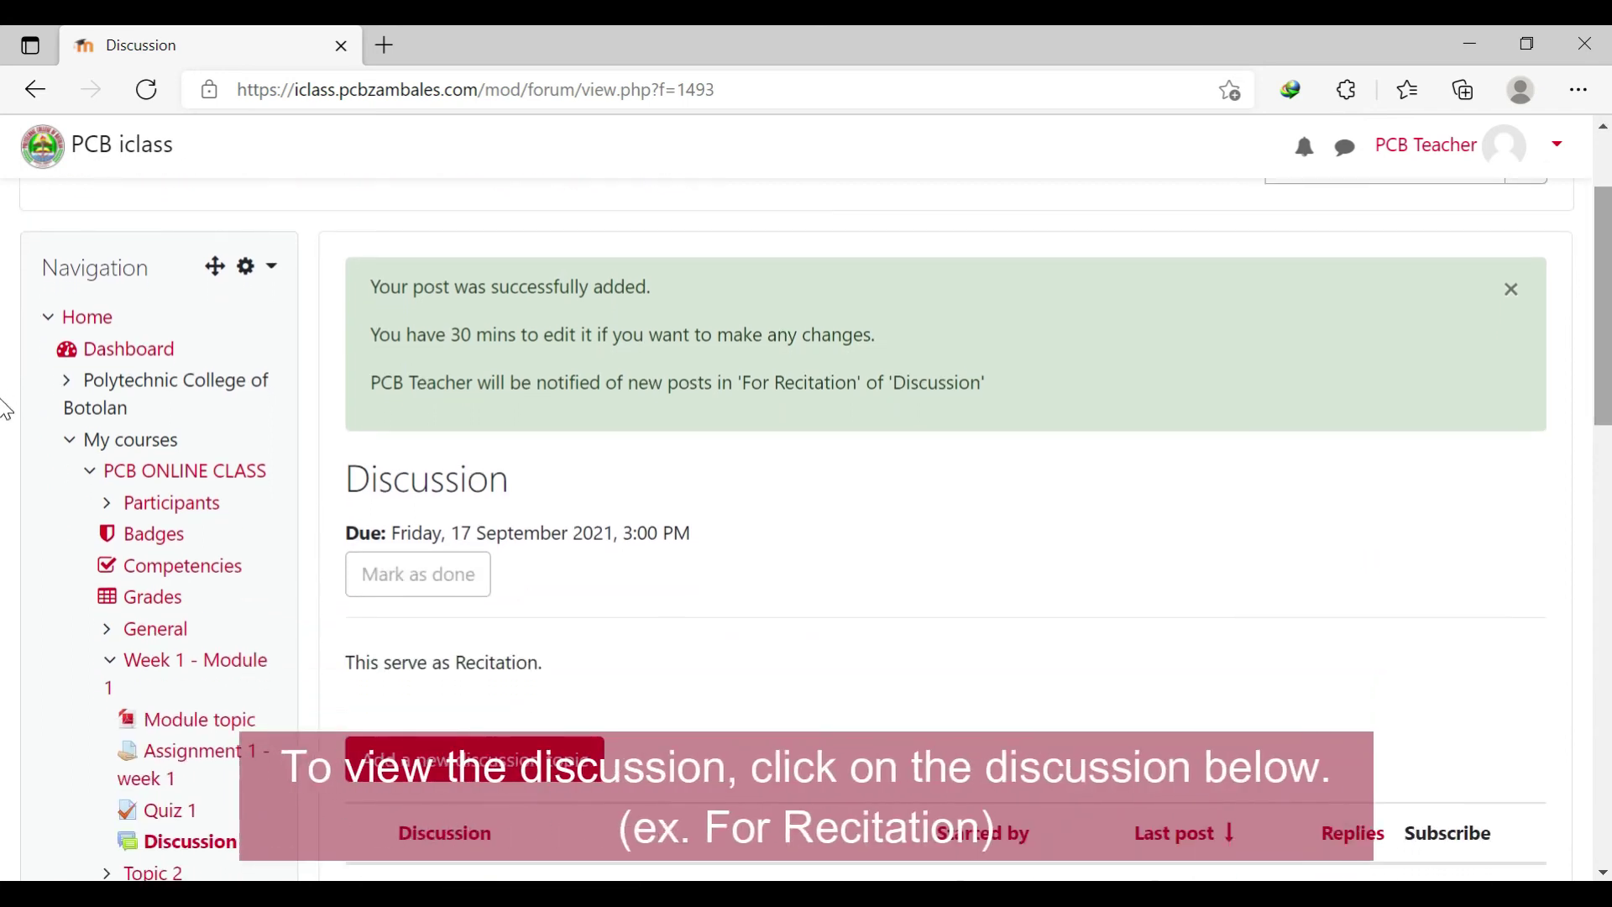
scroll(7, 436, "down", 1)
scroll(5, 437, "down", 3)
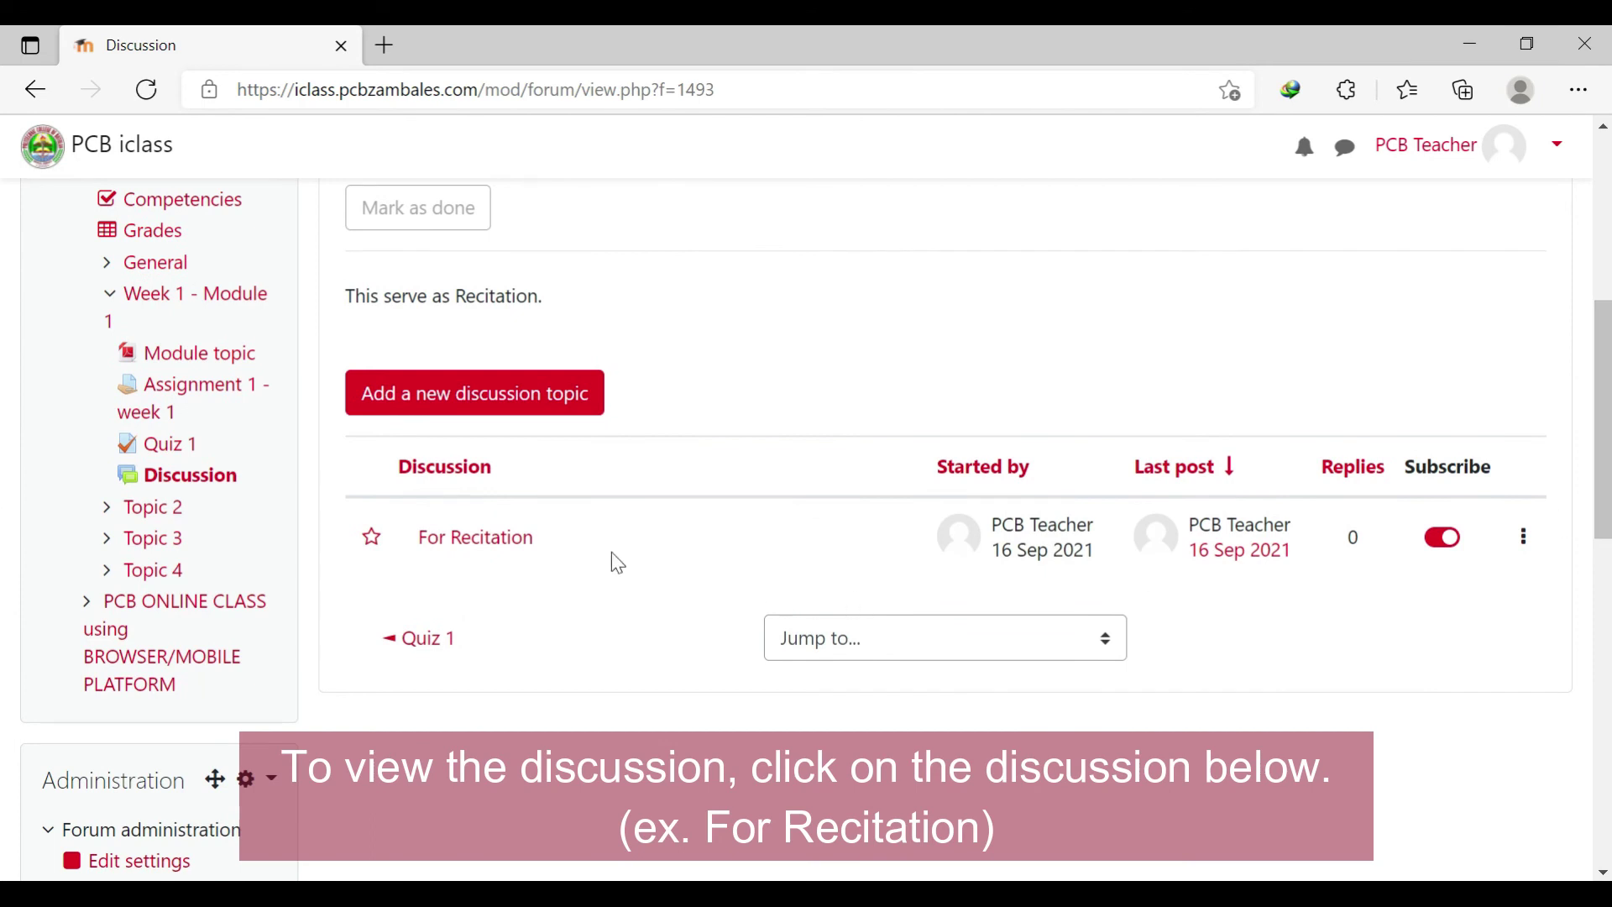
left_click(484, 544)
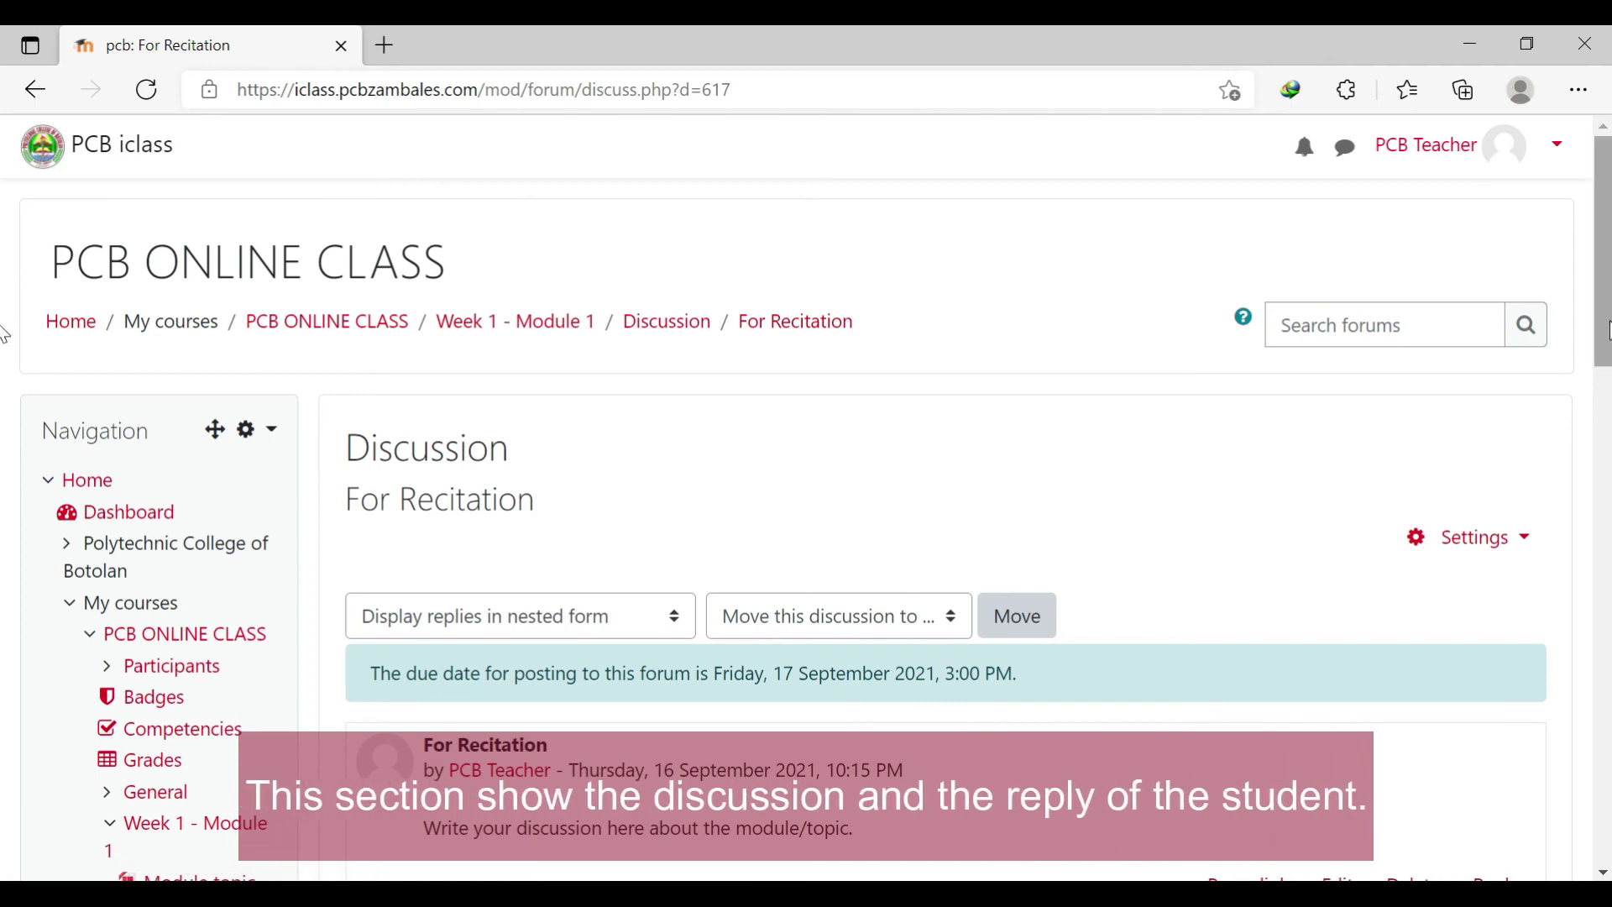
scroll(5, 394, "down", 2)
scroll(5, 394, "down", 1)
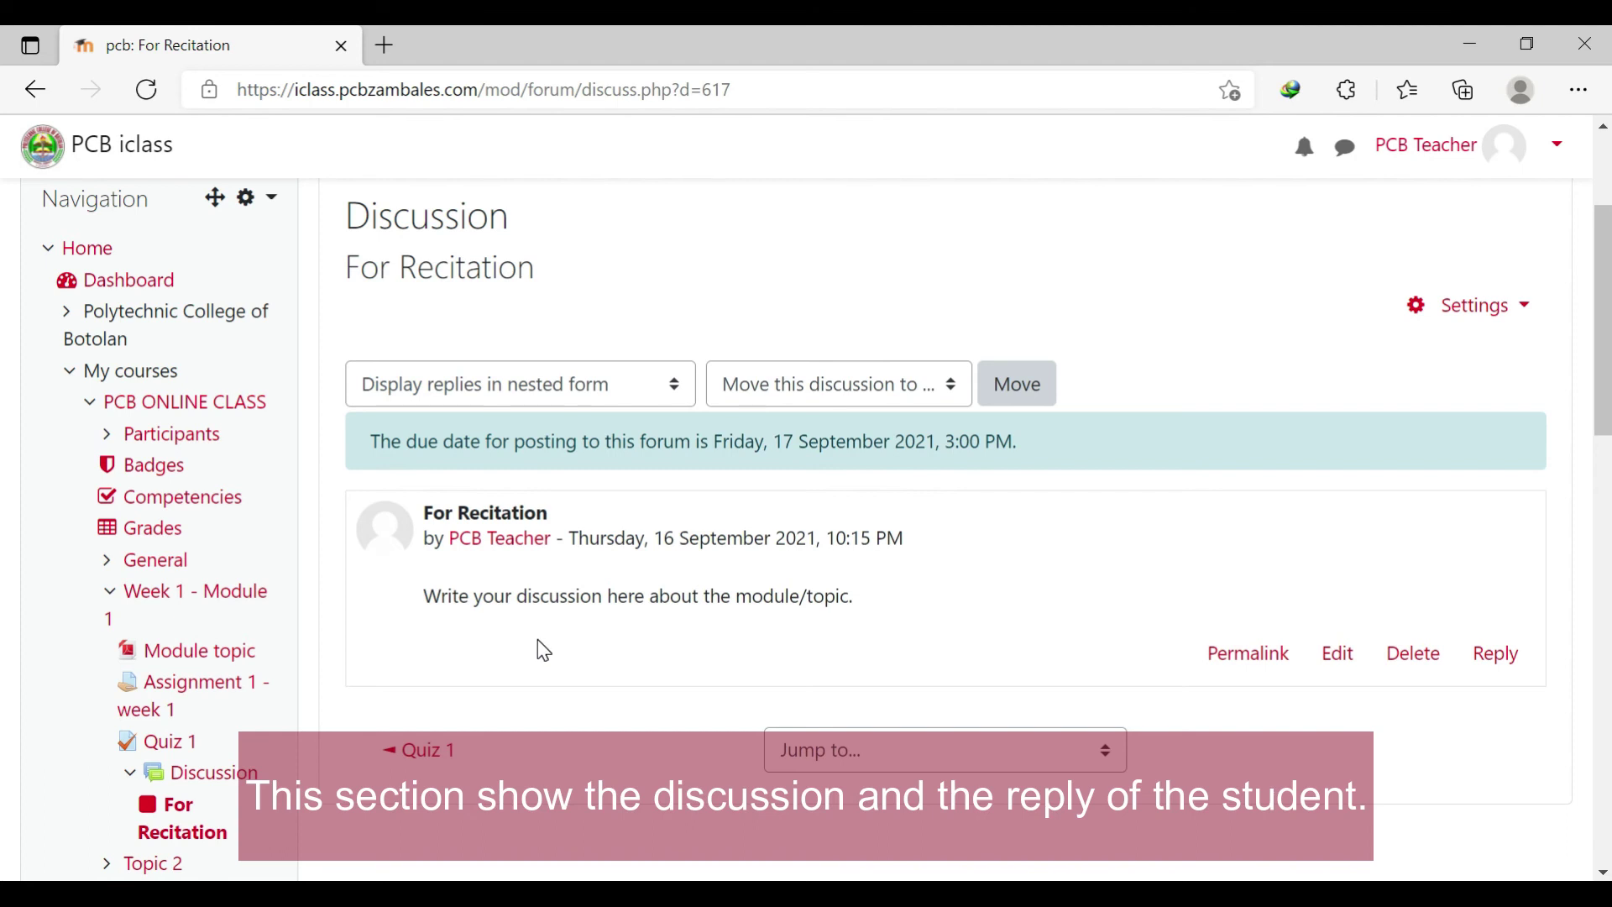
- Return to the PCB ONLINE CLASS course page and add a Feedback activity to the Week 1 - Module 1 section
scroll(535, 352, "up", 3)
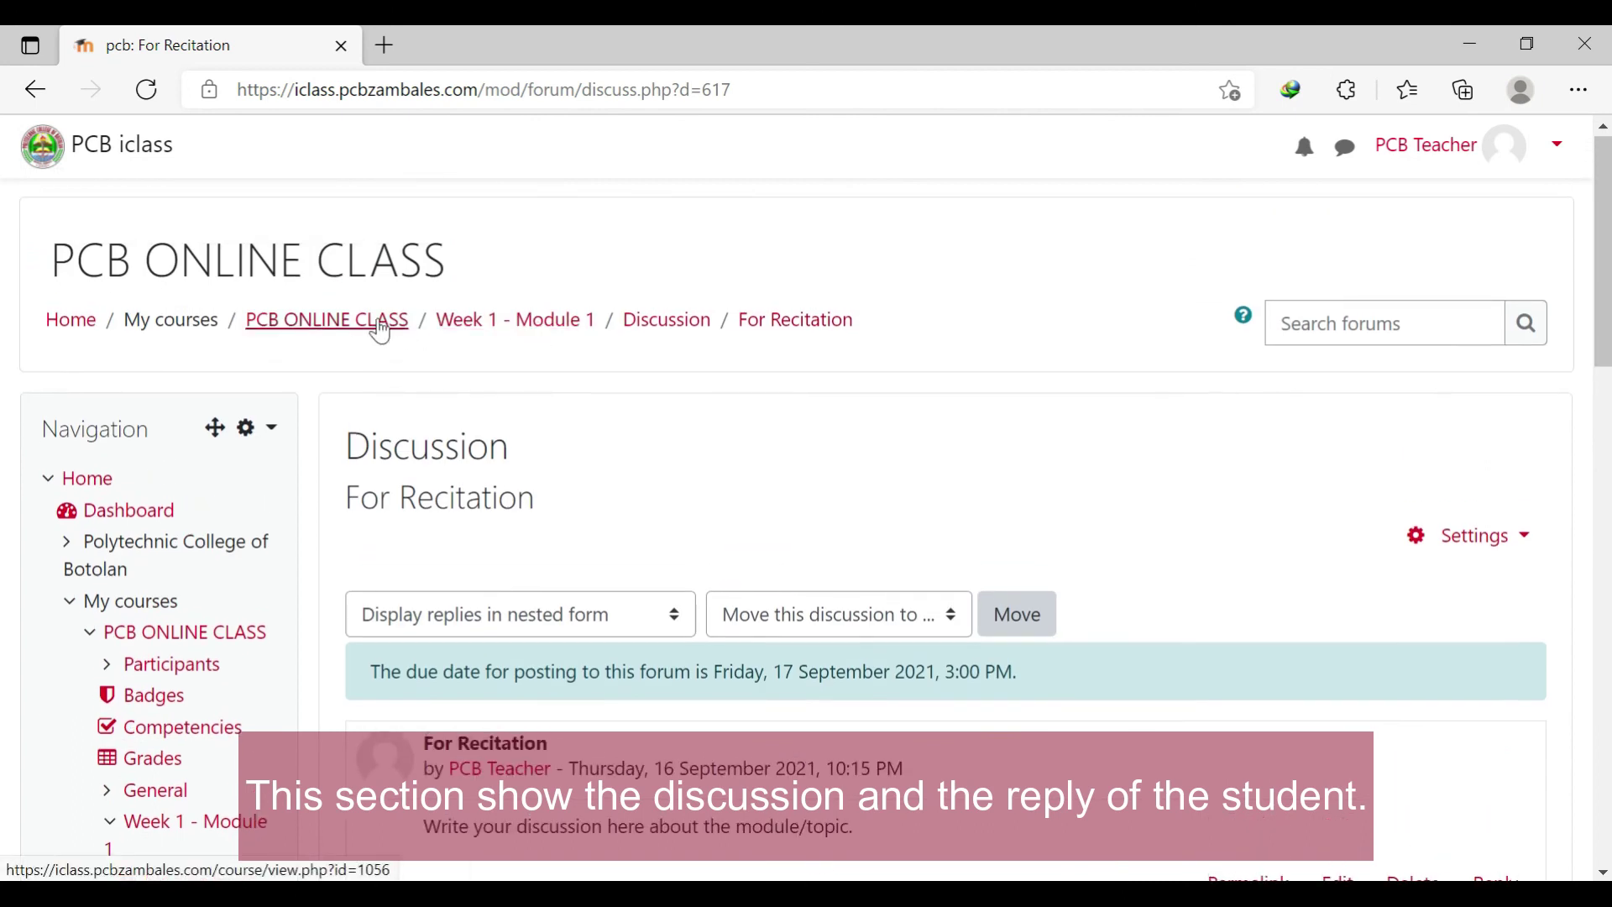
left_click(364, 320)
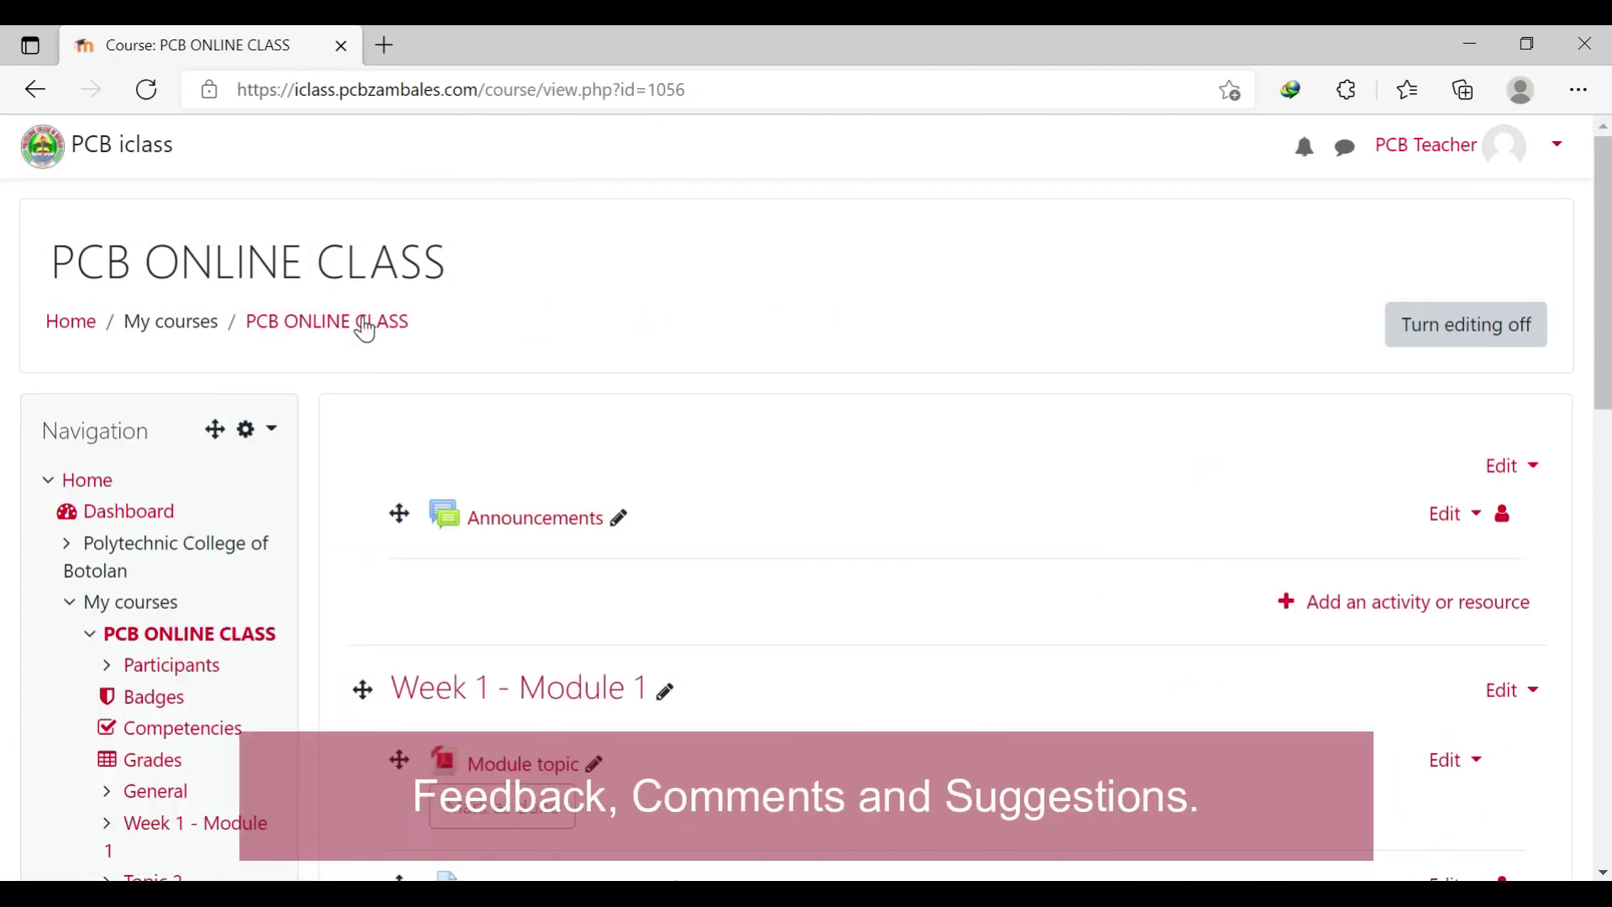
scroll(1096, 529, "down", 4)
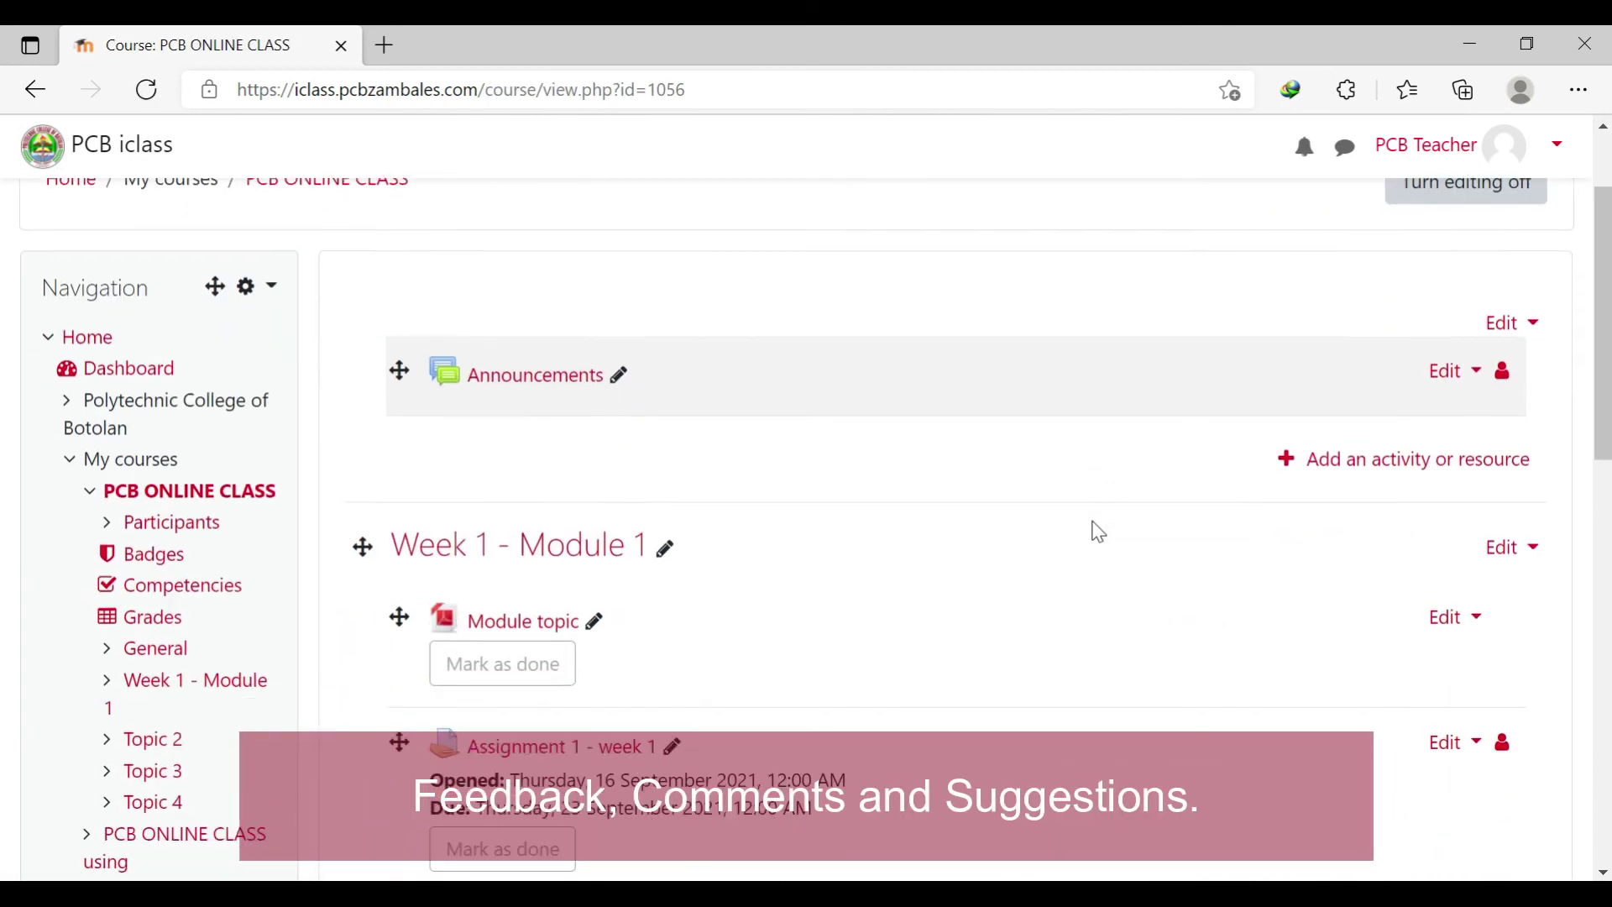
scroll(1026, 568, "down", 5)
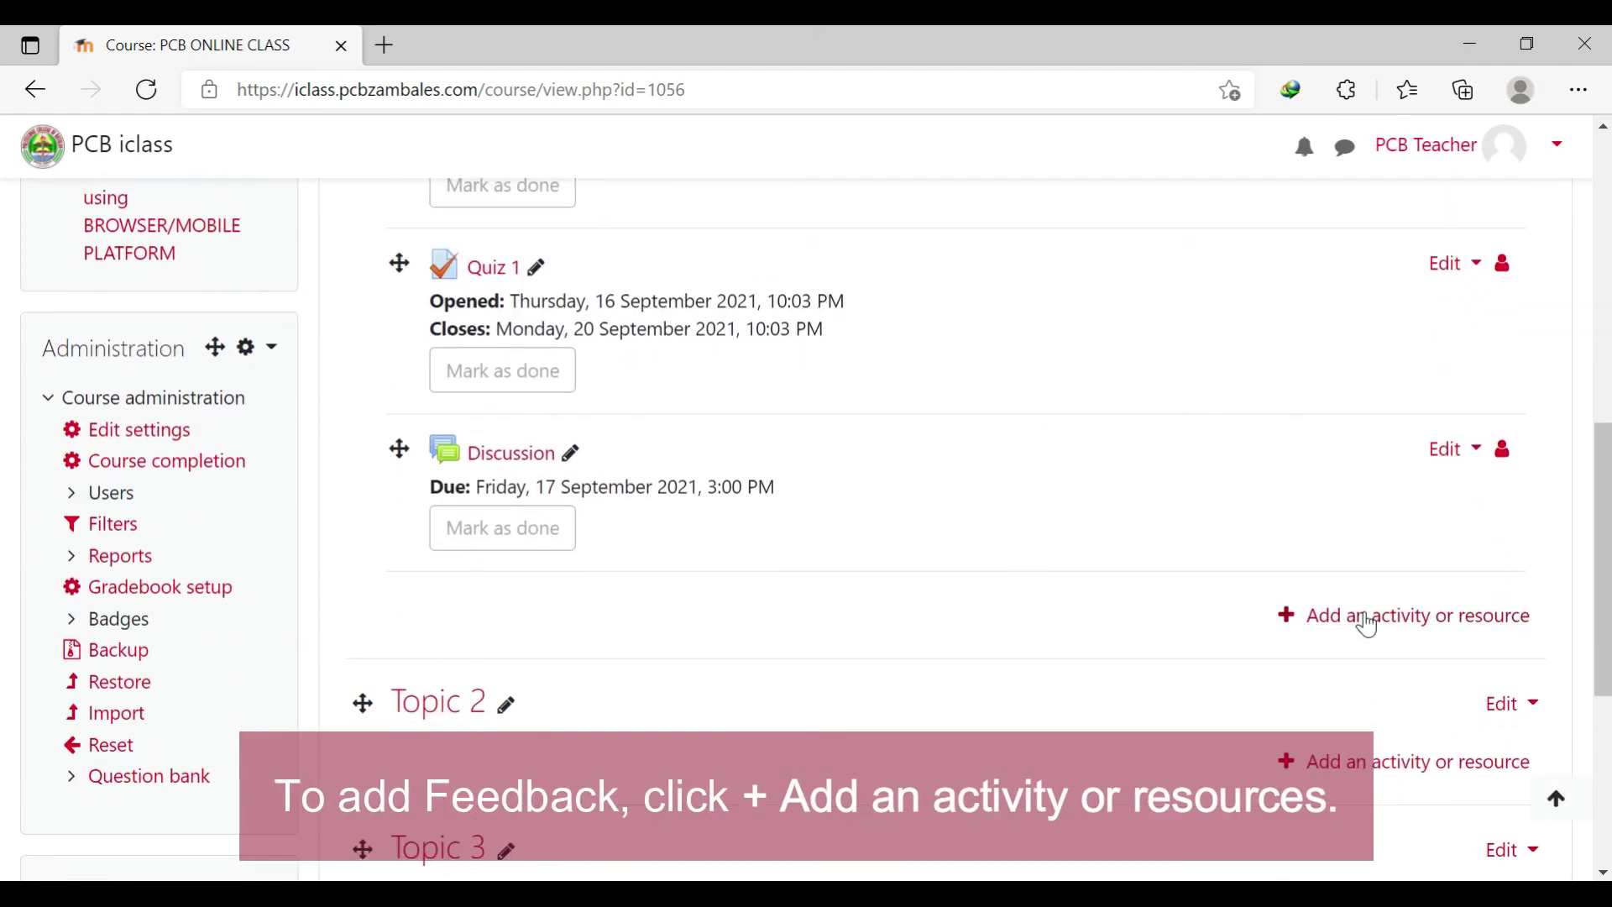
left_click(1367, 625)
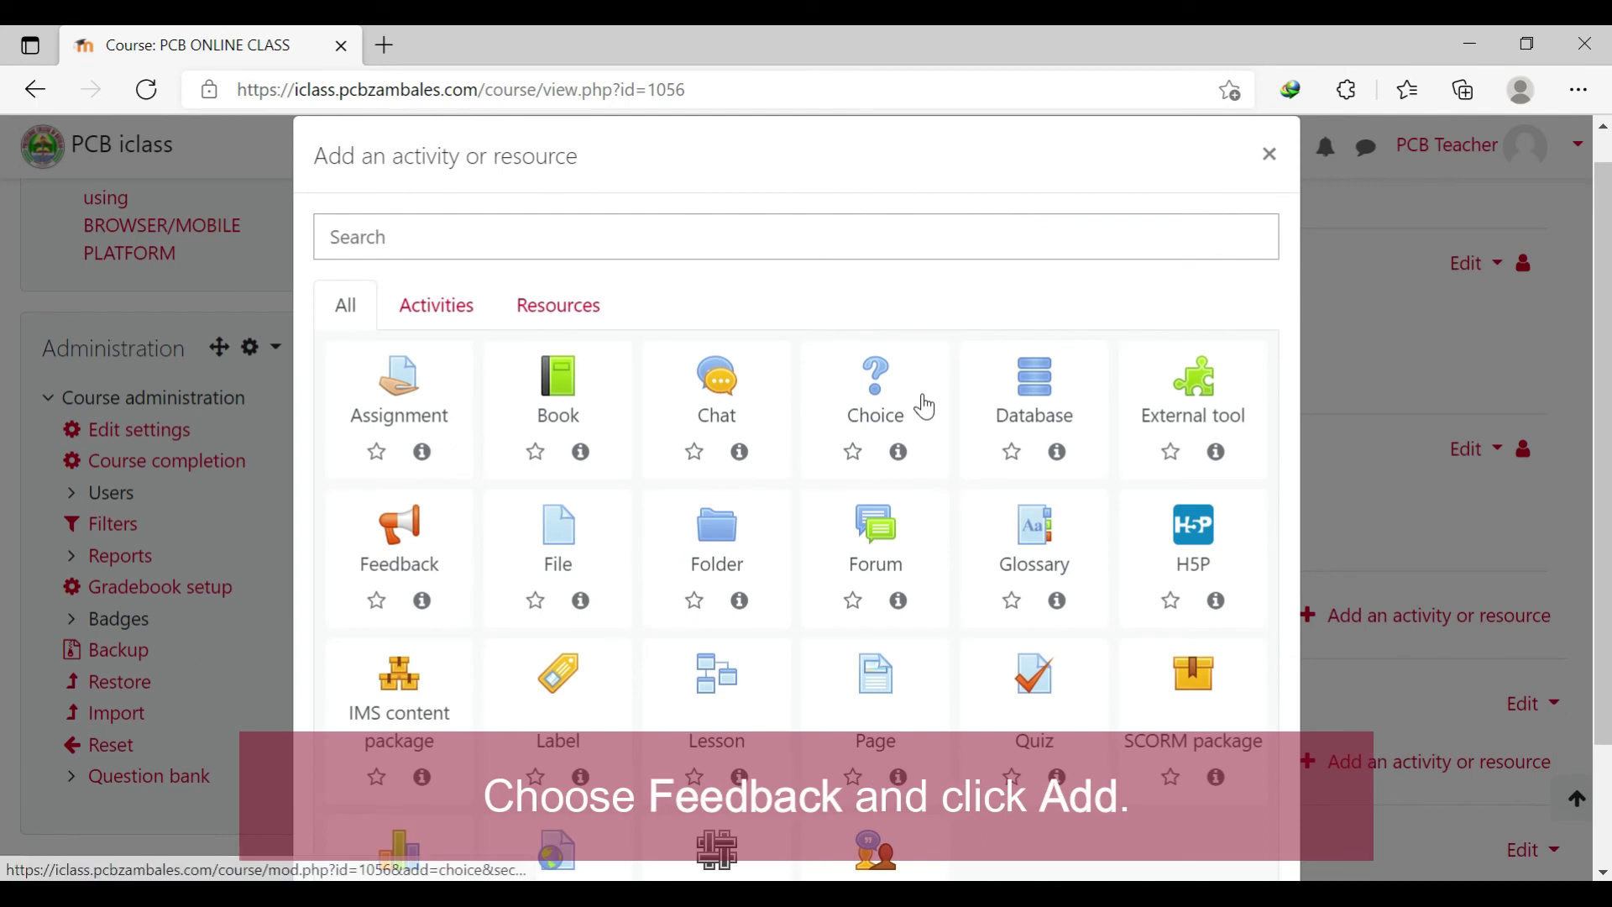
left_click(401, 550)
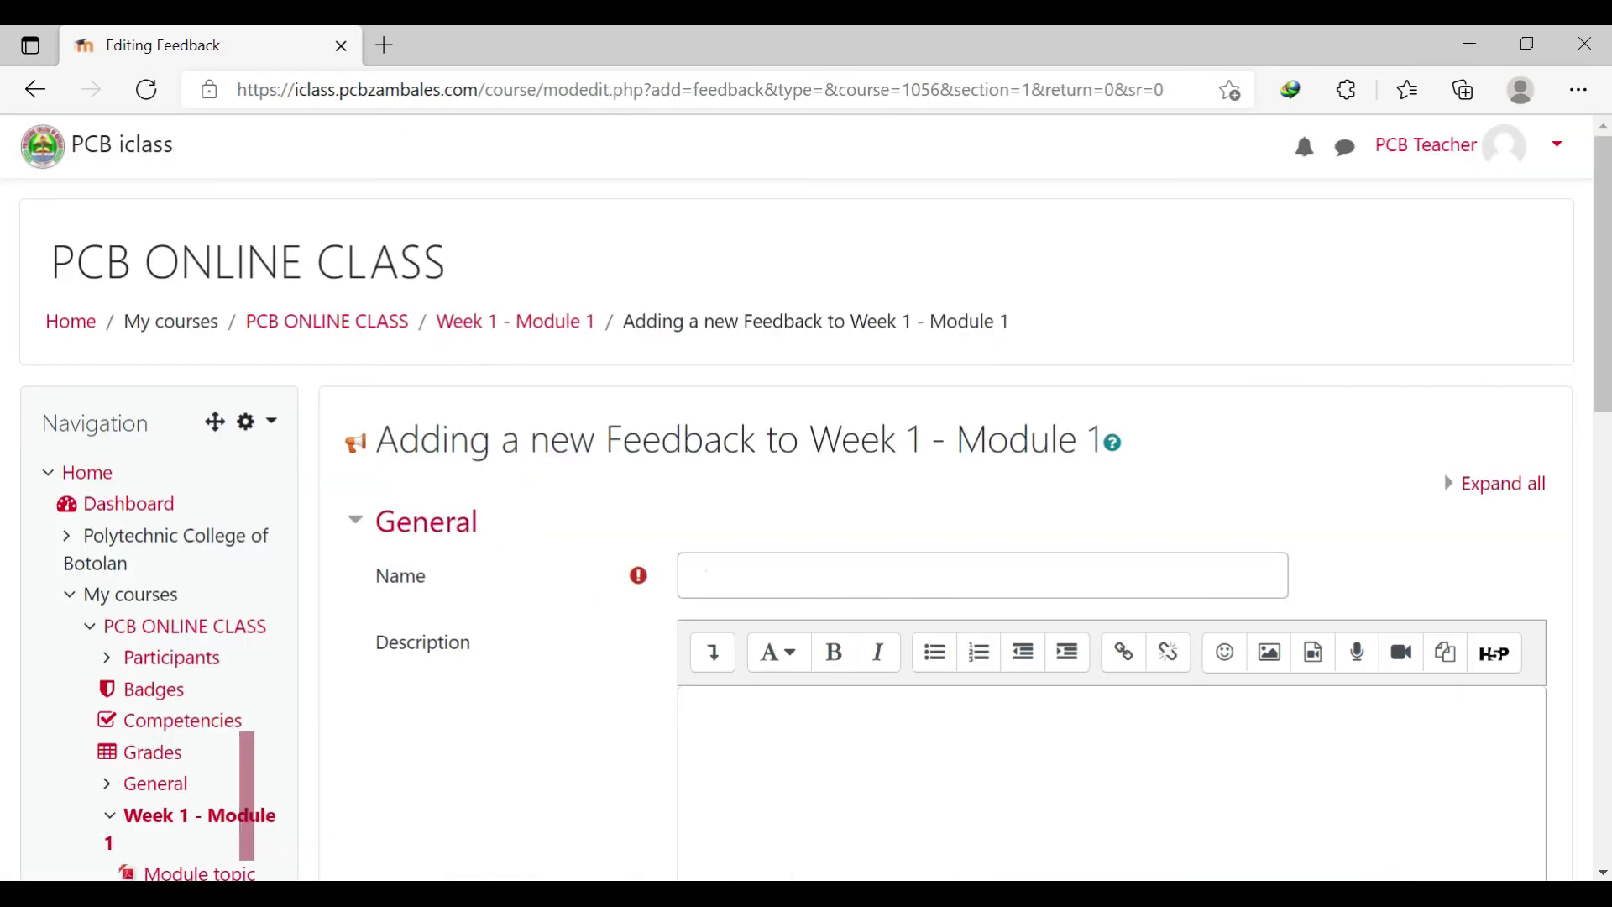
- Name the new feedback activity "Feedback, Comments and Suggestions"
left_click(706, 576)
type("Fee")
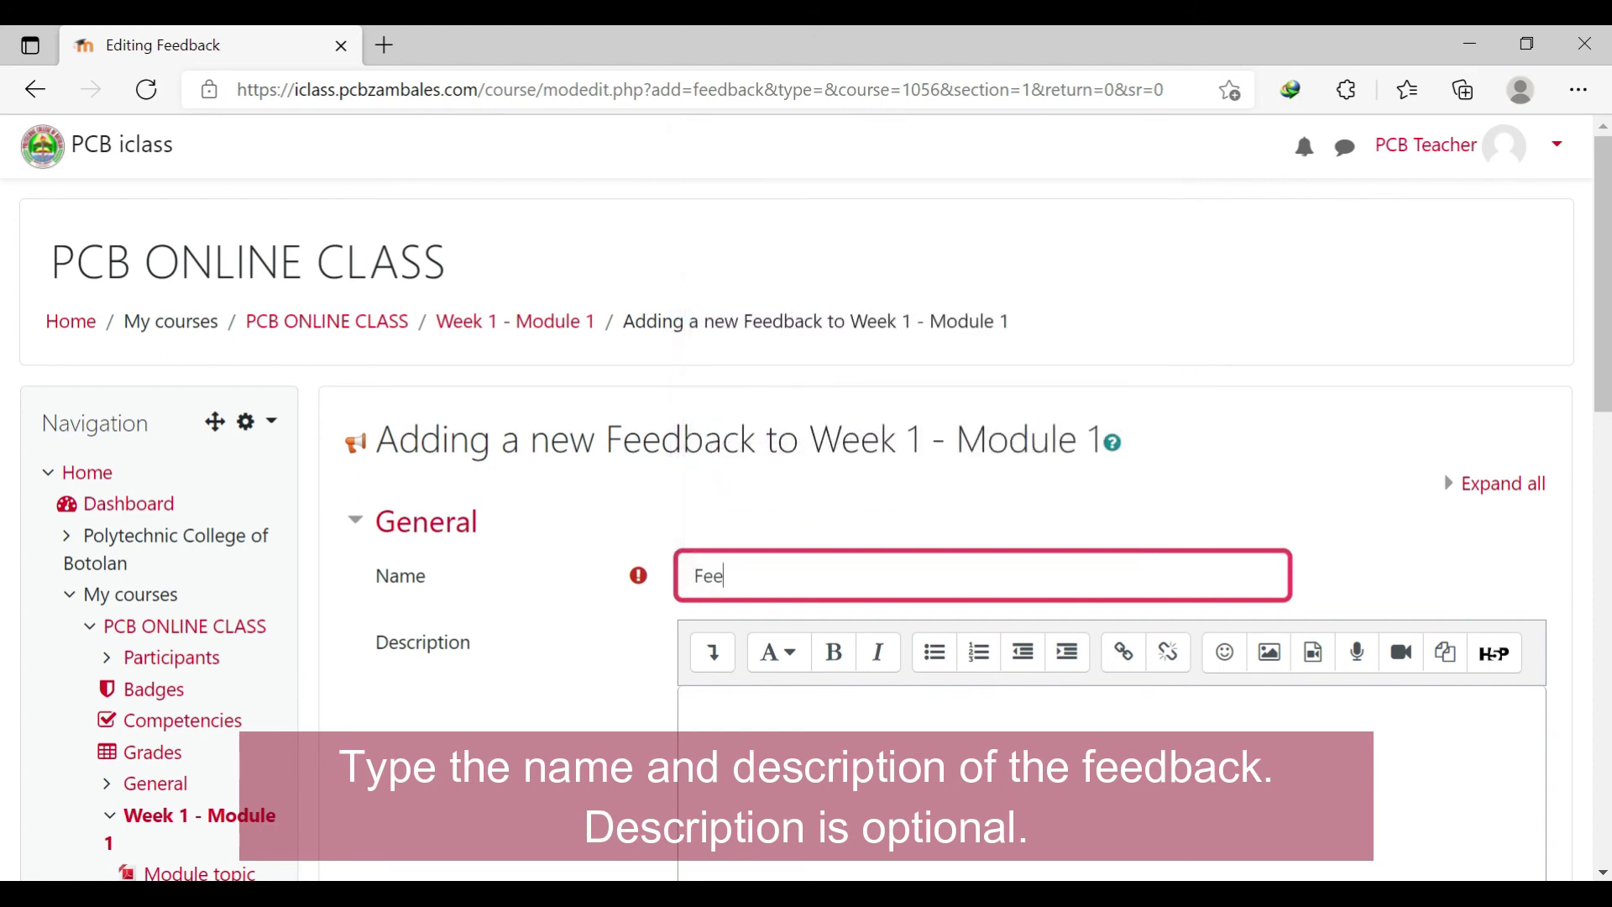
type("dback, Comments and ")
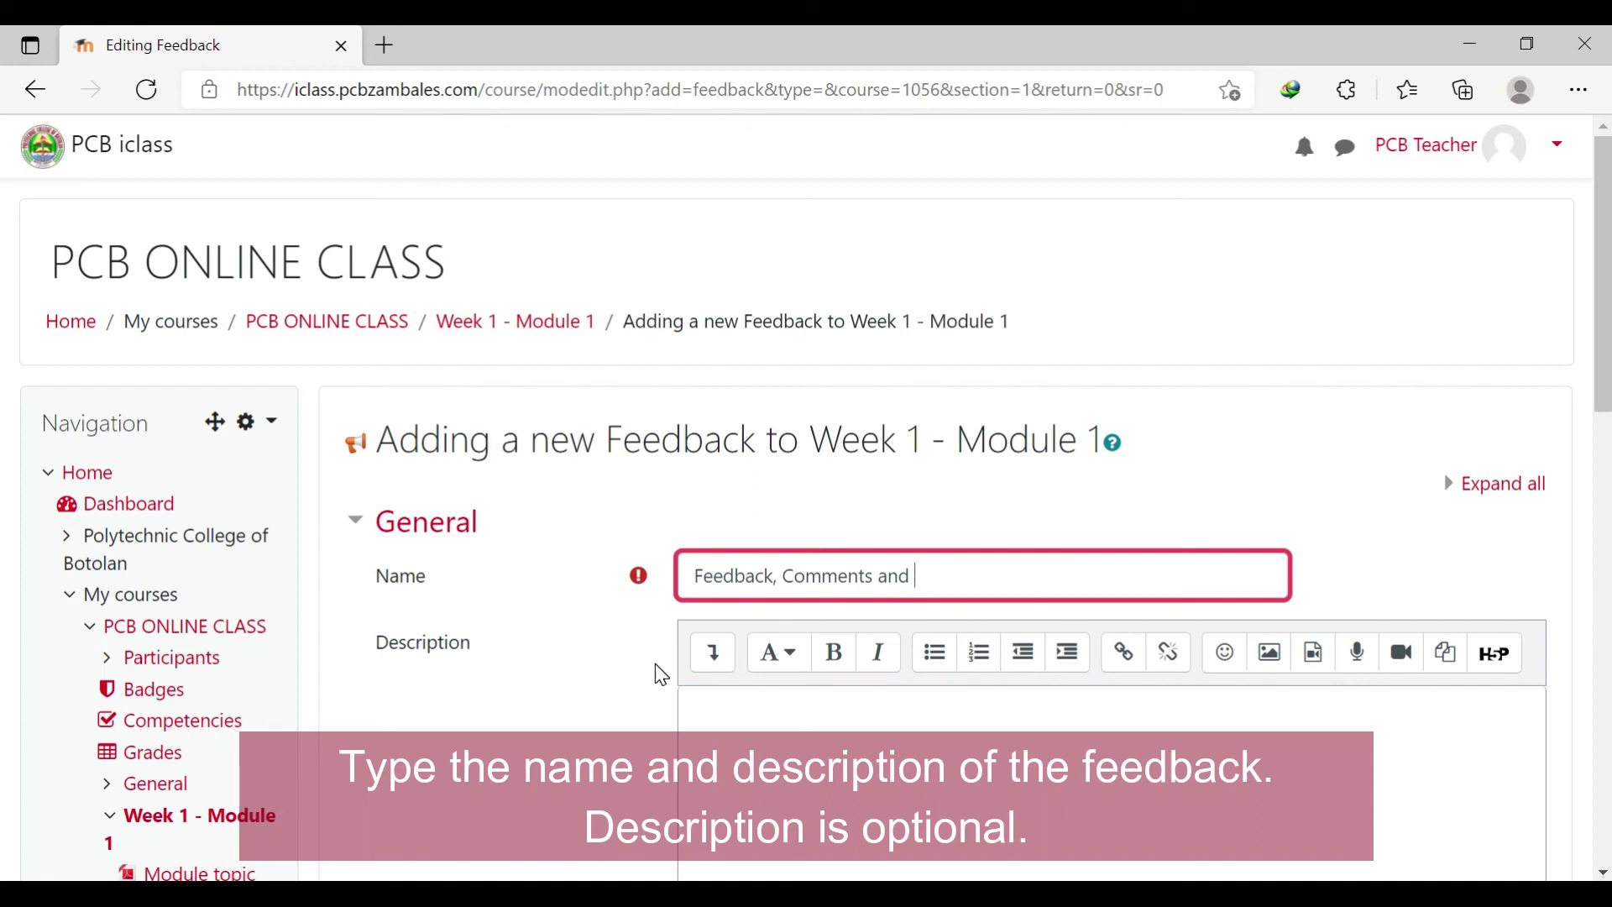
type("Suggestions")
- Look over the Availability date settings with the description left empty, and save and display the feedback activity
scroll(655, 663, "down", 3)
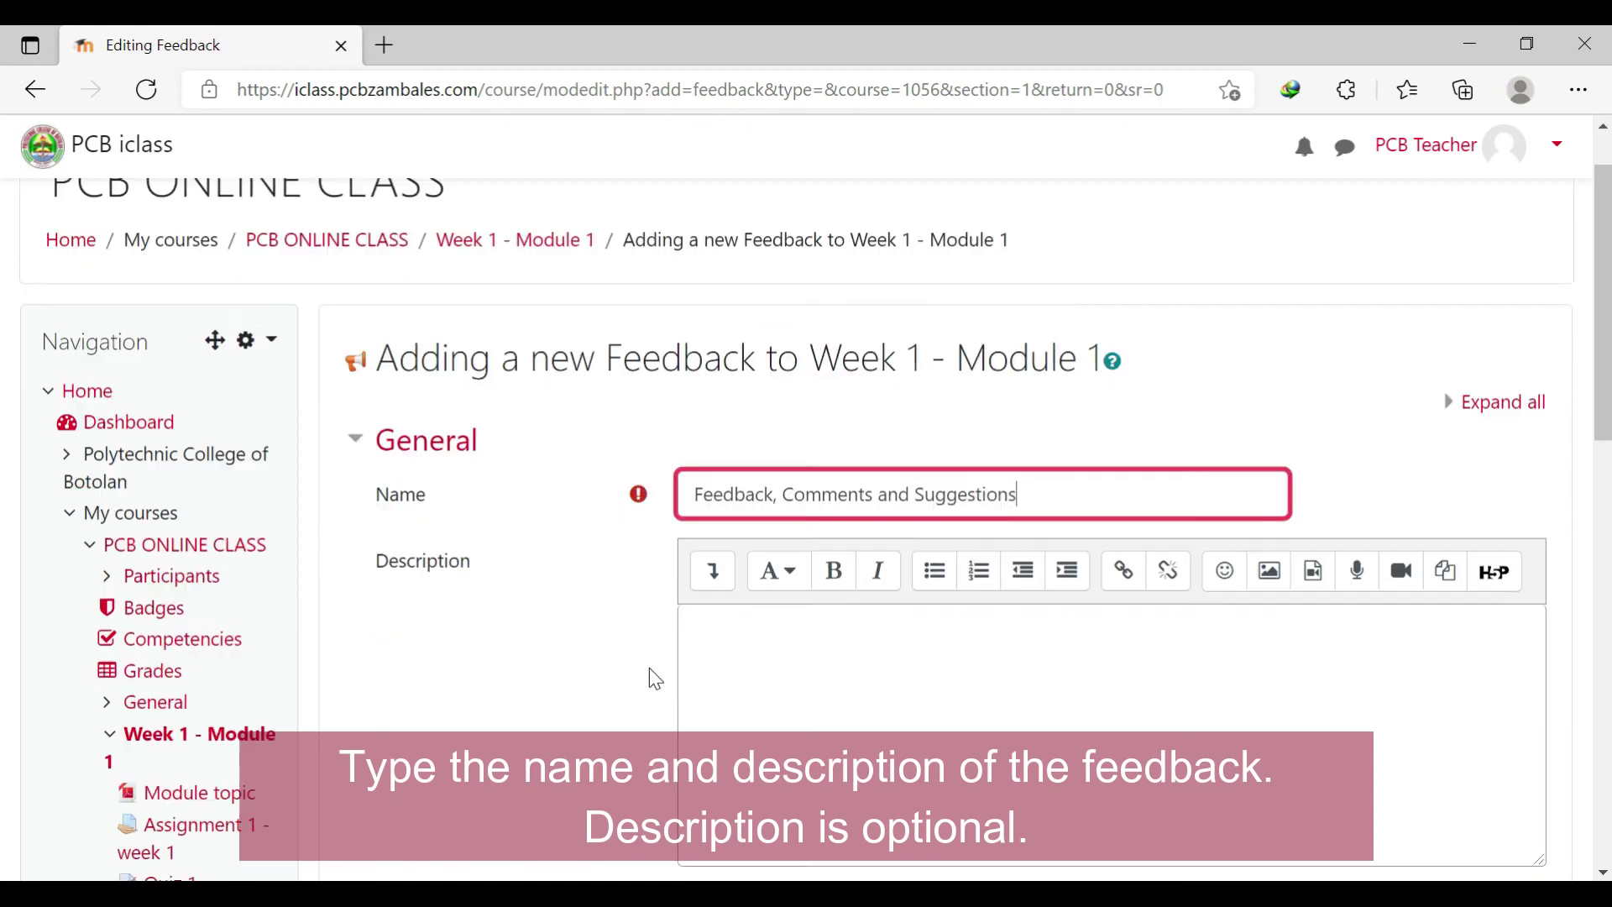
left_click(810, 530)
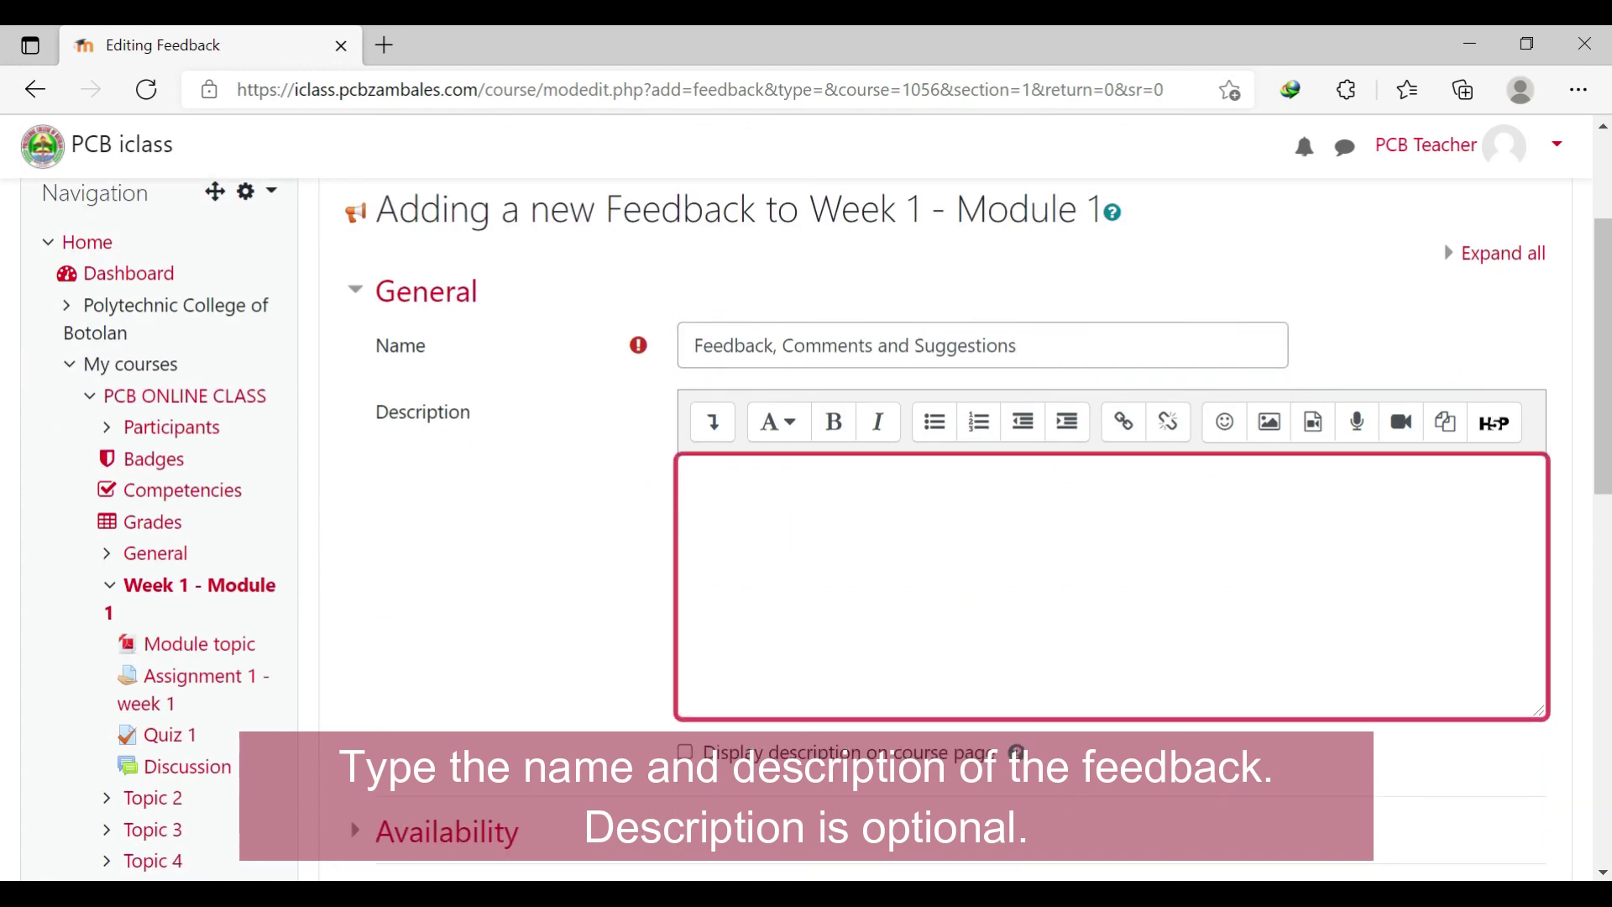
scroll(525, 611, "down", 1)
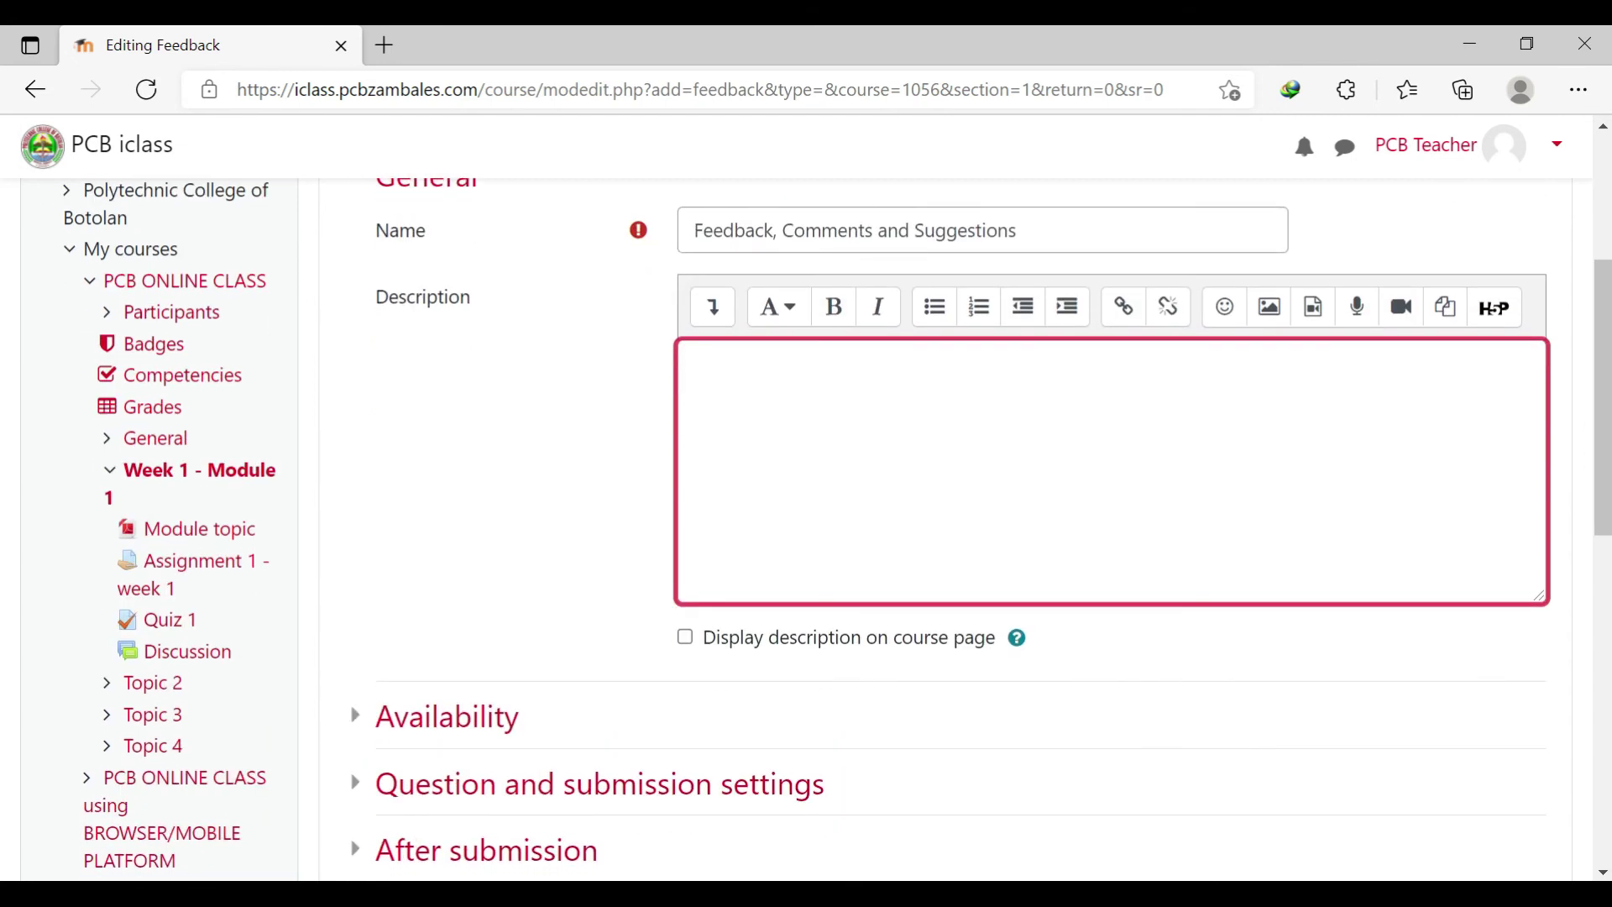
scroll(525, 611, "down", 1)
left_click(525, 612)
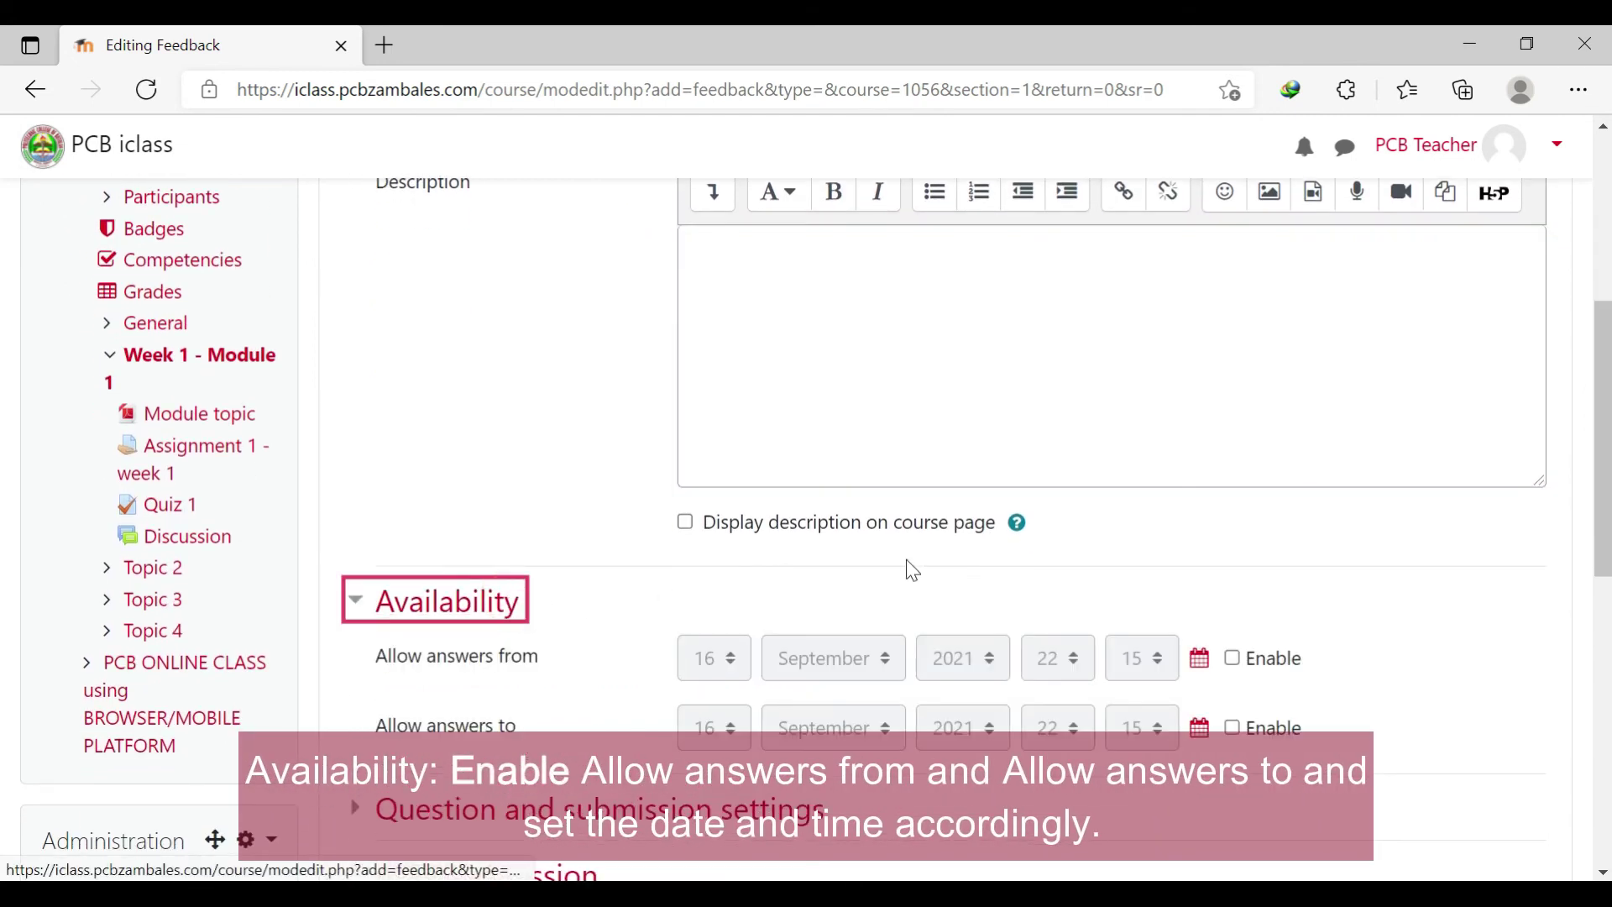
scroll(498, 685, "down", 1)
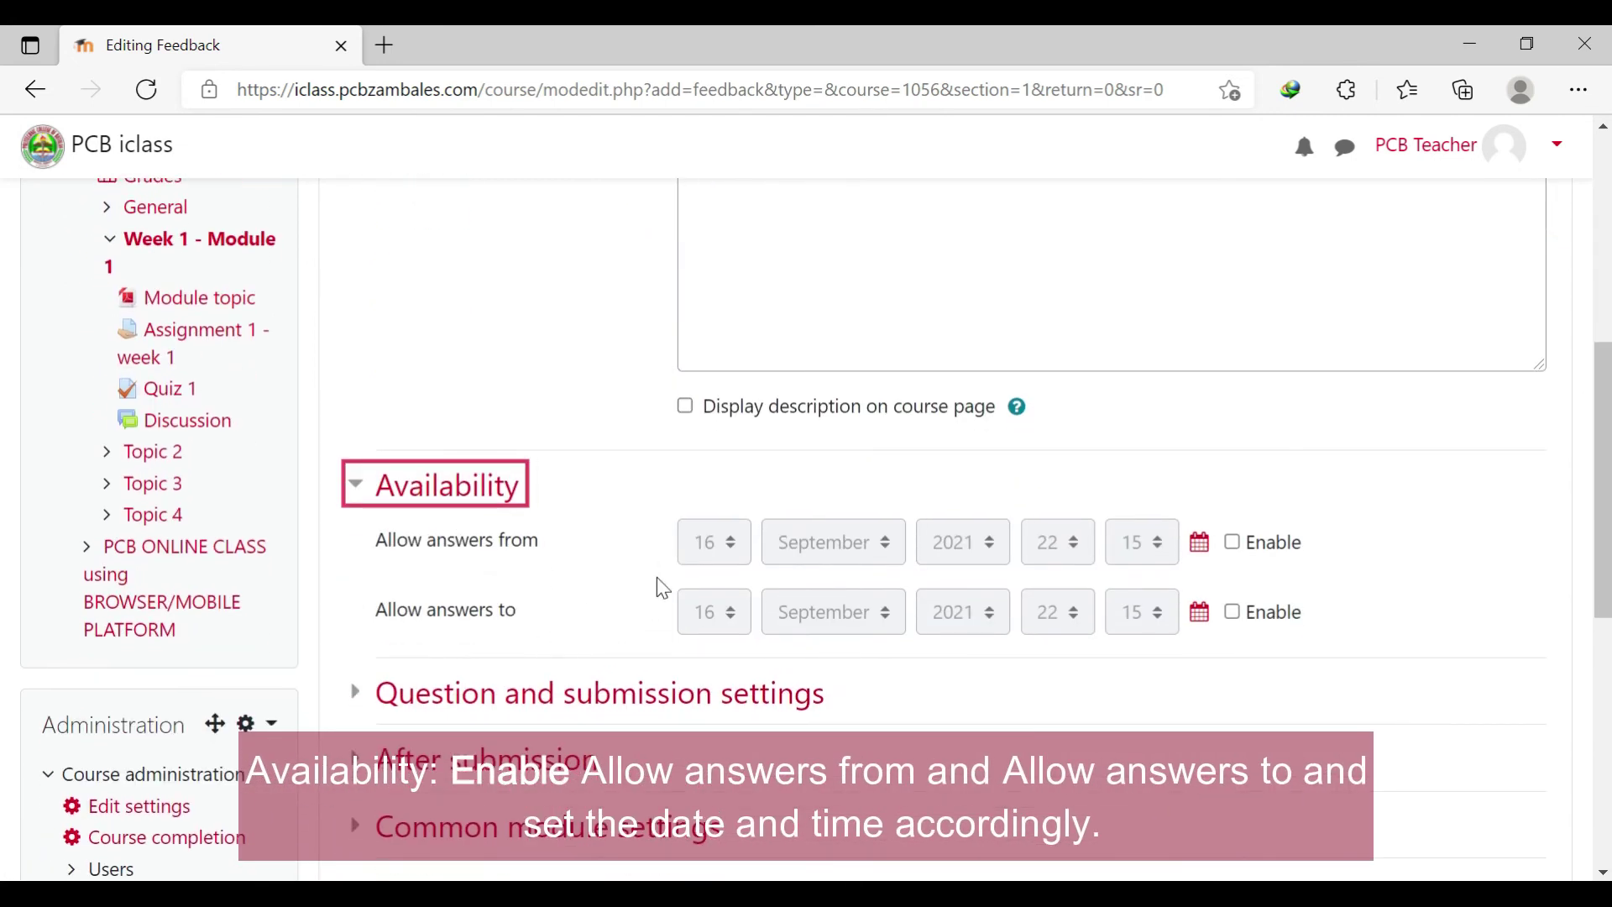
left_click_drag(347, 547, 551, 556)
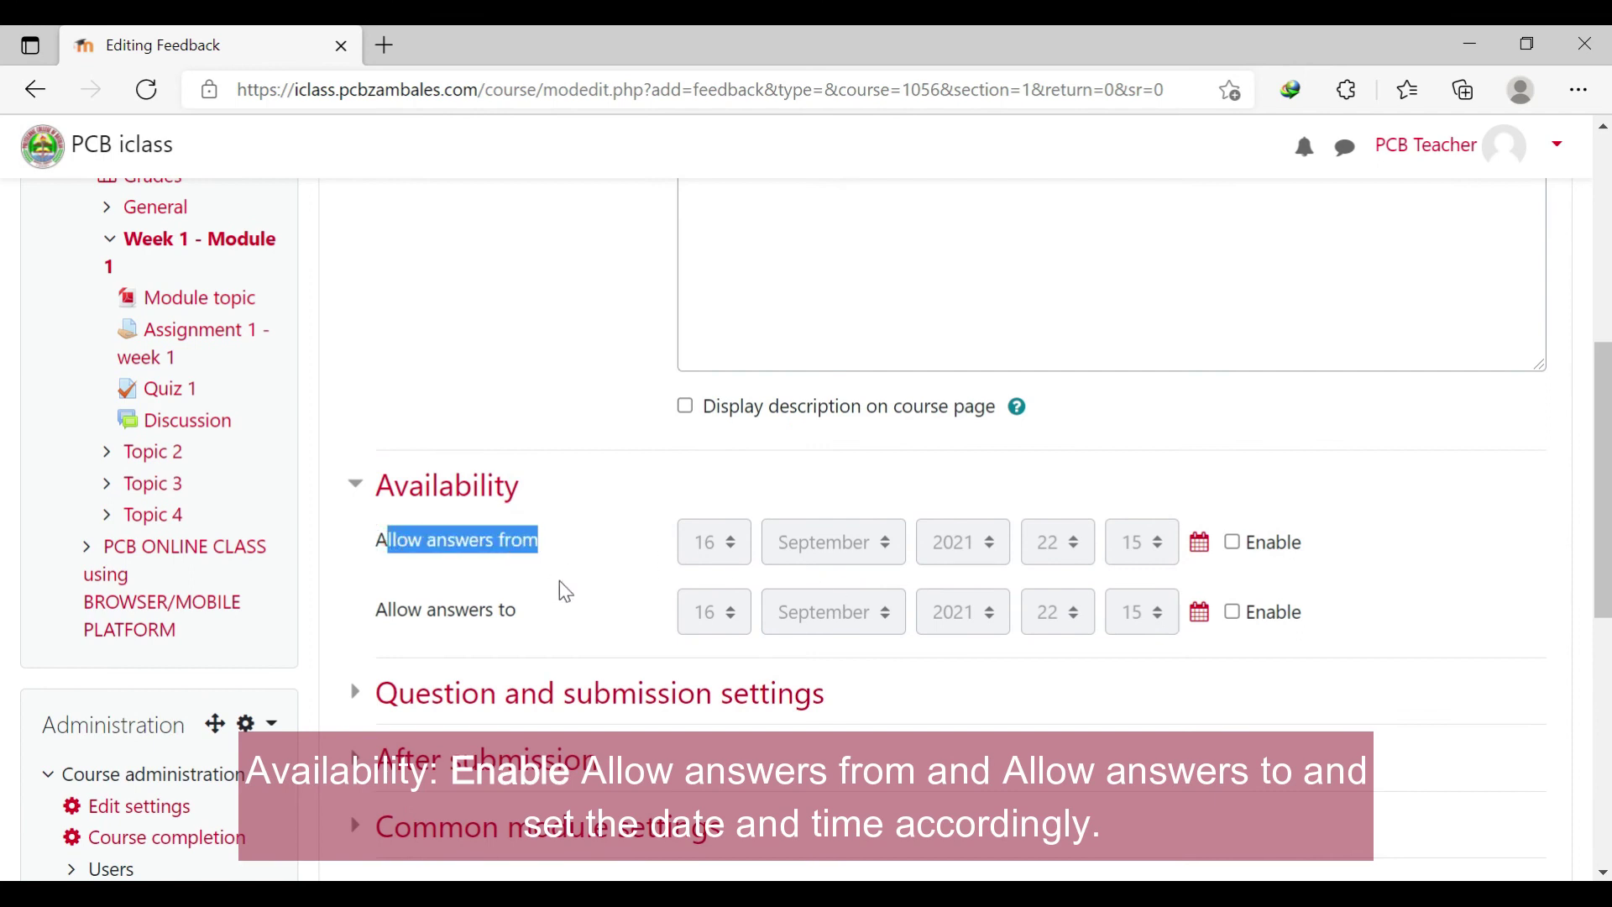
left_click(561, 581)
scroll(587, 579, "down", 4)
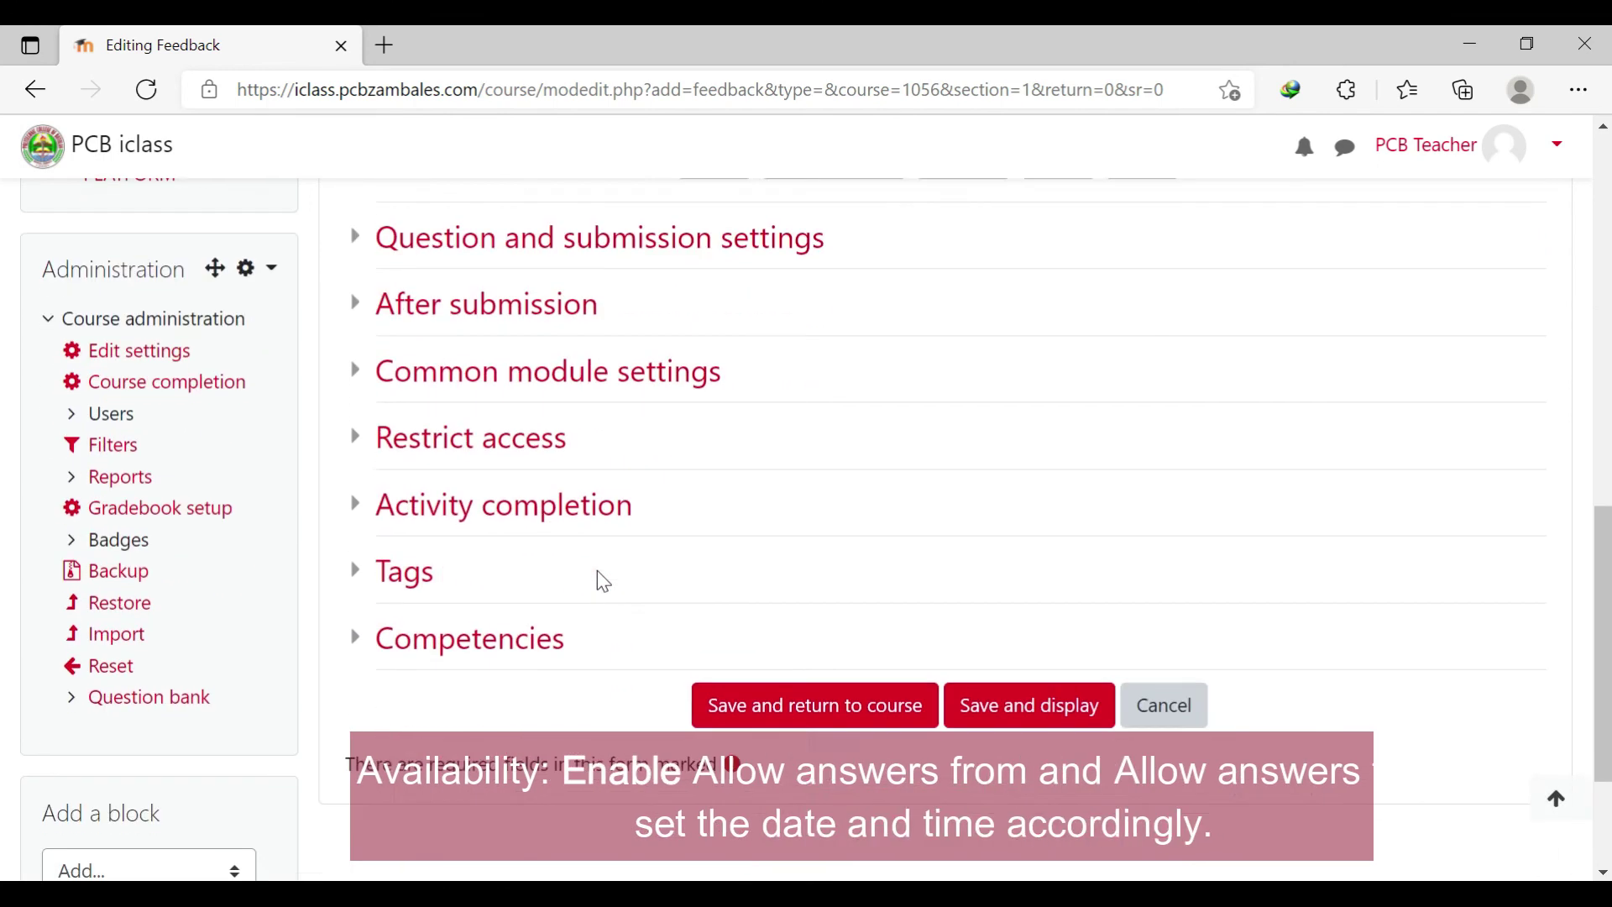
left_click(989, 717)
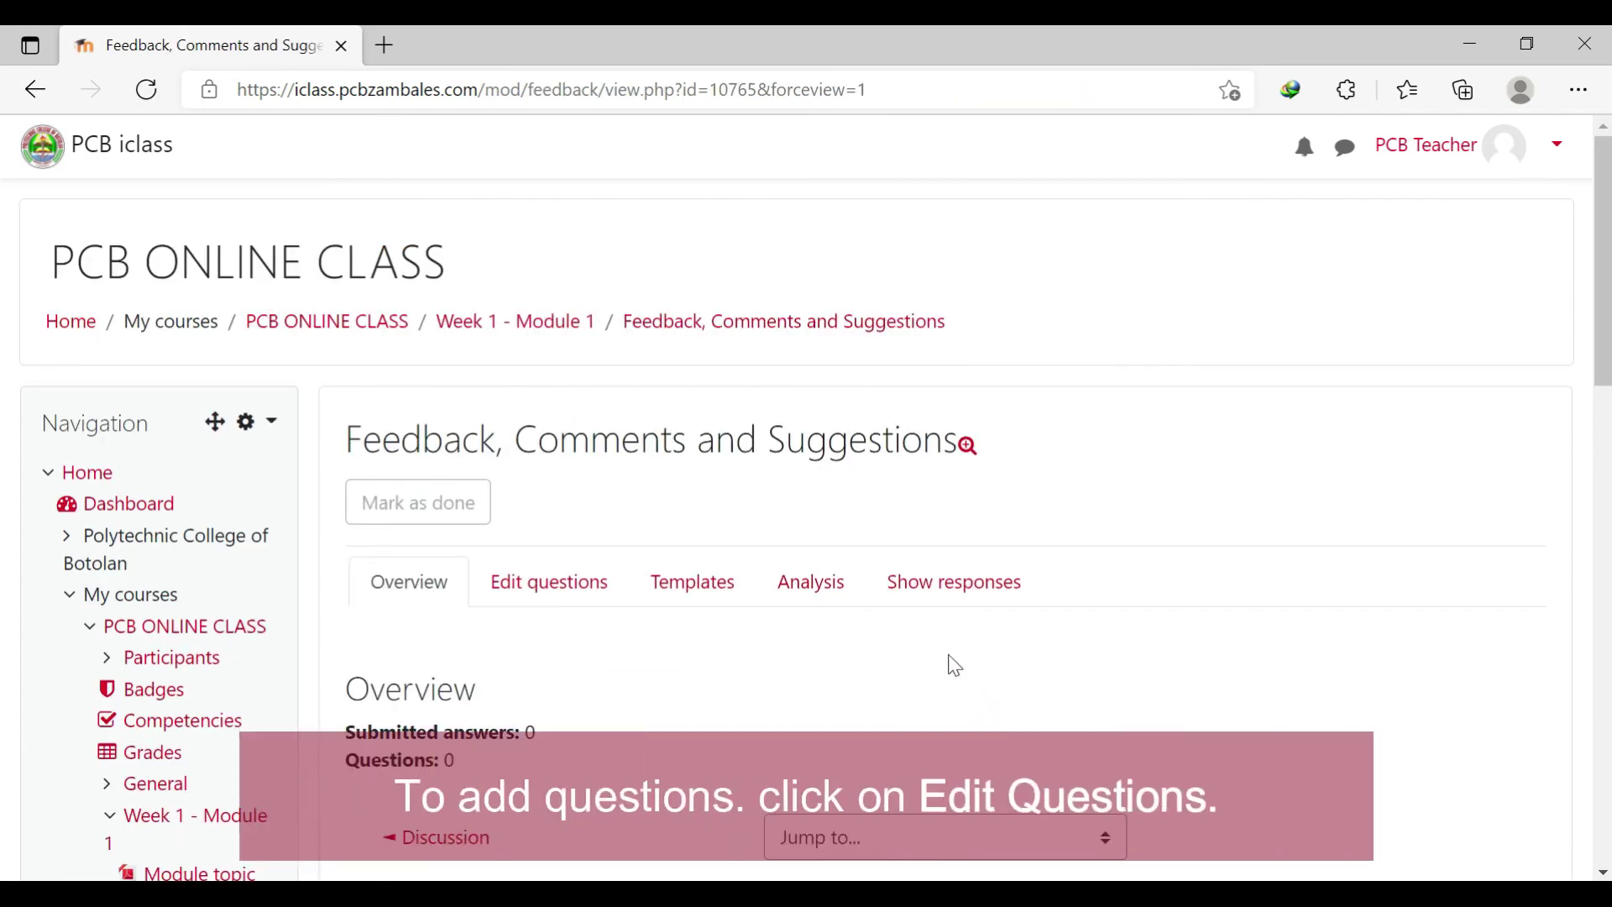
- Open question editing for the feedback activity and add a Longer text answer question
scroll(743, 523, "down", 4)
scroll(719, 524, "up", 1)
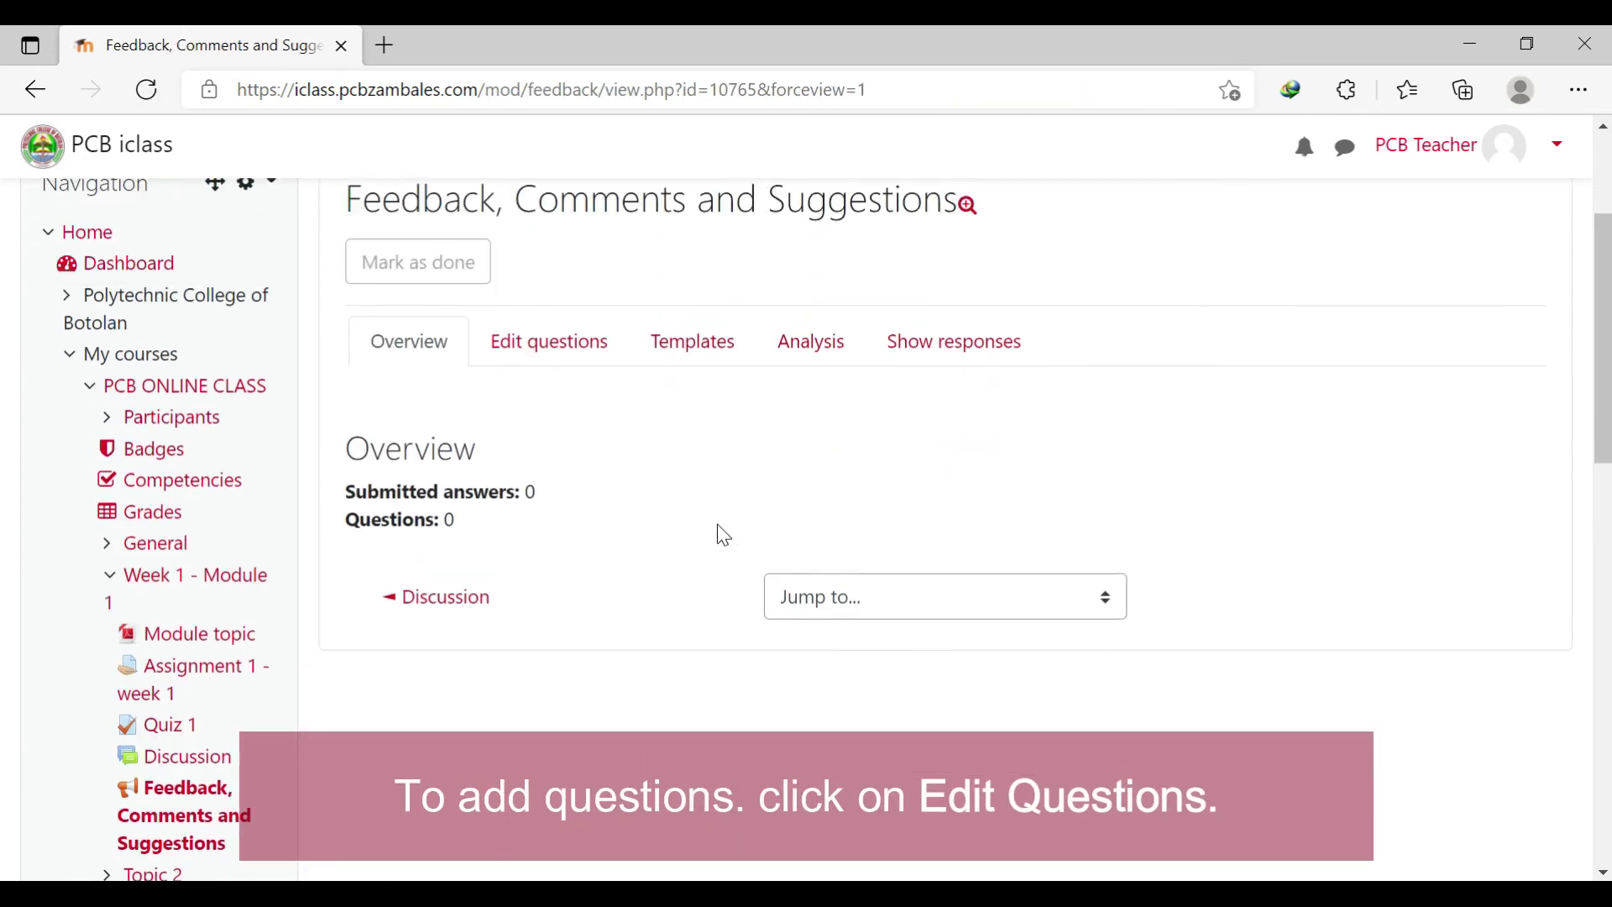
left_click(553, 336)
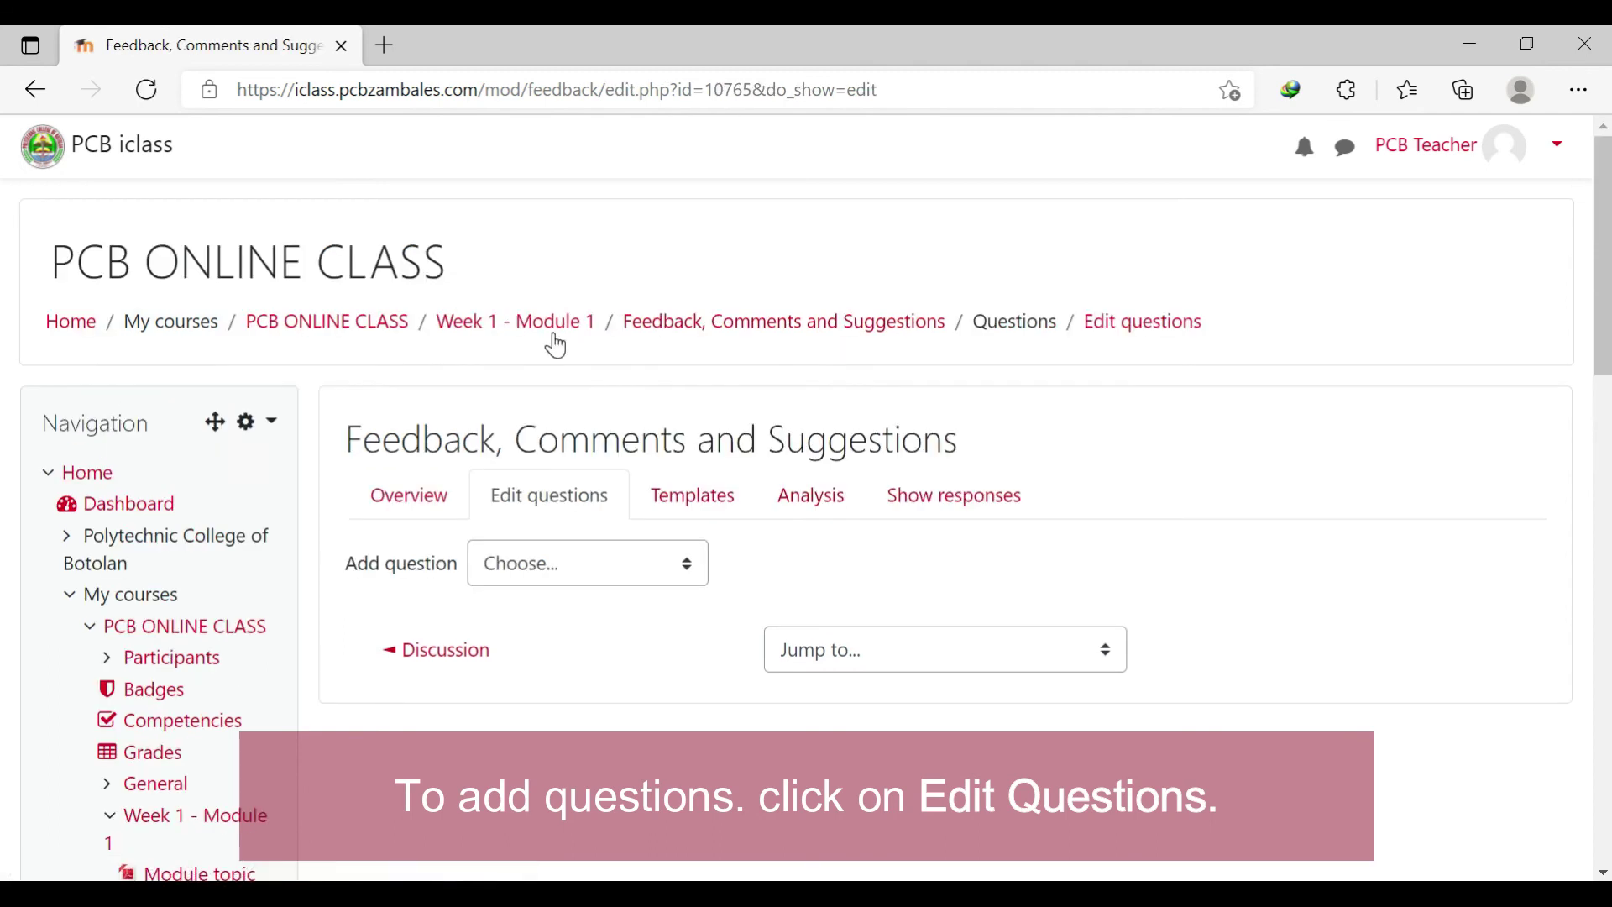
left_click(535, 571)
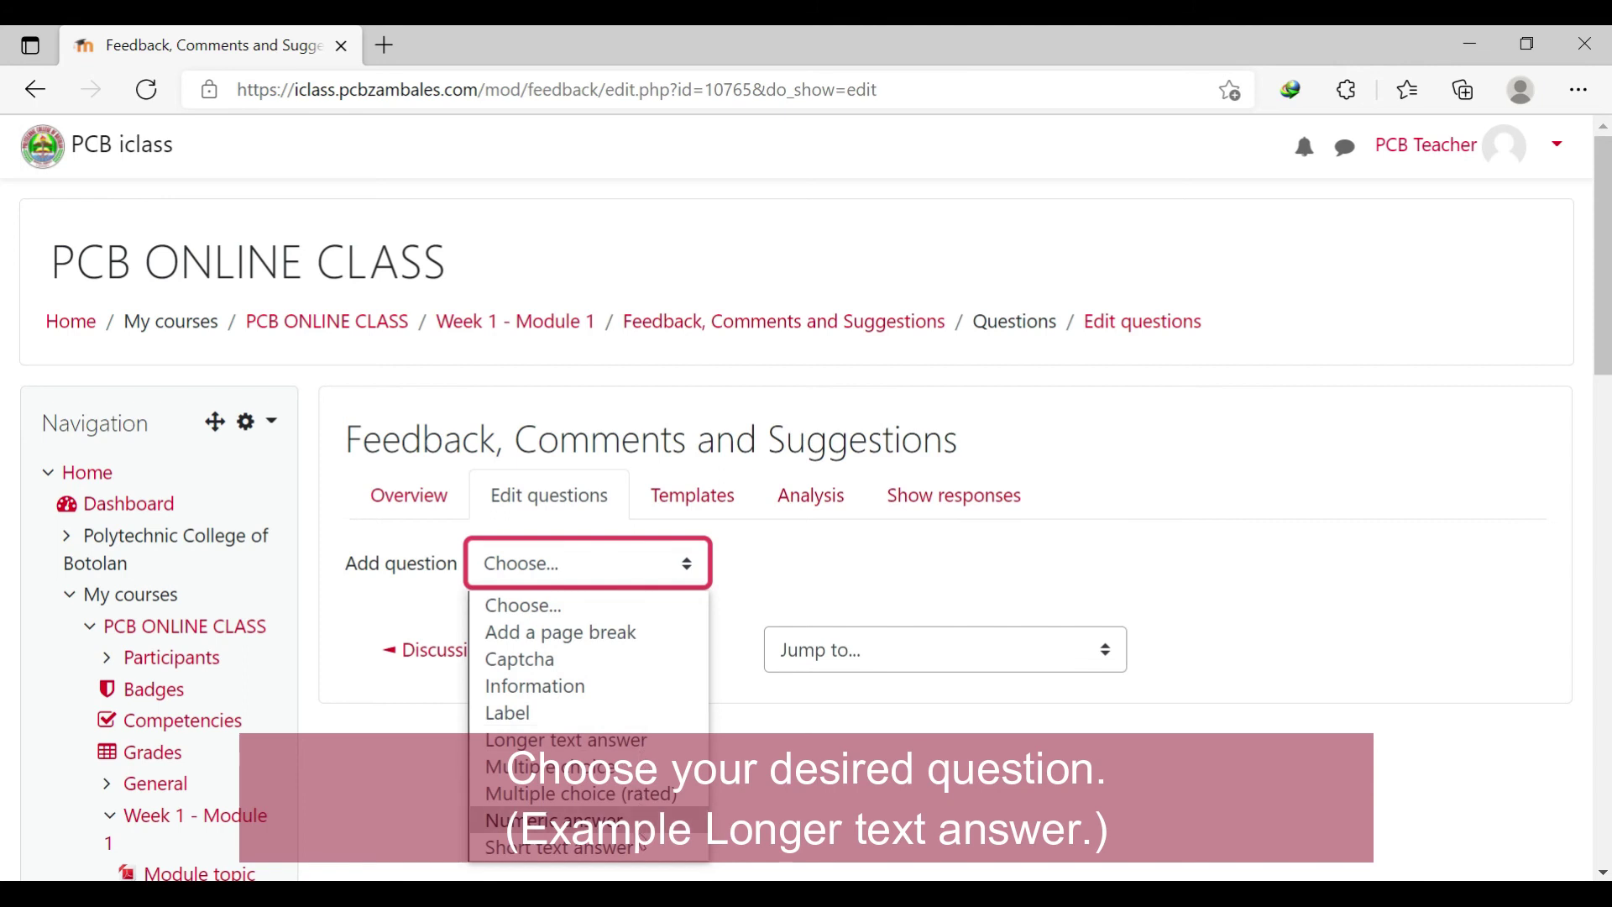
left_click(625, 742)
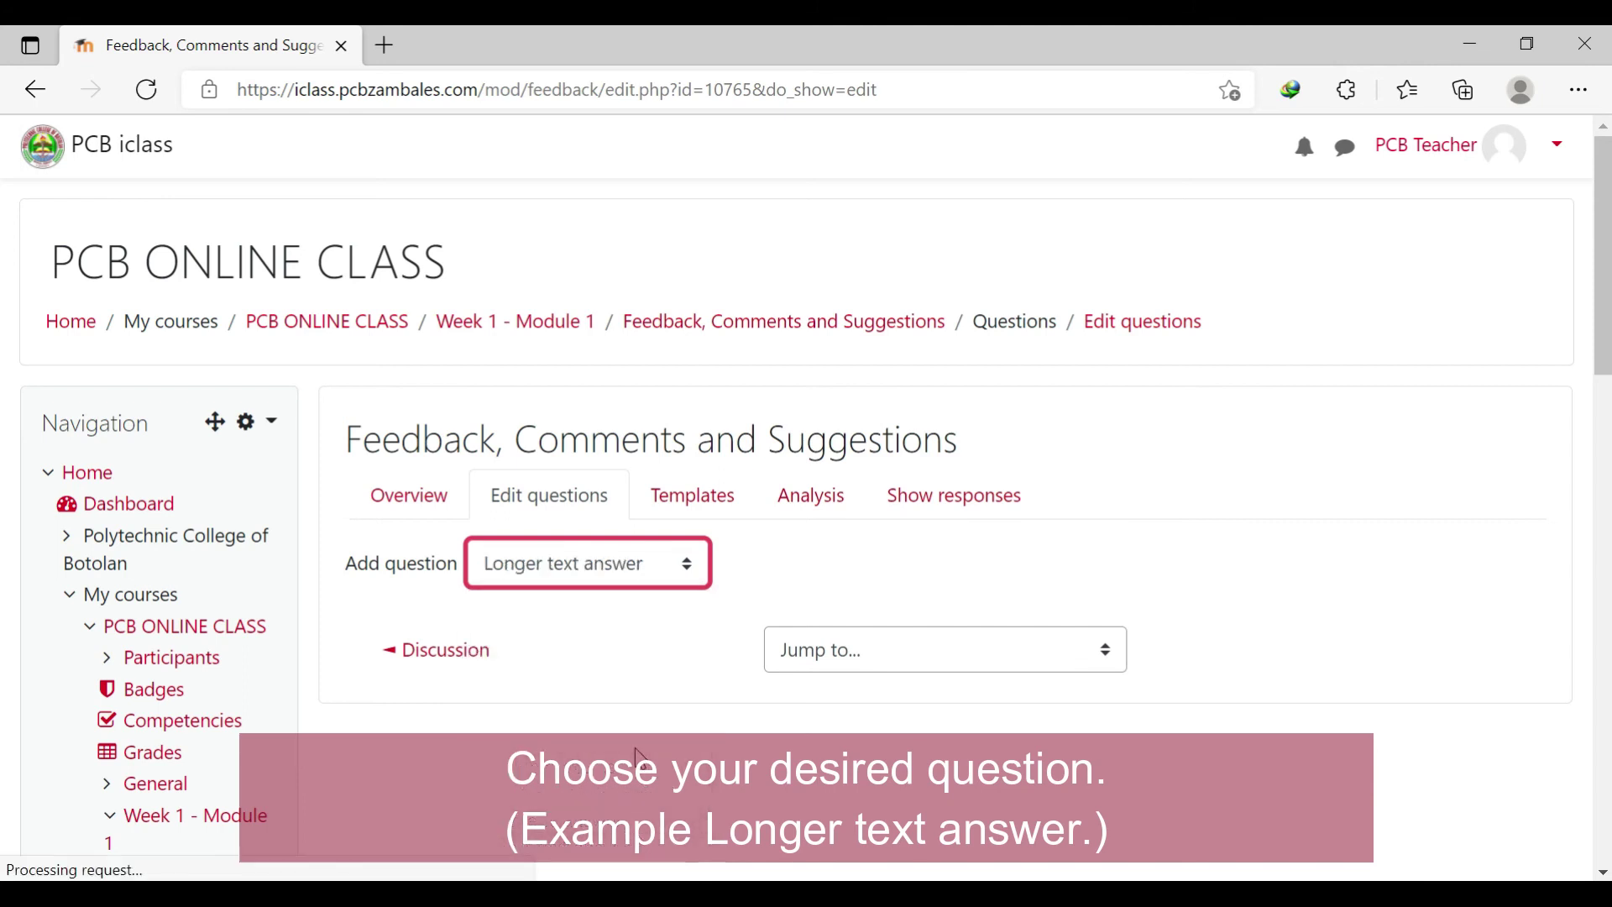
scroll(625, 613, "down", 1)
left_click(757, 559)
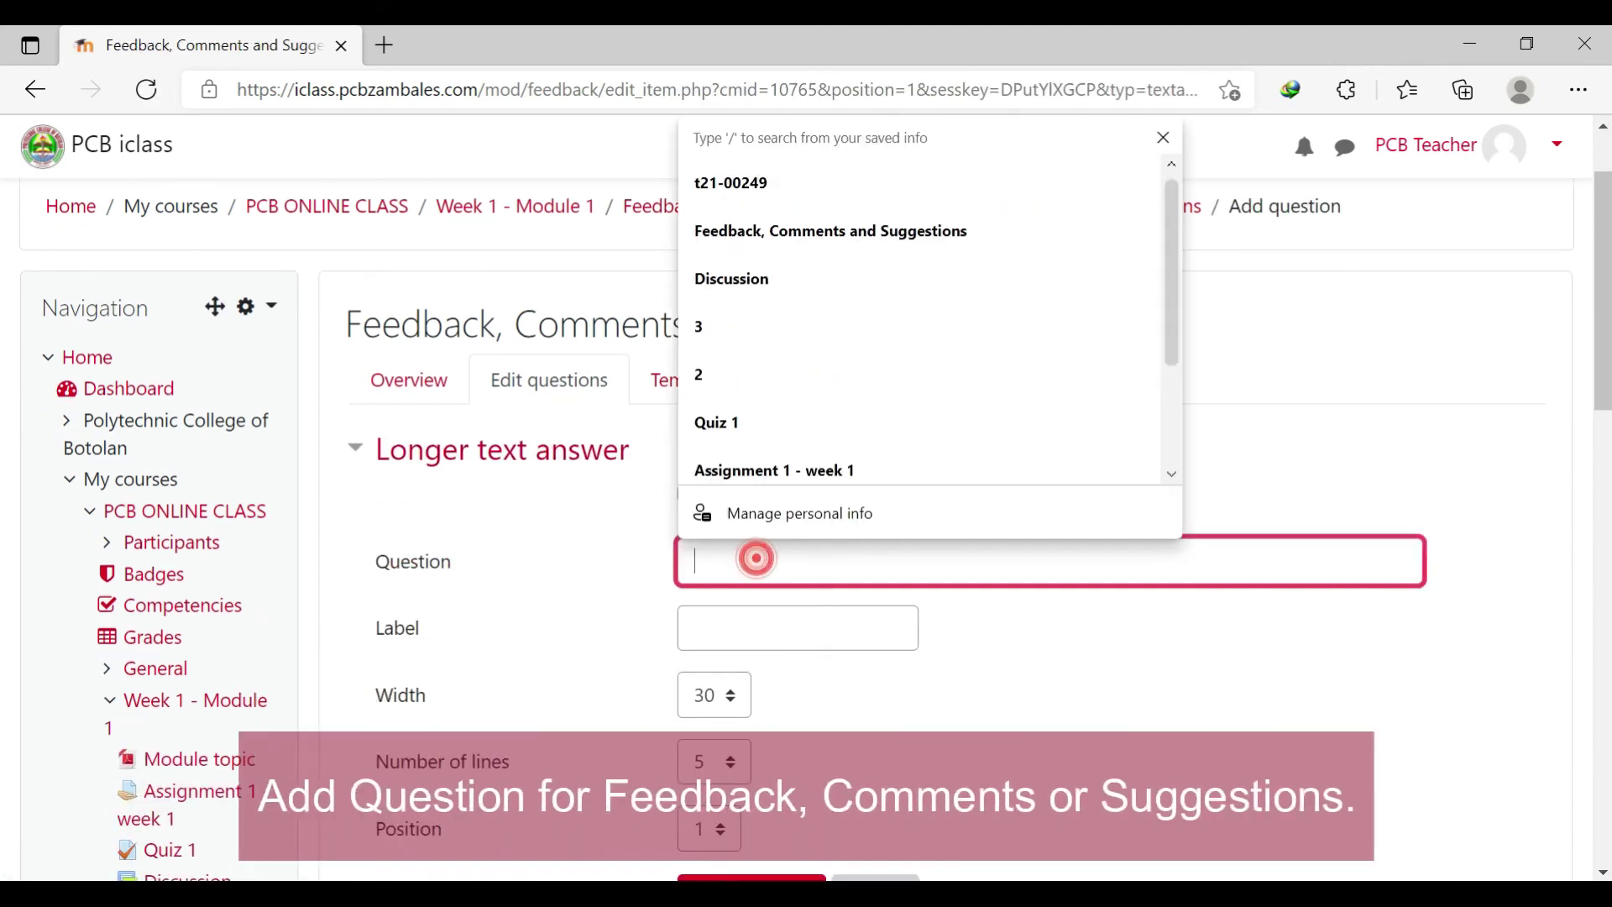
type("Write")
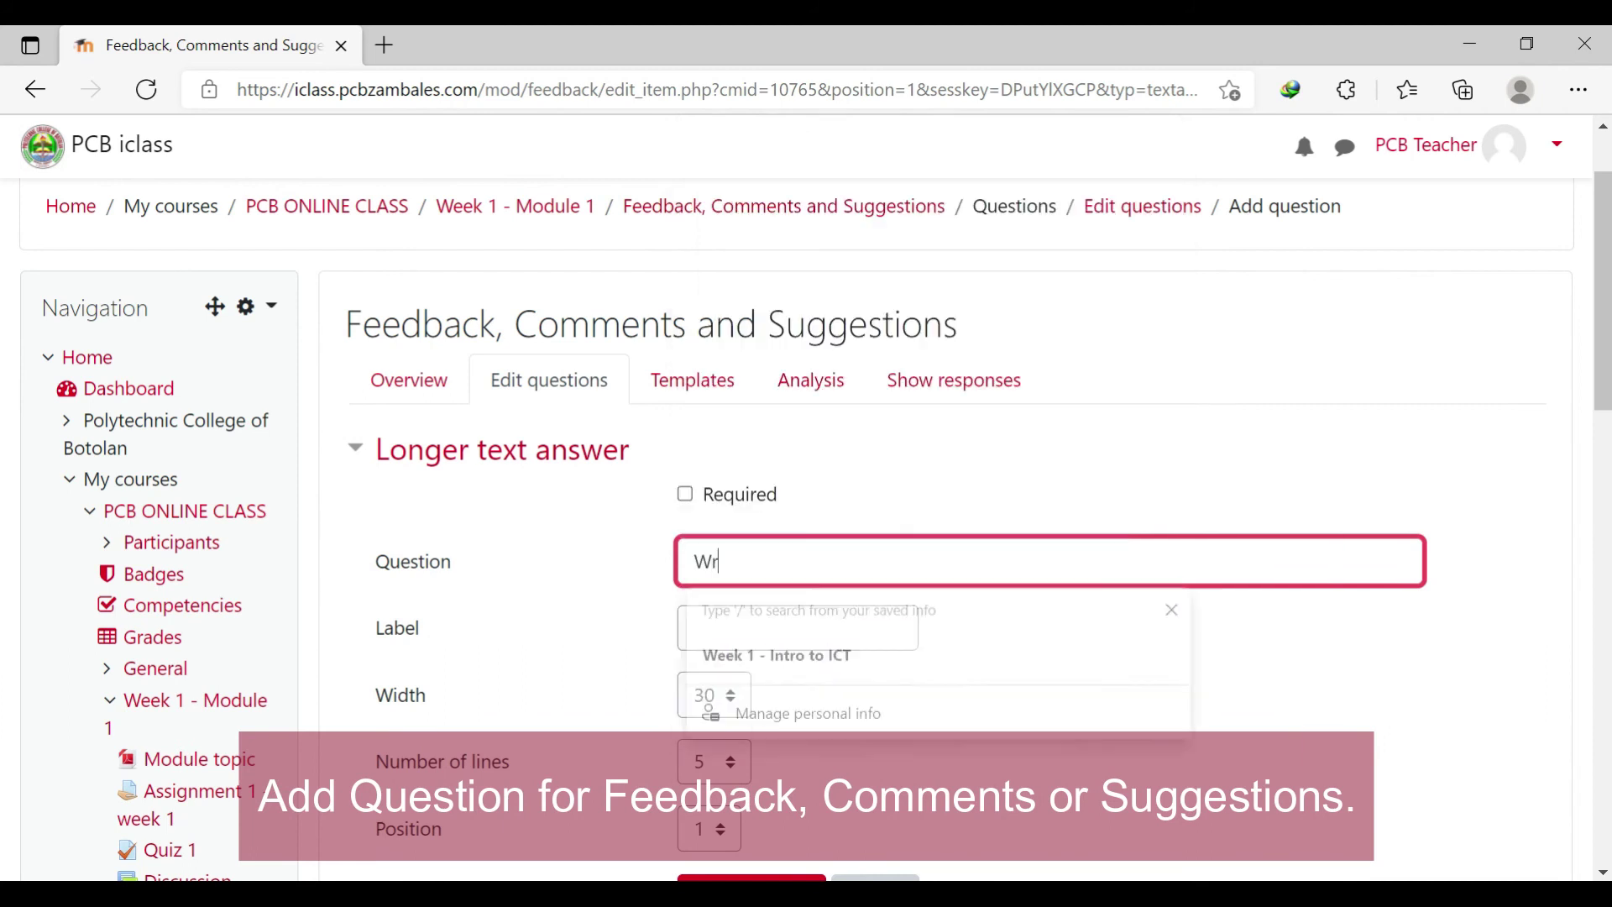
key("BackSpace")
key("BackSpace")
key("BackSpace")
key("BackSpace")
key("BackSpace")
key("BackSpace")
key("BackSpace")
key("BackSpace")
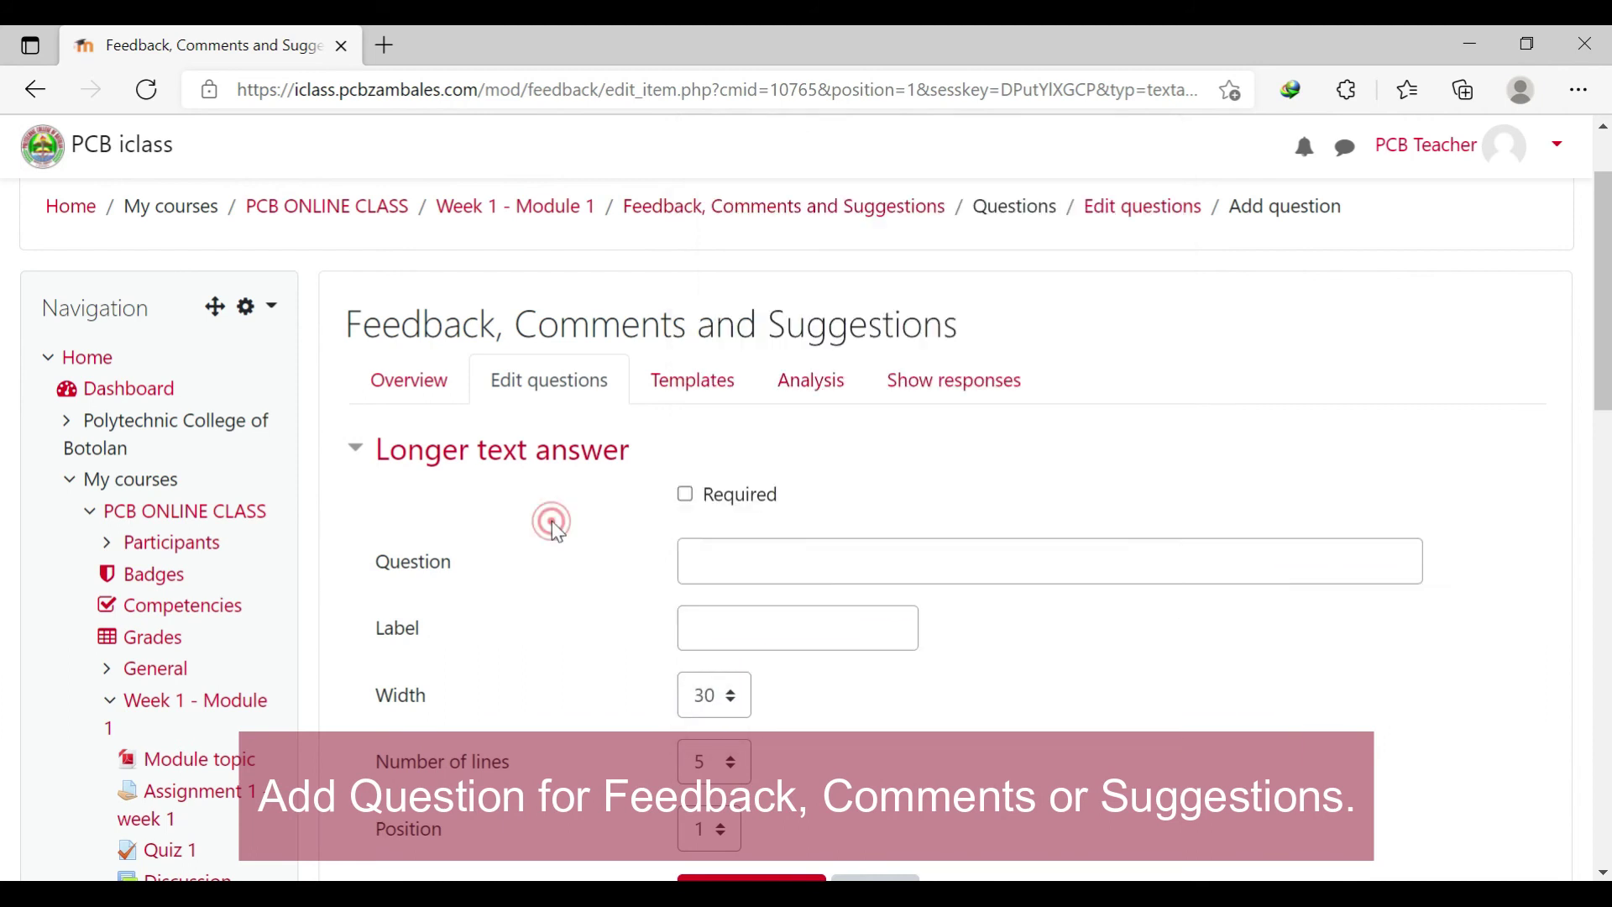
- Enter the question text "write your feedback, comments and suggestions about the topic."
type("write your")
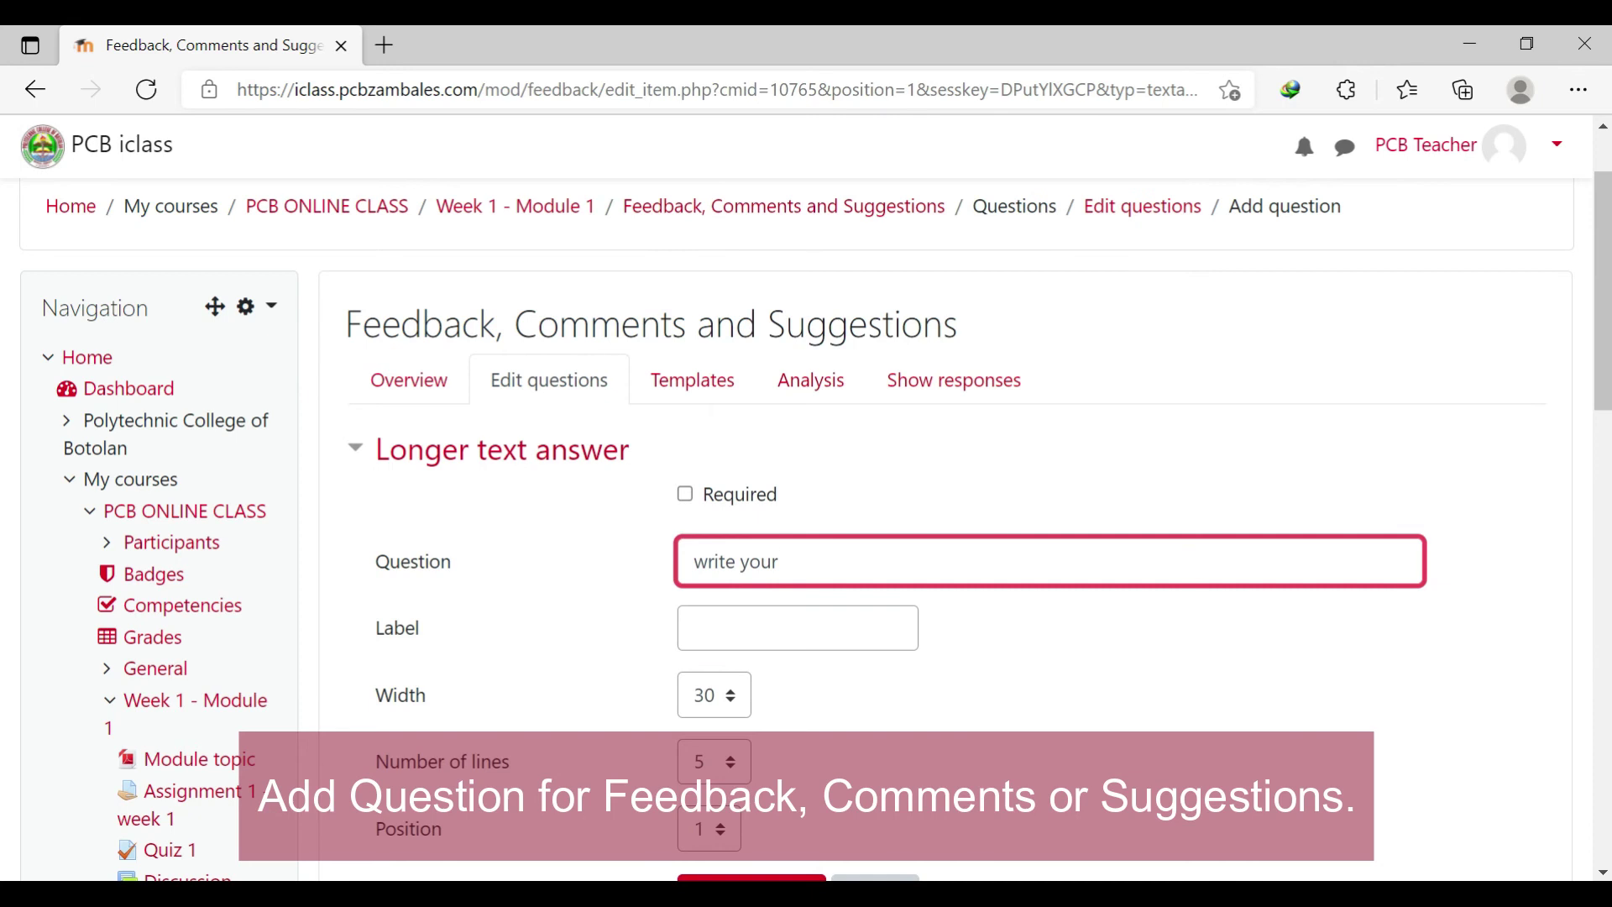
type(" feedback, comments and suggestions about the top")
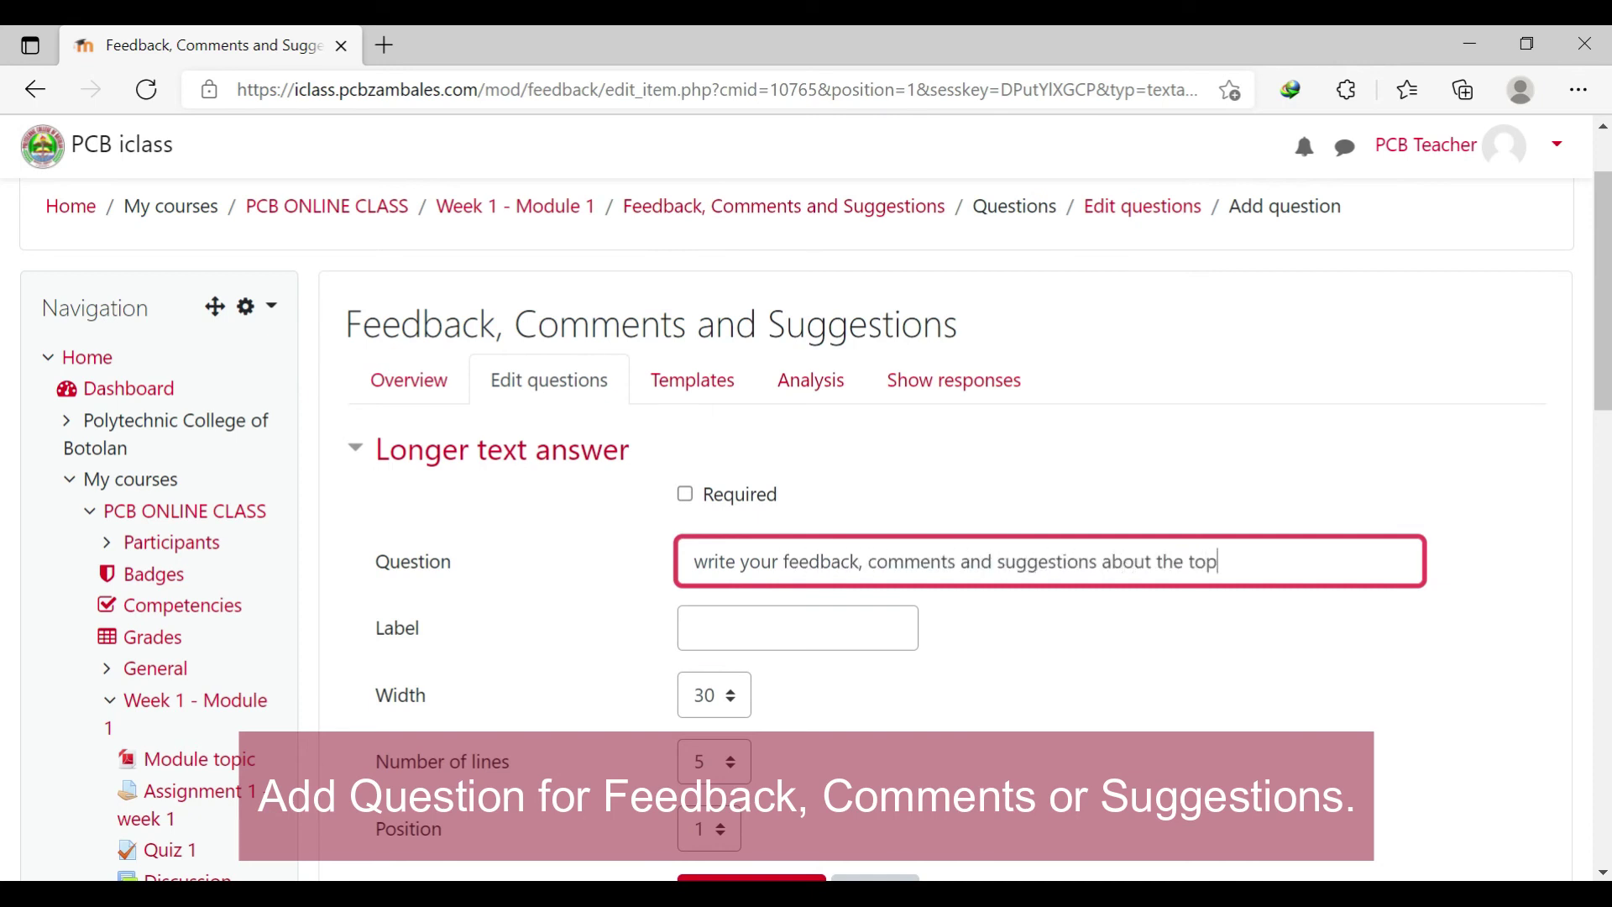
type("ic.")
left_click(563, 598)
scroll(573, 597, "down", 1)
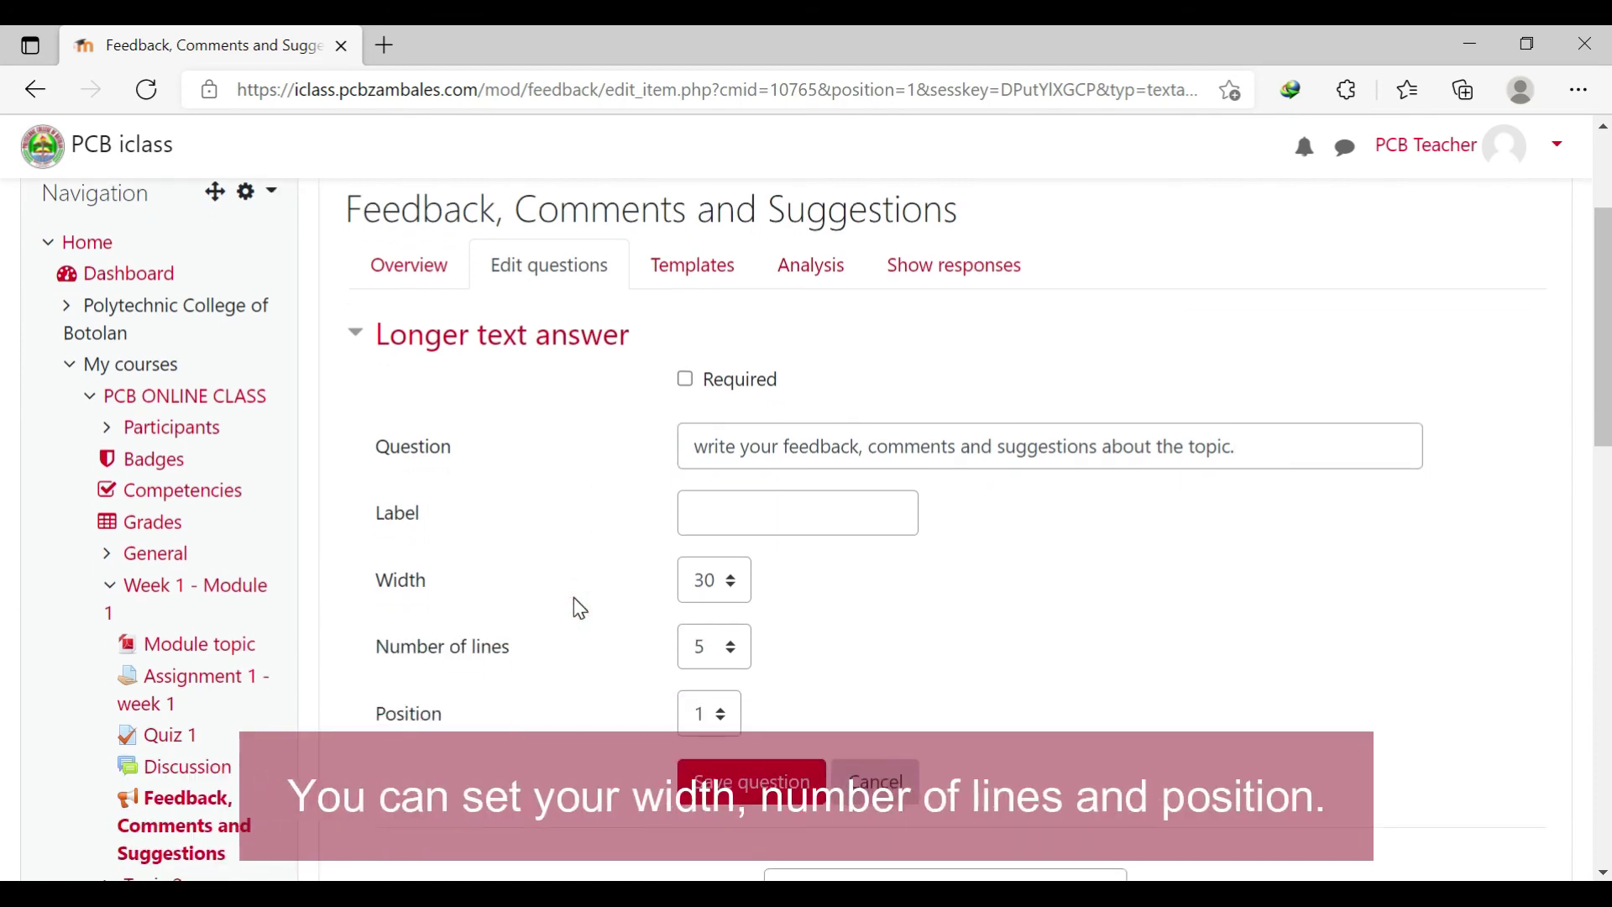
- Keep the number of lines at 5, save the question and check its preview
left_click(919, 661)
left_click(720, 651)
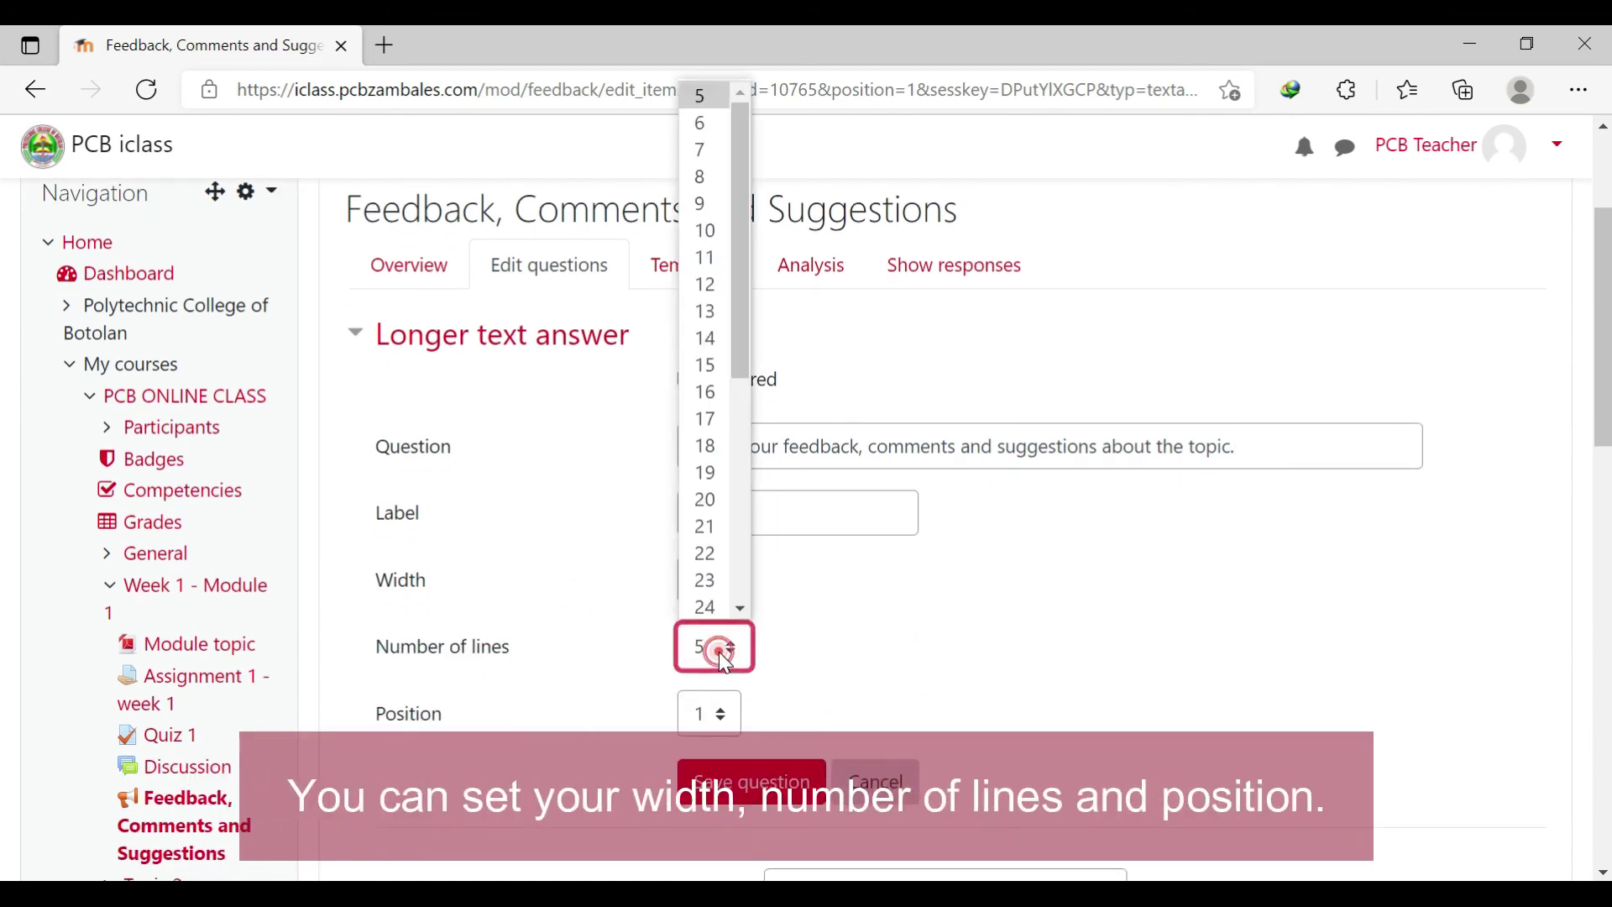
left_click(720, 652)
left_click(736, 793)
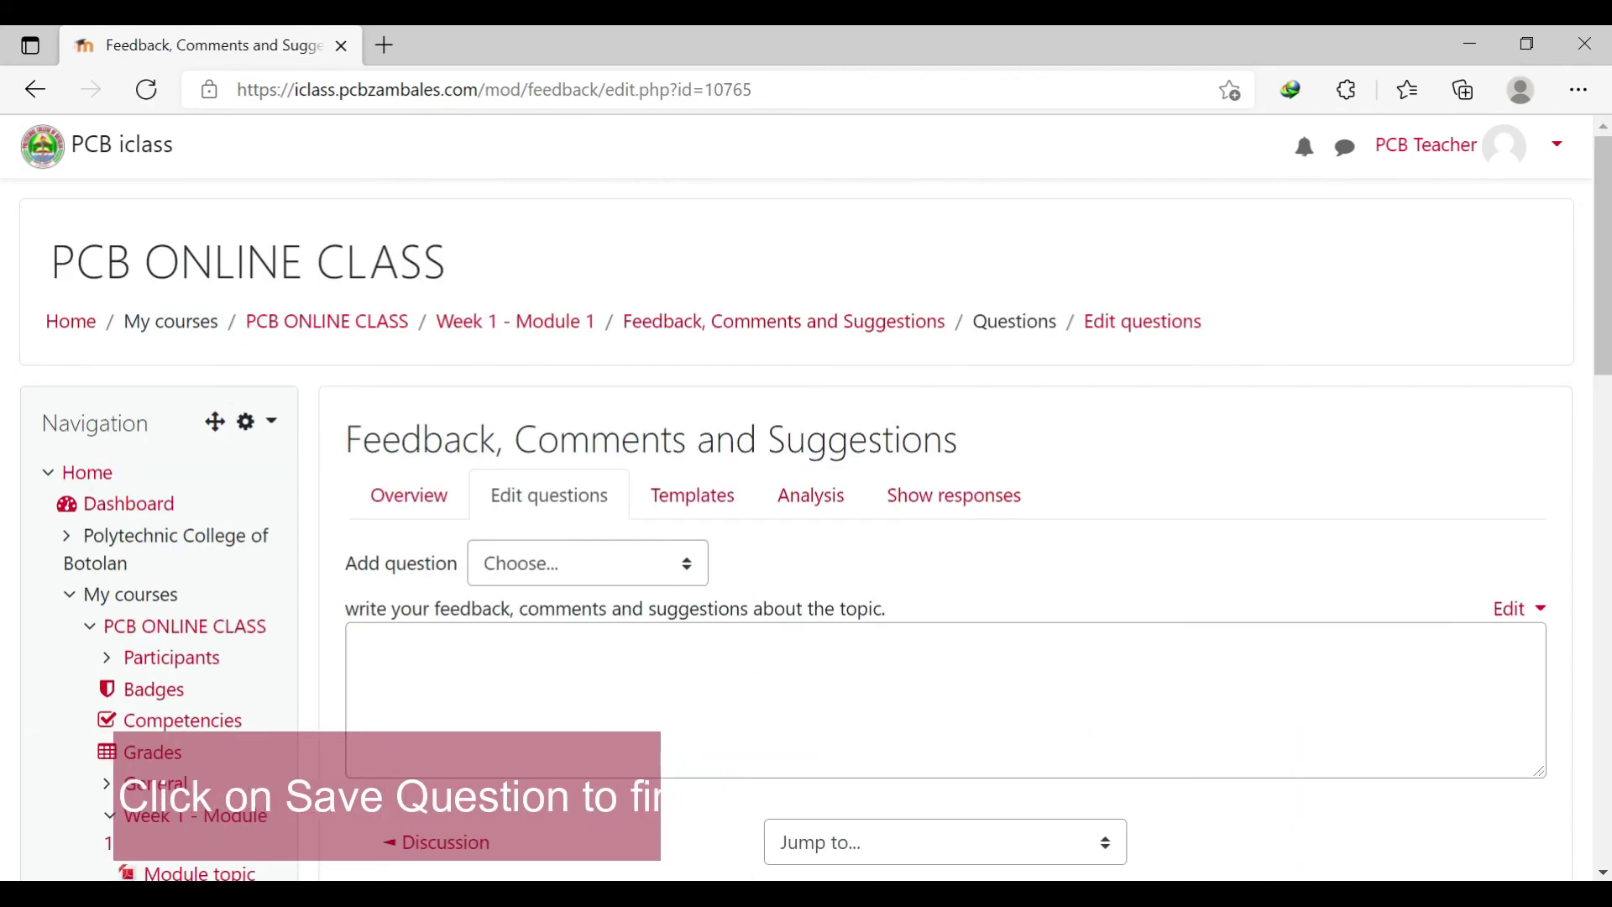
left_click(806, 469)
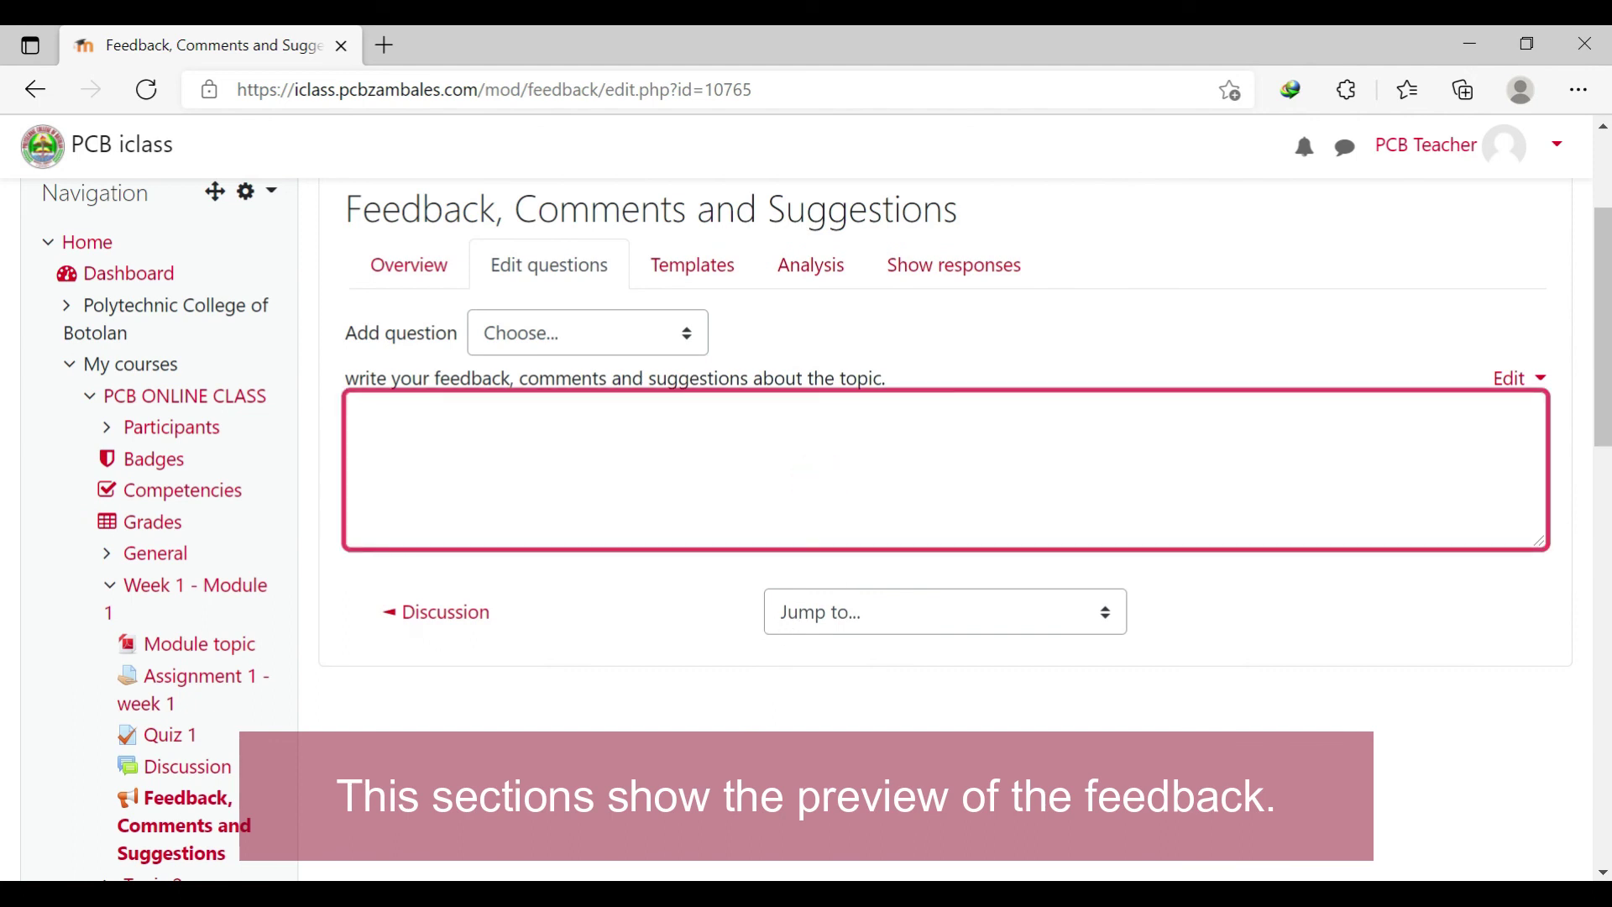
scroll(806, 468, "up", 2)
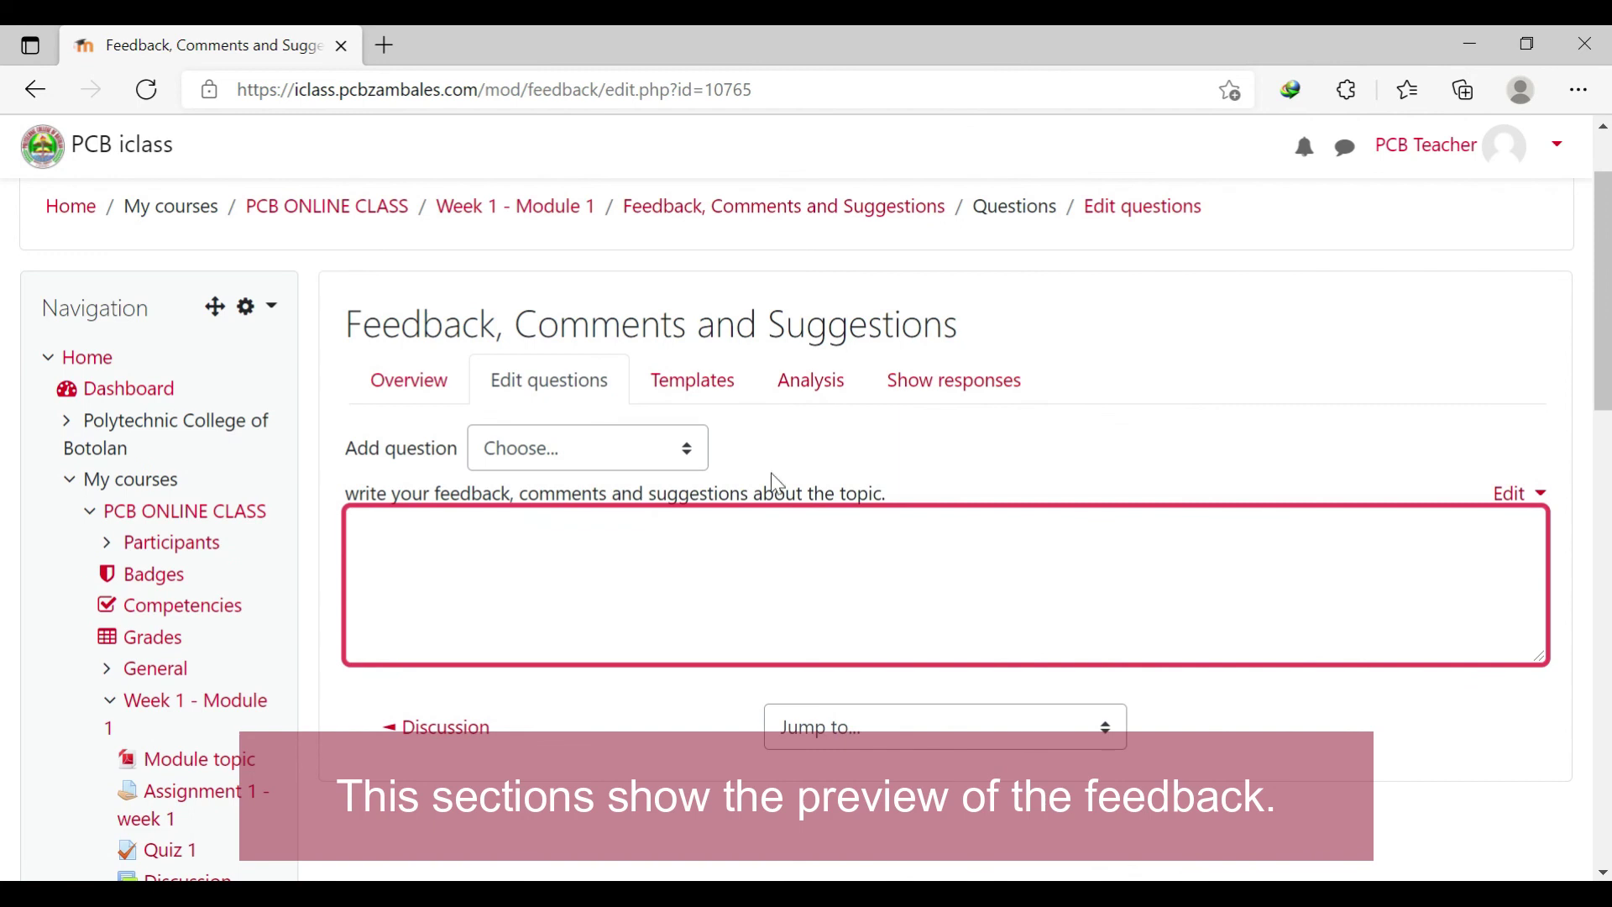
- Return to the PCB ONLINE CLASS course page and add a URL resource to the Week 1 - Module 1 section
left_click(326, 207)
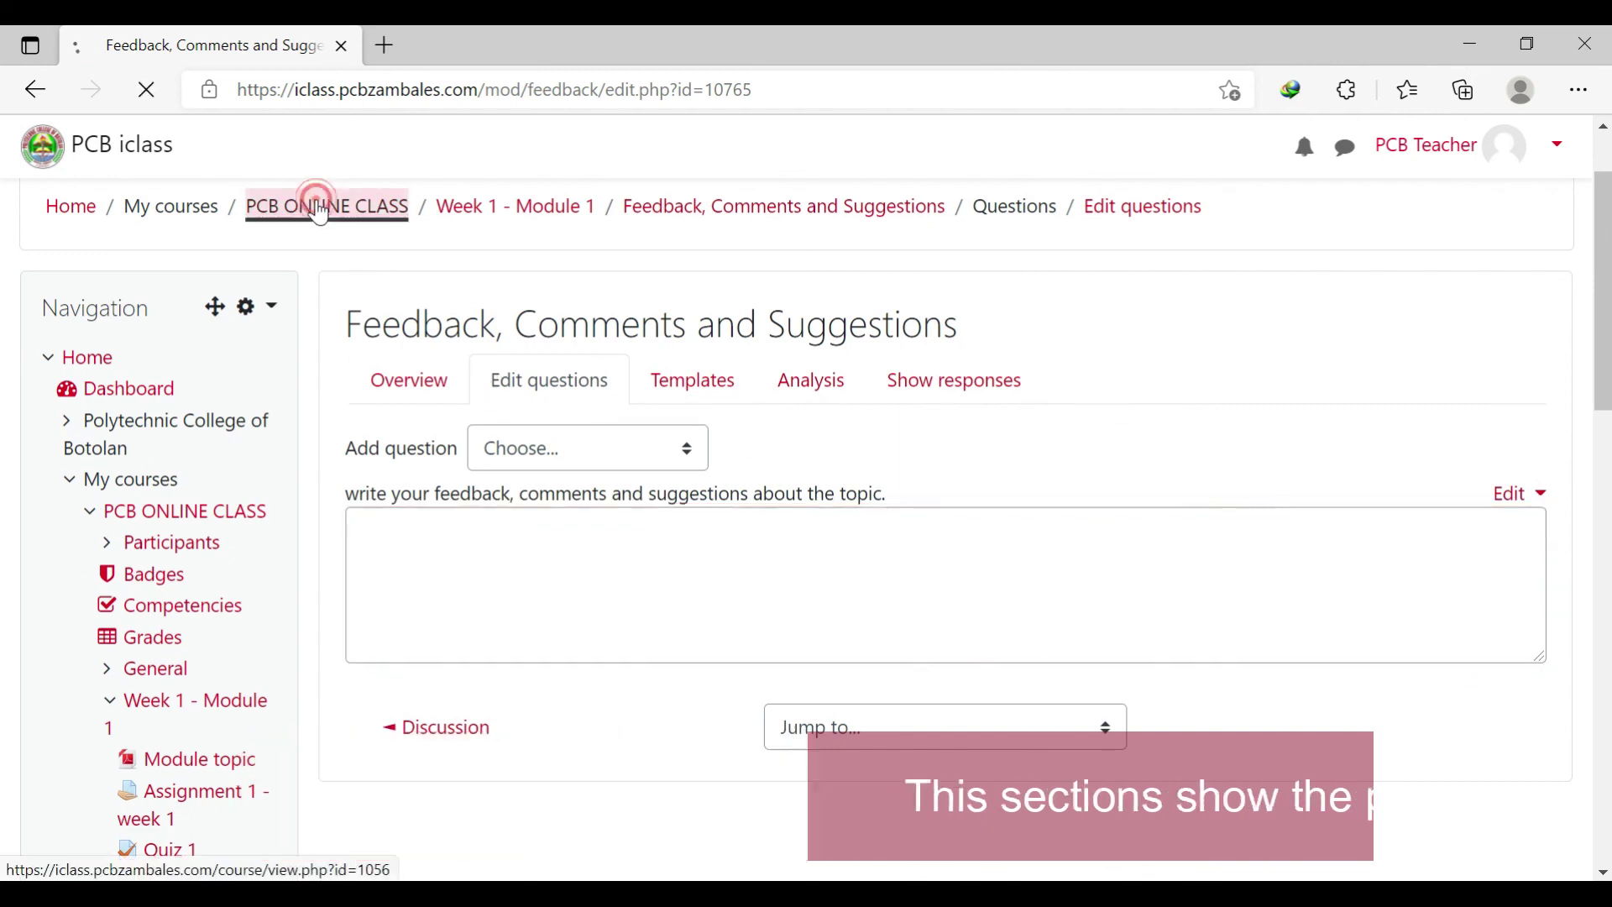
scroll(695, 642, "down", 10)
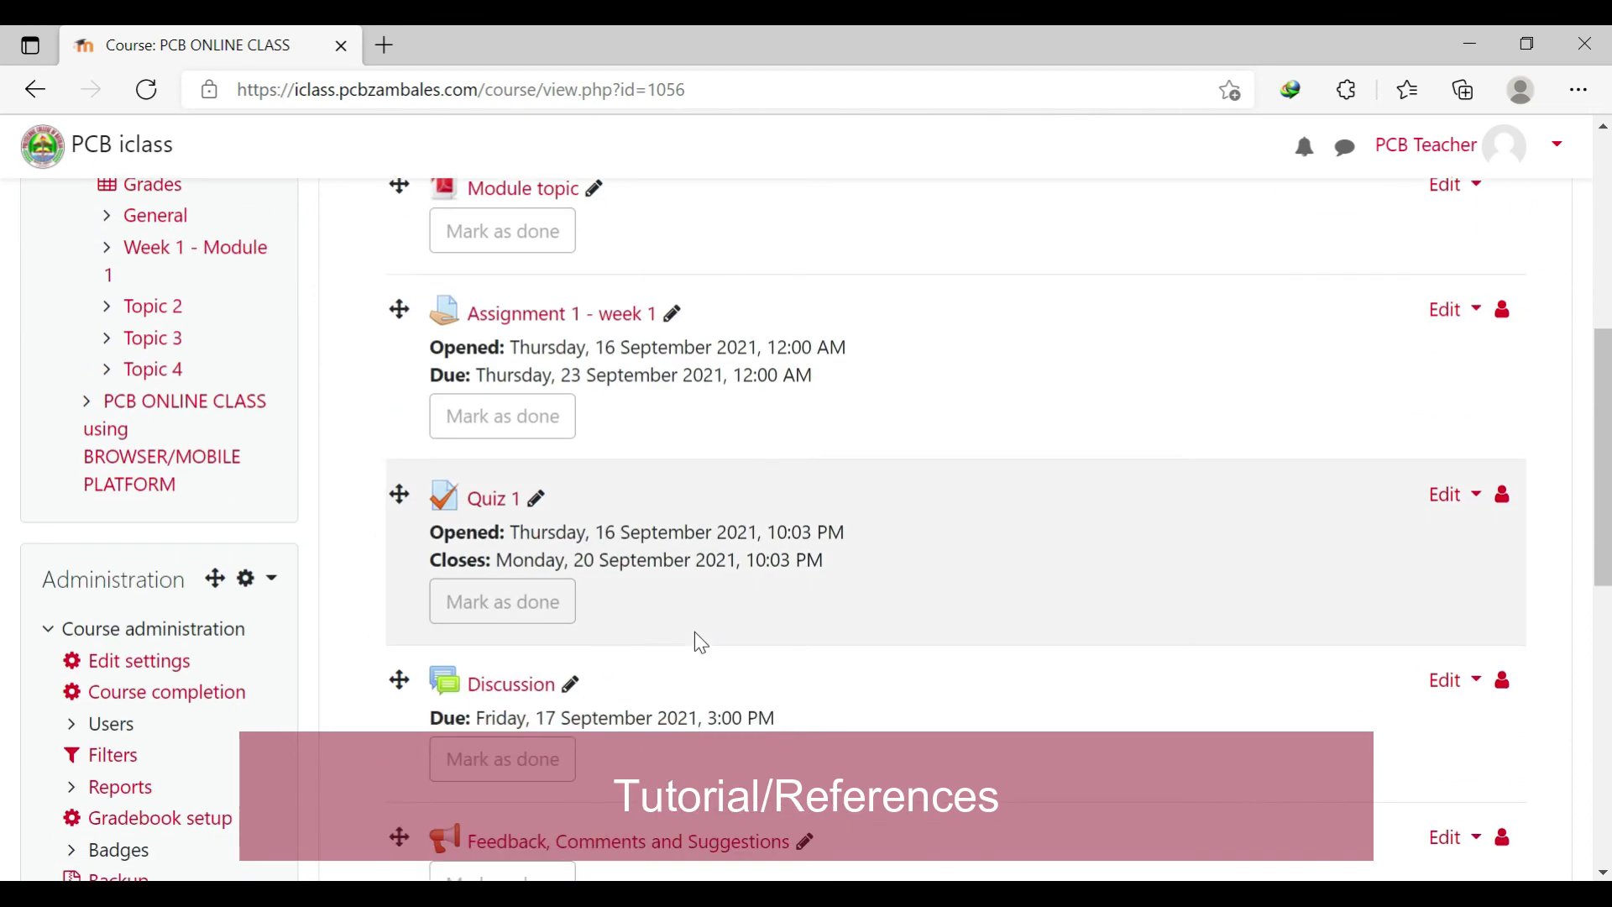
left_click(1352, 511)
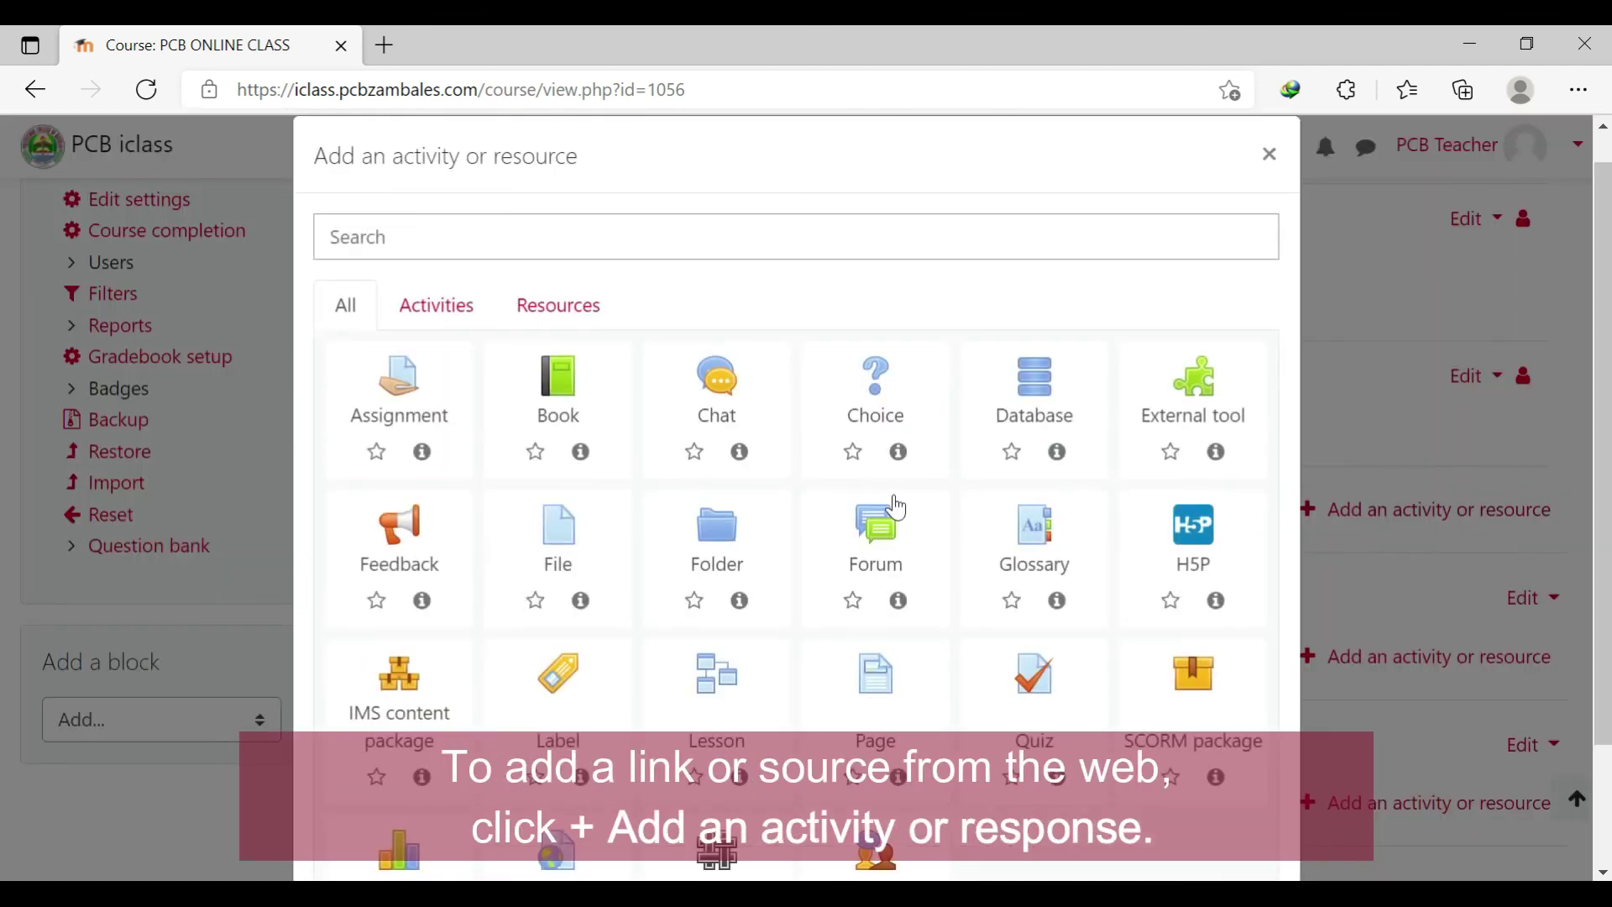
scroll(875, 486, "down", 2)
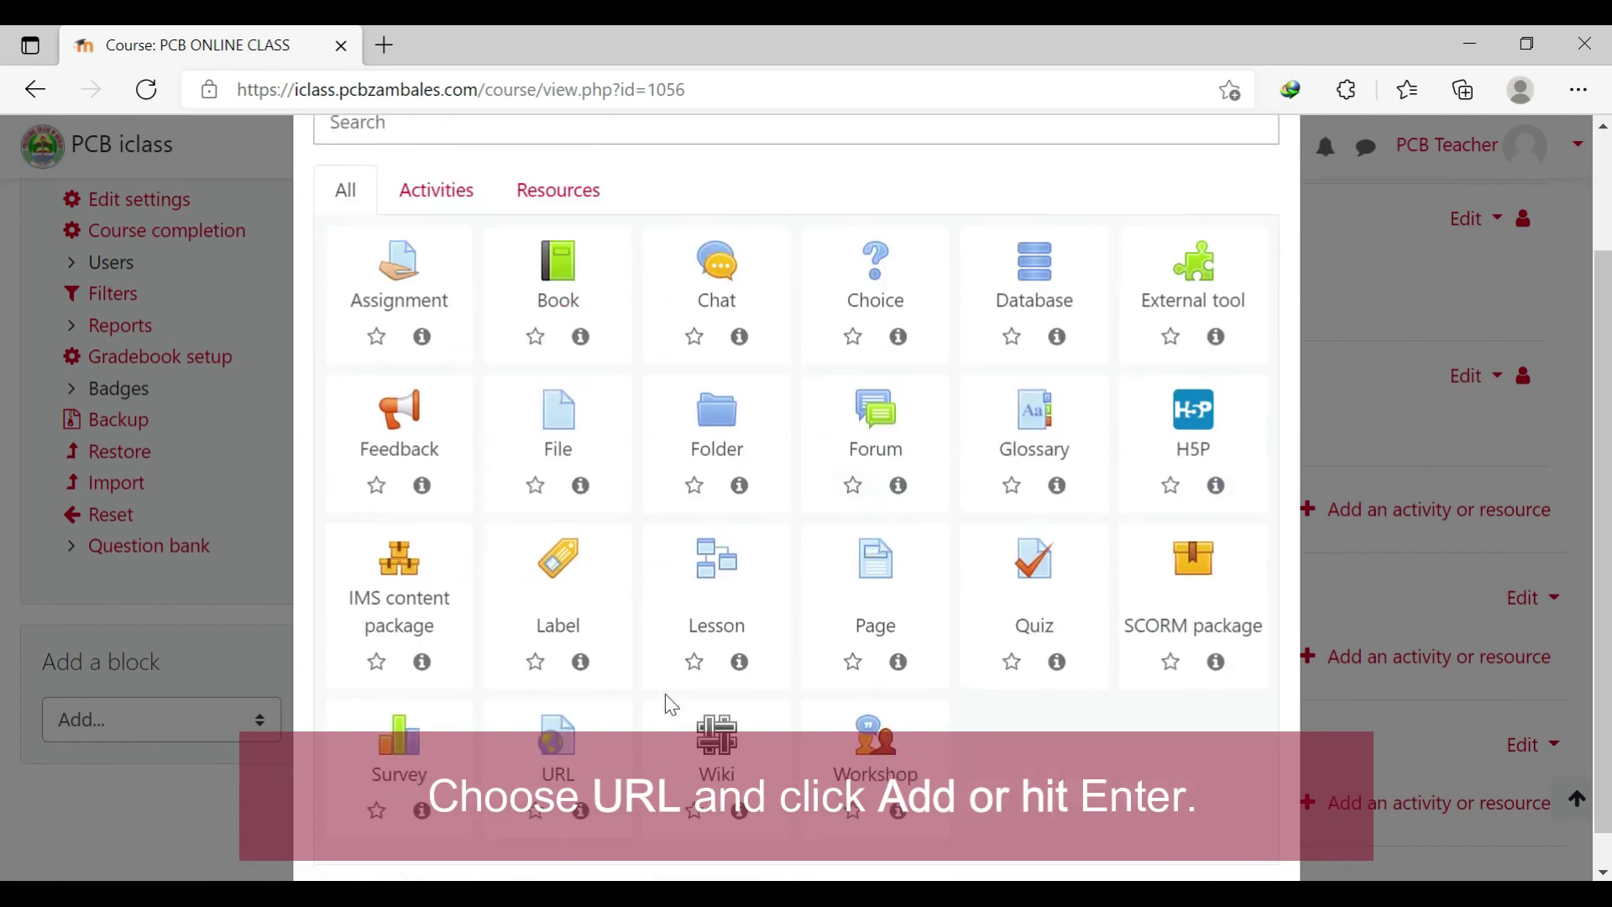
left_click(559, 750)
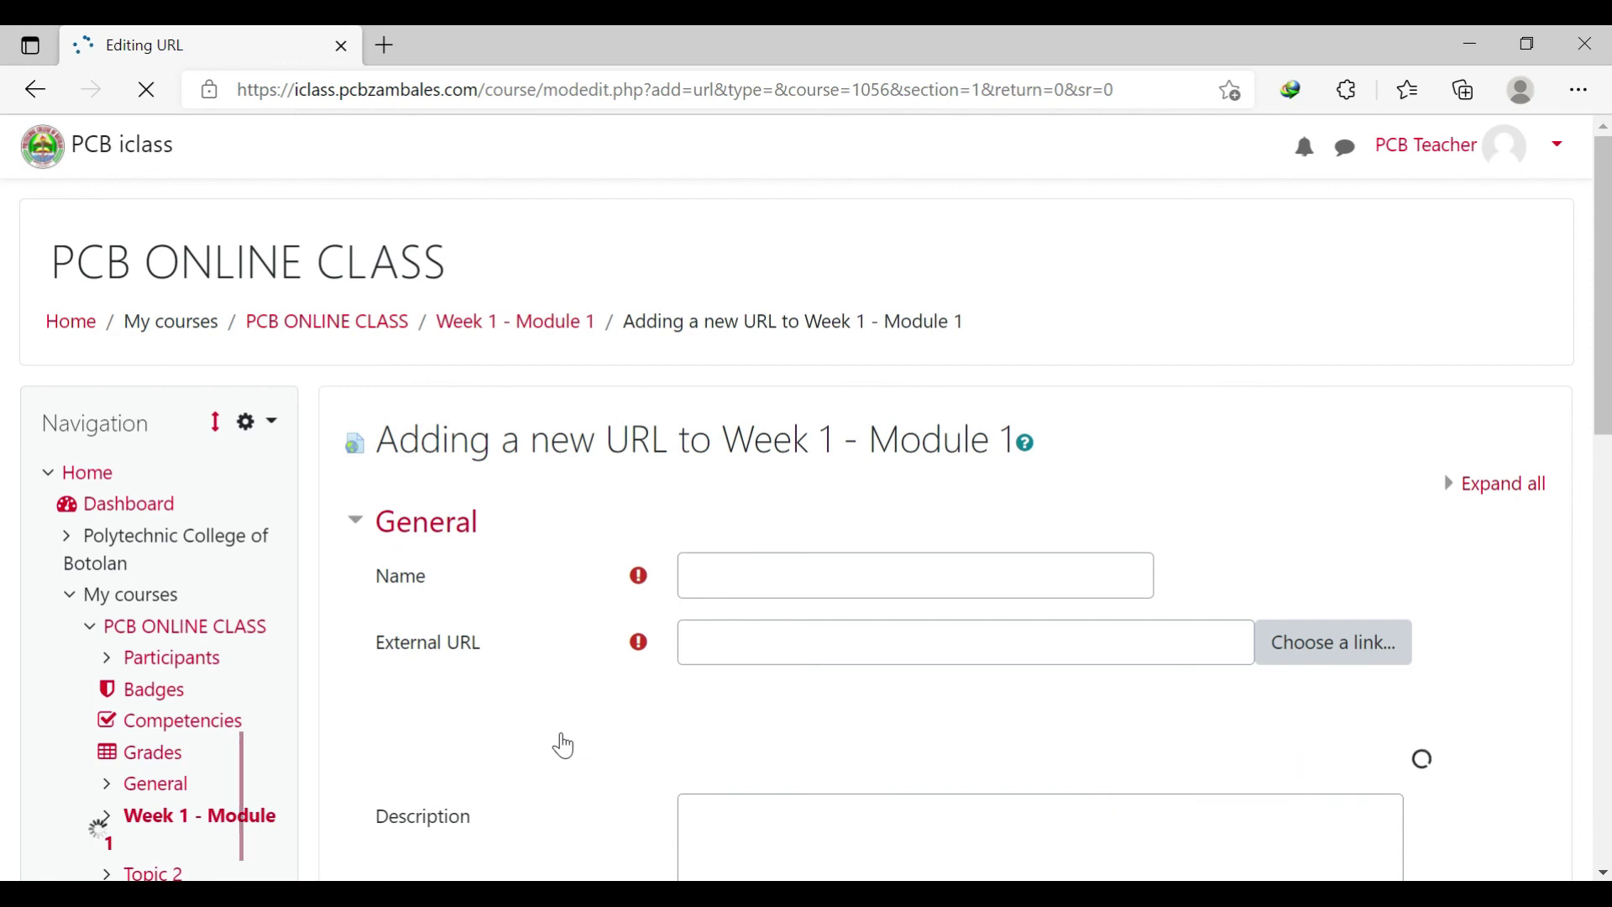
- Name the new URL resource "Turorial or References" and go to its External URL field
left_click(723, 579)
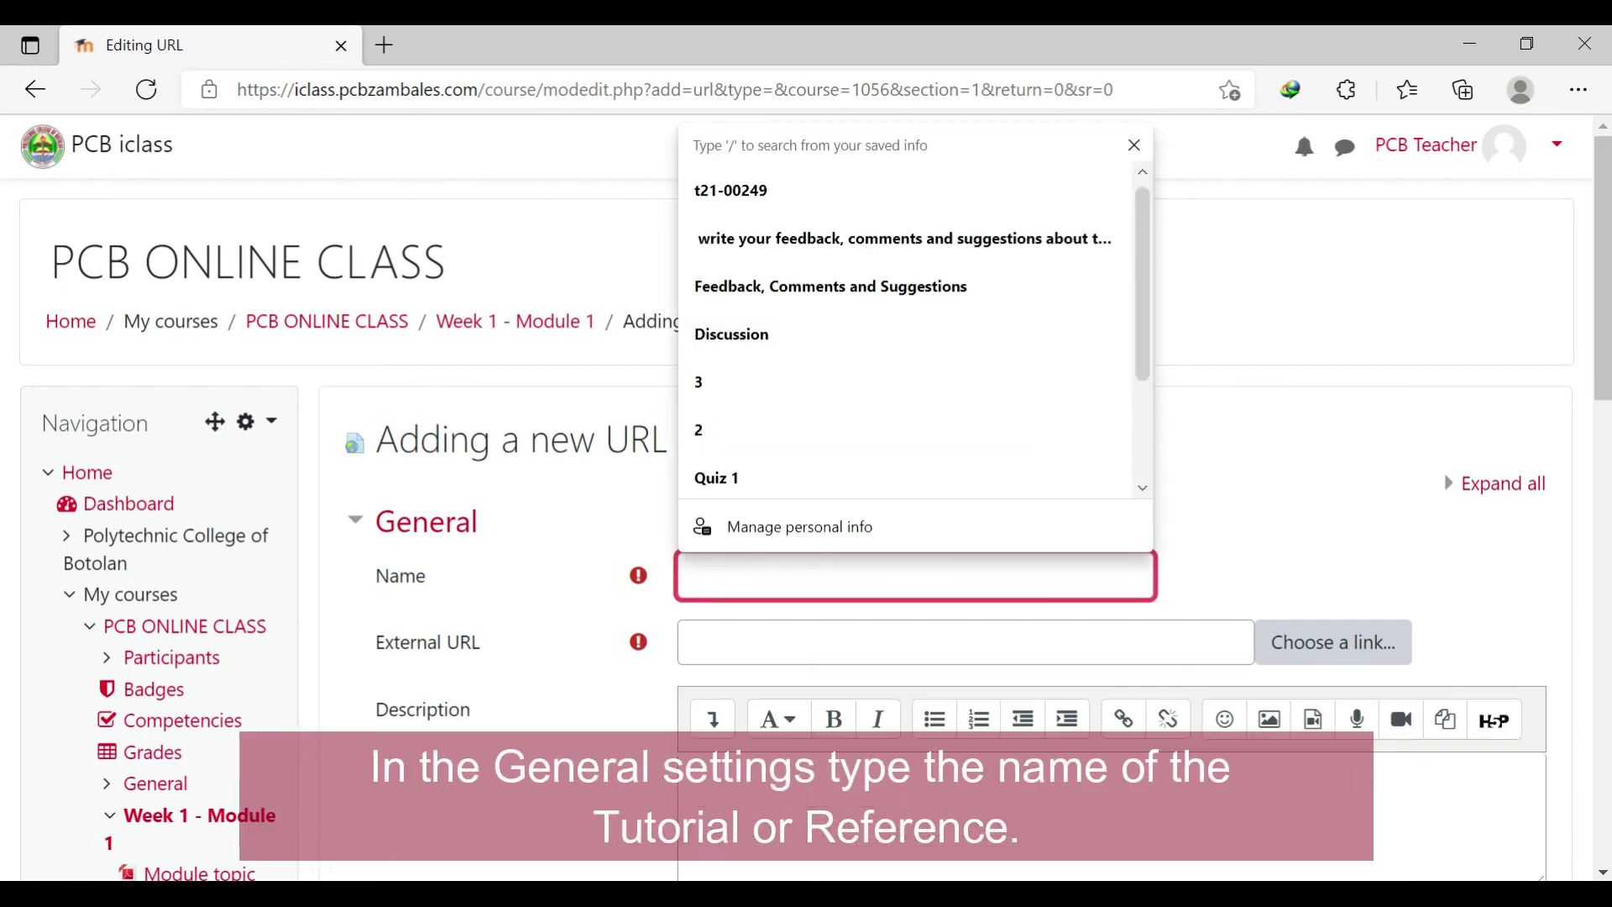
type("Turorial or References")
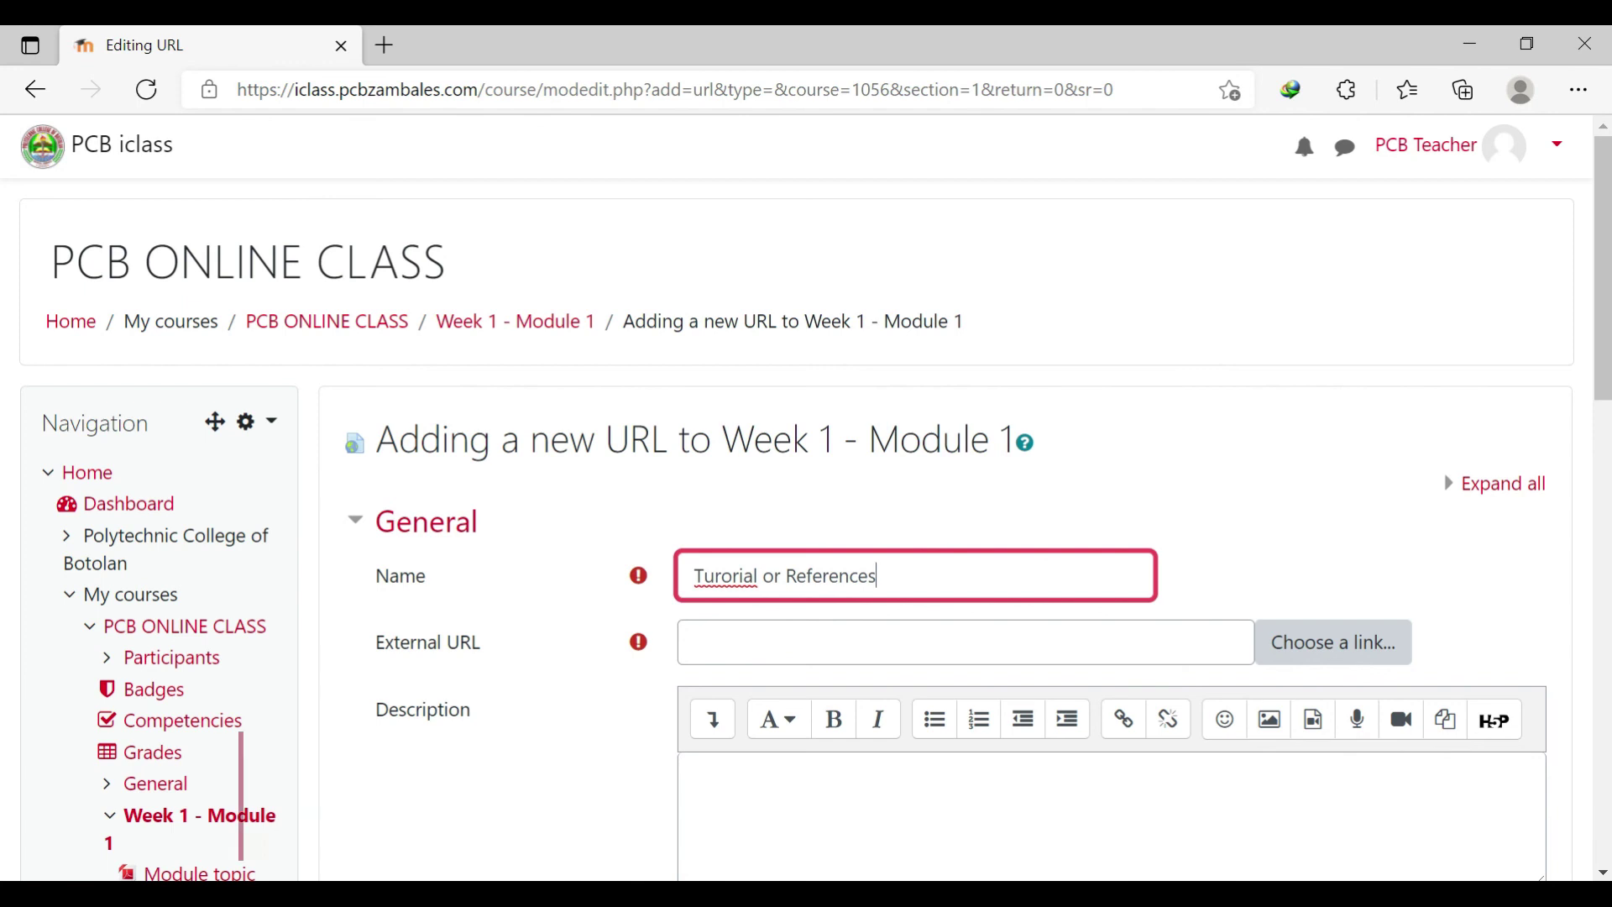
left_click(731, 638)
left_click(475, 659)
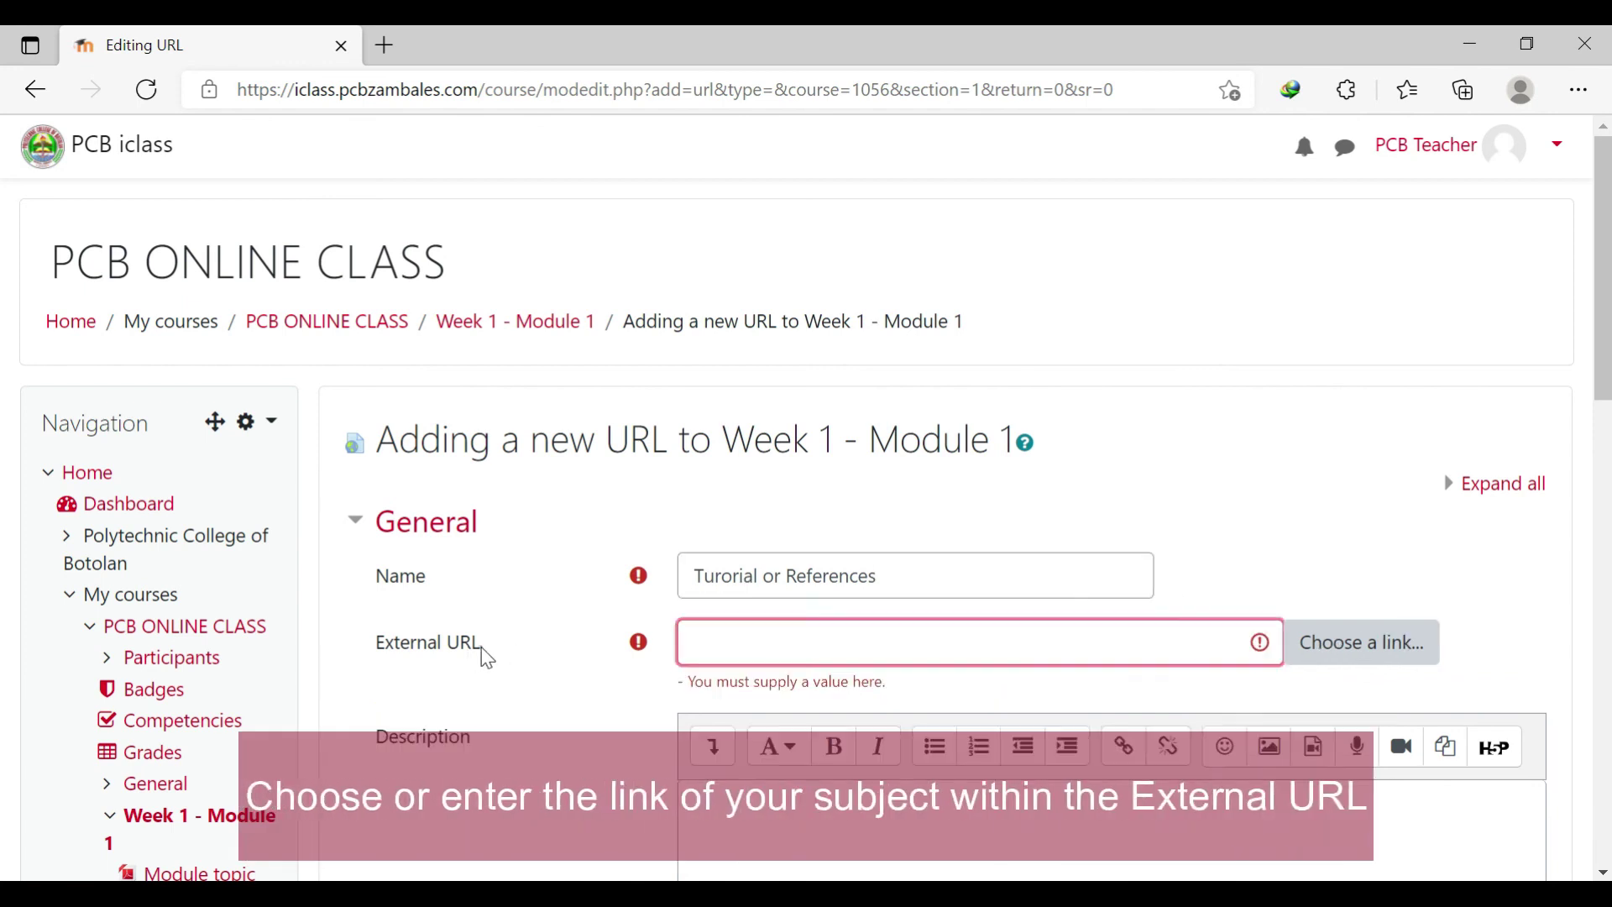
left_click(771, 635)
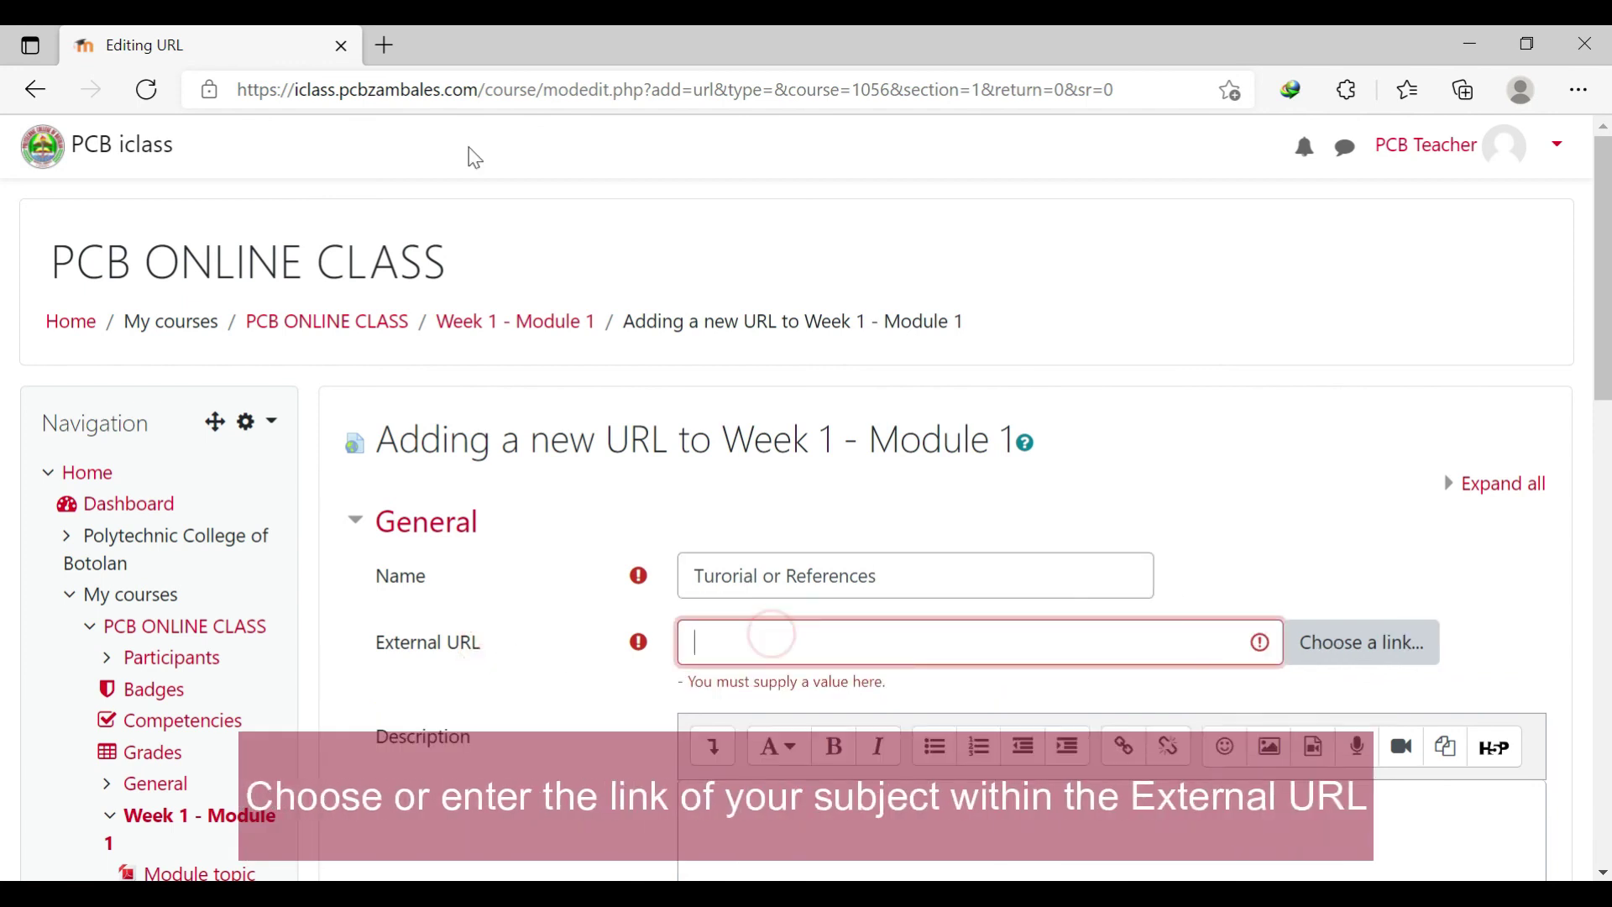
- Open youtube.com in a new browser tab and search for "pcb iclass"
left_click(385, 48)
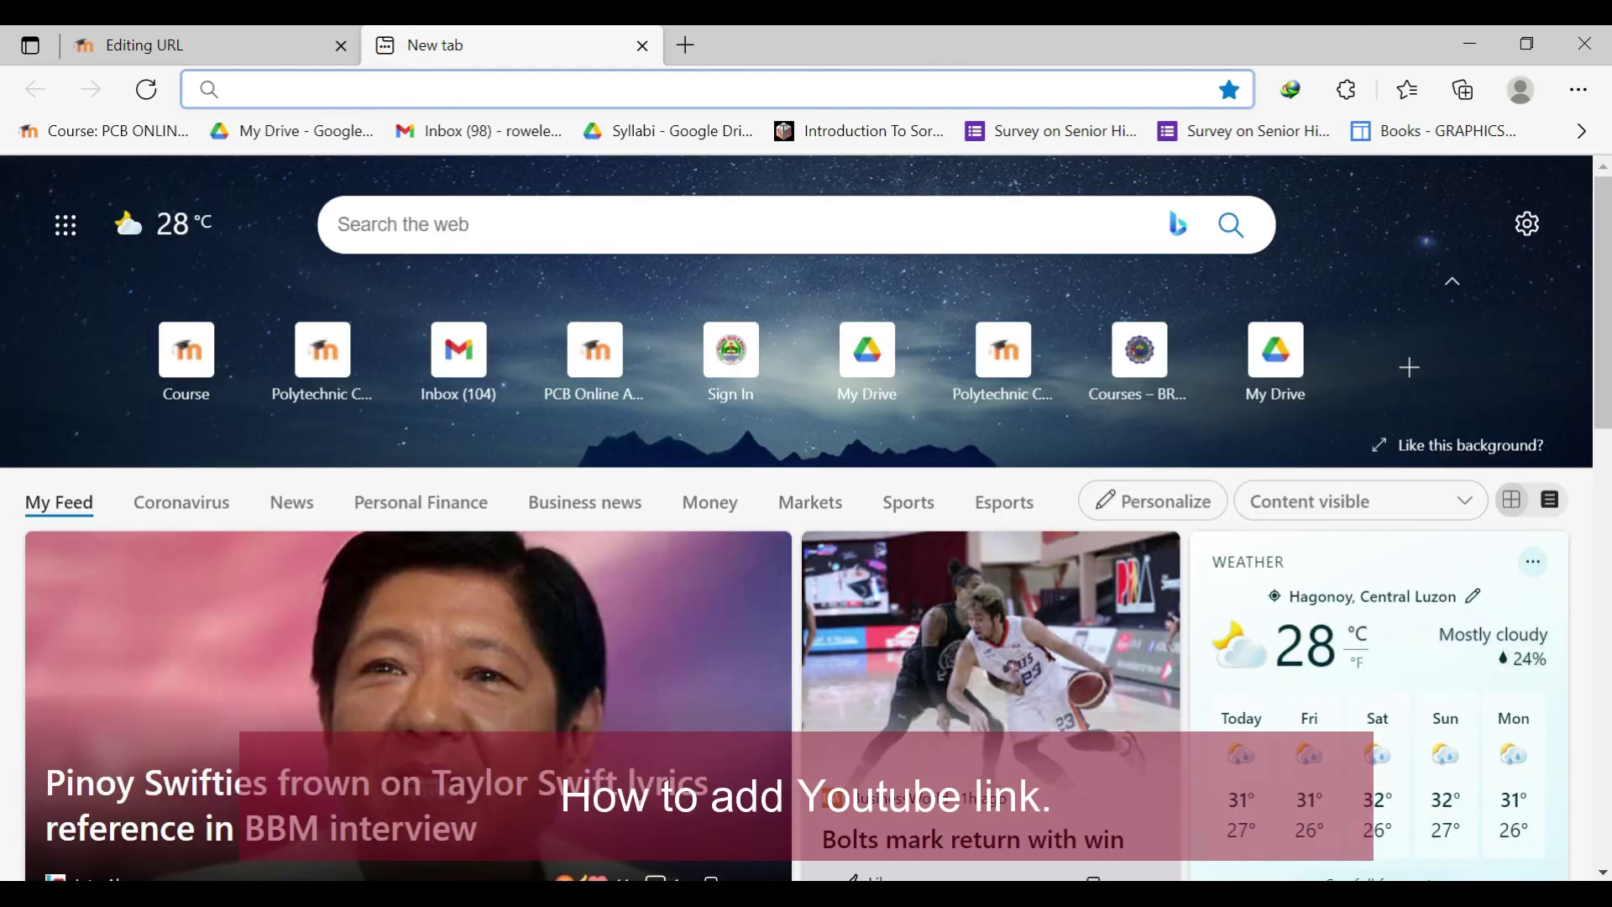
type("youtube.com")
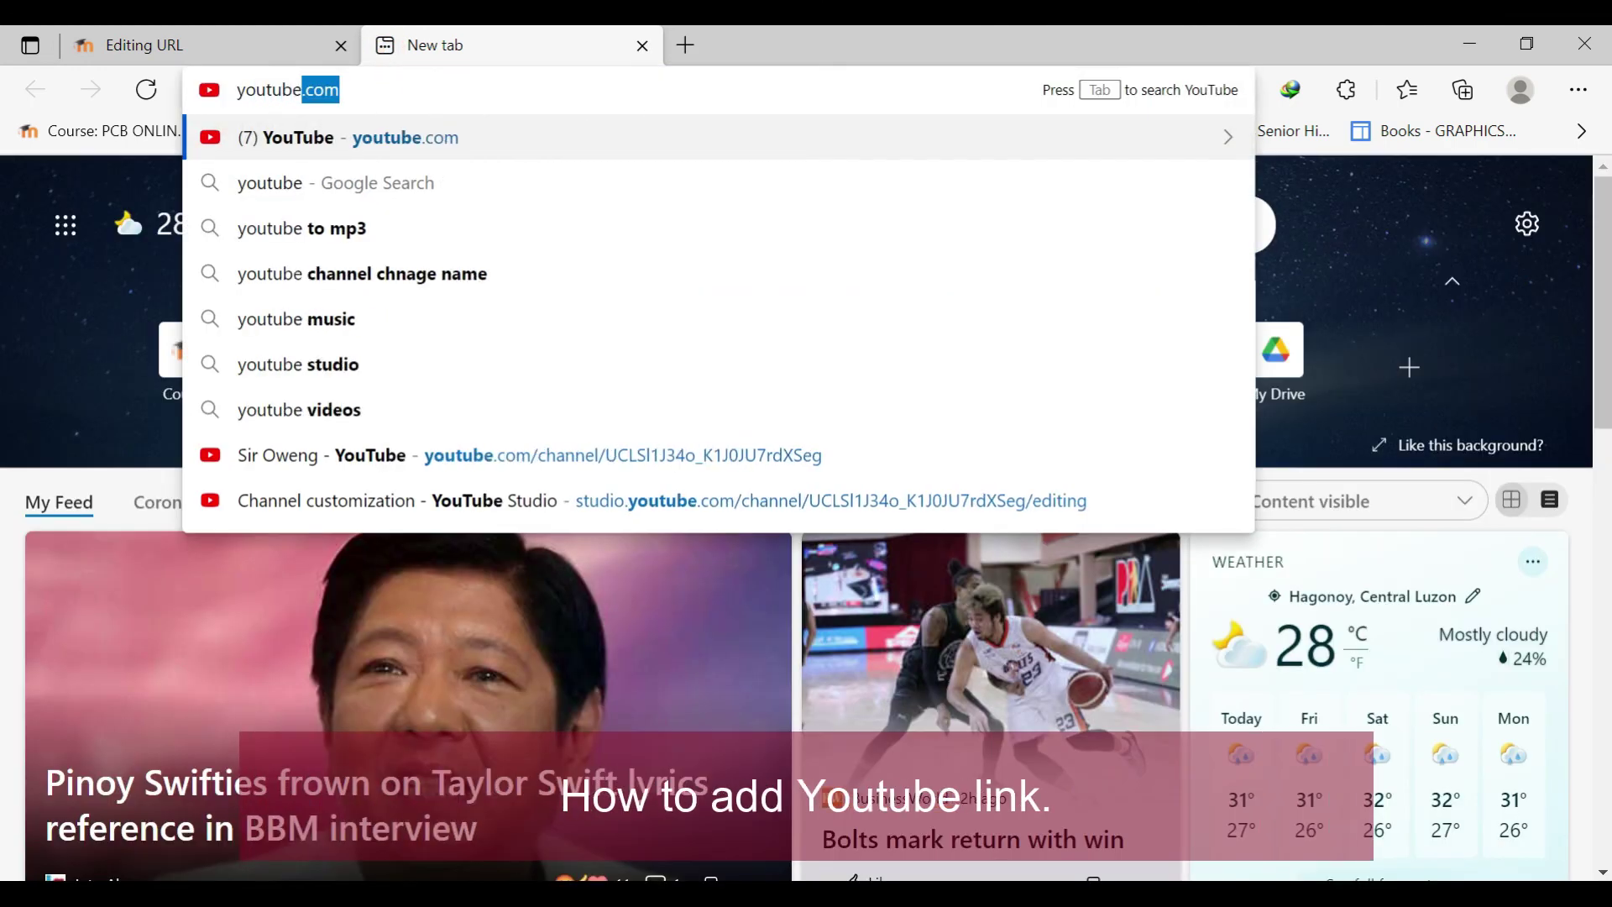
key("Return")
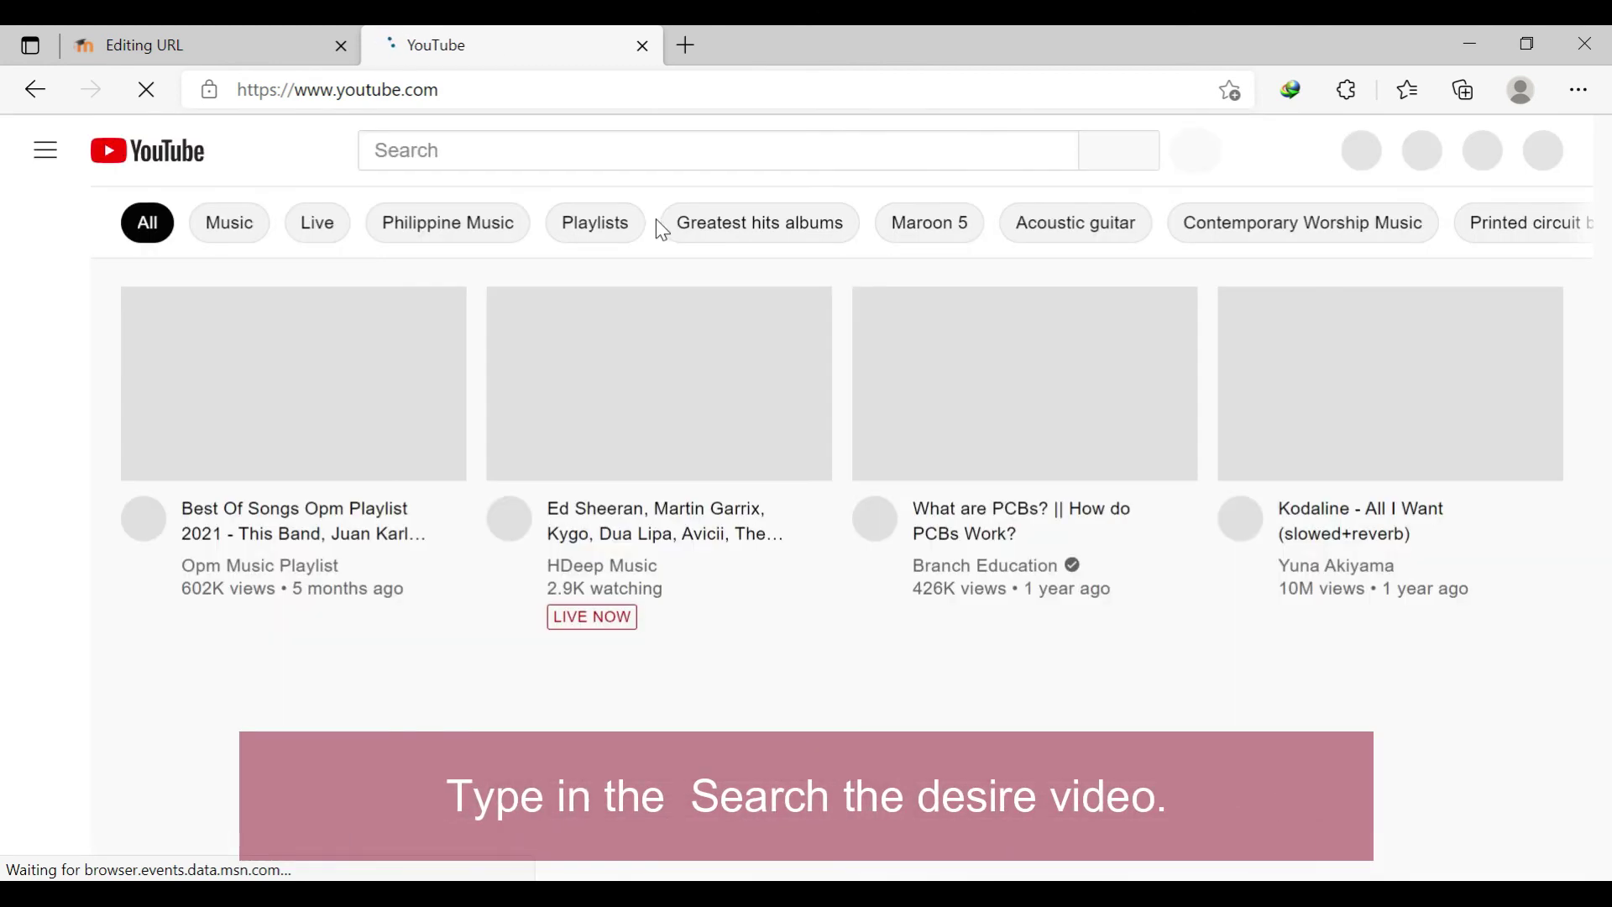
left_click(663, 151)
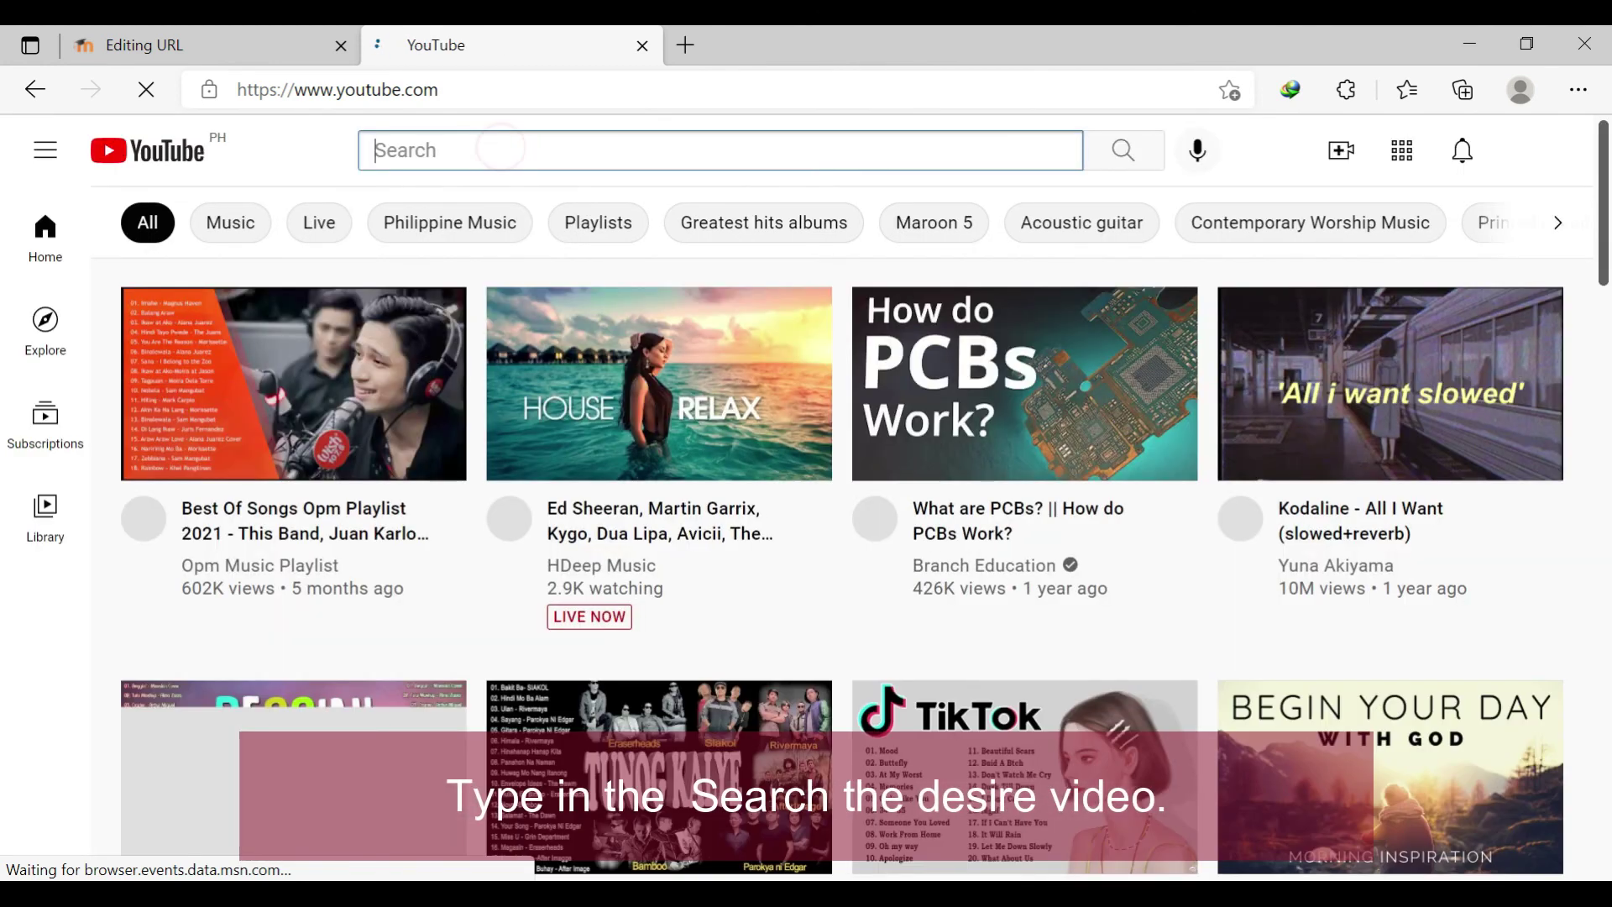
type("pcb ")
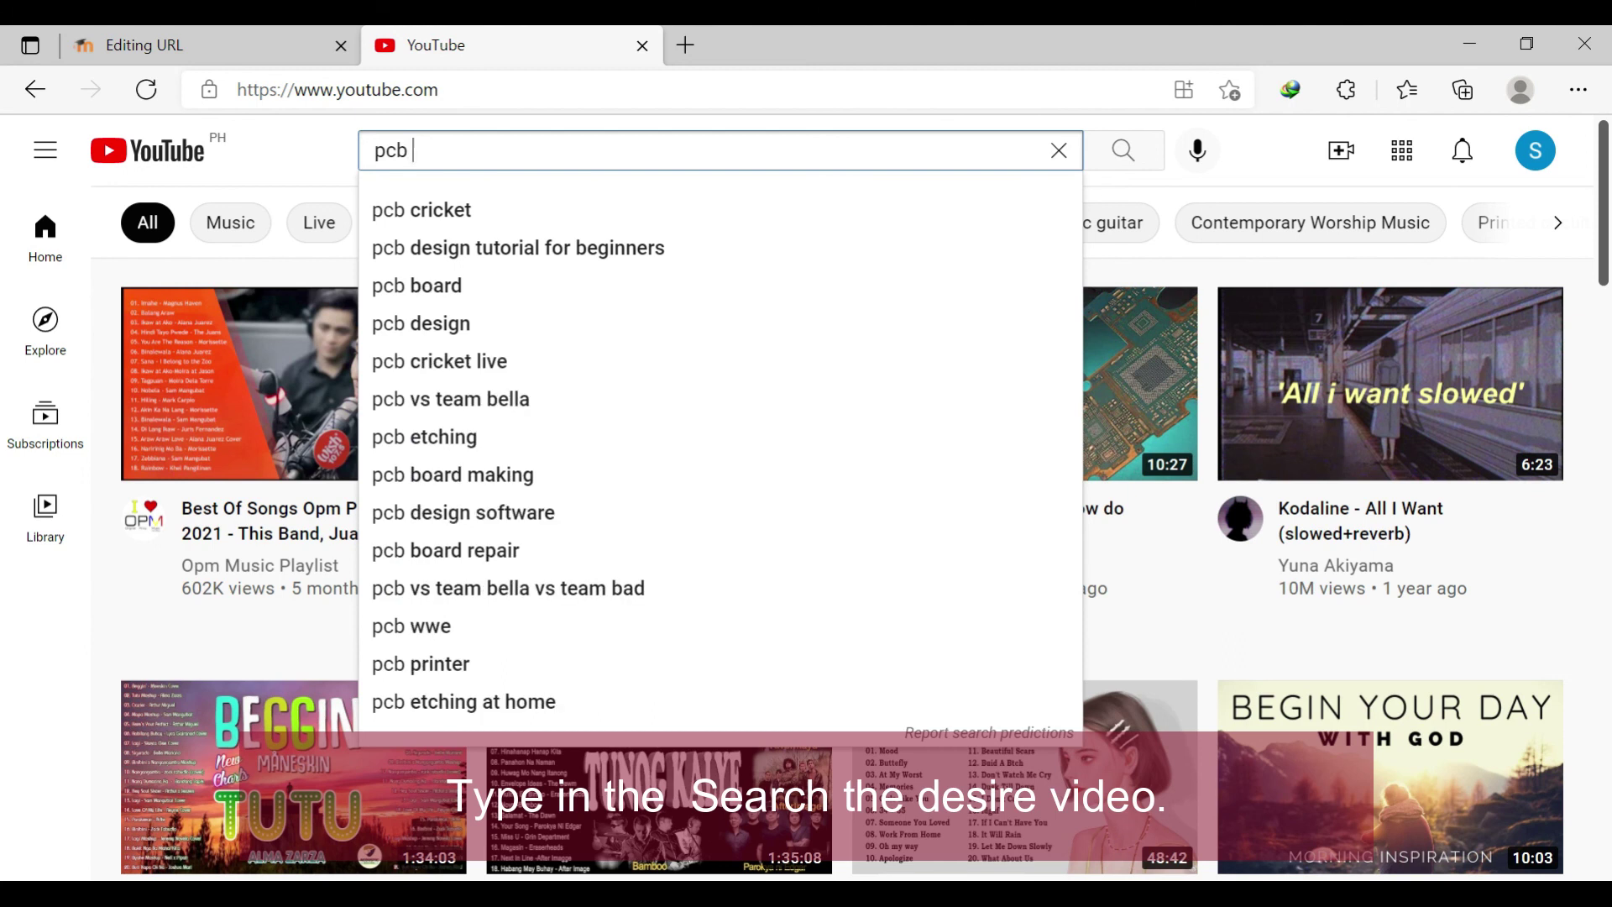
type("iclass")
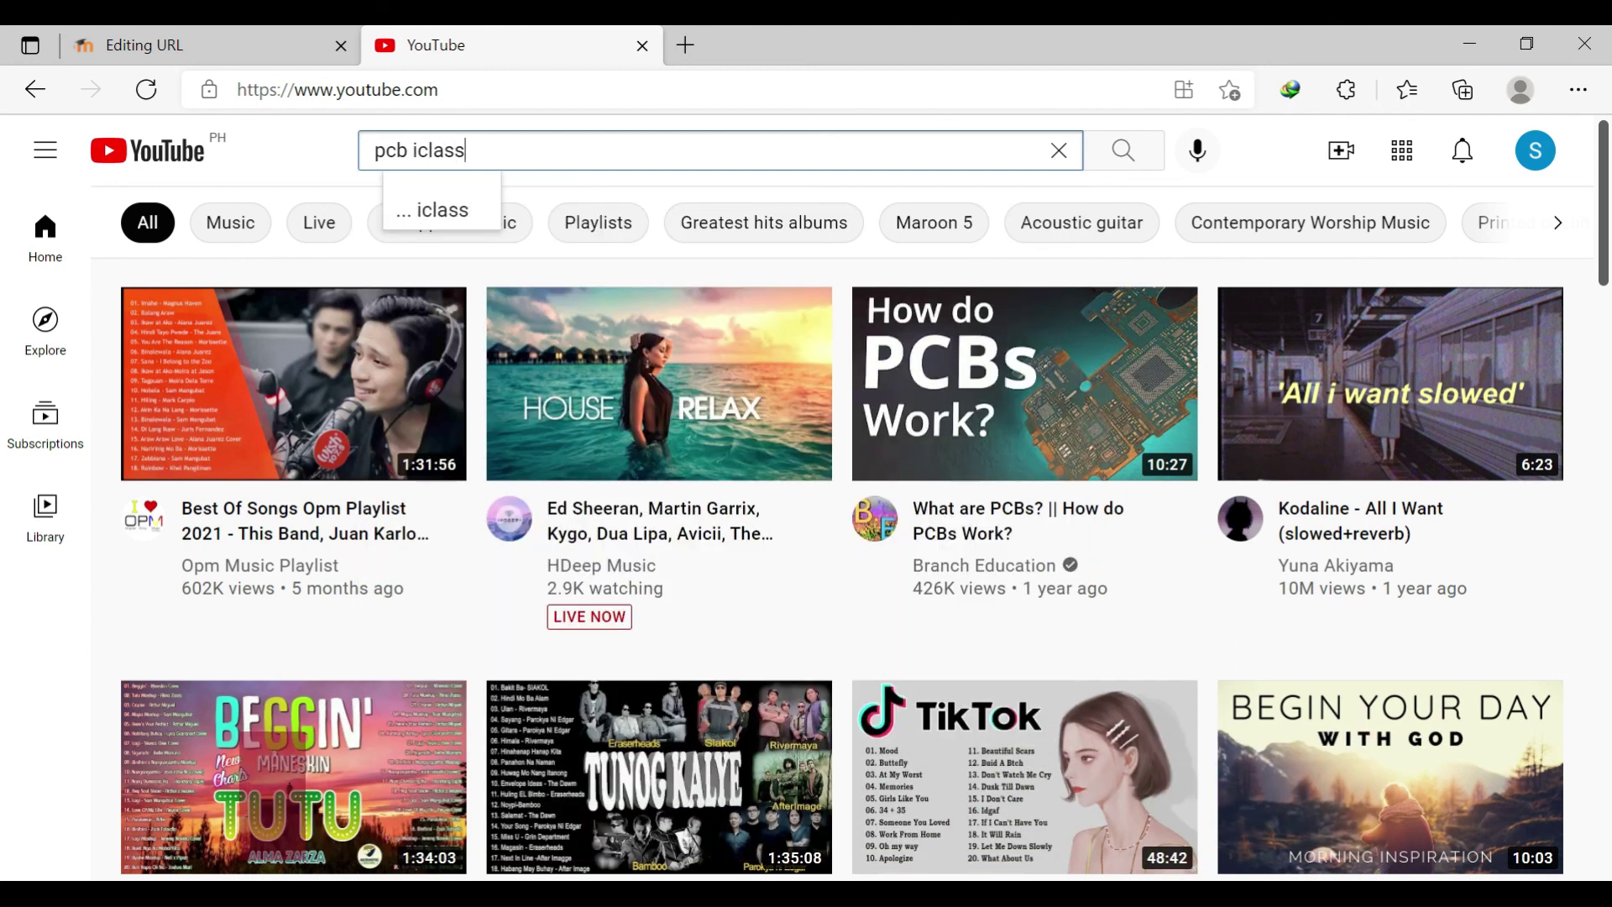
key("Return")
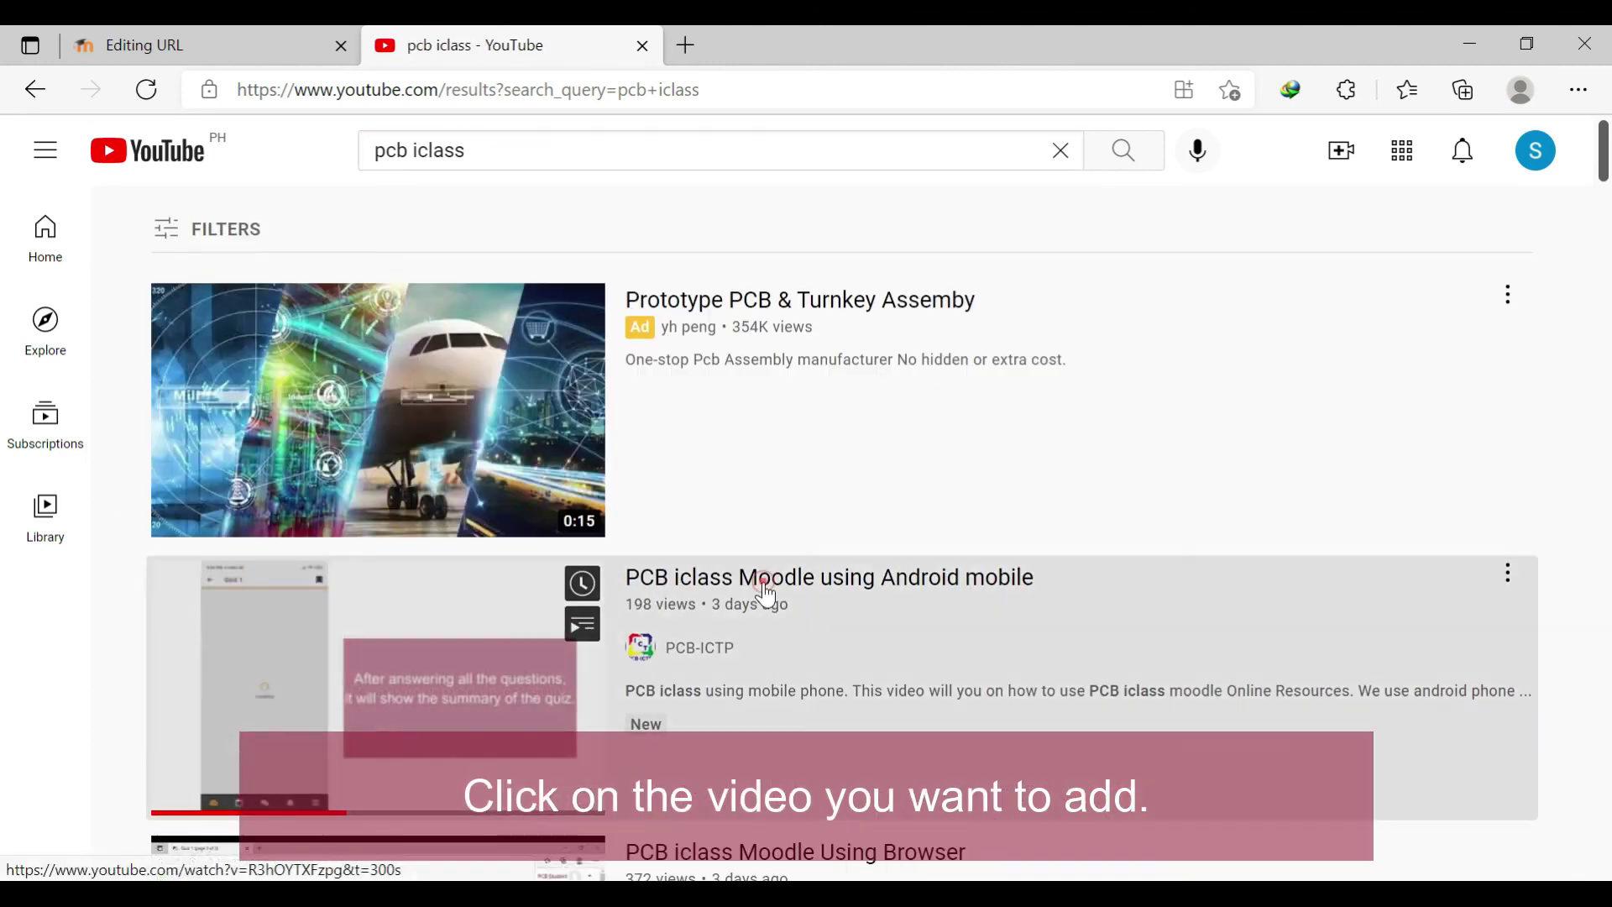
- Open the video "PCB iclass Moodle using Android mobile" and copy its full web address
left_click(762, 578)
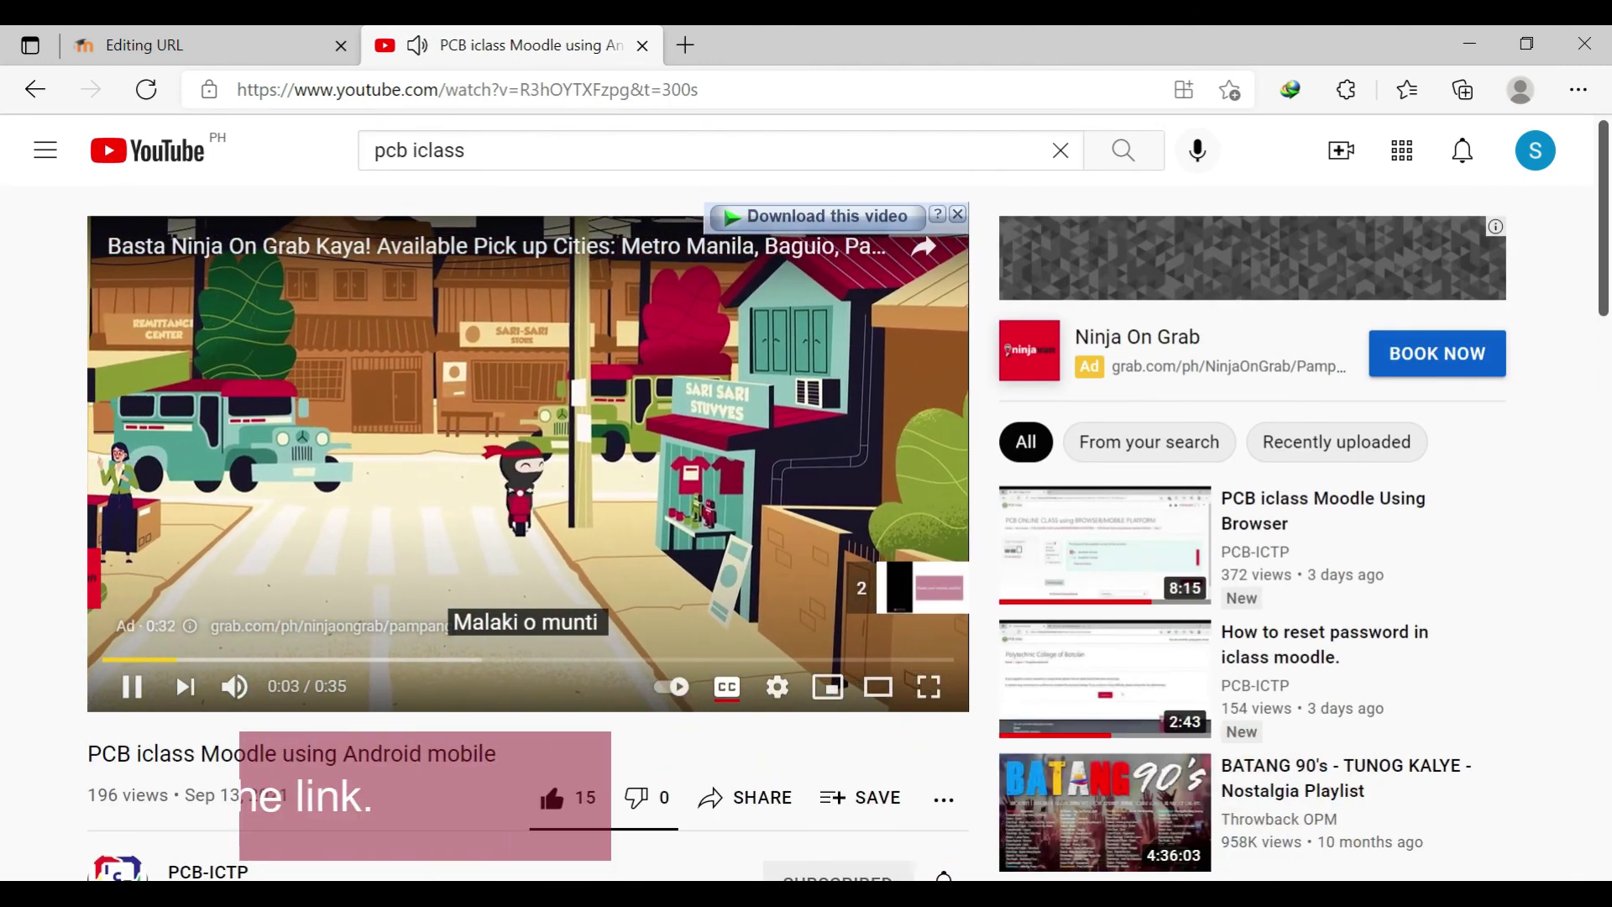
left_click(699, 90)
key("ctrl+a")
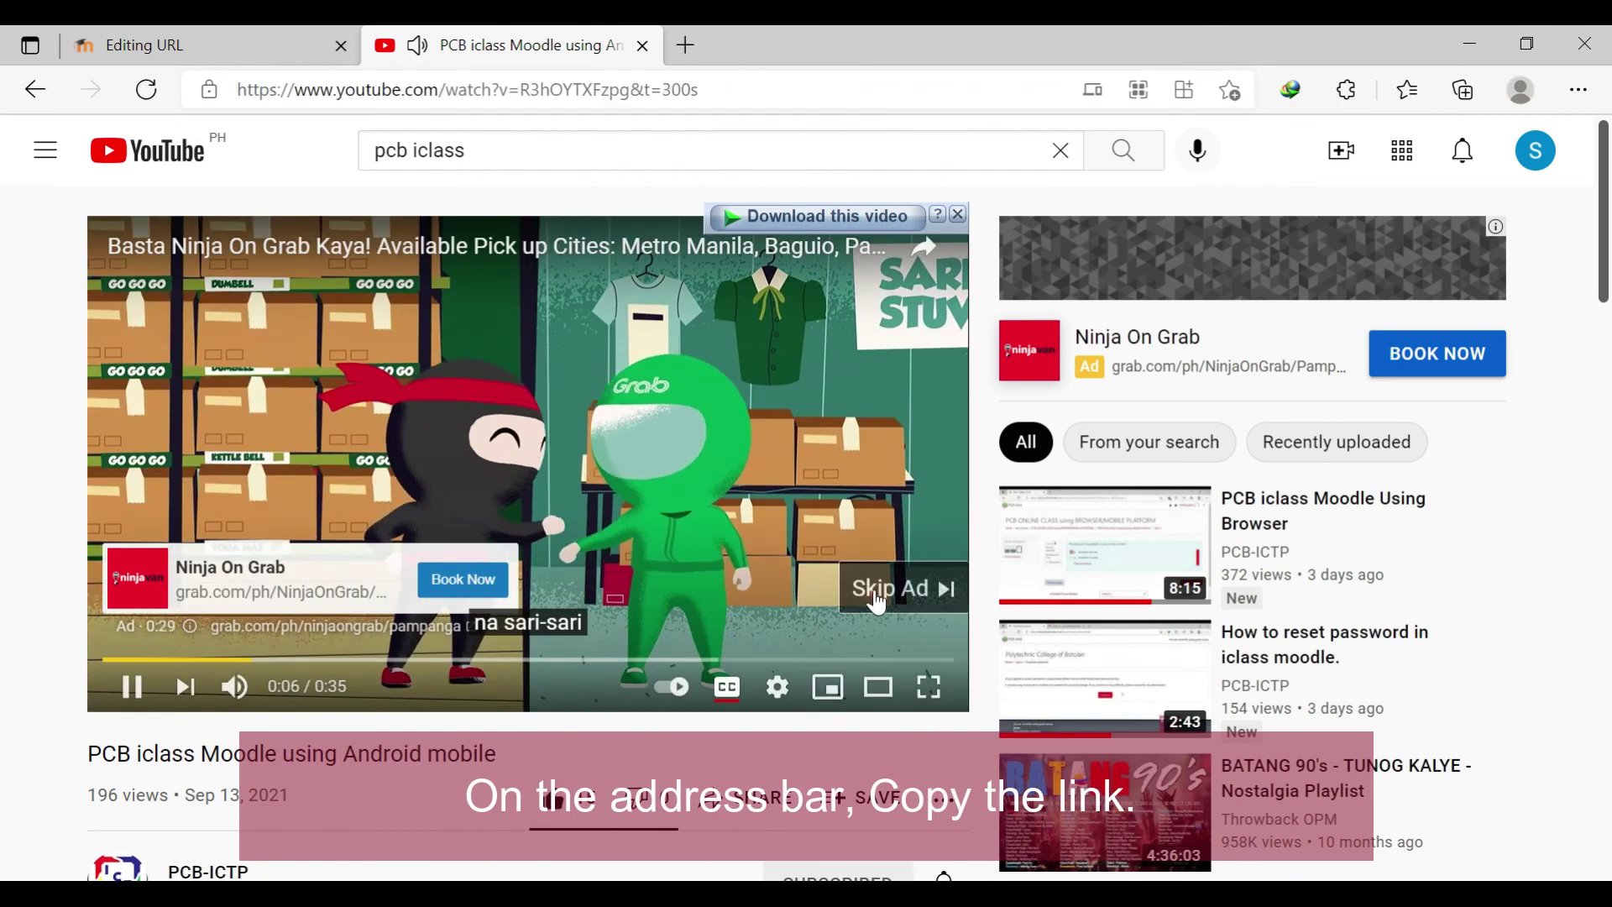
right_click(735, 91)
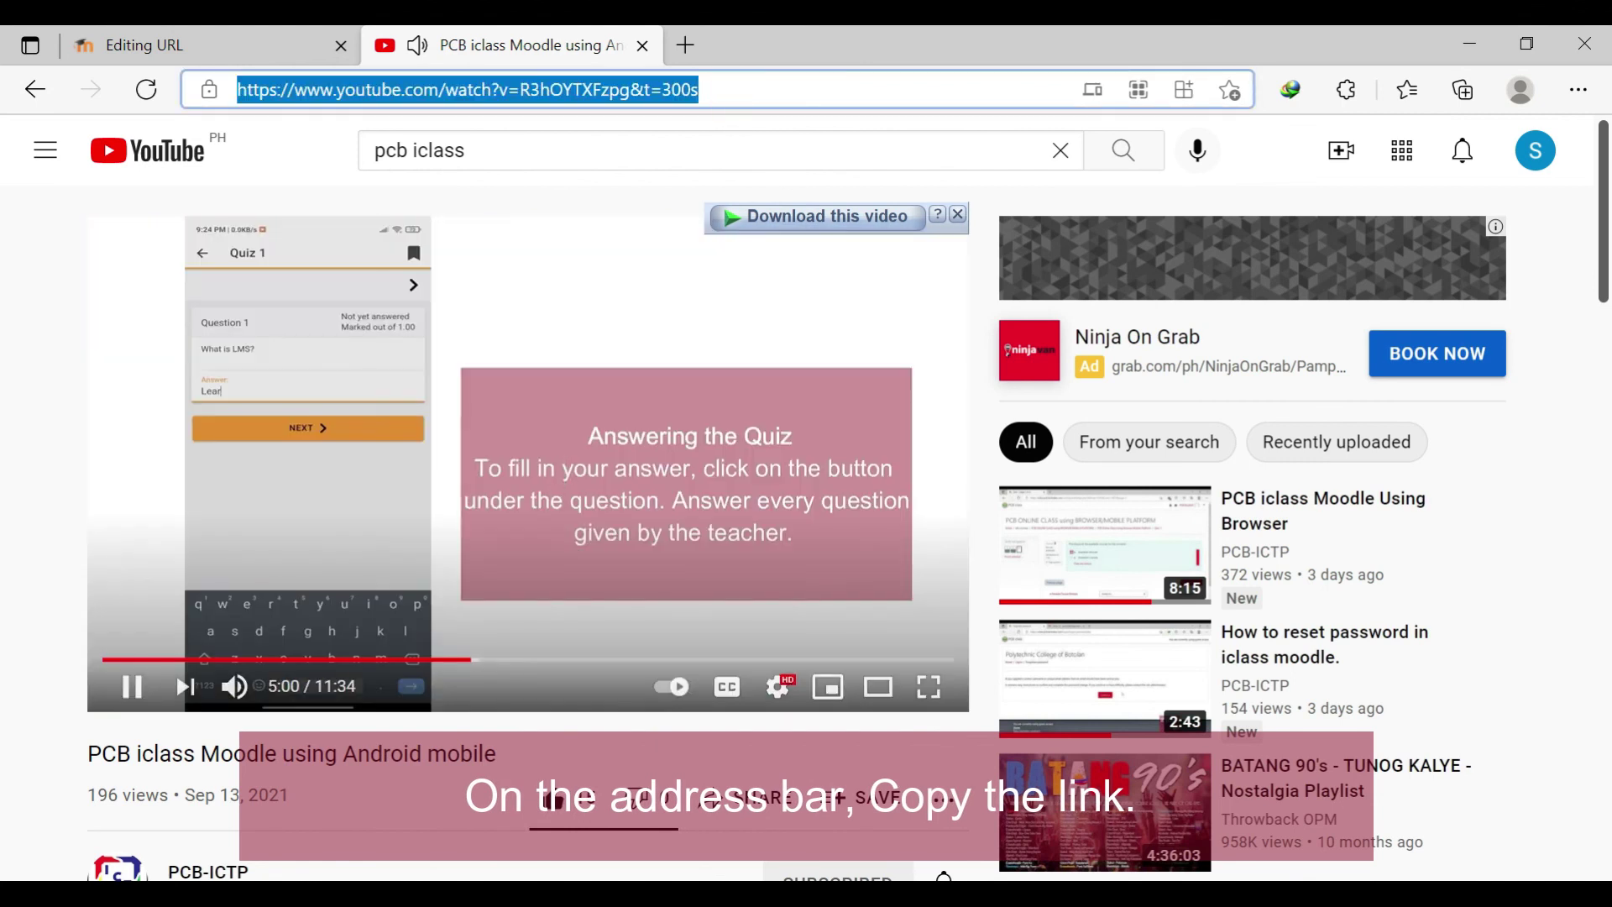
left_click_drag(699, 90, 239, 91)
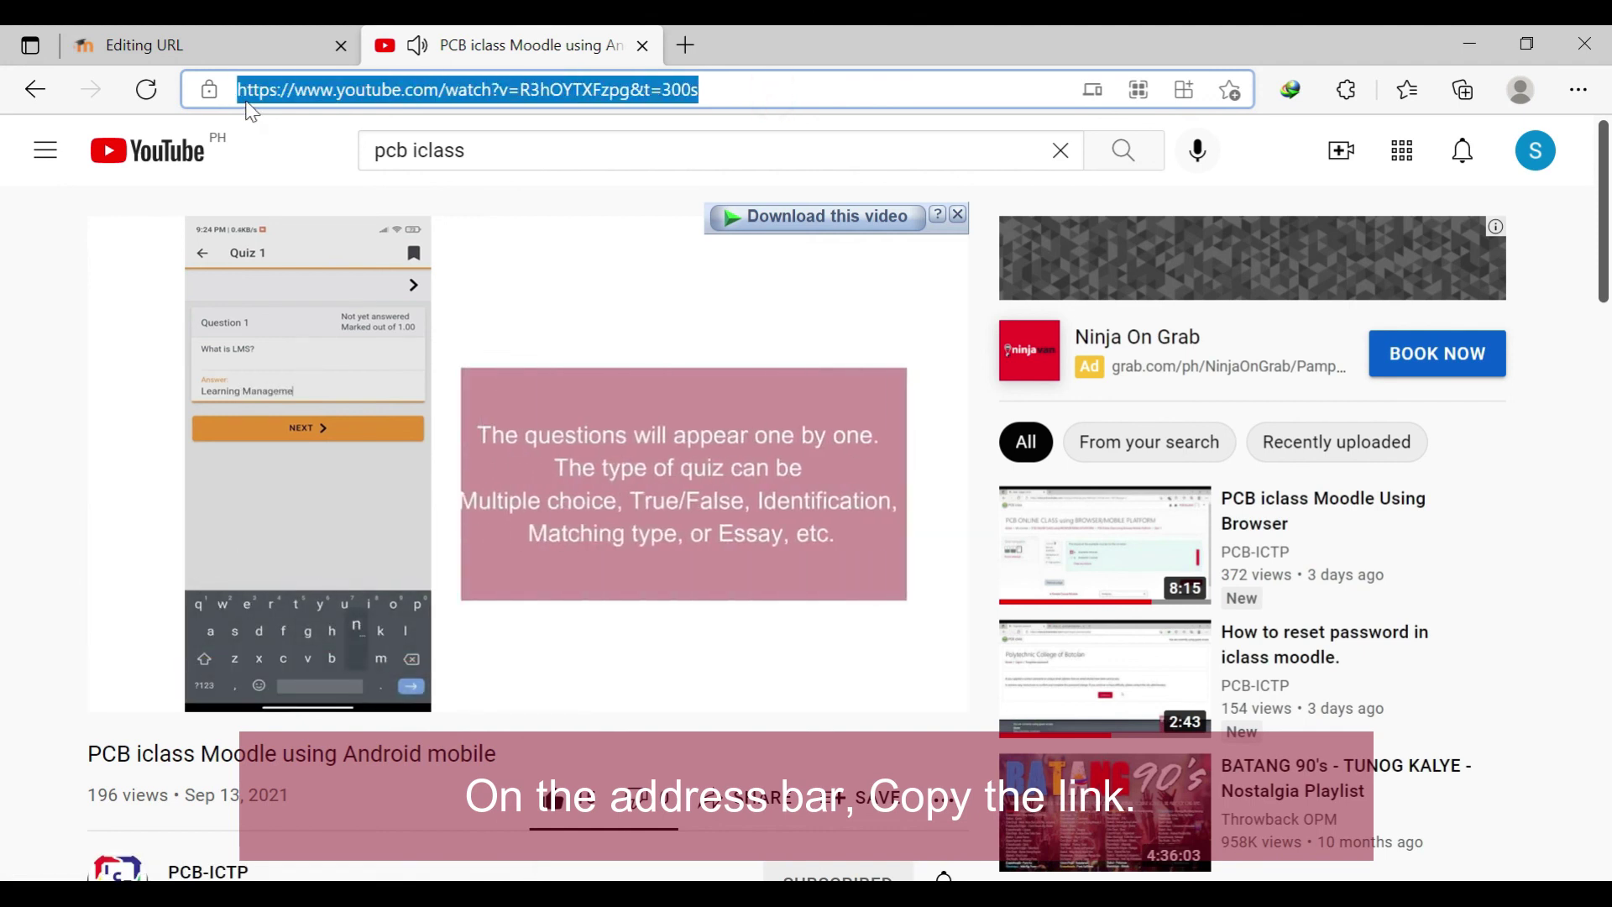
right_click(410, 89)
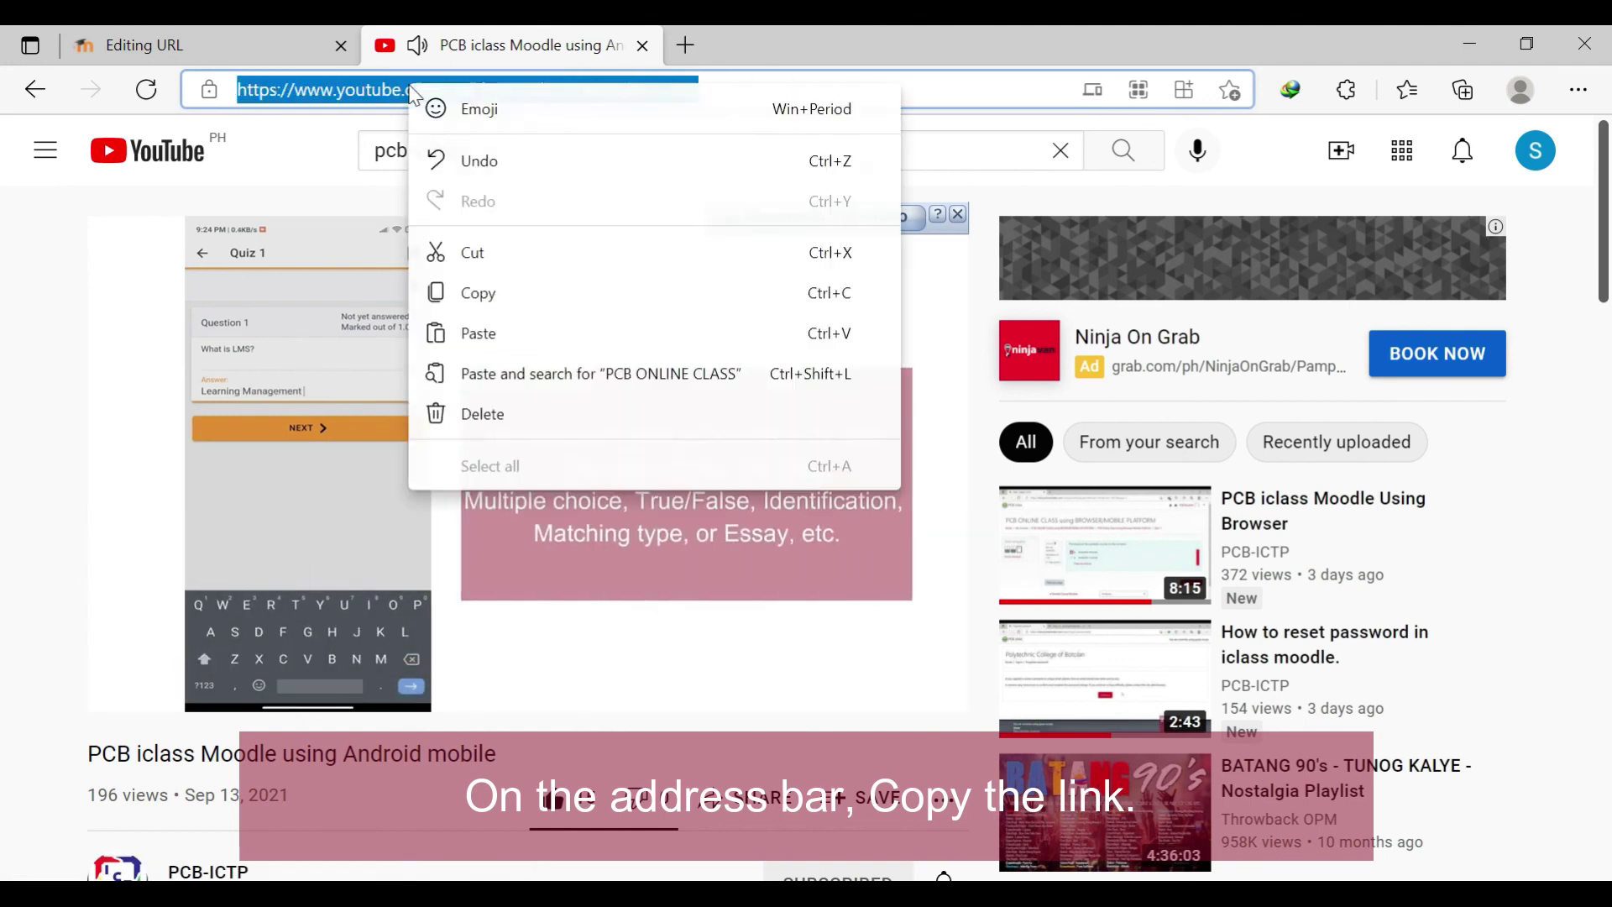
left_click(494, 296)
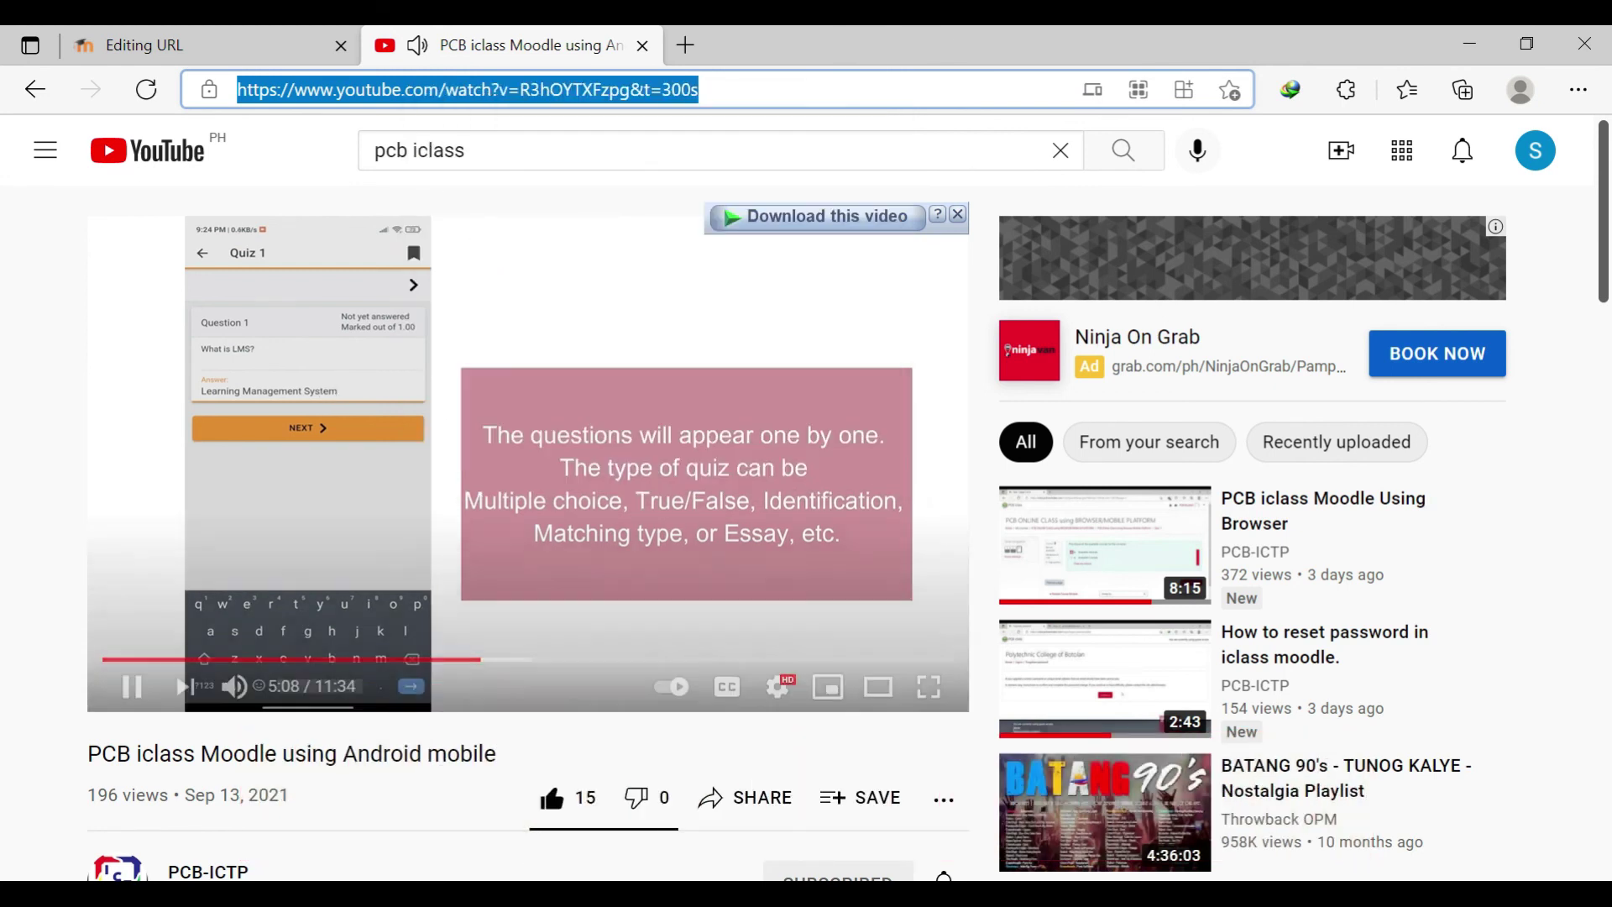
- Return to the Moodle URL form, paste the copied video link as the External URL and close the YouTube page
left_click(221, 48)
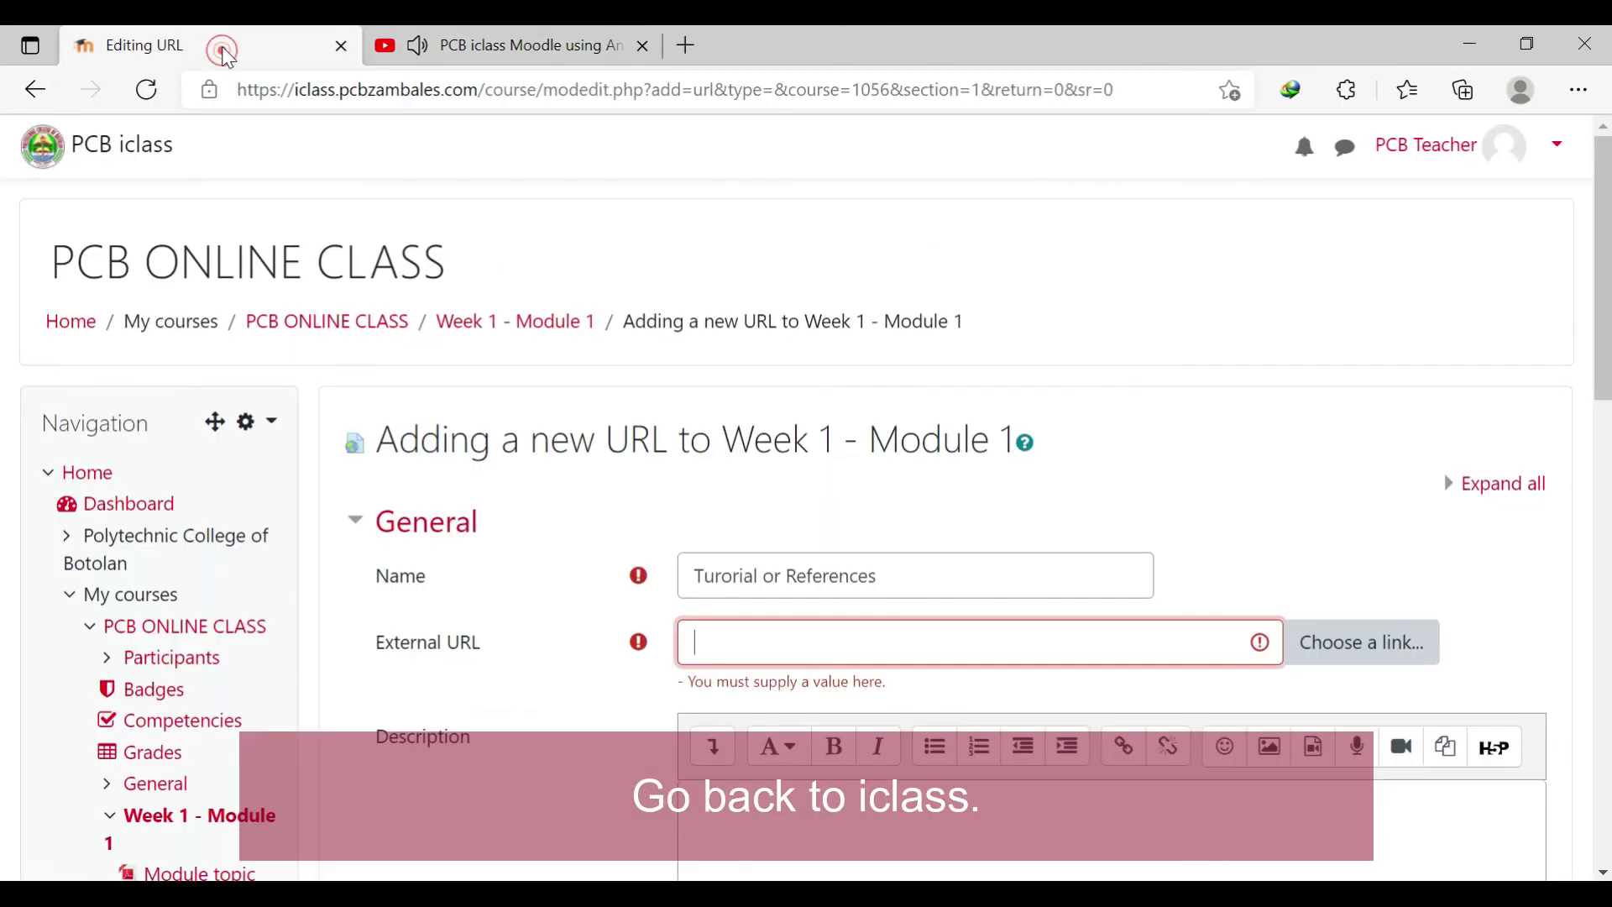
left_click(715, 641)
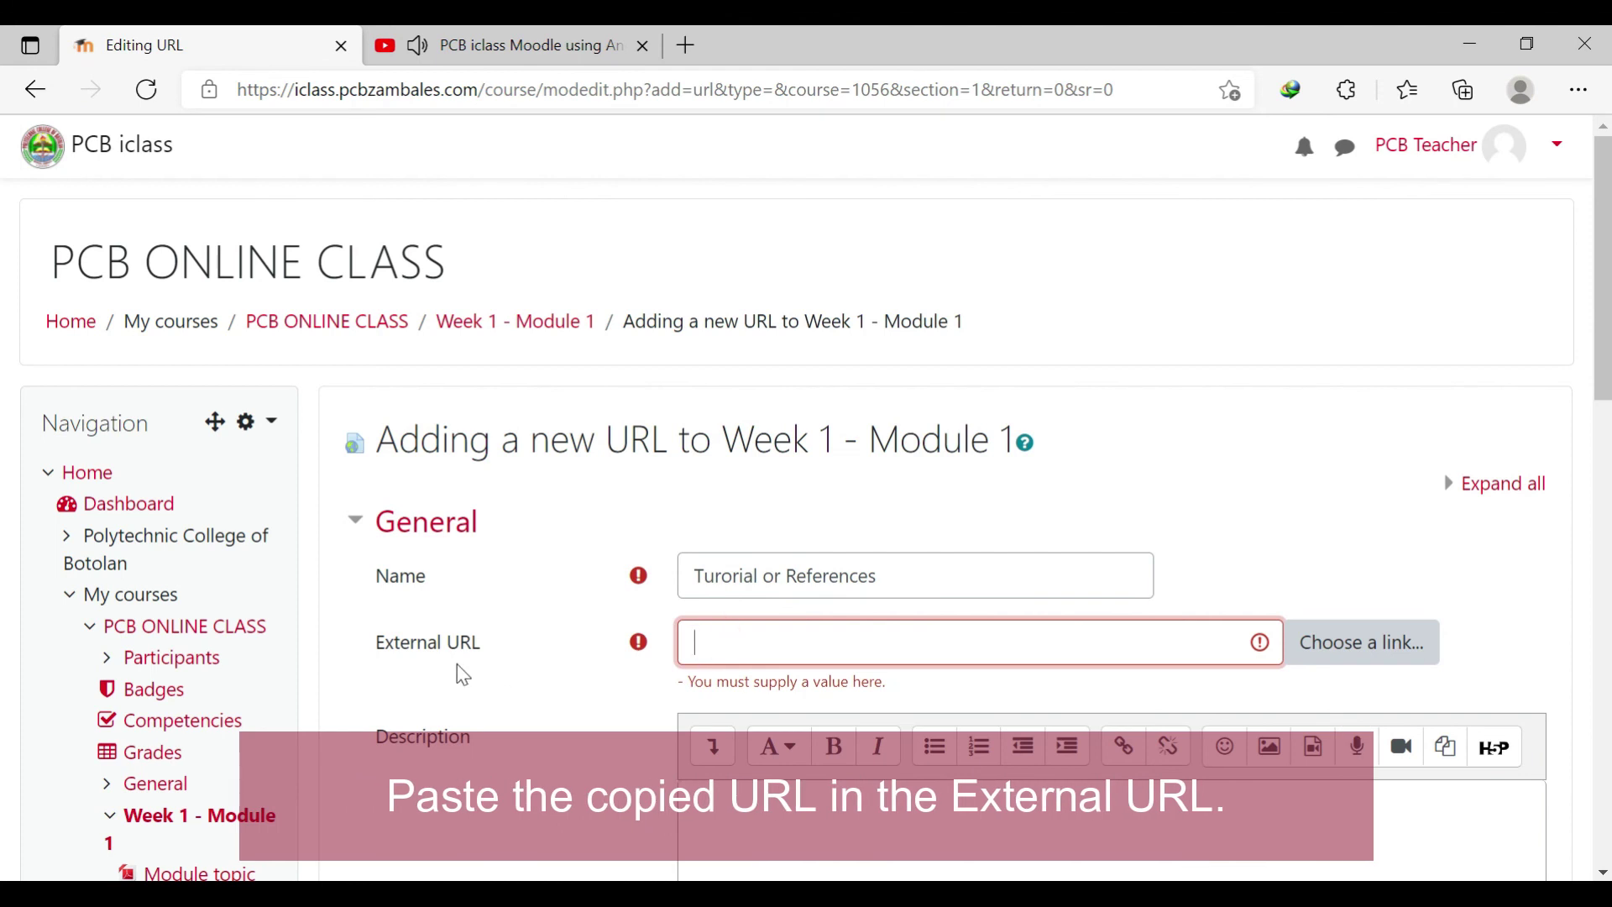
right_click(733, 643)
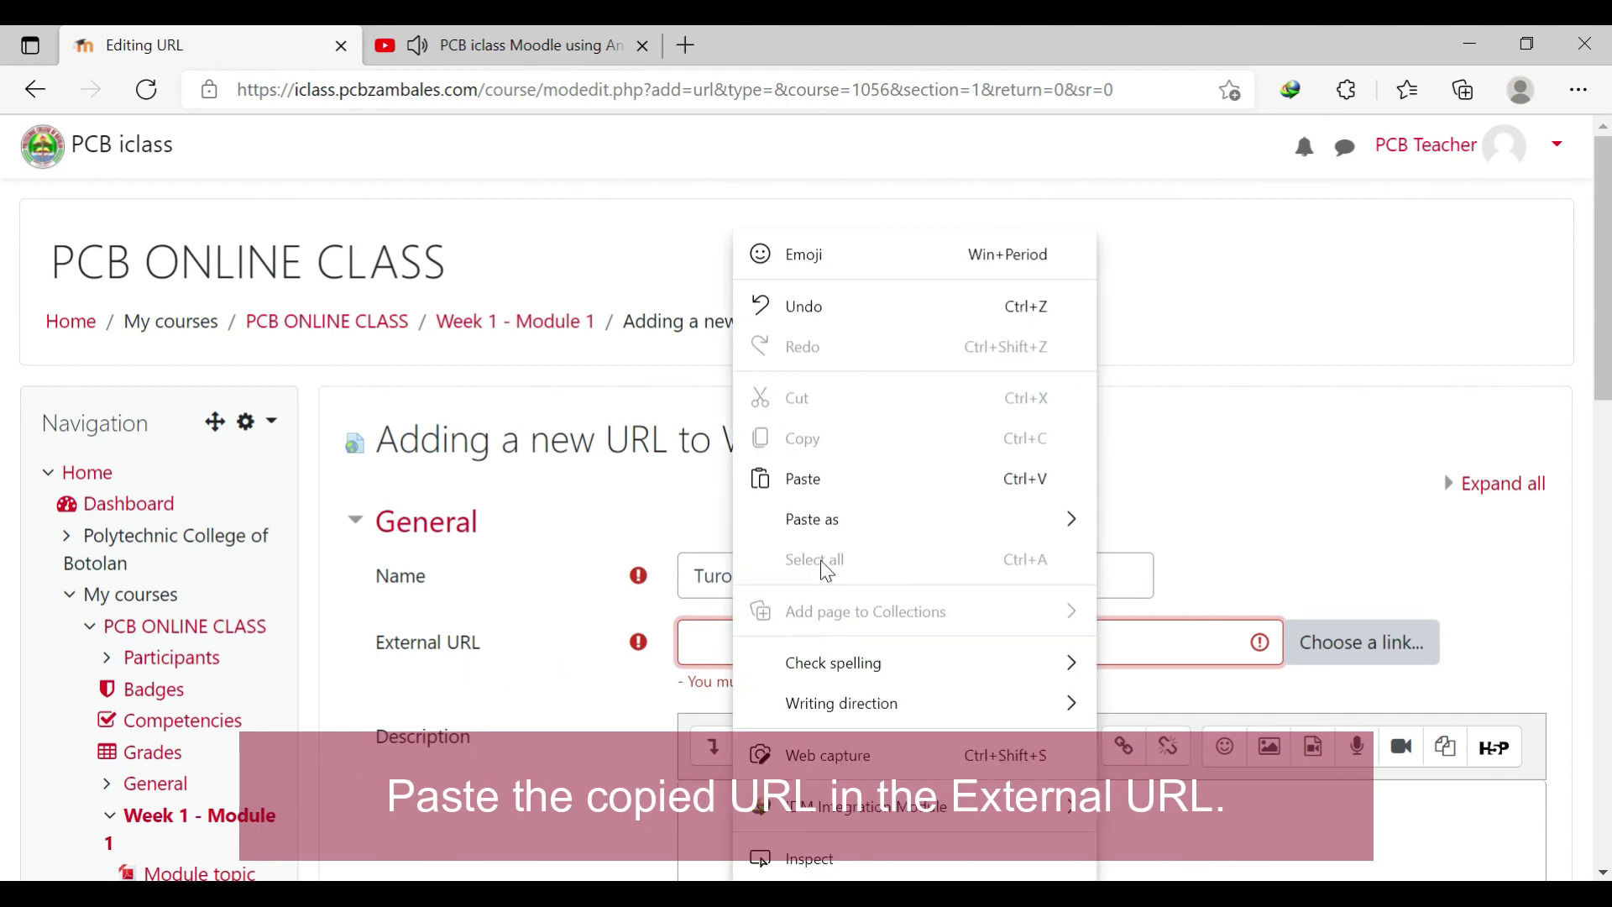
left_click(830, 476)
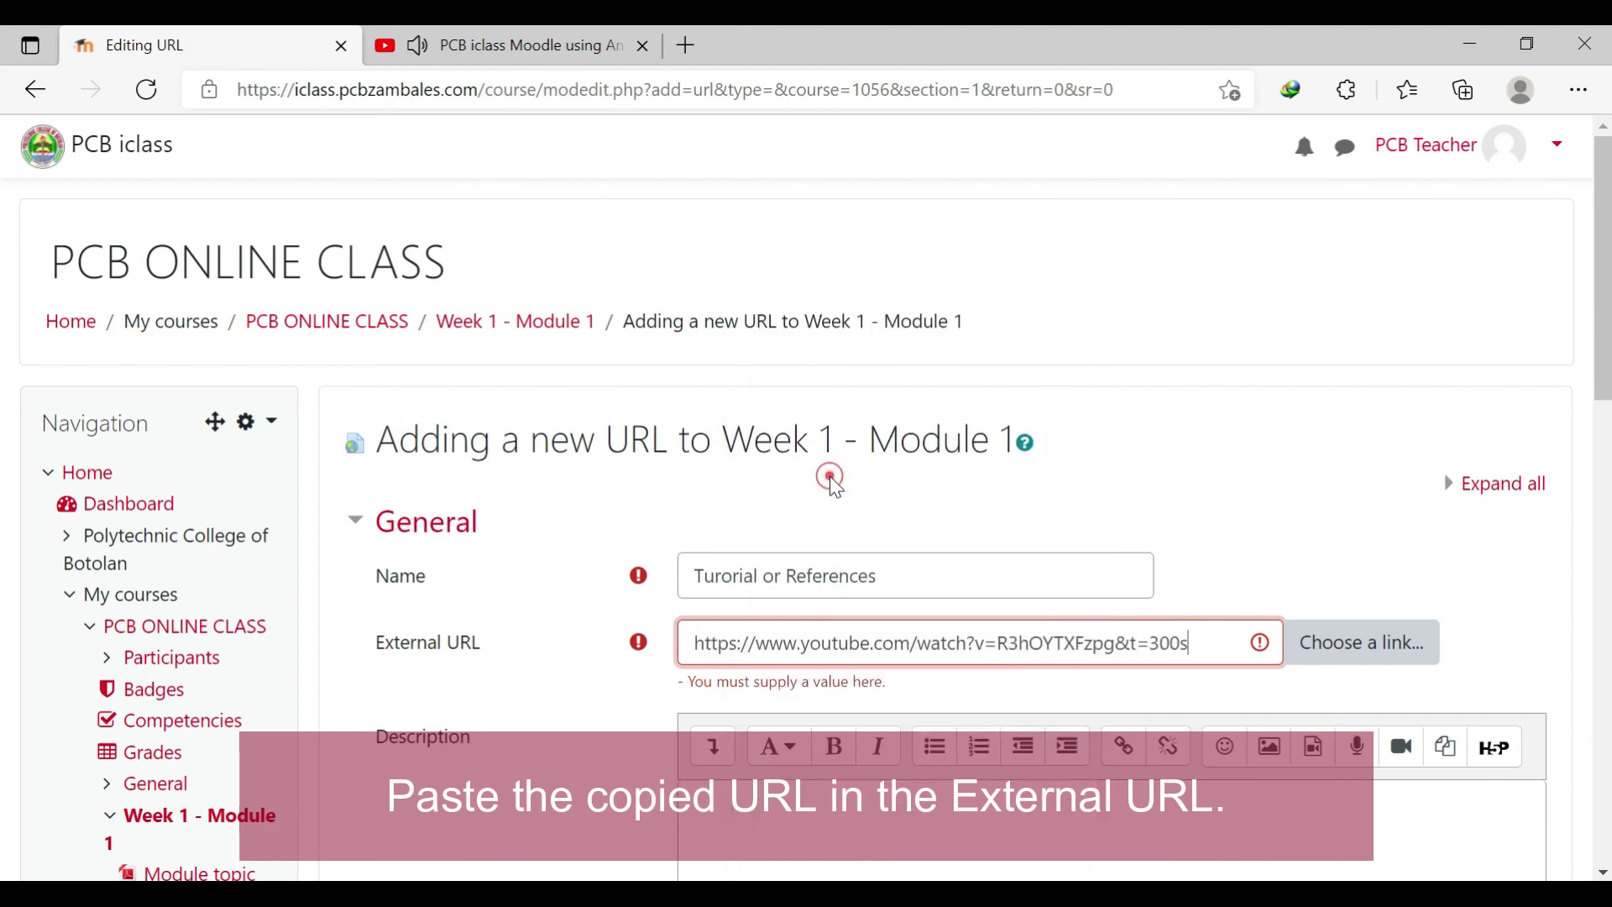
left_click(643, 47)
- Enter the description "Write your description about the video or other references." for the URL resource
scroll(1016, 529, "down", 3)
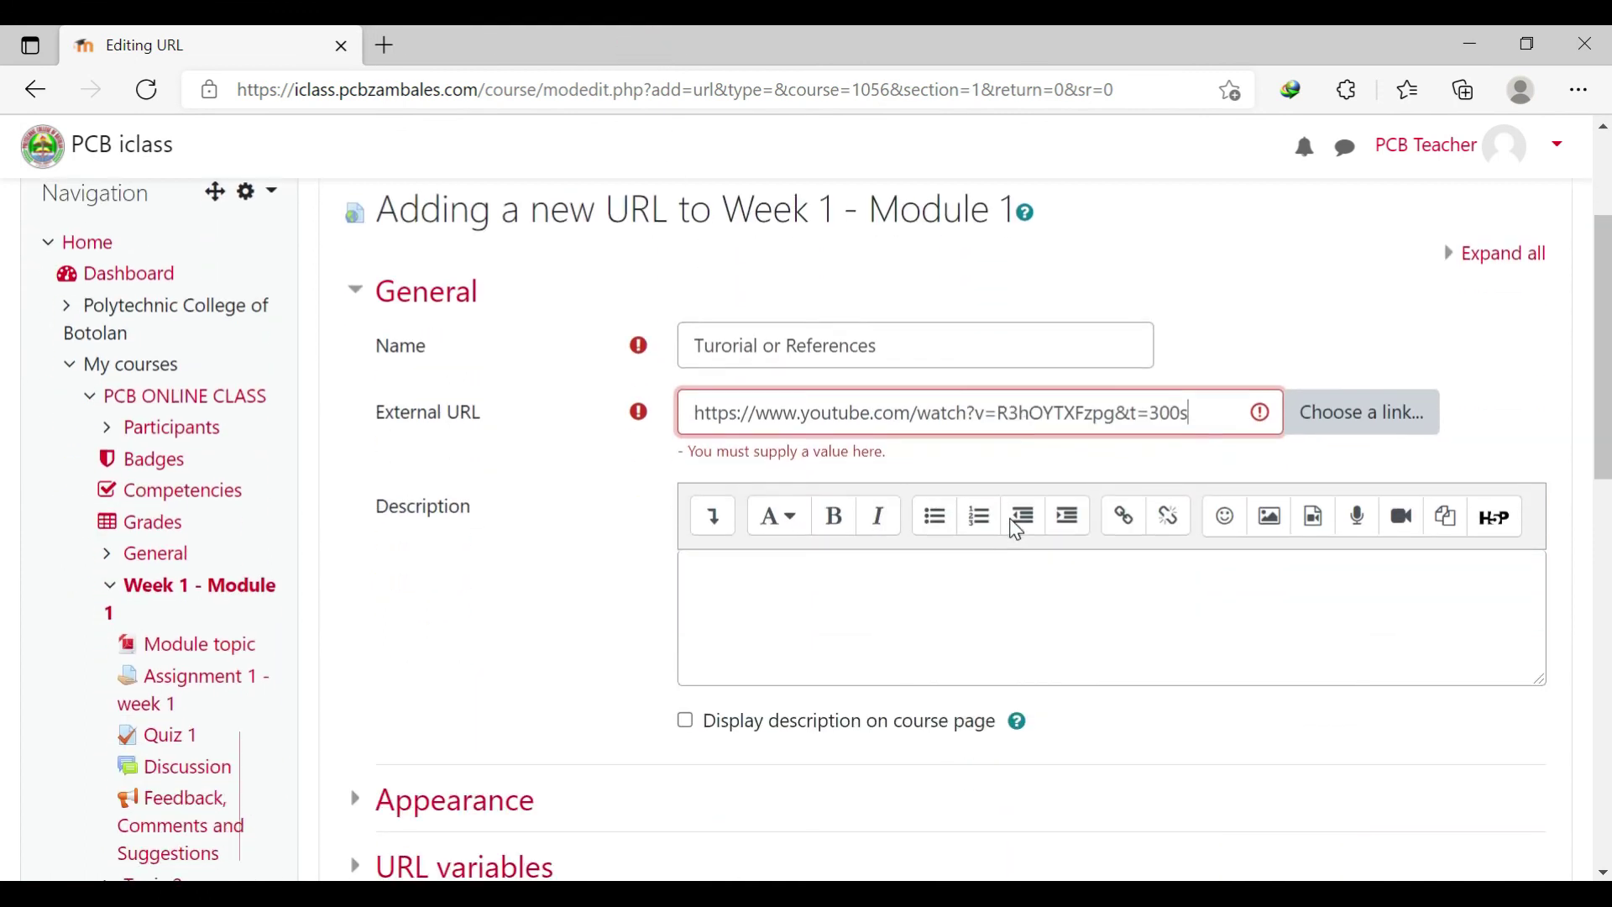
left_click(826, 594)
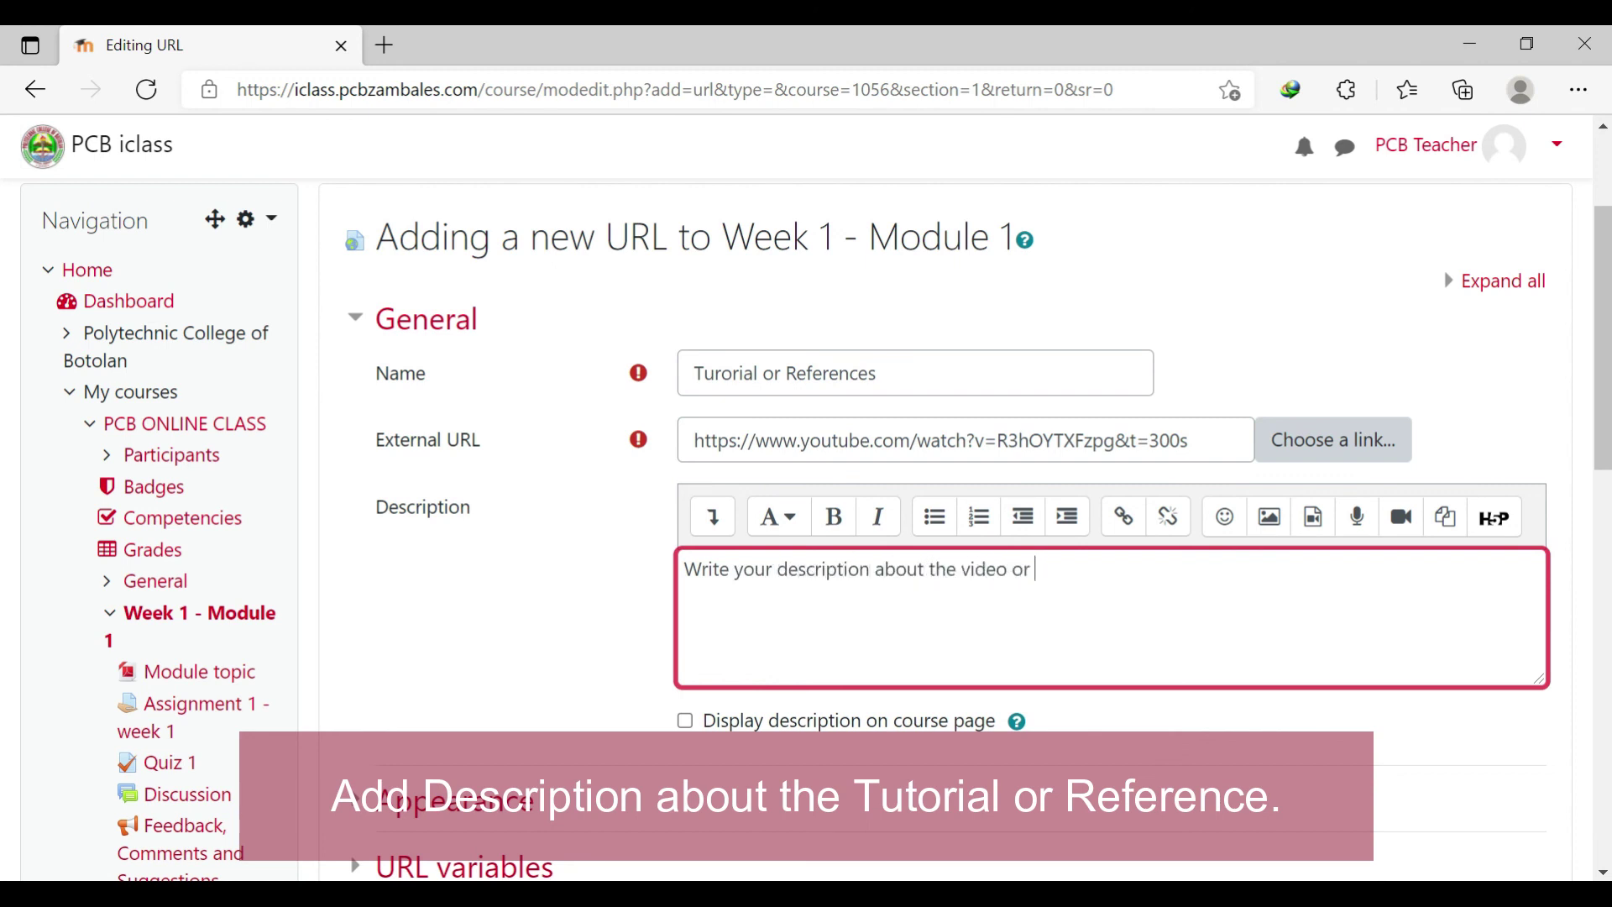
type("Write your description about the video or other references.")
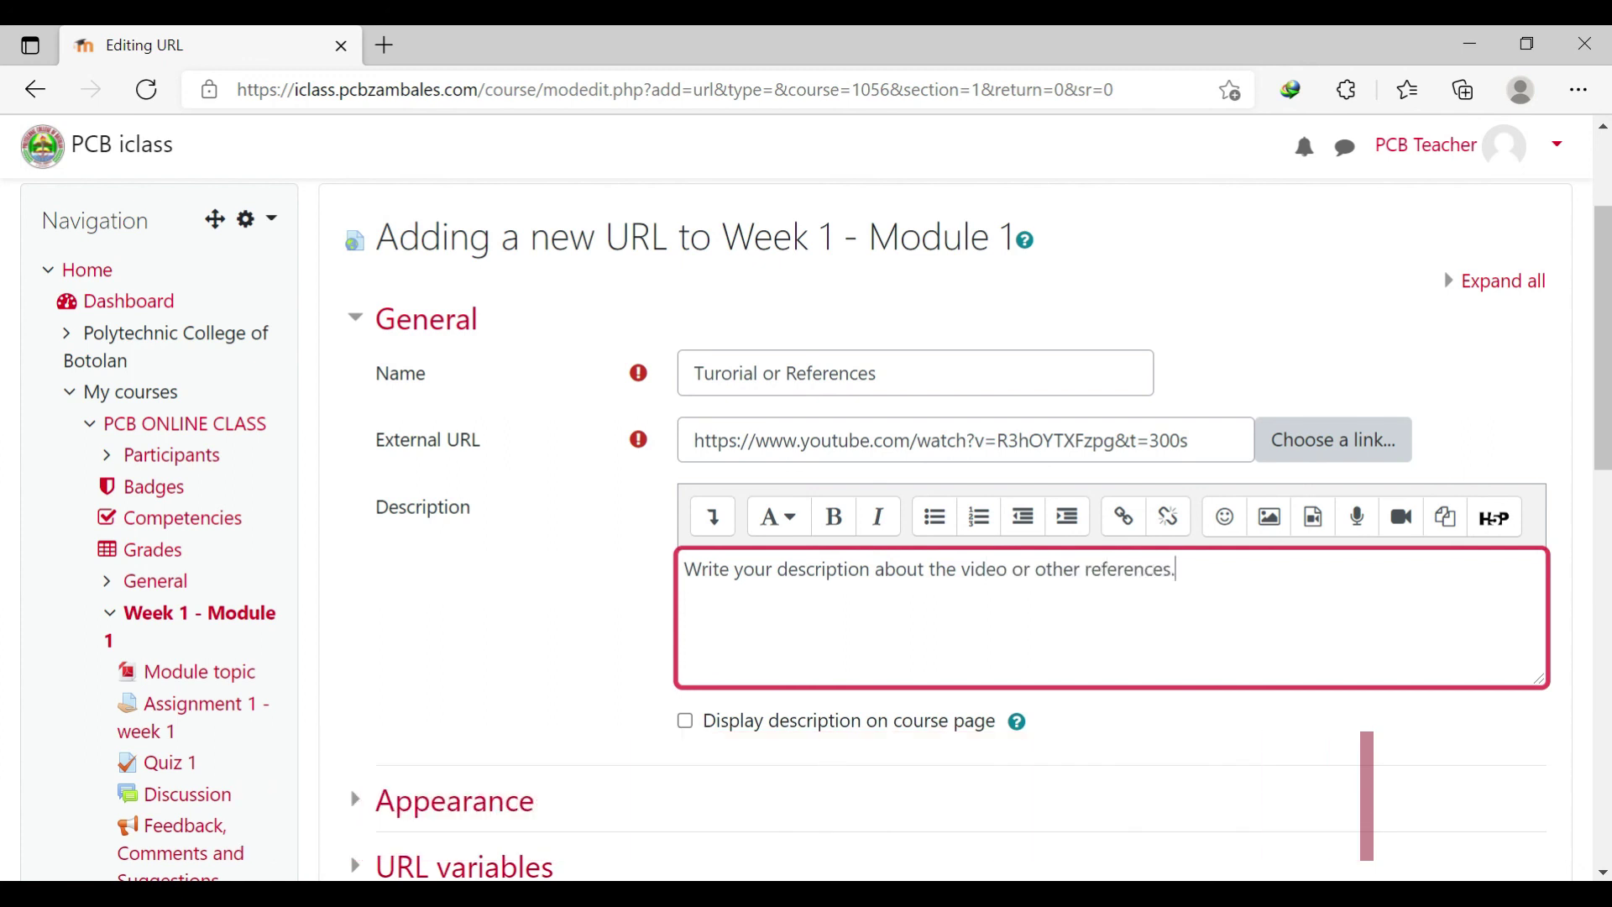
- Save the "Turorial or References" URL resource and display its preview page
scroll(949, 504, "down", 2)
scroll(837, 601, "down", 3)
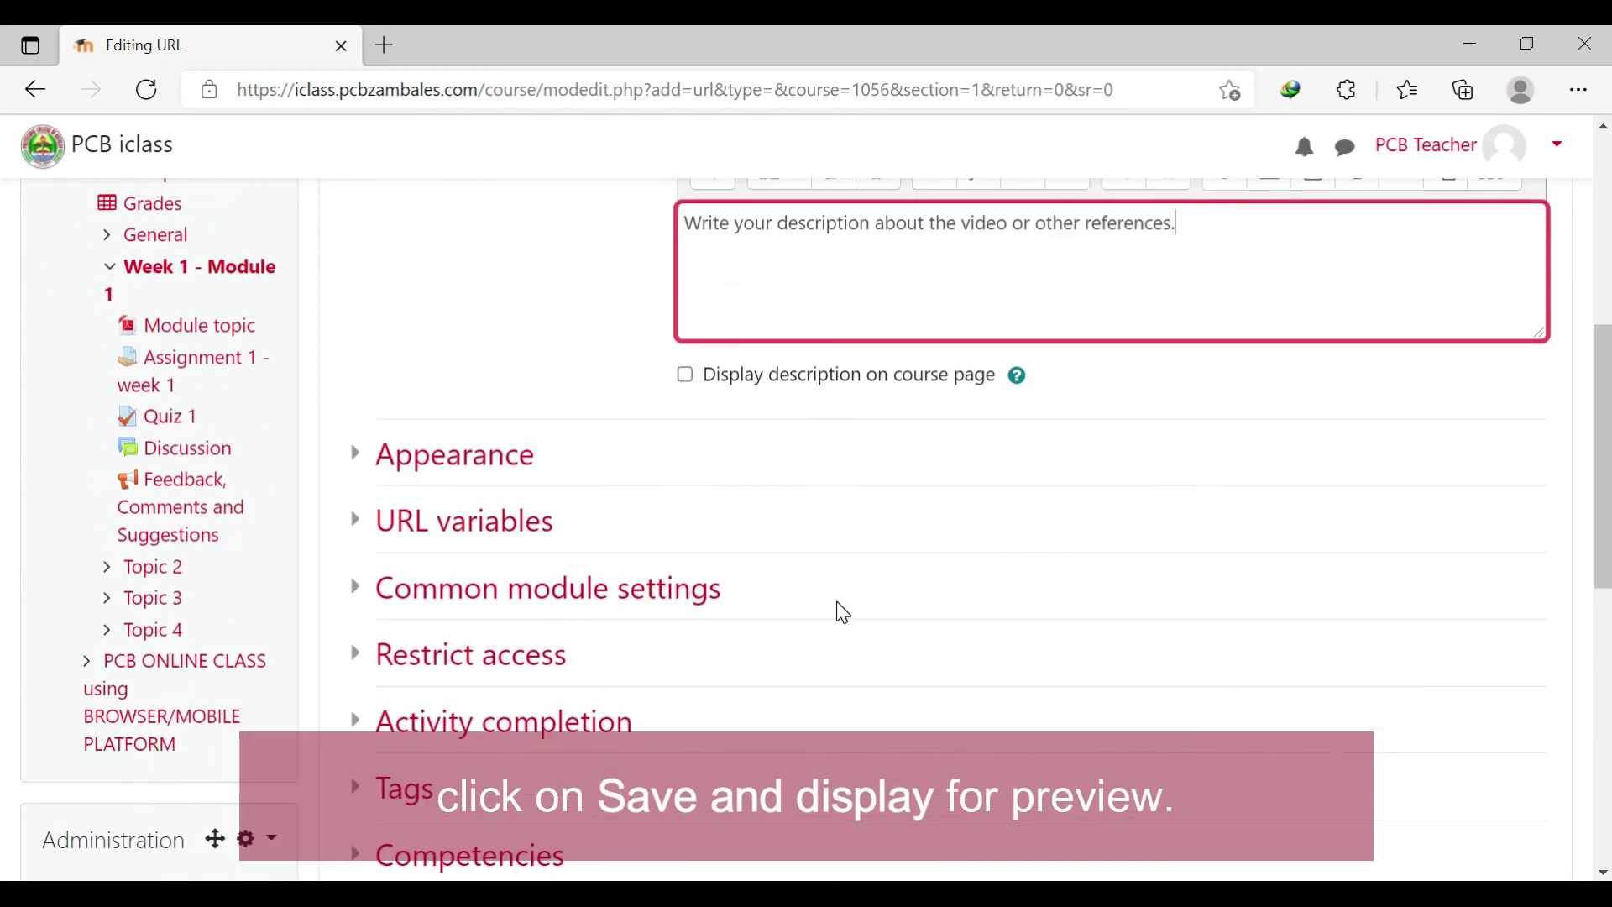
scroll(836, 601, "down", 3)
left_click(1063, 704)
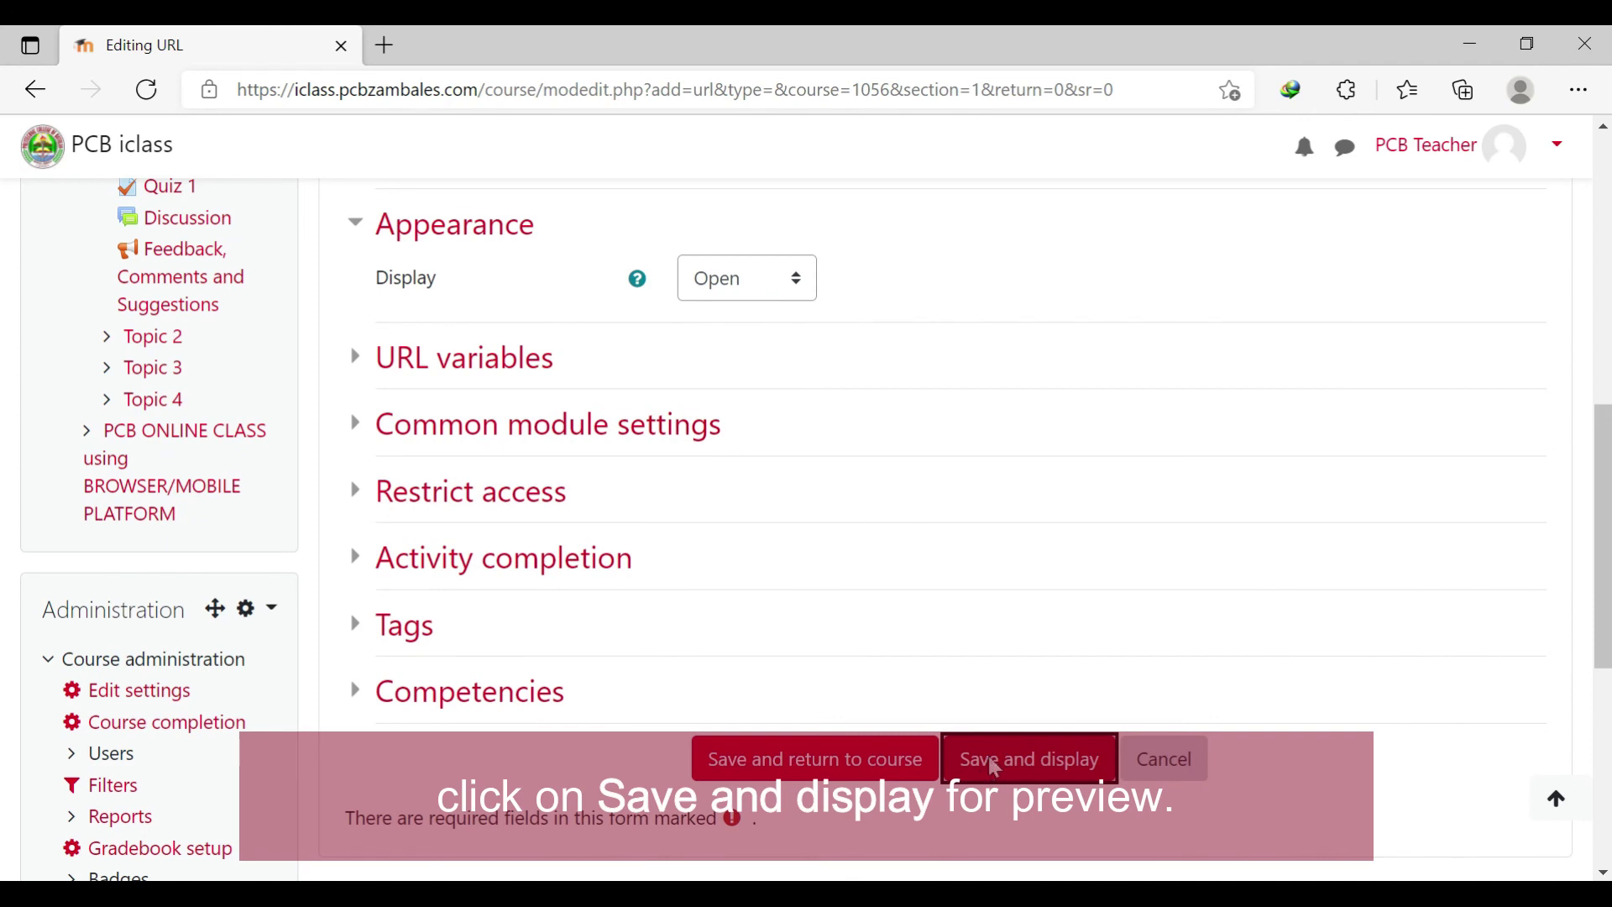
left_click(995, 767)
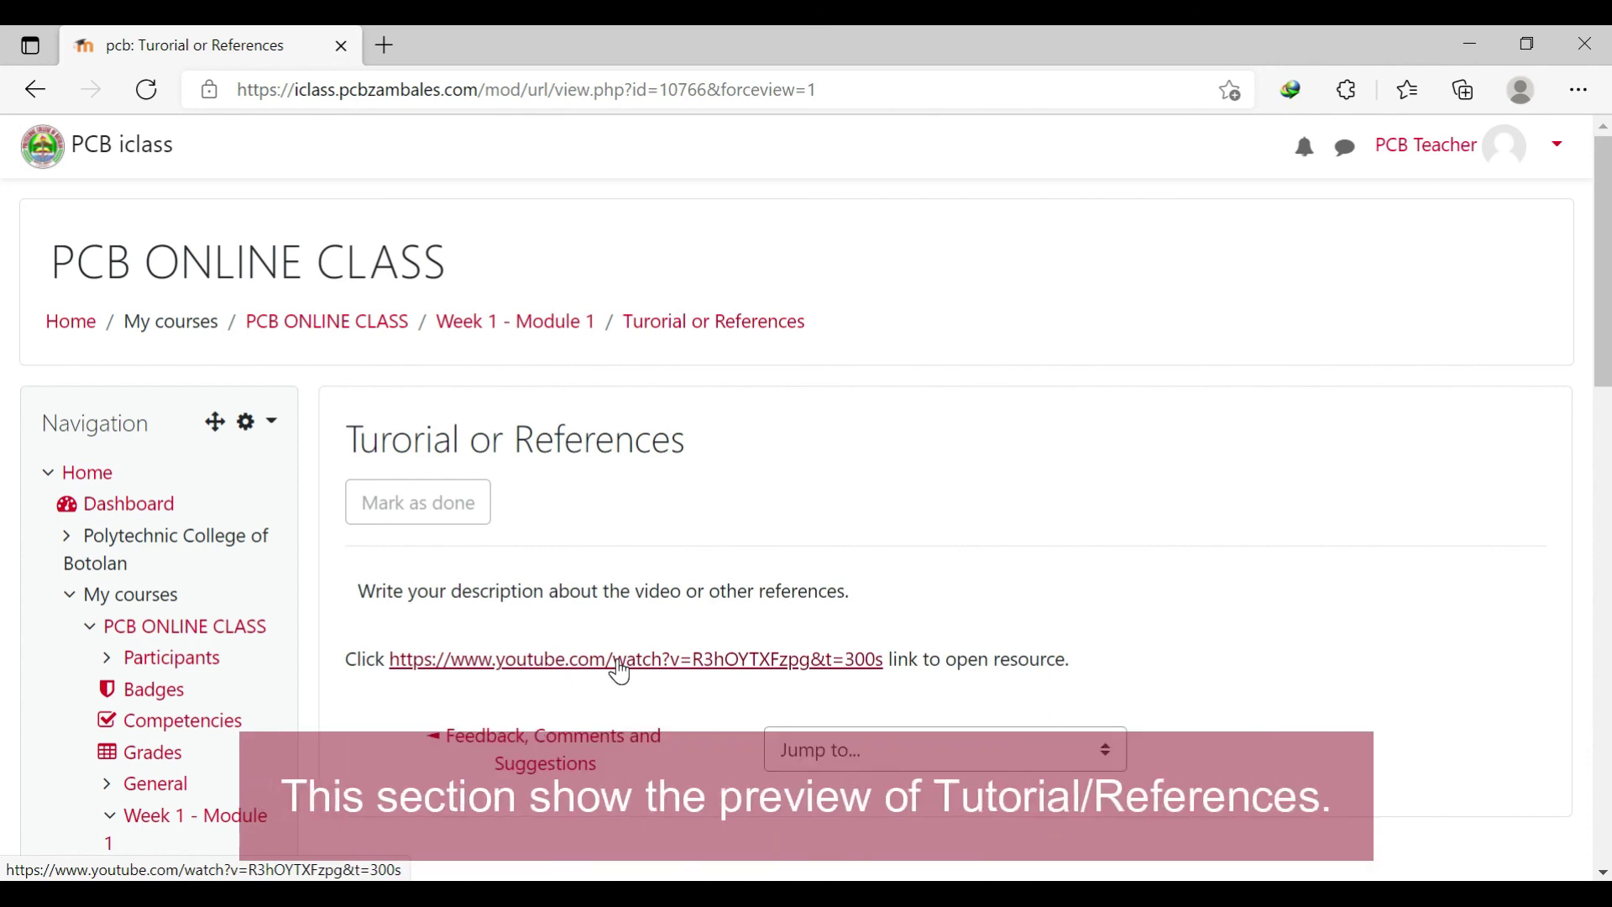
- Return to the PCB ONLINE CLASS course page and hide Topic 2 and Topic 3 from students
left_click(351, 325)
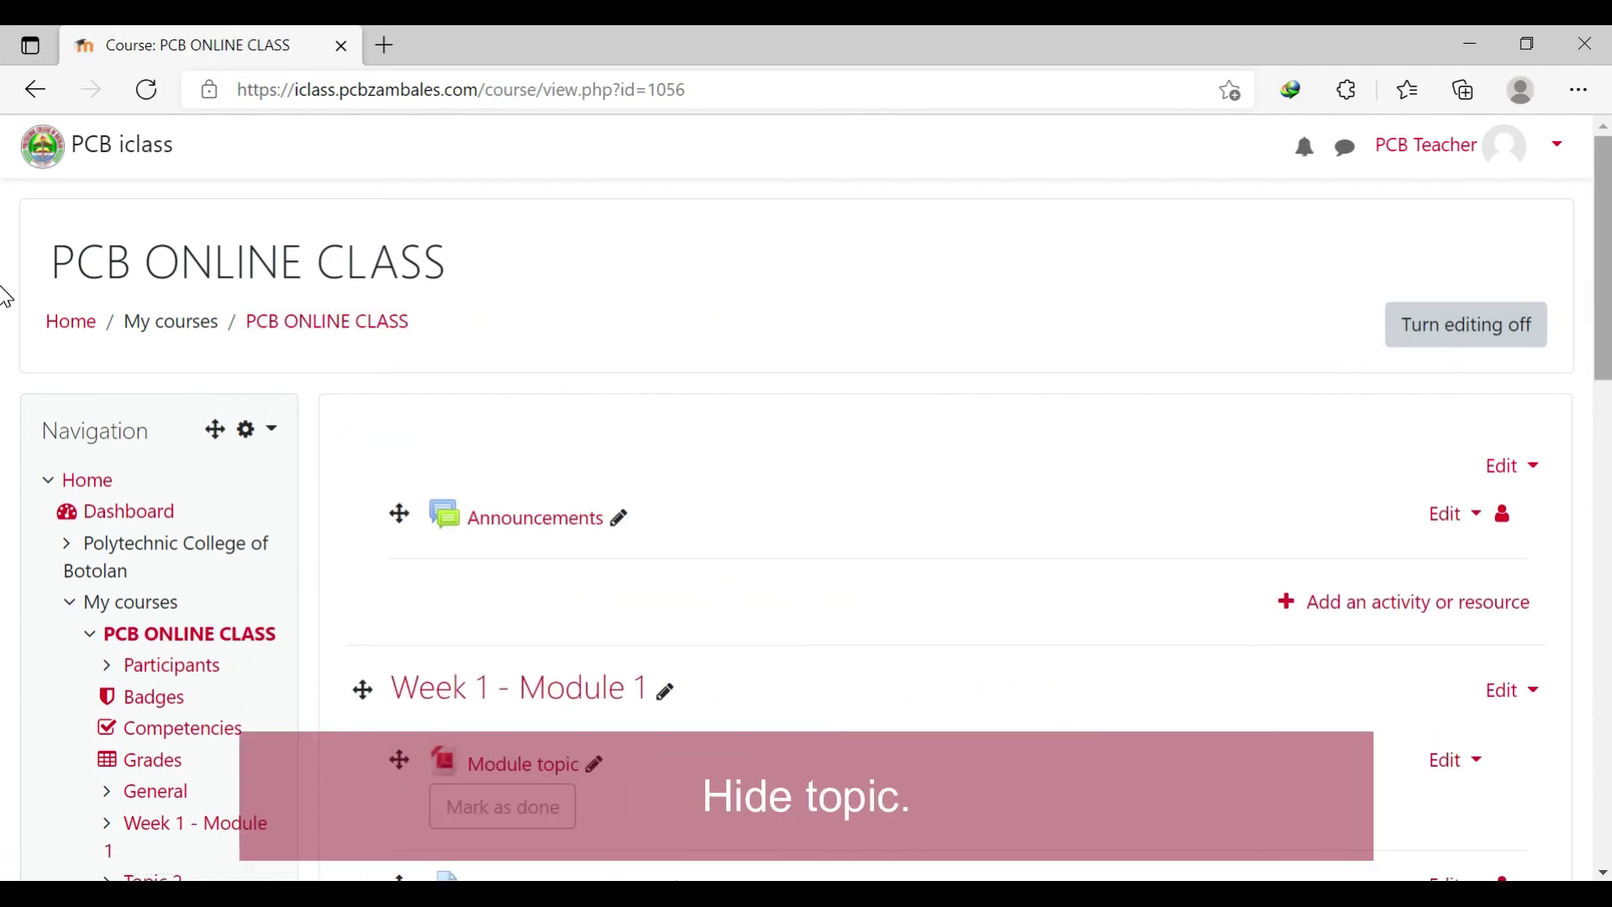
scroll(7, 295, "down", 8)
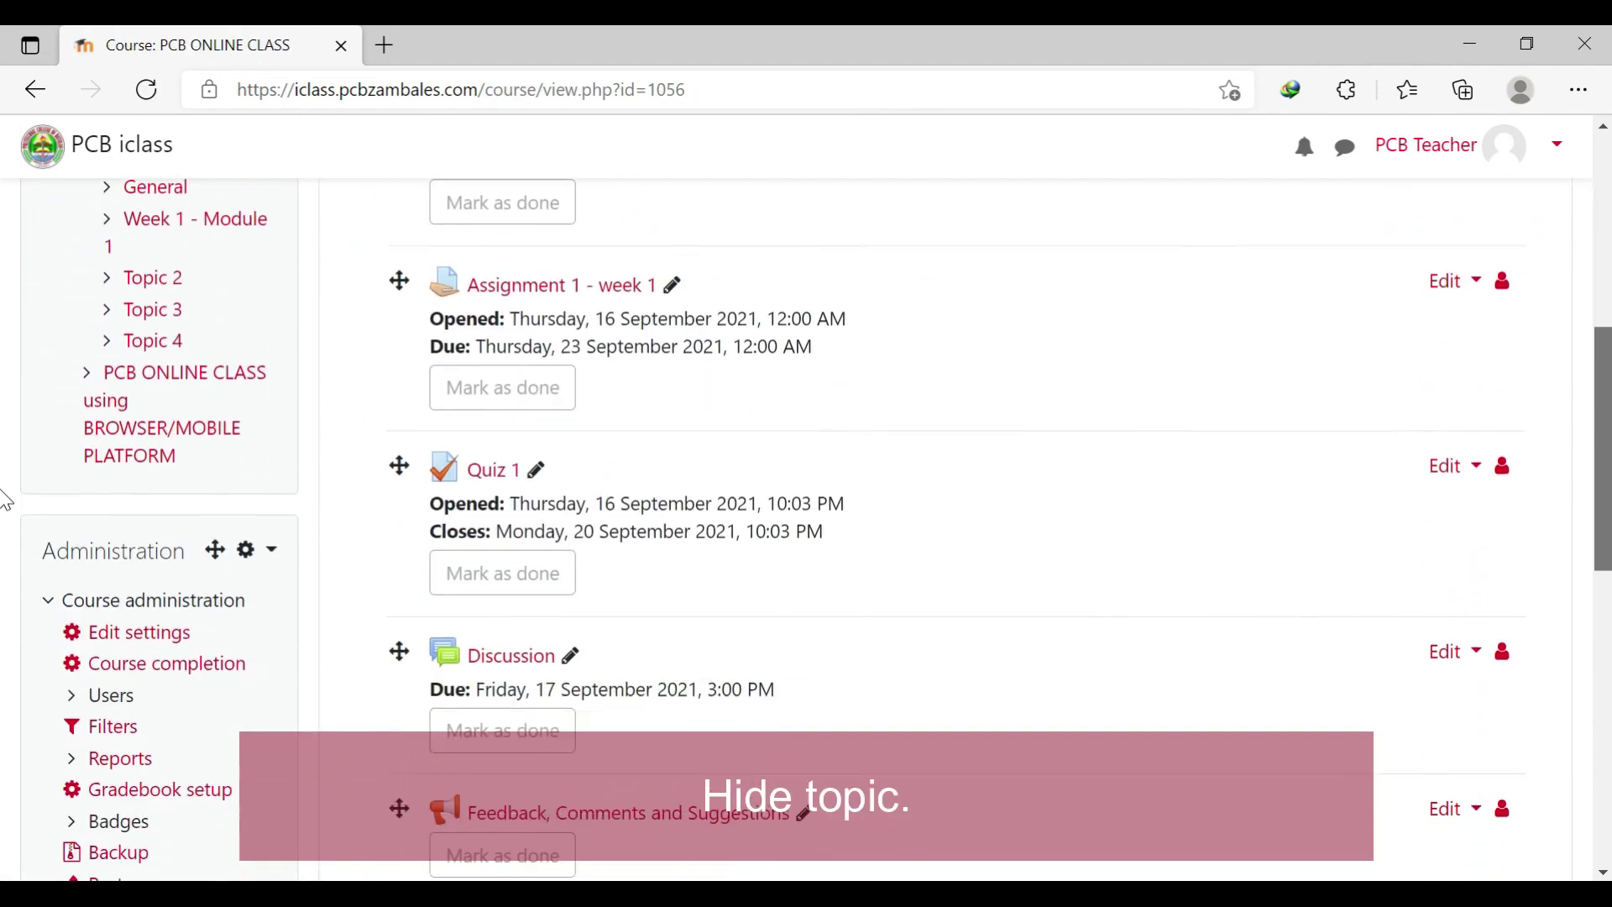
scroll(7, 531, "down", 8)
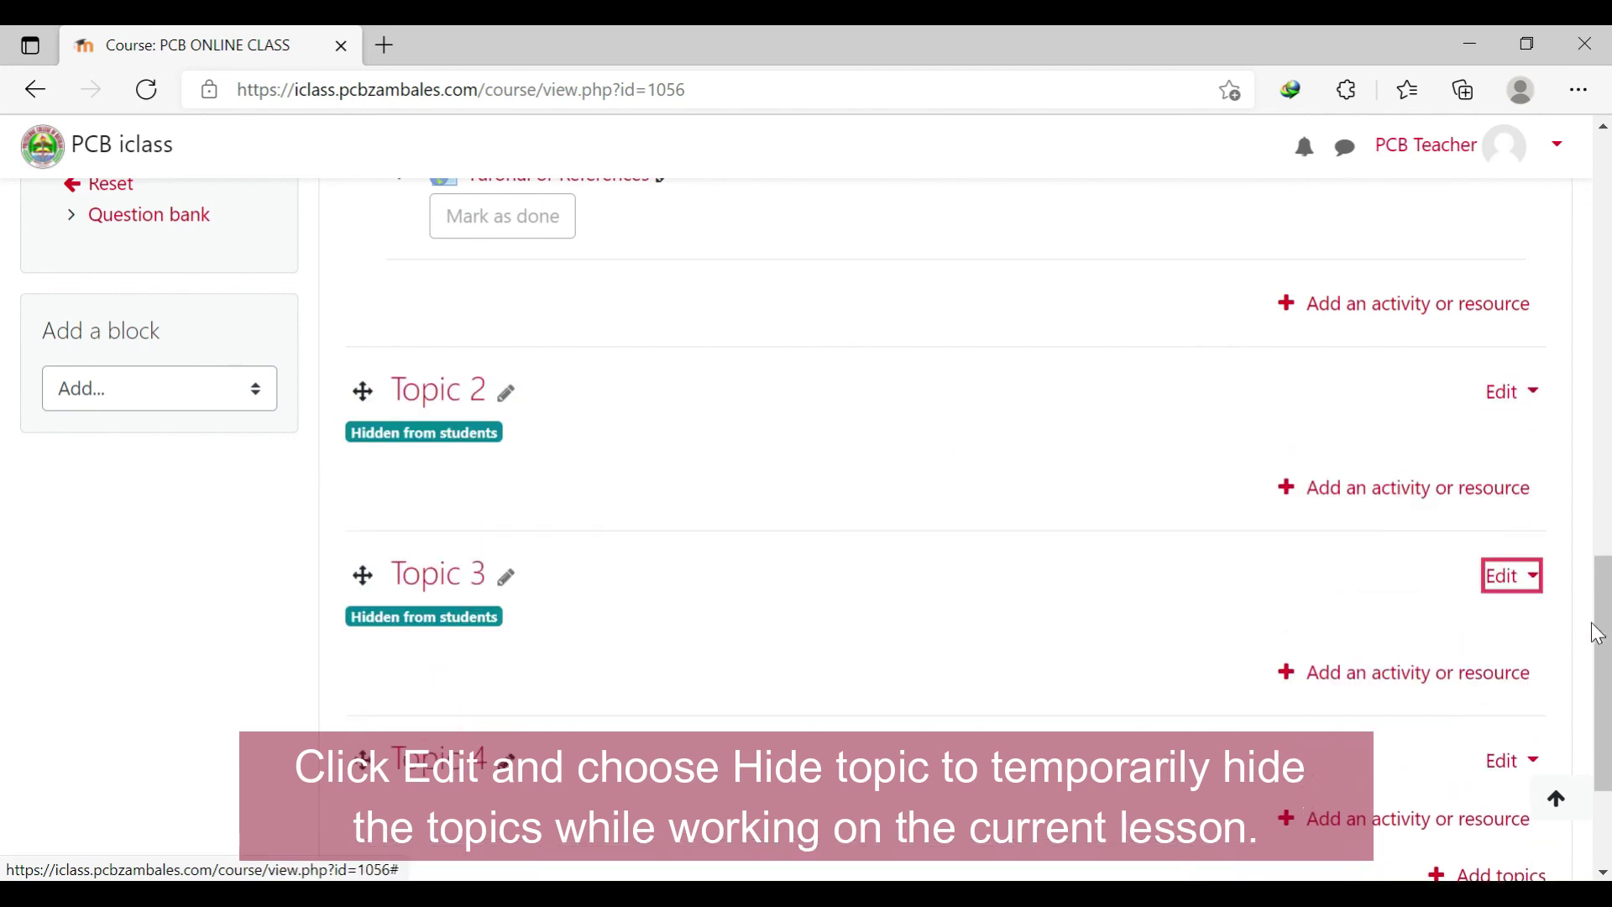
scroll(1599, 634, "down", 3)
left_click(1509, 608)
left_click_drag(1598, 676, 1598, 190)
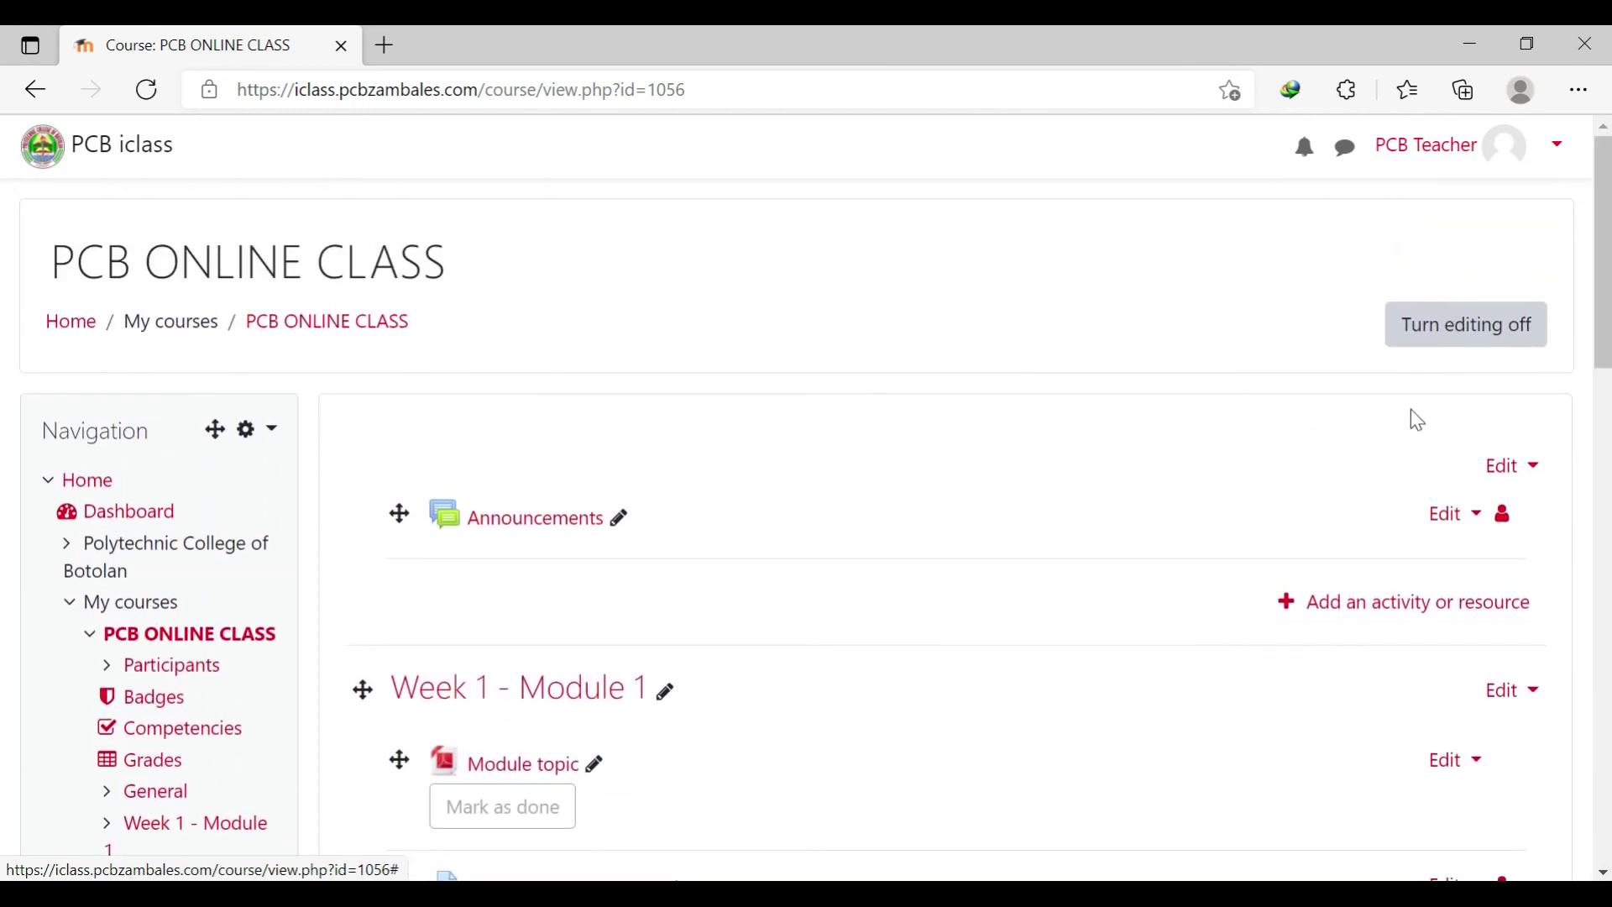